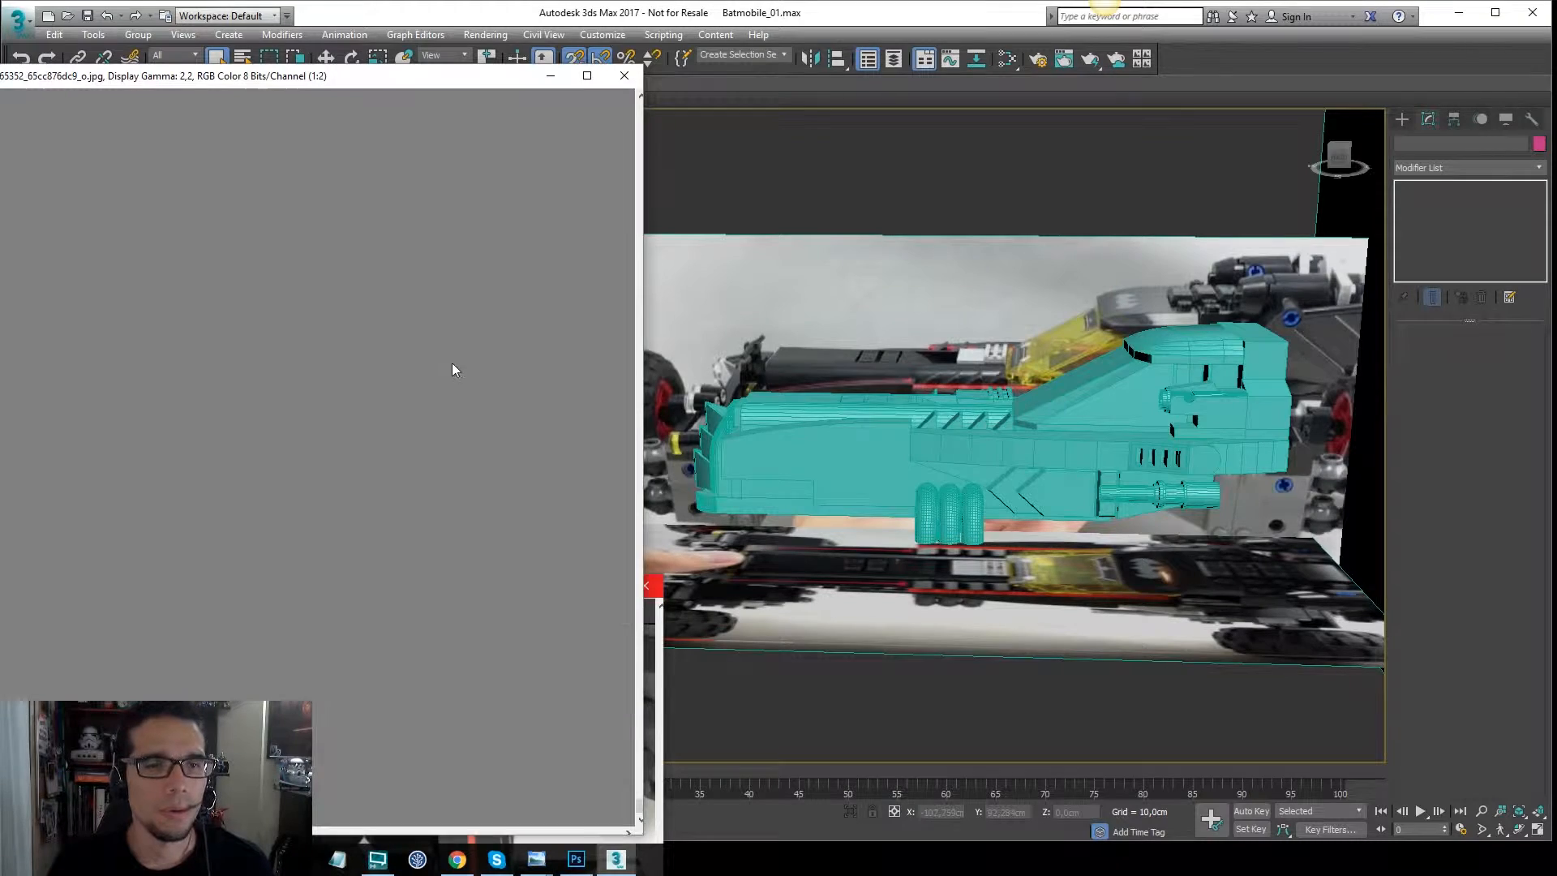
Examine the Batmobile's side profile in the front view and compare its lower body with the LEGO reference photo.
{"action": "middle_click_drag", "start_coordinate": [1203, 379], "coordinate": [1160, 394], "text": "alt"}
{"action": "key", "text": "f"}
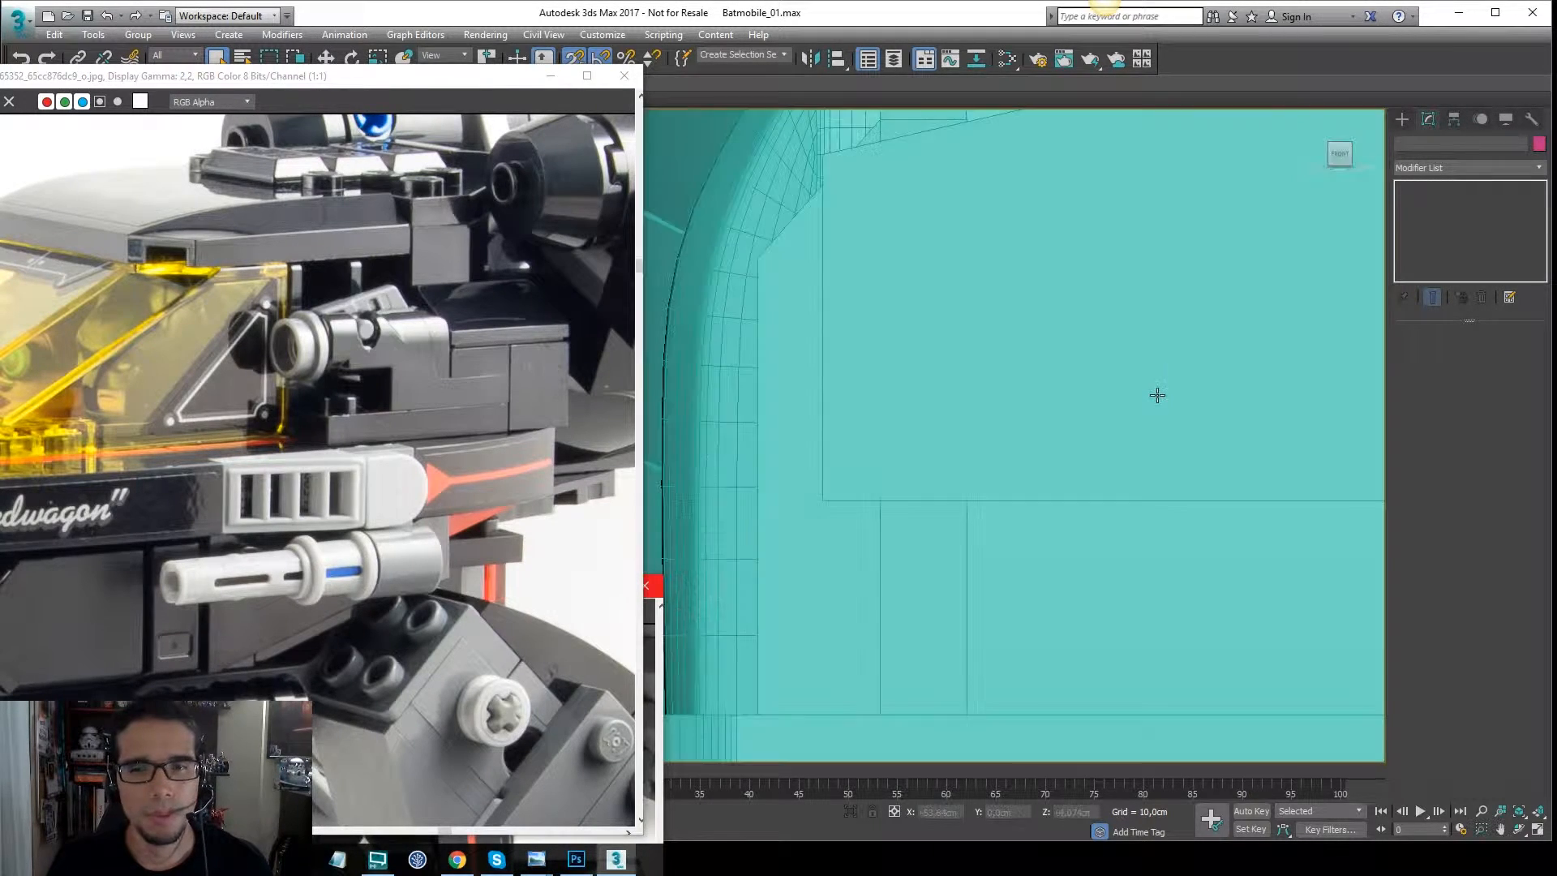
{"action": "key", "text": "z"}
{"action": "scroll", "coordinate": [1004, 458], "scroll_direction": "up", "scroll_amount": 3}
{"action": "scroll", "coordinate": [1038, 458], "scroll_direction": "up", "scroll_amount": 3}
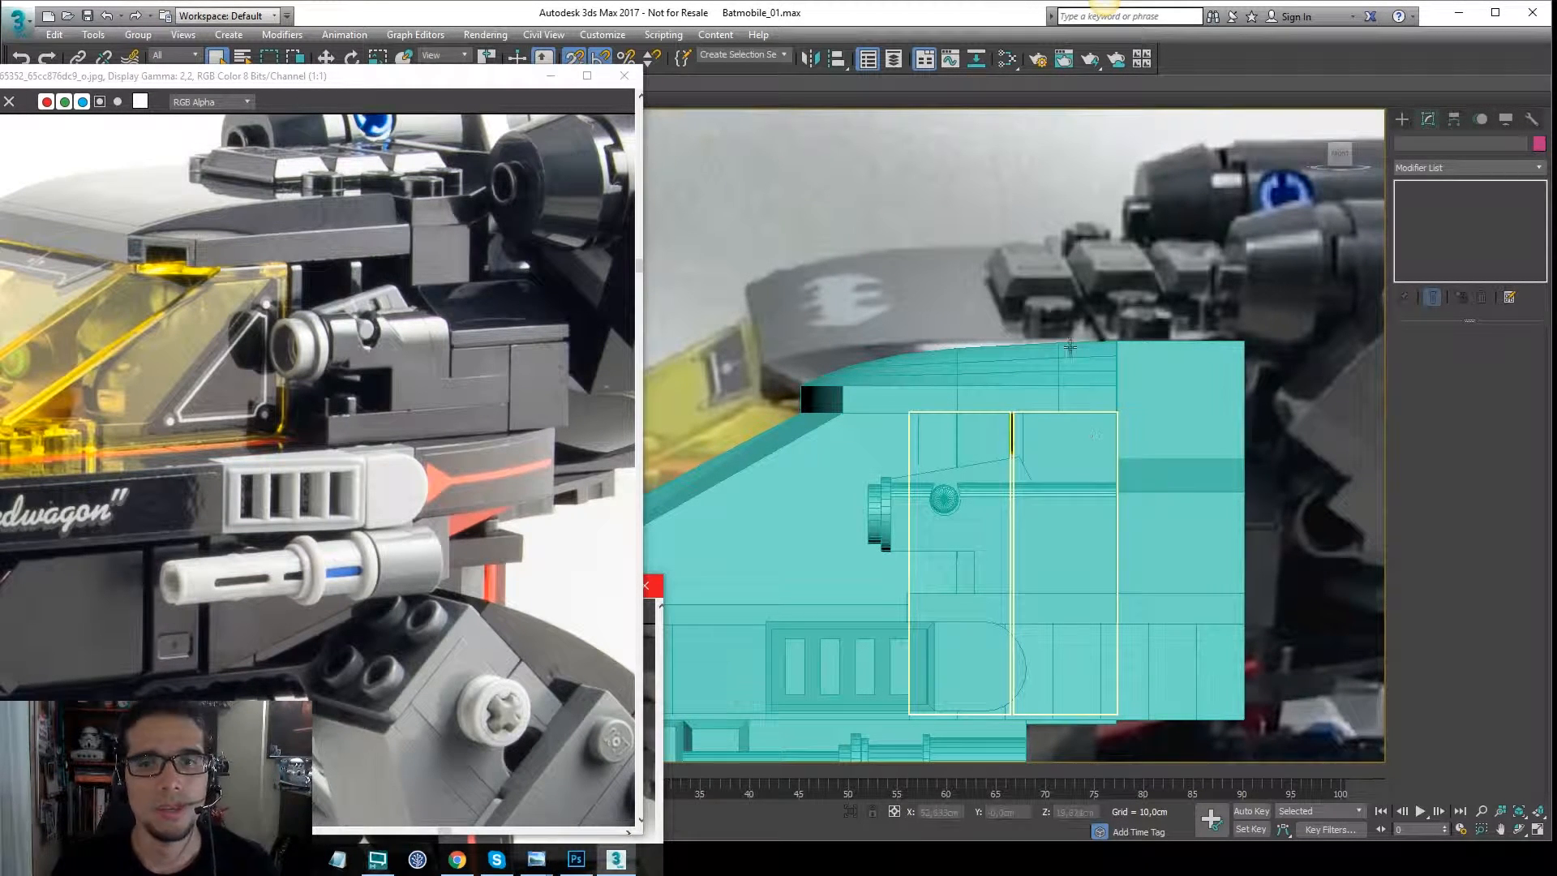
{"action": "scroll", "coordinate": [1008, 392], "scroll_direction": "down", "scroll_amount": 5}
{"action": "middle_click_drag", "start_coordinate": [869, 497], "coordinate": [1150, 392]}
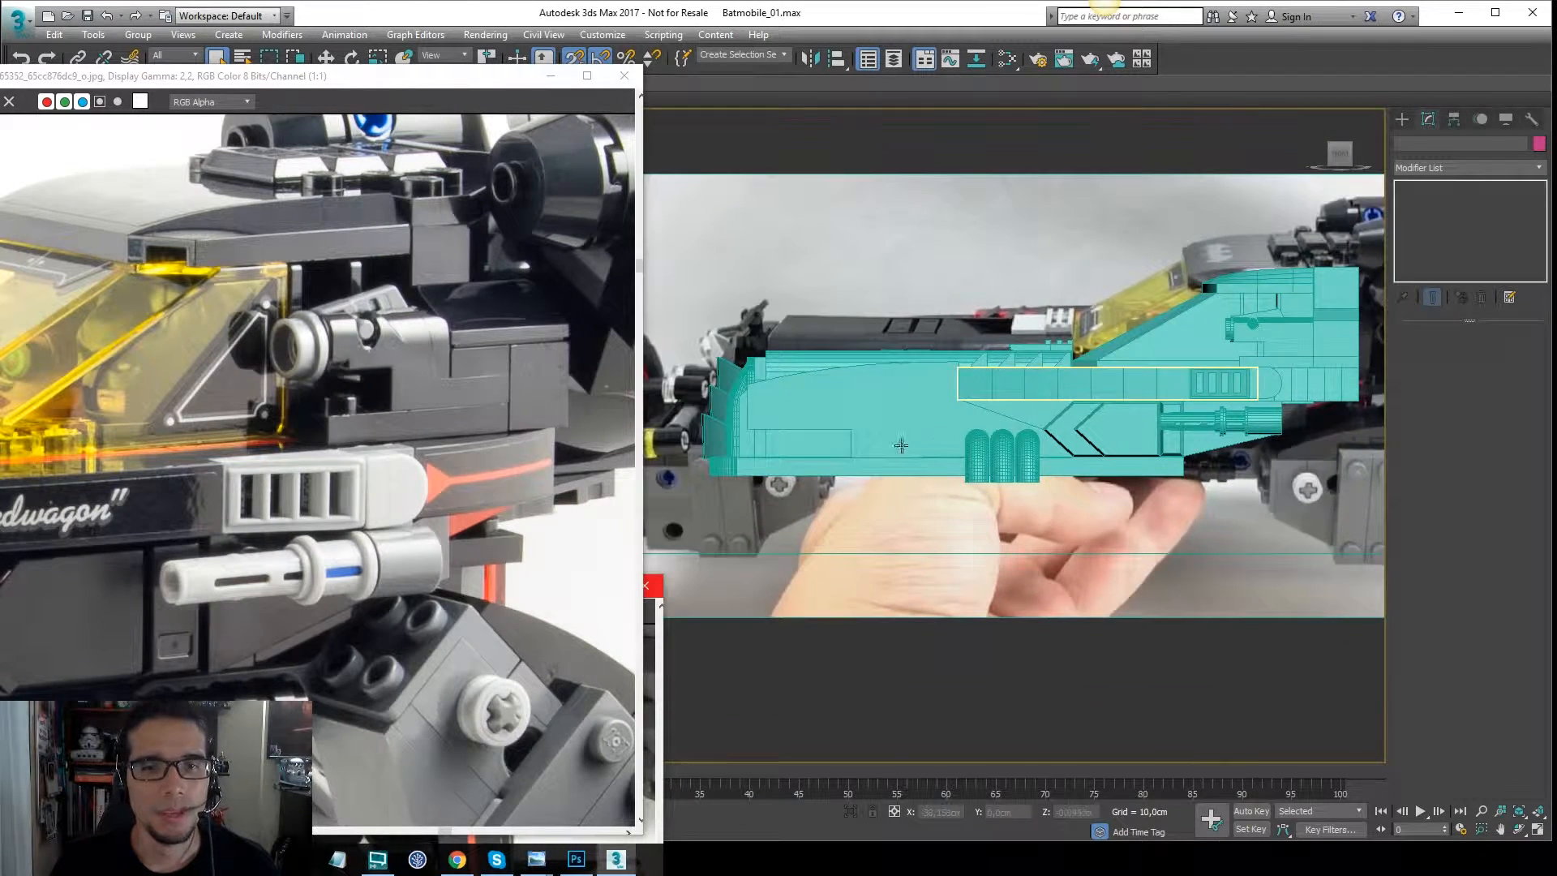
{"action": "middle_click_drag", "start_coordinate": [792, 432], "coordinate": [939, 418]}
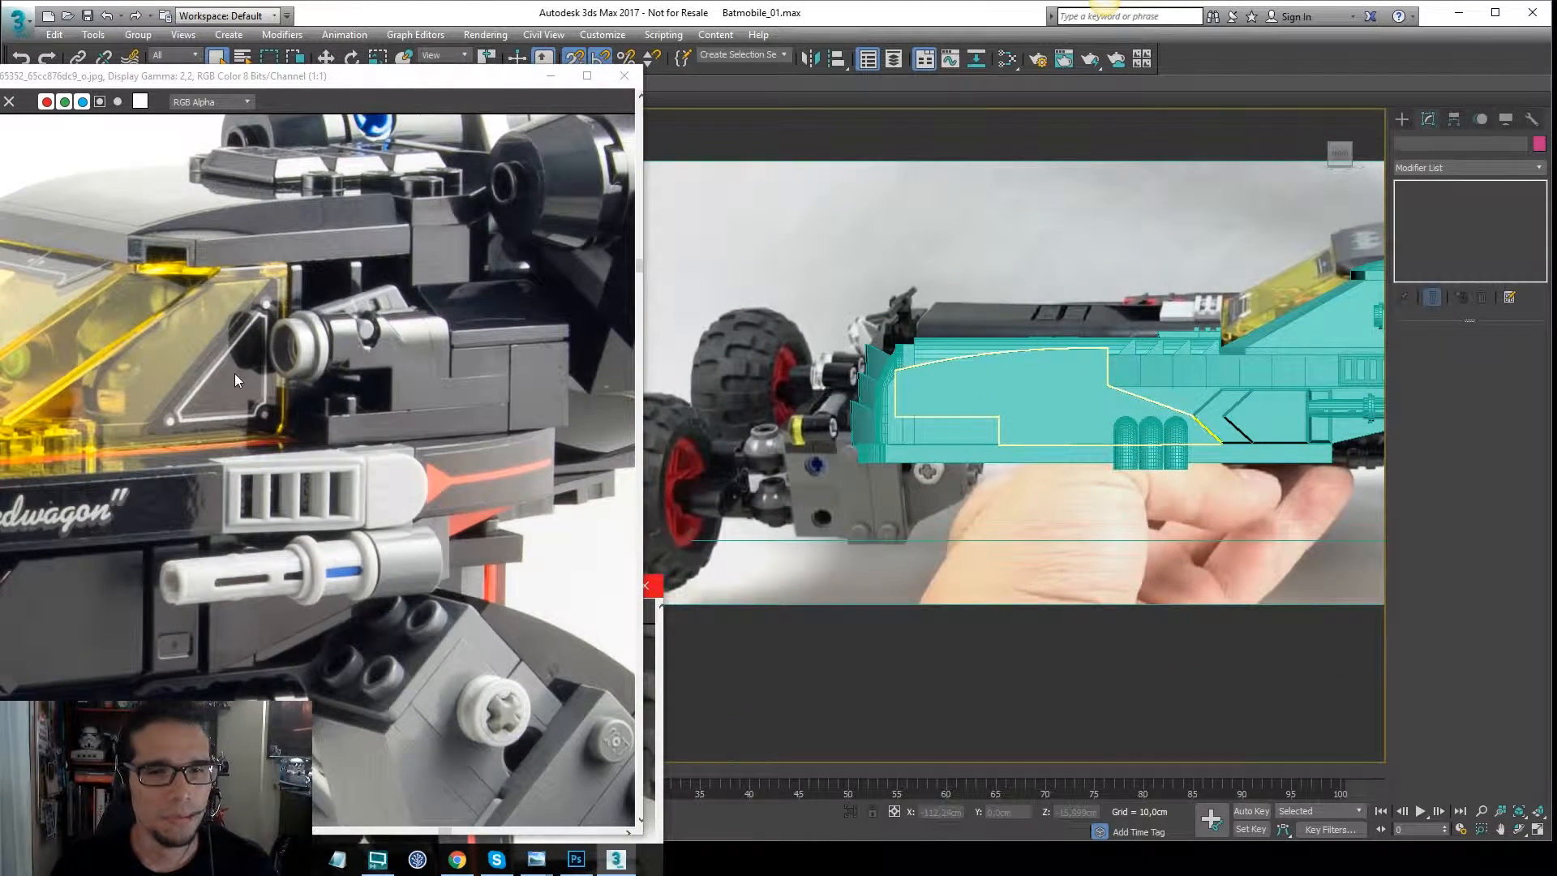
{"action": "scroll", "coordinate": [292, 341], "scroll_direction": "down", "scroll_amount": 2}
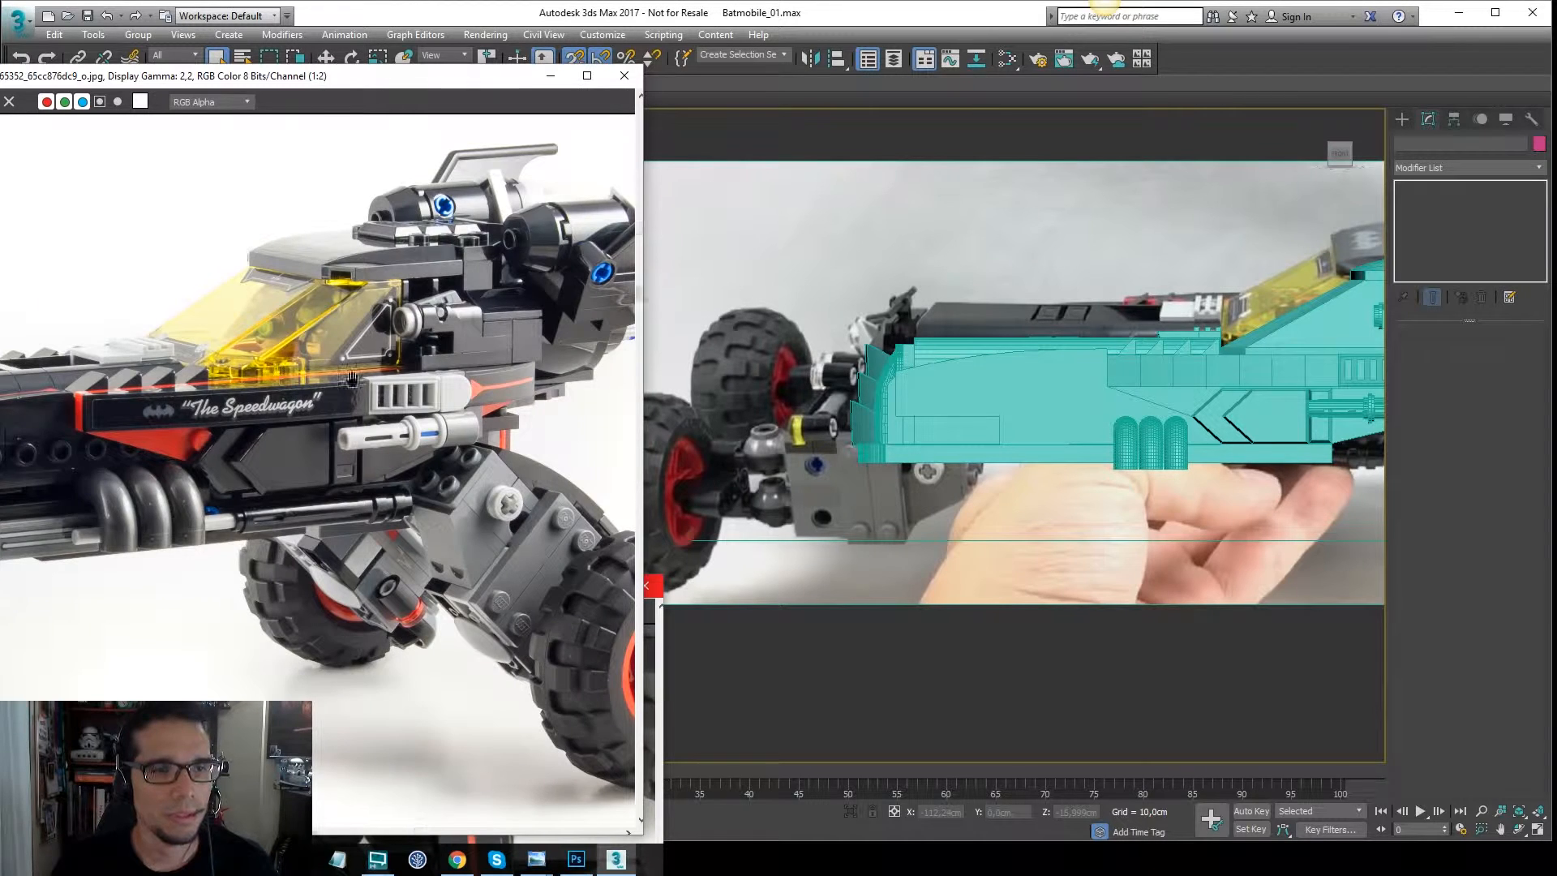
{"action": "middle_click_drag", "start_coordinate": [351, 378], "coordinate": [498, 356]}
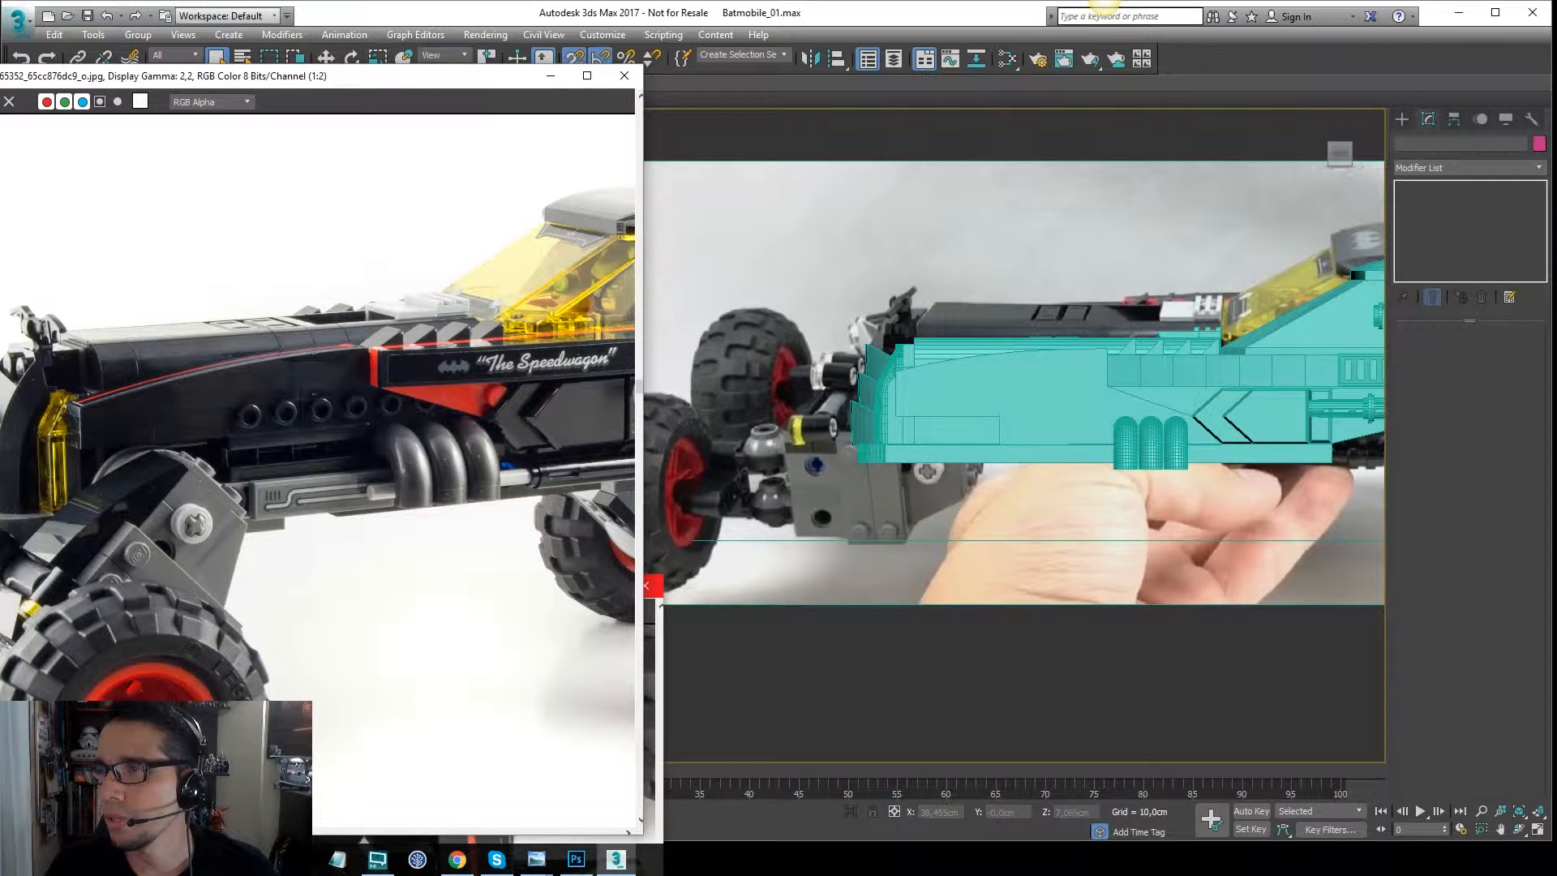
{"action": "key", "text": "ctrl+shift+d"}
{"action": "left_click_drag", "start_coordinate": [411, 400], "coordinate": [423, 374]}
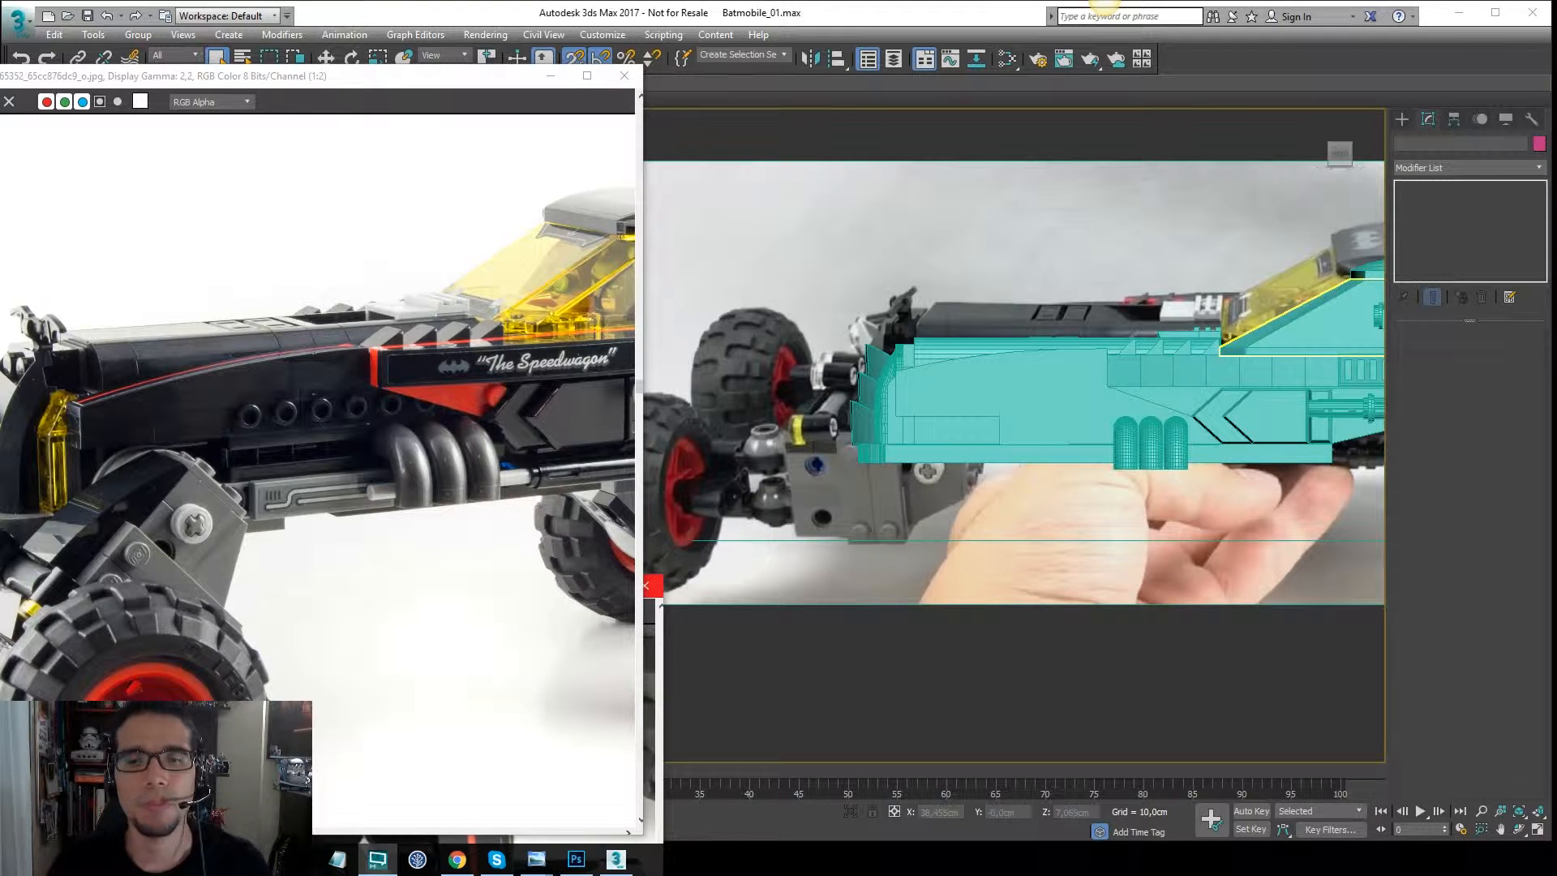
Move the long hood body's rear lower vertices vertically so they line up with the top edge of the base plate.
{"action": "scroll", "coordinate": [921, 351], "scroll_direction": "up", "scroll_amount": 5}
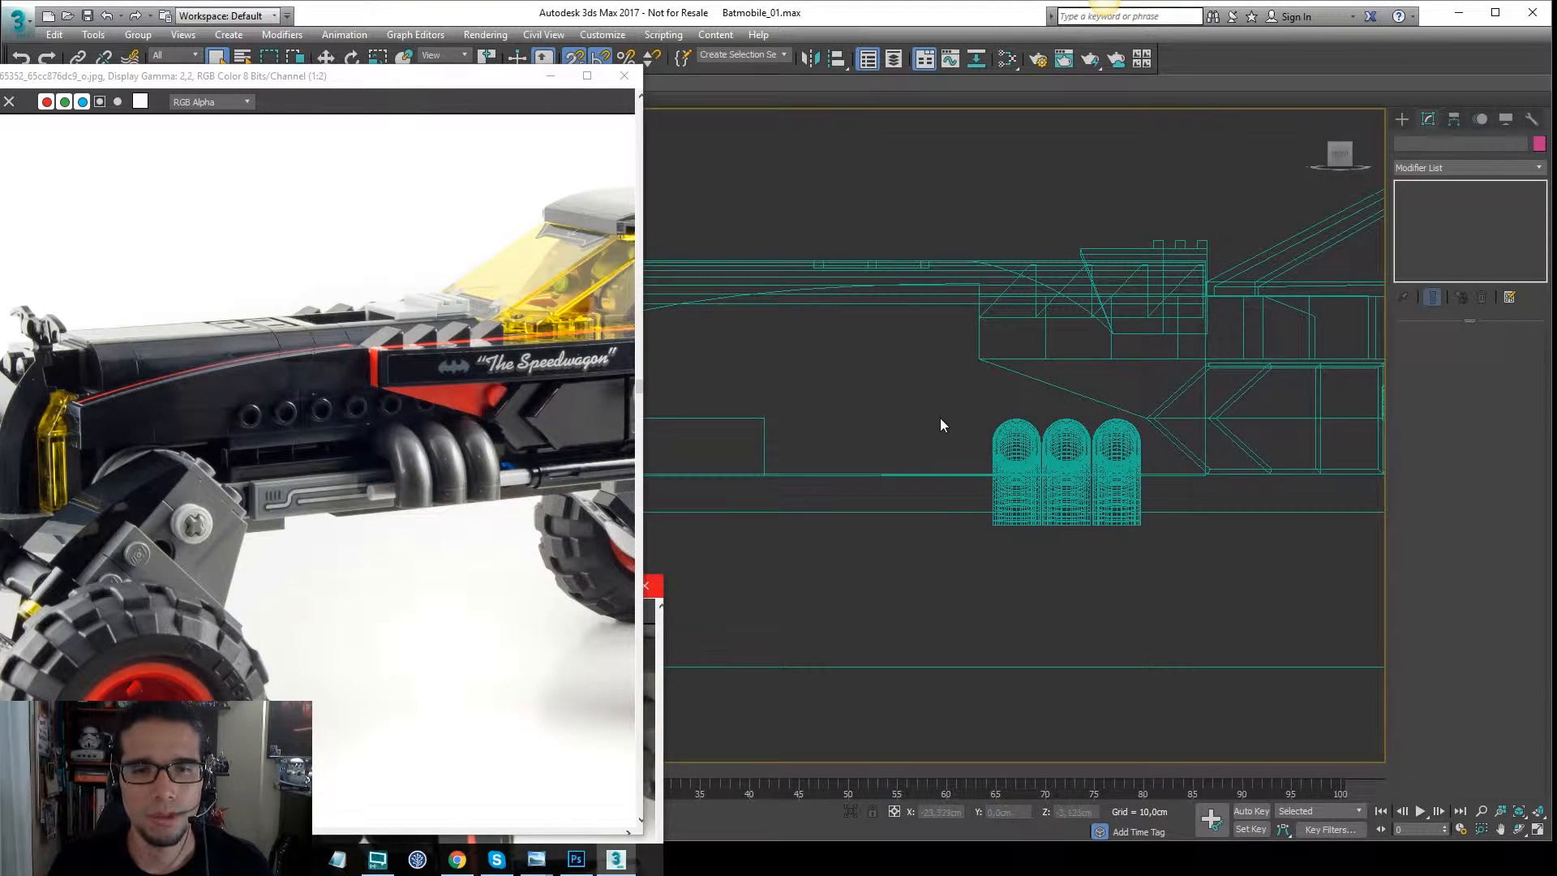
{"action": "scroll", "coordinate": [1190, 457], "scroll_direction": "up", "scroll_amount": 4}
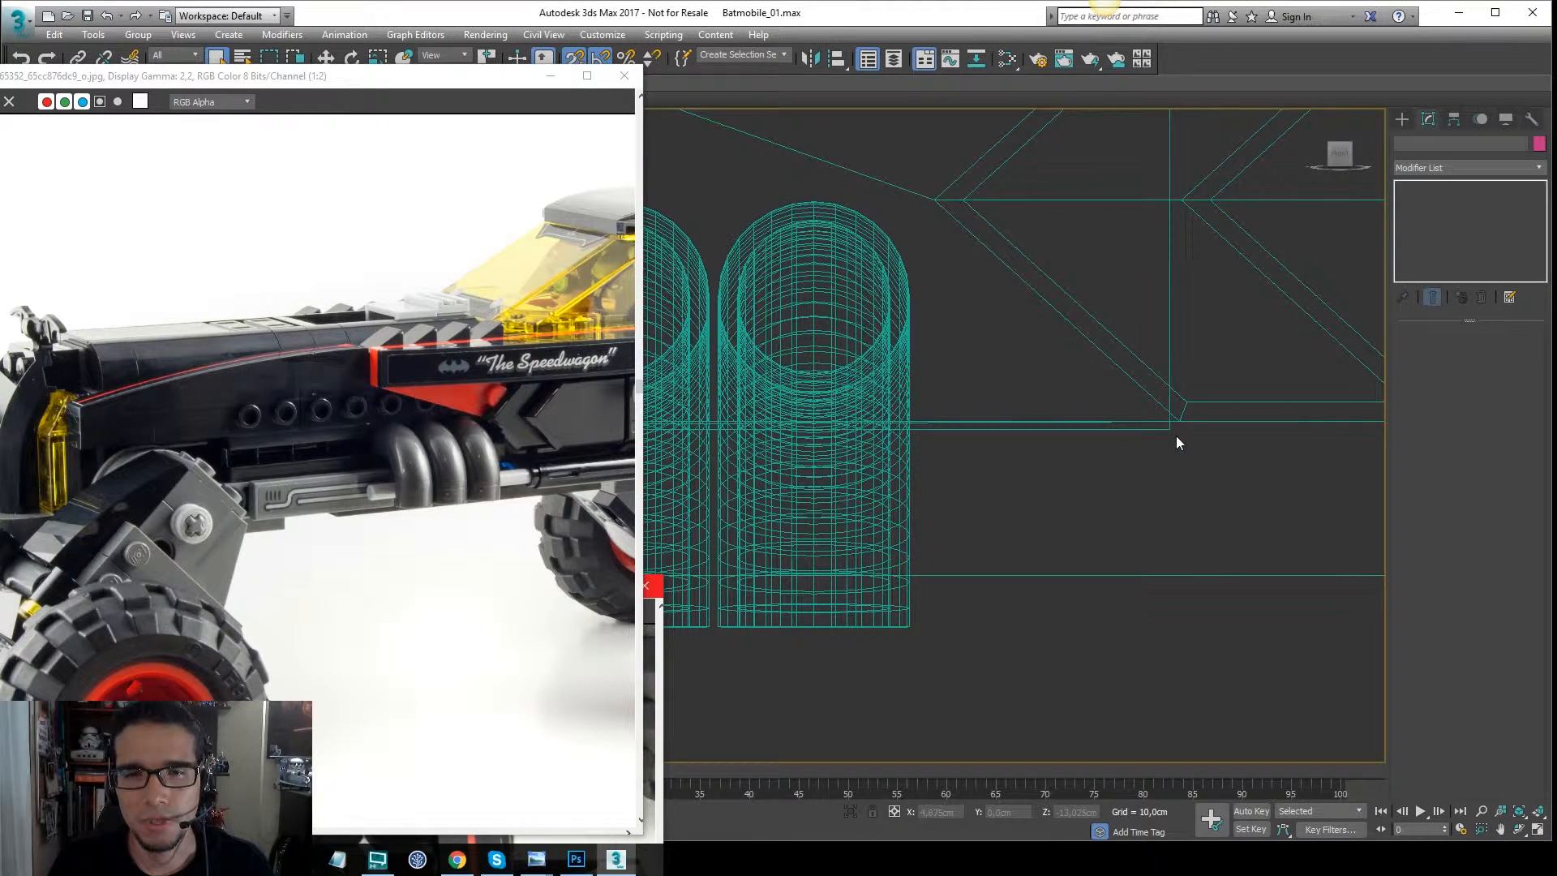
{"action": "left_click", "coordinate": [1180, 431]}
{"action": "scroll", "coordinate": [1180, 431], "scroll_direction": "down", "scroll_amount": 5}
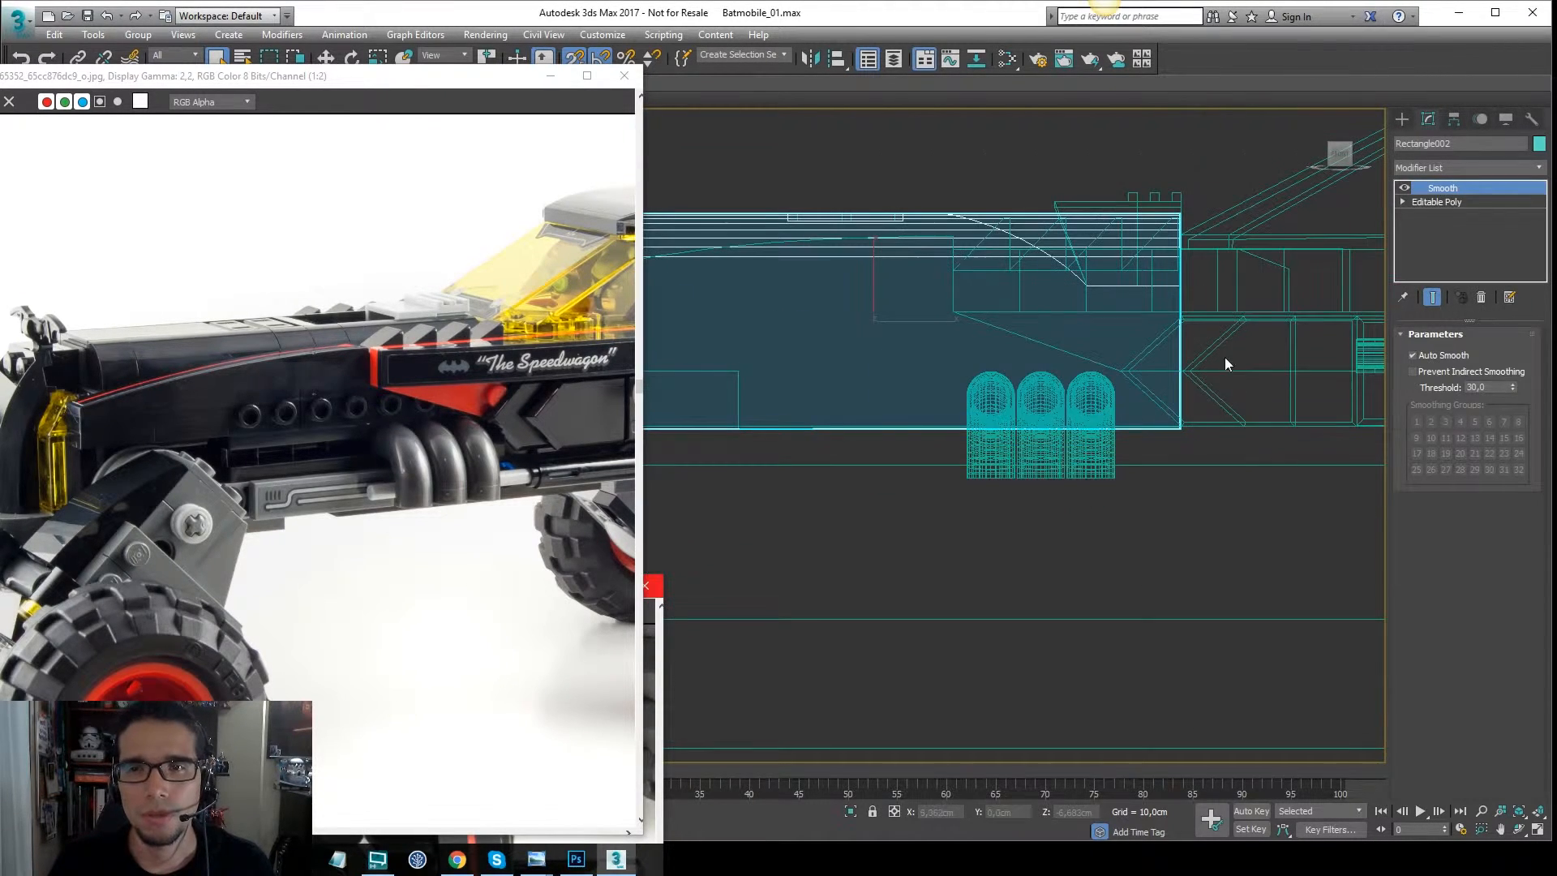
{"action": "left_click", "coordinate": [1454, 201]}
{"action": "middle_click_drag", "start_coordinate": [1155, 331], "coordinate": [1185, 334]}
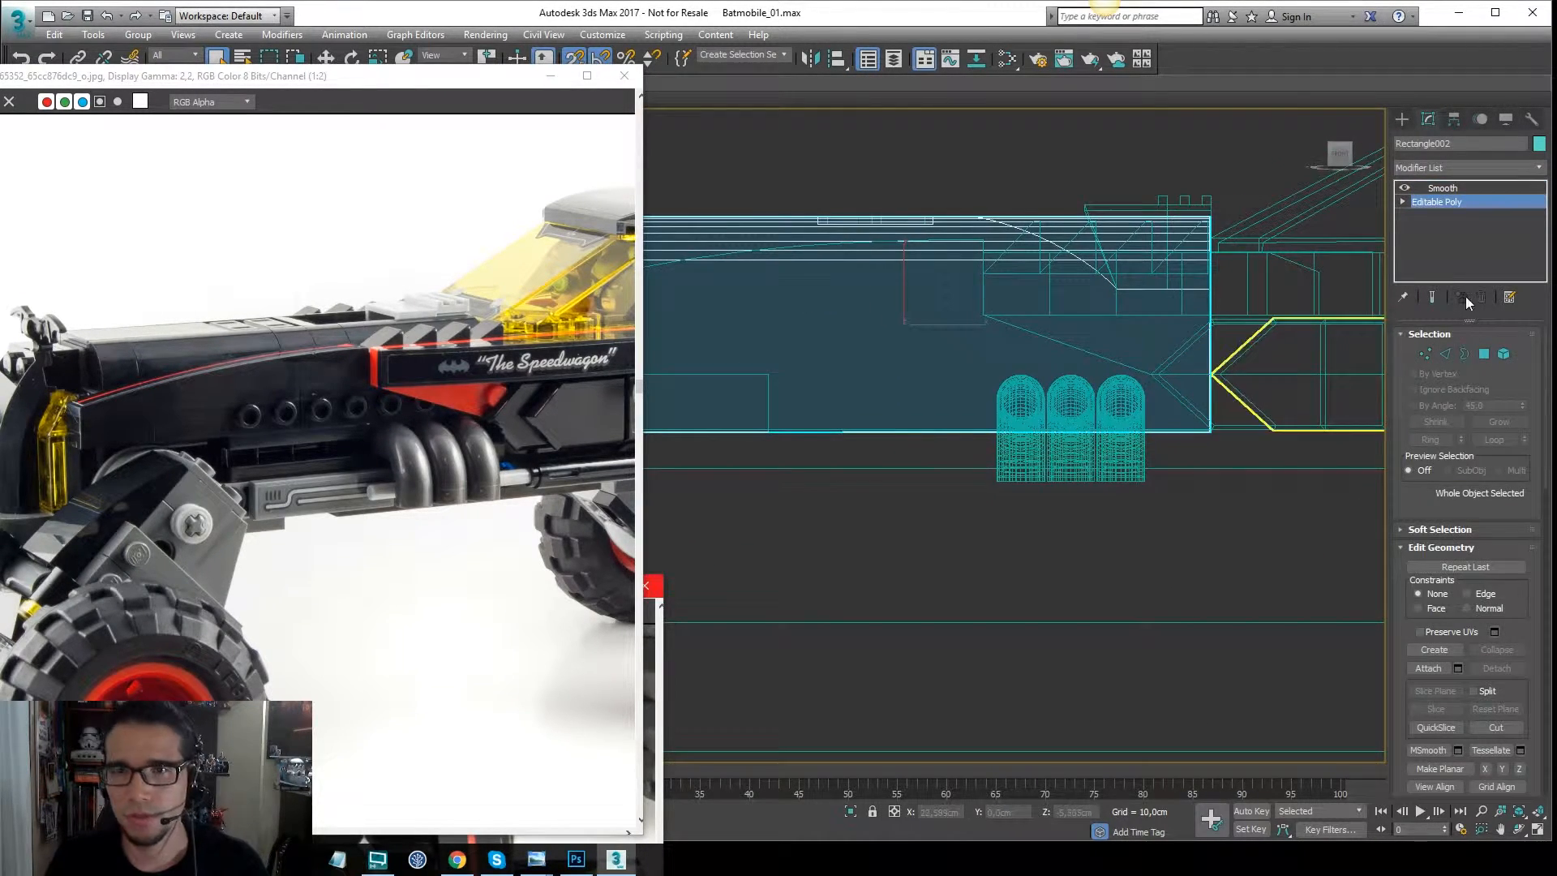
{"action": "left_click", "coordinate": [1425, 353]}
{"action": "left_click_drag", "start_coordinate": [1265, 404], "coordinate": [1165, 472]}
{"action": "middle_click_drag", "start_coordinate": [1125, 412], "coordinate": [1274, 397]}
{"action": "key", "text": "w"}
{"action": "scroll", "coordinate": [1240, 394], "scroll_direction": "down", "scroll_amount": 3}
{"action": "left_click_drag", "start_coordinate": [1296, 382], "coordinate": [904, 421]}
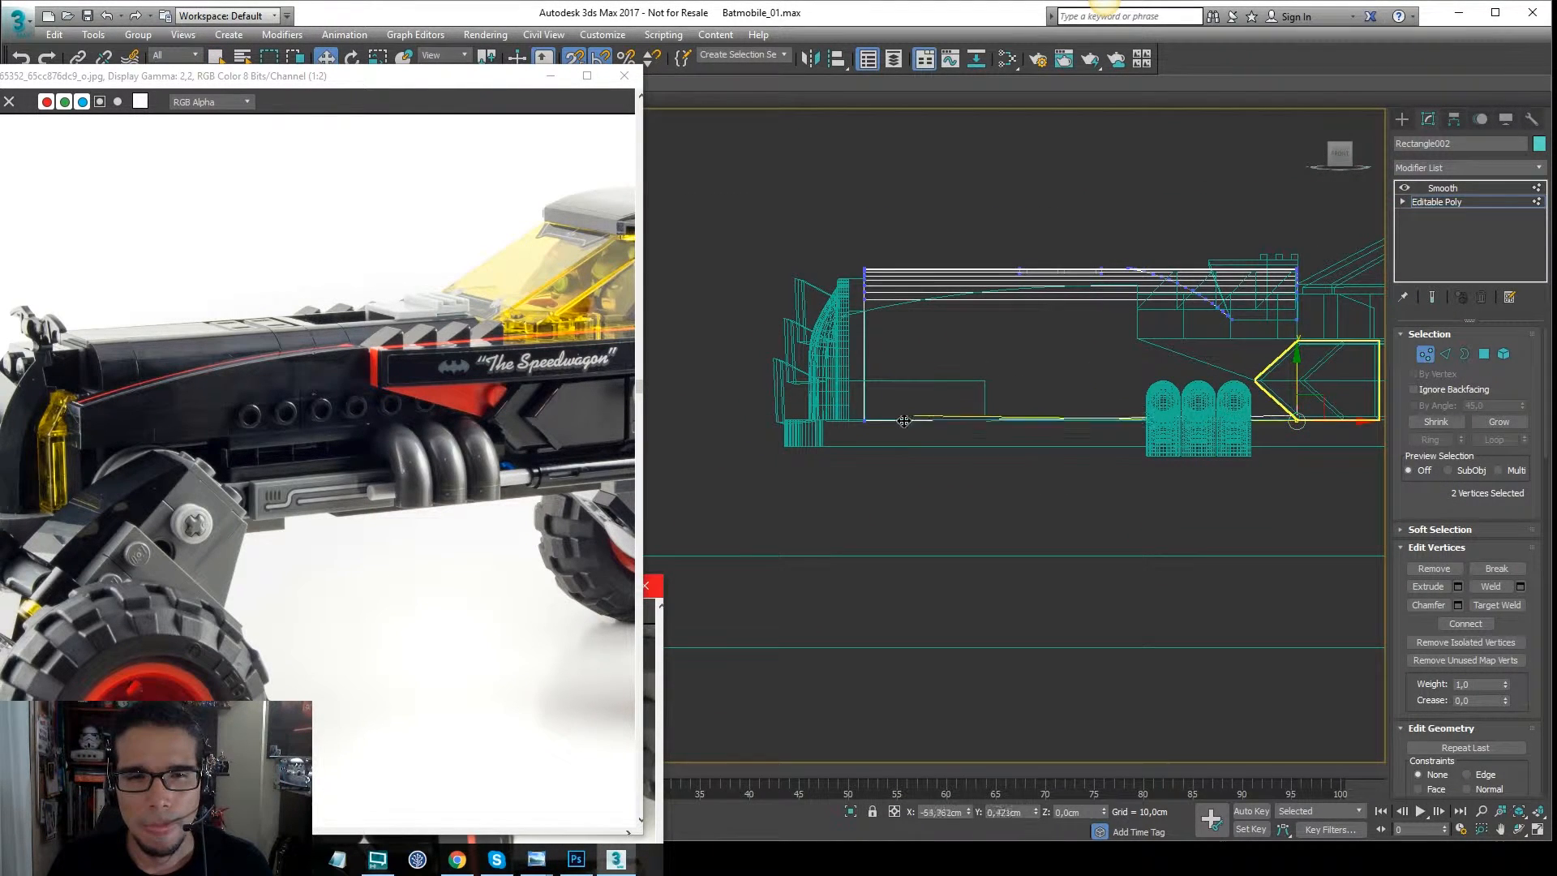
Snap the hood body's front lower vertices vertically to the base plate's top edge, then leave vertex editing and deselect the body.
{"action": "scroll", "coordinate": [843, 422], "scroll_direction": "up", "scroll_amount": 5}
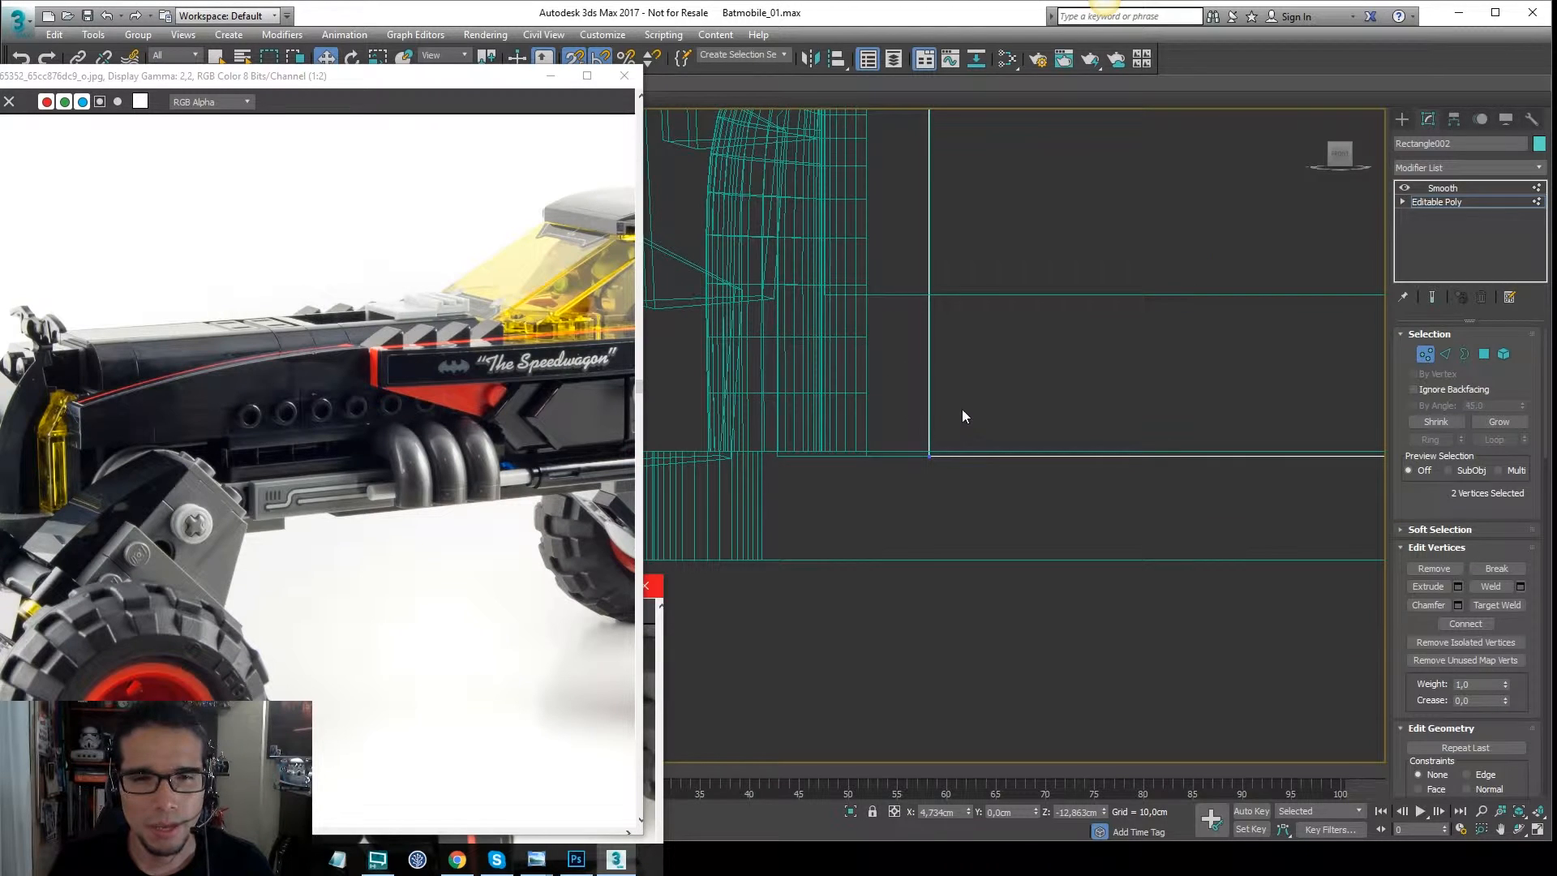
{"action": "scroll", "coordinate": [1069, 428], "scroll_direction": "down", "scroll_amount": 6}
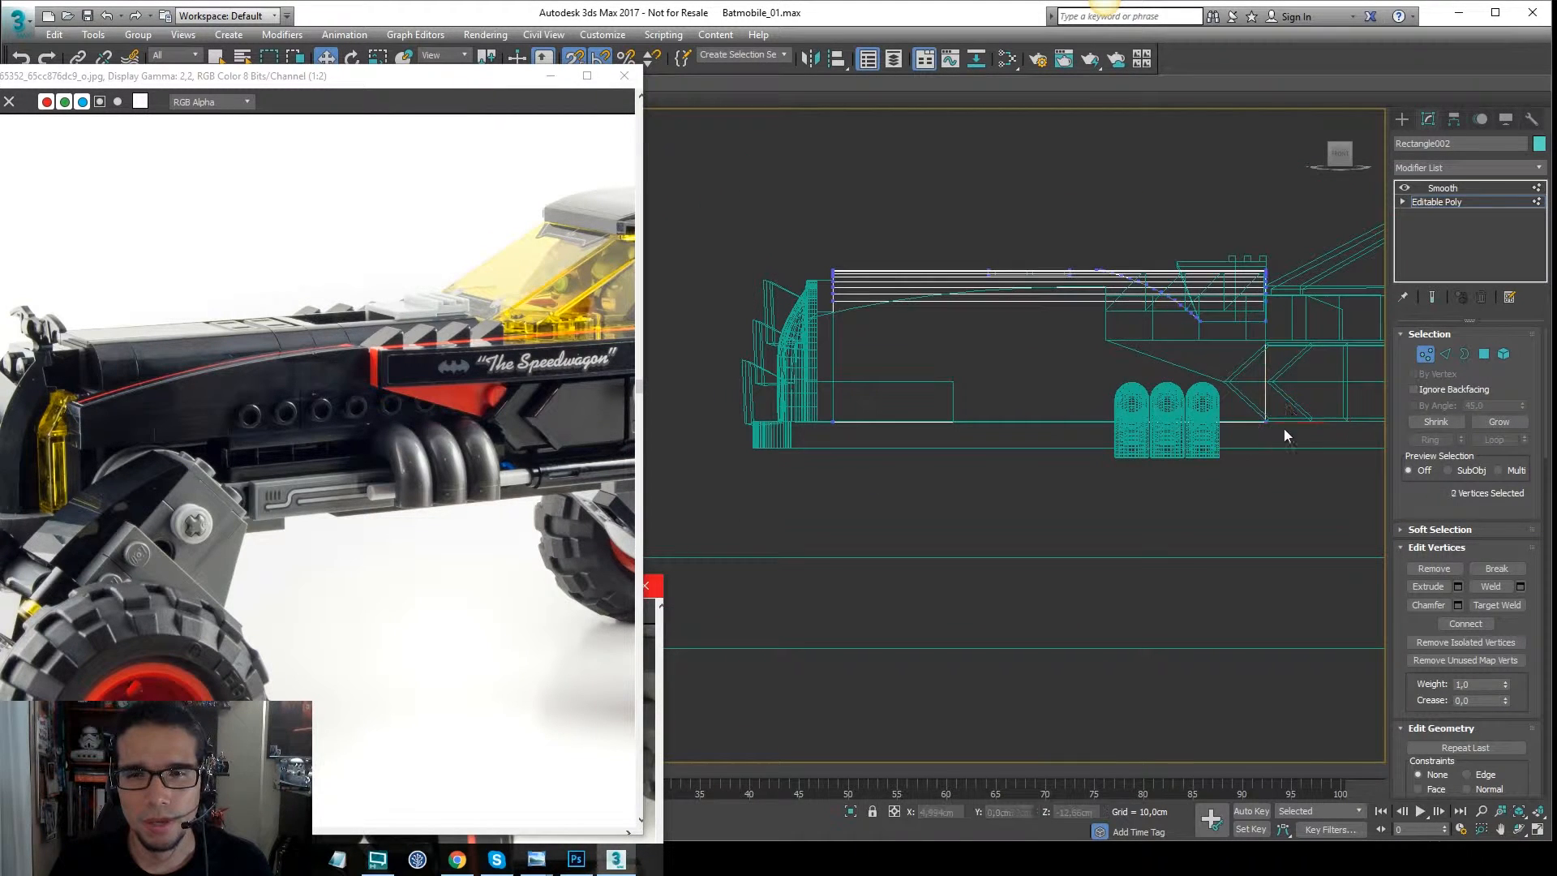
{"action": "left_click_drag", "start_coordinate": [827, 439], "coordinate": [842, 412]}
{"action": "scroll", "coordinate": [973, 438], "scroll_direction": "up", "scroll_amount": 5}
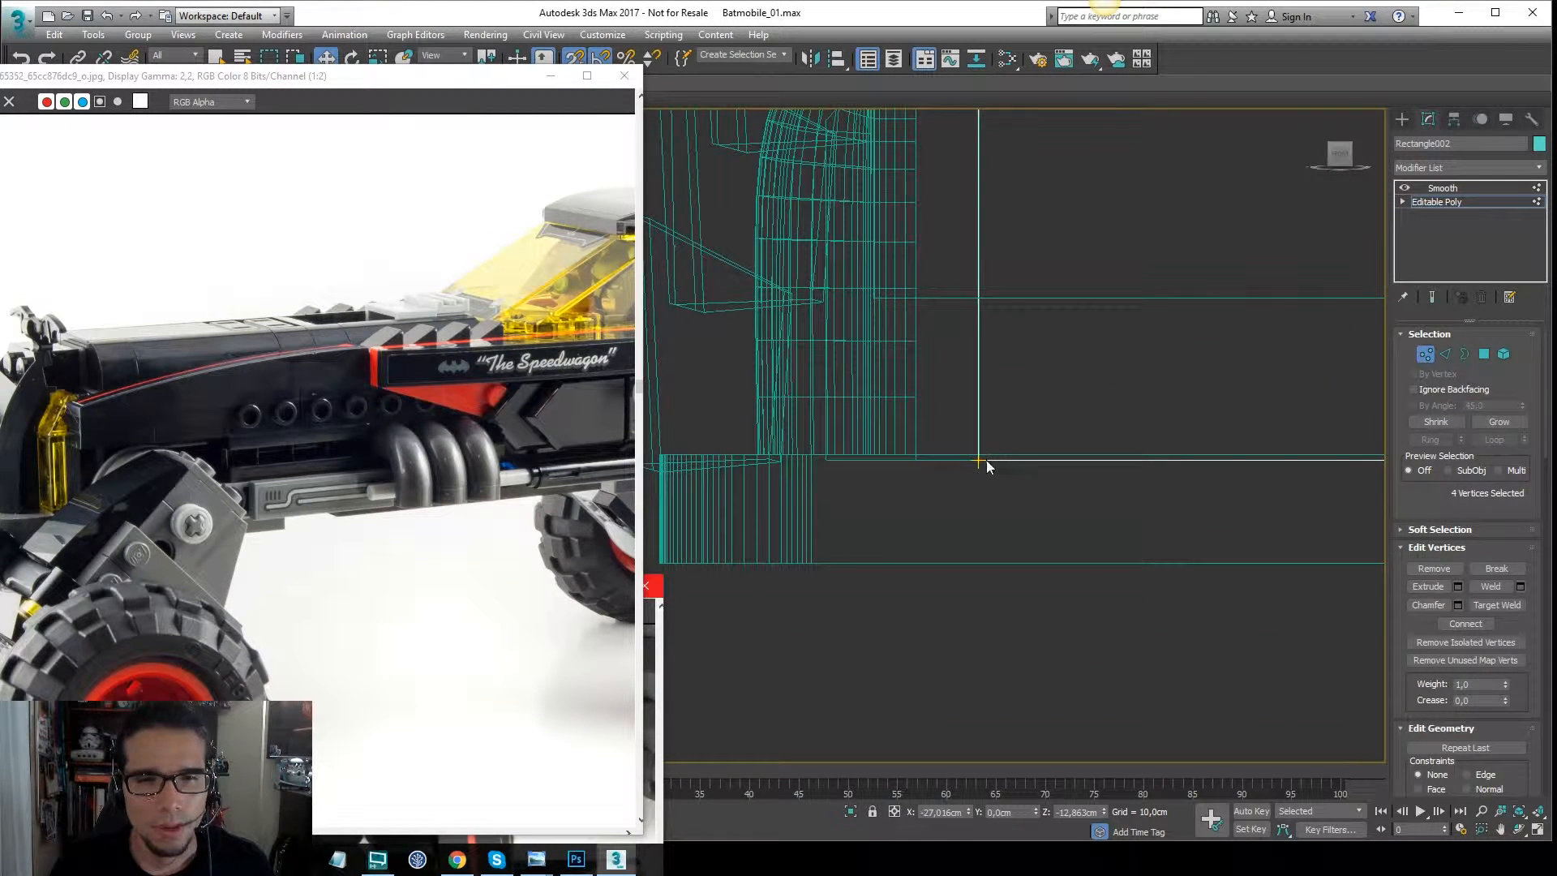
{"action": "left_click_drag", "start_coordinate": [978, 460], "coordinate": [977, 456]}
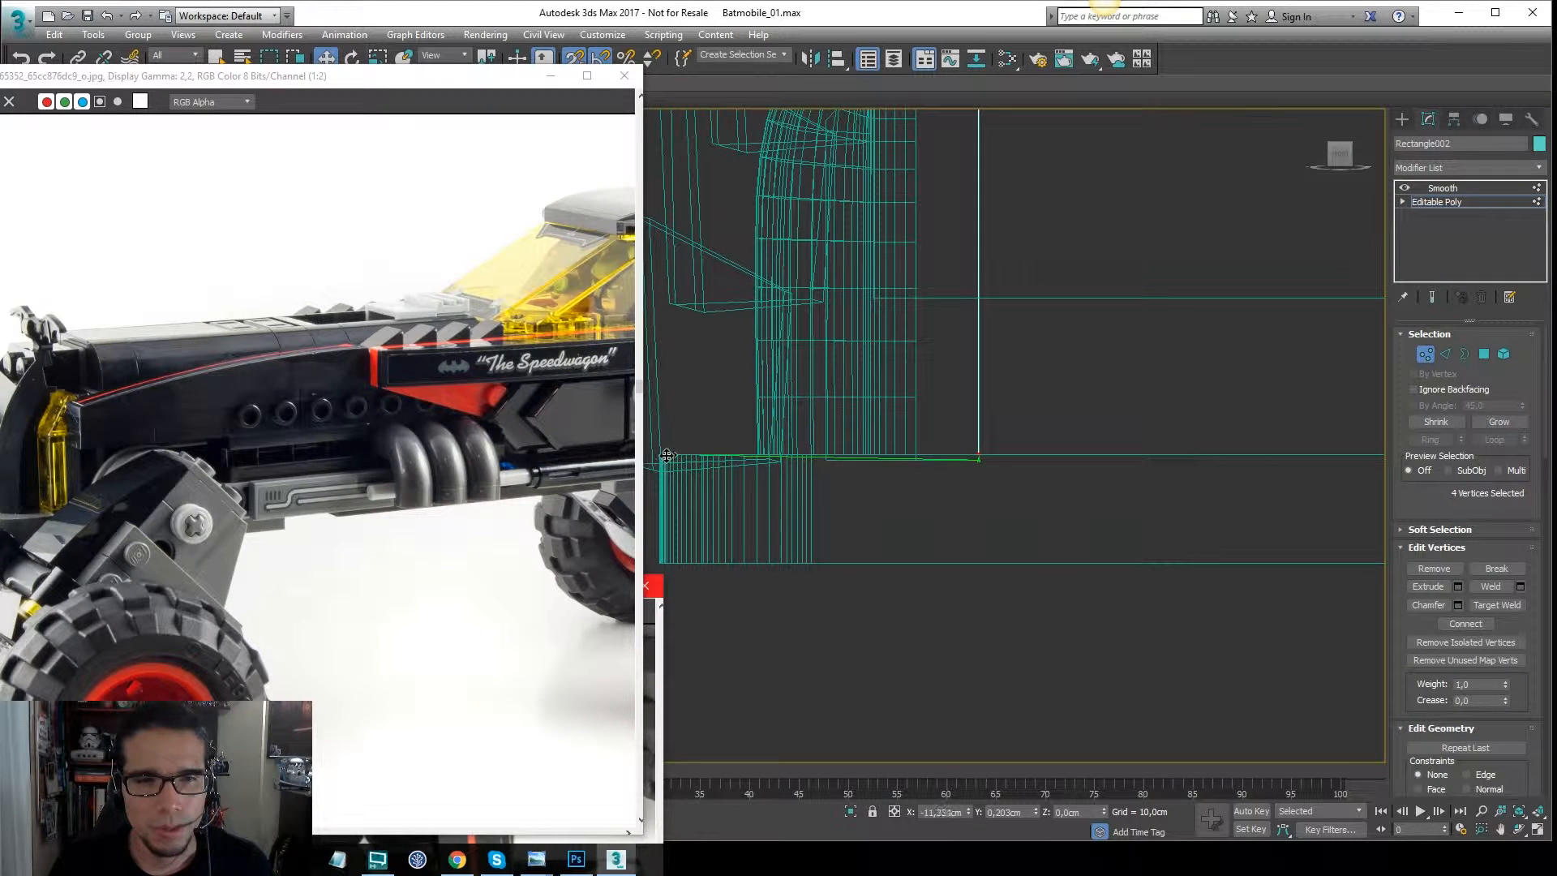
{"action": "left_click", "coordinate": [1466, 203]}
{"action": "left_click", "coordinate": [1475, 192]}
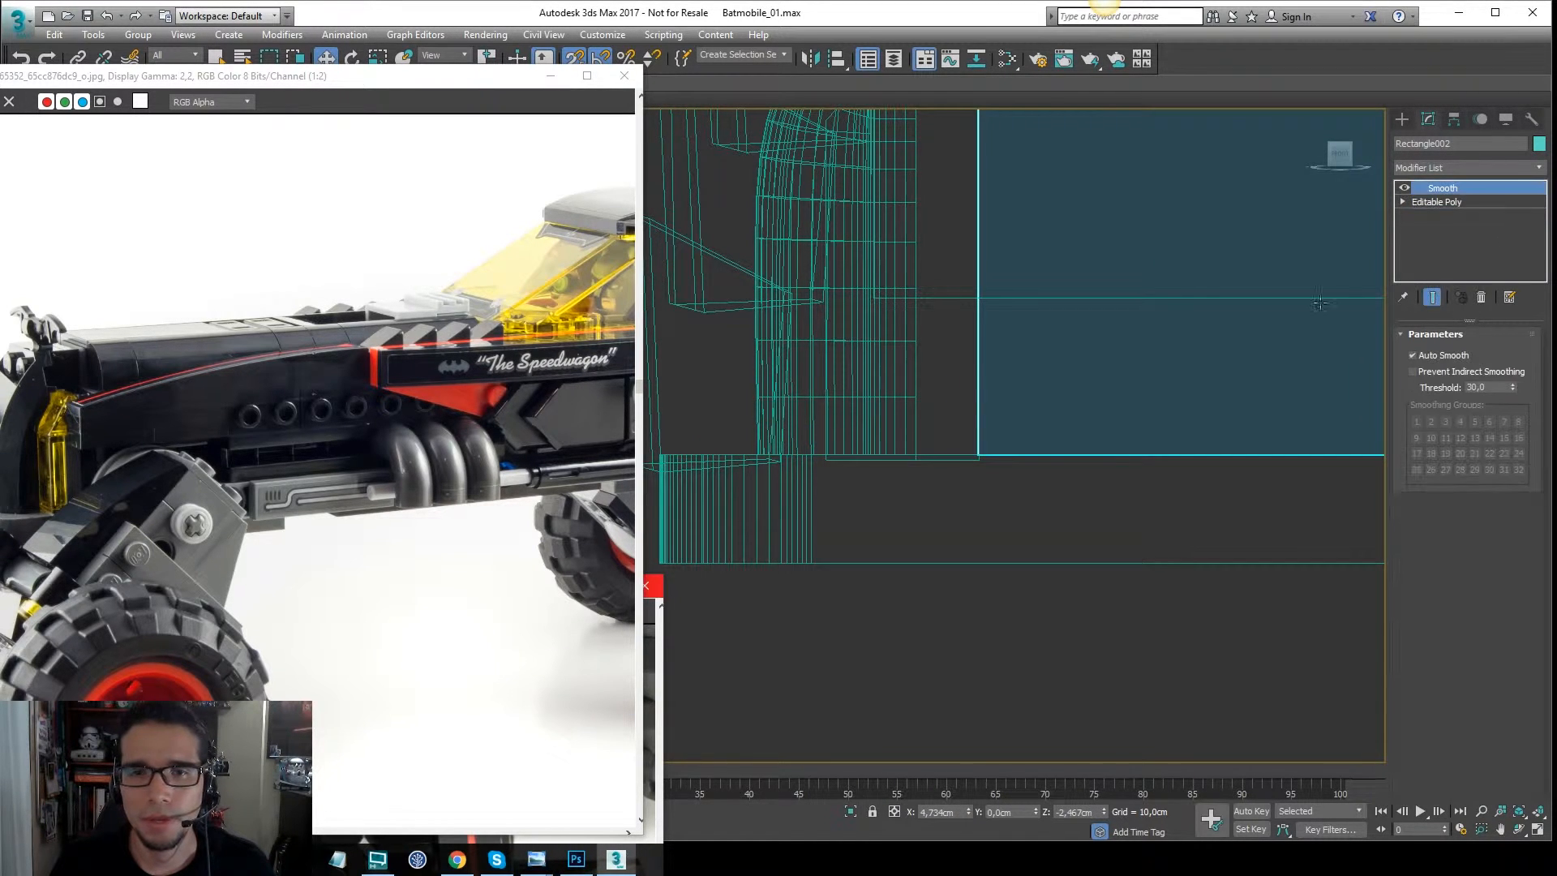
{"action": "middle_click_drag", "start_coordinate": [1220, 365], "coordinate": [944, 328]}
{"action": "left_click", "coordinate": [1034, 533]}
Align the bottom spline vertices of the stepped side panel with the base plate's top edge.
{"action": "middle_click_drag", "start_coordinate": [1221, 521], "coordinate": [961, 448]}
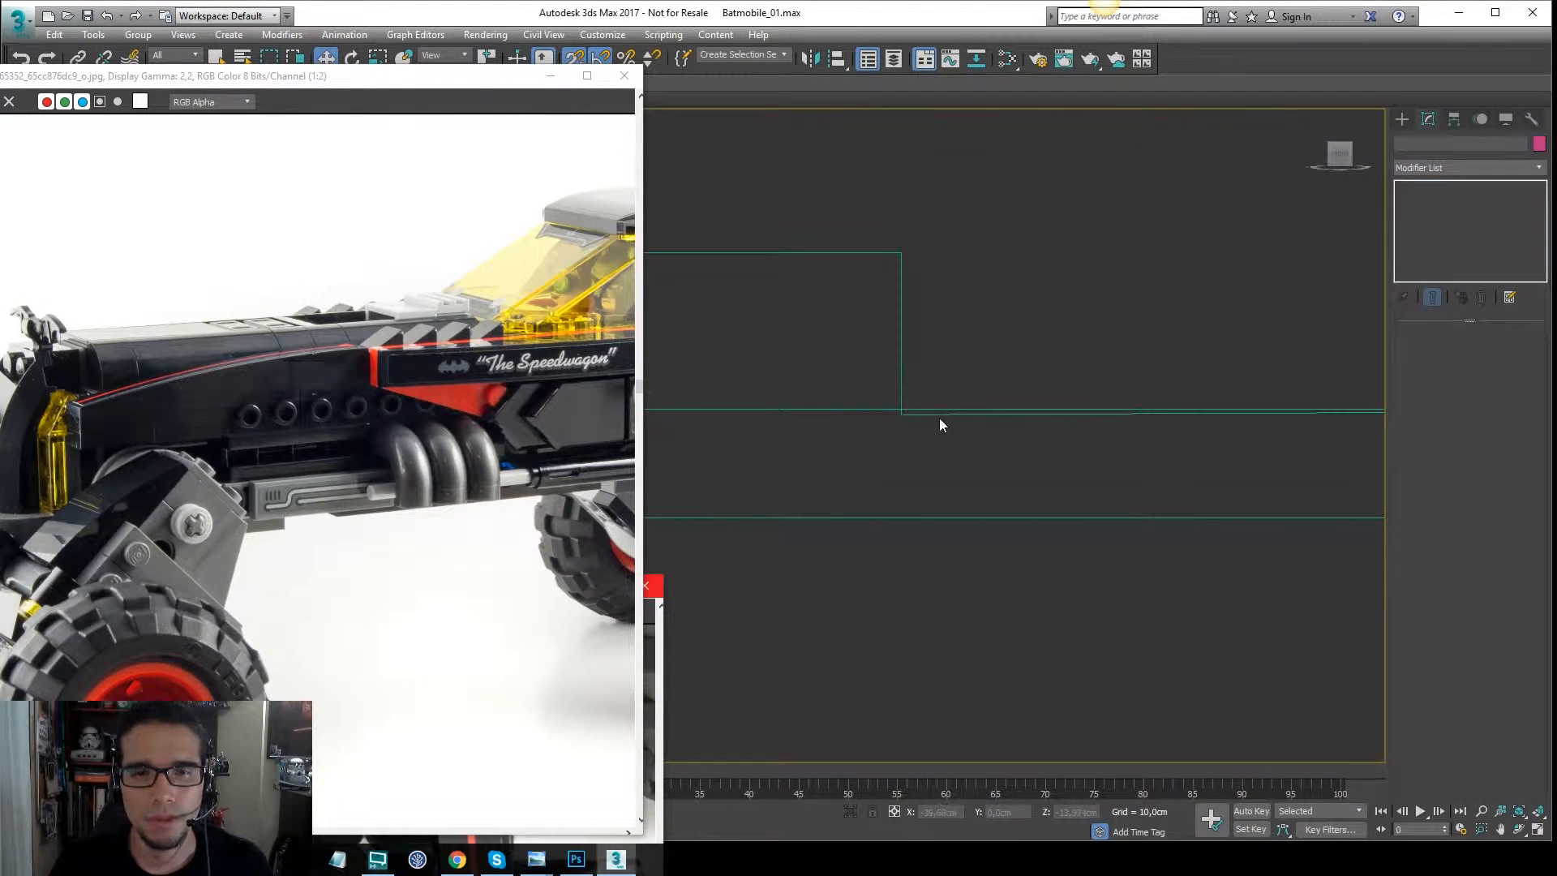
{"action": "left_click", "coordinate": [955, 426]}
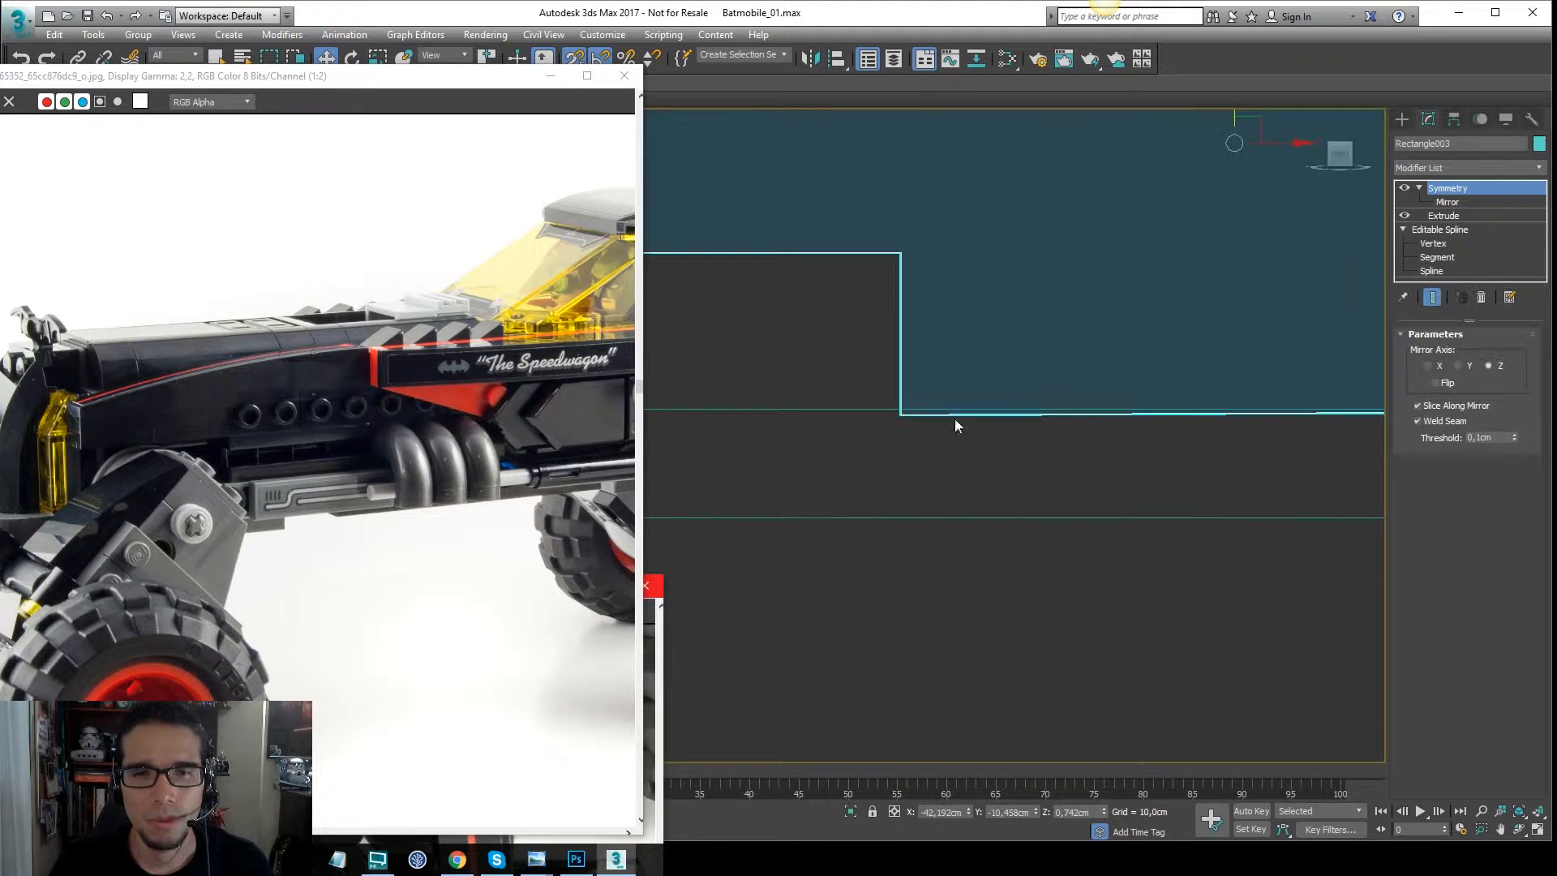
{"action": "left_click", "coordinate": [1439, 243]}
{"action": "left_click_drag", "start_coordinate": [908, 407], "coordinate": [865, 452]}
{"action": "key", "text": "ctrl+z"}
{"action": "middle_click_drag", "start_coordinate": [903, 389], "coordinate": [1202, 394]}
{"action": "scroll", "coordinate": [1123, 394], "scroll_direction": "down", "scroll_amount": 4}
{"action": "left_click_drag", "start_coordinate": [1214, 376], "coordinate": [812, 411]}
{"action": "left_click", "coordinate": [1471, 229]}
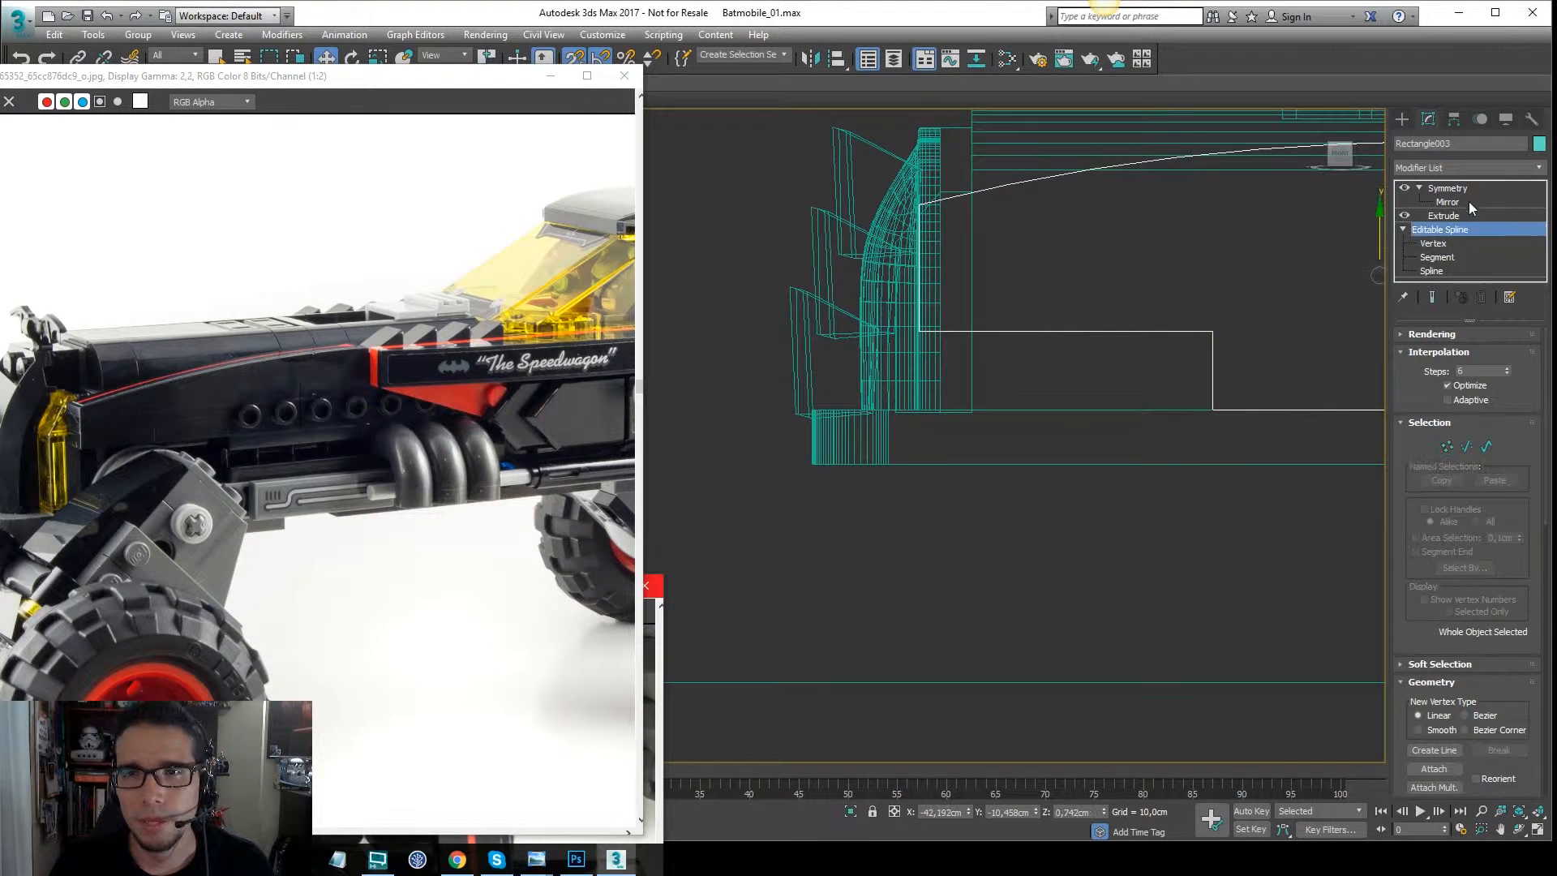
{"action": "left_click", "coordinate": [1019, 523]}
Snap all bottom vertices of the chamfered block behind the front grille to the base plate's top edge.
{"action": "scroll", "coordinate": [1017, 326], "scroll_direction": "up", "scroll_amount": 4}
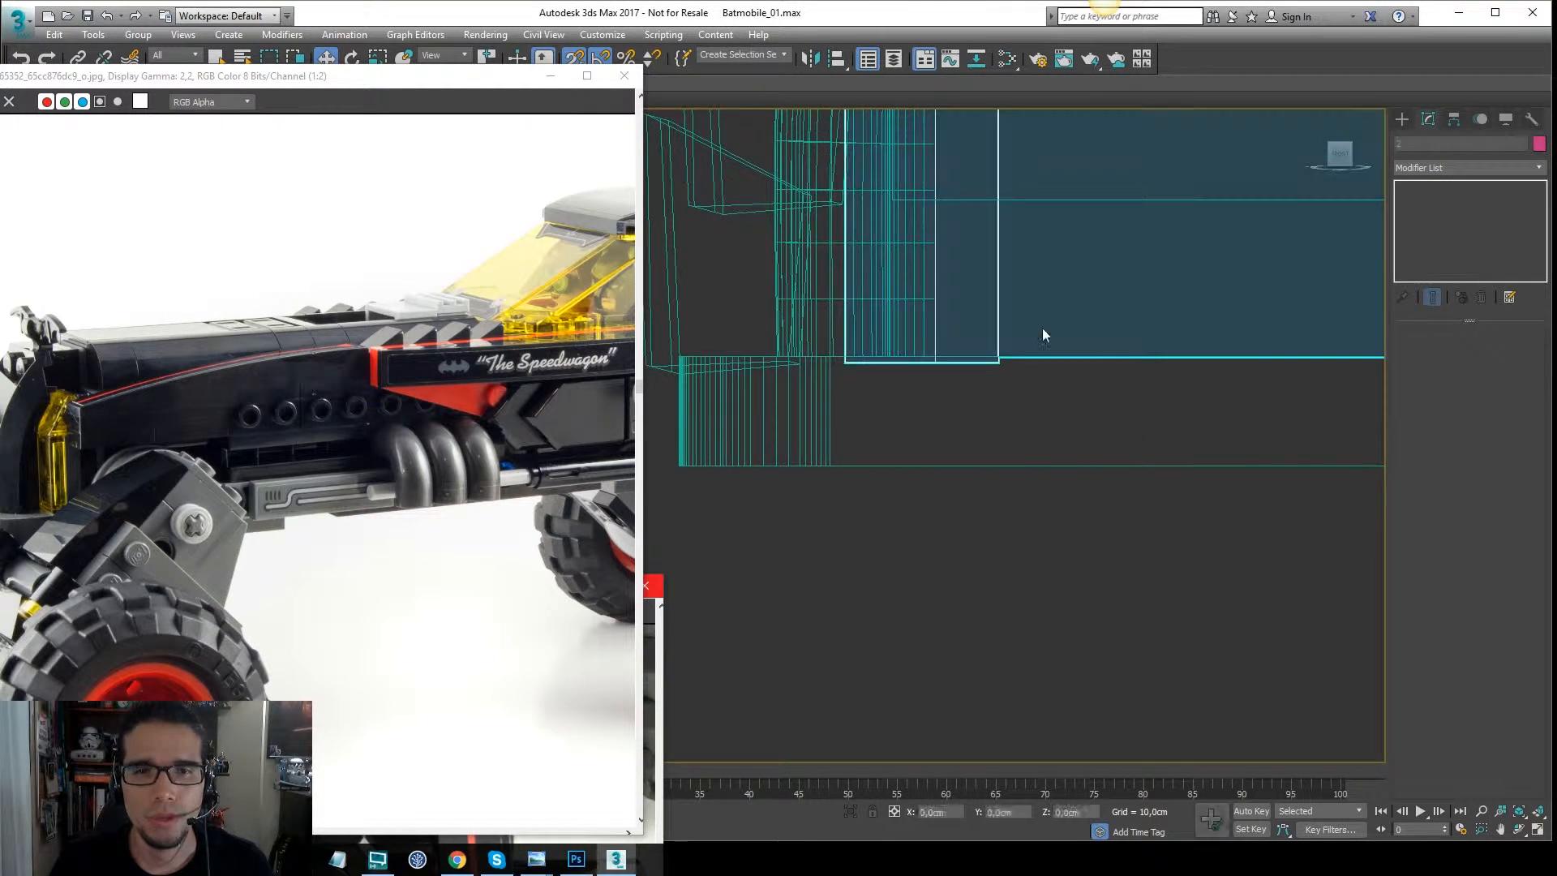
{"action": "middle_click_drag", "start_coordinate": [1088, 324], "coordinate": [1045, 441]}
{"action": "scroll", "coordinate": [1045, 442], "scroll_direction": "down", "scroll_amount": 2}
{"action": "left_click", "coordinate": [1052, 604]}
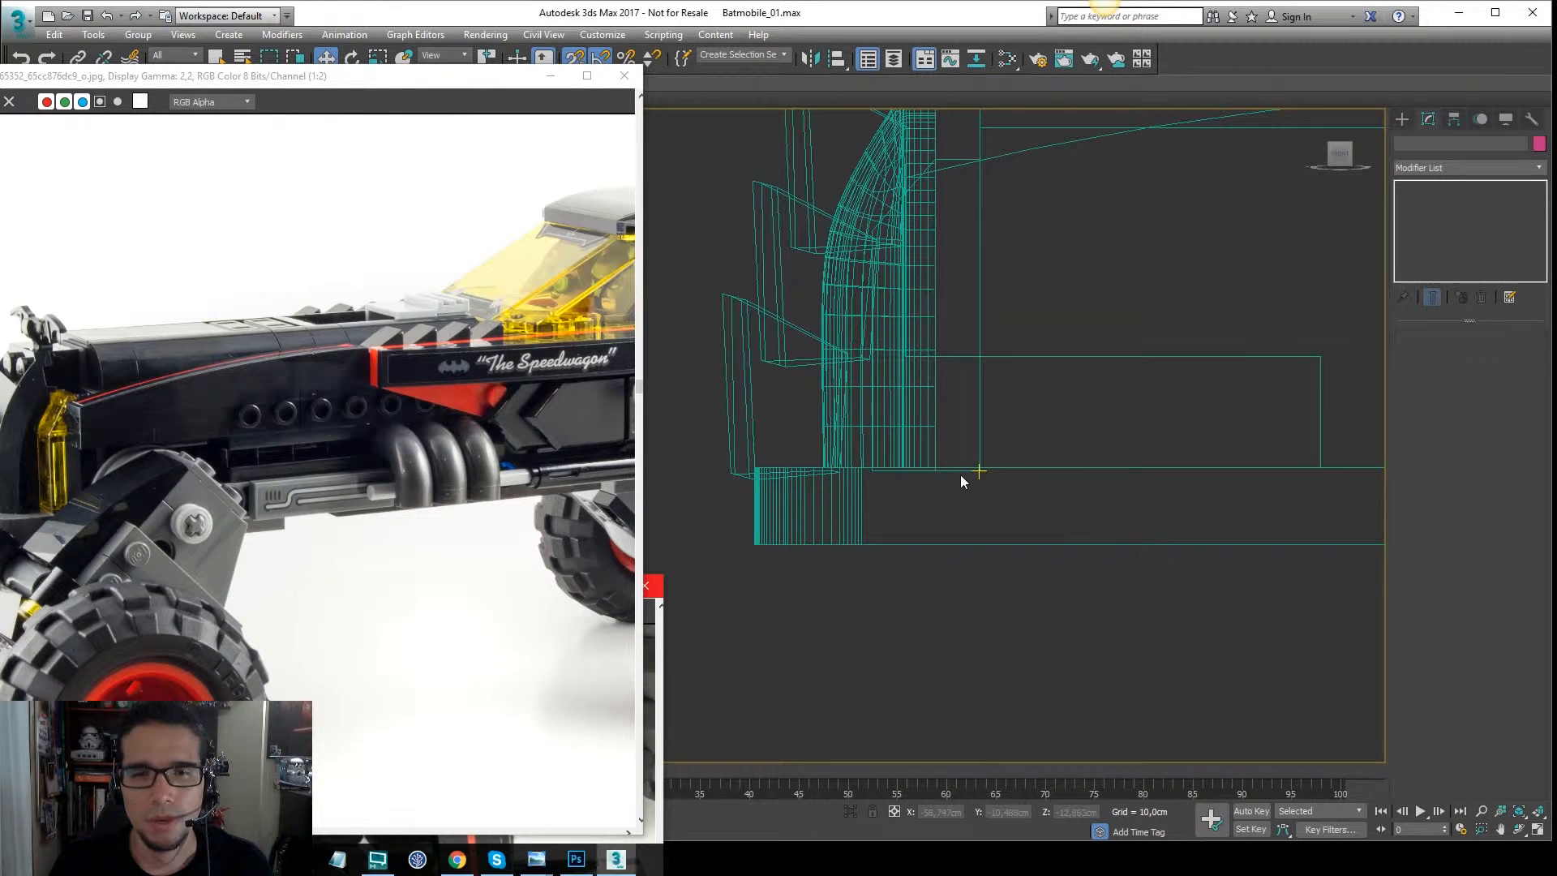
{"action": "left_click", "coordinate": [966, 468]}
{"action": "left_click", "coordinate": [965, 468]}
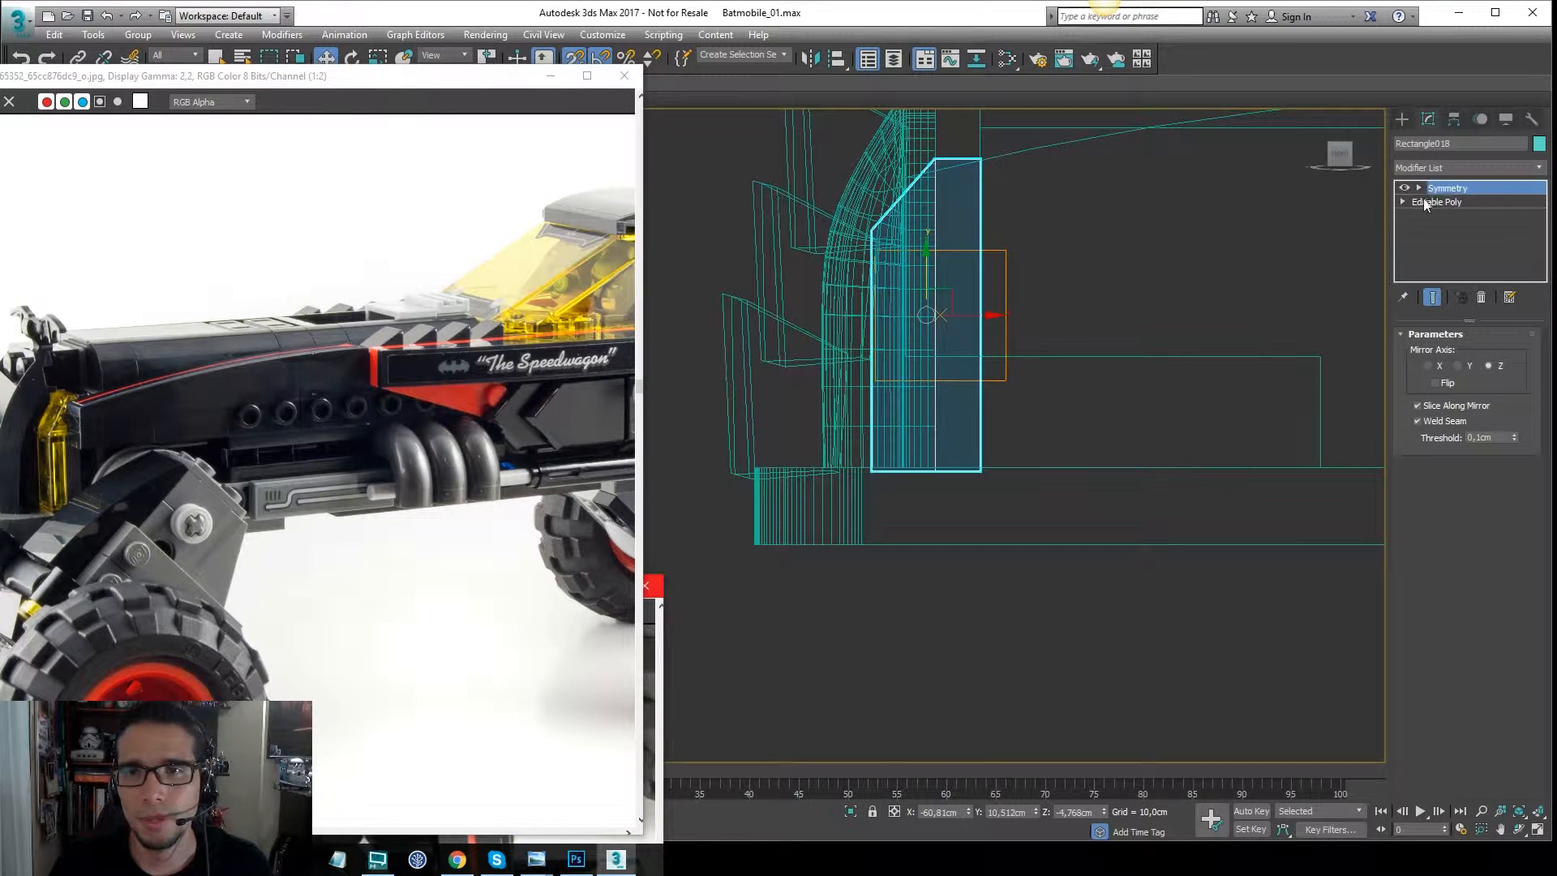
{"action": "left_click", "coordinate": [1403, 201]}
{"action": "left_click", "coordinate": [1433, 216]}
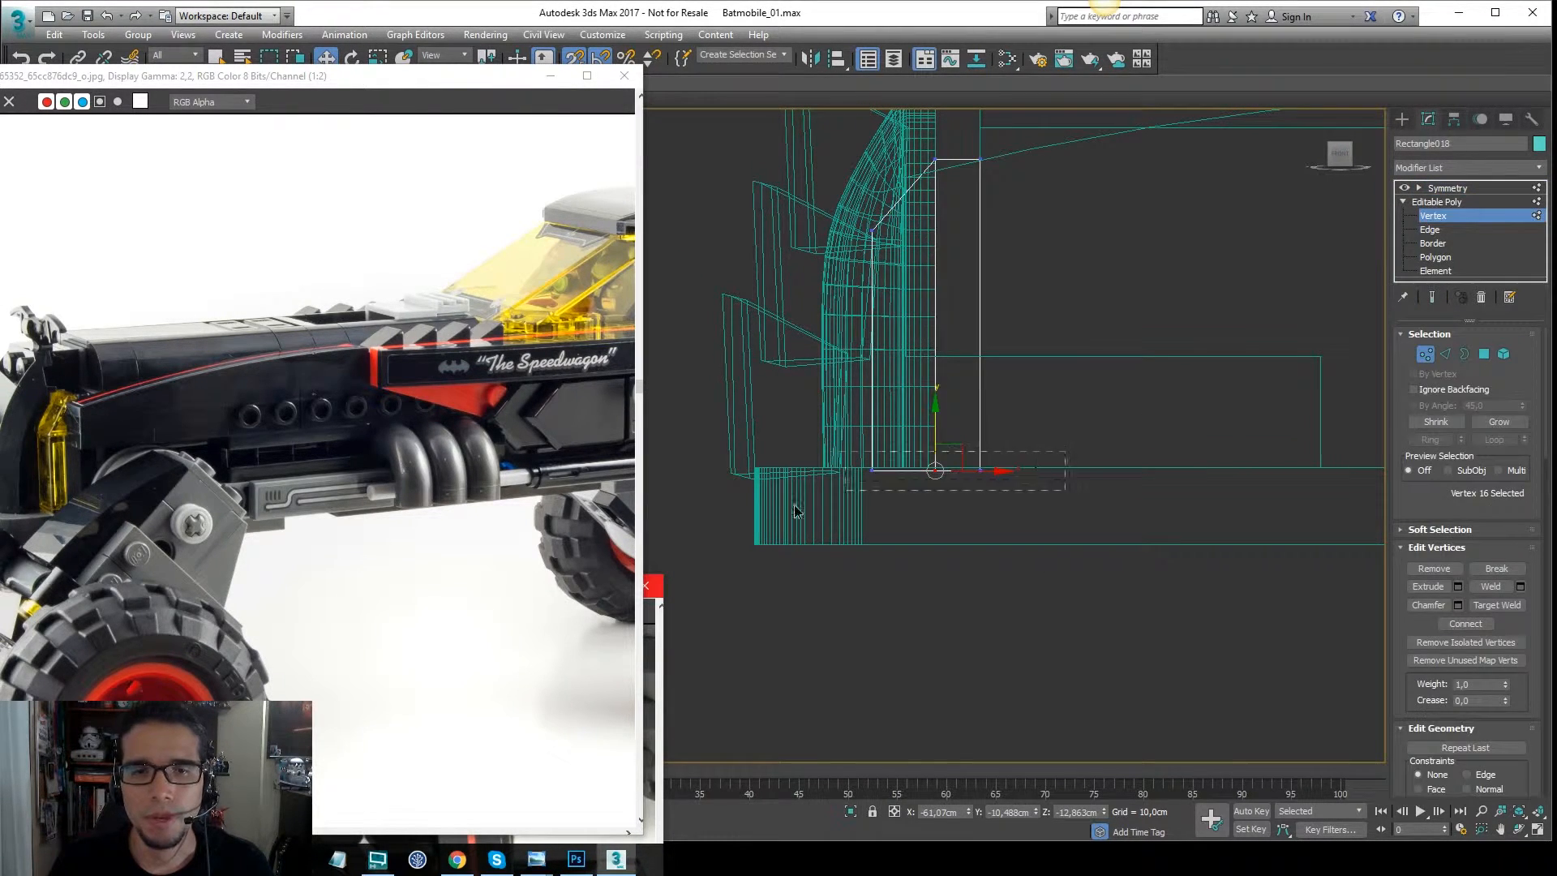
{"action": "left_click_drag", "start_coordinate": [794, 511], "coordinate": [798, 509]}
{"action": "scroll", "coordinate": [887, 468], "scroll_direction": "up", "scroll_amount": 2}
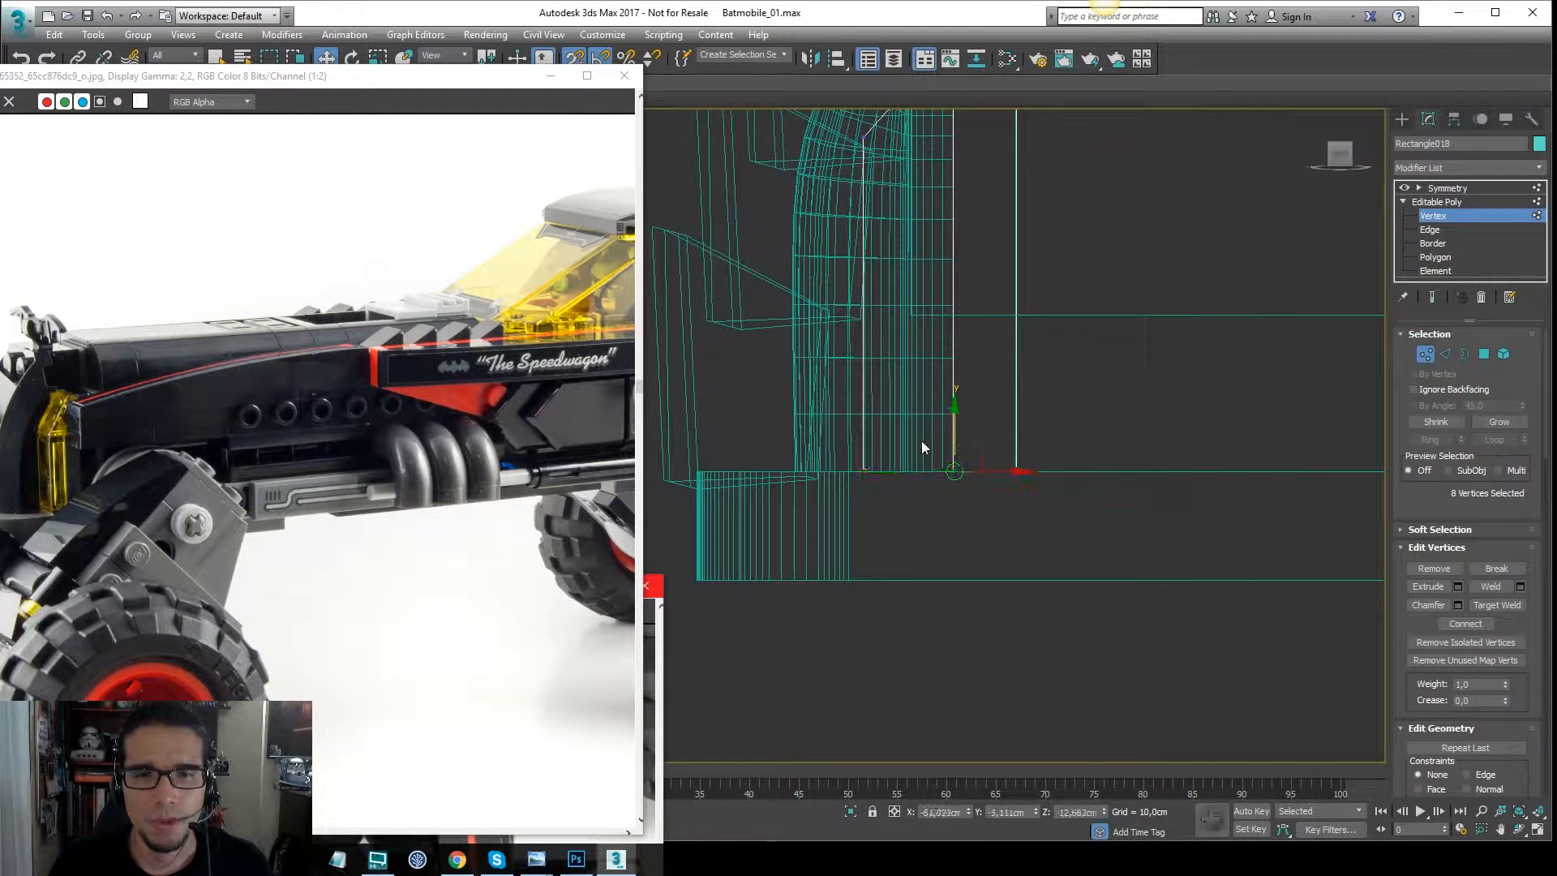
{"action": "left_click", "coordinate": [1488, 202]}
{"action": "left_click", "coordinate": [1464, 188]}
{"action": "middle_click_drag", "start_coordinate": [1200, 425], "coordinate": [1065, 455]}
{"action": "left_click", "coordinate": [1088, 664]}
Move the narrow framed block at the exhaust's front end down so its lower corner snaps to the adjacent panel's corner.
{"action": "scroll", "coordinate": [1175, 456], "scroll_direction": "down", "scroll_amount": 4}
{"action": "middle_click_drag", "start_coordinate": [1230, 445], "coordinate": [844, 407]}
{"action": "scroll", "coordinate": [1198, 451], "scroll_direction": "down", "scroll_amount": 2}
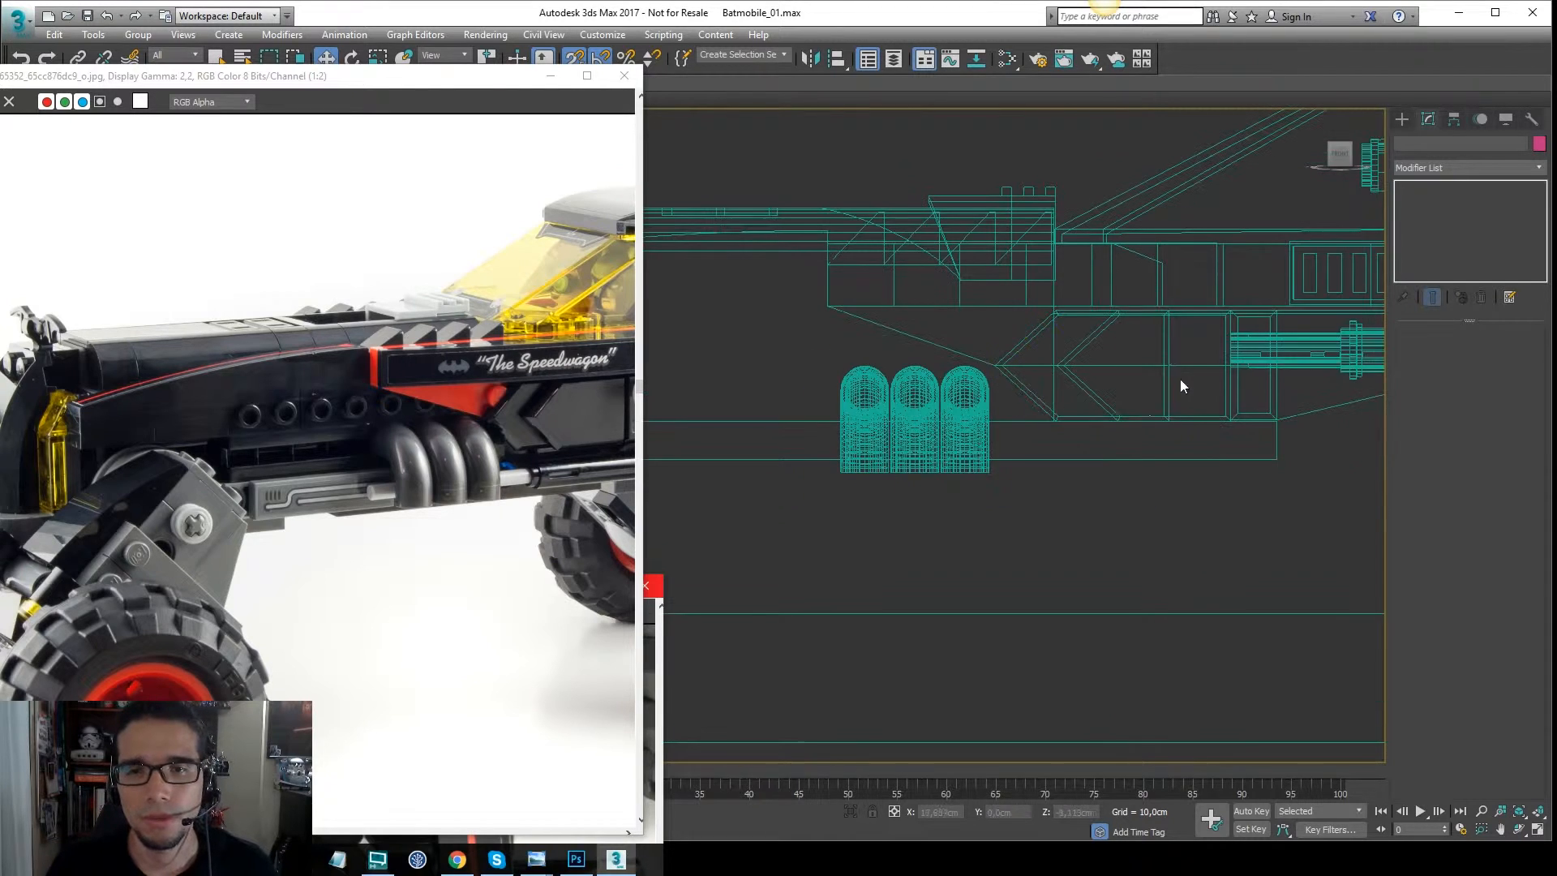
{"action": "middle_click_drag", "start_coordinate": [1165, 385], "coordinate": [1067, 374]}
{"action": "middle_click_drag", "start_coordinate": [1254, 420], "coordinate": [1161, 441]}
{"action": "scroll", "coordinate": [1161, 441], "scroll_direction": "up", "scroll_amount": 3}
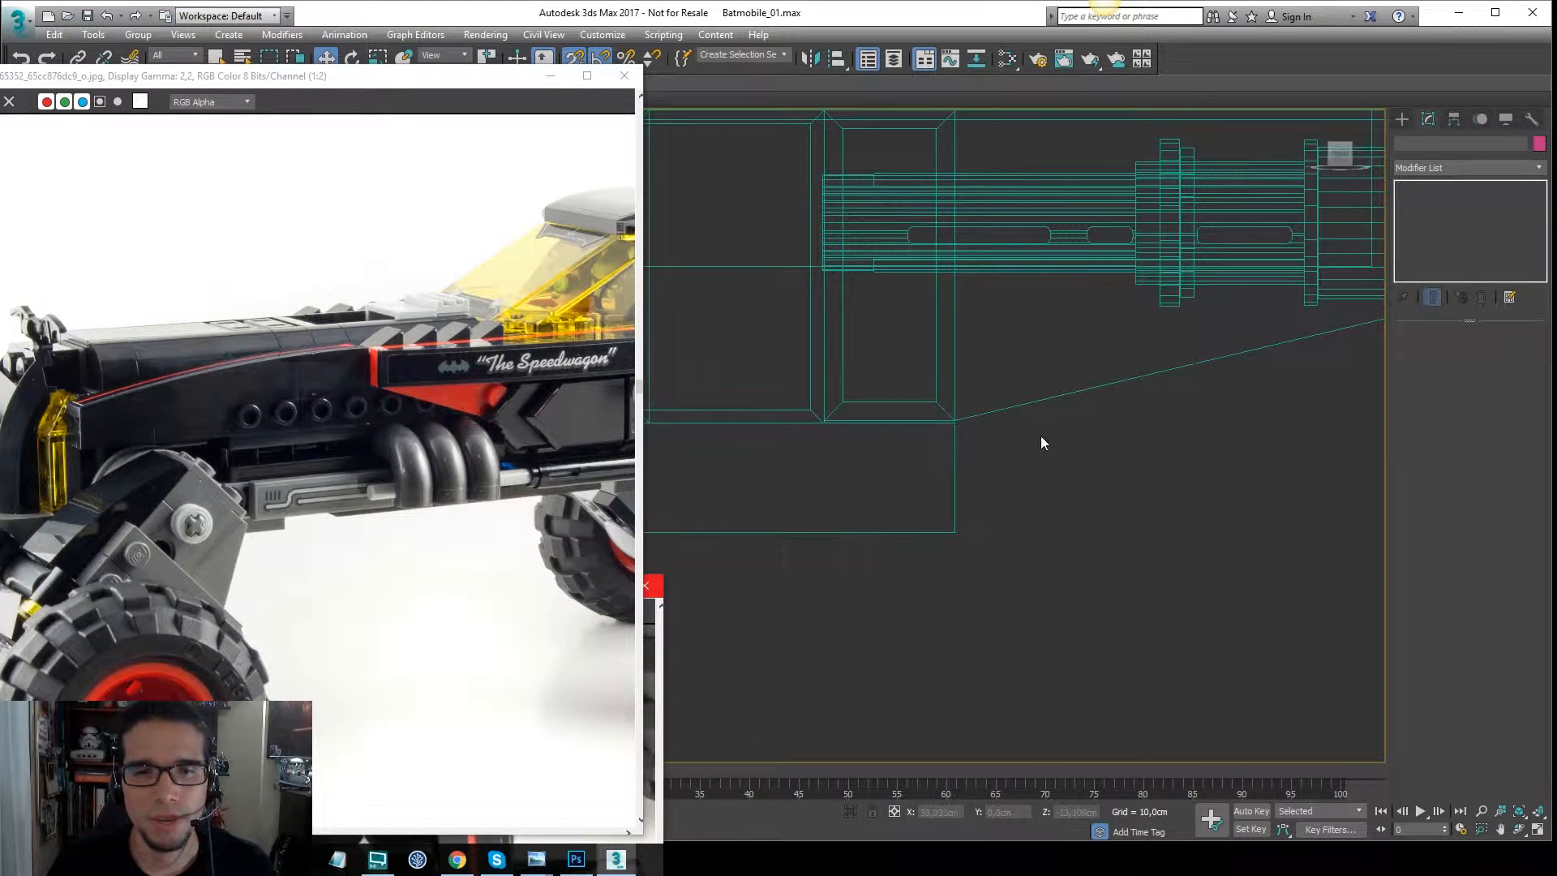
{"action": "left_click", "coordinate": [1010, 411]}
{"action": "left_click", "coordinate": [994, 441]}
{"action": "scroll", "coordinate": [910, 410], "scroll_direction": "up", "scroll_amount": 2}
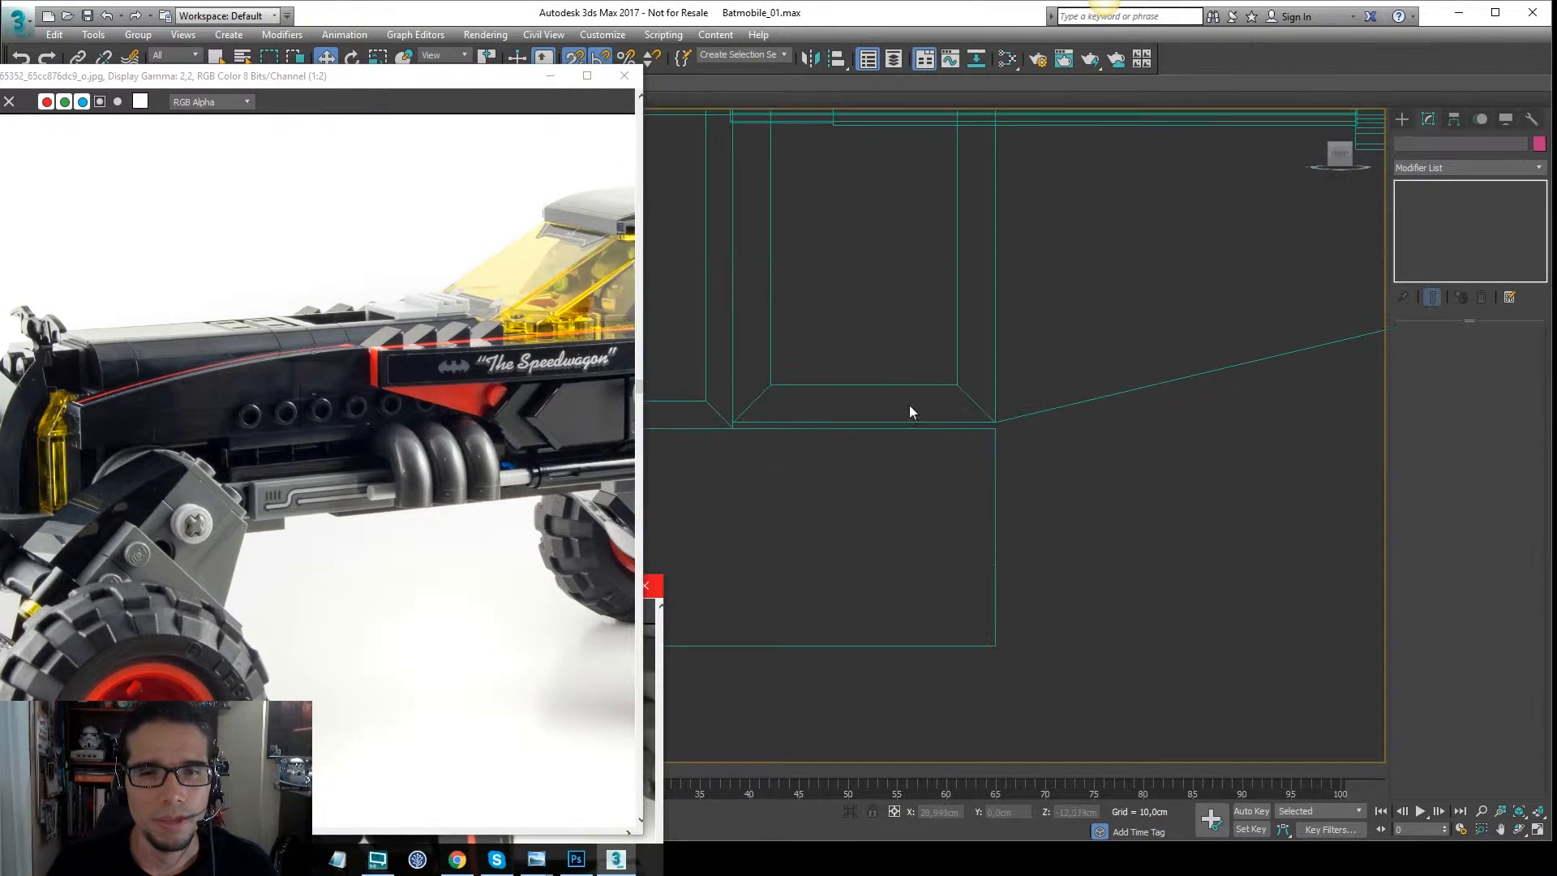
{"action": "left_click", "coordinate": [956, 382]}
{"action": "scroll", "coordinate": [985, 539], "scroll_direction": "down", "scroll_amount": 3}
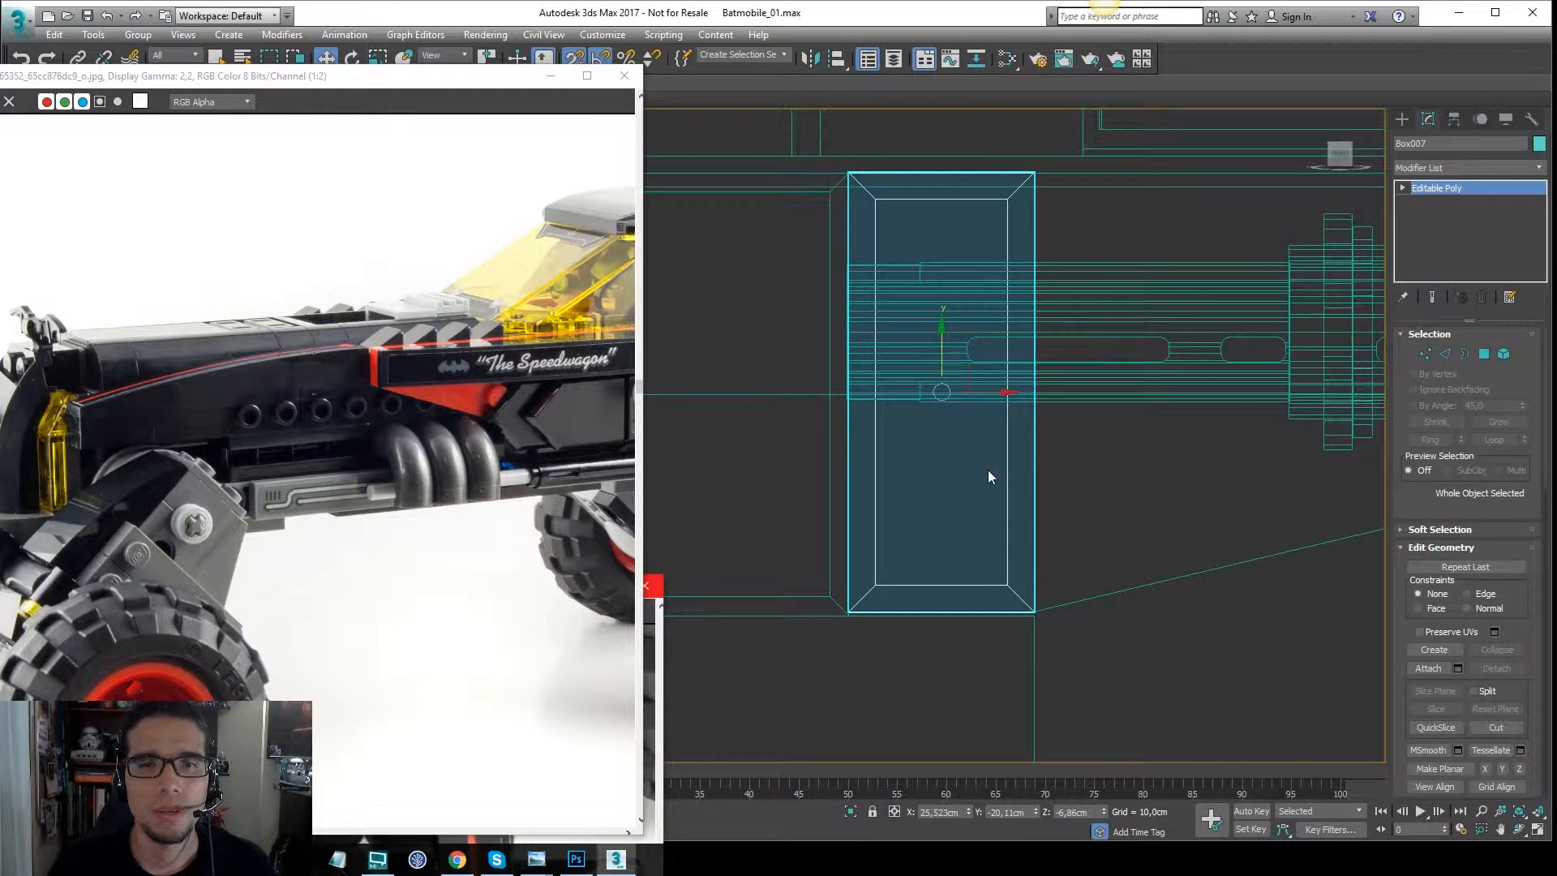
{"action": "middle_click_drag", "start_coordinate": [990, 477], "coordinate": [1035, 389]}
{"action": "scroll", "coordinate": [1069, 534], "scroll_direction": "up", "scroll_amount": 3}
{"action": "middle_click_drag", "start_coordinate": [932, 396], "coordinate": [1314, 393]}
{"action": "scroll", "coordinate": [1018, 419], "scroll_direction": "up", "scroll_amount": 1}
{"action": "left_click_drag", "start_coordinate": [1022, 411], "coordinate": [1022, 427]}
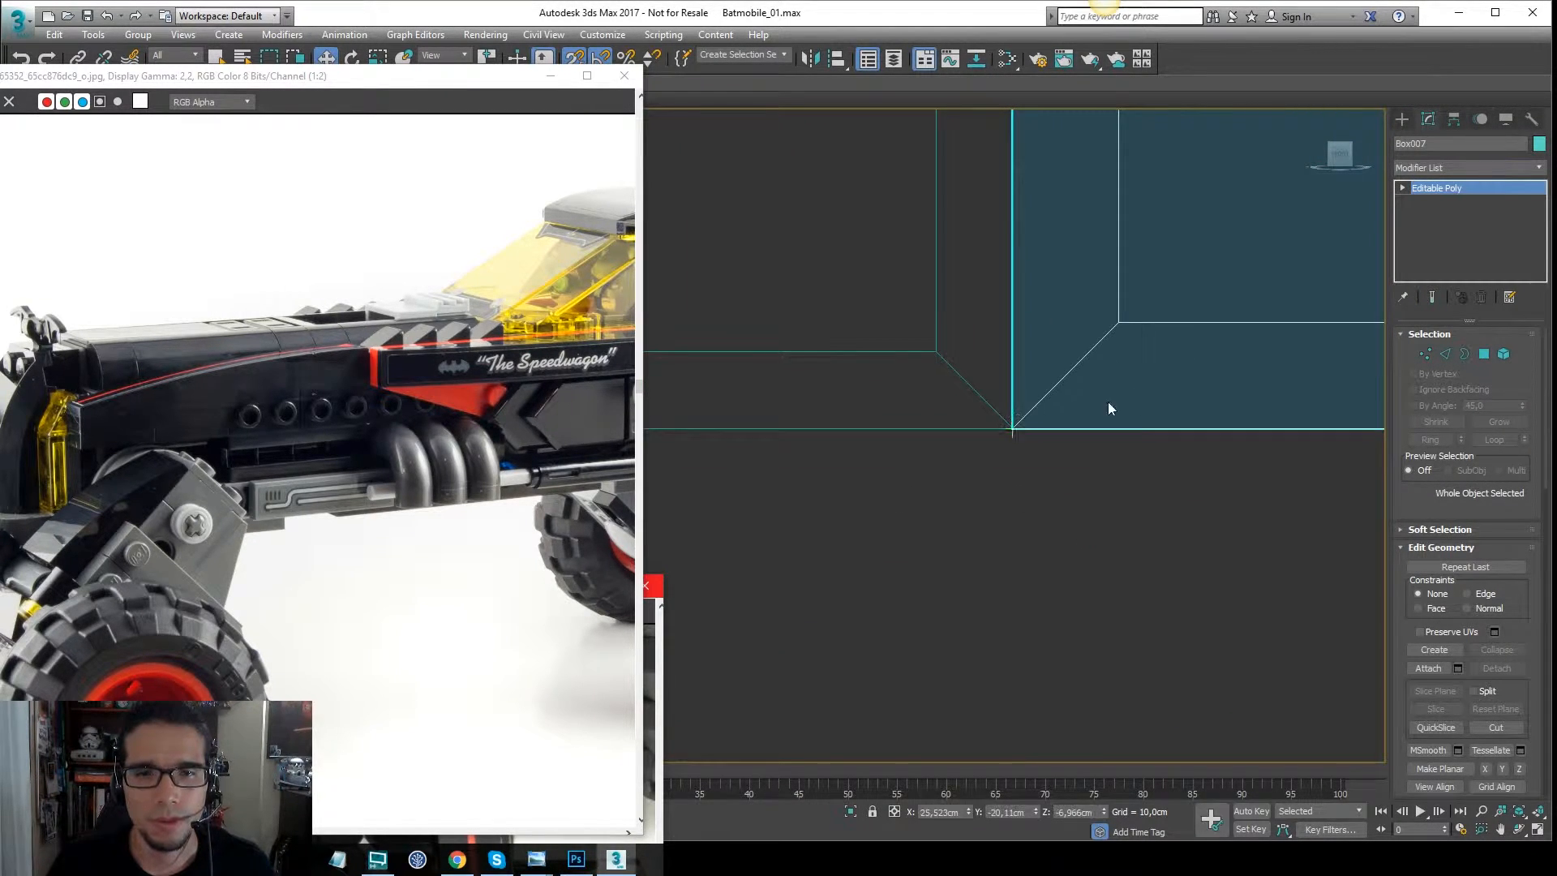
Snap the framed block's top vertices vertically to the top corner of the neighbouring arrow panel.
{"action": "scroll", "coordinate": [1127, 399], "scroll_direction": "down", "scroll_amount": 5}
{"action": "middle_click_drag", "start_coordinate": [1176, 389], "coordinate": [997, 389]}
{"action": "middle_click_drag", "start_coordinate": [976, 254], "coordinate": [1011, 379]}
{"action": "scroll", "coordinate": [1044, 214], "scroll_direction": "up", "scroll_amount": 3}
{"action": "middle_click_drag", "start_coordinate": [1045, 214], "coordinate": [1119, 377]}
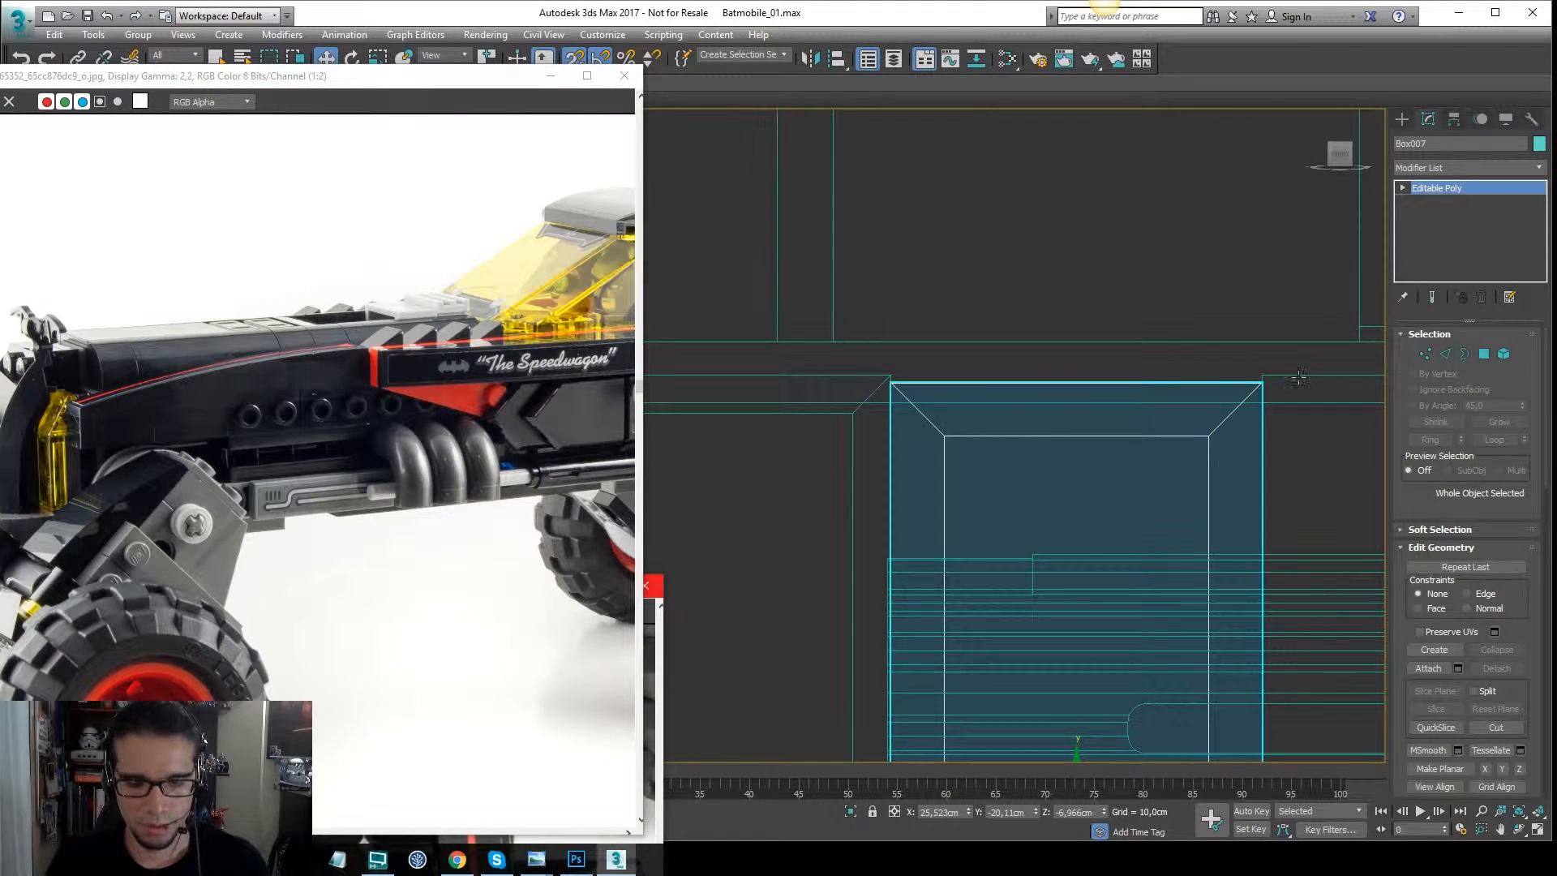
{"action": "key", "text": "1"}
{"action": "left_click_drag", "start_coordinate": [1305, 347], "coordinate": [890, 374]}
{"action": "scroll", "coordinate": [1271, 310], "scroll_direction": "down", "scroll_amount": 6}
{"action": "middle_click_drag", "start_coordinate": [1249, 288], "coordinate": [1076, 220]}
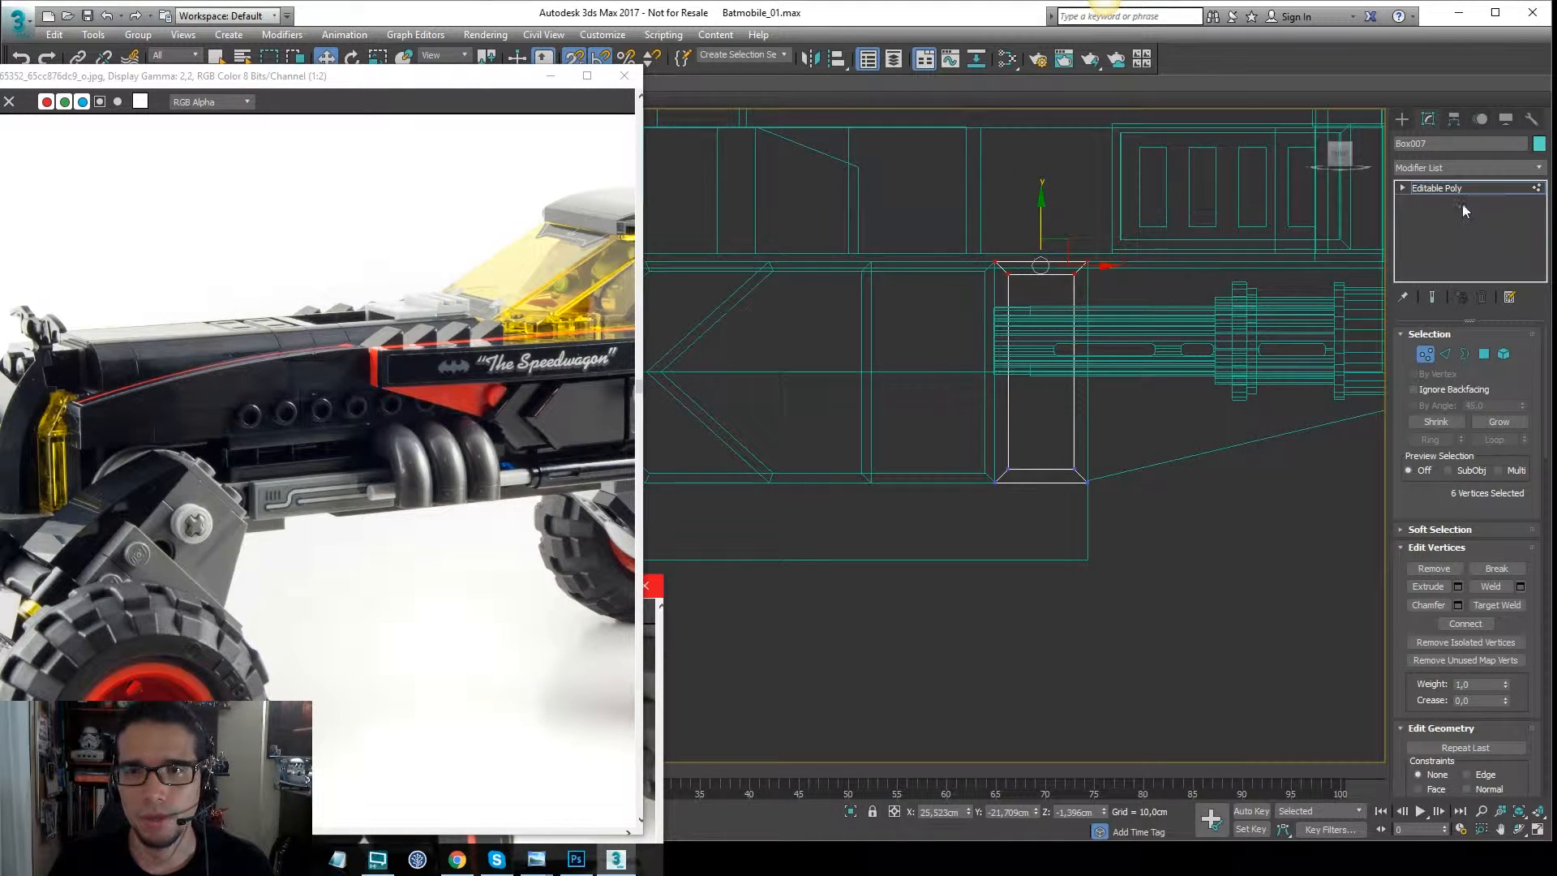
{"action": "left_click", "coordinate": [1447, 193]}
Snap the sloped rear panel's lower front vertices to the framed block's bottom corner, and return the viewport to shaded display.
{"action": "middle_click_drag", "start_coordinate": [1139, 468], "coordinate": [1095, 407]}
{"action": "left_click", "coordinate": [1095, 407]}
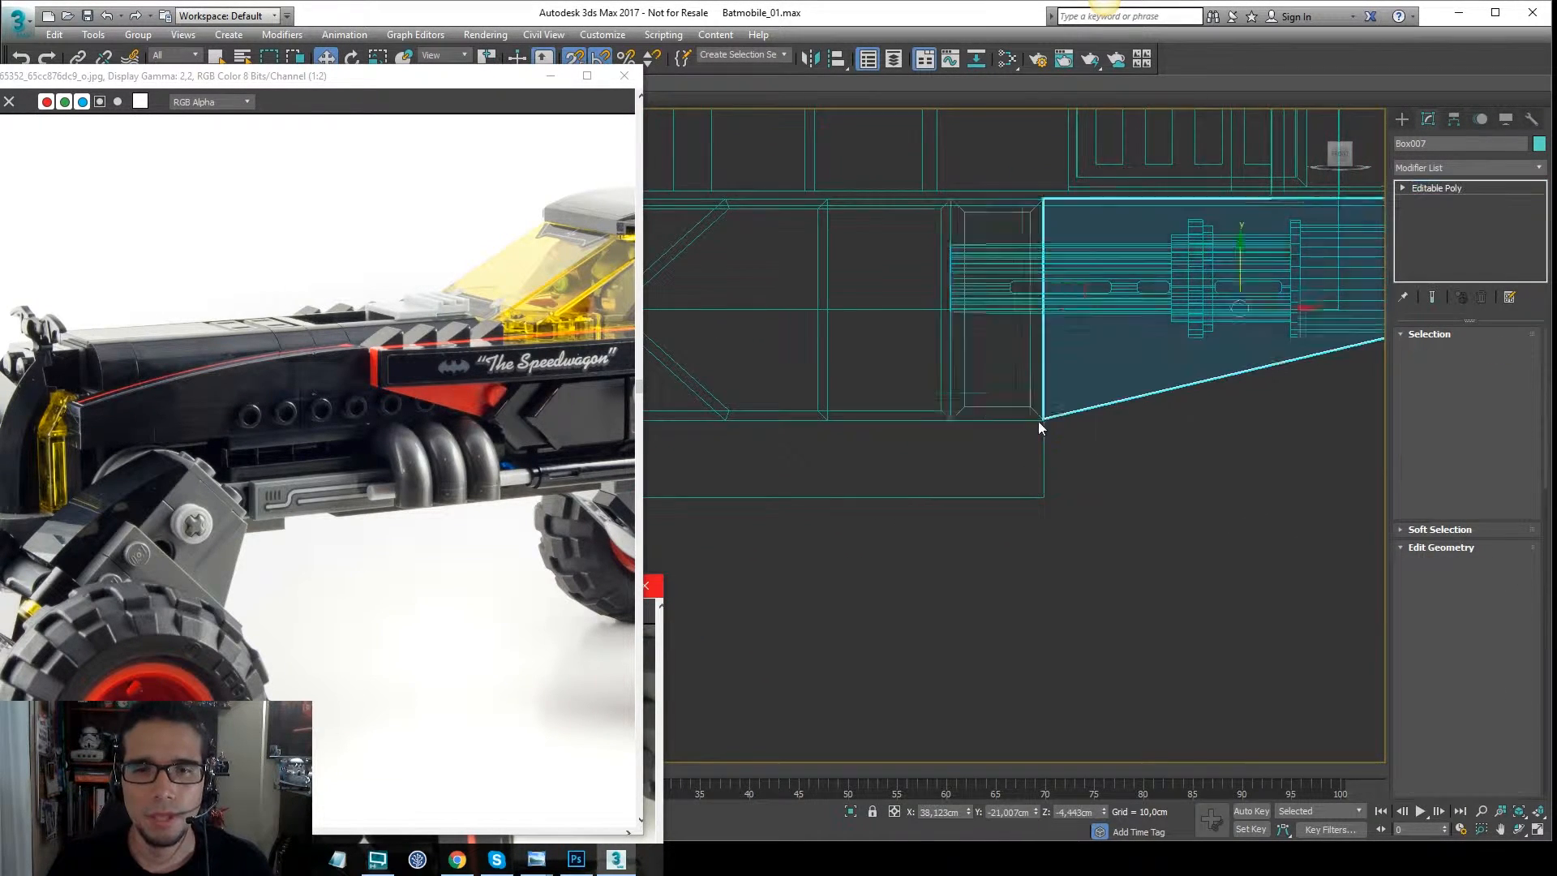
{"action": "scroll", "coordinate": [1071, 417], "scroll_direction": "up", "scroll_amount": 4}
{"action": "key", "text": "1"}
{"action": "left_click_drag", "start_coordinate": [981, 460], "coordinate": [939, 450]}
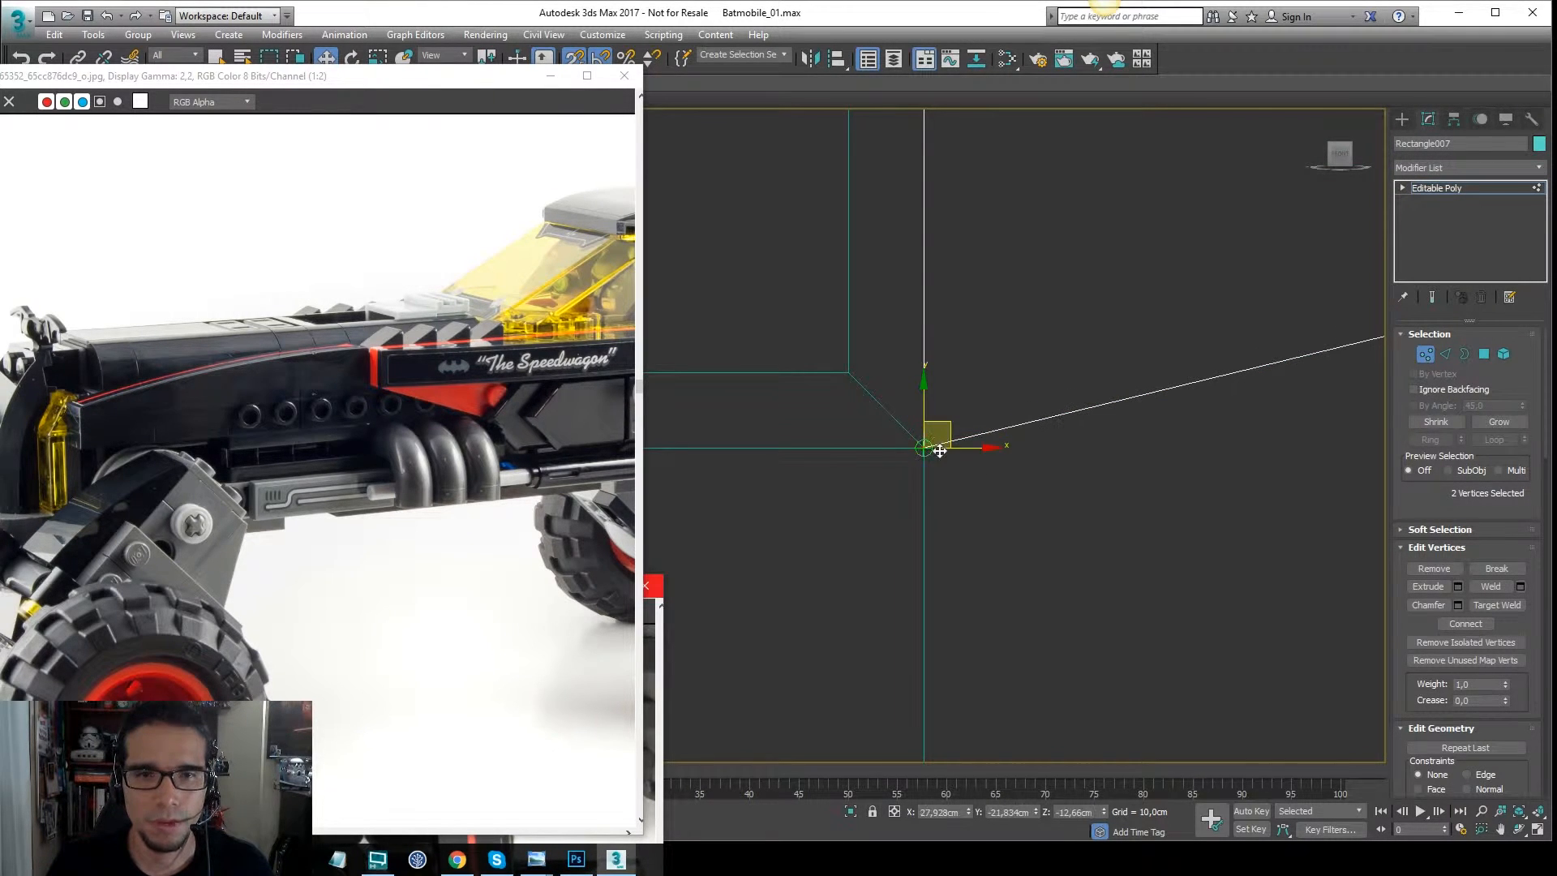
{"action": "left_click", "coordinate": [1459, 189]}
{"action": "scroll", "coordinate": [1123, 351], "scroll_direction": "down", "scroll_amount": 5}
{"action": "left_click", "coordinate": [1181, 494]}
{"action": "scroll", "coordinate": [1180, 493], "scroll_direction": "down", "scroll_amount": 2}
{"action": "key", "text": "F3"}
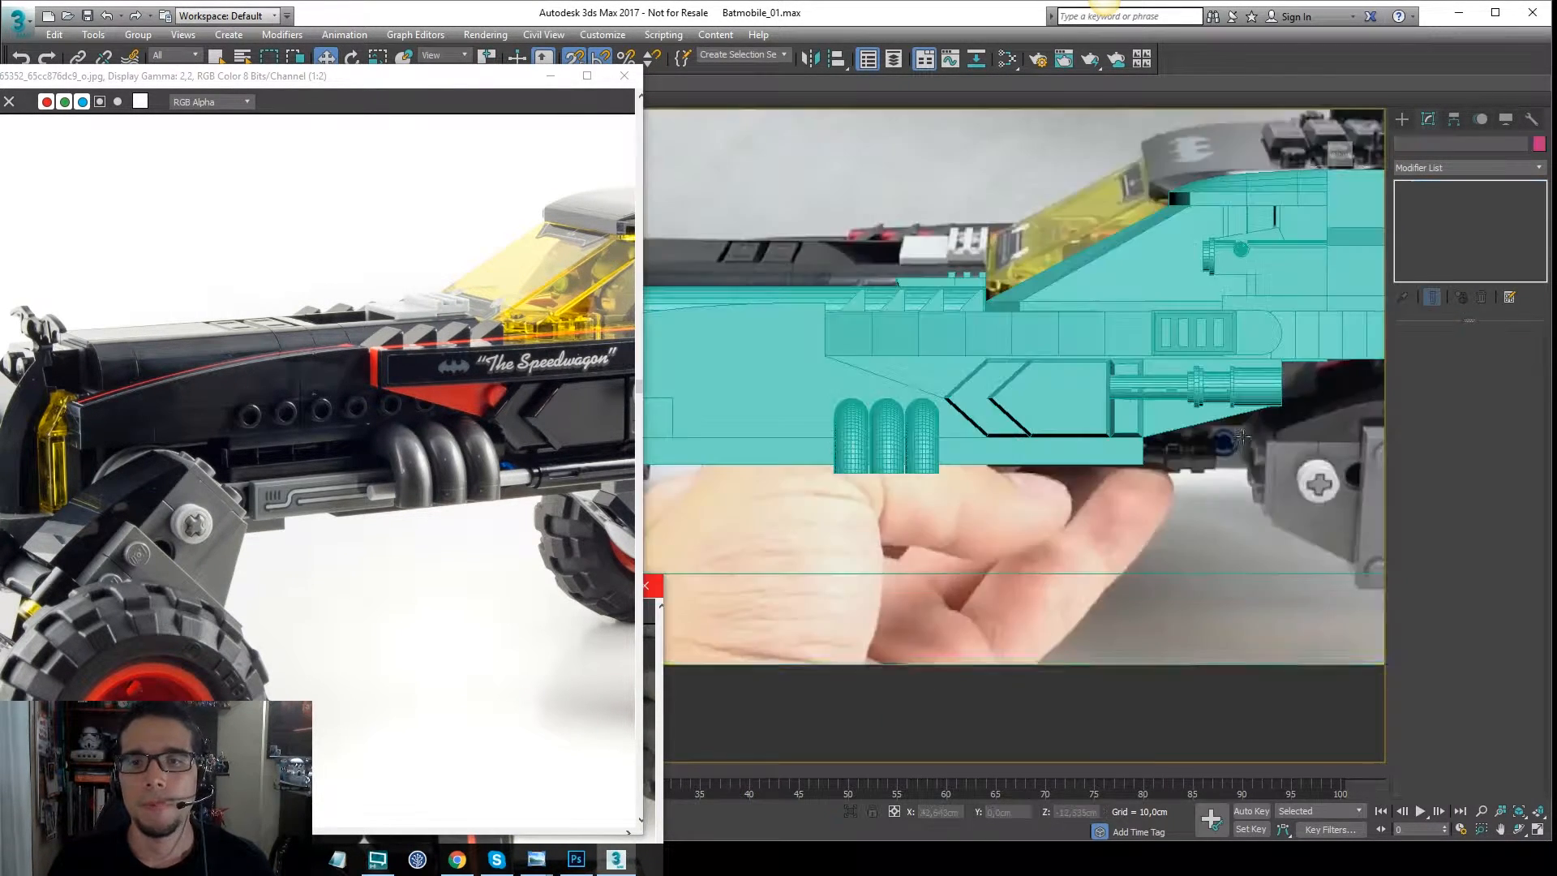
Examine the side body of the model and compare it with the reference photo's front emblem, hood and row of round holes.
{"action": "middle_click_drag", "start_coordinate": [1180, 422], "coordinate": [1154, 436]}
{"action": "middle_click_drag", "start_coordinate": [1000, 390], "coordinate": [1145, 367]}
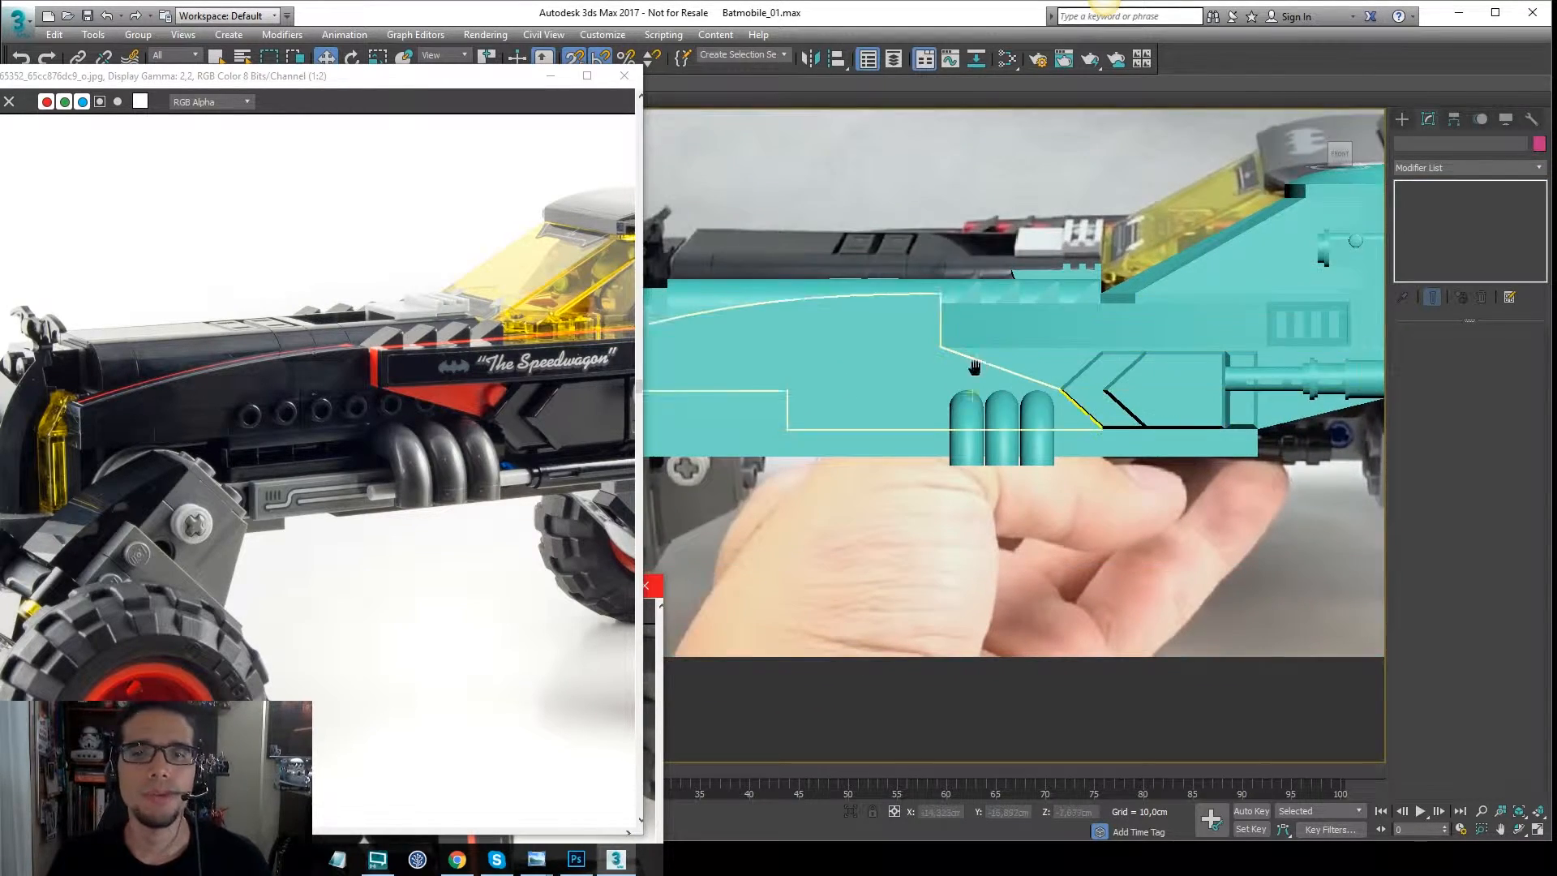
{"action": "scroll", "coordinate": [1109, 355], "scroll_direction": "down", "scroll_amount": 3}
{"action": "middle_click_drag", "start_coordinate": [973, 365], "coordinate": [756, 356]}
{"action": "scroll", "coordinate": [41, 317], "scroll_direction": "up", "scroll_amount": 1}
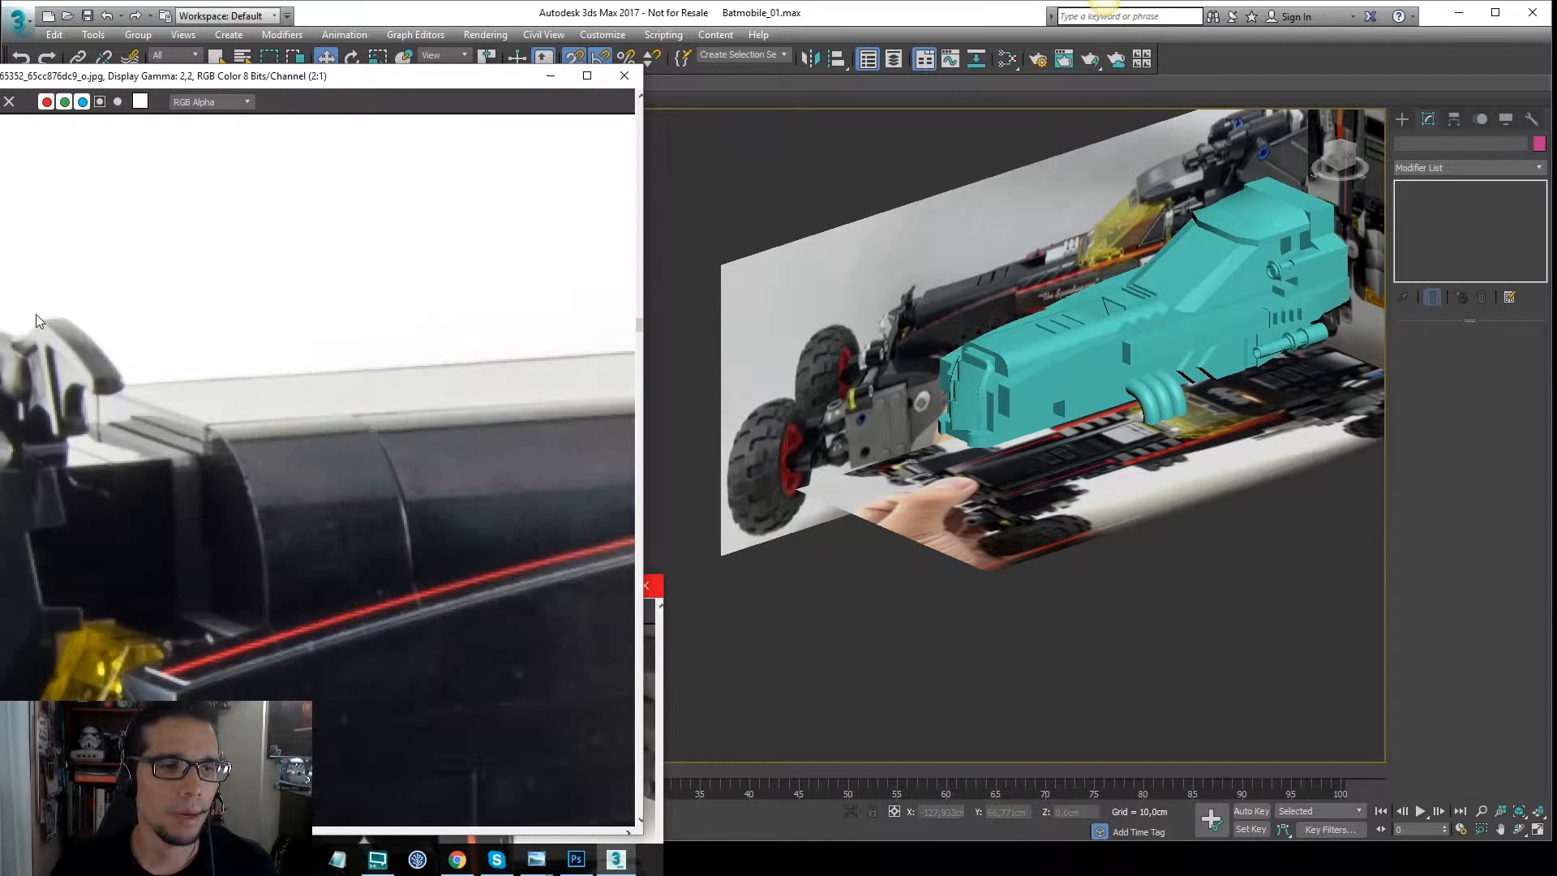
{"action": "scroll", "coordinate": [197, 308], "scroll_direction": "up", "scroll_amount": 1}
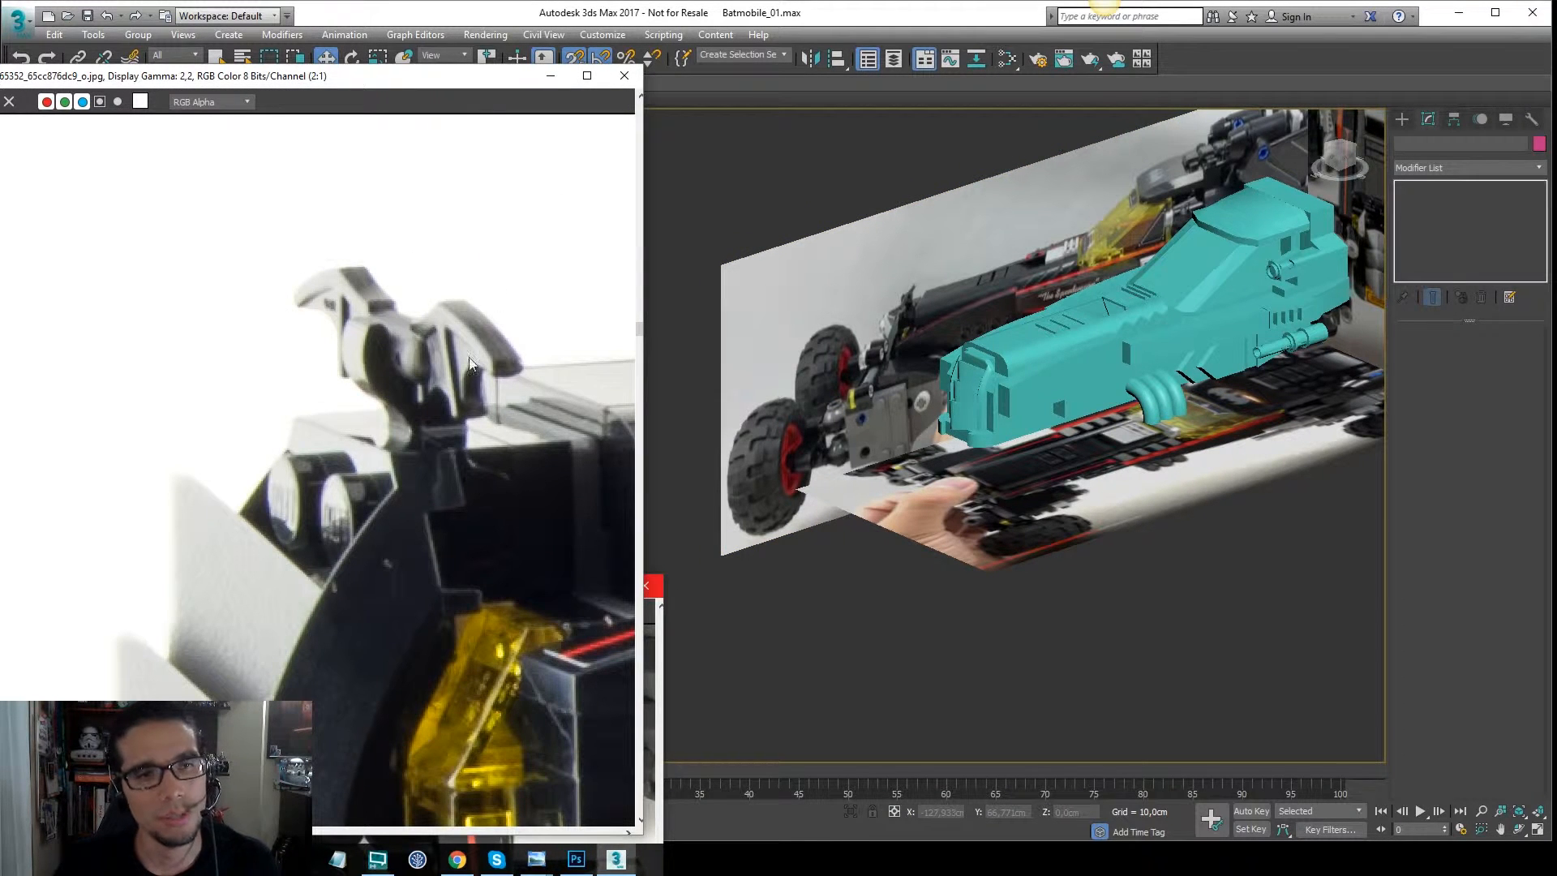
{"action": "scroll", "coordinate": [472, 363], "scroll_direction": "up", "scroll_amount": 1}
{"action": "scroll", "coordinate": [421, 256], "scroll_direction": "down", "scroll_amount": 1}
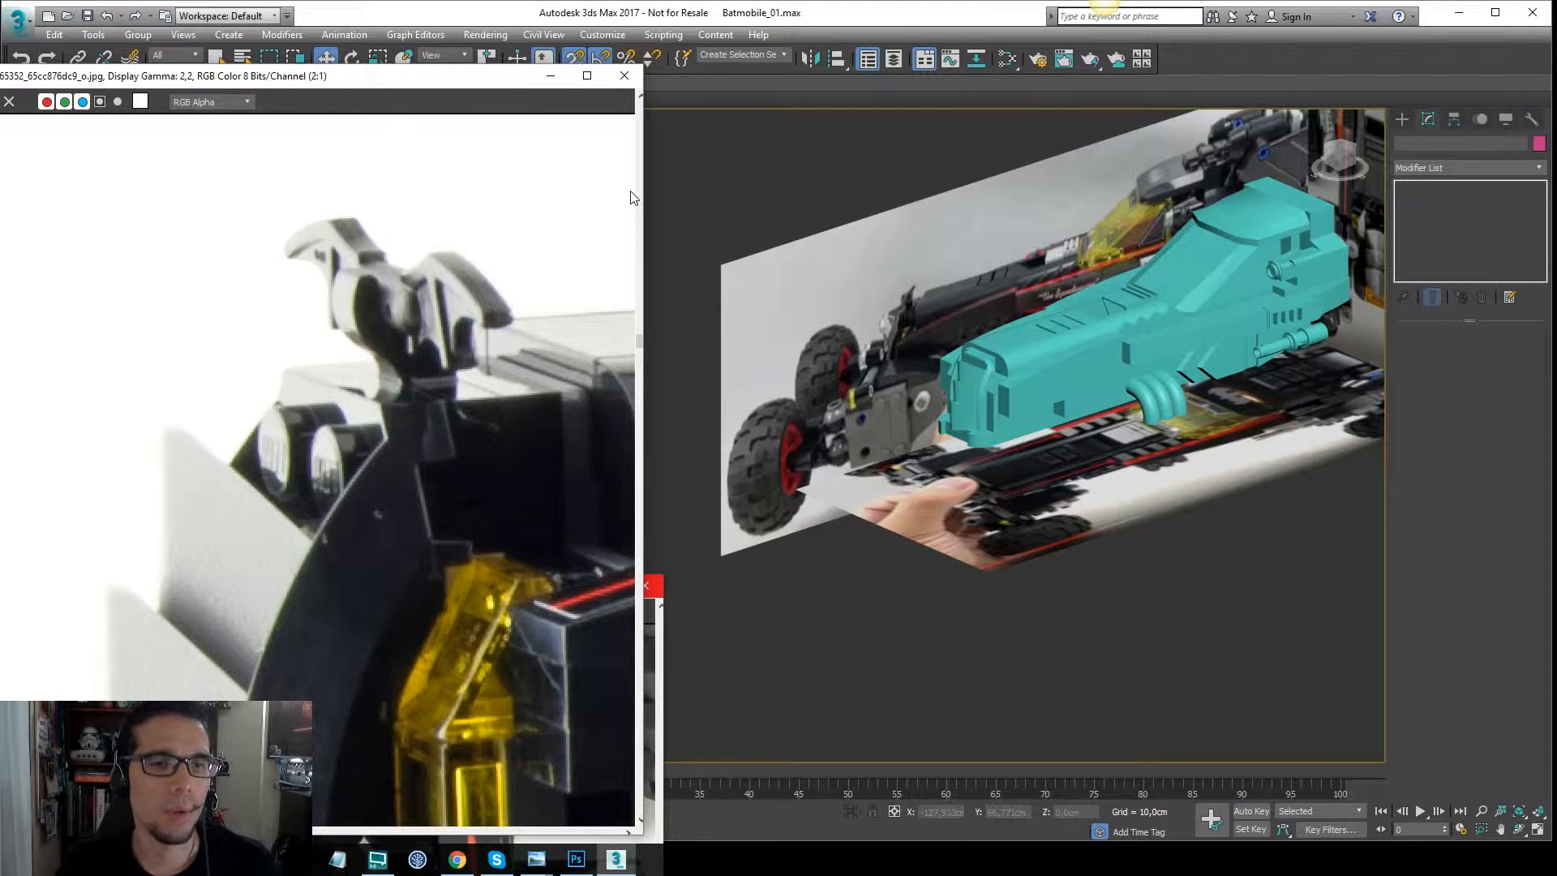
{"action": "scroll", "coordinate": [480, 364], "scroll_direction": "down", "scroll_amount": 1}
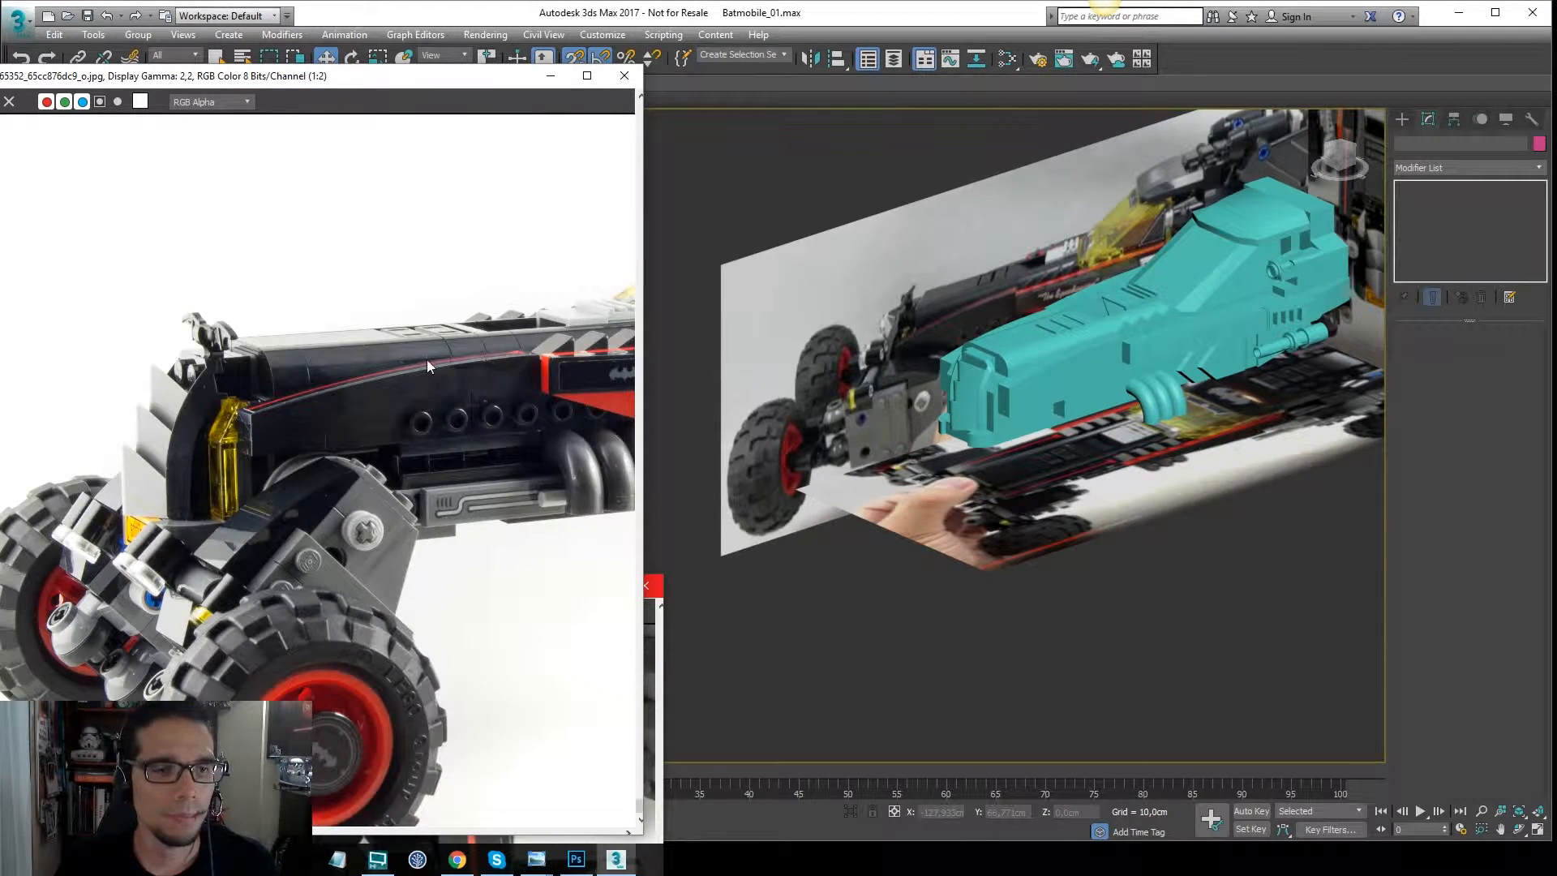
{"action": "middle_click_drag", "start_coordinate": [427, 359], "coordinate": [214, 311]}
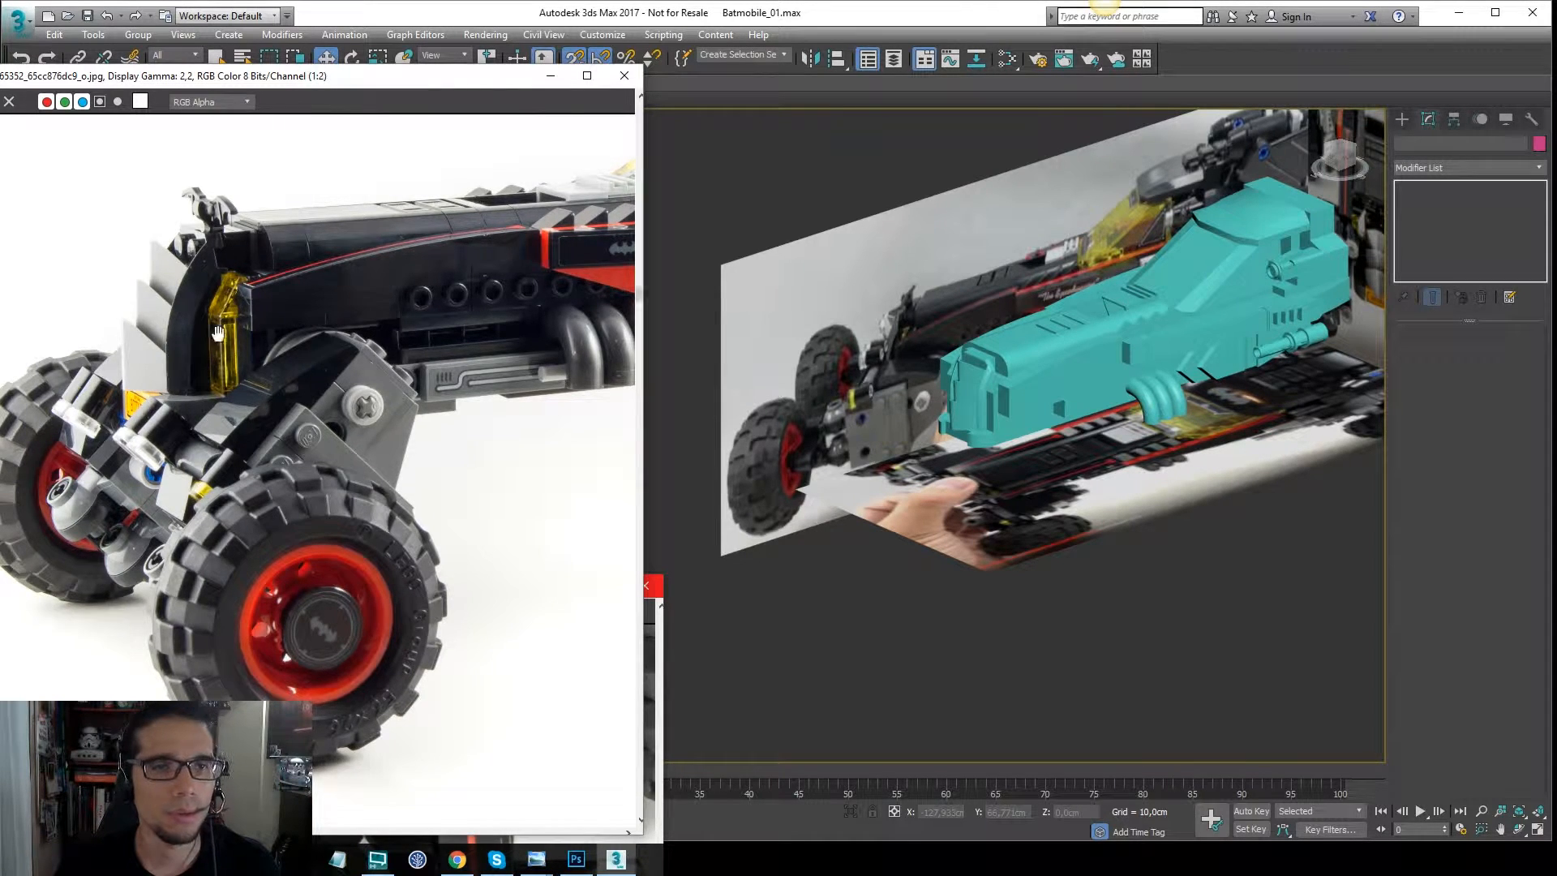
{"action": "middle_click_drag", "start_coordinate": [495, 202], "coordinate": [293, 347]}
{"action": "scroll", "coordinate": [329, 425], "scroll_direction": "up", "scroll_amount": 1}
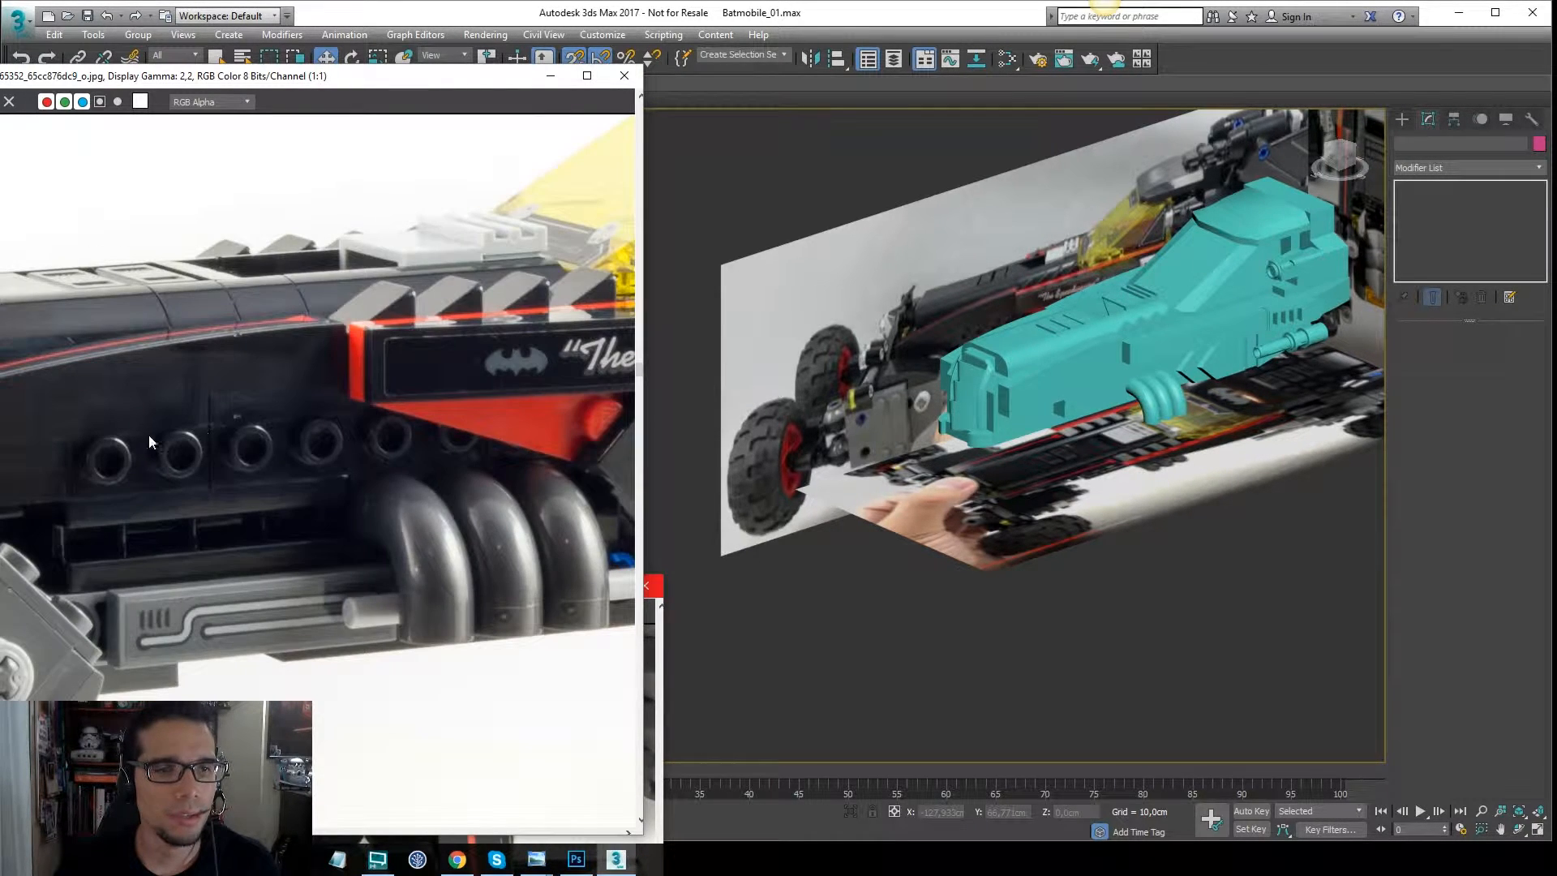
Isolate the side-view reference image plane in the front view and frame the row of round holes above the exhaust pipes.
{"action": "left_click", "coordinate": [1061, 263]}
{"action": "key", "text": "f"}
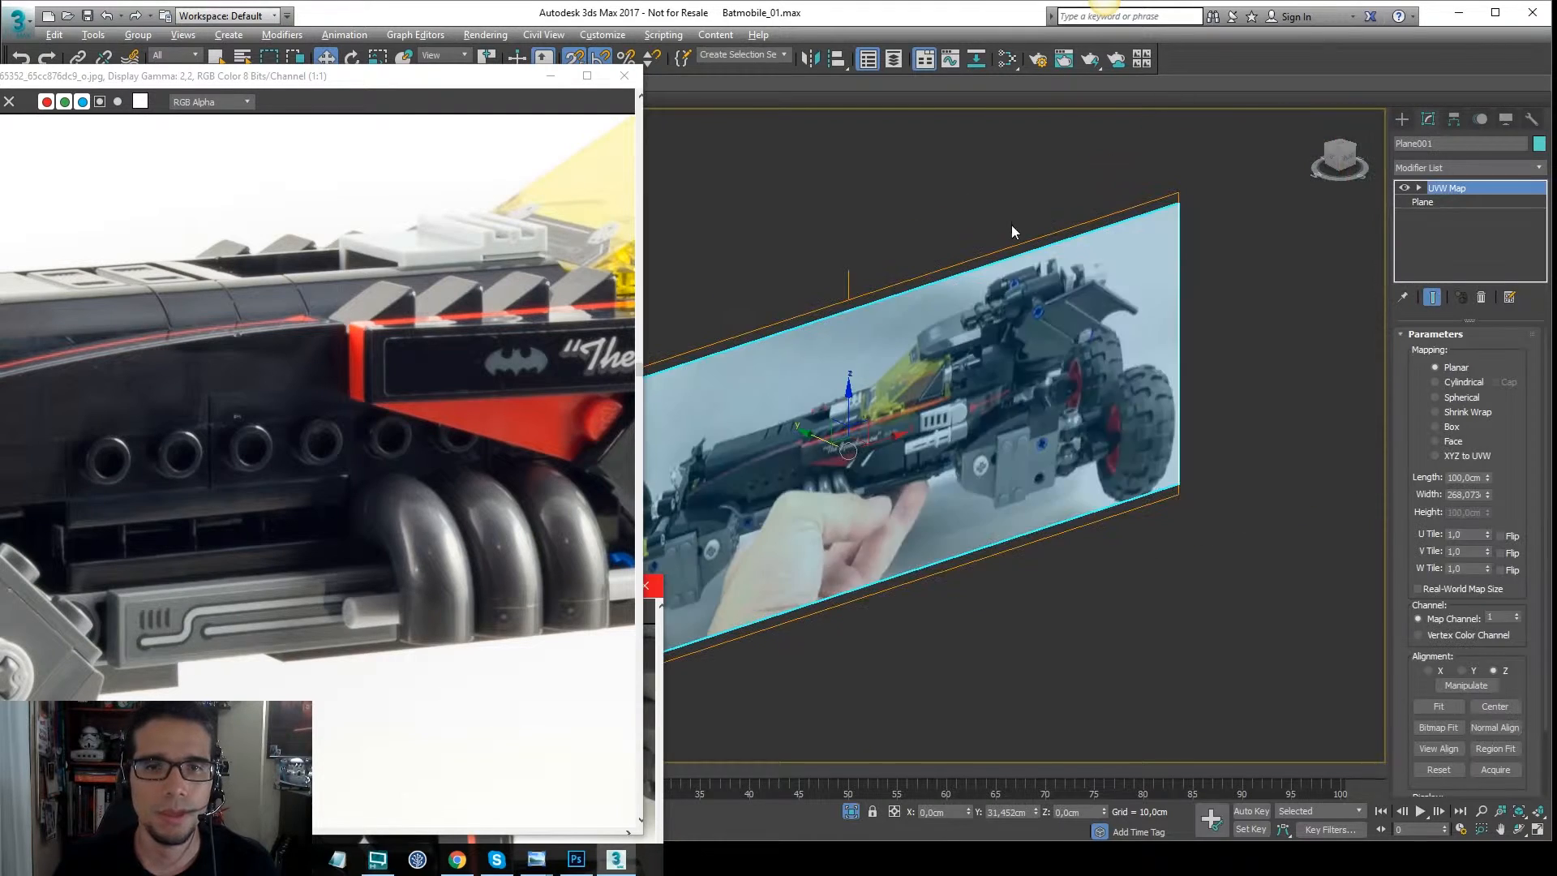
{"action": "key", "text": "z"}
{"action": "scroll", "coordinate": [1033, 261], "scroll_direction": "down", "scroll_amount": 3}
{"action": "left_click", "coordinate": [1087, 138]}
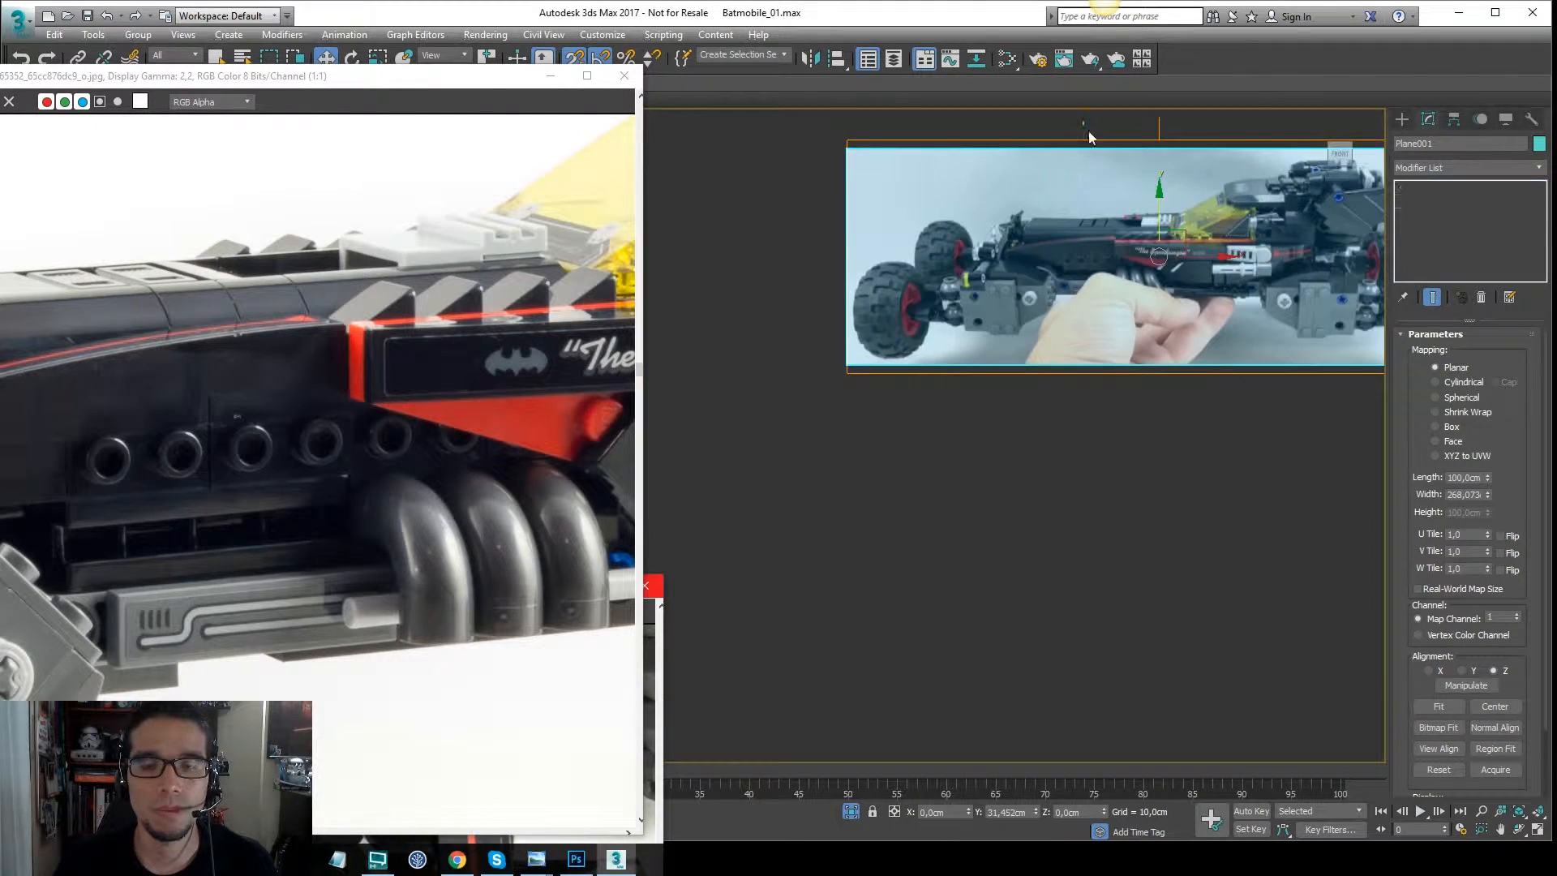
{"action": "scroll", "coordinate": [1121, 297], "scroll_direction": "up", "scroll_amount": 10}
{"action": "scroll", "coordinate": [1120, 296], "scroll_direction": "down", "scroll_amount": 2}
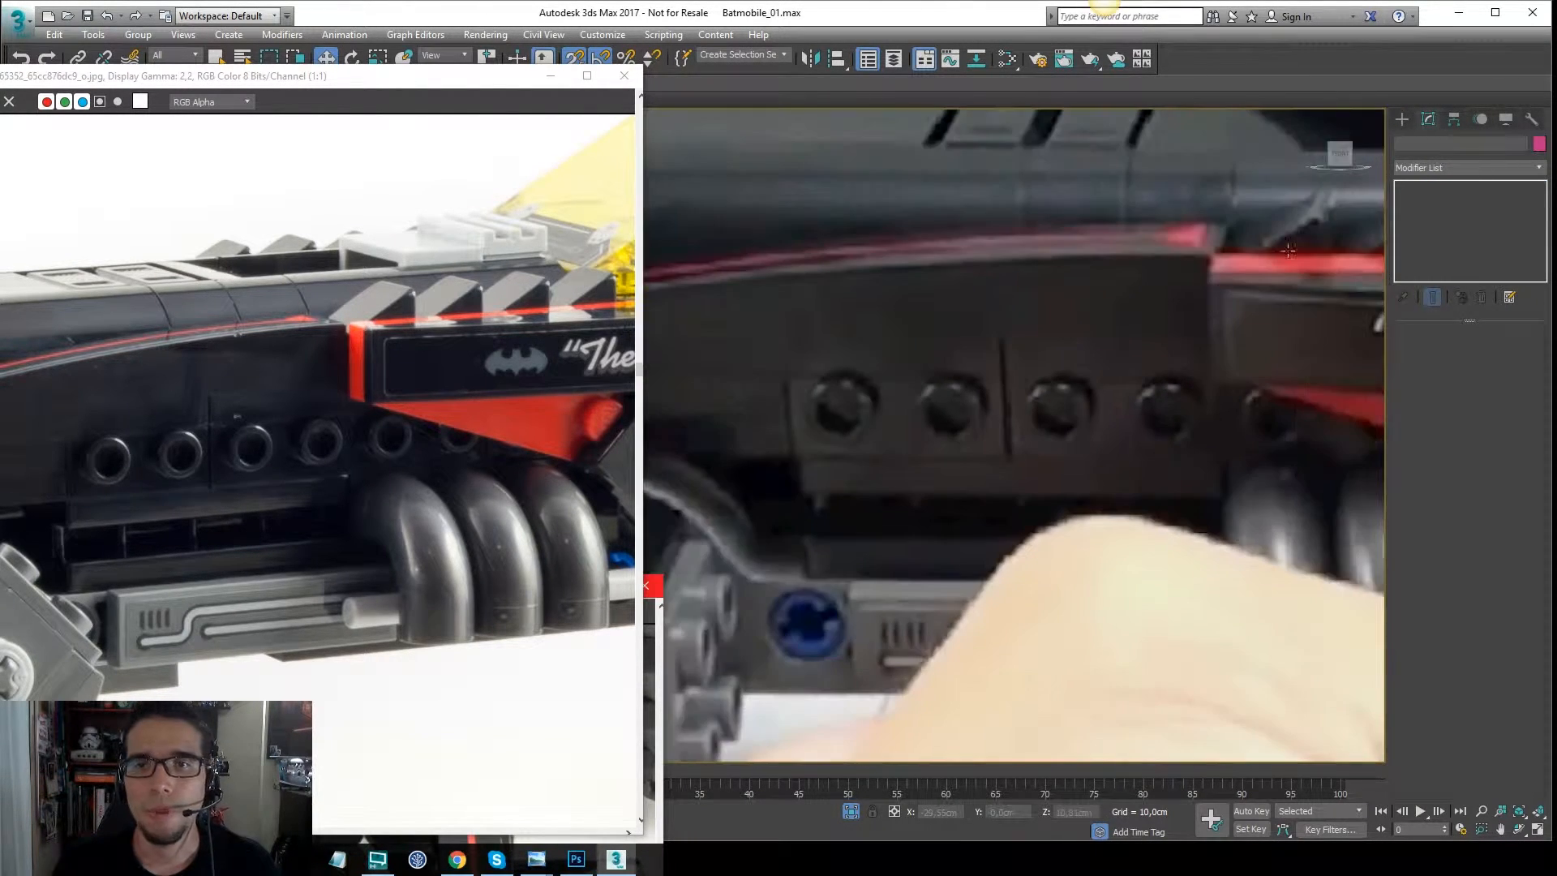
Create a Tube over the frontmost round hole with radii of about 1.76 cm and 1.34 cm and a height of about 4.19 cm.
{"action": "left_click", "coordinate": [1401, 118]}
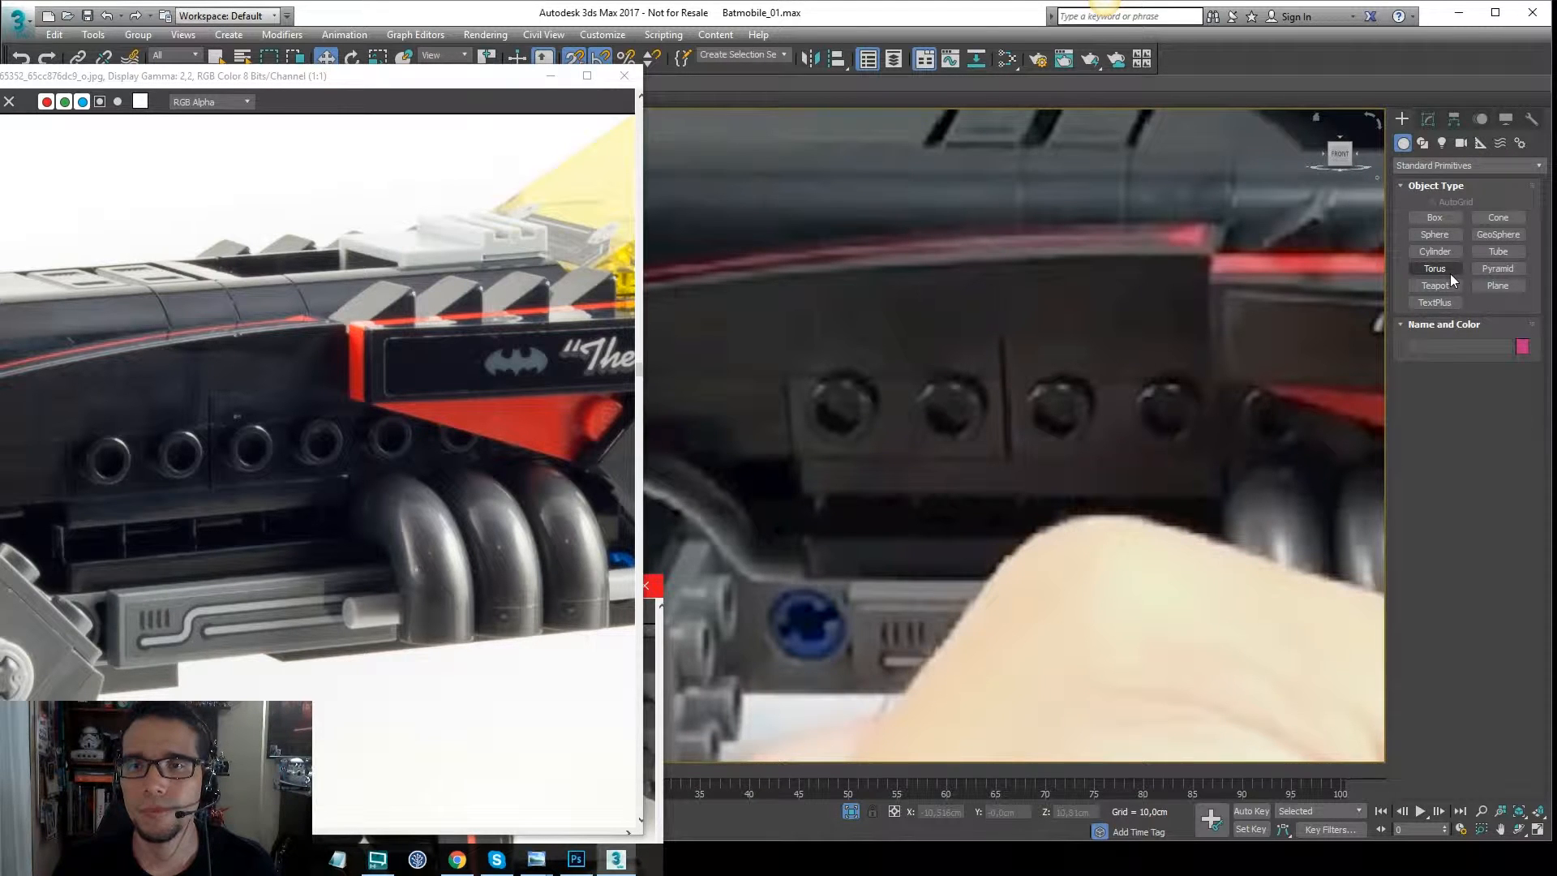
{"action": "left_click", "coordinate": [1497, 251]}
{"action": "scroll", "coordinate": [1013, 438], "scroll_direction": "up", "scroll_amount": 2}
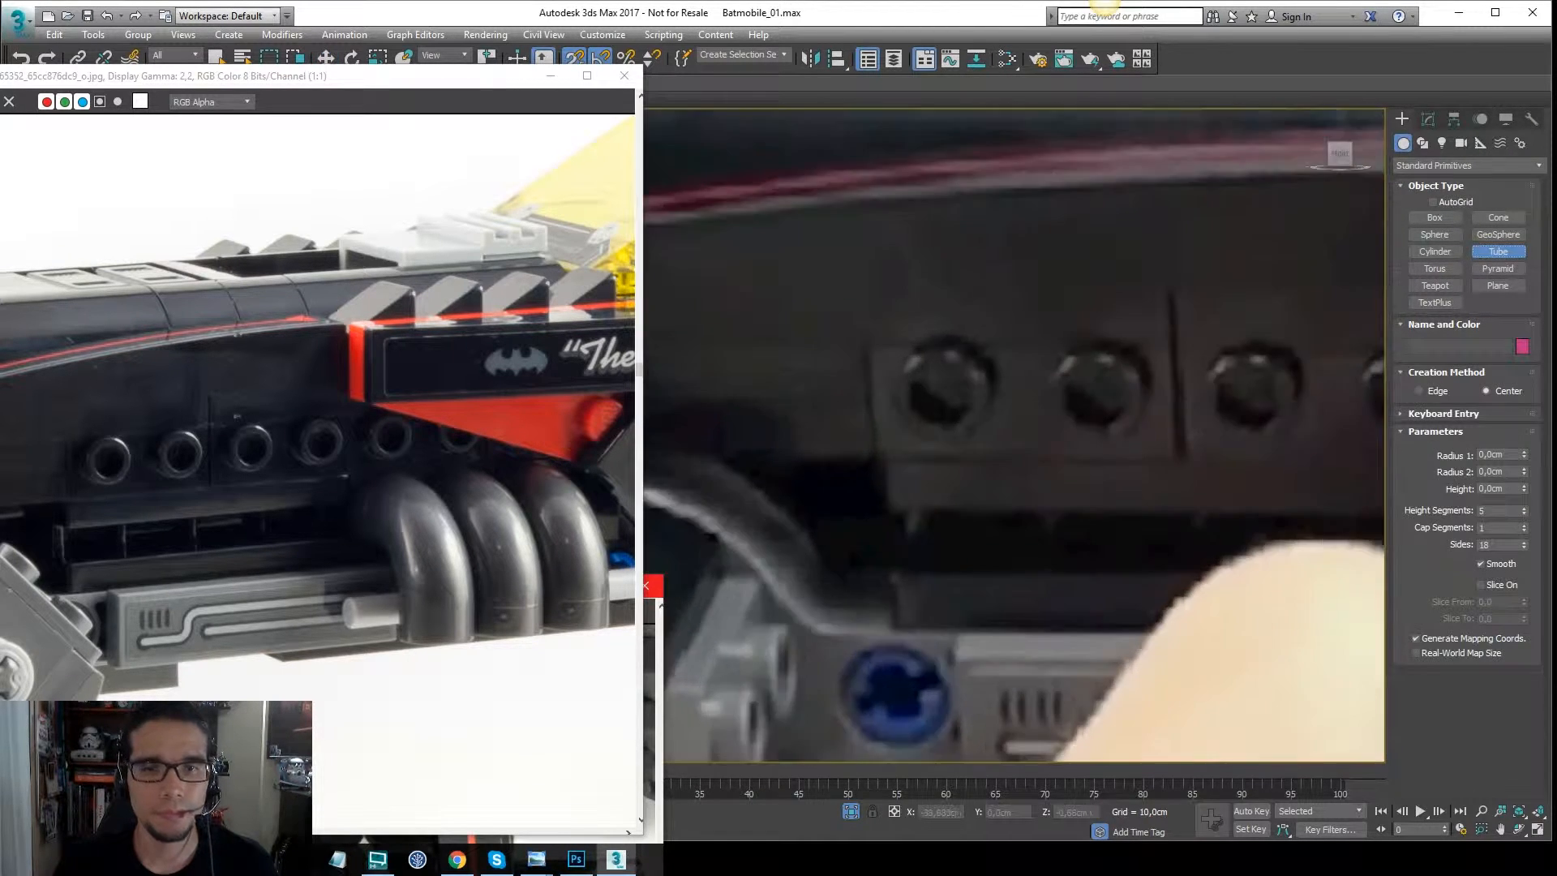
{"action": "left_click_drag", "start_coordinate": [943, 391], "coordinate": [984, 413]}
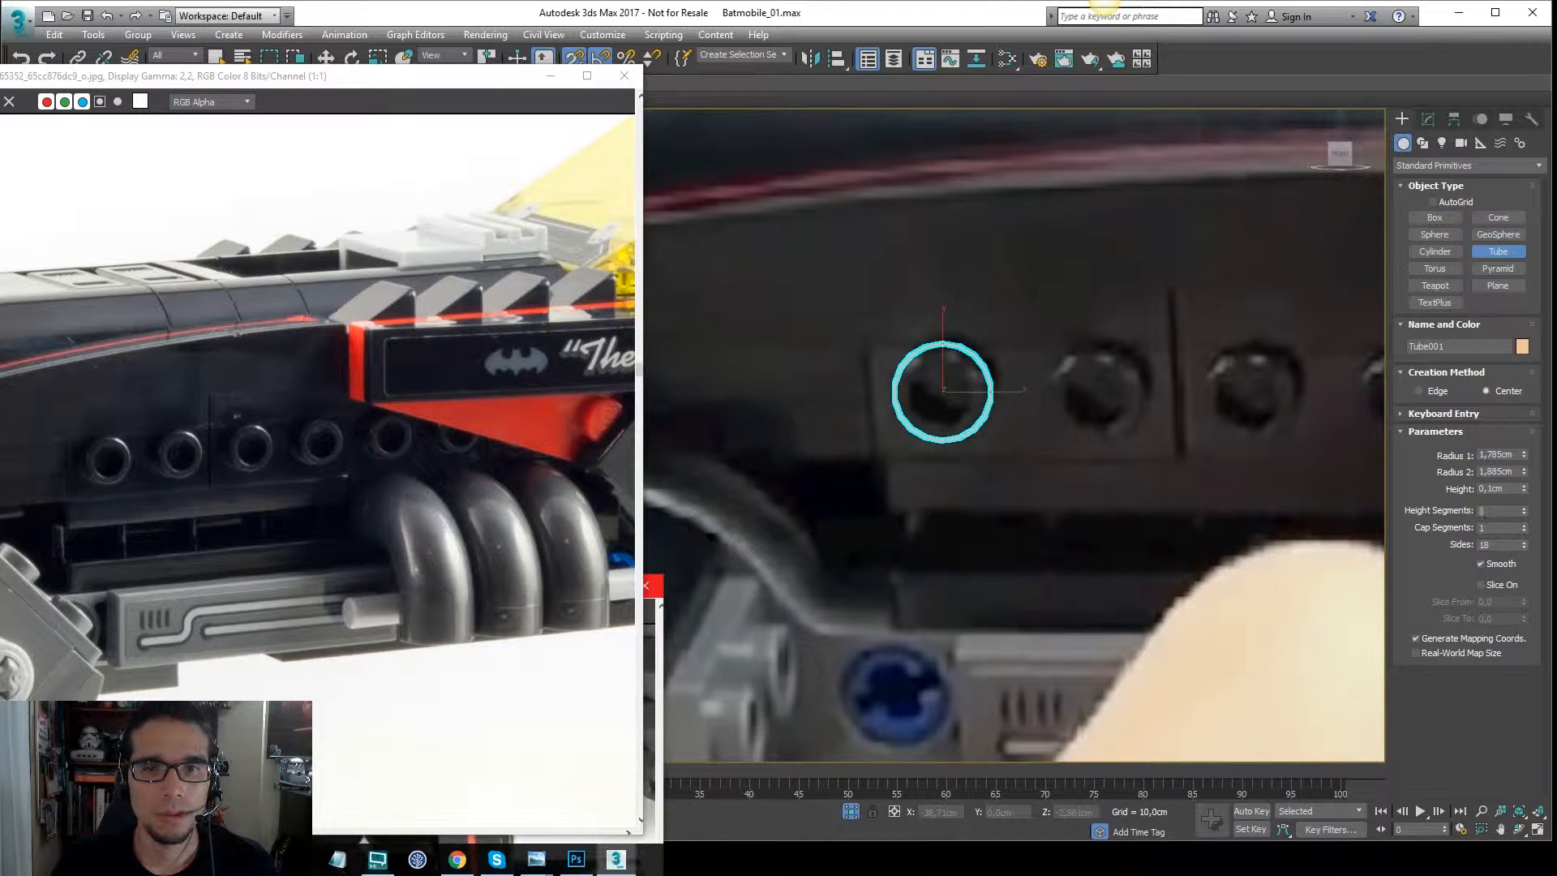
{"action": "left_click", "coordinate": [1028, 325]}
{"action": "key", "text": "w"}
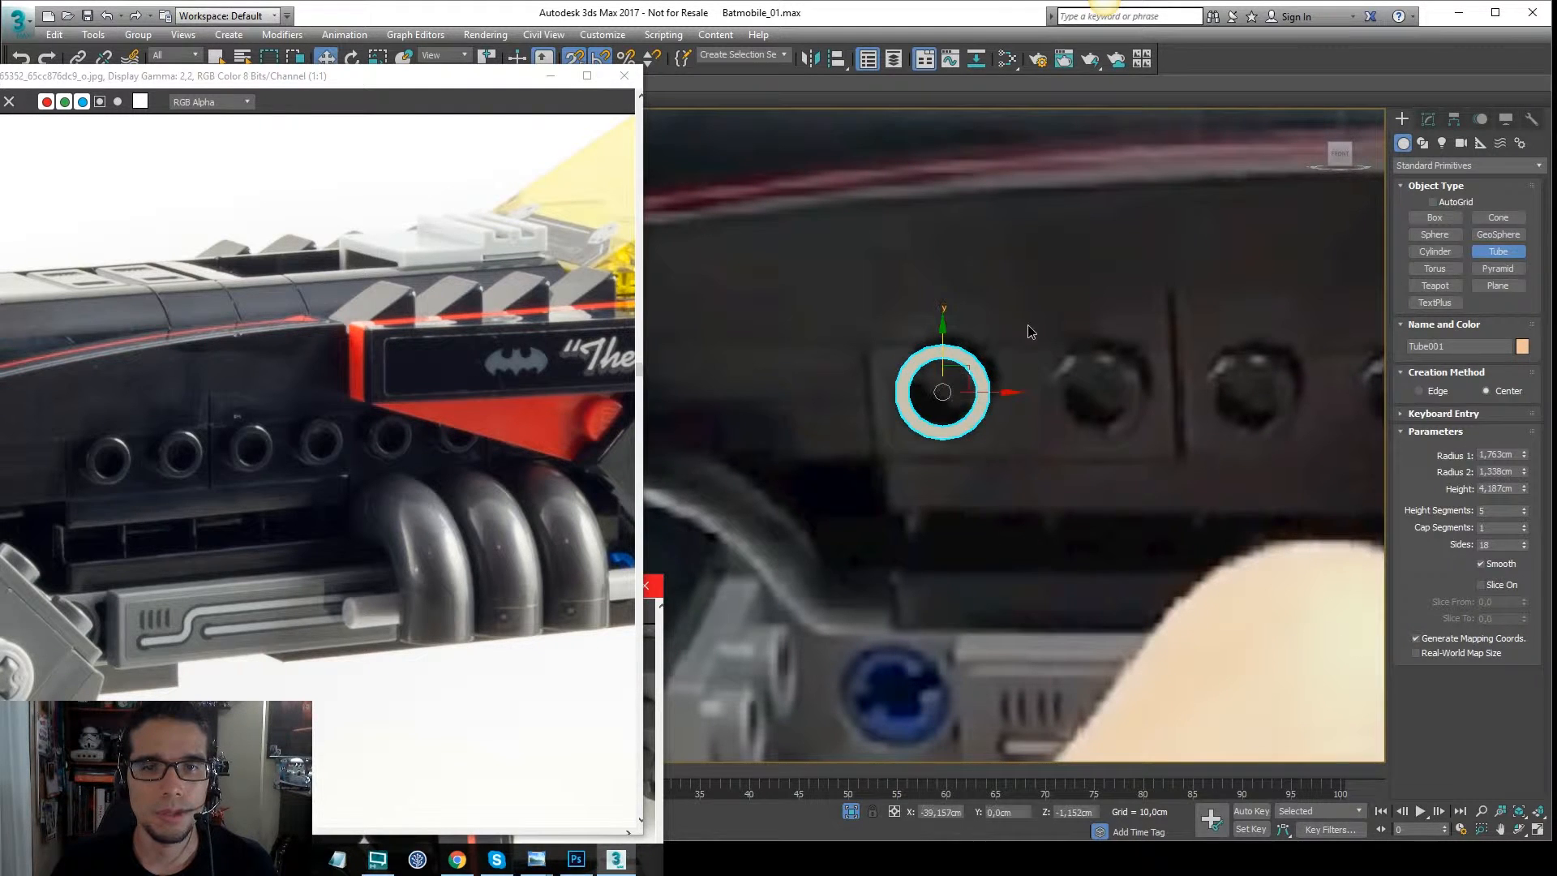
Clone the tube along the row of holes as four instances, spaced to match the reference image.
{"action": "middle_click_drag", "start_coordinate": [1021, 368], "coordinate": [909, 372]}
{"action": "mouse_move", "coordinate": [892, 394]}
{"action": "left_mouse_down", "text": "shift"}
{"action": "mouse_move", "coordinate": [1046, 401]}
{"action": "mouse_move", "coordinate": [986, 412]}
{"action": "left_mouse_up", "text": "shift"}
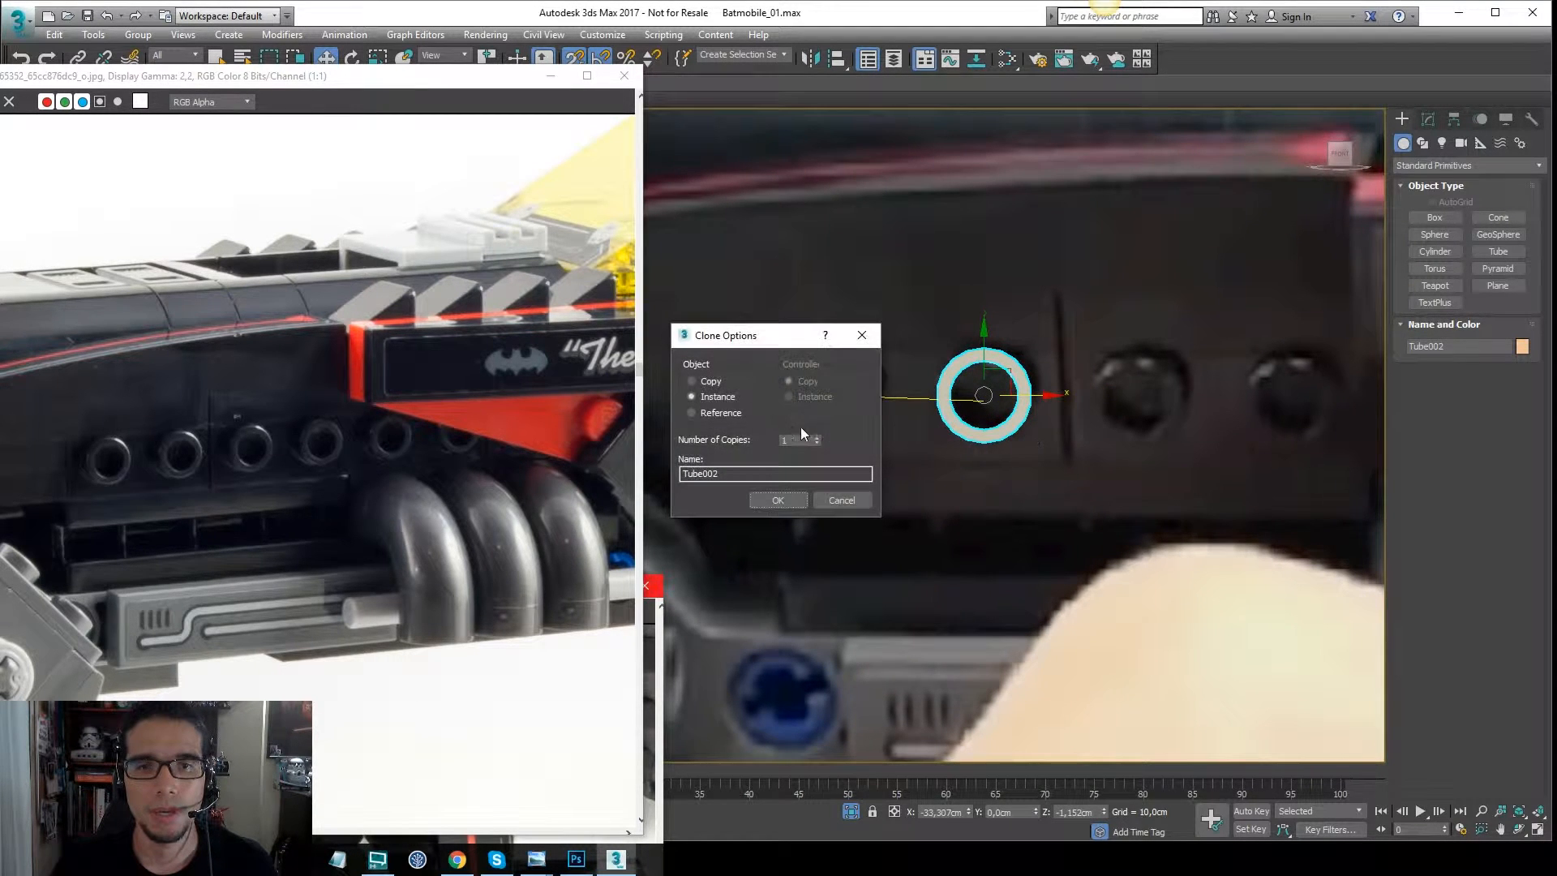
{"action": "left_click", "coordinate": [818, 437]}
{"action": "left_click", "coordinate": [818, 437]}
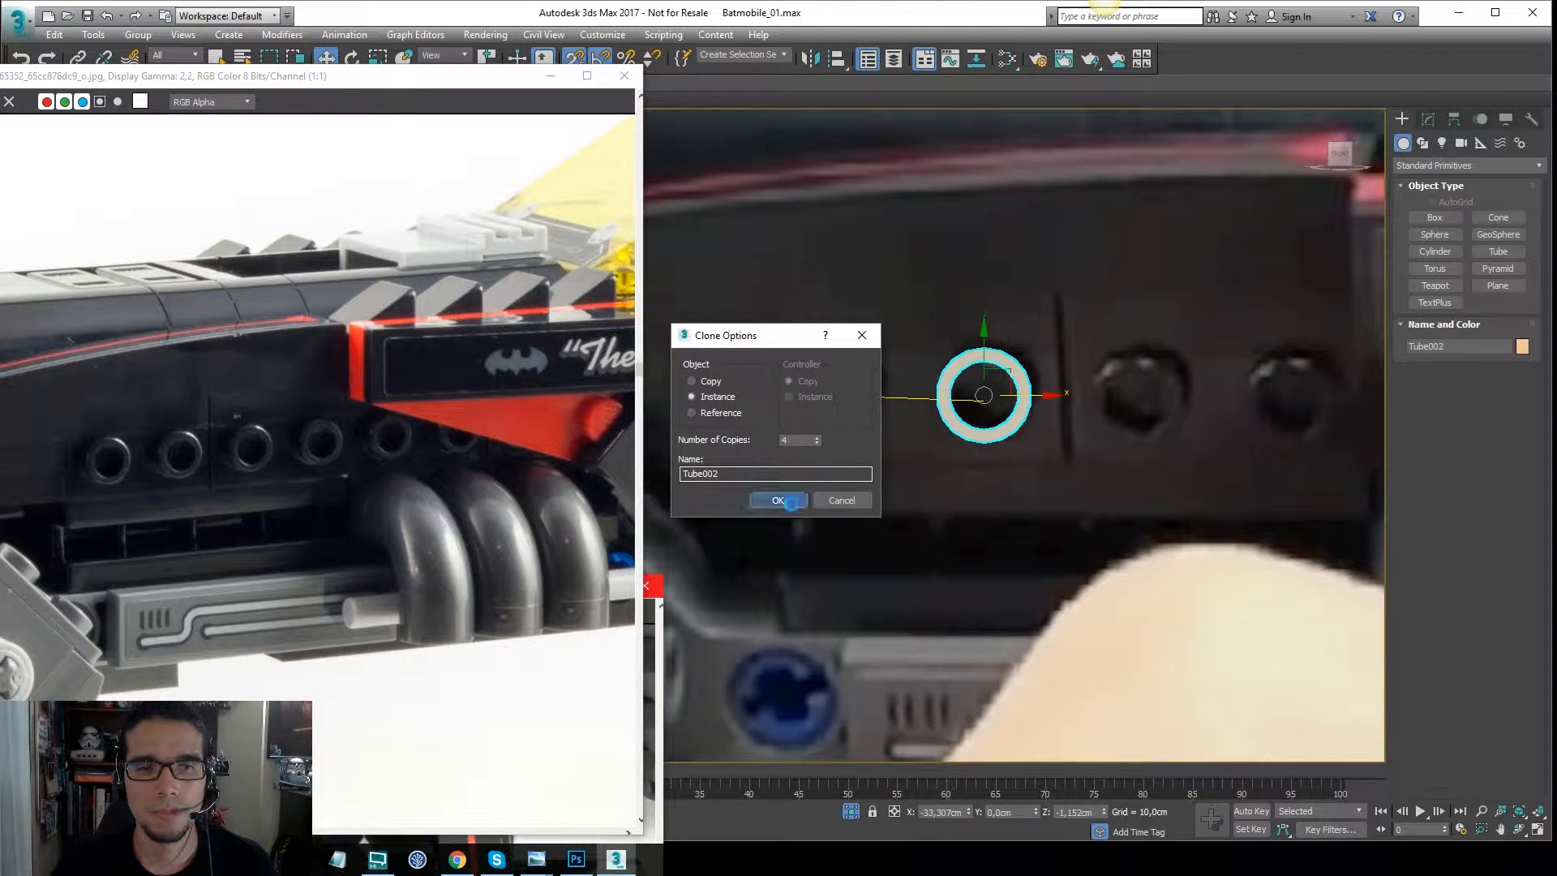
{"action": "left_click", "coordinate": [779, 500]}
{"action": "middle_click_drag", "start_coordinate": [1043, 461], "coordinate": [880, 459]}
{"action": "scroll", "coordinate": [880, 459], "scroll_direction": "down", "scroll_amount": 2}
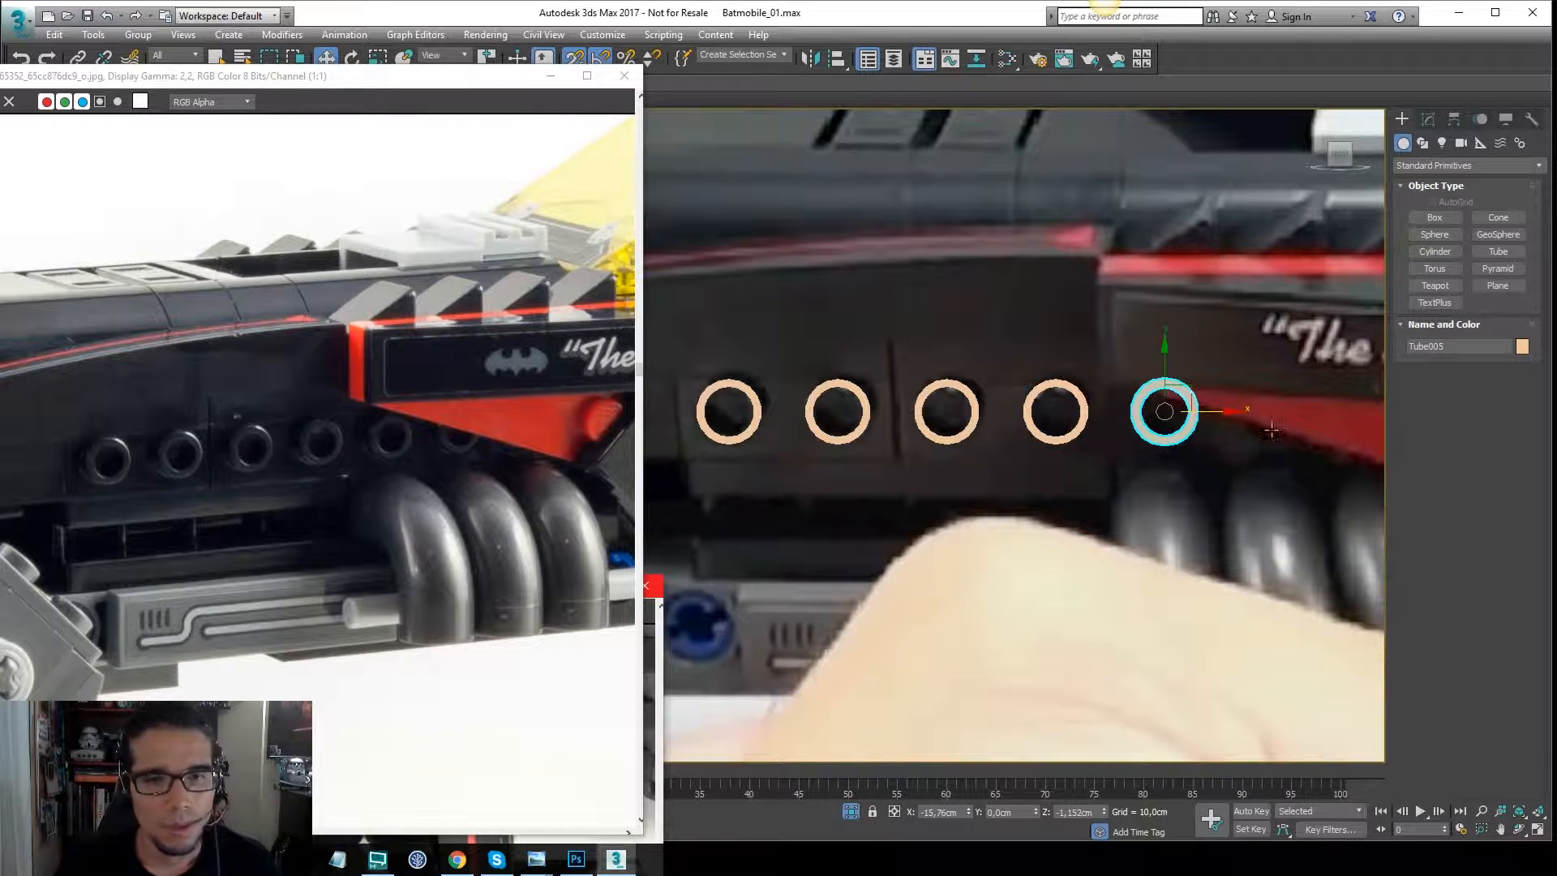
End the isolation and select all five tubes in the top view.
{"action": "middle_click_drag", "start_coordinate": [1272, 429], "coordinate": [1153, 624], "text": "alt"}
{"action": "left_click", "coordinate": [851, 811]}
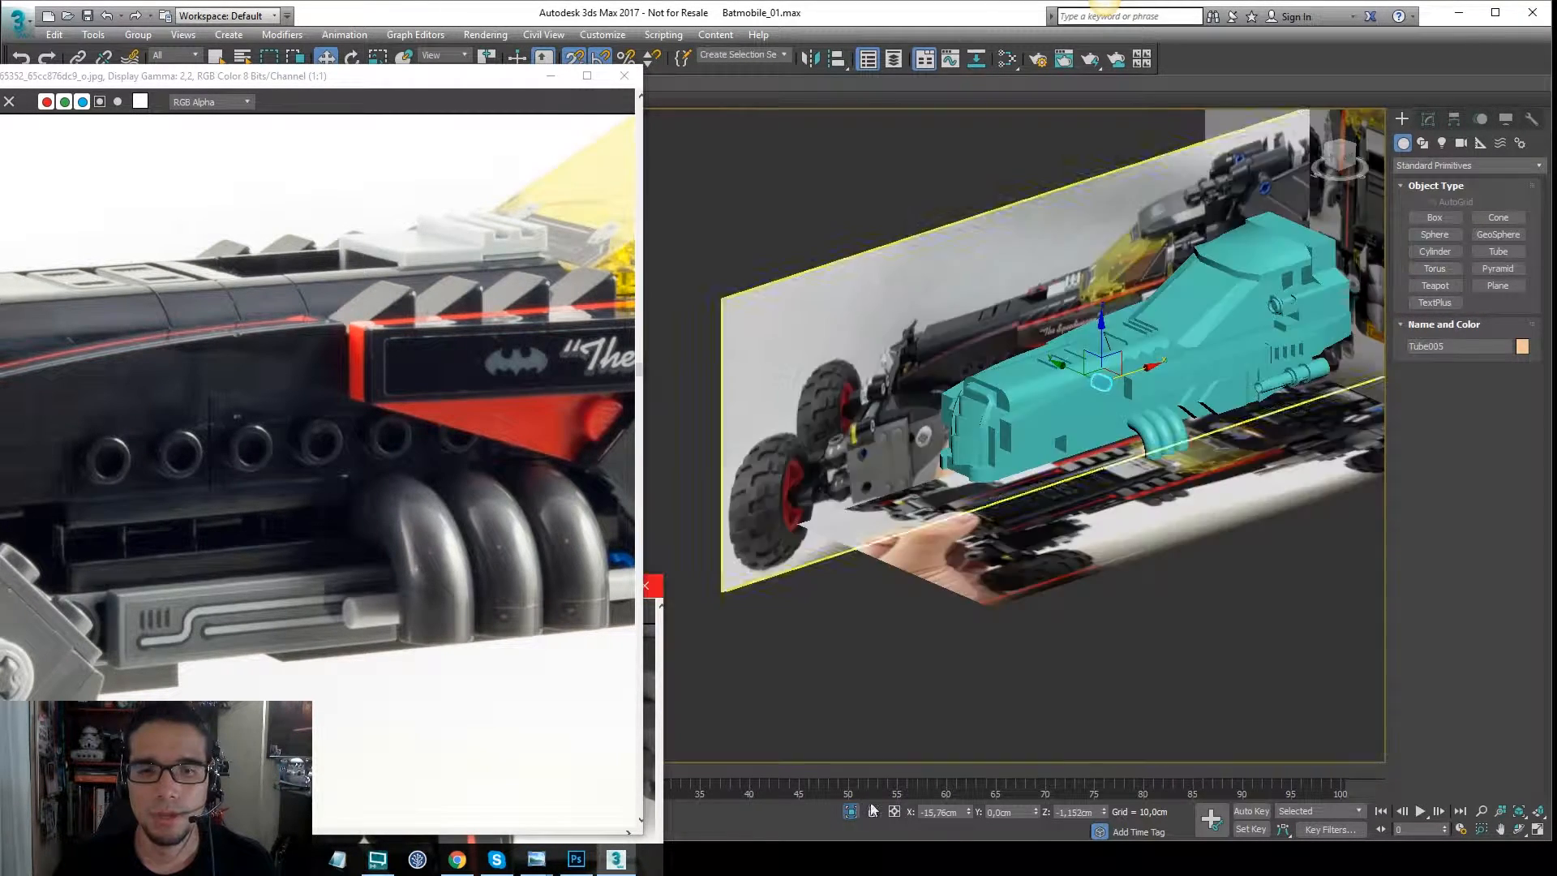
{"action": "key", "text": "t"}
{"action": "scroll", "coordinate": [1073, 425], "scroll_direction": "down", "scroll_amount": 5}
{"action": "middle_click_drag", "start_coordinate": [1087, 424], "coordinate": [886, 405]}
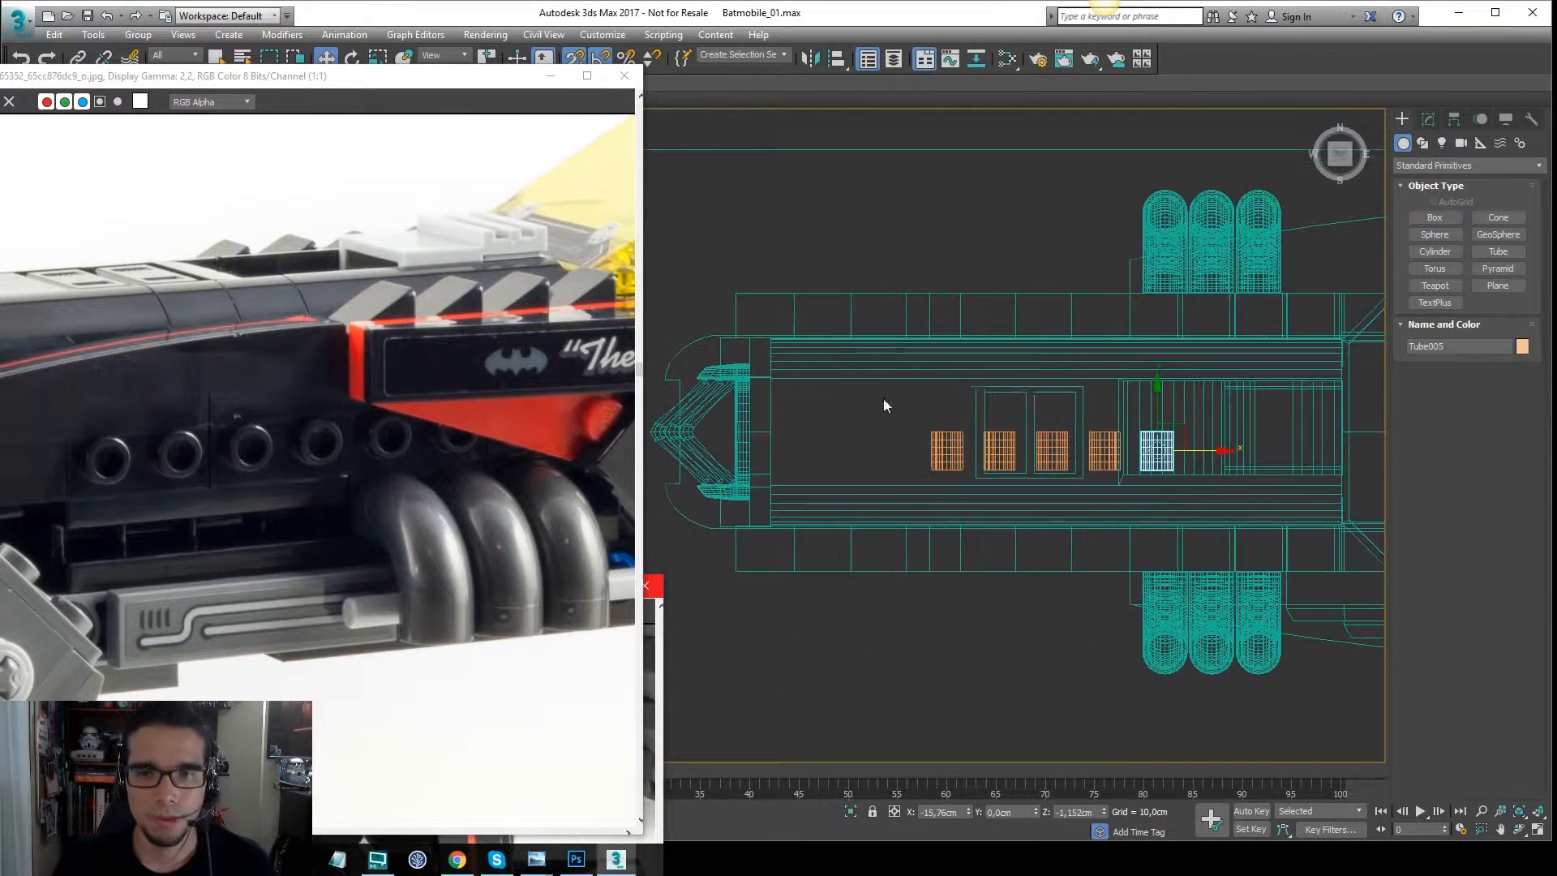
{"action": "key", "text": "ctrl+q"}
Move the five tubes sideways out of the body's centre so they protrude from the side panel.
{"action": "middle_click_drag", "start_coordinate": [1087, 421], "coordinate": [1021, 381]}
{"action": "scroll", "coordinate": [990, 383], "scroll_direction": "up", "scroll_amount": 4}
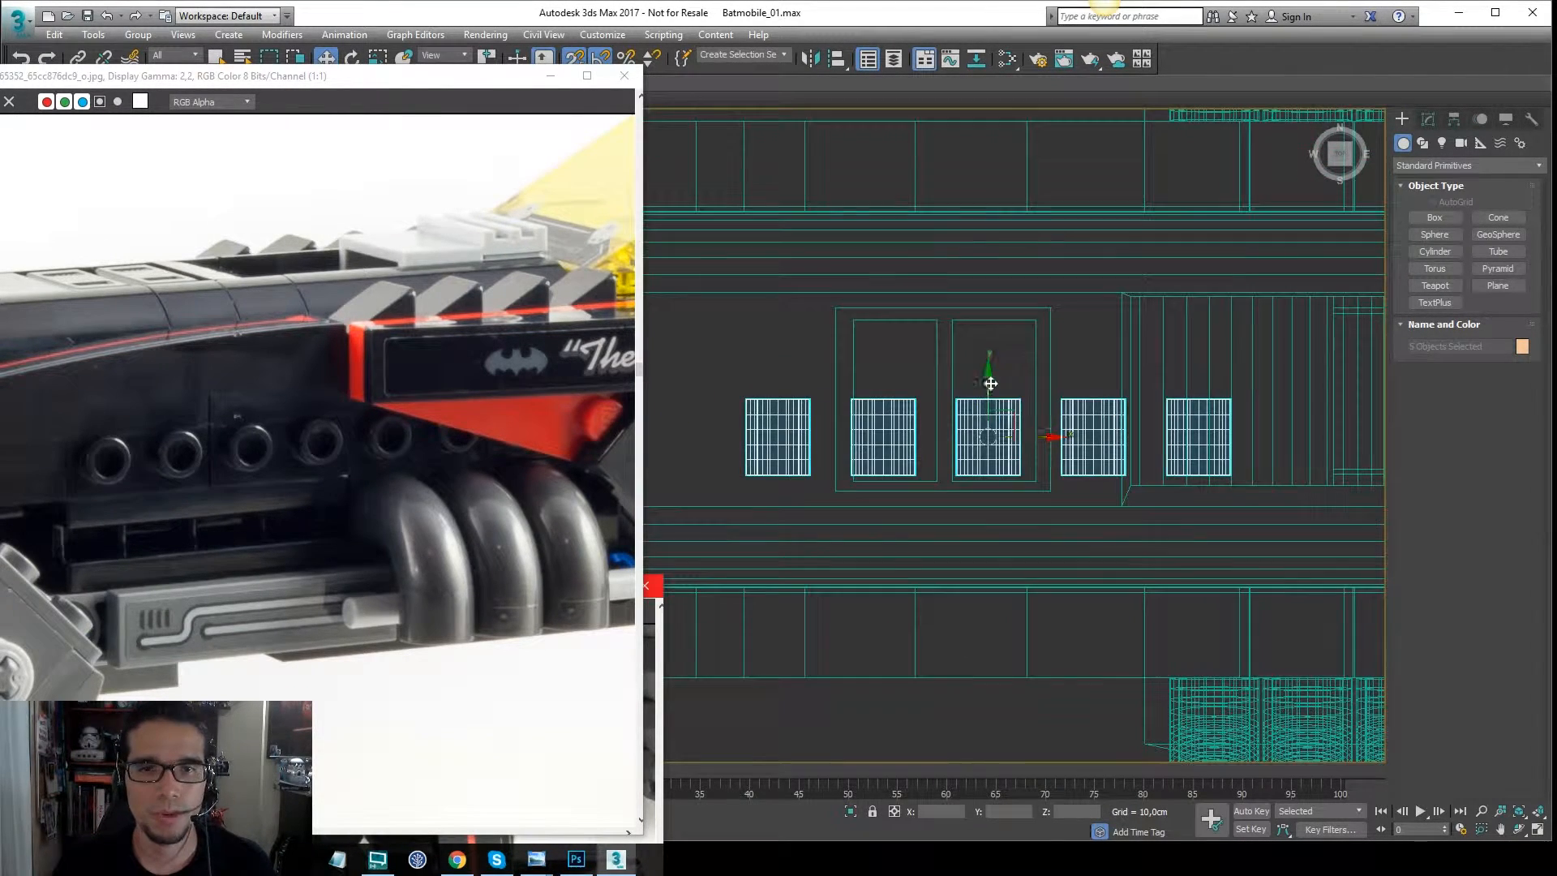
{"action": "key", "text": "F3"}
{"action": "mouse_move", "coordinate": [980, 456]}
{"action": "middle_mouse_down"}
{"action": "mouse_move", "coordinate": [981, 495]}
{"action": "mouse_move", "coordinate": [1047, 501]}
{"action": "mouse_move", "coordinate": [1018, 533]}
{"action": "mouse_move", "coordinate": [1005, 431]}
{"action": "mouse_move", "coordinate": [969, 507]}
{"action": "mouse_move", "coordinate": [1047, 547]}
{"action": "middle_mouse_up"}
{"action": "key", "text": "F3"}
{"action": "key", "text": "F3"}
{"action": "key", "text": "p"}
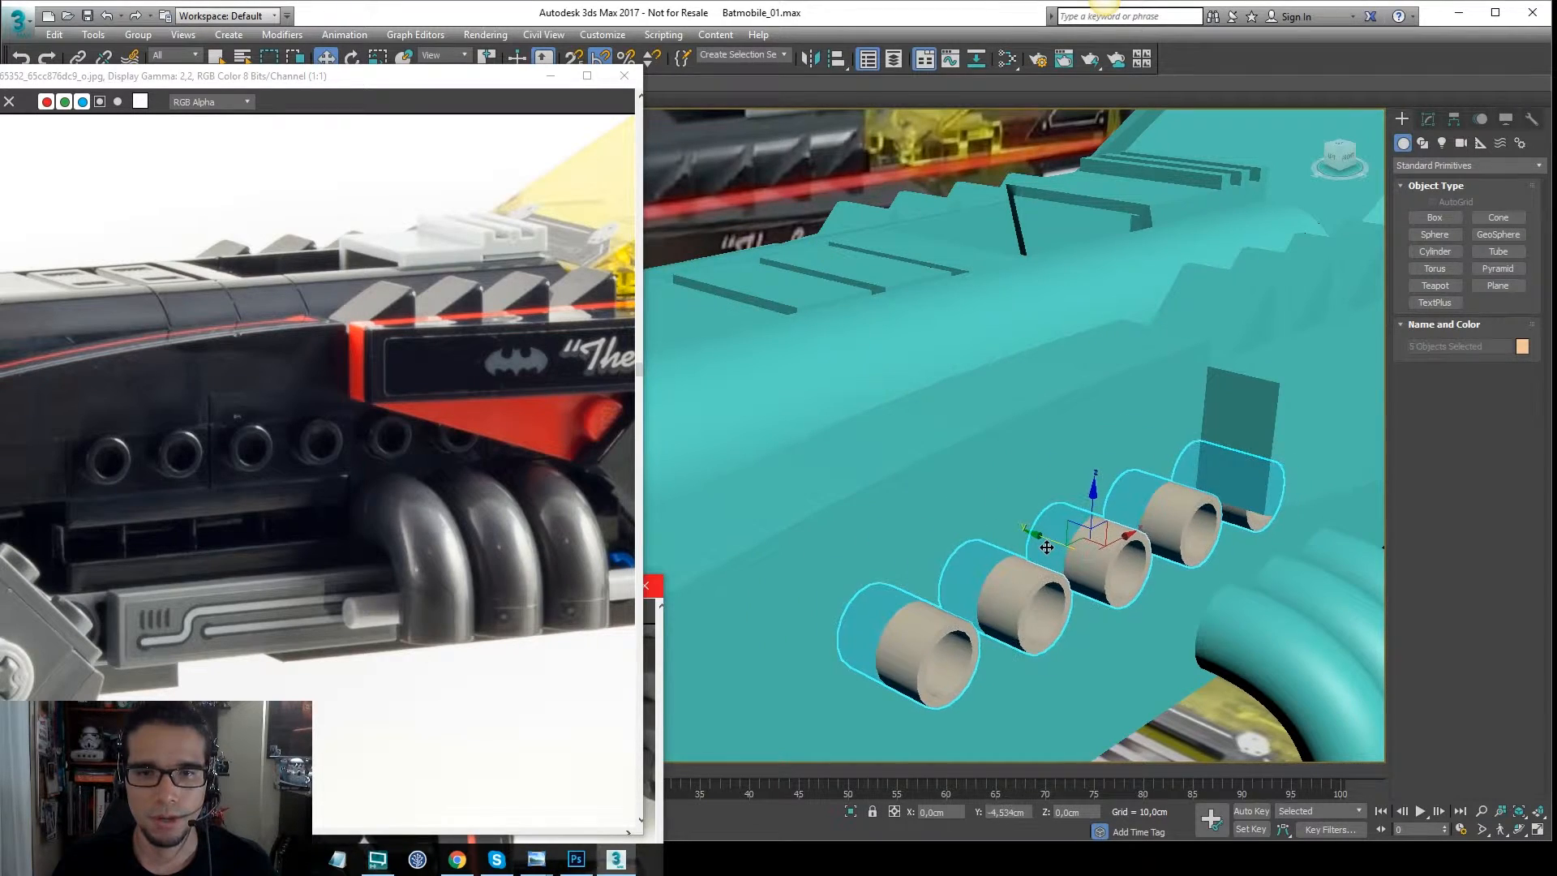
Lower the row of five tubes on the side panel to just above the curved exhaust pipes in the front view.
{"action": "key", "text": "l"}
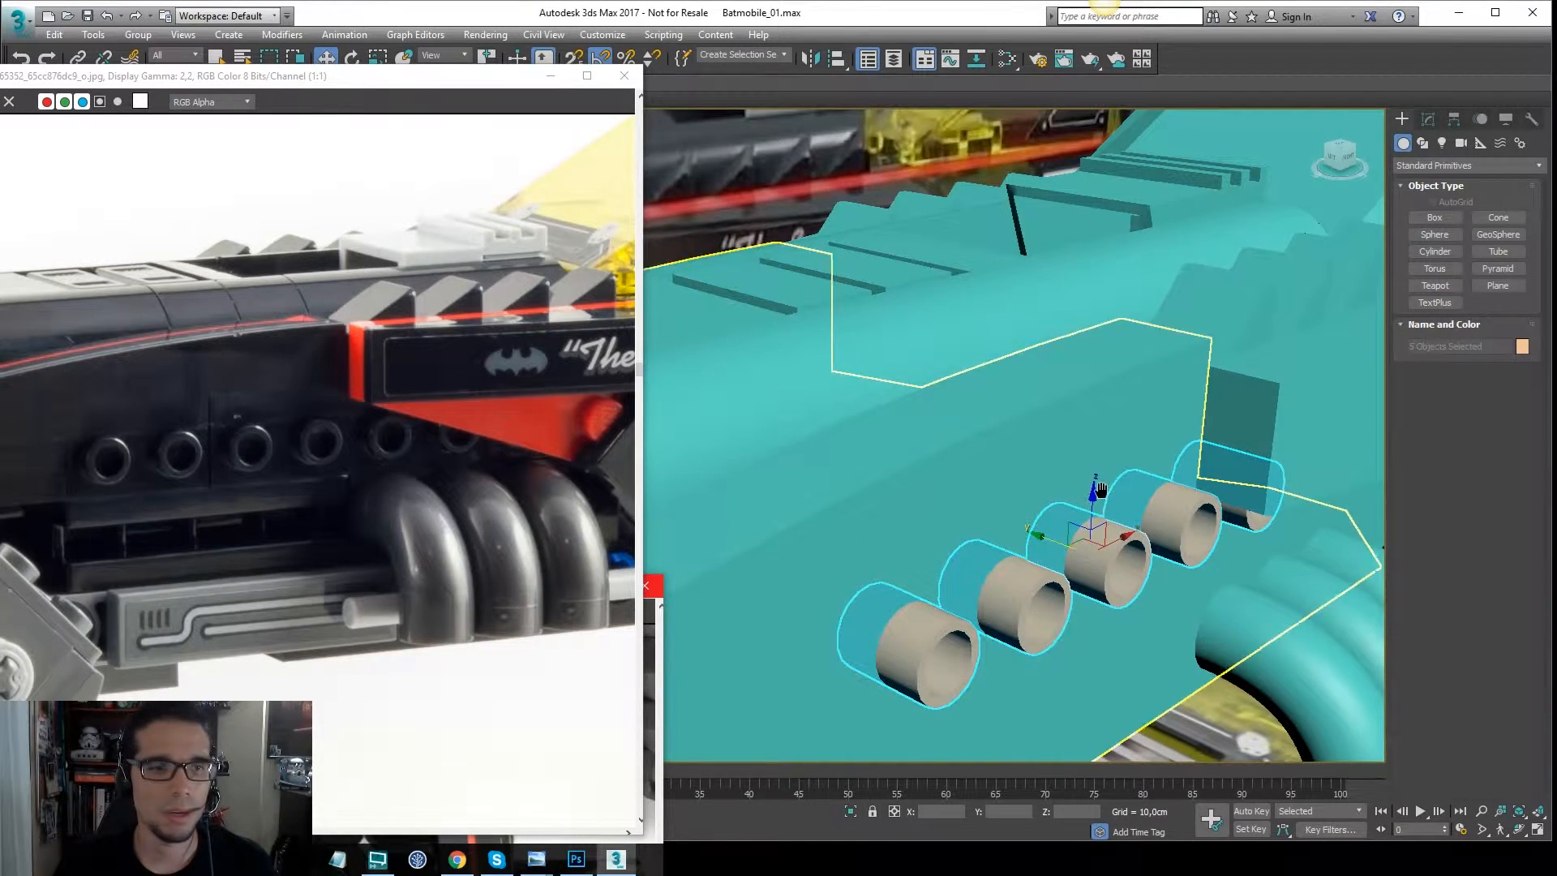
{"action": "key", "text": "f"}
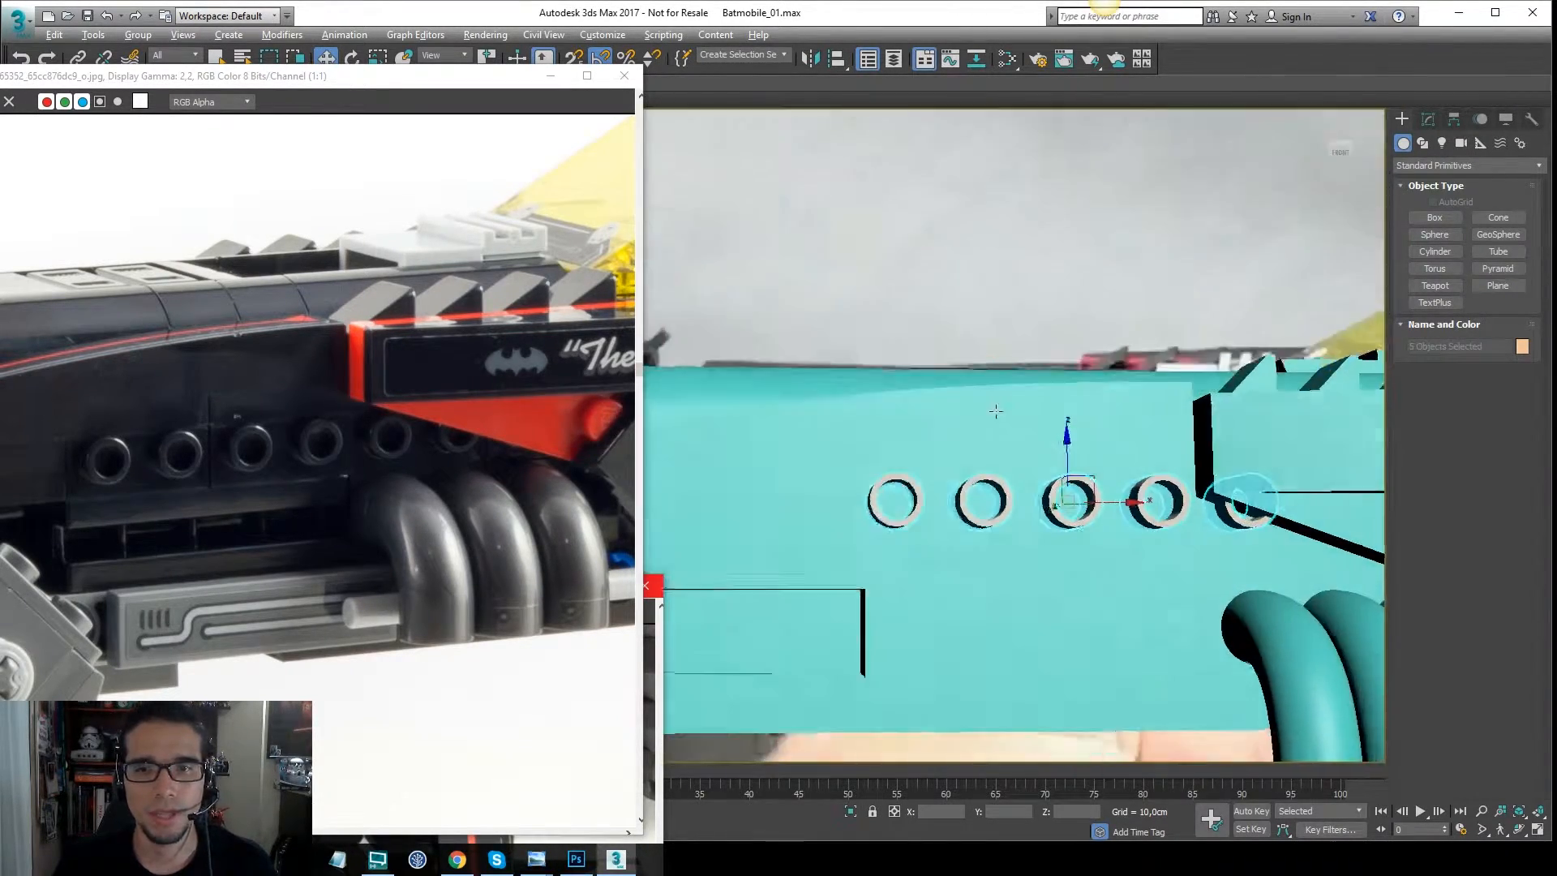
{"action": "key", "text": "l"}
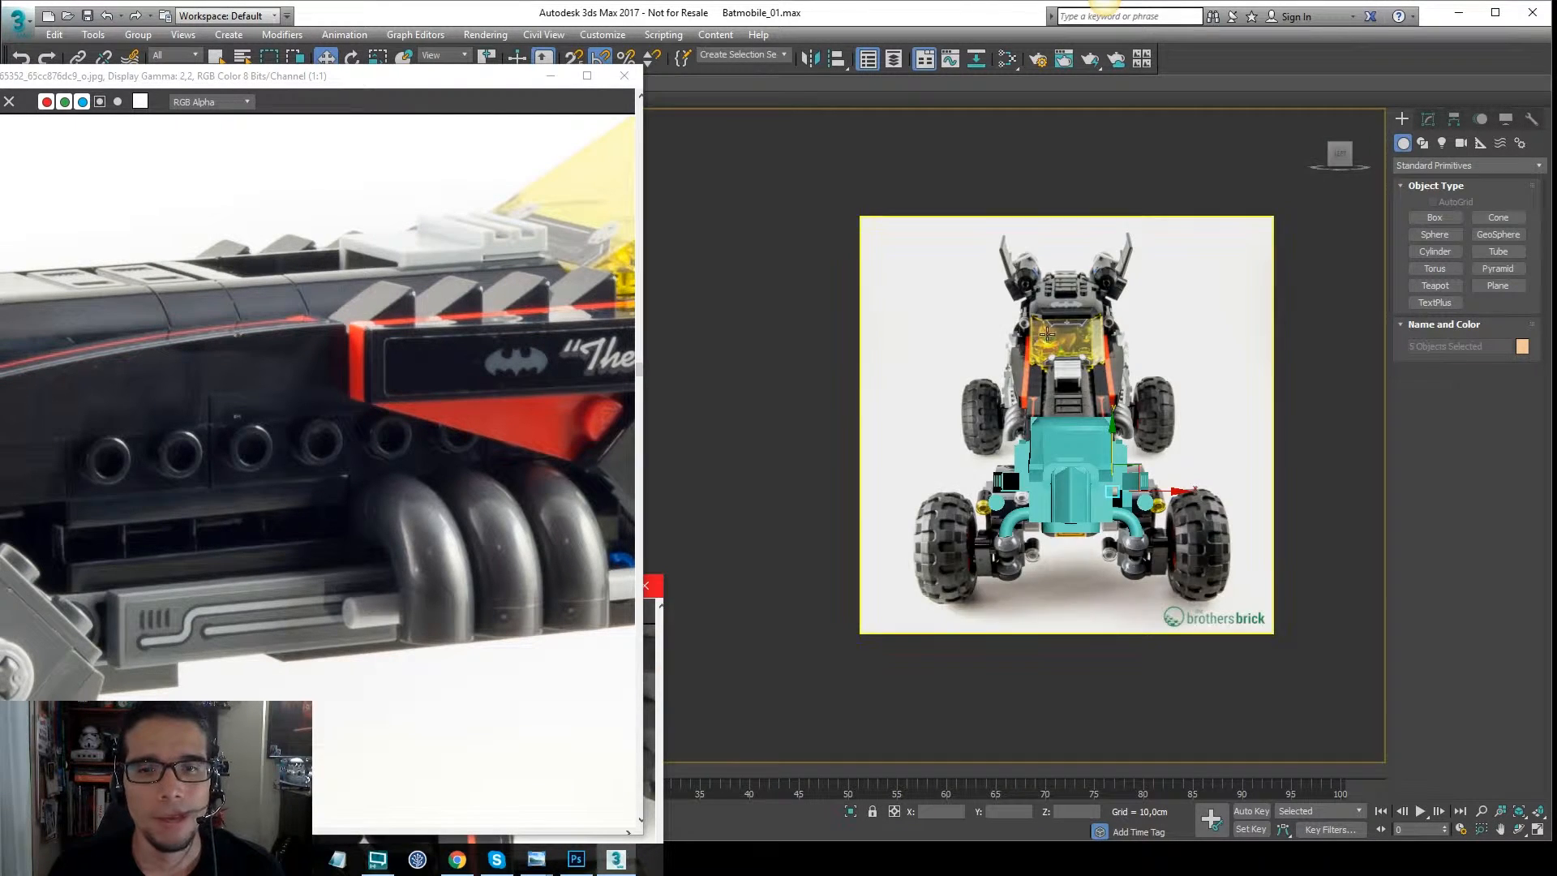
{"action": "key", "text": "f"}
{"action": "scroll", "coordinate": [984, 365], "scroll_direction": "down", "scroll_amount": 6}
{"action": "scroll", "coordinate": [949, 317], "scroll_direction": "up", "scroll_amount": 2}
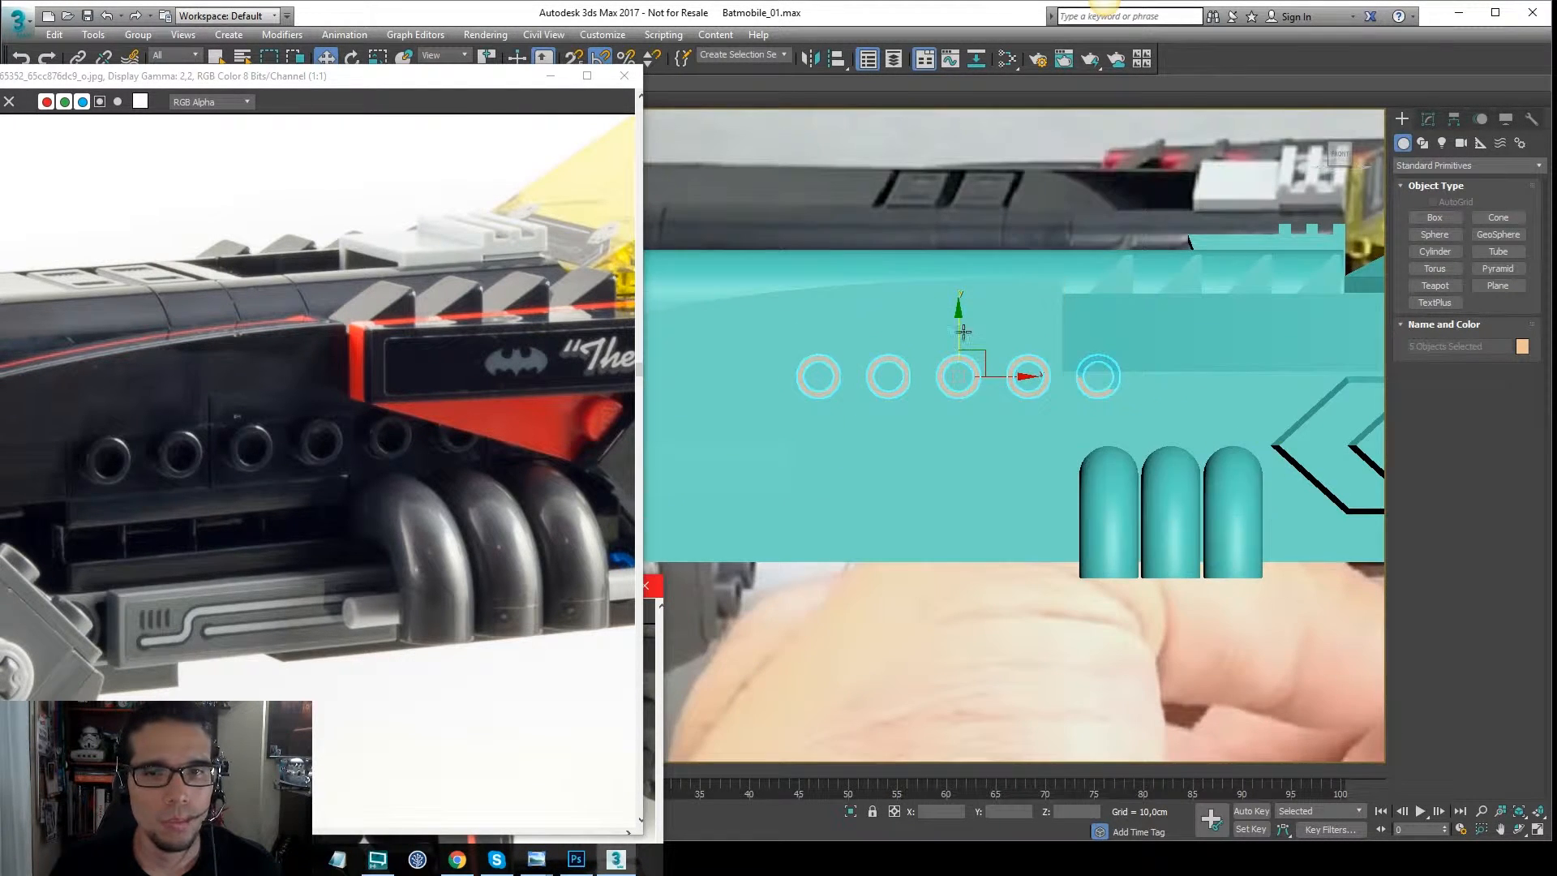
{"action": "key", "text": "F4"}
{"action": "left_click_drag", "start_coordinate": [963, 327], "coordinate": [959, 360]}
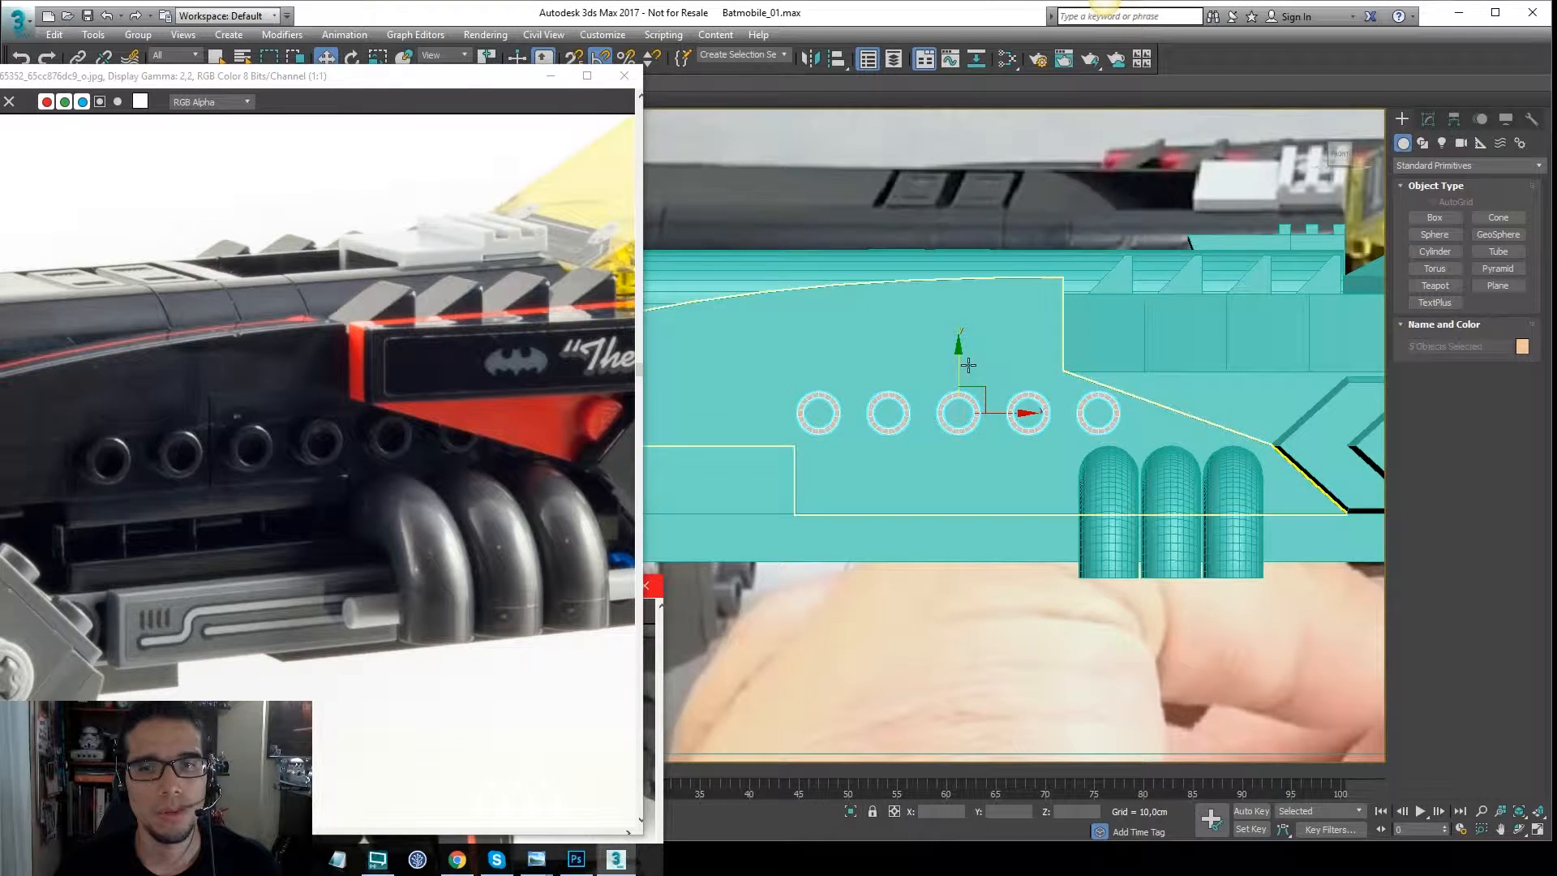
Clone the rearmost tube once as an instance, placing it further back above the exhaust pipes.
{"action": "key", "text": "F3"}
{"action": "left_click", "coordinate": [1119, 415]}
{"action": "key", "text": "F3"}
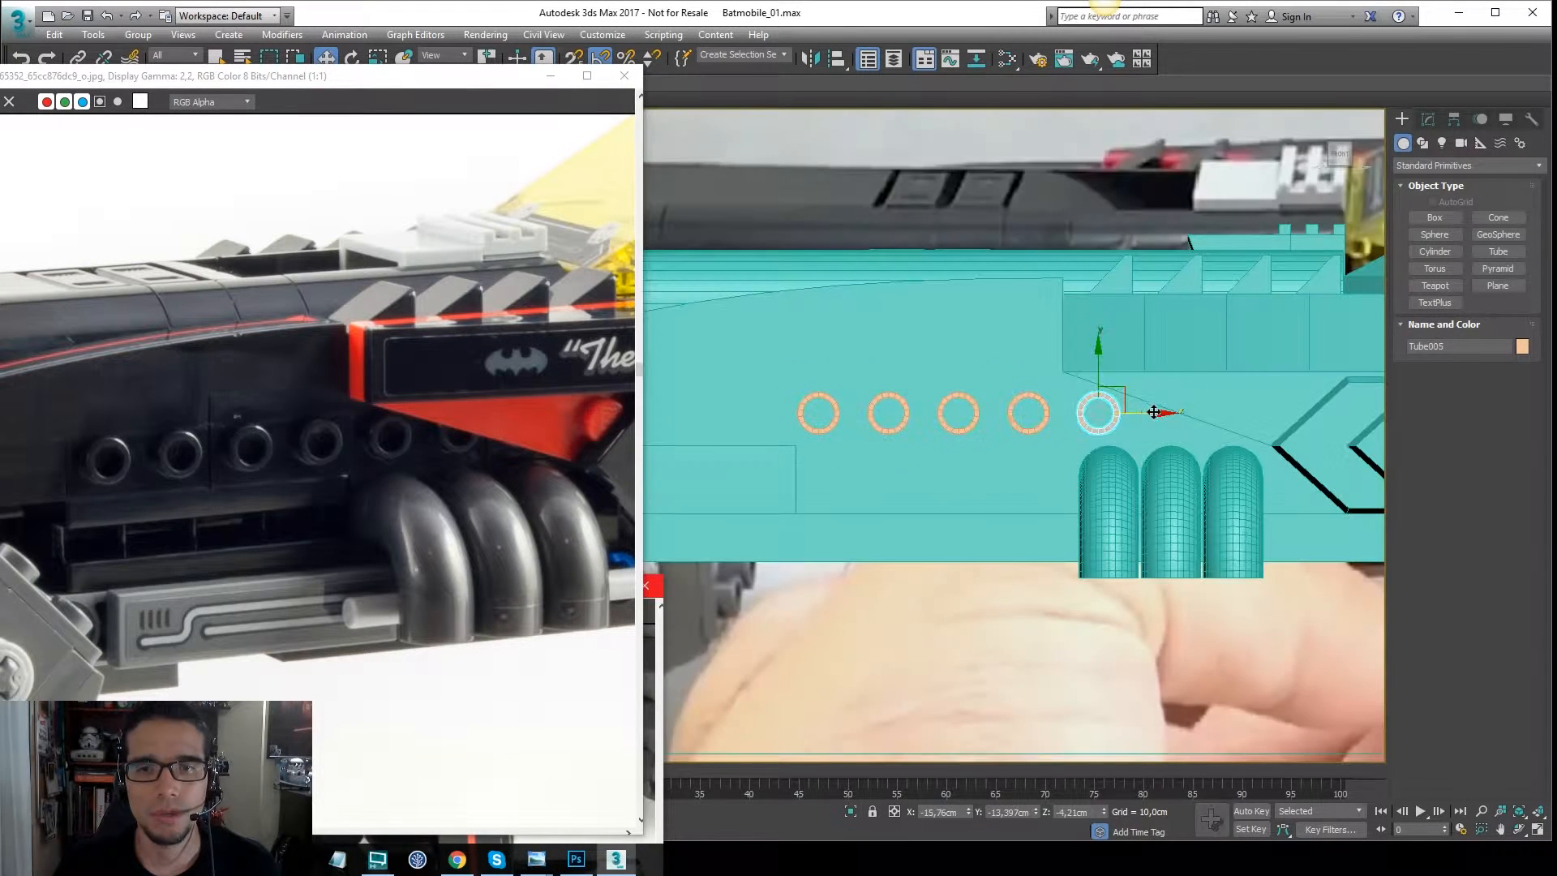
{"action": "left_click_drag", "start_coordinate": [1145, 418], "coordinate": [1228, 420]}
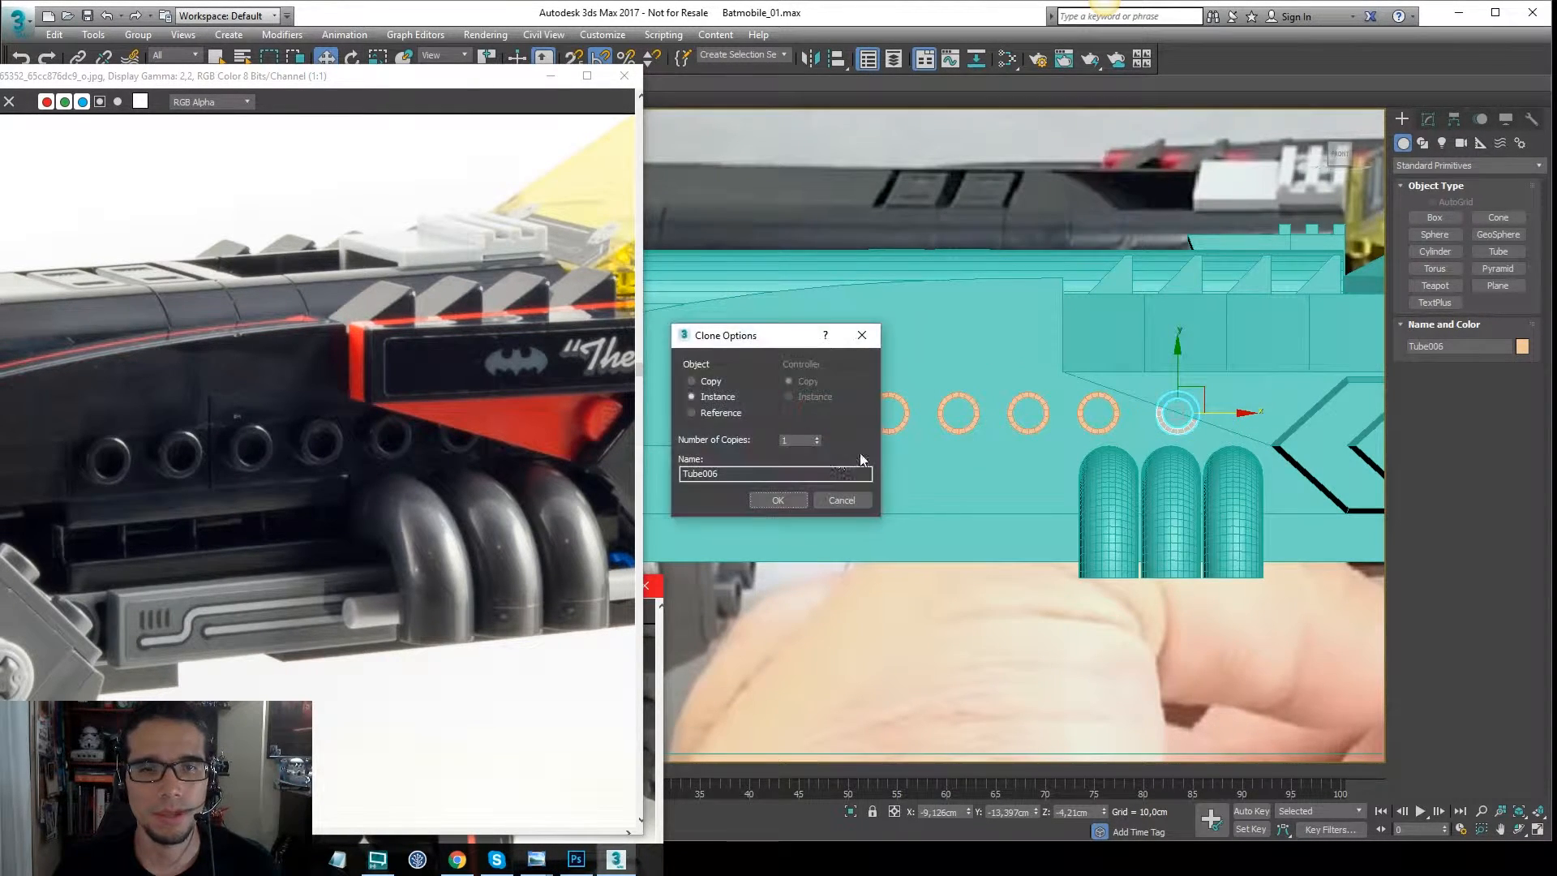
{"action": "left_click", "coordinate": [777, 500]}
Inspect the row of six tubes against the side panel in perspective and open the frontmost tube's parameters.
{"action": "key", "text": "ctrl+q"}
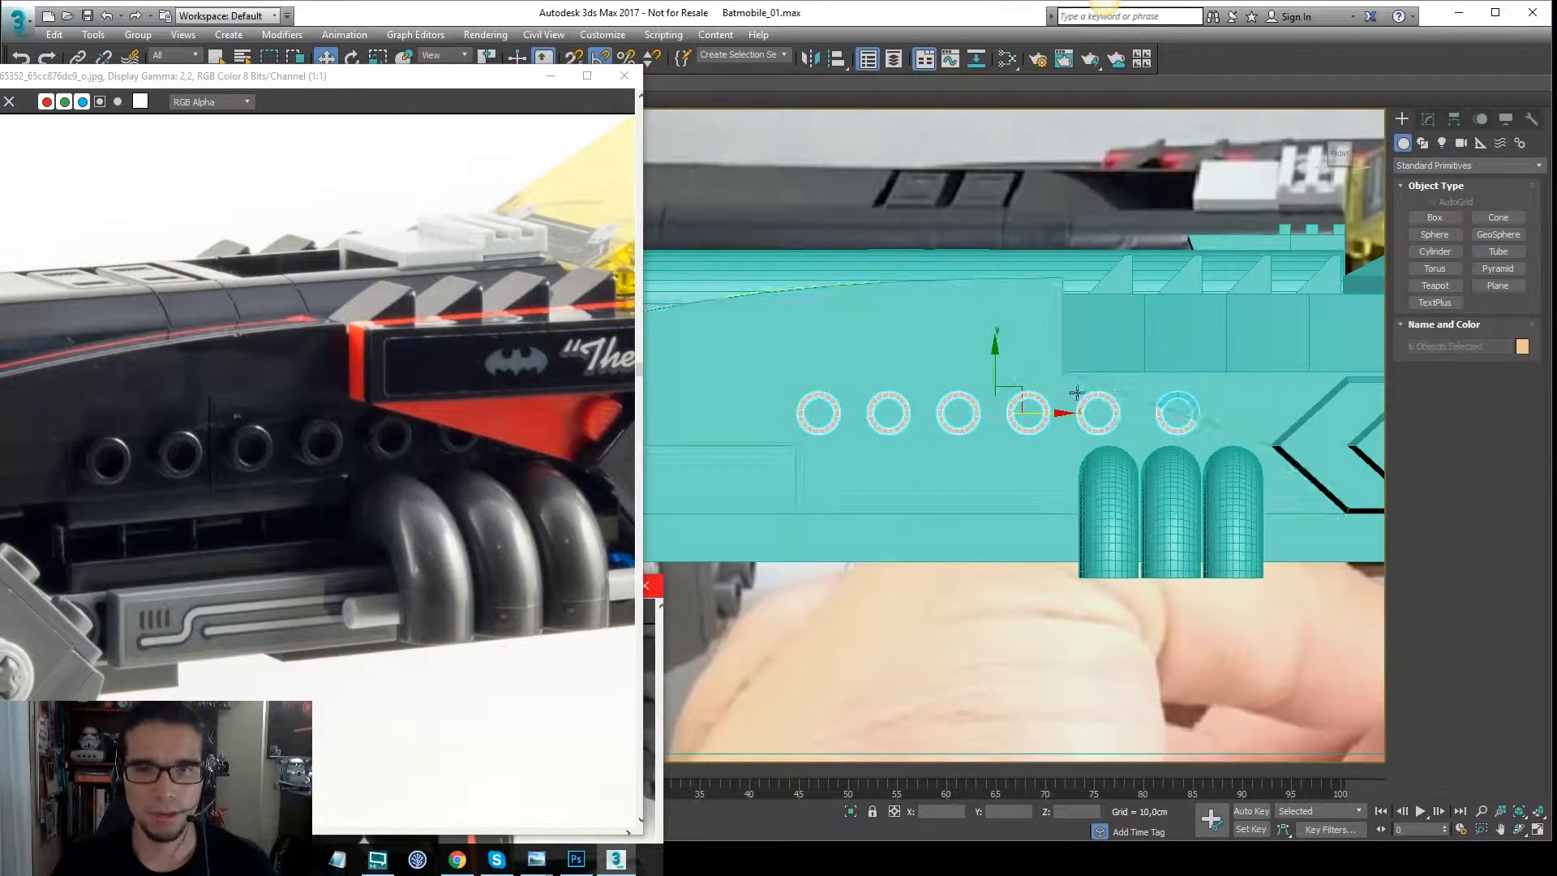
{"action": "middle_click_drag", "start_coordinate": [1113, 430], "coordinate": [1208, 491], "text": "alt"}
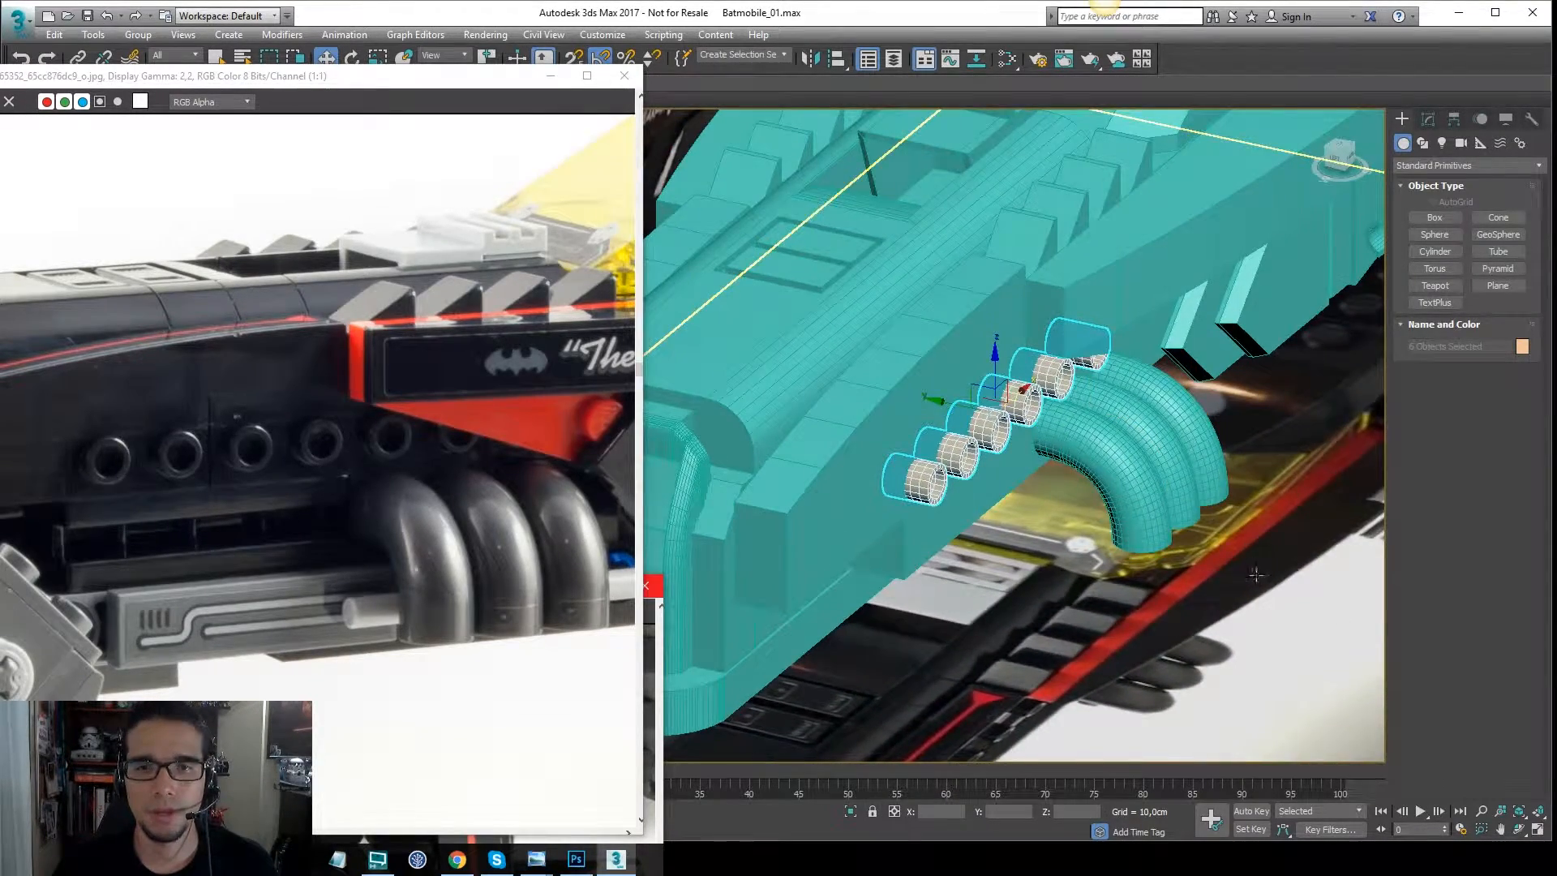
{"action": "key", "text": "p"}
{"action": "scroll", "coordinate": [1295, 576], "scroll_direction": "down", "scroll_amount": 4}
{"action": "middle_click_drag", "start_coordinate": [1309, 578], "coordinate": [1200, 560]}
{"action": "left_click", "coordinate": [1326, 599]}
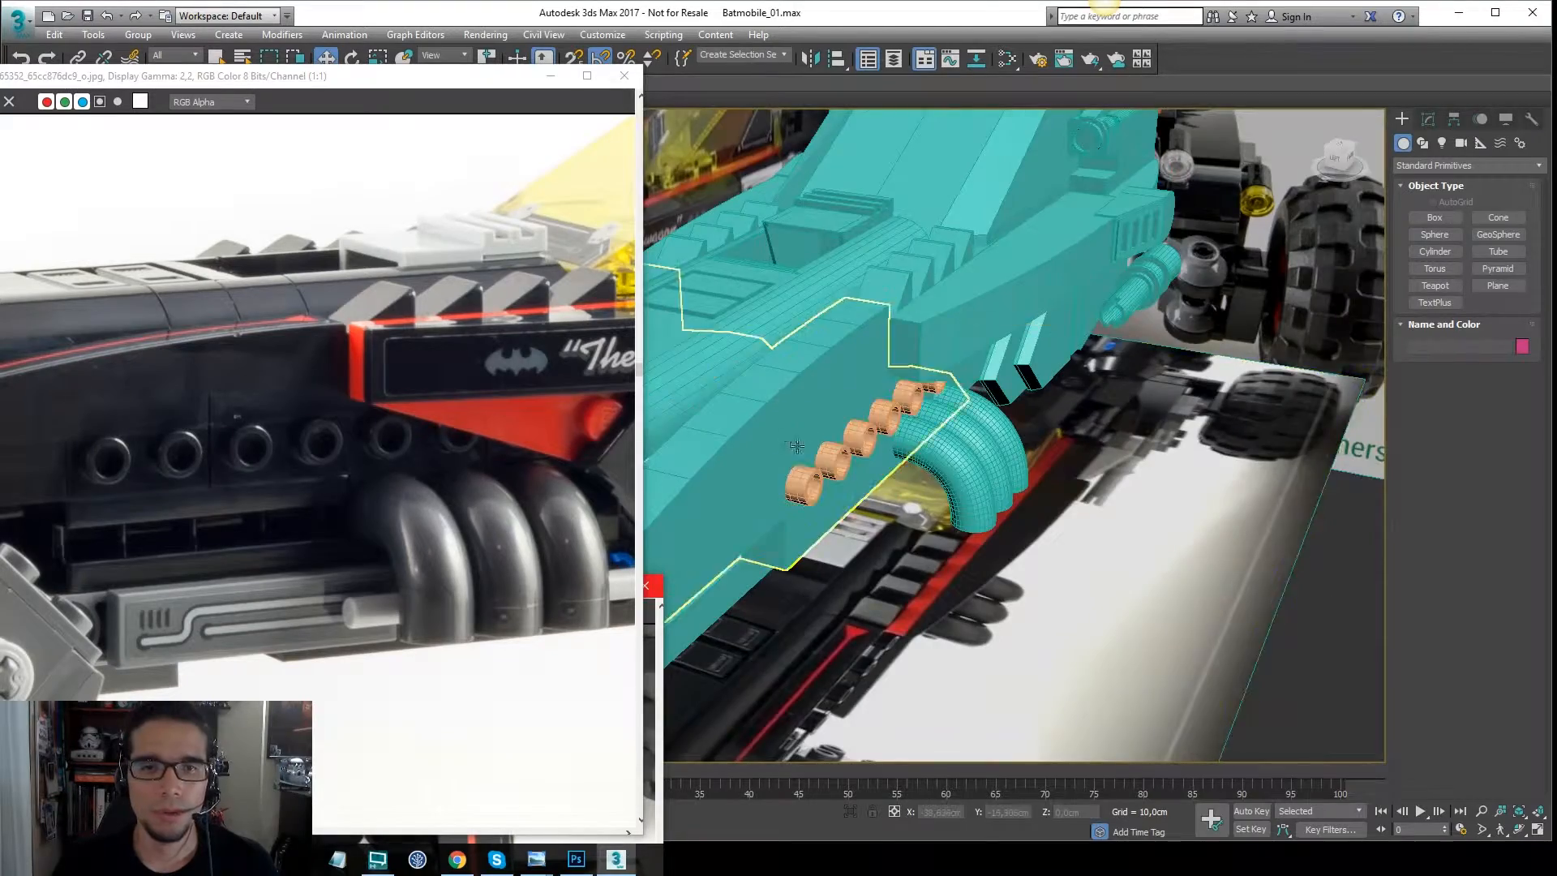
{"action": "scroll", "coordinate": [796, 446], "scroll_direction": "up", "scroll_amount": 4}
{"action": "left_click", "coordinate": [783, 559]}
{"action": "left_click", "coordinate": [1427, 119]}
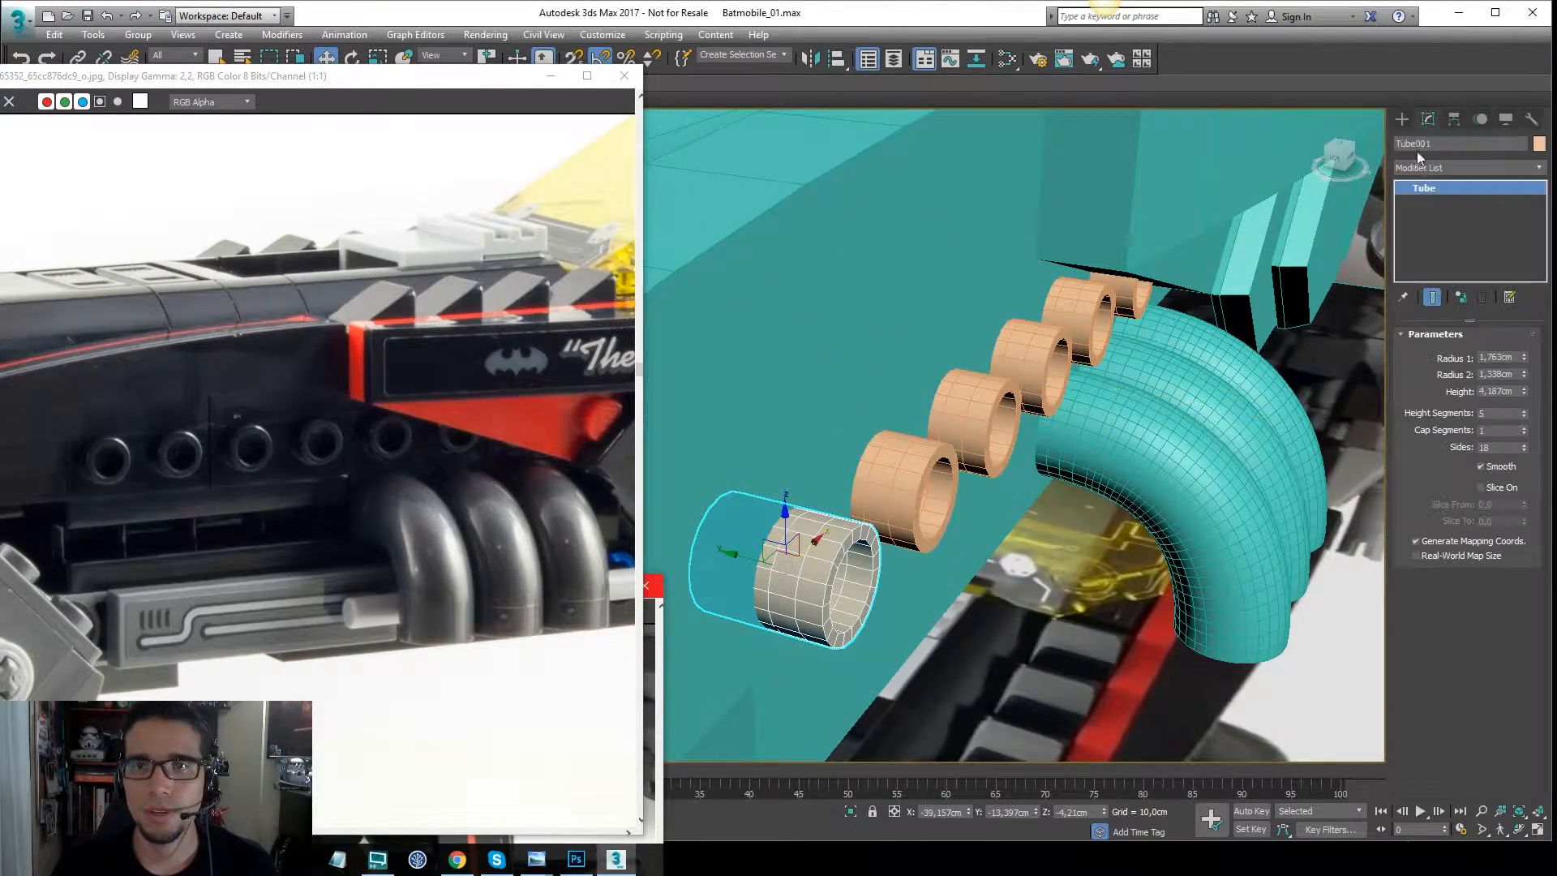
Select all six tubes and snap their inner ends sideways to the outer face of the side panel.
{"action": "key", "text": "F3"}
{"action": "mouse_move", "coordinate": [1085, 394]}
{"action": "middle_mouse_down"}
{"action": "mouse_move", "coordinate": [1080, 438]}
{"action": "mouse_move", "coordinate": [1147, 371]}
{"action": "middle_mouse_up"}
{"action": "key", "text": "ctrl+q"}
{"action": "key", "text": "f"}
{"action": "key", "text": "l"}
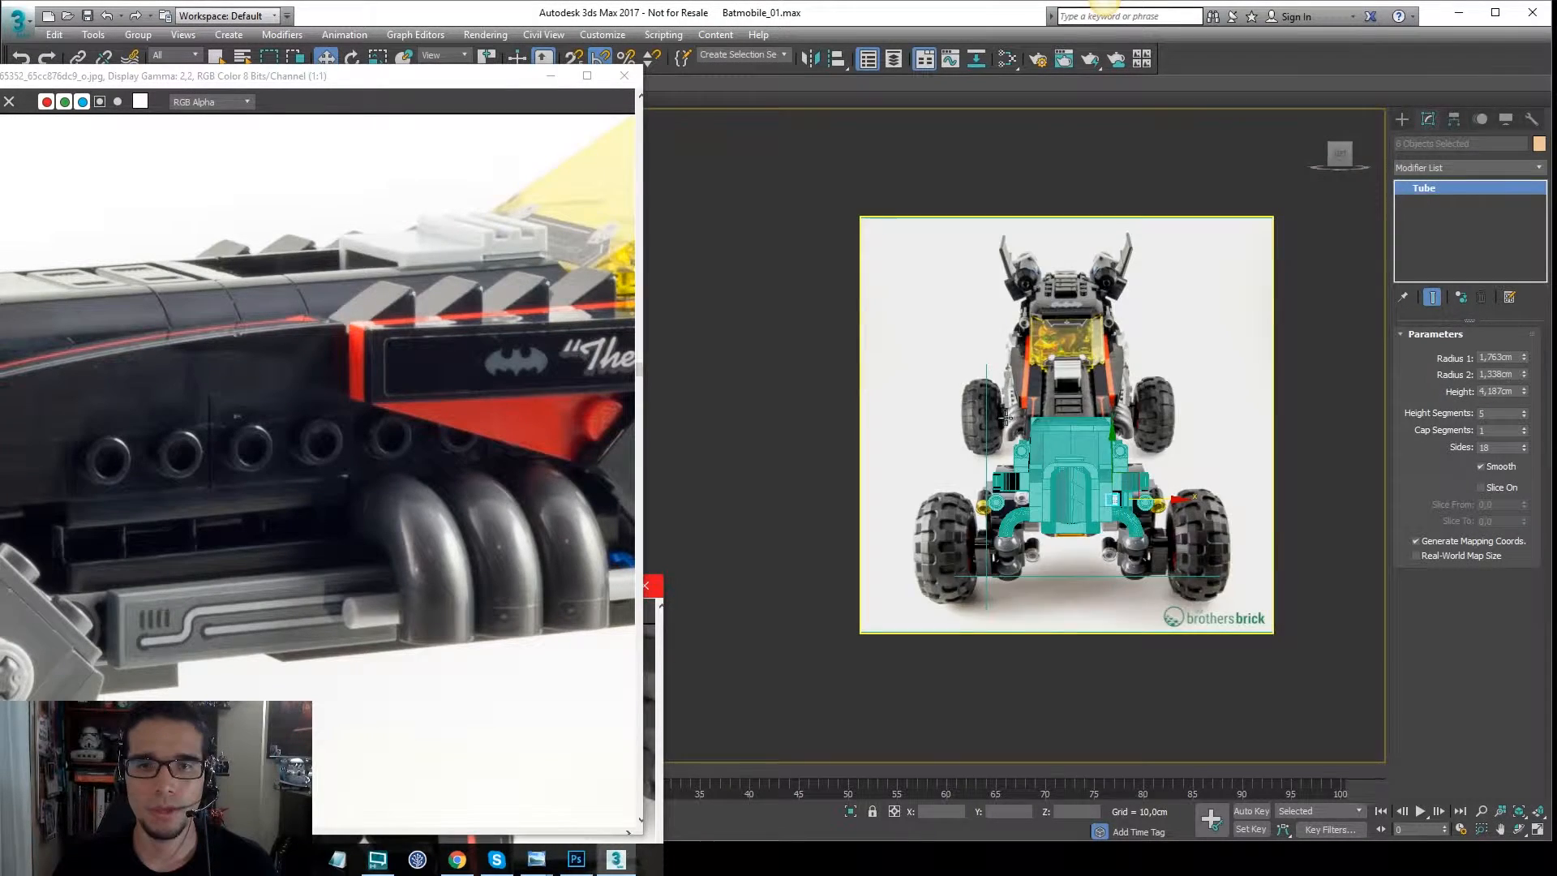
{"action": "key", "text": "F3"}
{"action": "scroll", "coordinate": [1149, 513], "scroll_direction": "up", "scroll_amount": 5}
{"action": "middle_click_drag", "start_coordinate": [876, 442], "coordinate": [939, 326]}
{"action": "scroll", "coordinate": [931, 436], "scroll_direction": "up", "scroll_amount": 2}
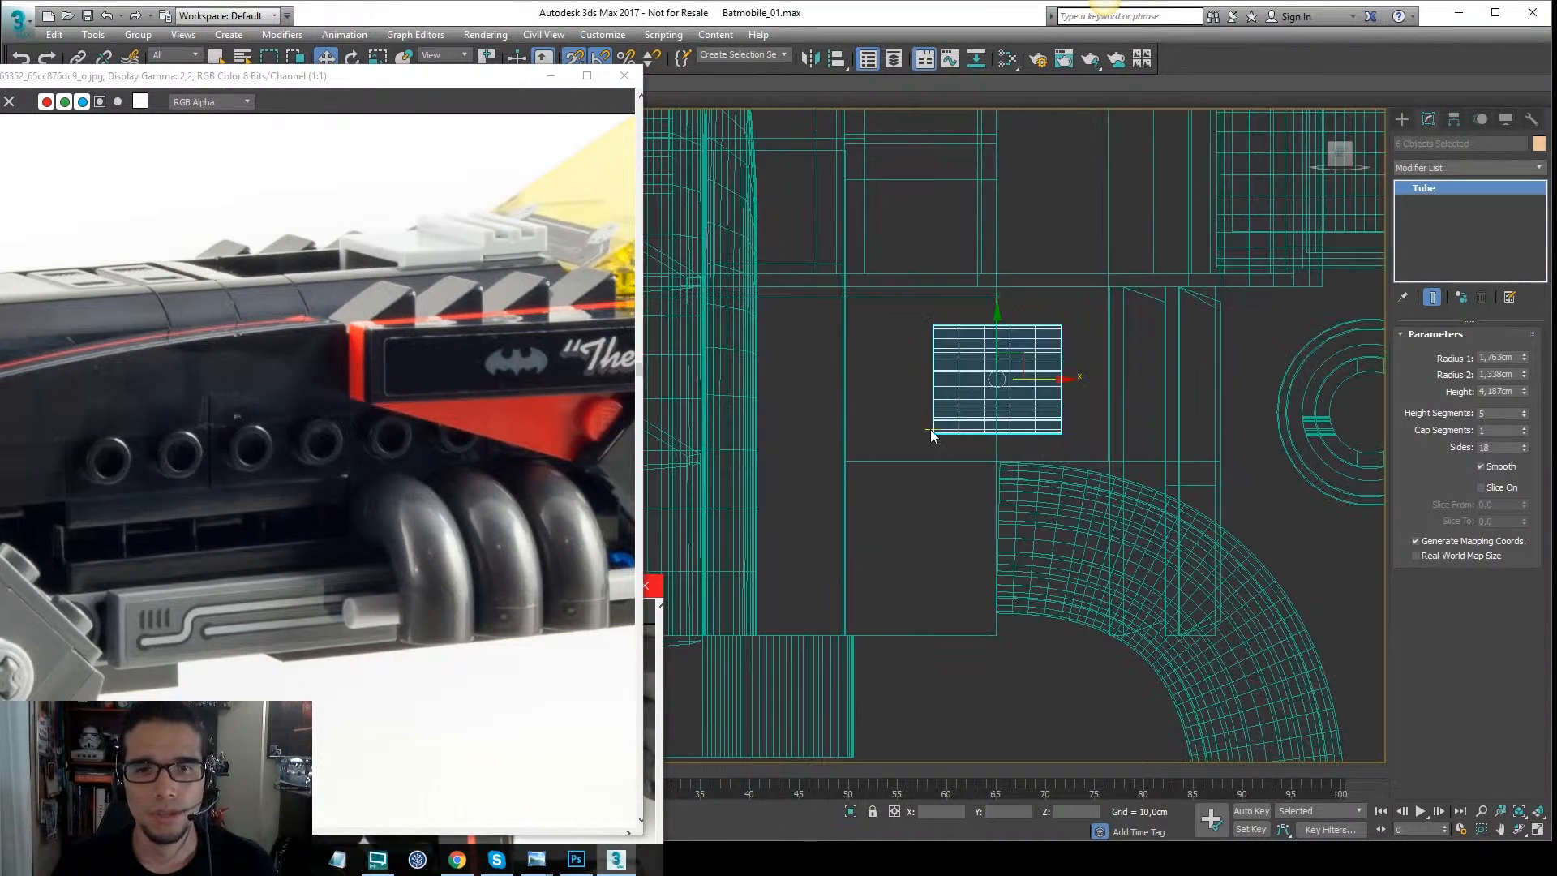
{"action": "mouse_move", "coordinate": [934, 420]}
{"action": "left_mouse_down"}
{"action": "mouse_move", "coordinate": [990, 483]}
{"action": "mouse_move", "coordinate": [994, 635]}
{"action": "left_mouse_up"}
{"action": "mouse_move", "coordinate": [1086, 430]}
{"action": "middle_mouse_down", "text": "alt"}
{"action": "mouse_move", "coordinate": [1062, 437]}
{"action": "mouse_move", "coordinate": [1054, 486]}
{"action": "middle_mouse_up", "text": "alt"}
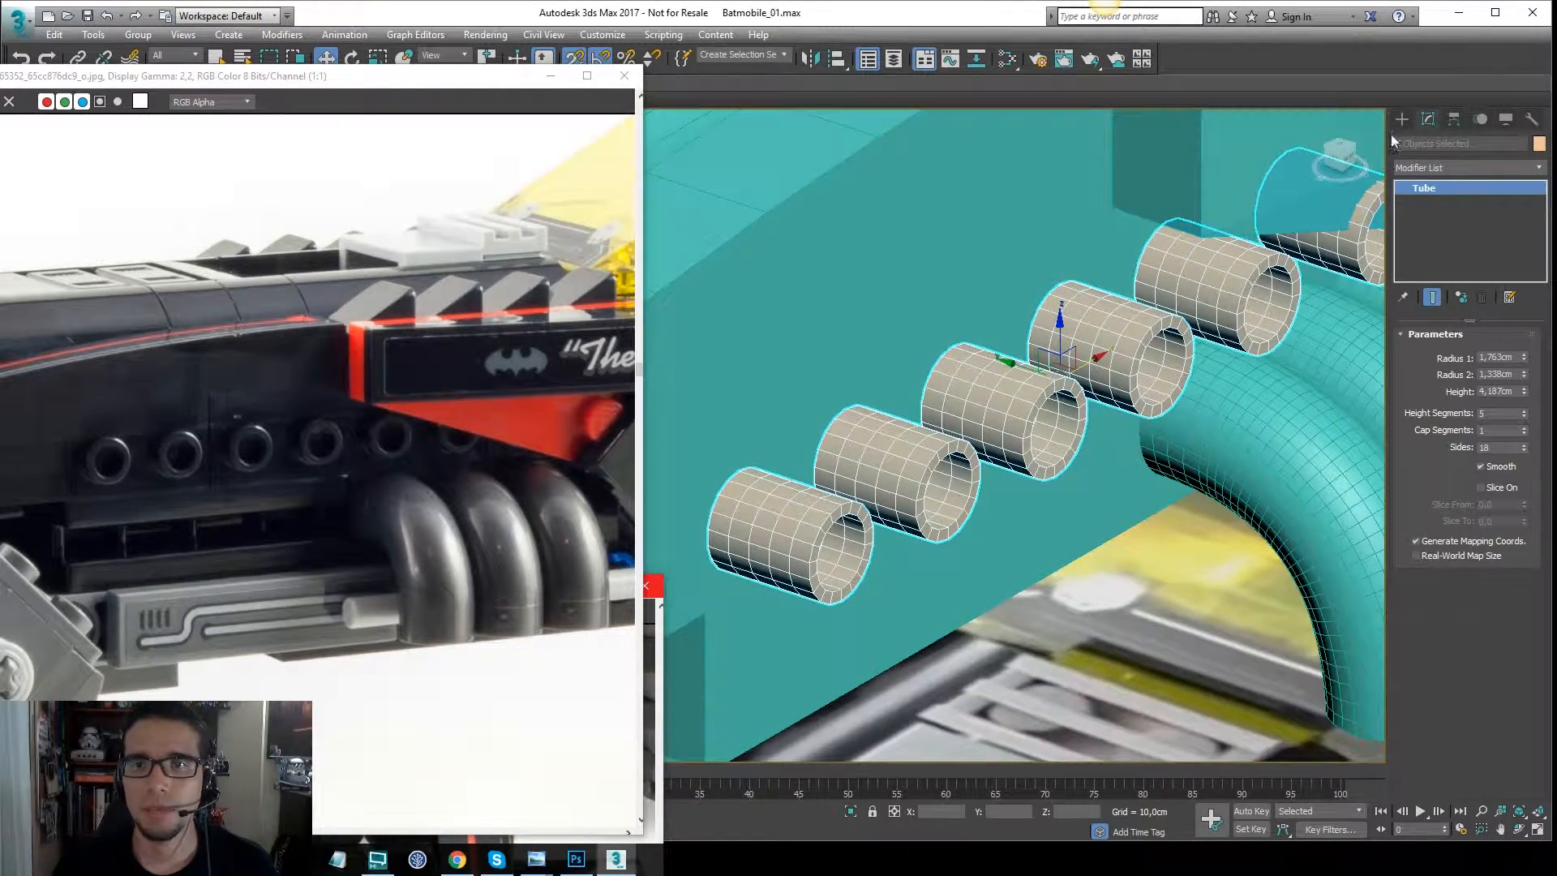
Reduce the six tubes to one height segment and set their sides to 30.
{"action": "left_click_drag", "start_coordinate": [1523, 421], "coordinate": [1535, 443]}
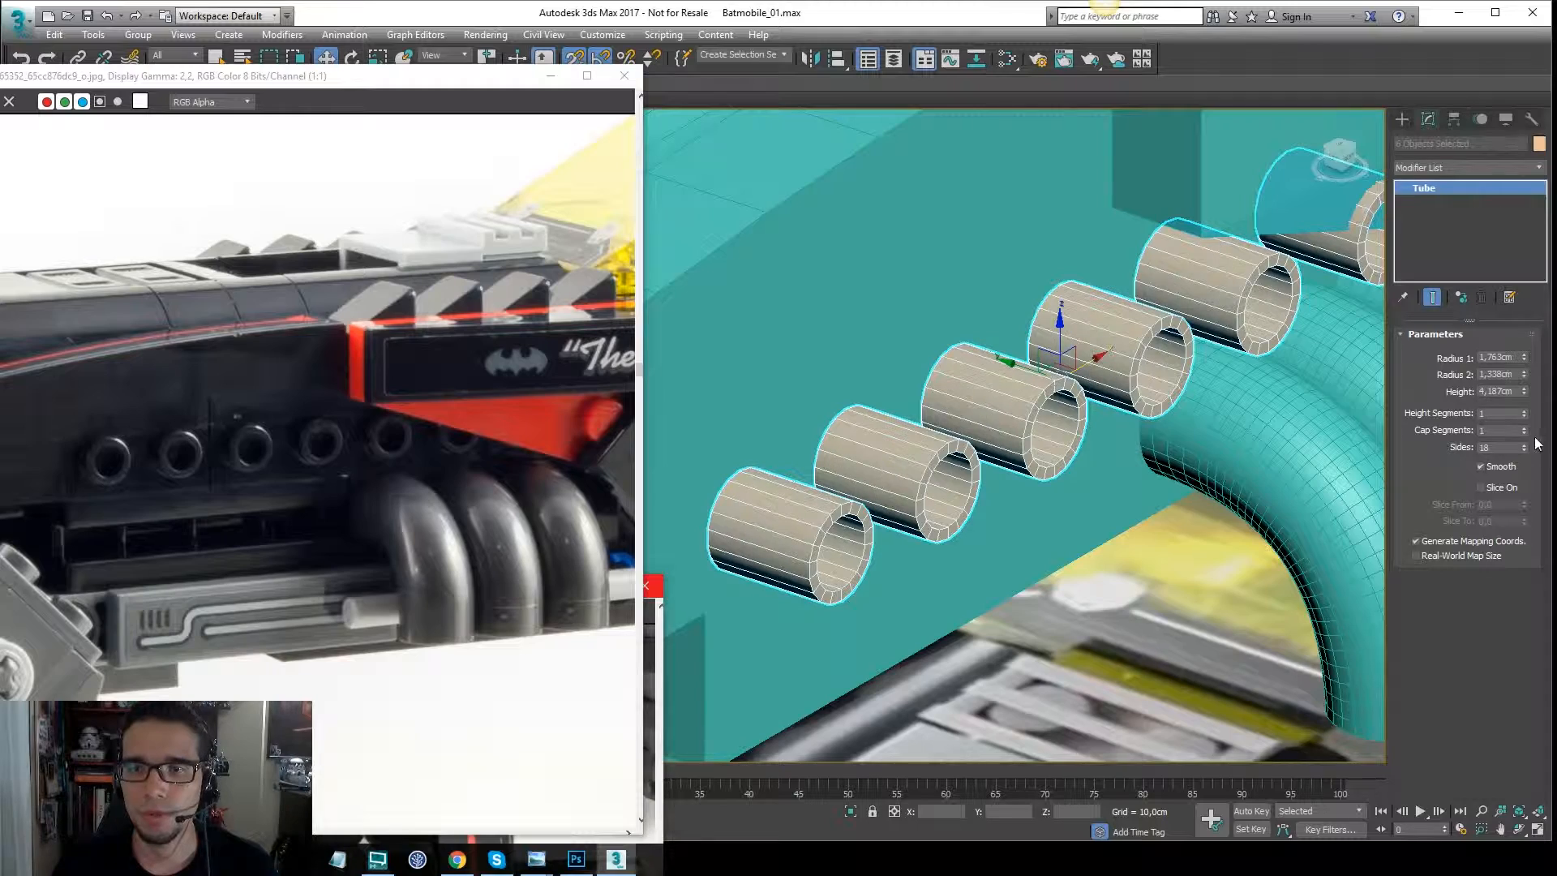
{"action": "type", "text": "30"}
{"action": "key", "text": "Return"}
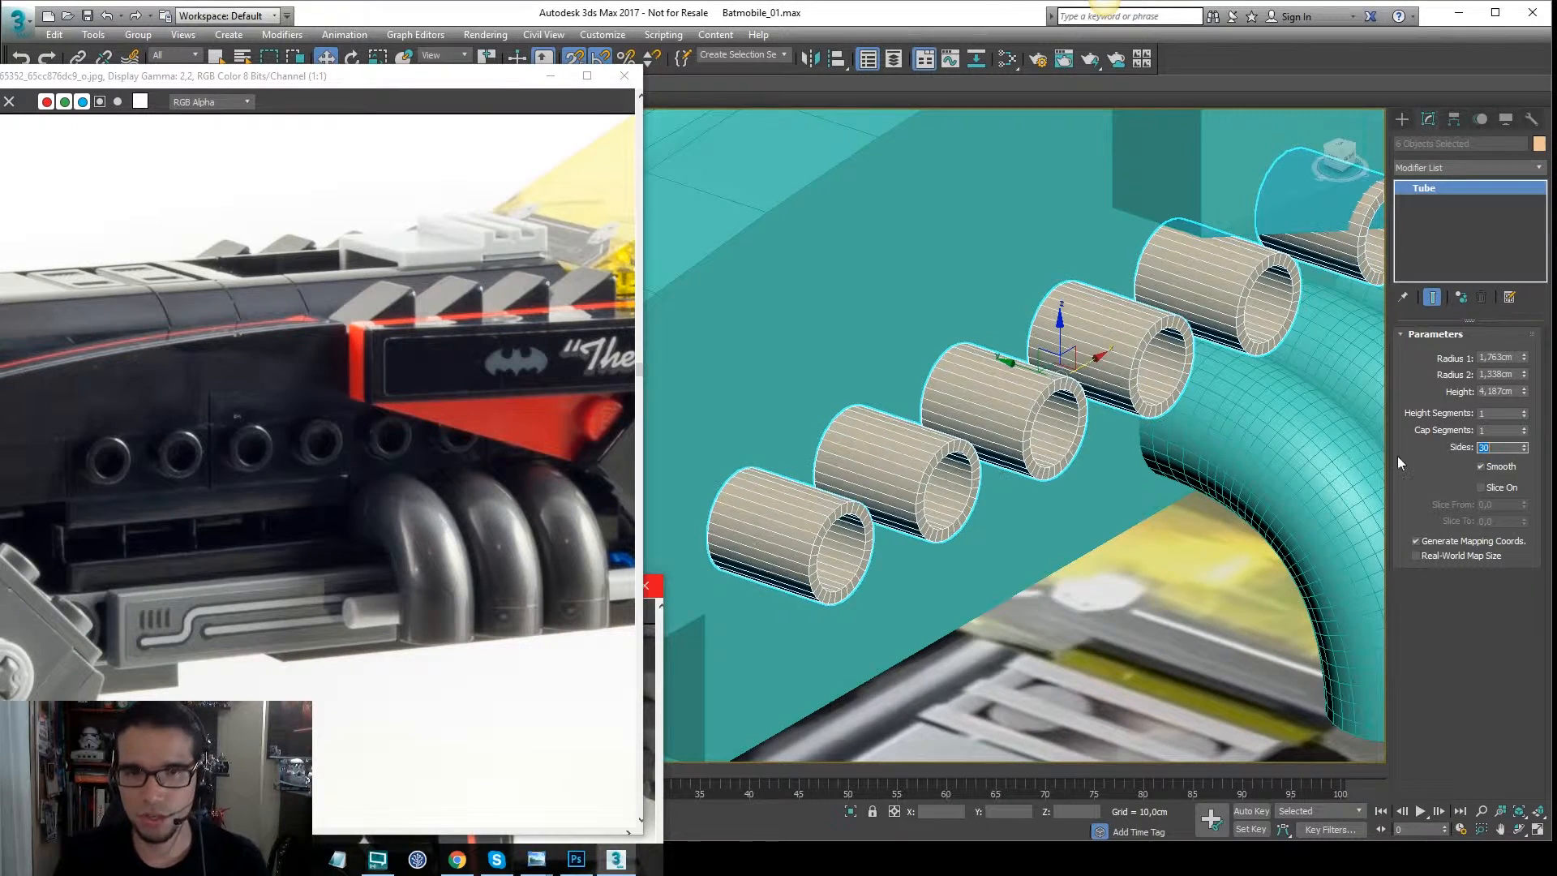
Shorten the six tubes into thin rings against the side panel and turn off the edge display.
{"action": "left_click_drag", "start_coordinate": [1523, 391], "coordinate": [1511, 458]}
{"action": "middle_click_drag", "start_coordinate": [1009, 349], "coordinate": [1169, 354]}
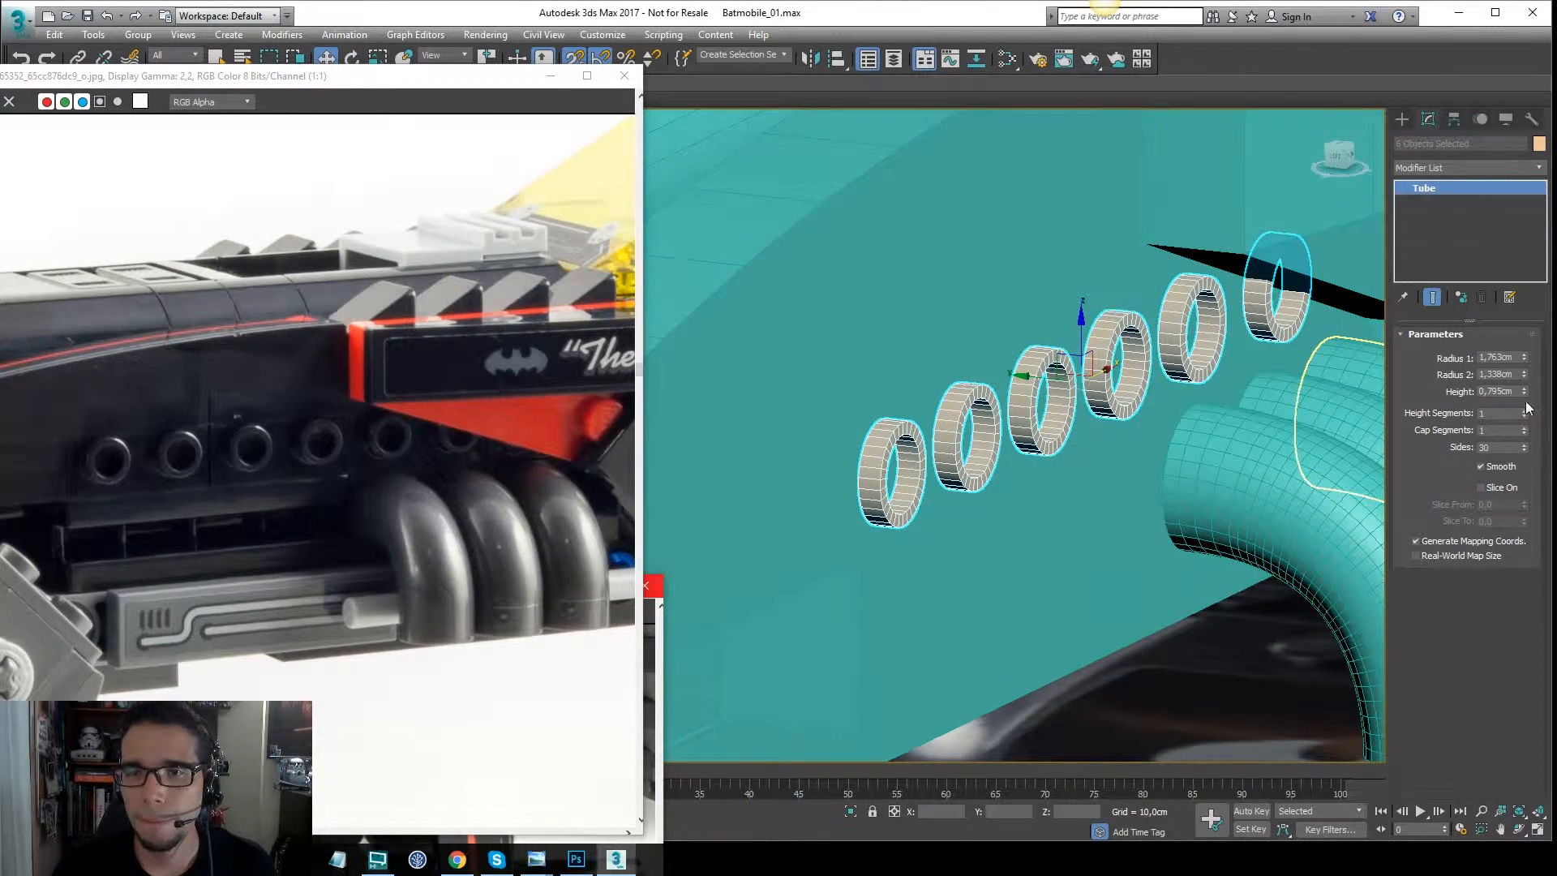
{"action": "left_click_drag", "start_coordinate": [1523, 391], "coordinate": [1524, 376]}
{"action": "middle_click_drag", "start_coordinate": [1101, 355], "coordinate": [1073, 366]}
{"action": "scroll", "coordinate": [1095, 370], "scroll_direction": "down", "scroll_amount": 5}
{"action": "key", "text": "p"}
{"action": "key", "text": "F4"}
{"action": "middle_click_drag", "start_coordinate": [1127, 421], "coordinate": [1075, 398]}
{"action": "scroll", "coordinate": [1035, 438], "scroll_direction": "down", "scroll_amount": 5}
Select every object in the scene, assign the same teal object color to all, and clear the selection.
{"action": "key", "text": "ctrl+d"}
{"action": "key", "text": "ctrl+a"}
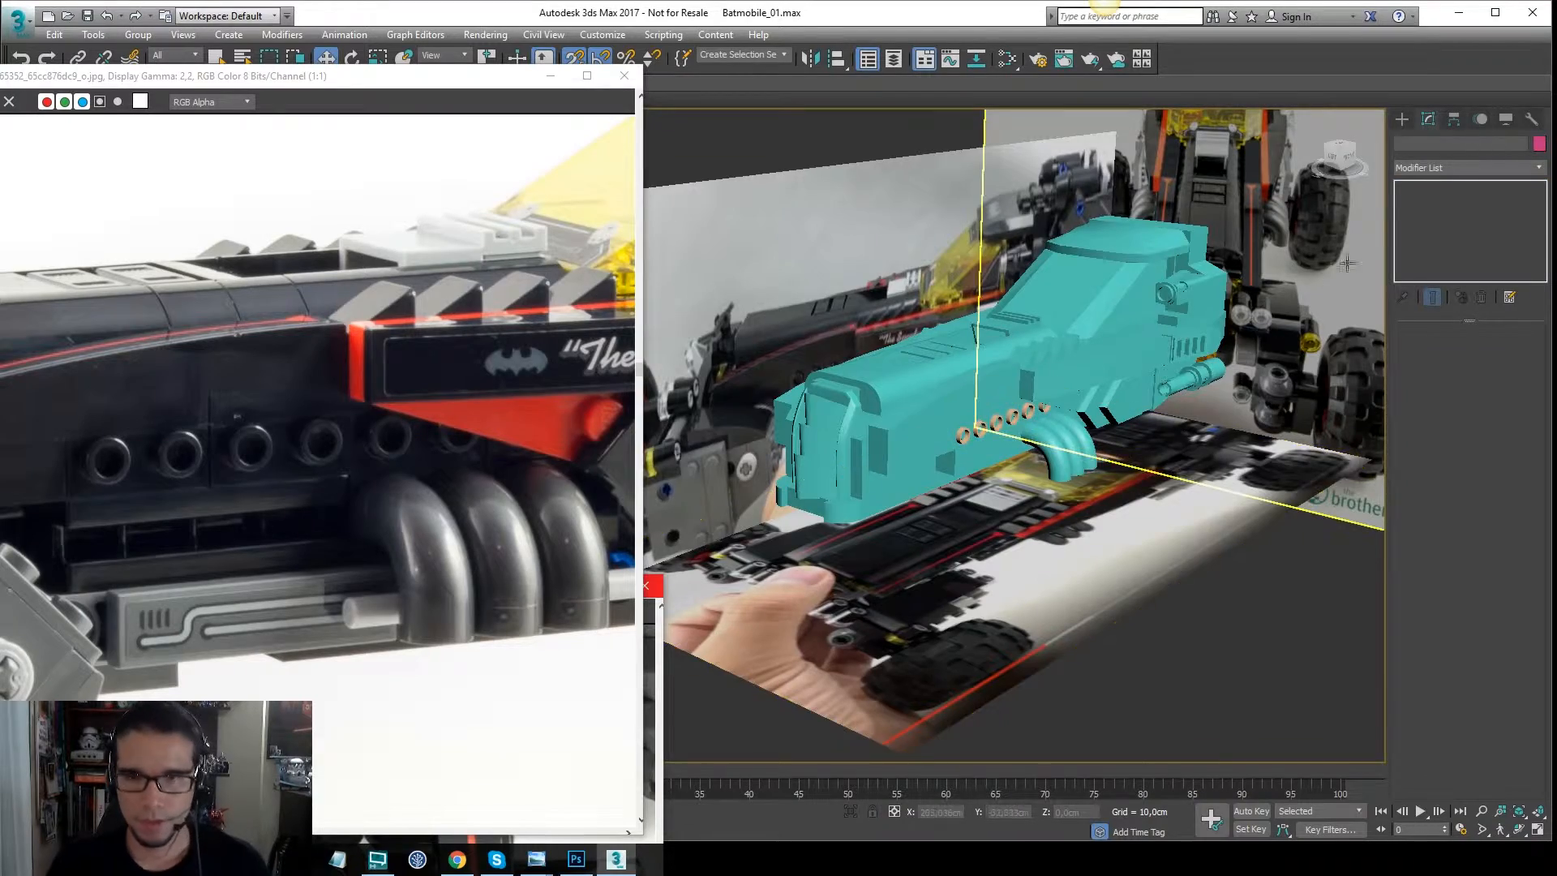
{"action": "left_click", "coordinate": [1539, 143]}
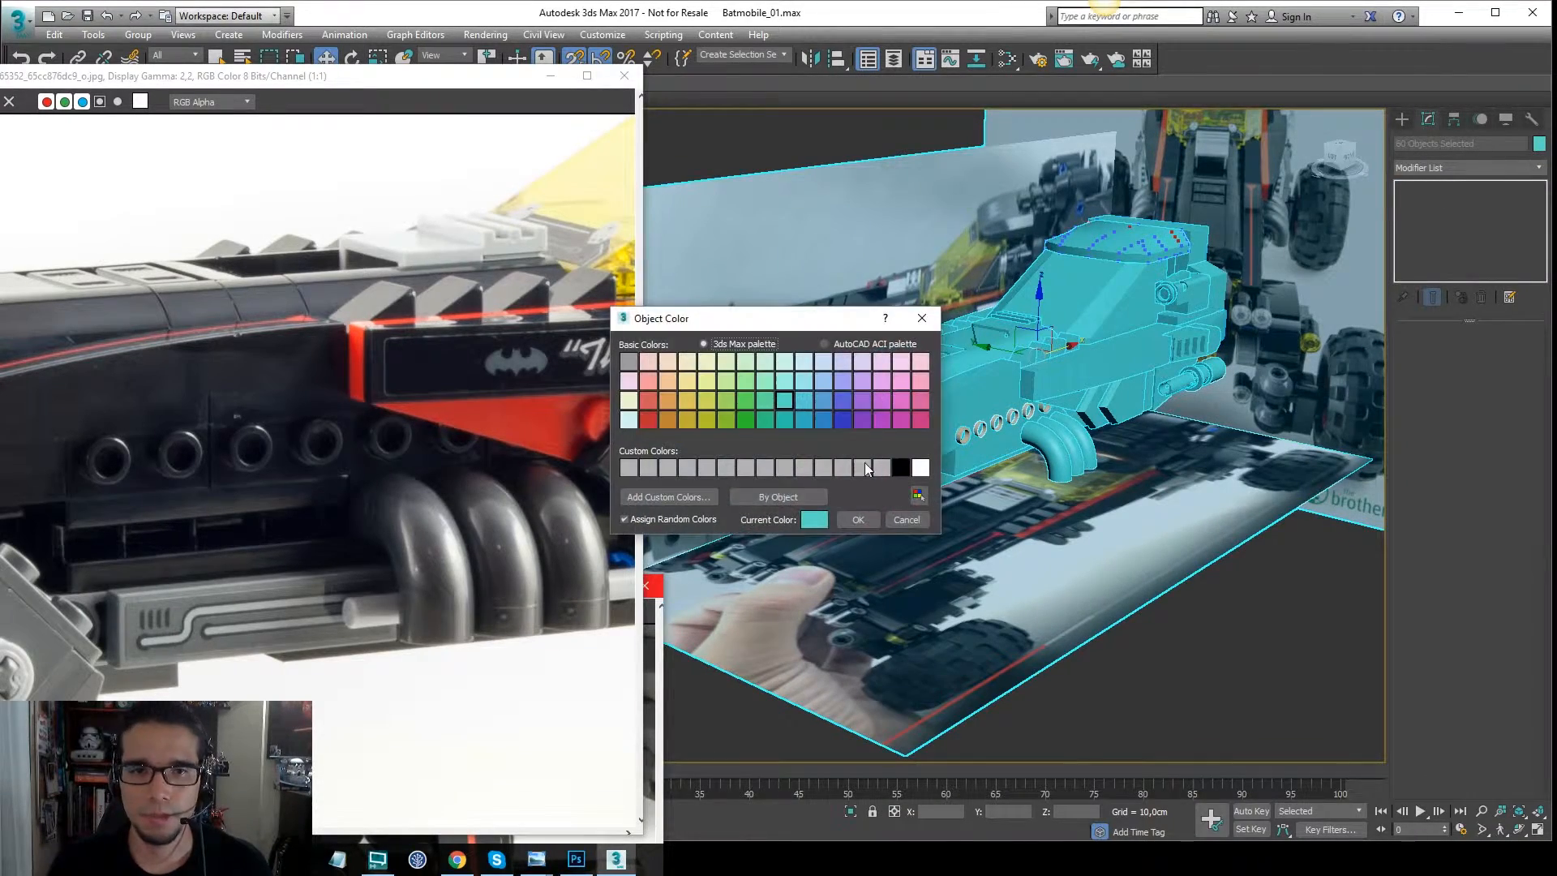
{"action": "left_click", "coordinate": [813, 521]}
{"action": "left_click", "coordinate": [894, 328]}
{"action": "left_click", "coordinate": [858, 519]}
{"action": "left_click", "coordinate": [1232, 598]}
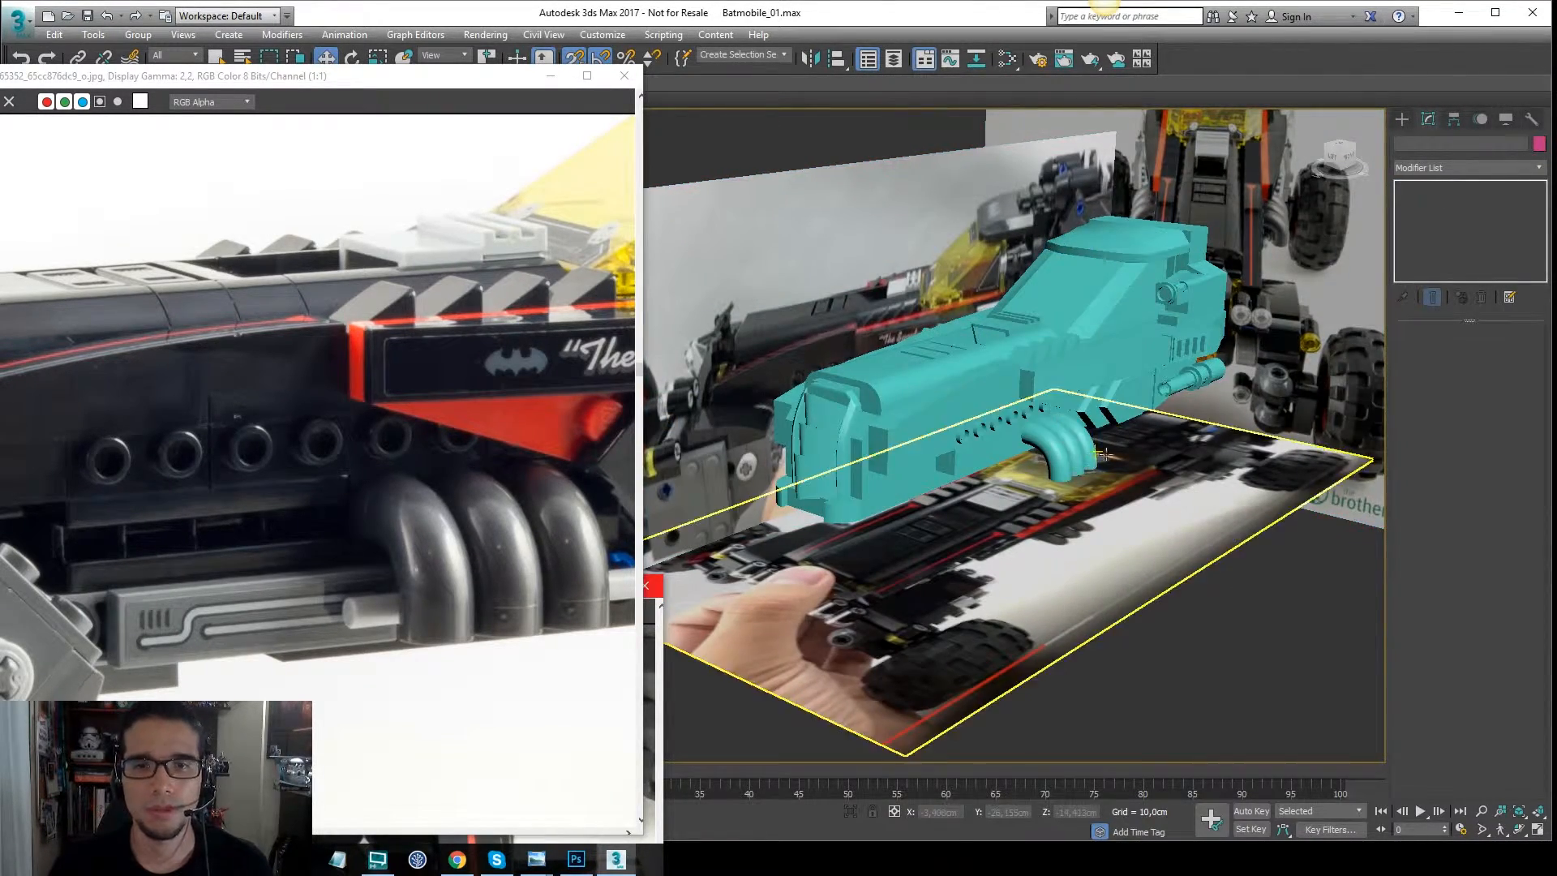
Compare the lower side of the model with the reference photo, from the front wheel arm past the exhaust pipes to the rear black rod.
{"action": "middle_click_drag", "start_coordinate": [1099, 478], "coordinate": [1052, 425], "text": "alt"}
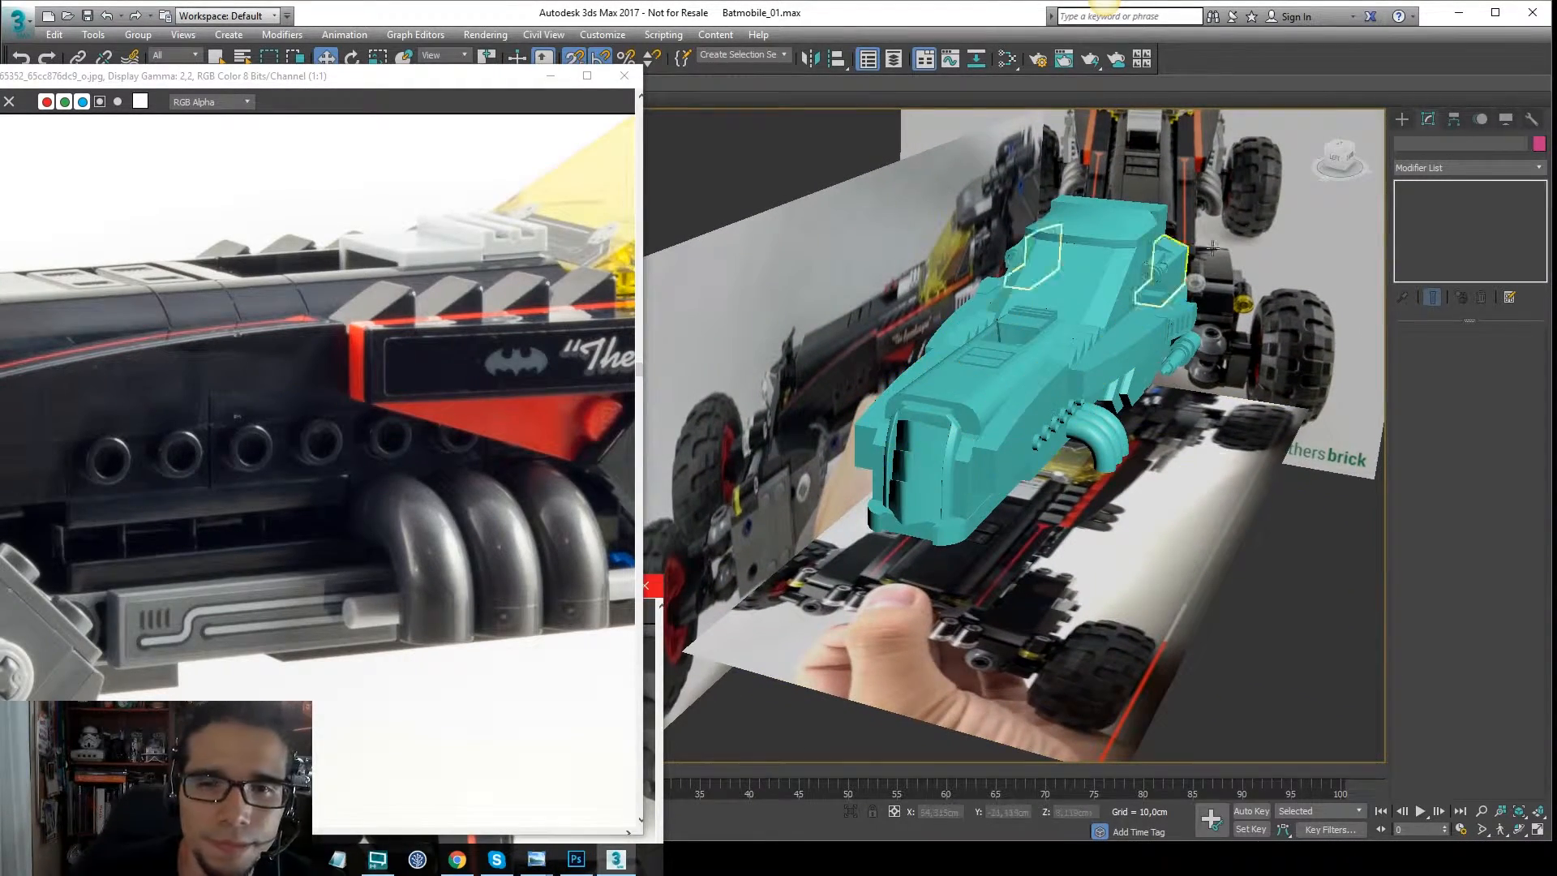
{"action": "middle_click_drag", "start_coordinate": [1060, 511], "coordinate": [1117, 465]}
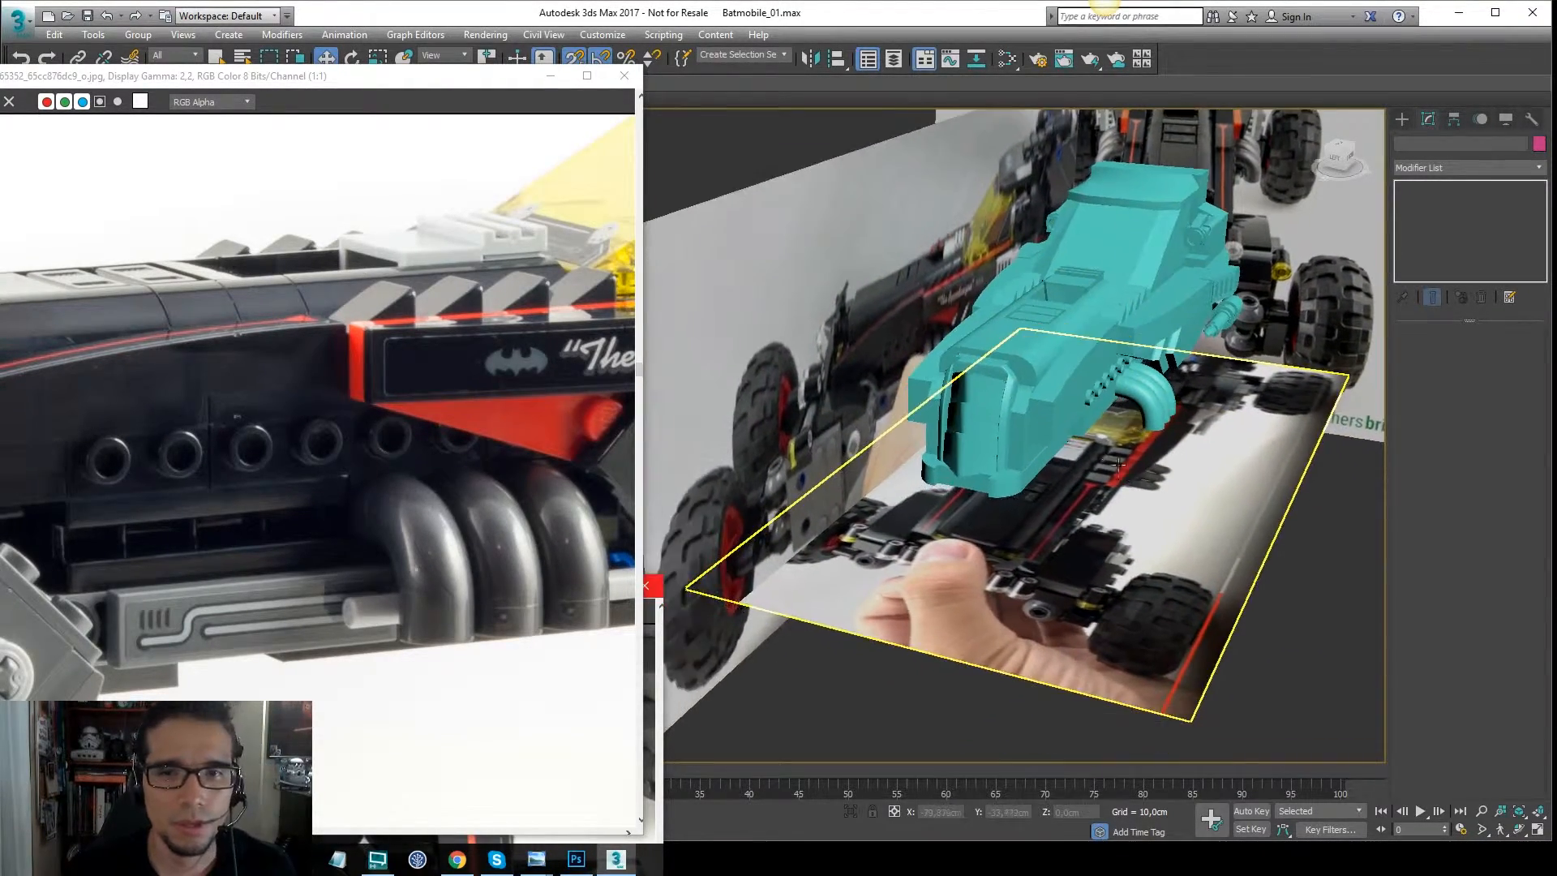
{"action": "middle_click_drag", "start_coordinate": [202, 462], "coordinate": [302, 415]}
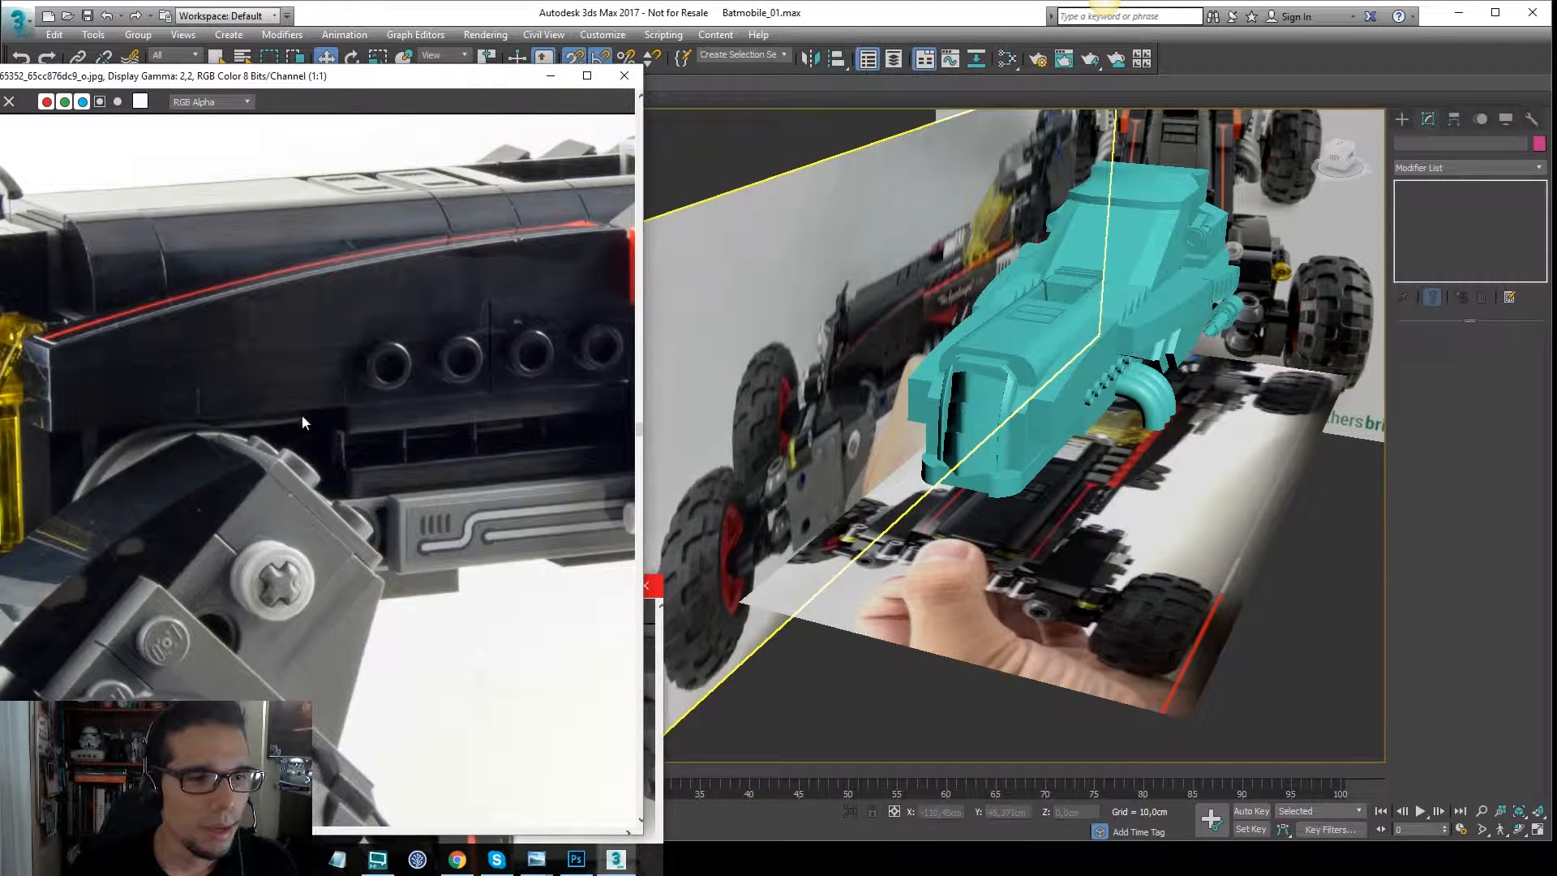
{"action": "middle_click_drag", "start_coordinate": [444, 434], "coordinate": [422, 435]}
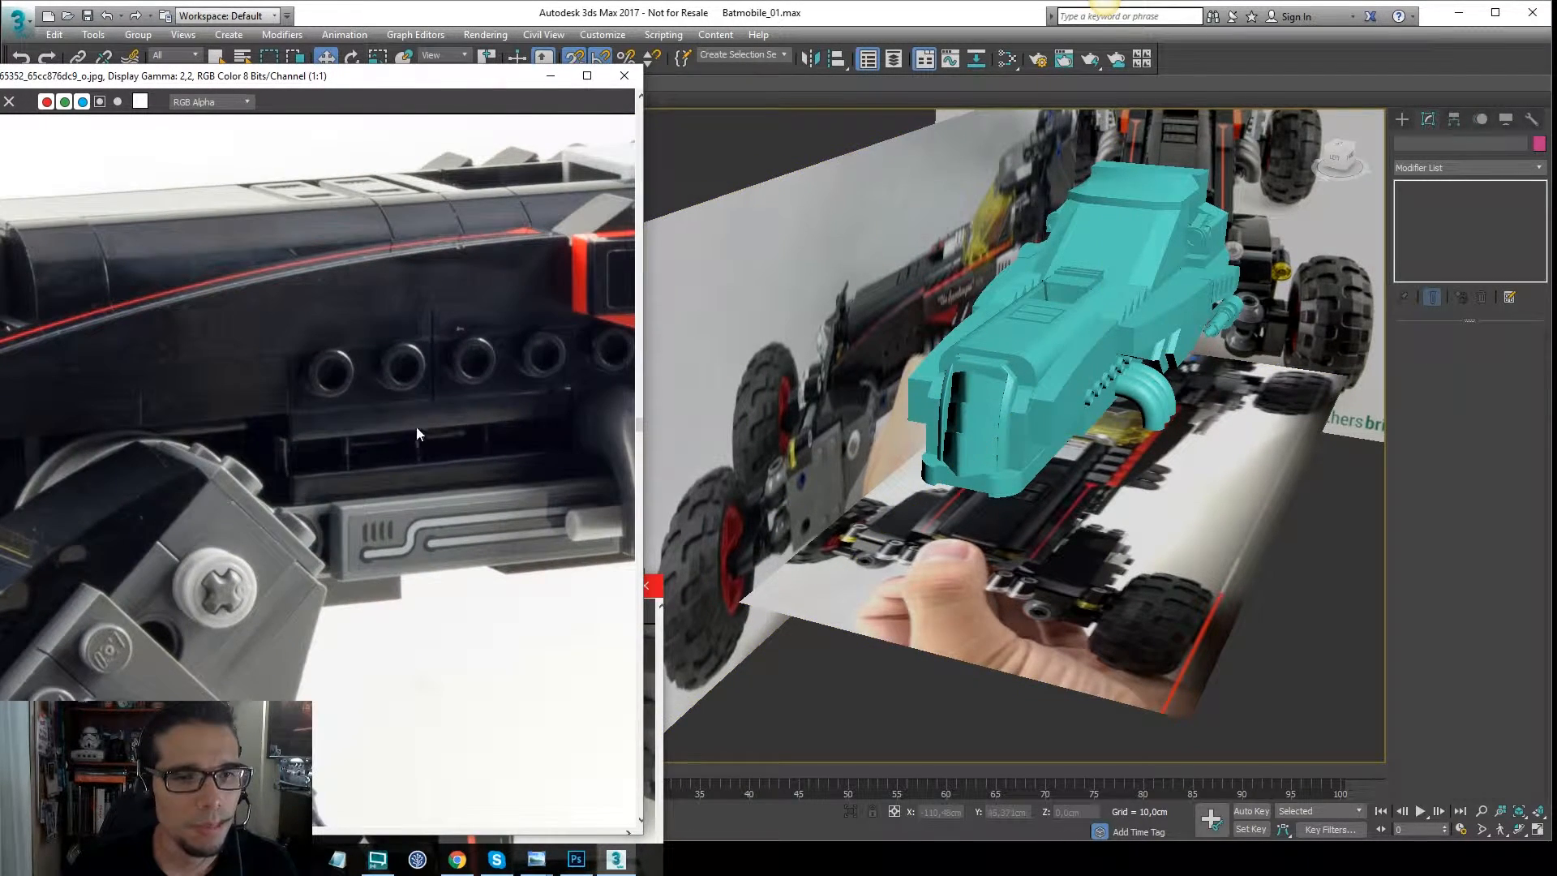
{"action": "middle_click_drag", "start_coordinate": [1139, 431], "coordinate": [1046, 399], "text": "alt"}
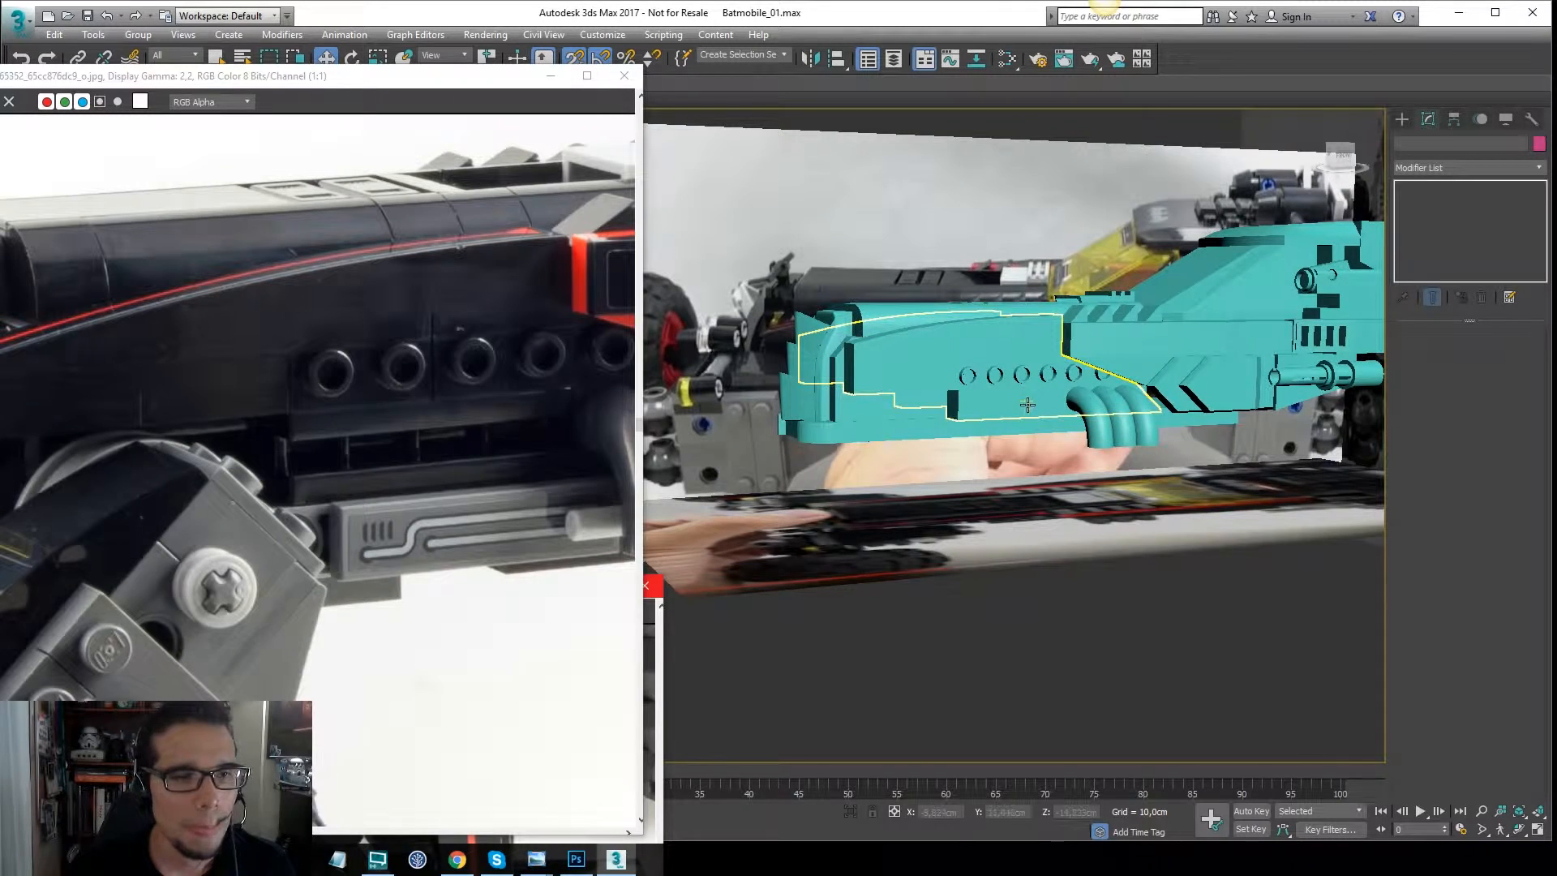
{"action": "key", "text": "F4"}
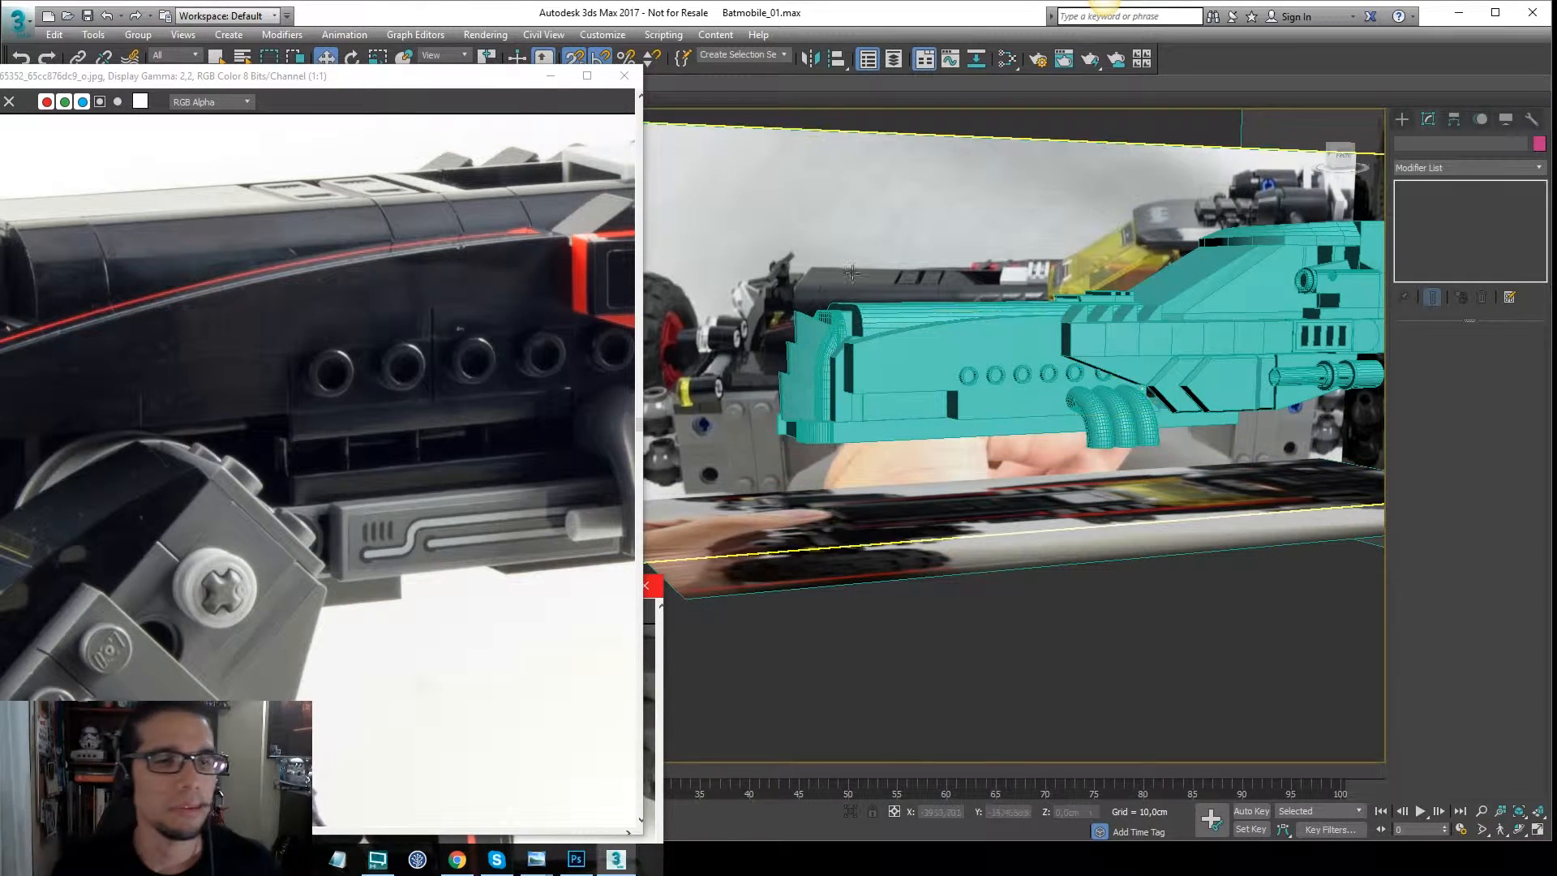
{"action": "left_click", "coordinate": [1022, 424]}
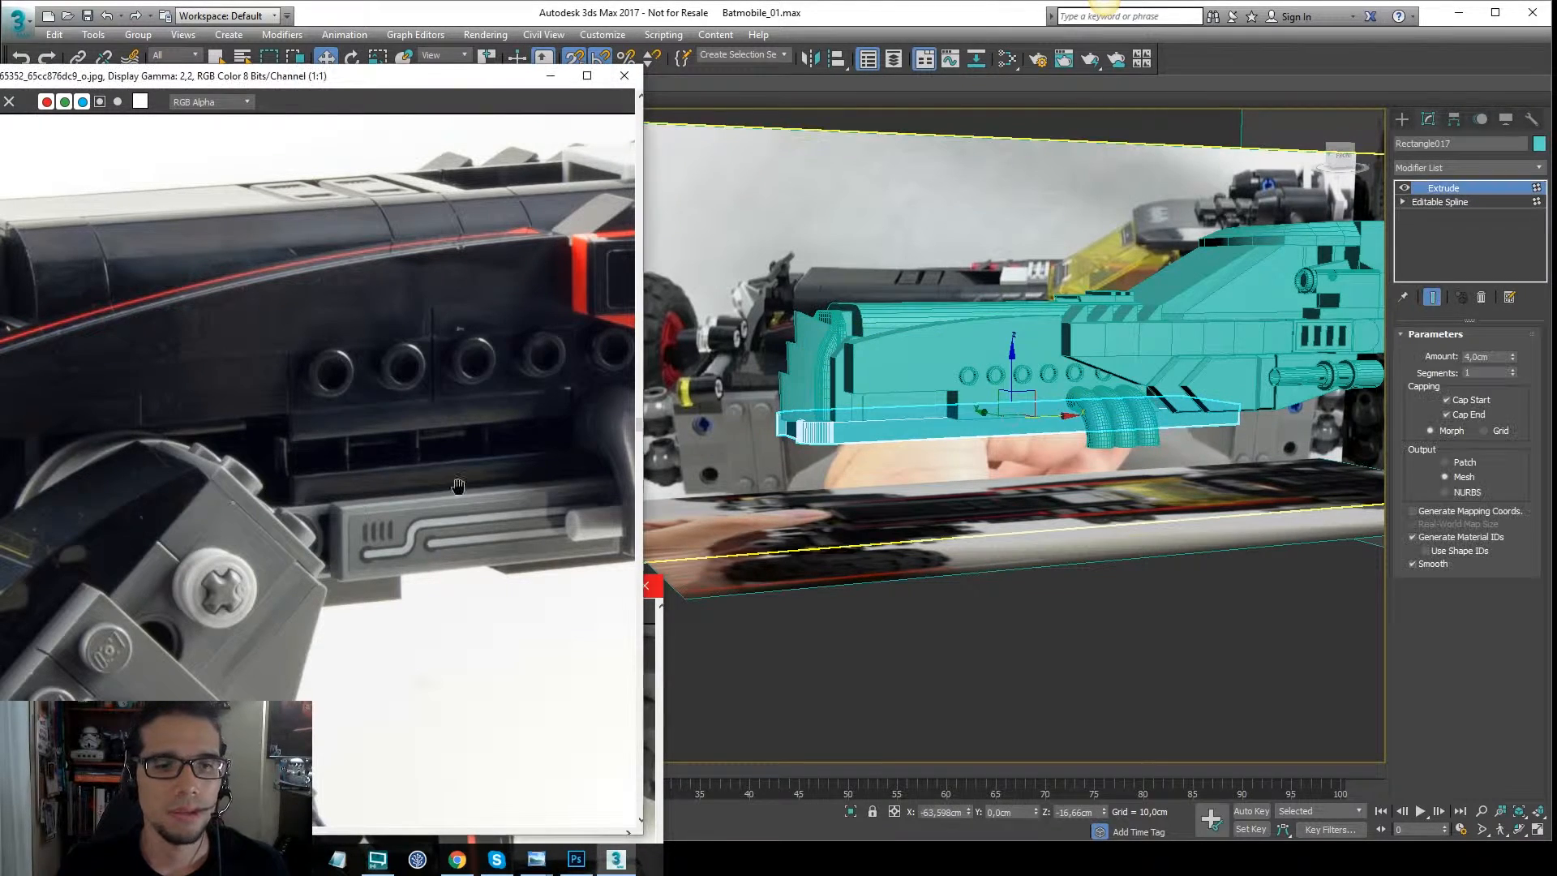
{"action": "middle_click_drag", "start_coordinate": [552, 489], "coordinate": [280, 437]}
{"action": "scroll", "coordinate": [319, 446], "scroll_direction": "down", "scroll_amount": 2}
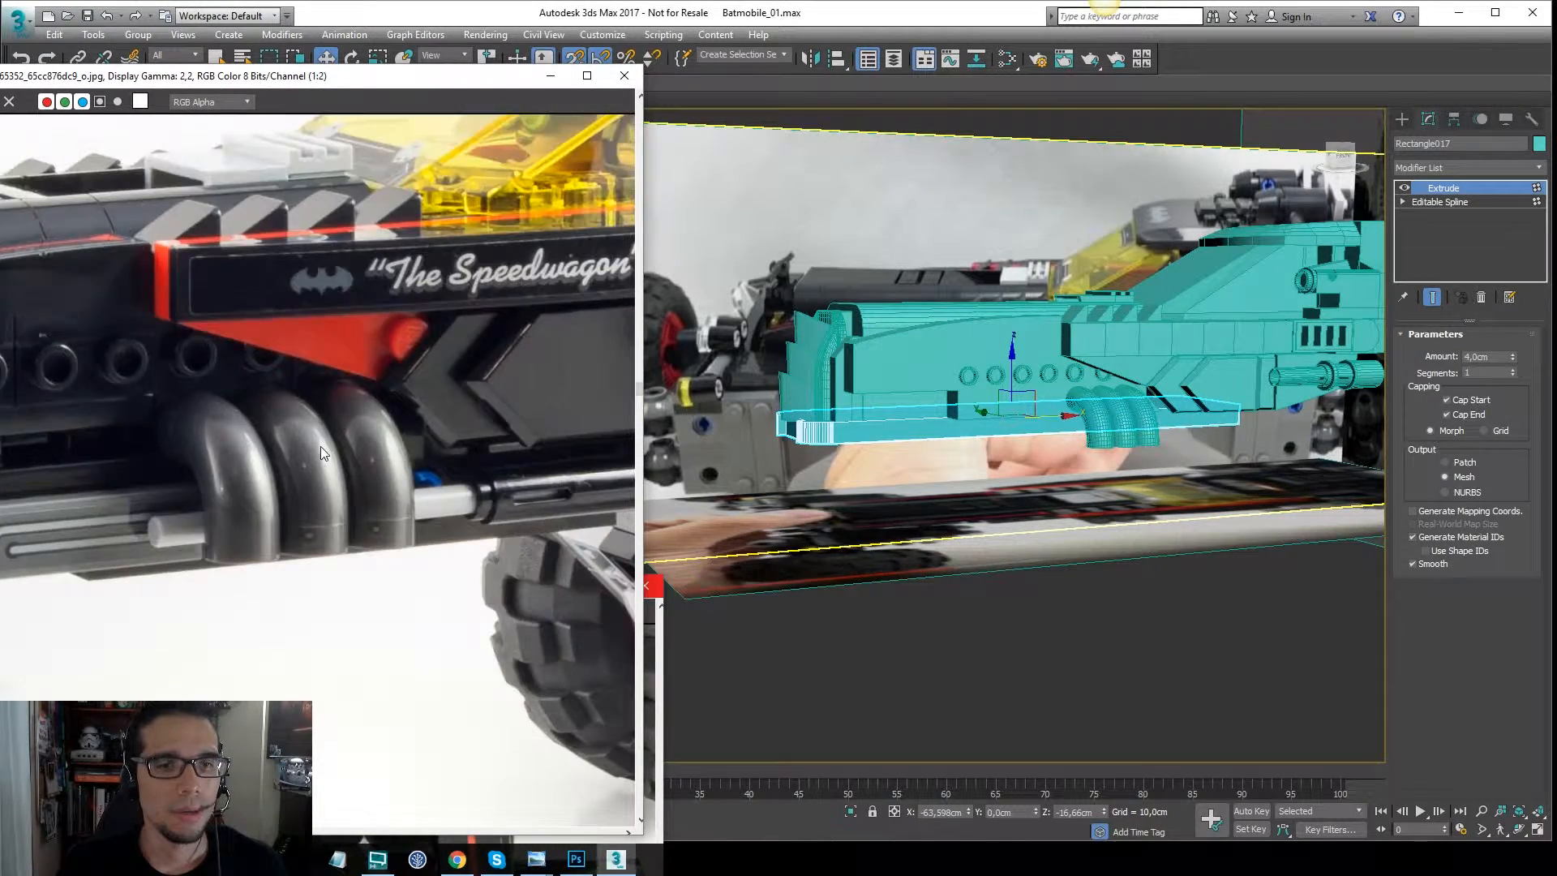
{"action": "scroll", "coordinate": [223, 483], "scroll_direction": "up", "scroll_amount": 2}
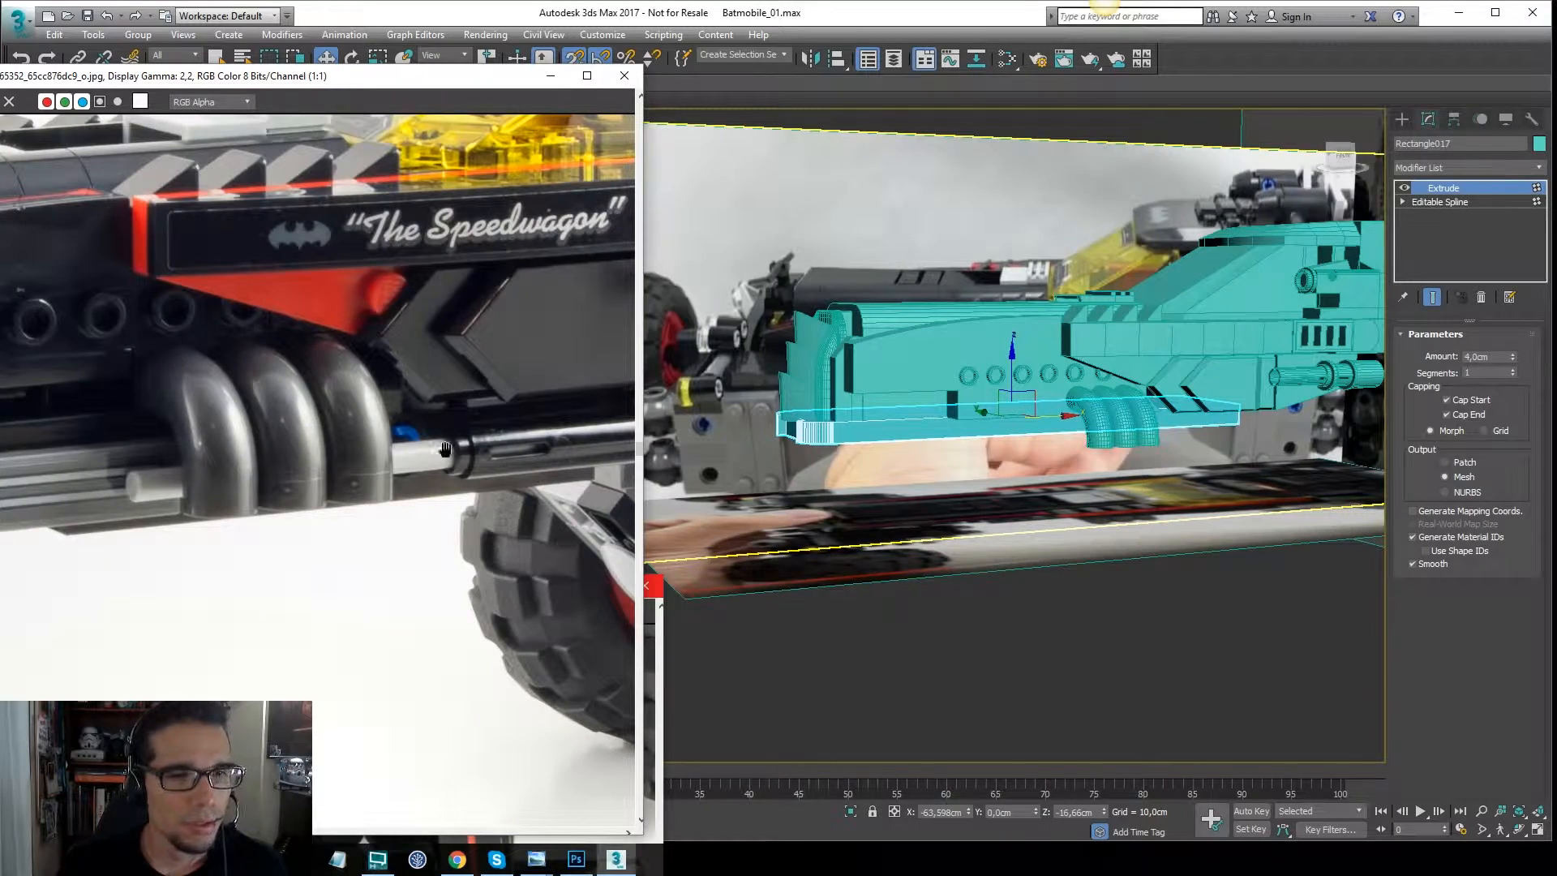
{"action": "middle_click_drag", "start_coordinate": [482, 439], "coordinate": [288, 460]}
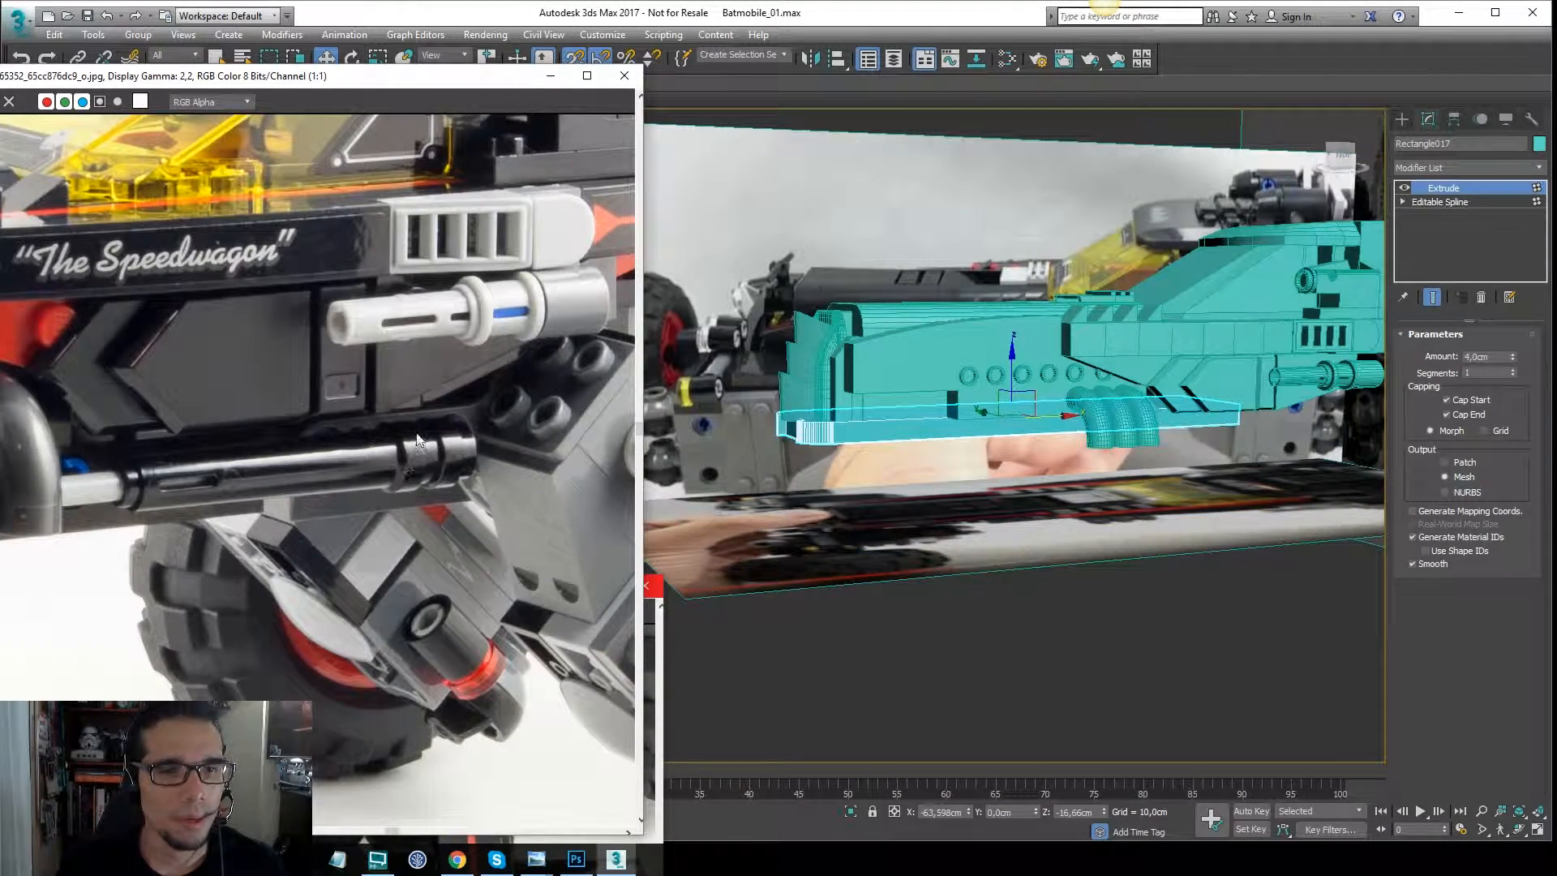
{"action": "middle_click_drag", "start_coordinate": [1257, 441], "coordinate": [1126, 428]}
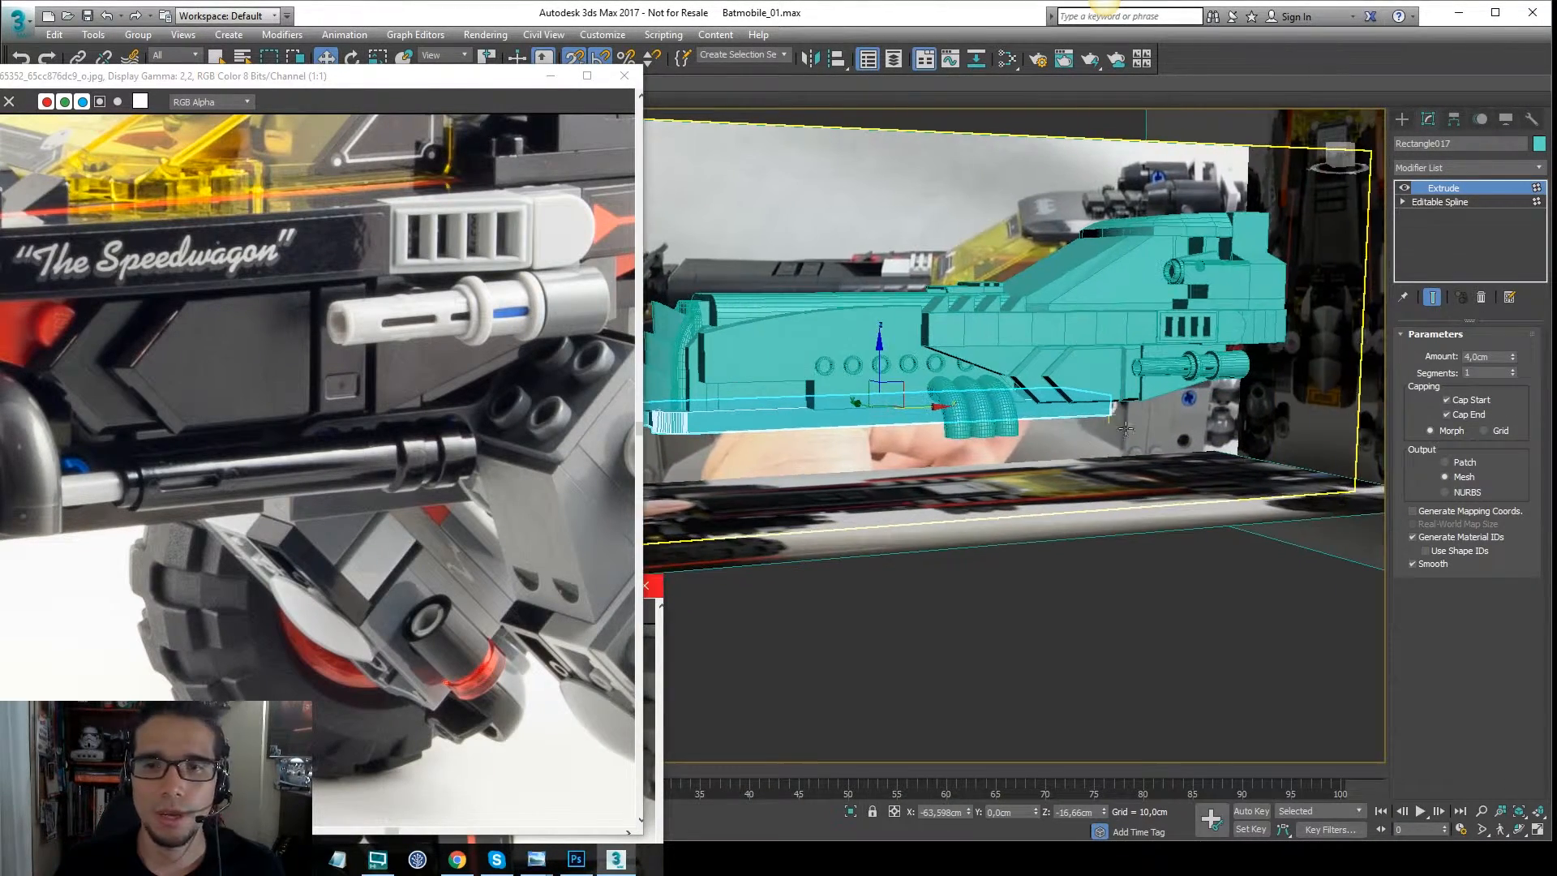
Clone the side gun's rear cylinder as an independent copy below the body in the left view, and delete the copy's Symmetry modifier.
{"action": "left_click", "coordinate": [1222, 375]}
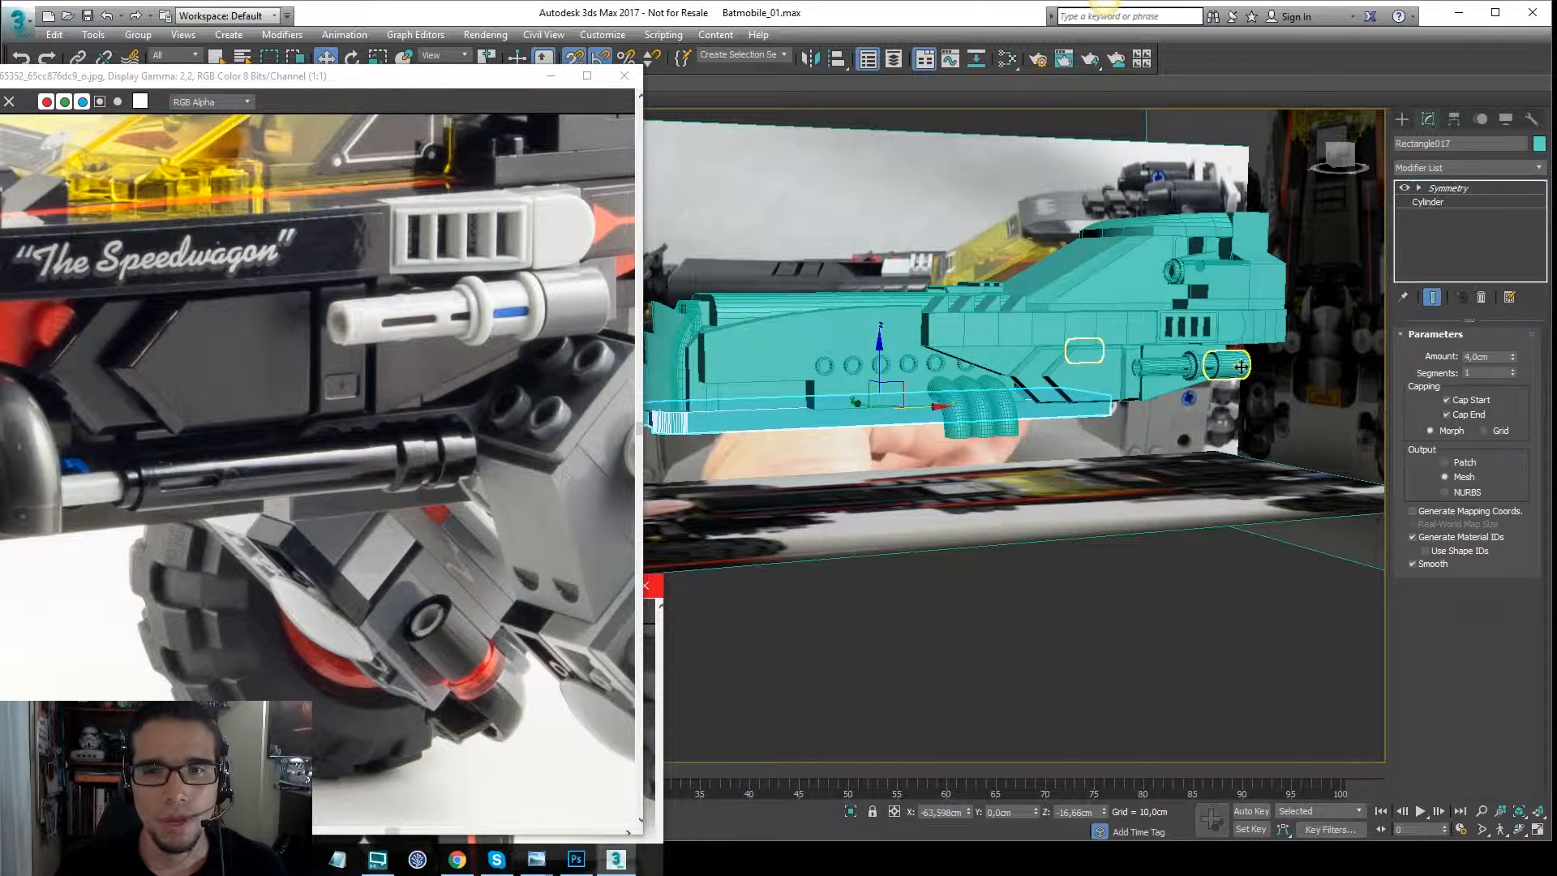
{"action": "key", "text": "z"}
{"action": "key", "text": "z"}
{"action": "key", "text": "l"}
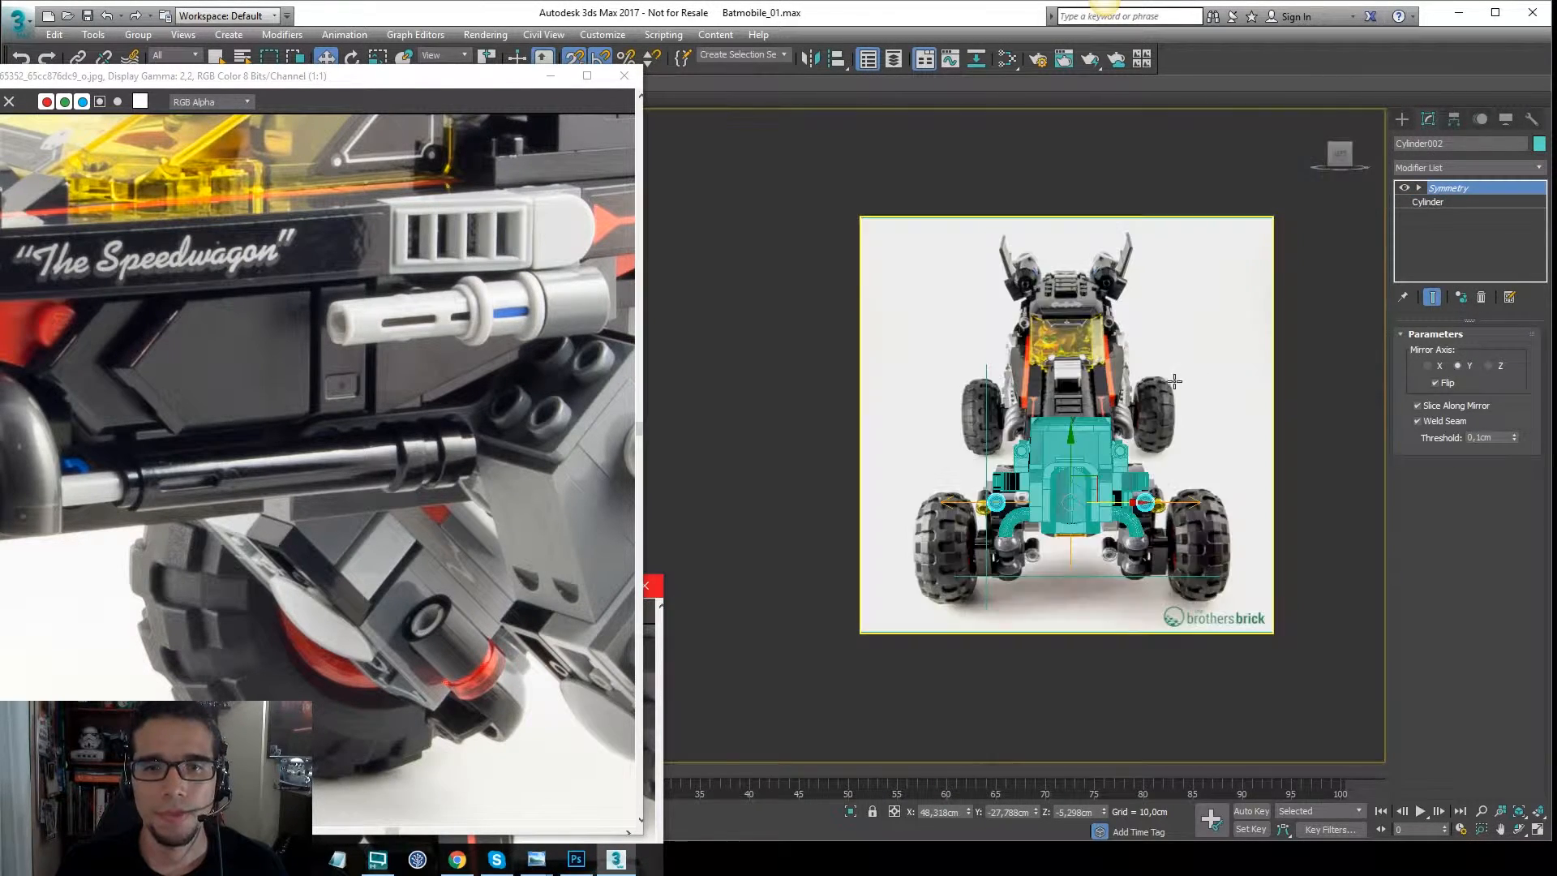
{"action": "middle_click_drag", "start_coordinate": [1181, 456], "coordinate": [1199, 398]}
{"action": "scroll", "coordinate": [1199, 399], "scroll_direction": "up", "scroll_amount": 5}
{"action": "key", "text": "F3"}
{"action": "scroll", "coordinate": [1201, 402], "scroll_direction": "up", "scroll_amount": 2}
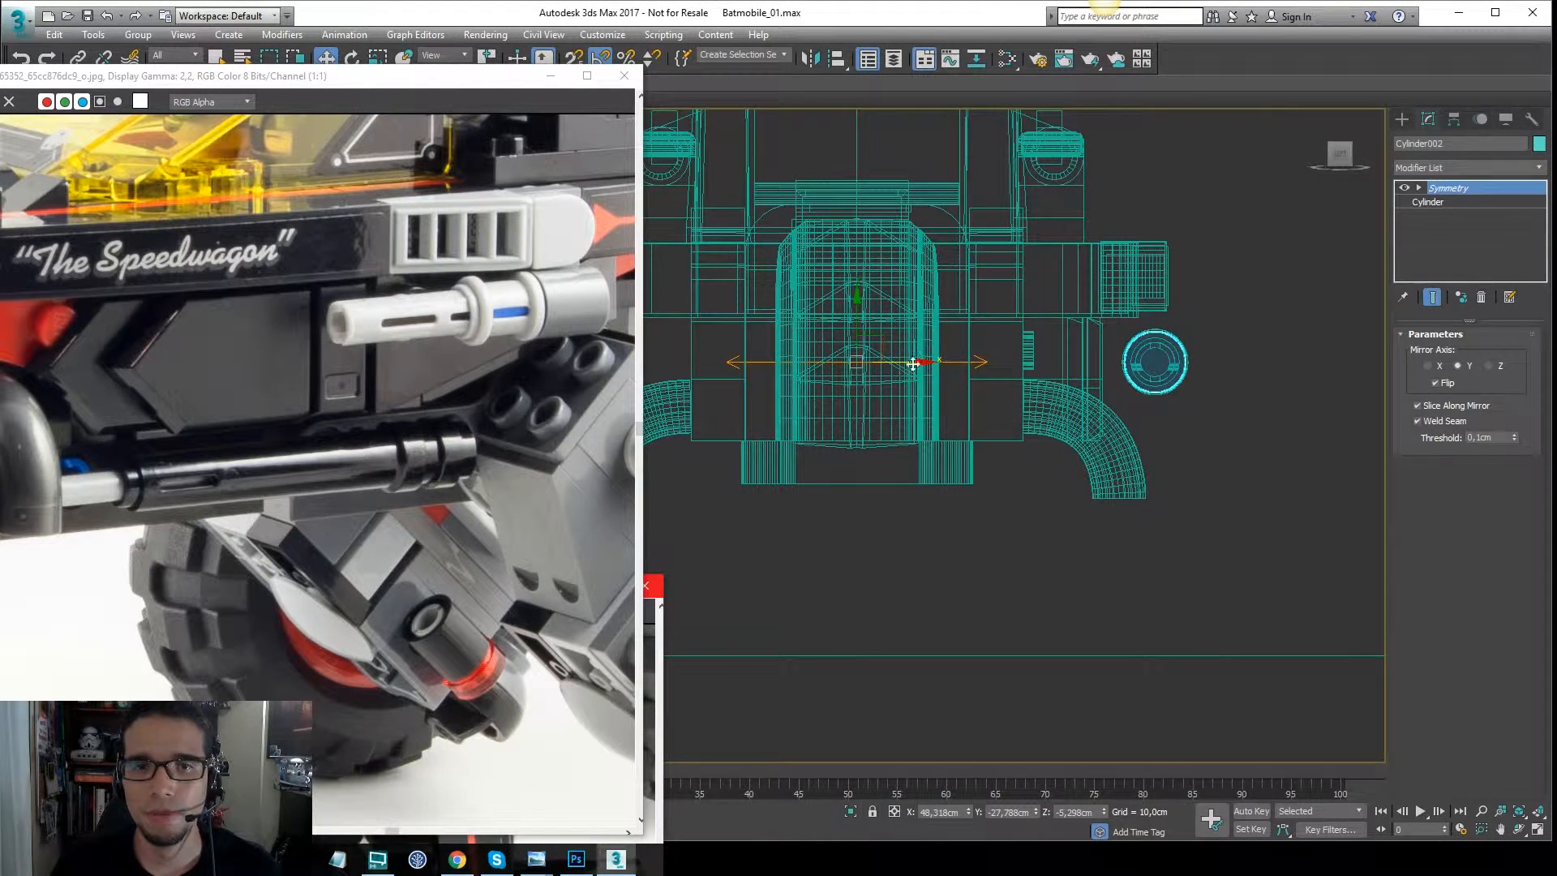
{"action": "mouse_move", "coordinate": [913, 364]}
{"action": "left_mouse_down", "text": "shift"}
{"action": "mouse_move", "coordinate": [905, 409]}
{"action": "mouse_move", "coordinate": [804, 541]}
{"action": "left_mouse_up", "text": "shift"}
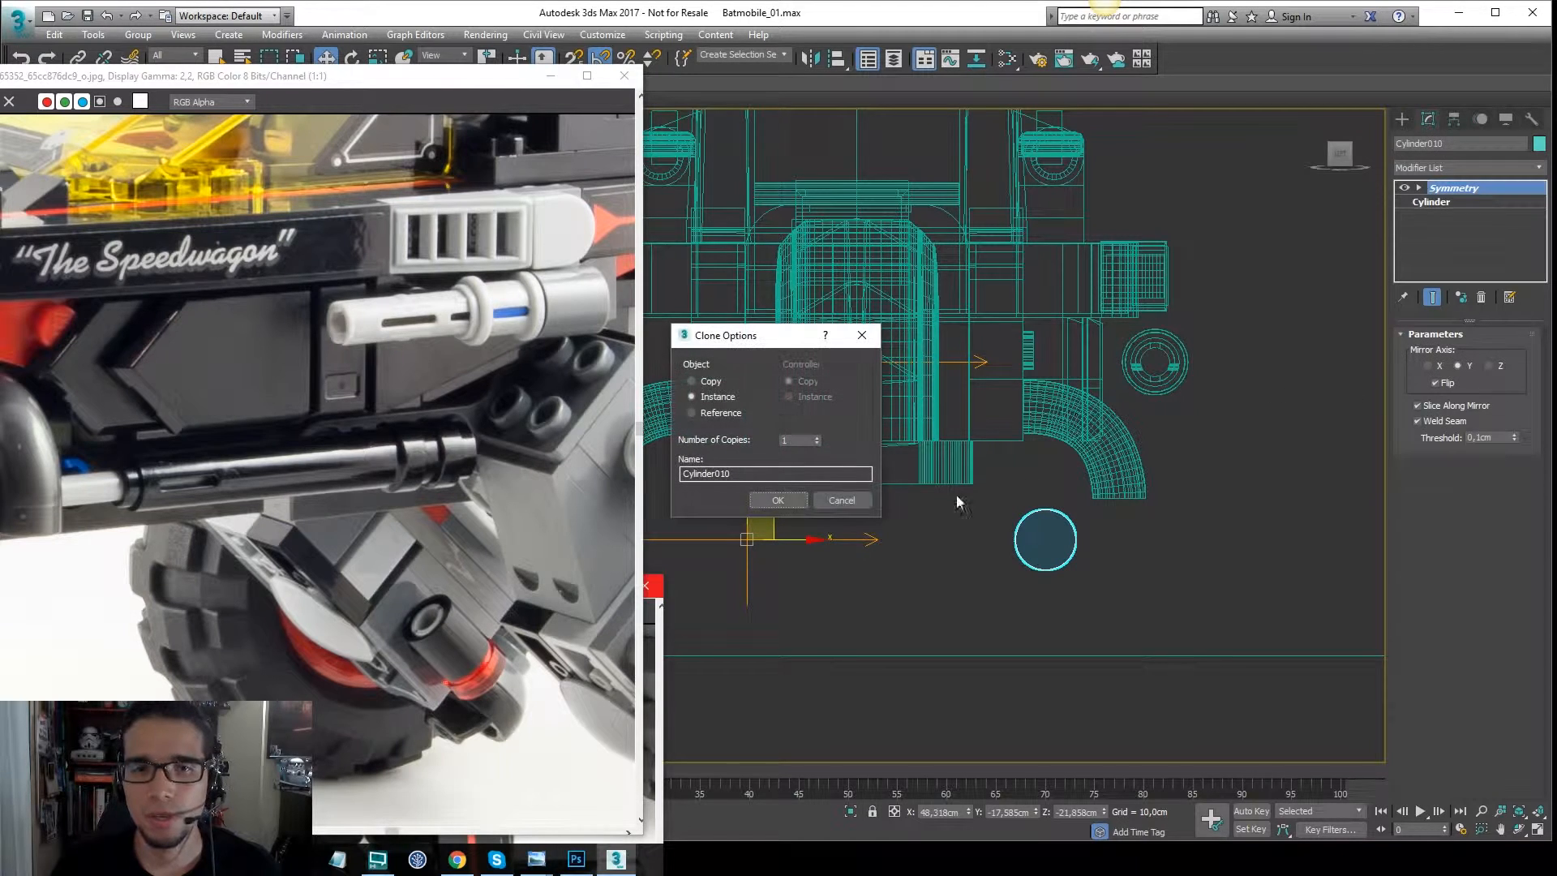
{"action": "left_click", "coordinate": [692, 381]}
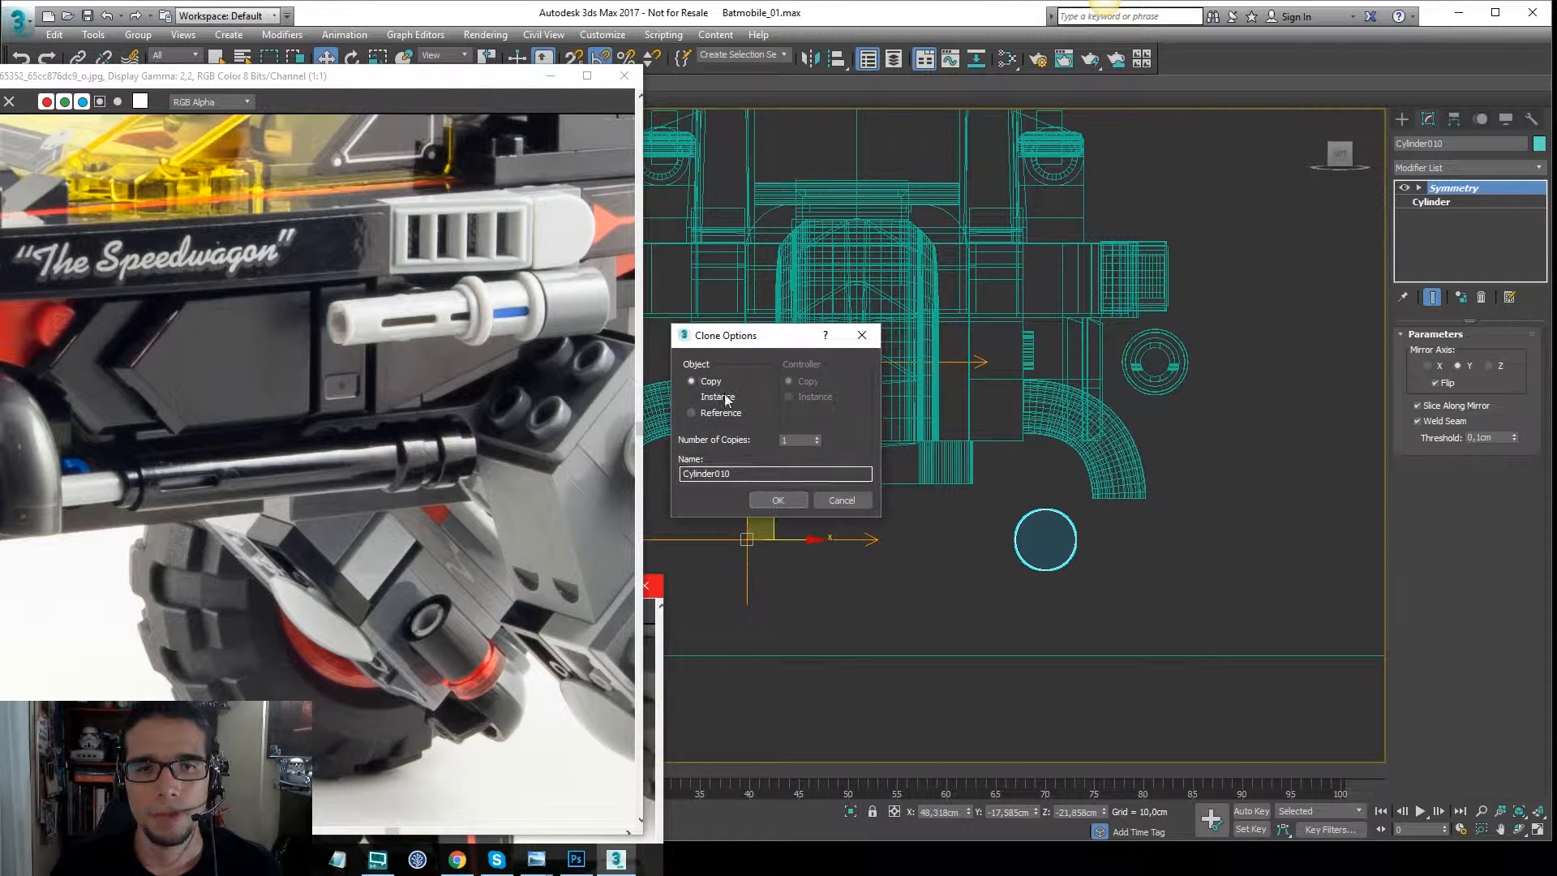
{"action": "left_click", "coordinate": [778, 500]}
{"action": "left_click", "coordinate": [1484, 300]}
Move the copied cylinder up over the inner end of the curved exhaust pipe in the left view.
{"action": "middle_click_drag", "start_coordinate": [1126, 455], "coordinate": [1102, 396]}
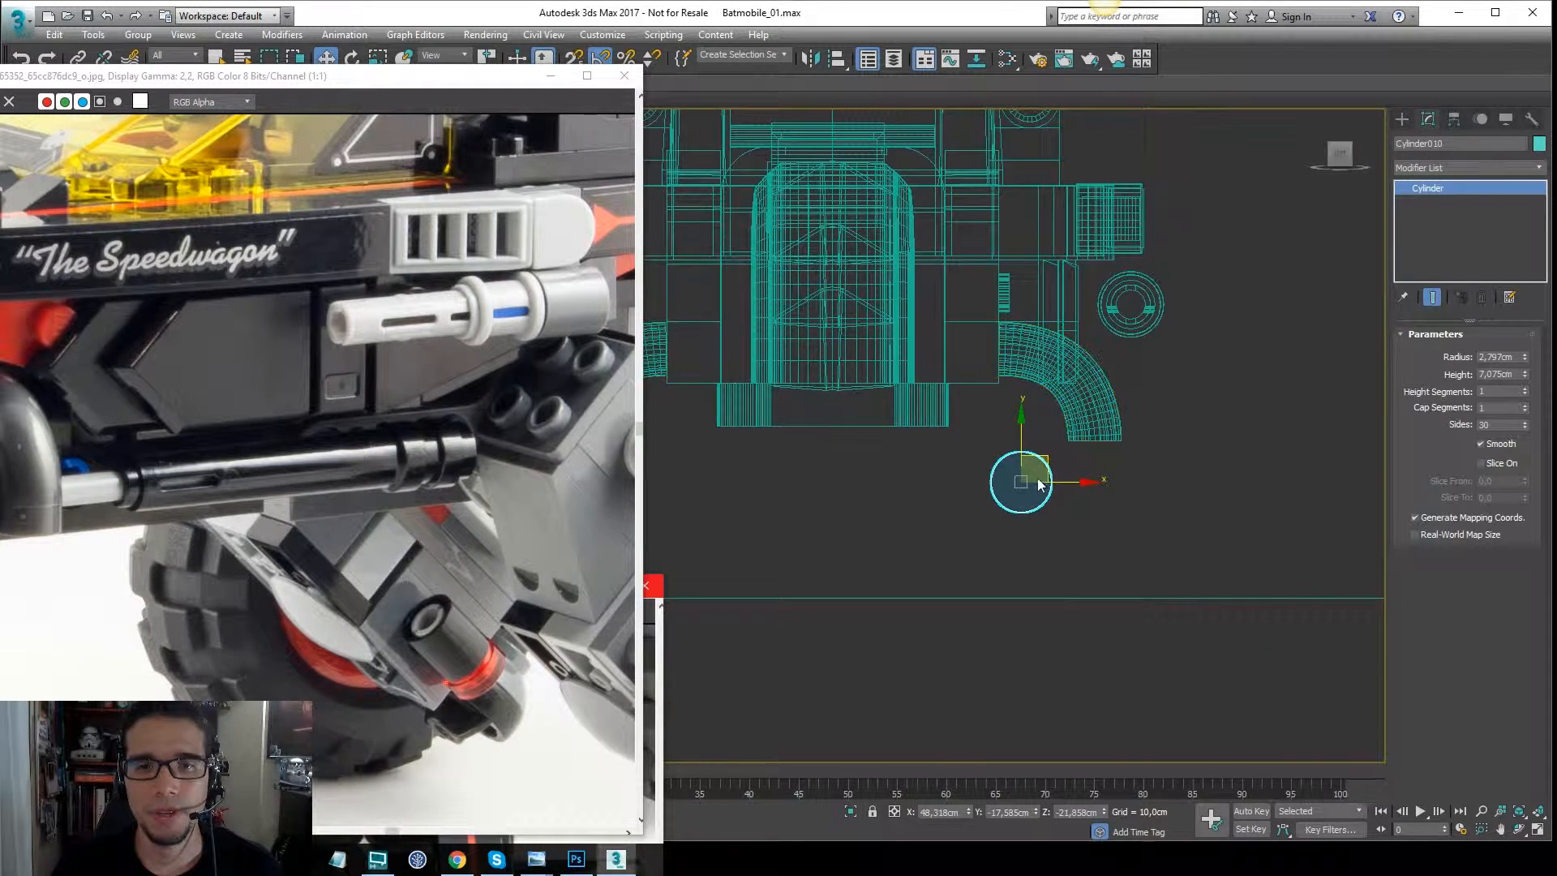
{"action": "key", "text": "F3"}
{"action": "key", "text": "F3"}
{"action": "mouse_move", "coordinate": [1050, 462]}
{"action": "left_mouse_down"}
{"action": "mouse_move", "coordinate": [1051, 343]}
{"action": "mouse_move", "coordinate": [1014, 327]}
{"action": "mouse_move", "coordinate": [1077, 334]}
{"action": "left_mouse_up"}
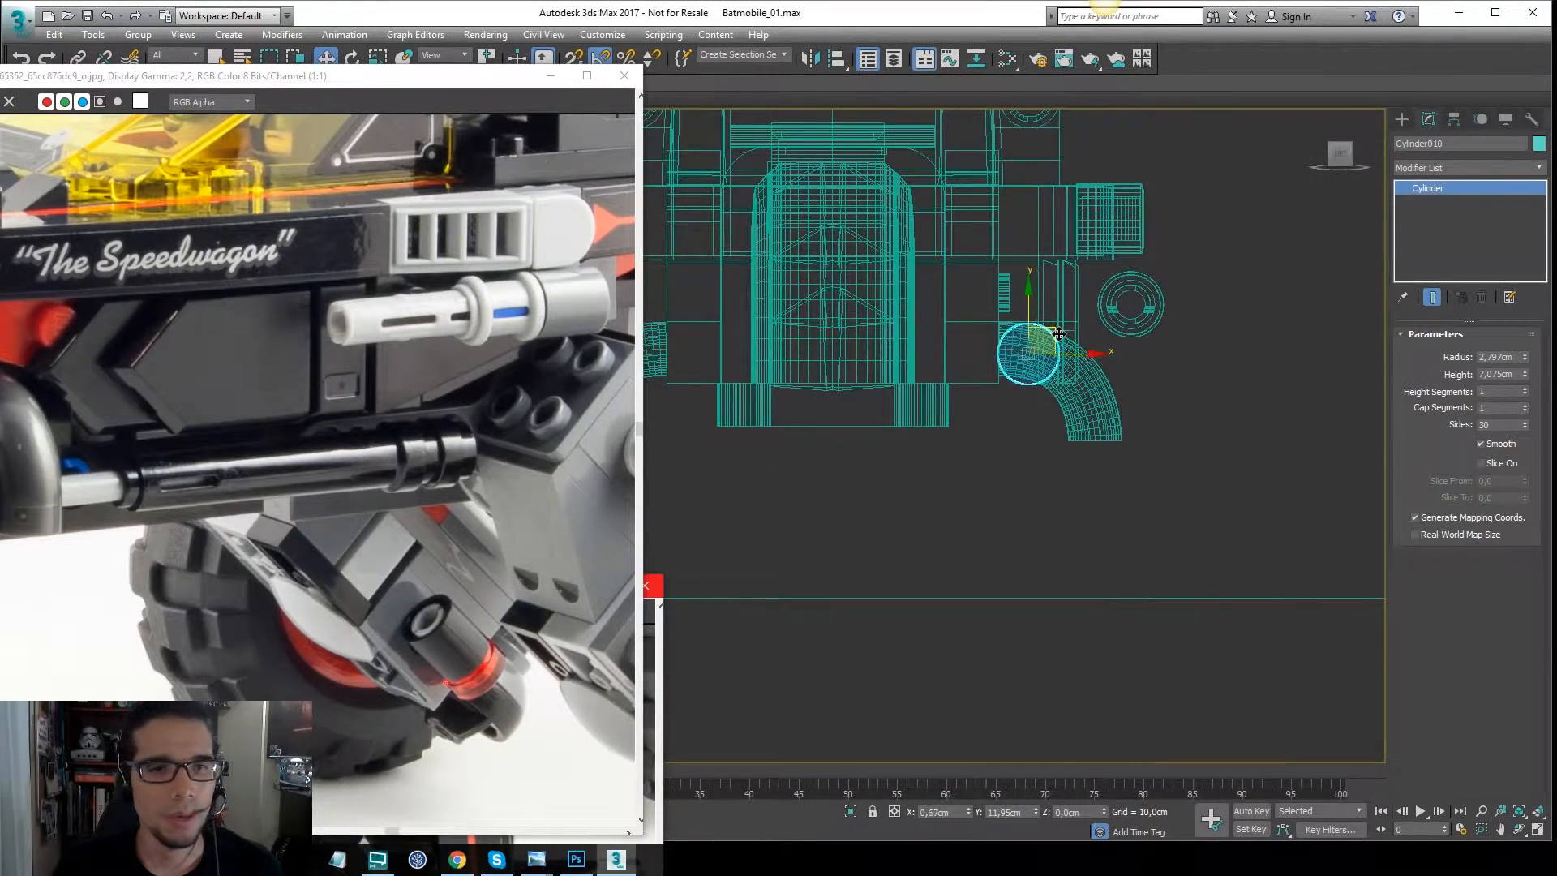
{"action": "key", "text": "F3"}
{"action": "mouse_move", "coordinate": [1077, 334]}
{"action": "middle_mouse_down", "text": "alt"}
{"action": "mouse_move", "coordinate": [1003, 330]}
{"action": "mouse_move", "coordinate": [1199, 377]}
{"action": "mouse_move", "coordinate": [1265, 414]}
{"action": "mouse_move", "coordinate": [1301, 395]}
{"action": "middle_mouse_up", "text": "alt"}
Reposition the copied cylinder against the outer side of the body's bottom plate in the left view.
{"action": "key", "text": "f"}
{"action": "key", "text": "F3"}
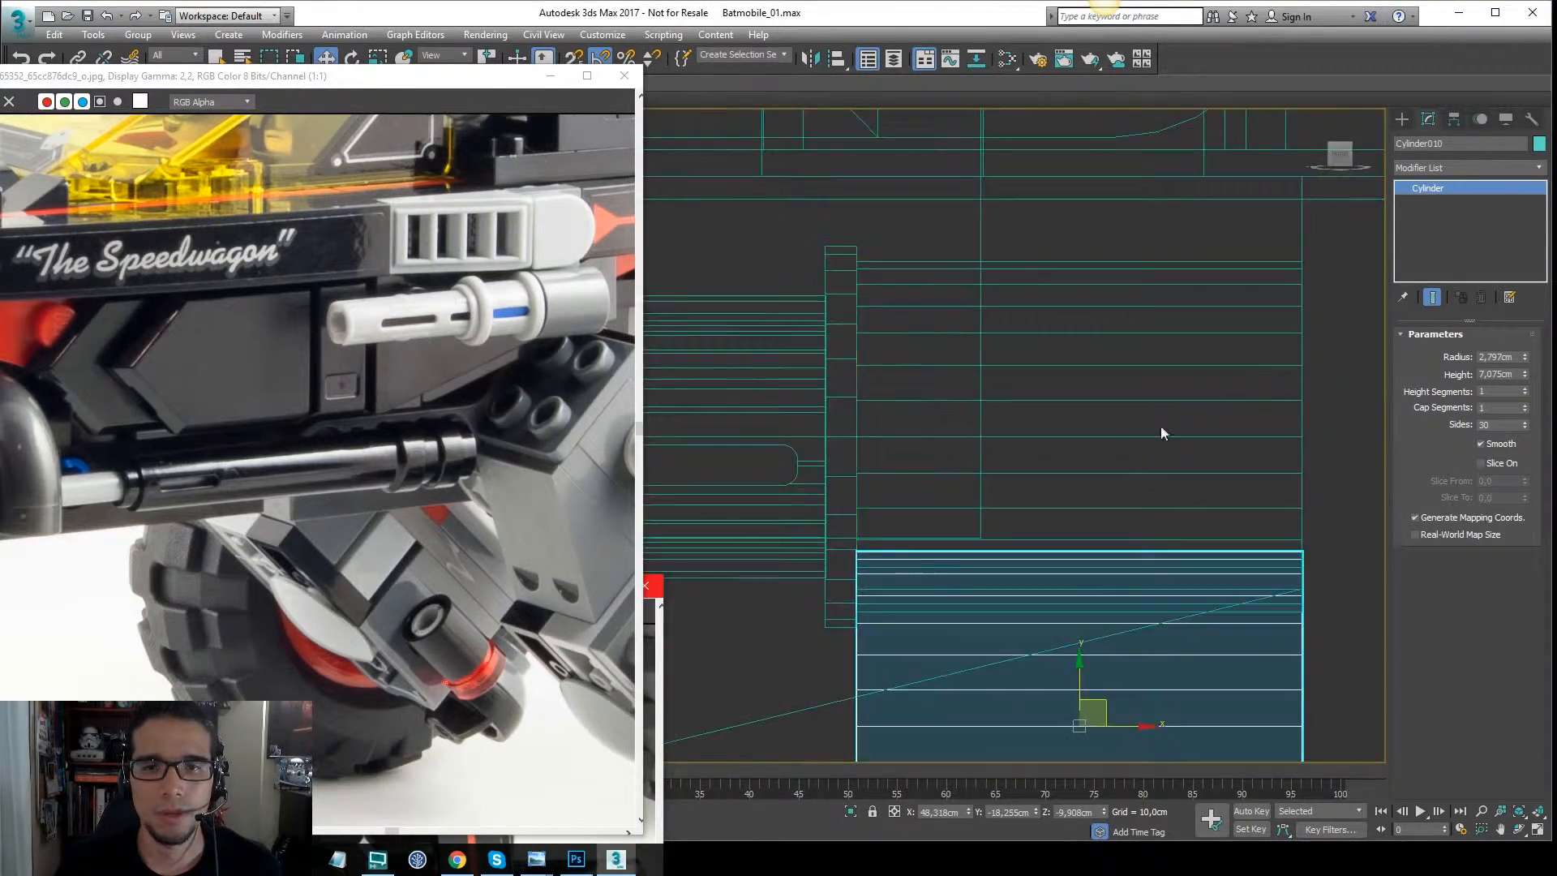
{"action": "scroll", "coordinate": [1160, 425], "scroll_direction": "down", "scroll_amount": 12}
{"action": "key", "text": "l"}
{"action": "middle_click_drag", "start_coordinate": [1123, 511], "coordinate": [1035, 322]}
{"action": "scroll", "coordinate": [1035, 323], "scroll_direction": "up", "scroll_amount": 9}
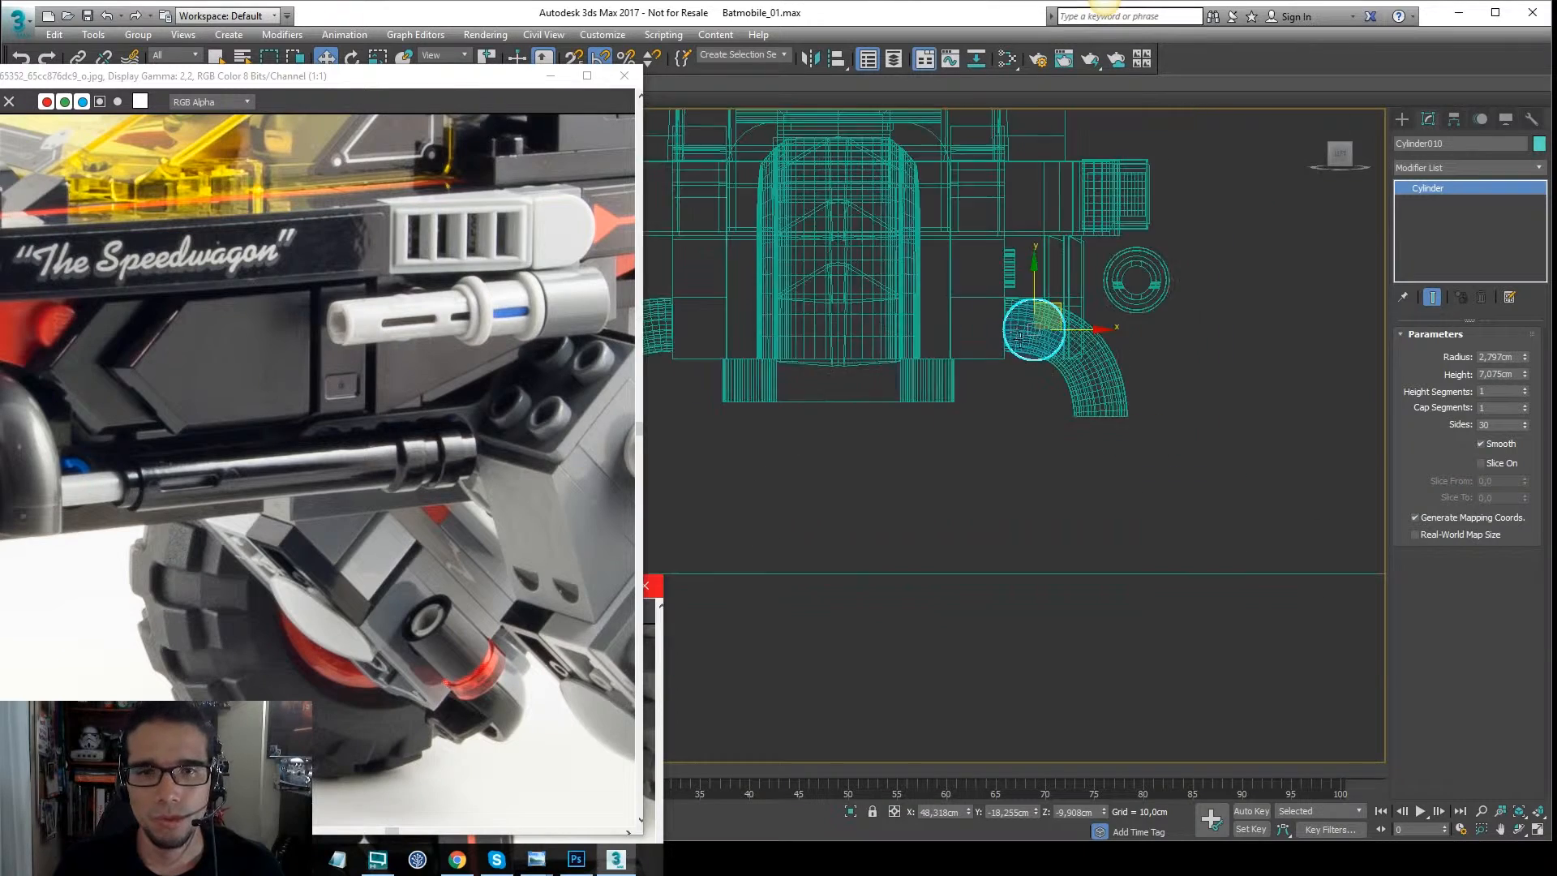
{"action": "left_click_drag", "start_coordinate": [1052, 323], "coordinate": [993, 384]}
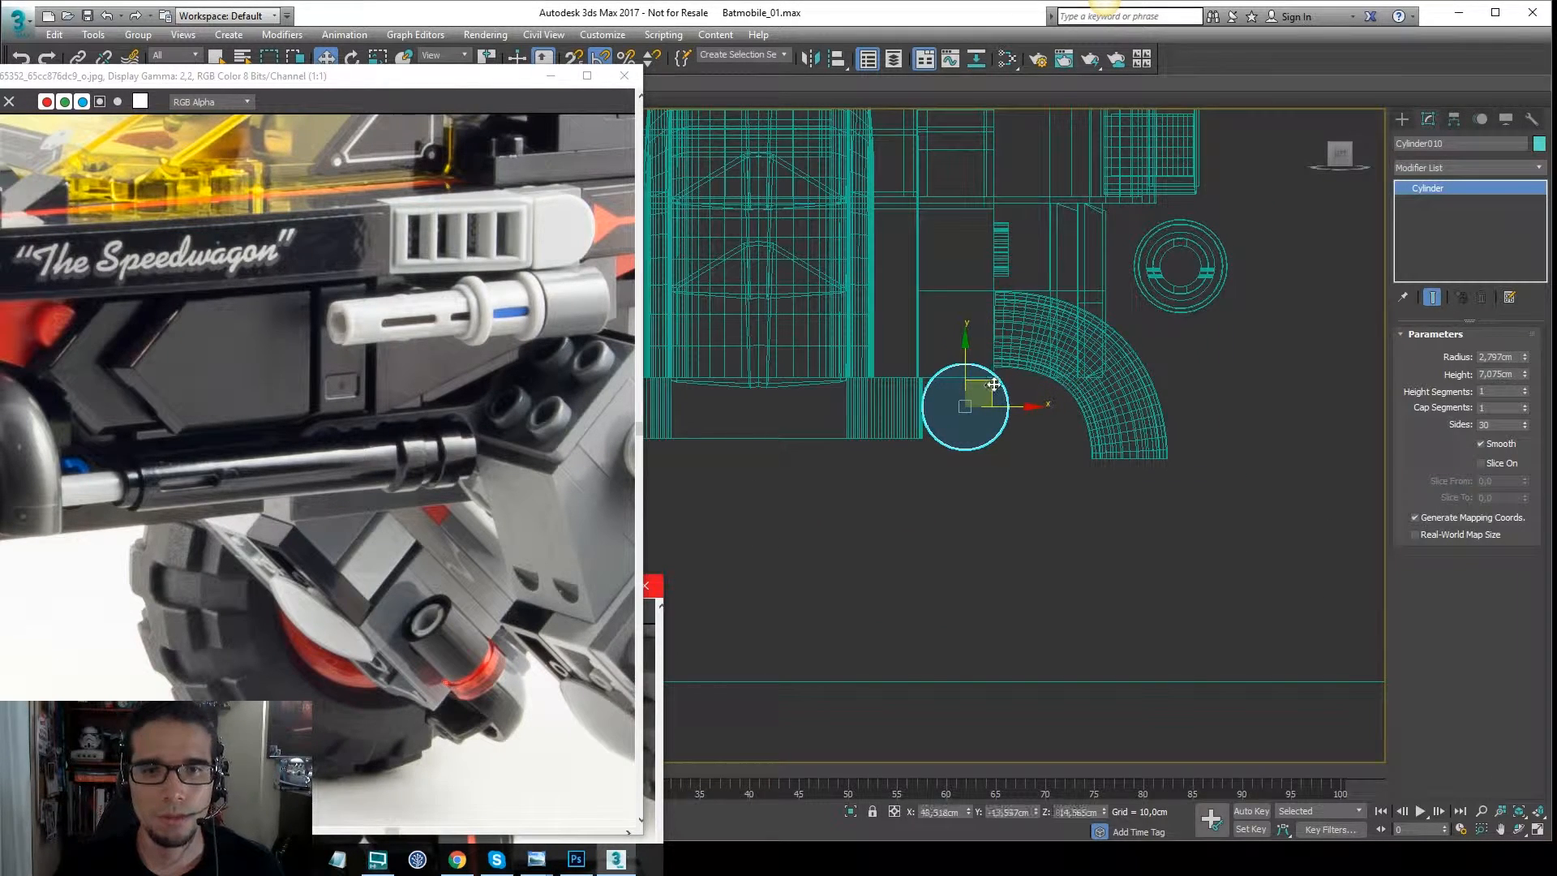
Slide the cylinder forward in the front view to the rear end of the bottom plate, beneath the side gun.
{"action": "key", "text": "f"}
{"action": "middle_click_drag", "start_coordinate": [1006, 392], "coordinate": [1159, 420]}
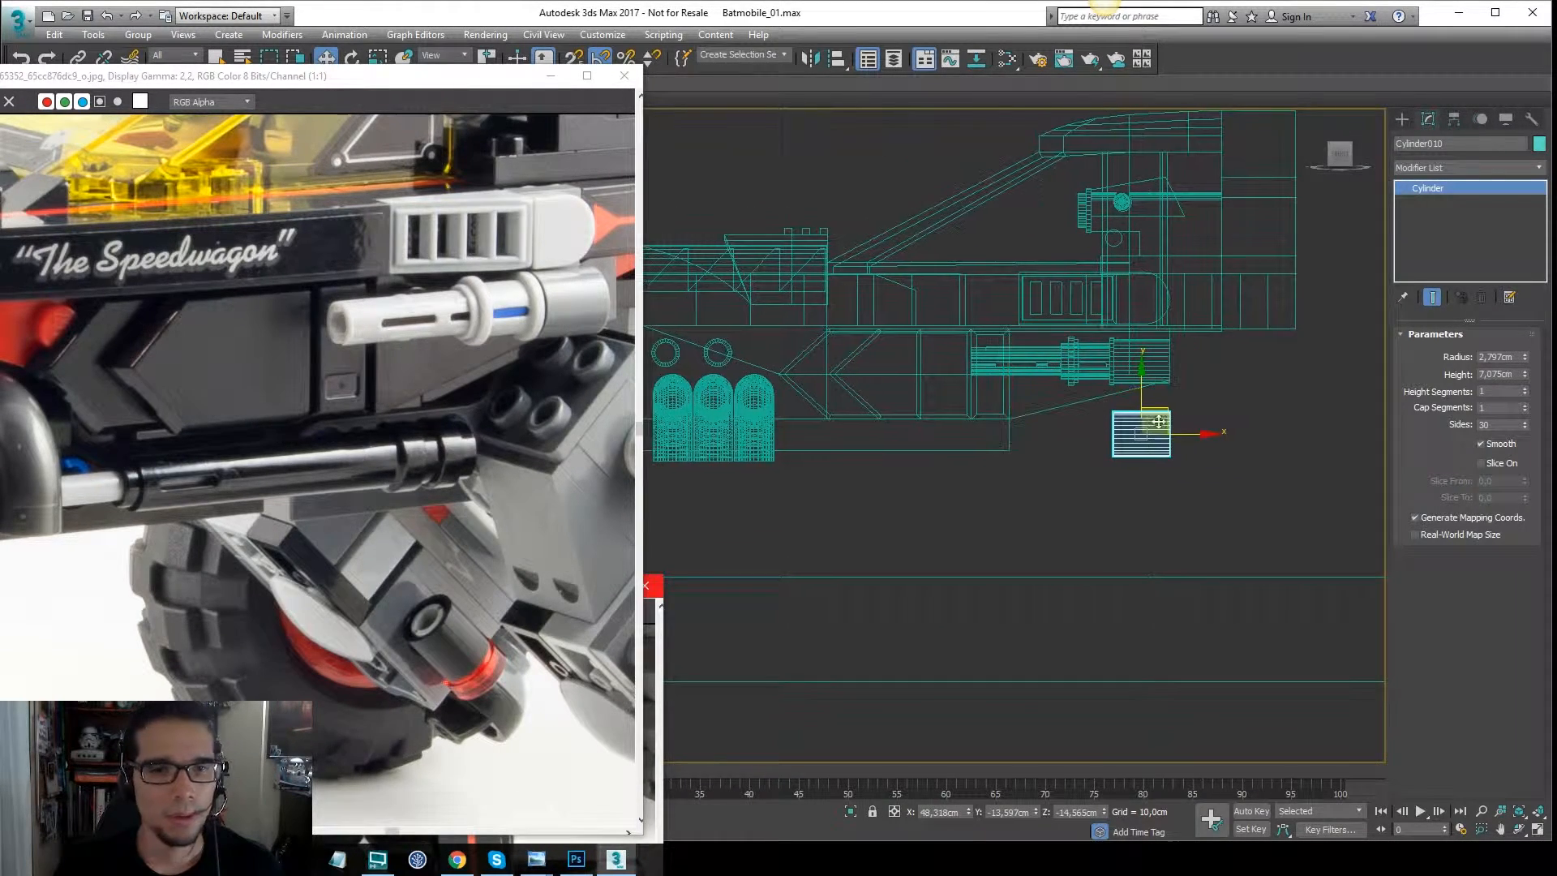
{"action": "left_click_drag", "start_coordinate": [1204, 436], "coordinate": [1035, 433]}
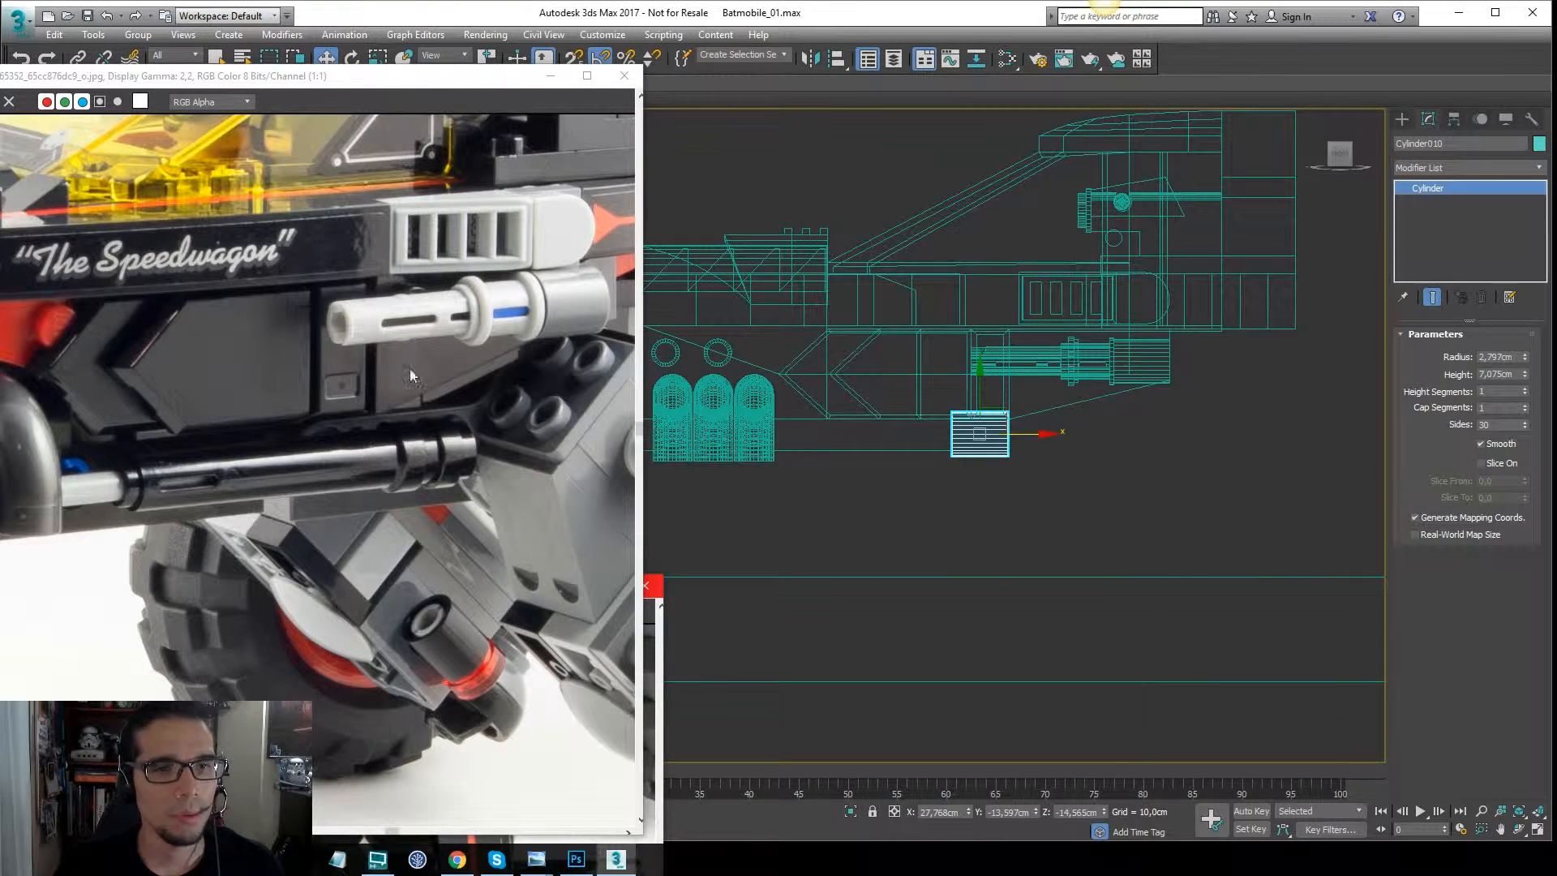
{"action": "key", "text": "F3"}
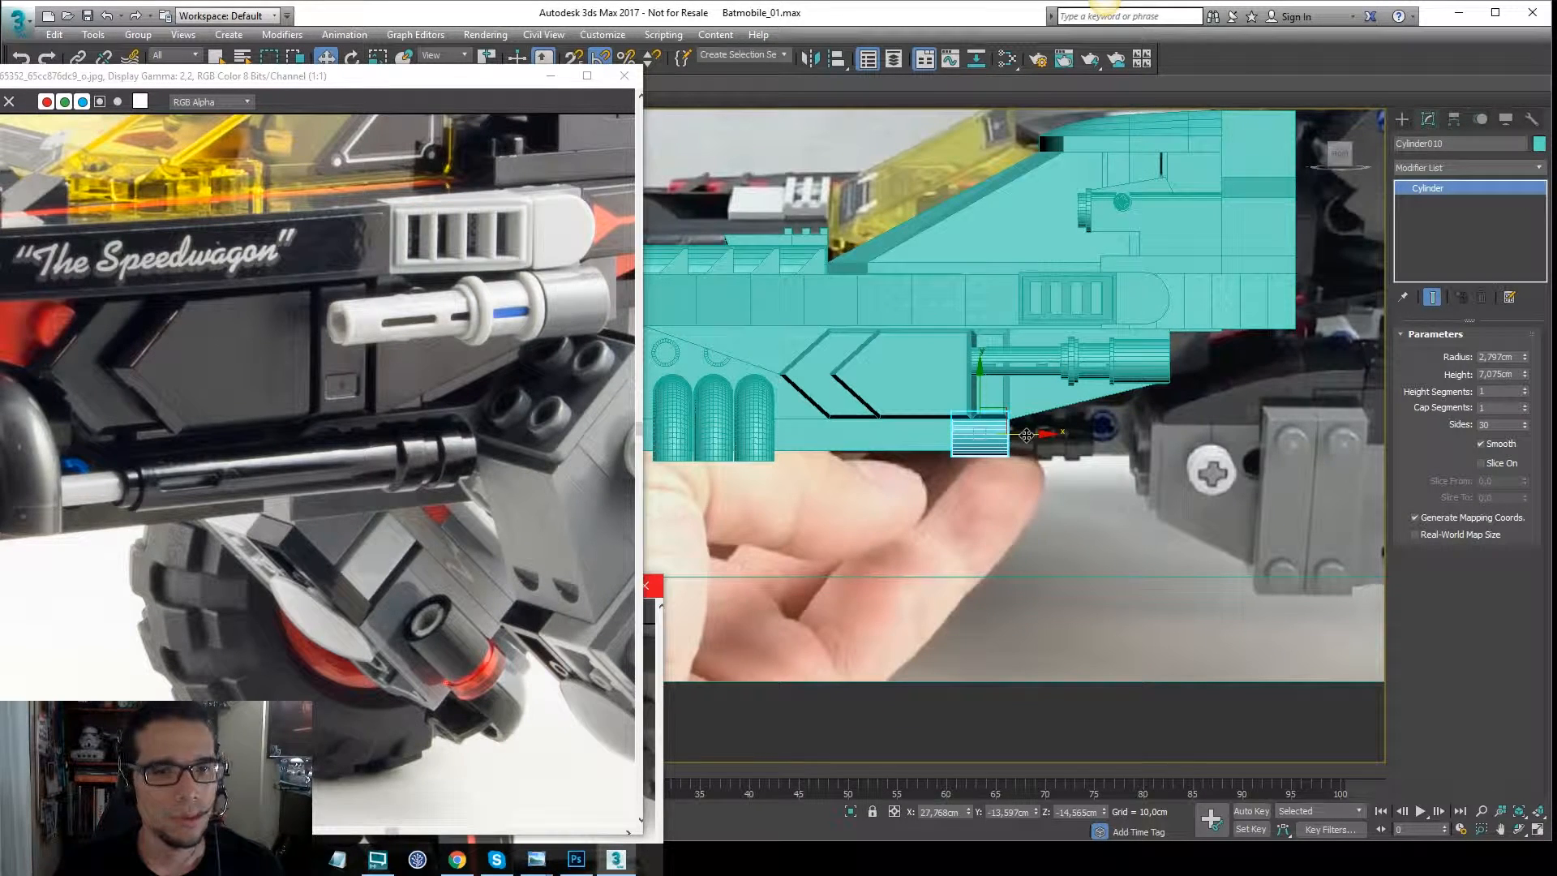
{"action": "mouse_move", "coordinate": [1028, 437]}
{"action": "left_mouse_down"}
{"action": "mouse_move", "coordinate": [1098, 451]}
{"action": "mouse_move", "coordinate": [1081, 455]}
{"action": "left_mouse_up"}
Set the cylinder's radius to about 2.29 cm and its height to about 29.55 cm, extending it toward the exhaust pipes.
{"action": "left_click_drag", "start_coordinate": [1525, 360], "coordinate": [1527, 373]}
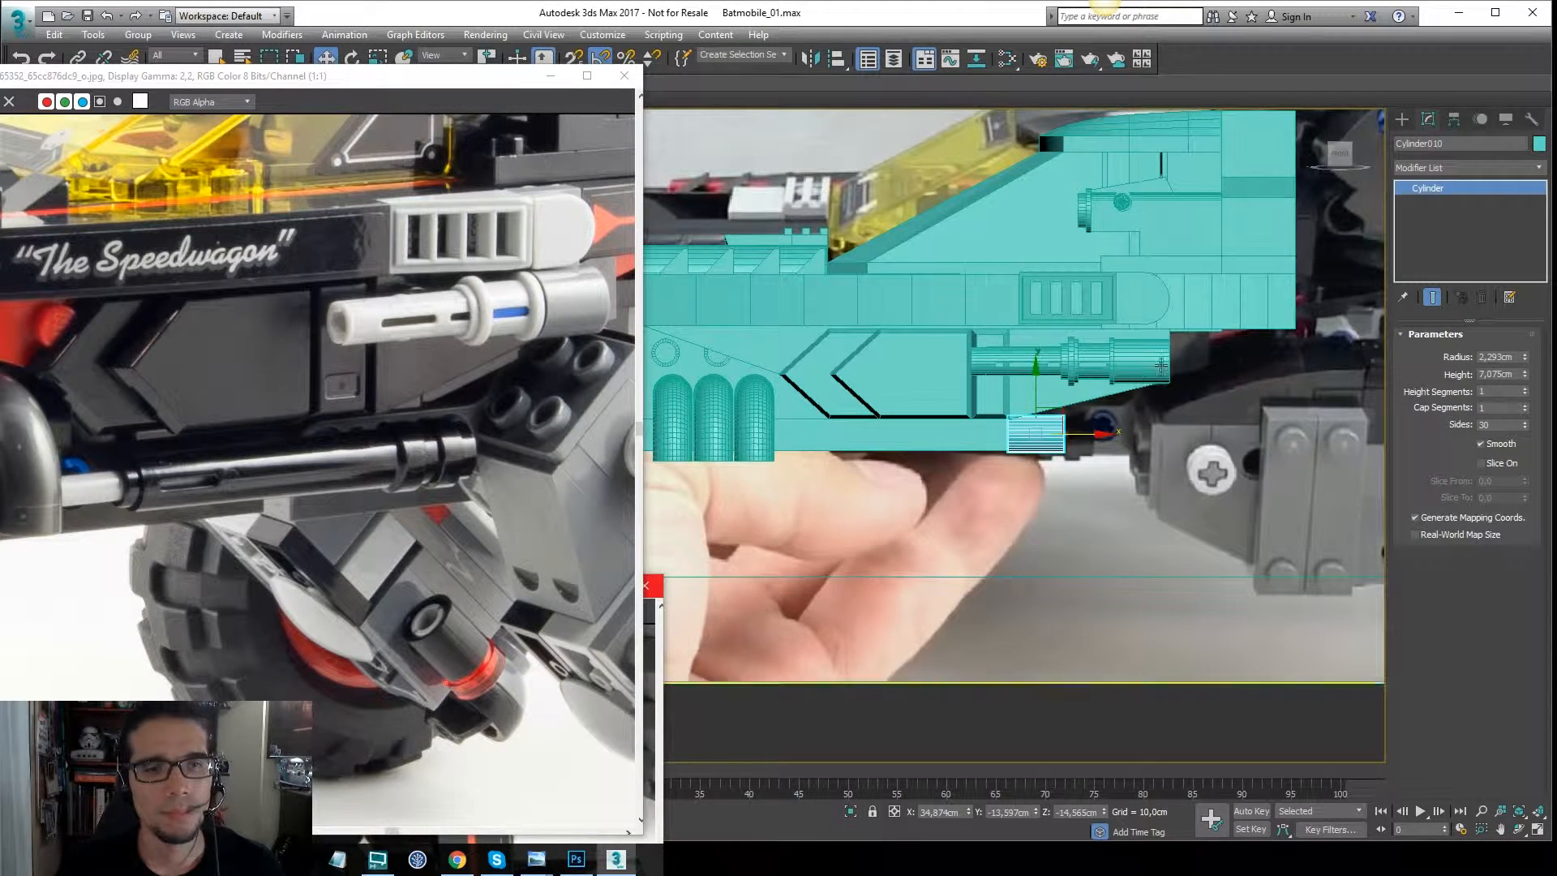
{"action": "middle_click_drag", "start_coordinate": [1166, 321], "coordinate": [1261, 325]}
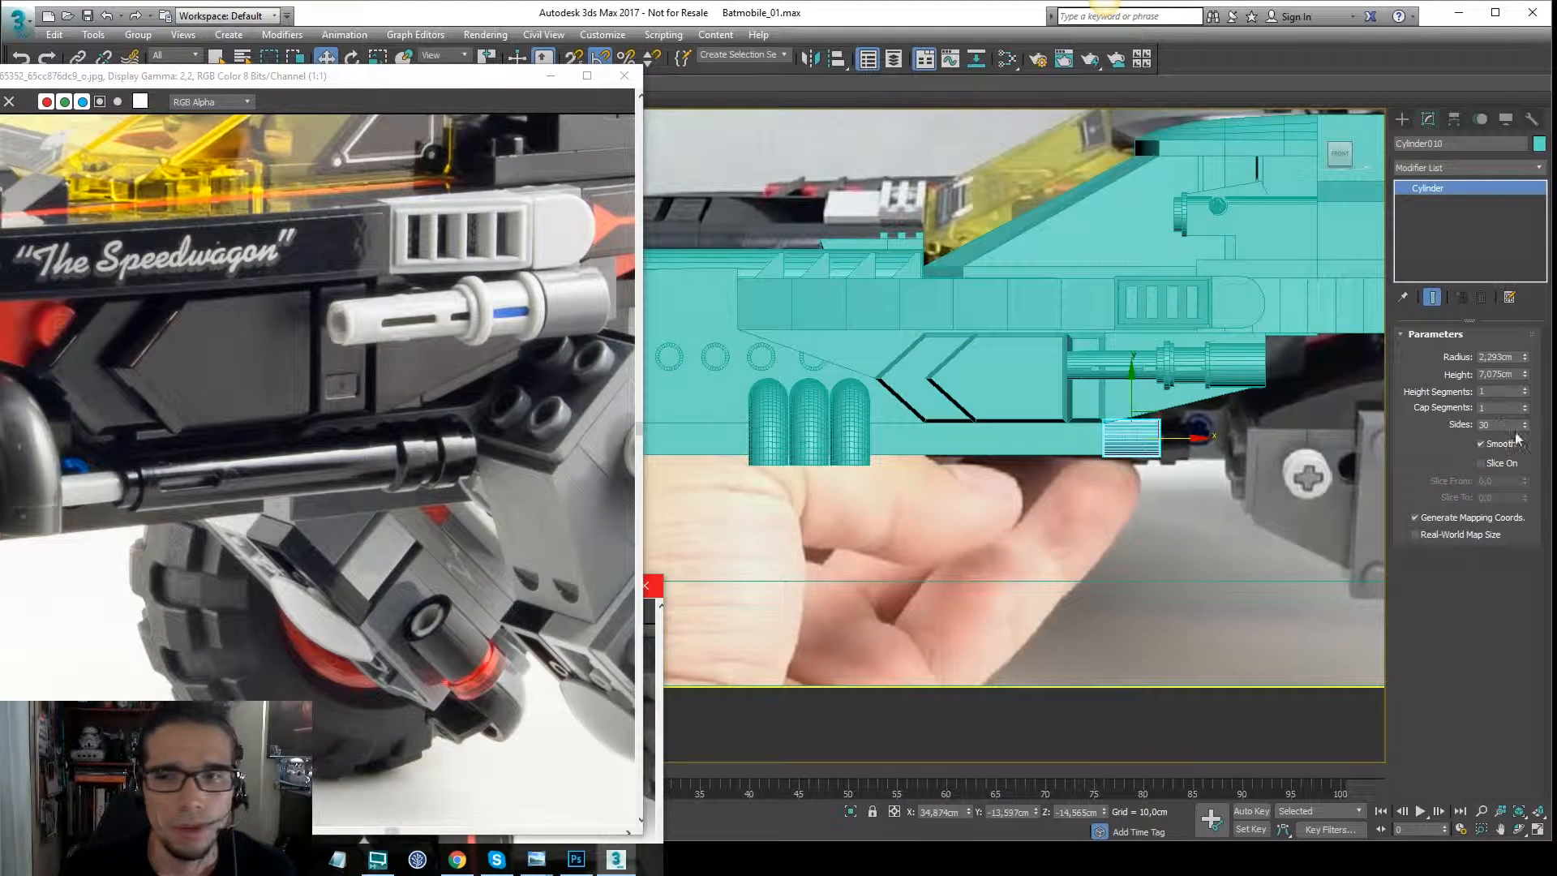
{"action": "left_click_drag", "start_coordinate": [1526, 375], "coordinate": [1490, 174]}
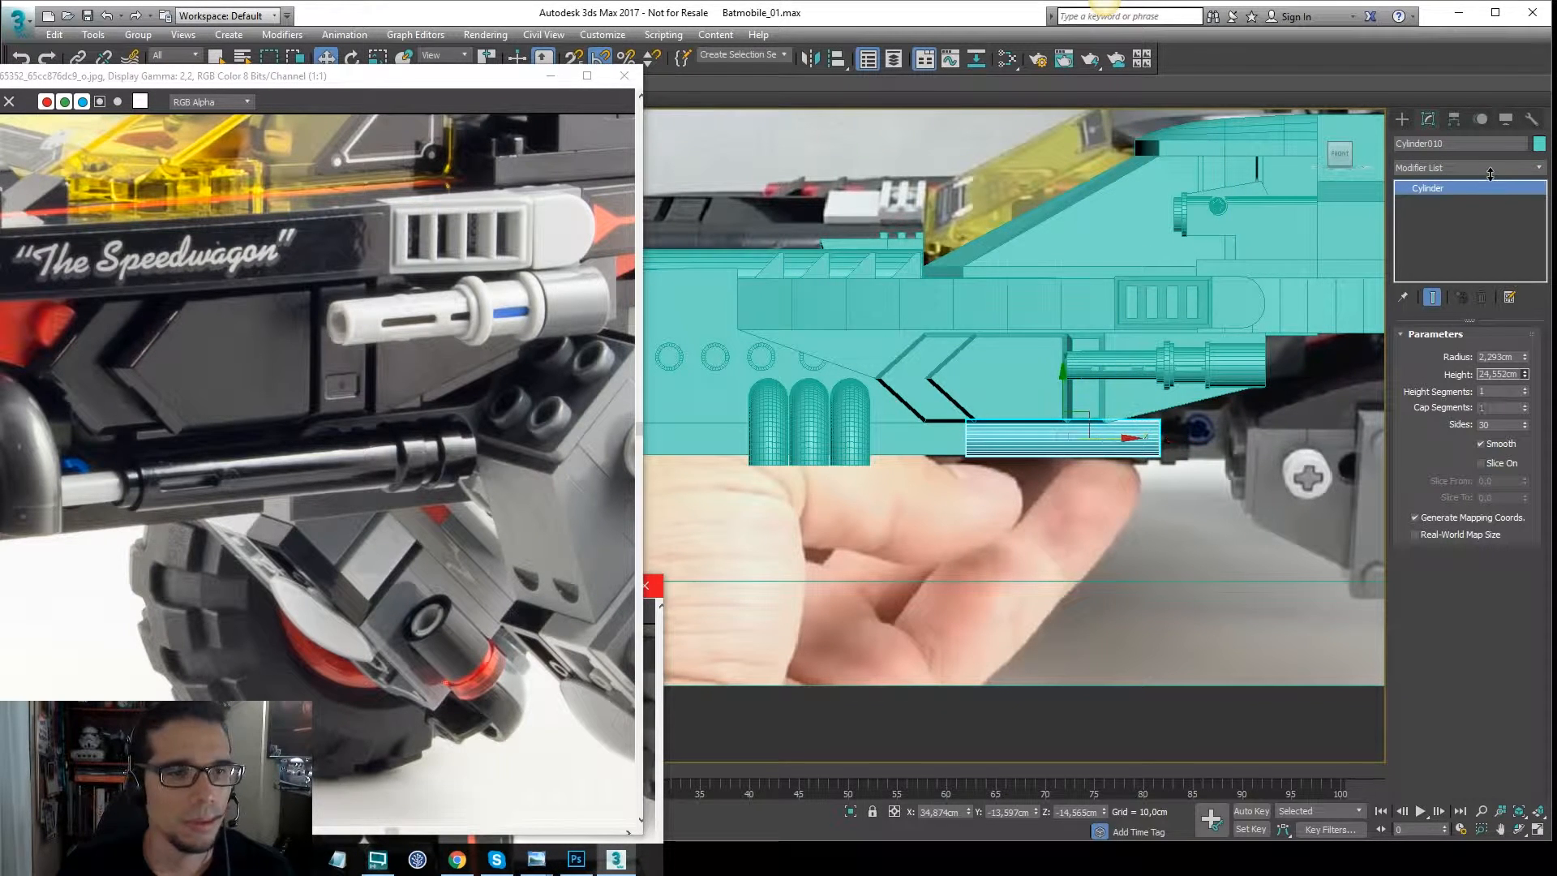
{"action": "mouse_move", "coordinate": [1528, 376]}
{"action": "left_mouse_down"}
{"action": "mouse_move", "coordinate": [1527, 340]}
{"action": "mouse_move", "coordinate": [1525, 356]}
{"action": "left_mouse_up"}
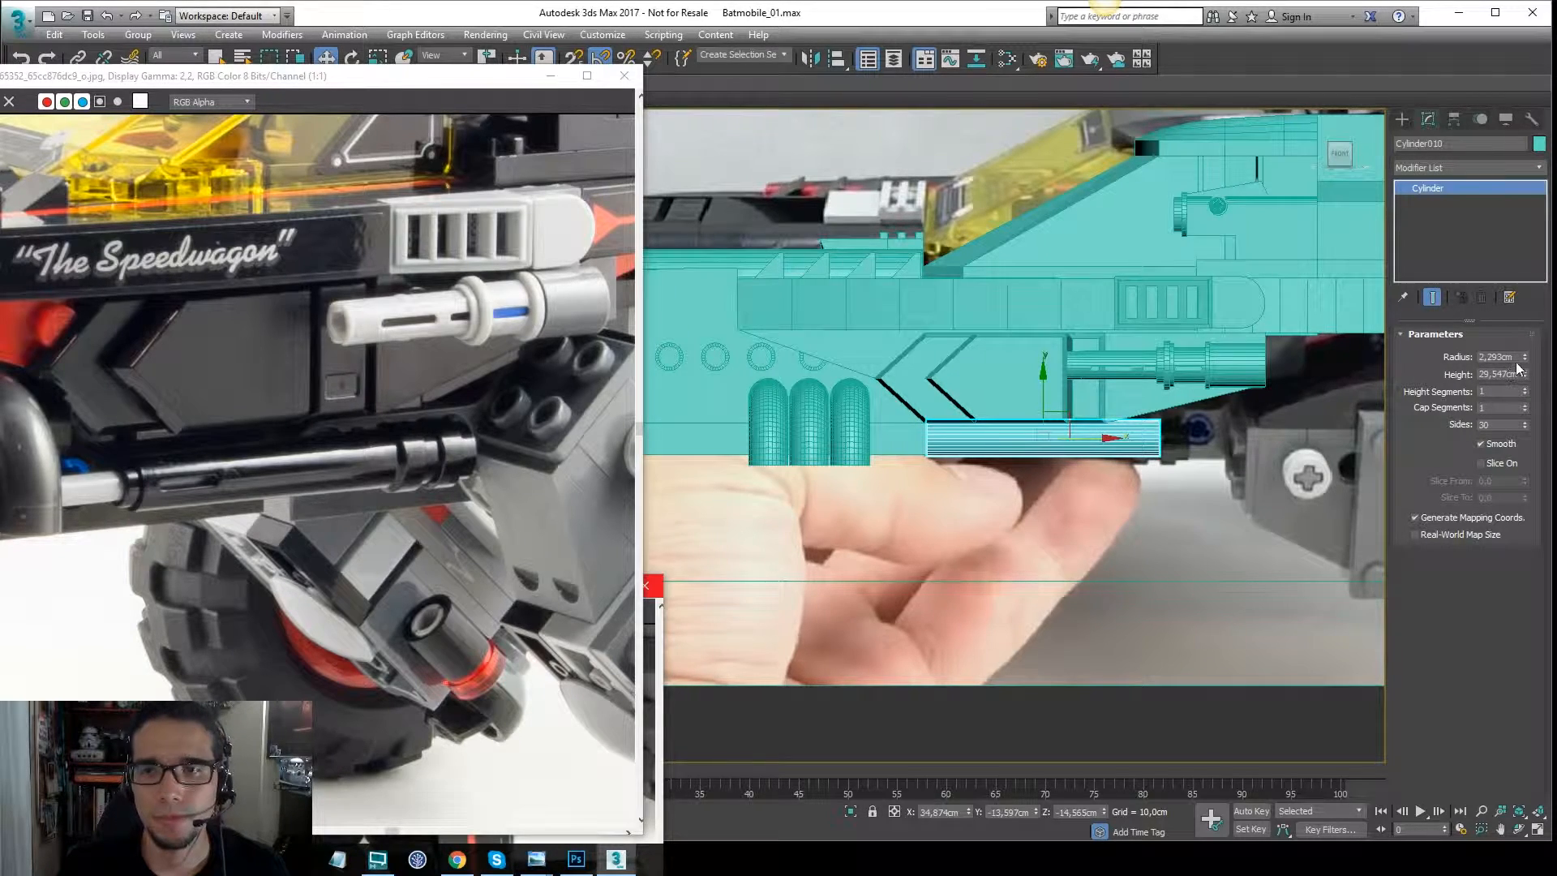
{"action": "middle_click_drag", "start_coordinate": [819, 423], "coordinate": [1190, 349]}
{"action": "scroll", "coordinate": [1190, 349], "scroll_direction": "down", "scroll_amount": 2}
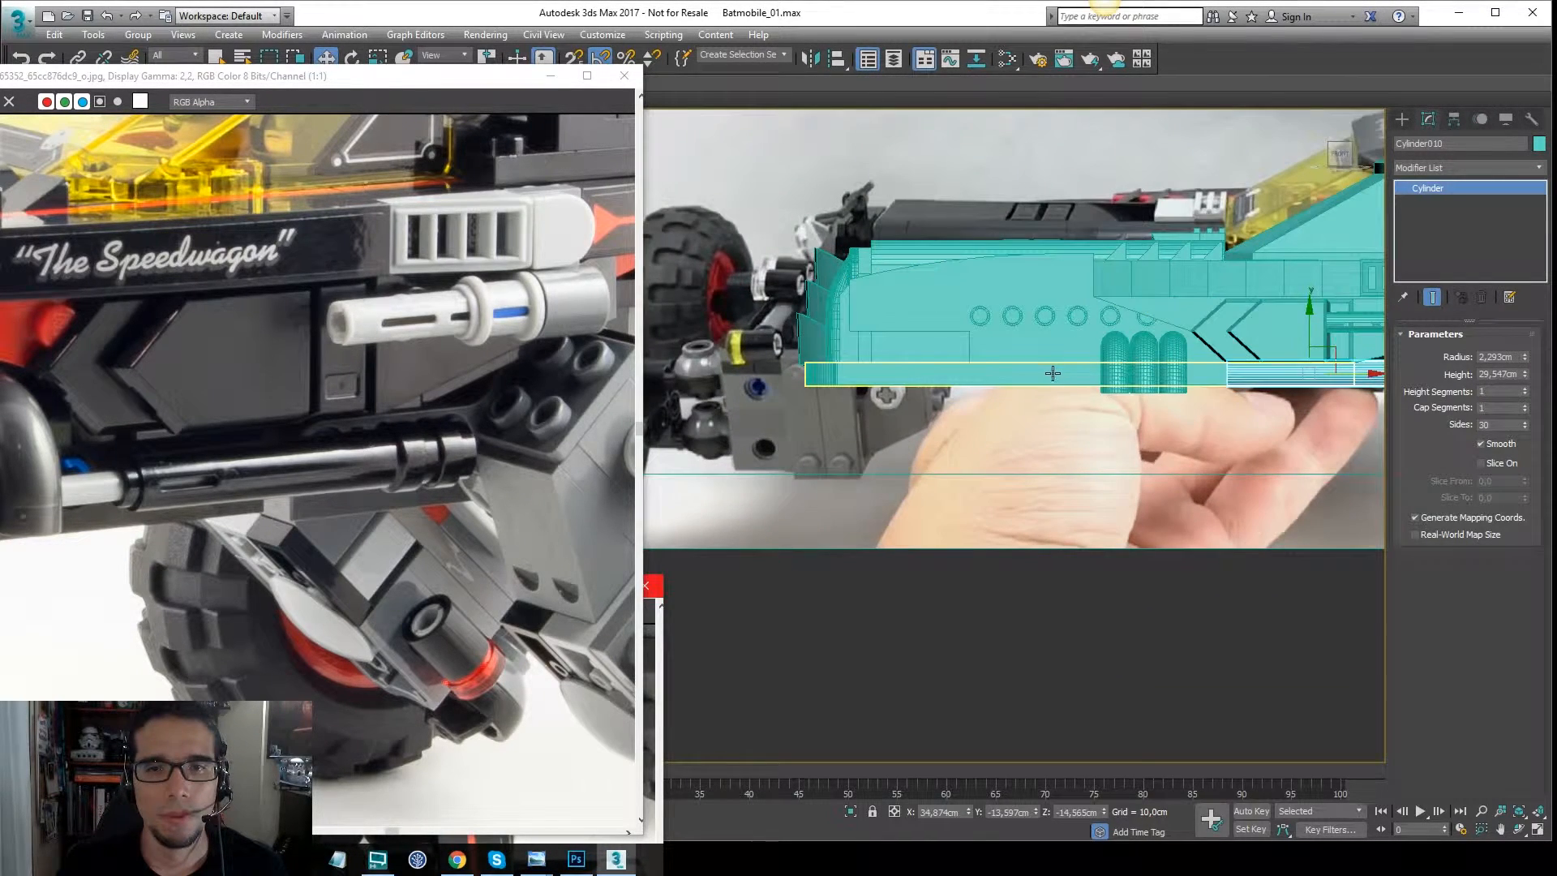
Lower the long rod cylinder slightly in the front view to Z about -15.09 cm, beneath the arrow-shaped side panel.
{"action": "left_click", "coordinate": [1069, 378]}
{"action": "middle_click_drag", "start_coordinate": [1069, 379], "coordinate": [955, 379]}
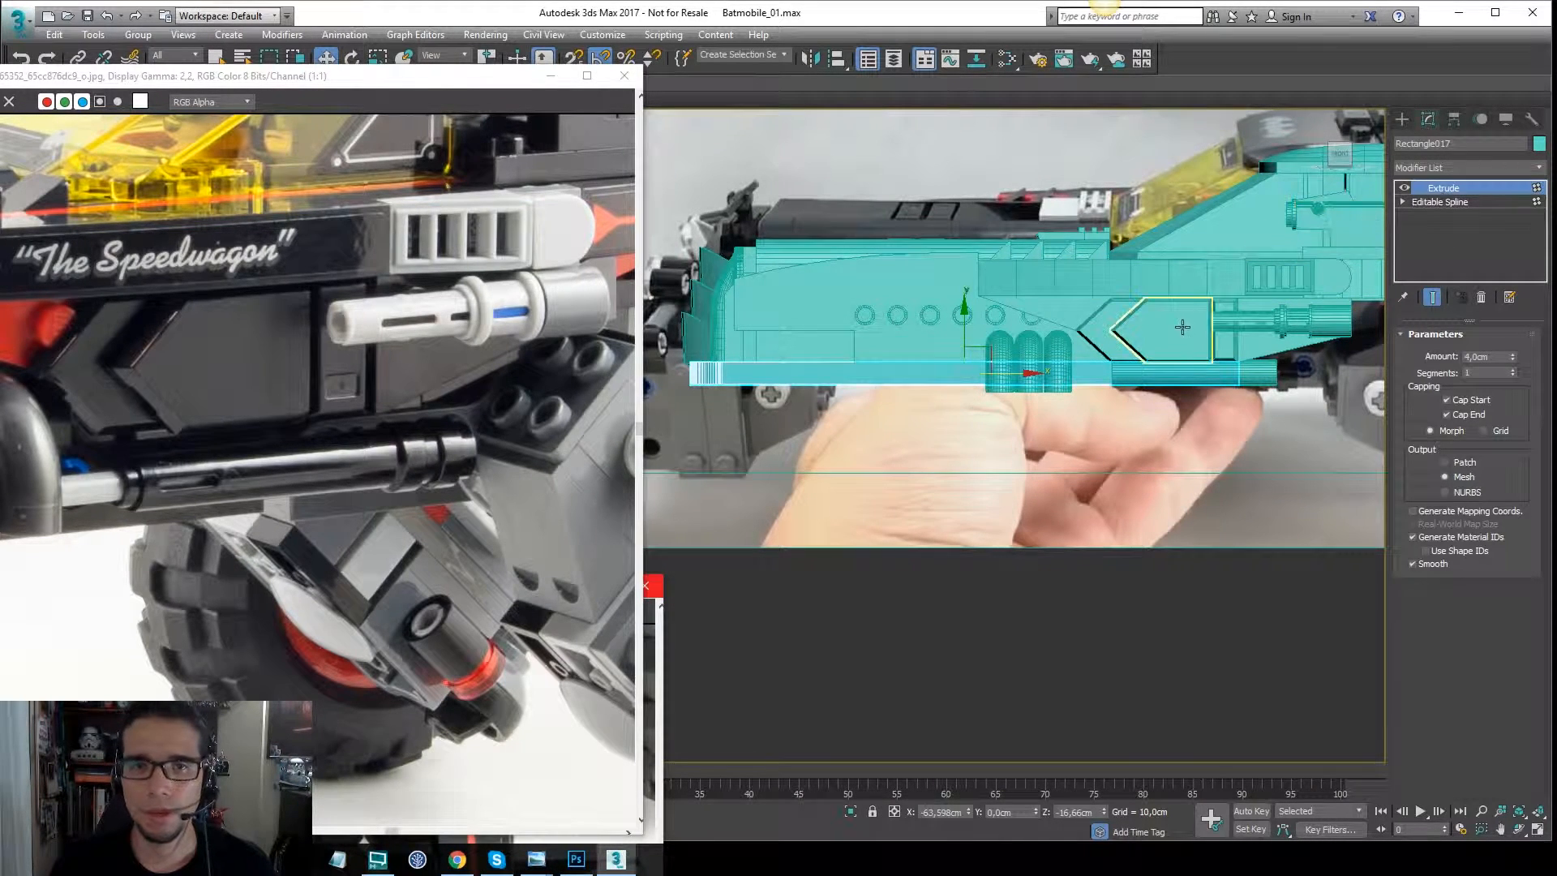
{"action": "middle_click_drag", "start_coordinate": [1181, 327], "coordinate": [1135, 329]}
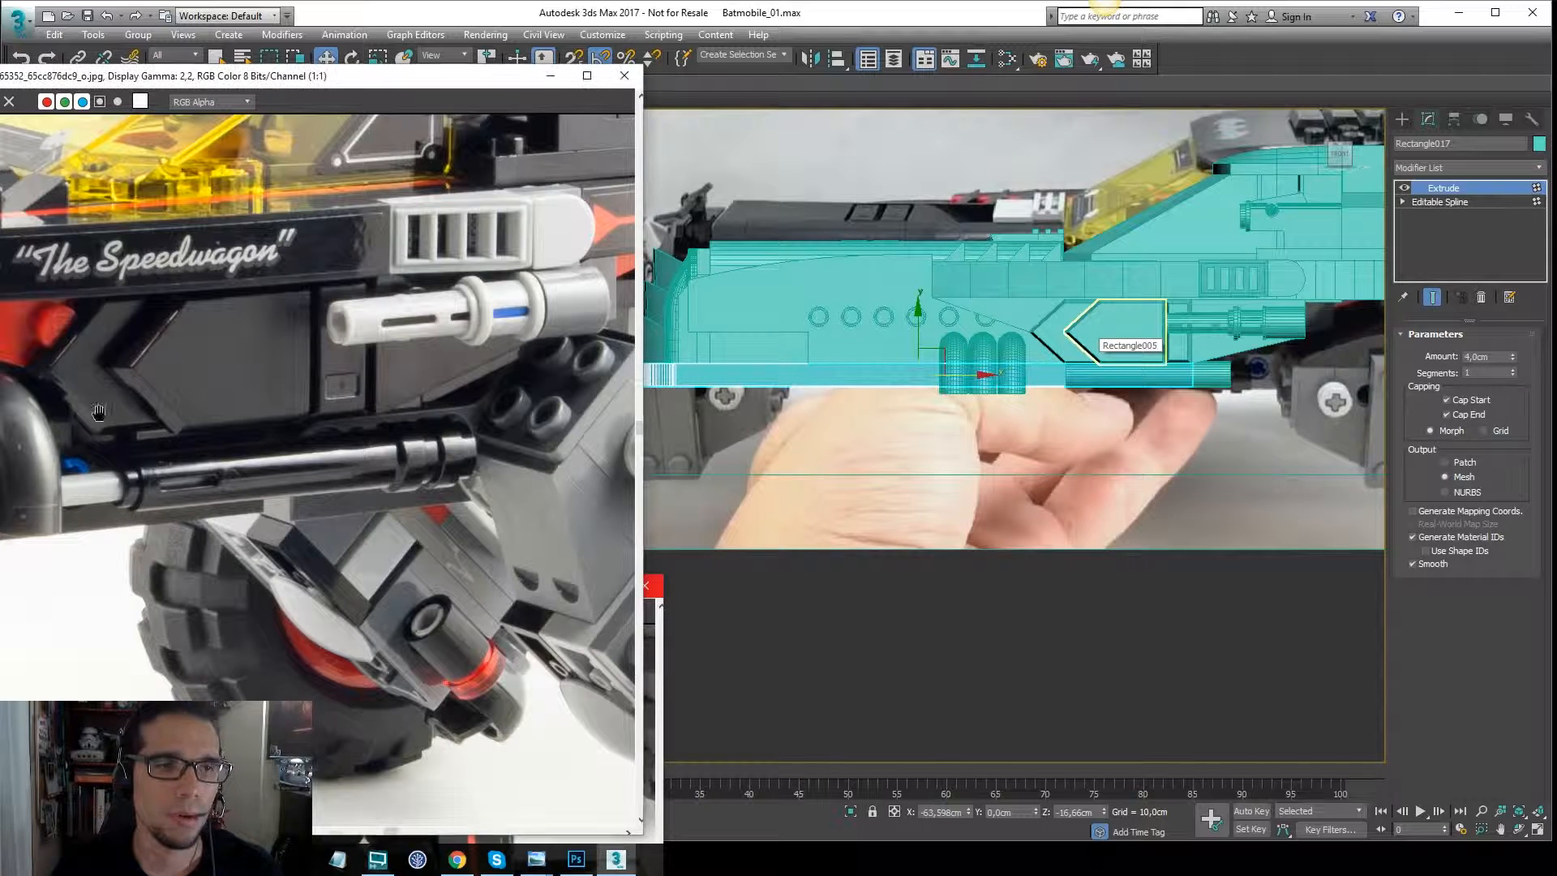
{"action": "scroll", "coordinate": [321, 318], "scroll_direction": "down", "scroll_amount": 1}
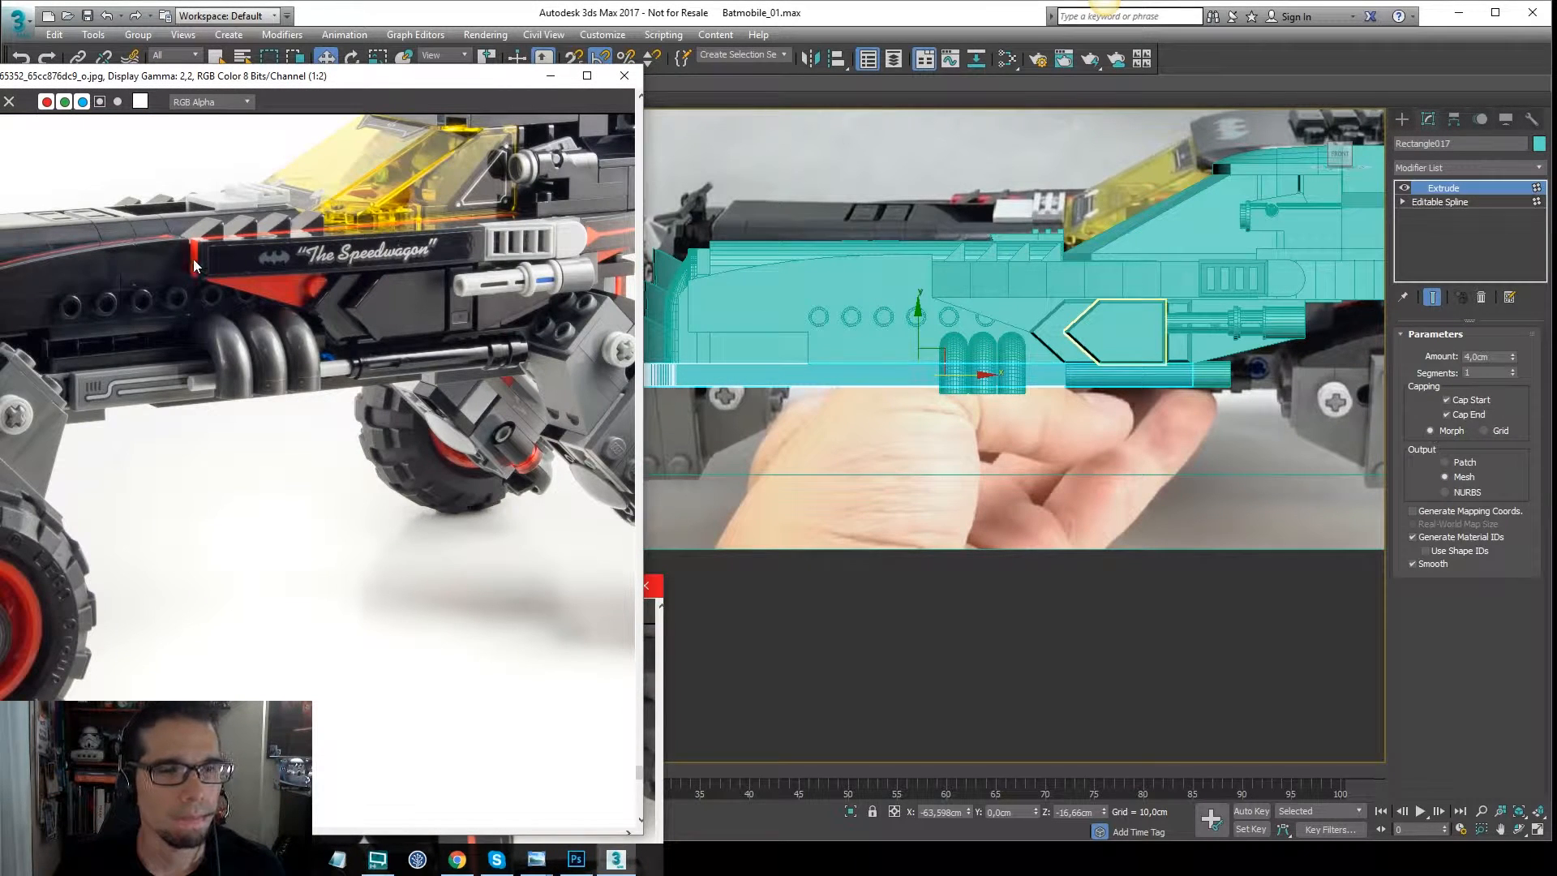
{"action": "scroll", "coordinate": [263, 304], "scroll_direction": "up", "scroll_amount": 1}
{"action": "middle_click_drag", "start_coordinate": [1168, 378], "coordinate": [1300, 368]}
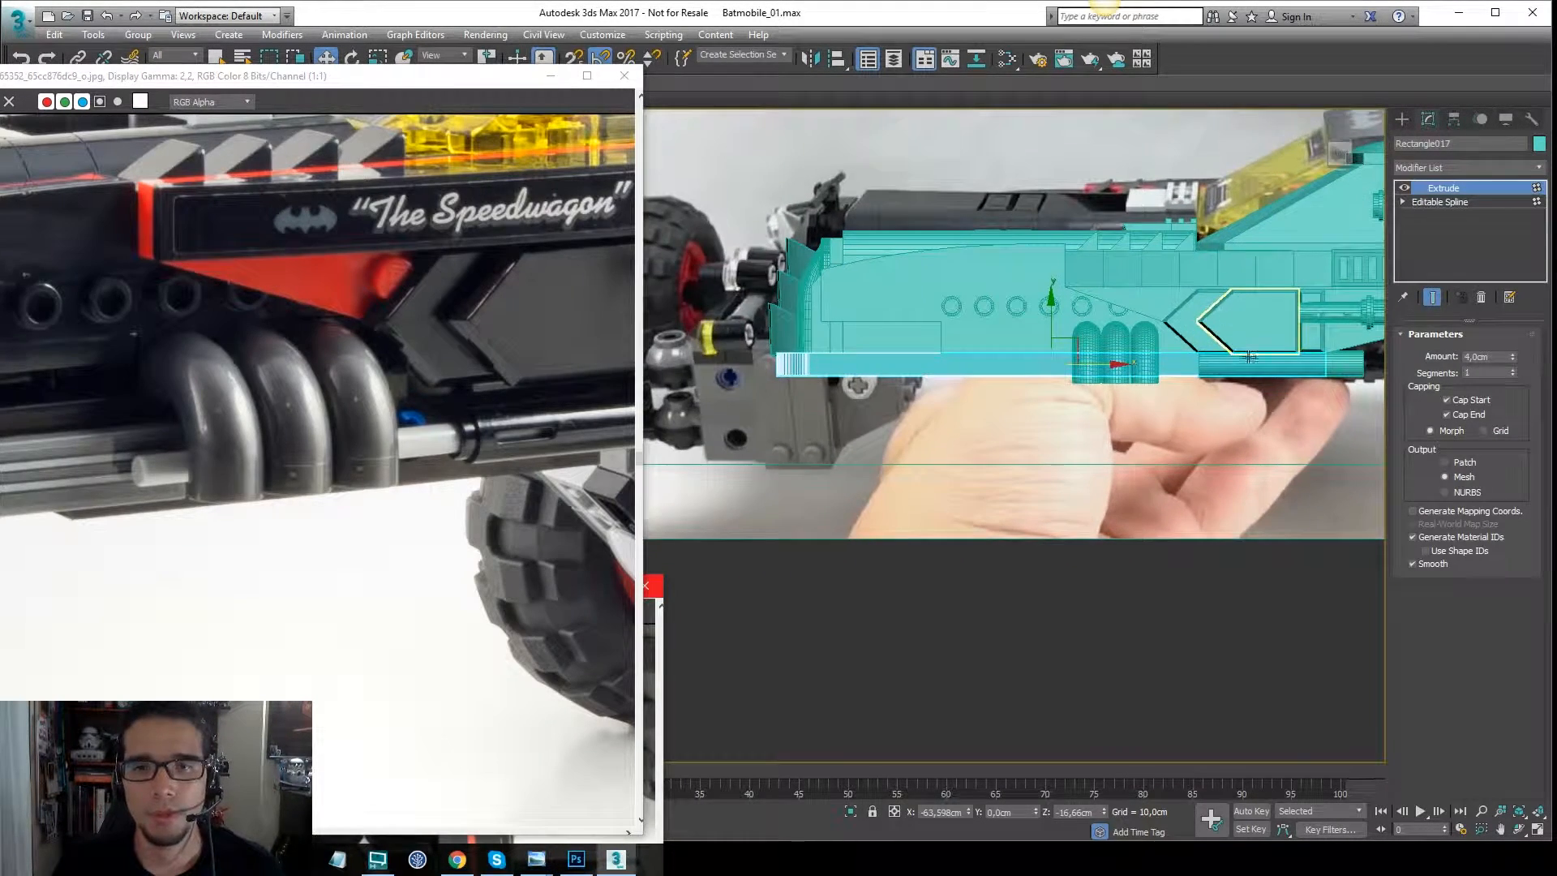
{"action": "scroll", "coordinate": [1302, 369], "scroll_direction": "up", "scroll_amount": 4}
{"action": "left_click", "coordinate": [1297, 367]}
{"action": "key", "text": "F3"}
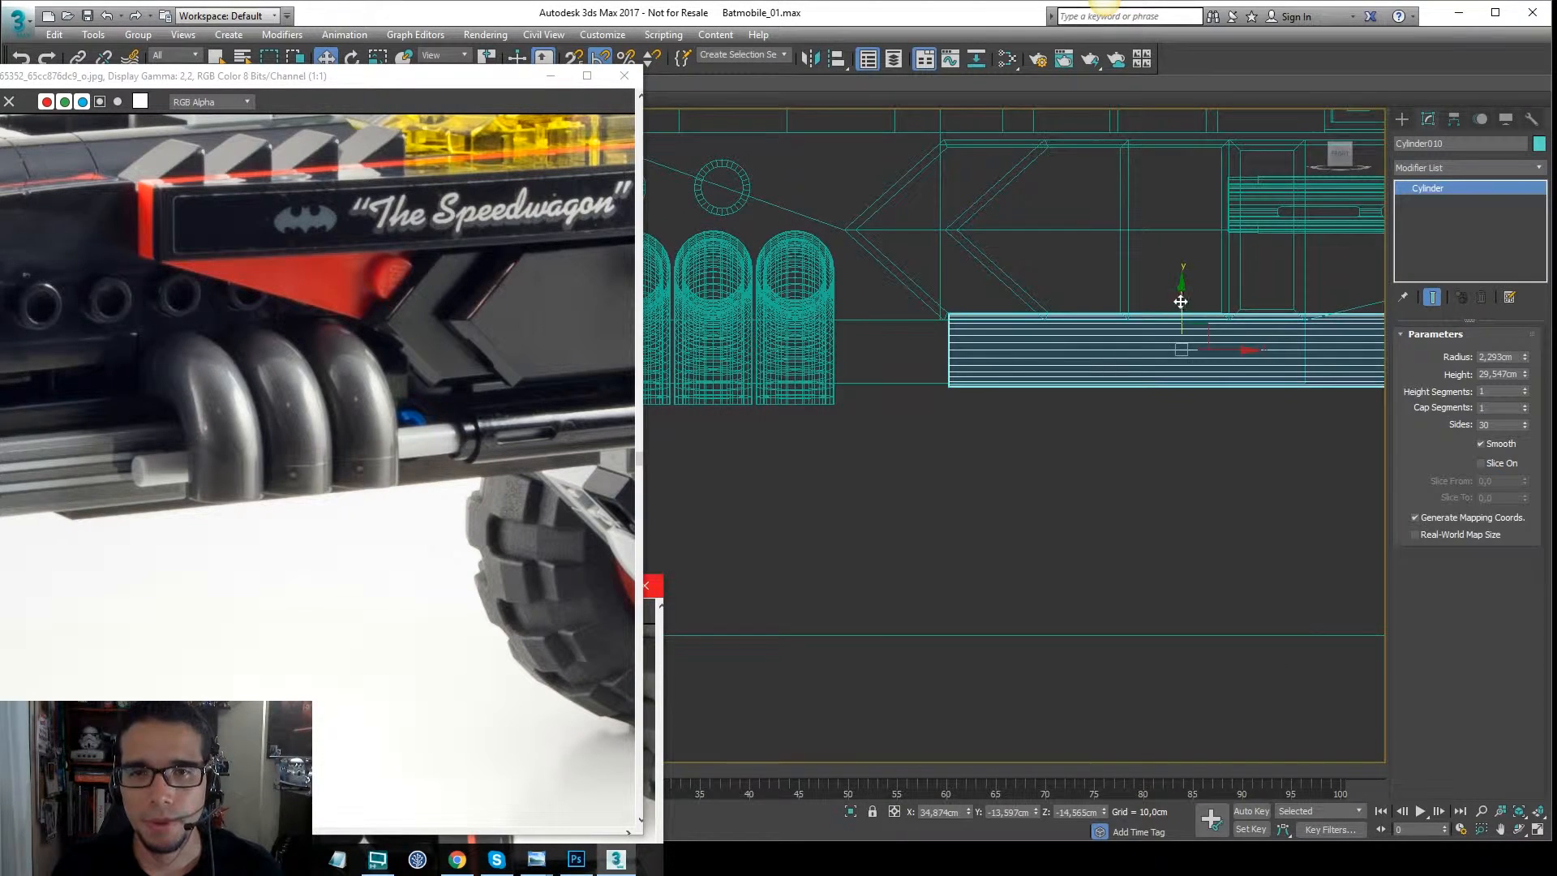
{"action": "left_click", "coordinate": [965, 361]}
{"action": "key", "text": "F3"}
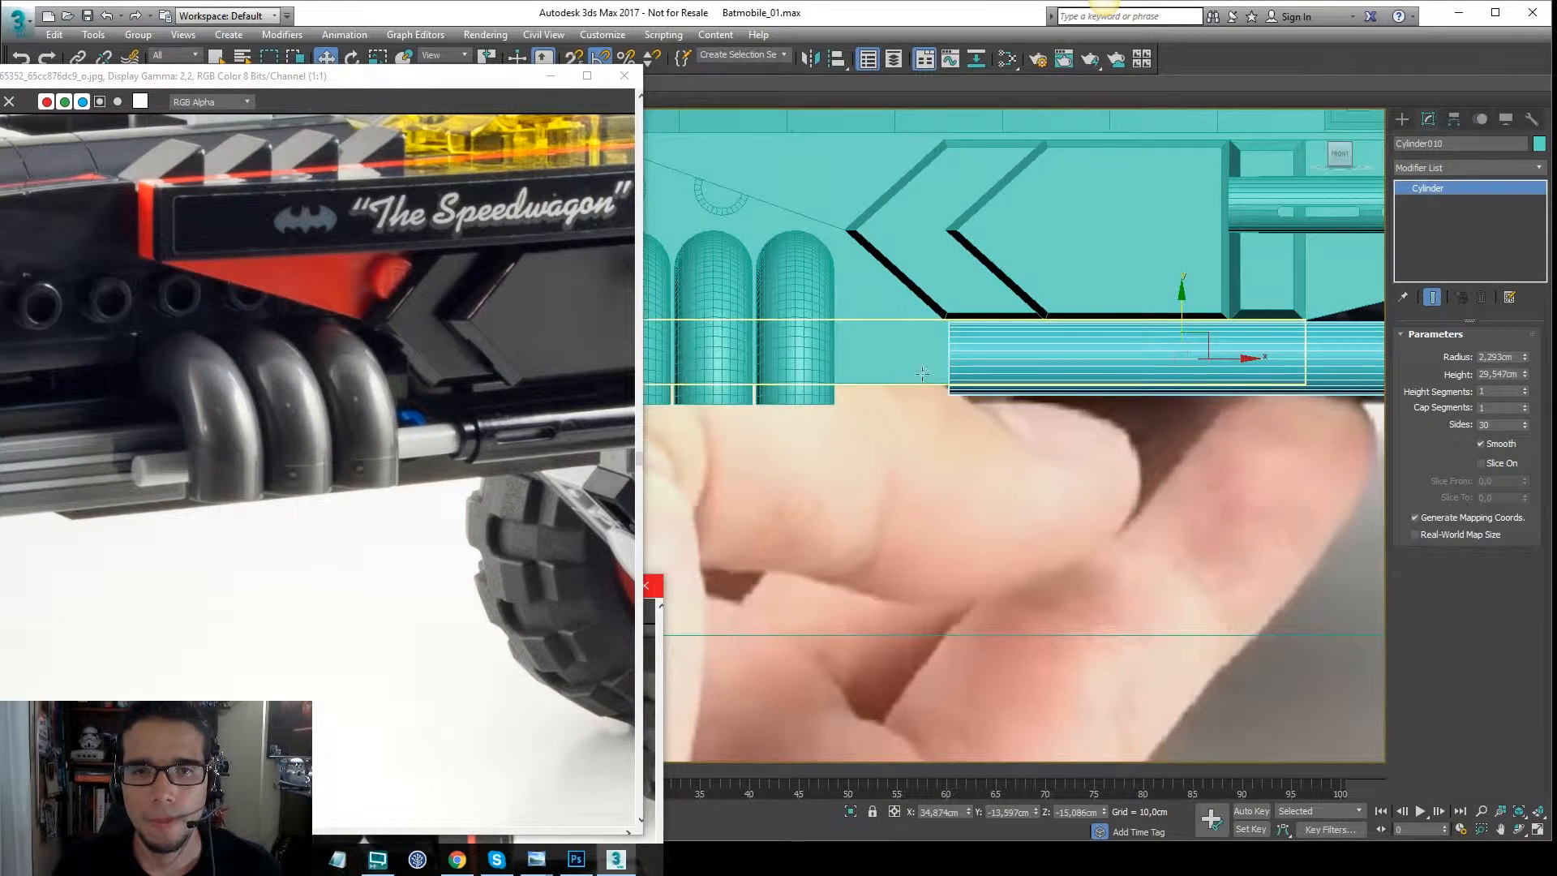
{"action": "scroll", "coordinate": [1330, 369], "scroll_direction": "down", "scroll_amount": 2}
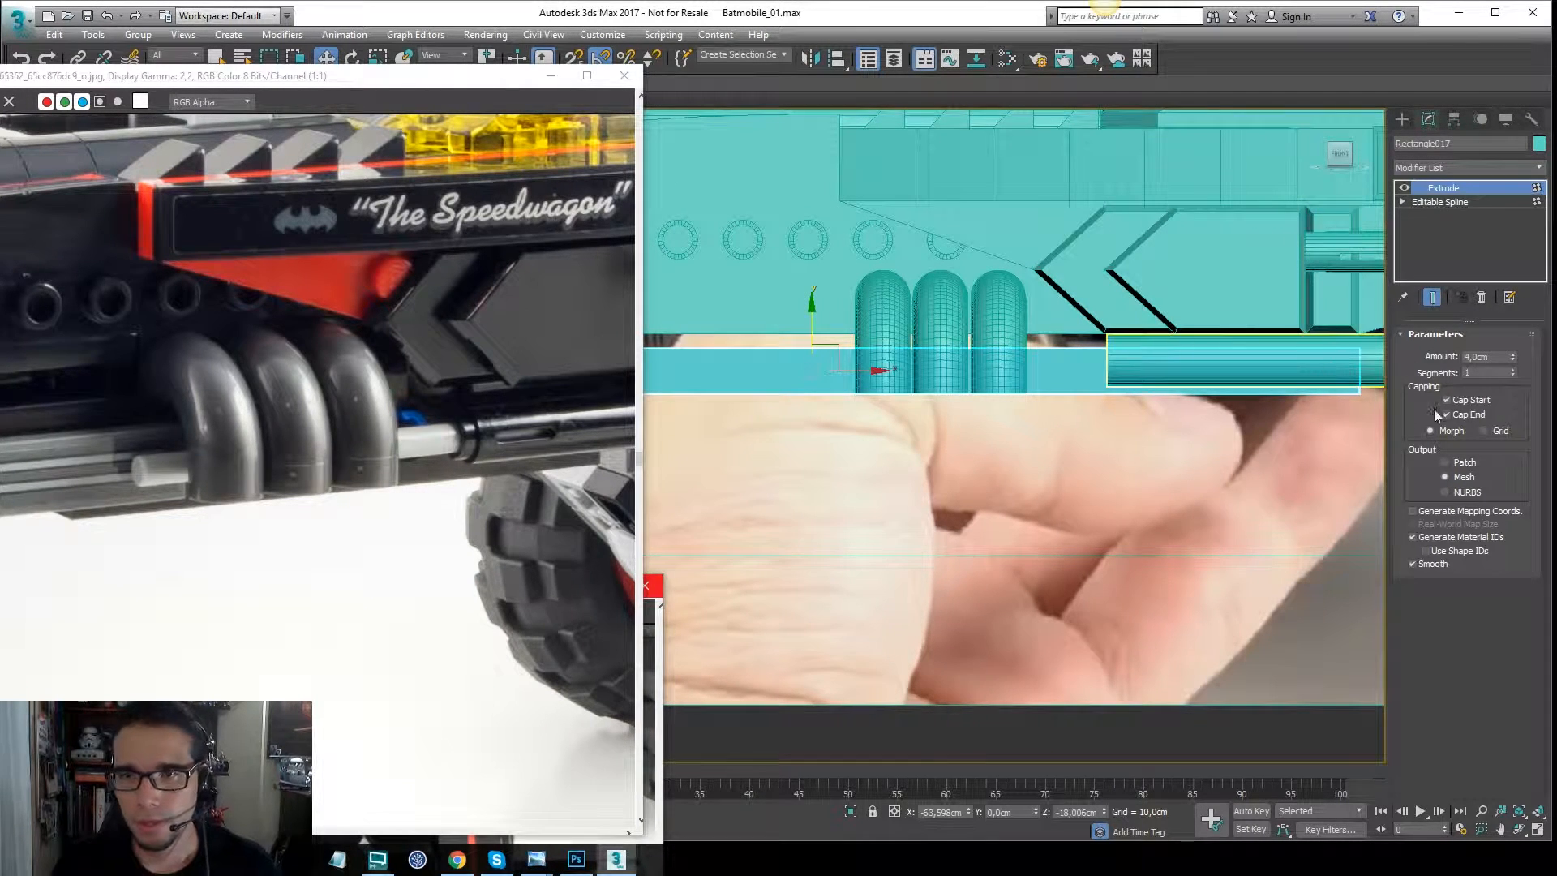
{"action": "left_click", "coordinate": [1492, 357]}
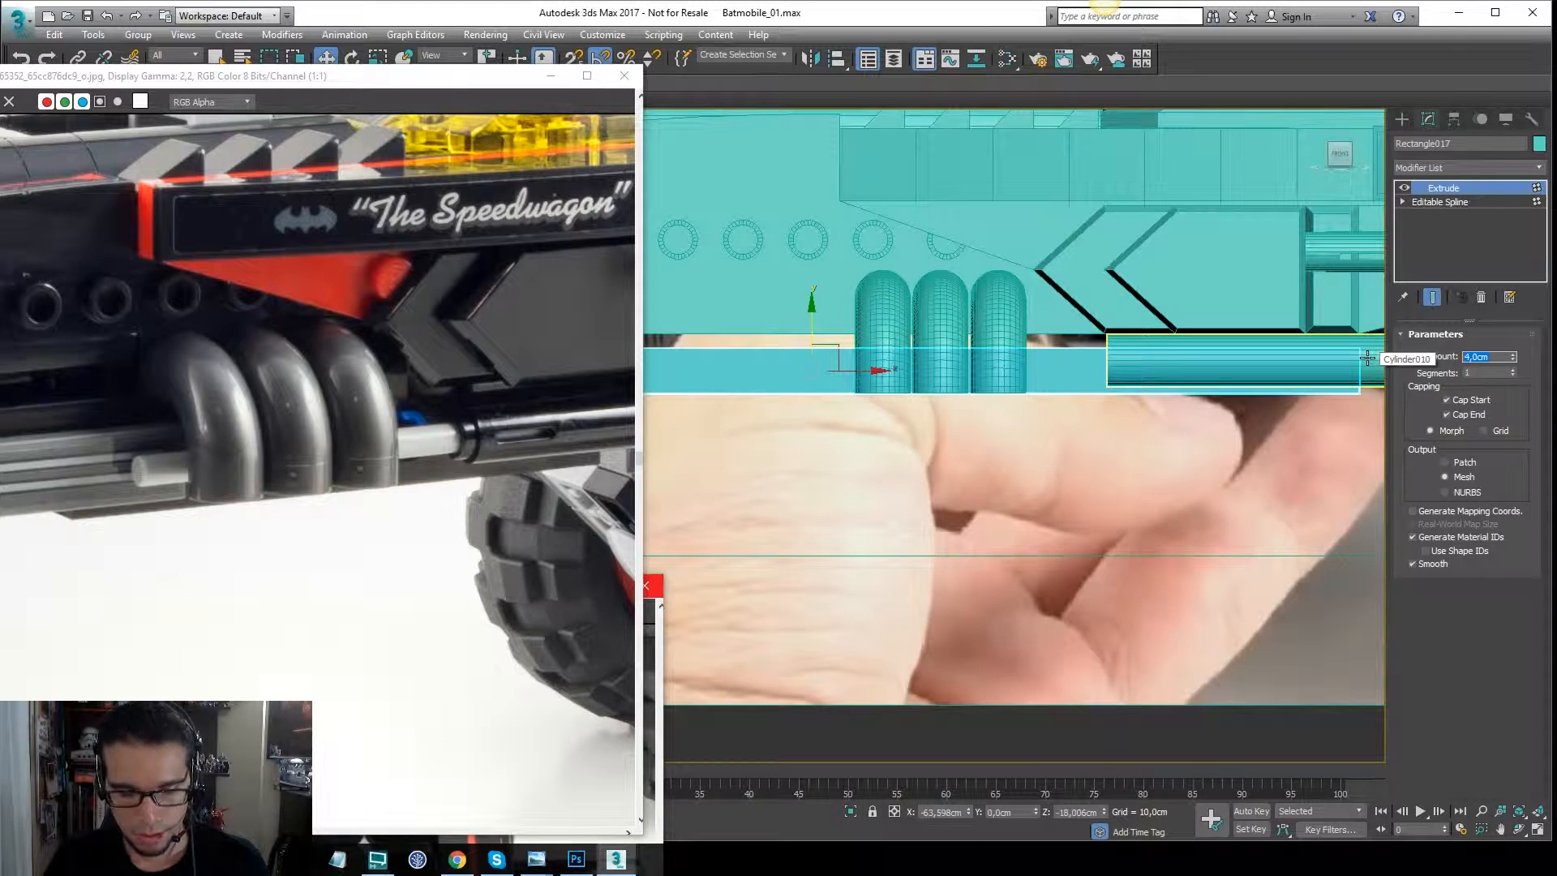
{"action": "middle_click_drag", "start_coordinate": [1234, 327], "coordinate": [1221, 328]}
{"action": "left_click_drag", "start_coordinate": [1233, 350], "coordinate": [1233, 335]}
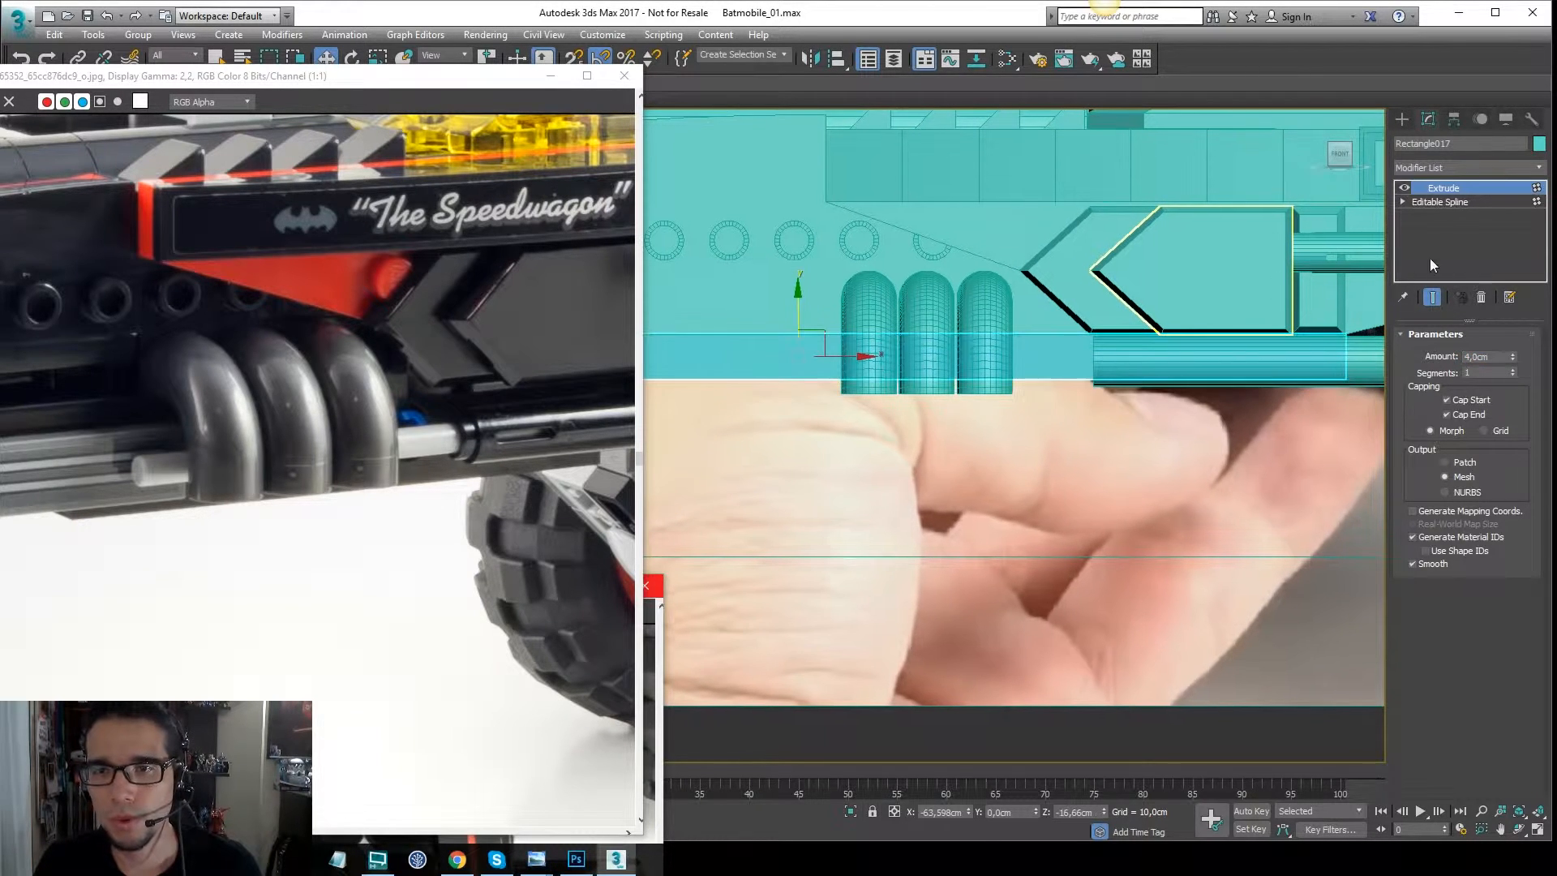
Add an Edit Poly modifier to the body's bottom plate and lower its bottom-edge vertices to Z about -17.91 cm.
{"action": "left_click", "coordinate": [1494, 168]}
{"action": "key", "text": "e"}
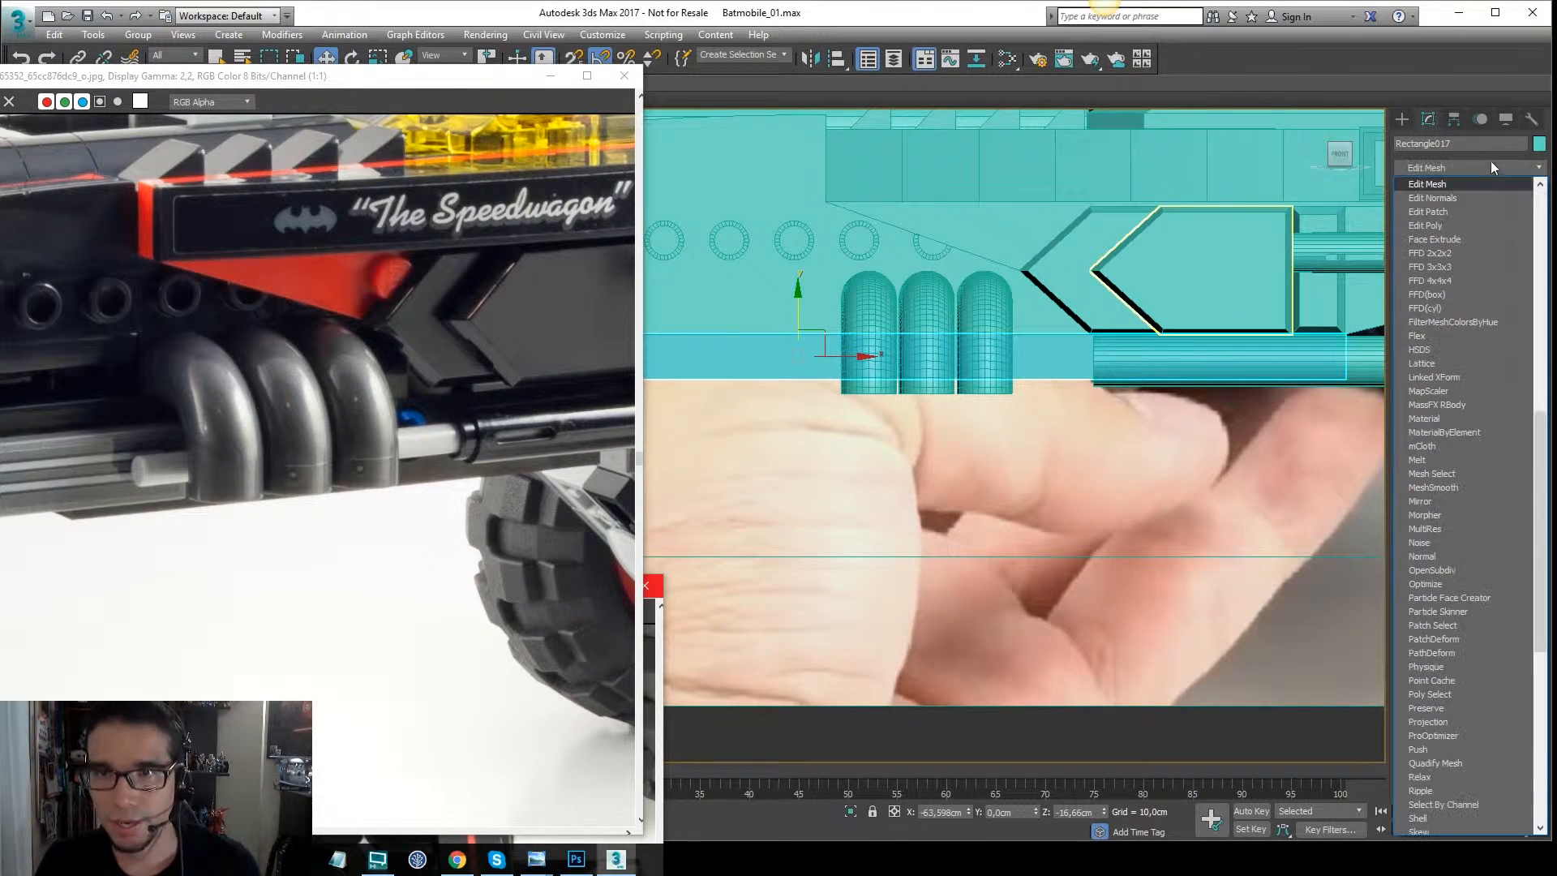
{"action": "left_click", "coordinate": [1456, 226]}
{"action": "key", "text": "1"}
{"action": "scroll", "coordinate": [1131, 276], "scroll_direction": "down", "scroll_amount": 5}
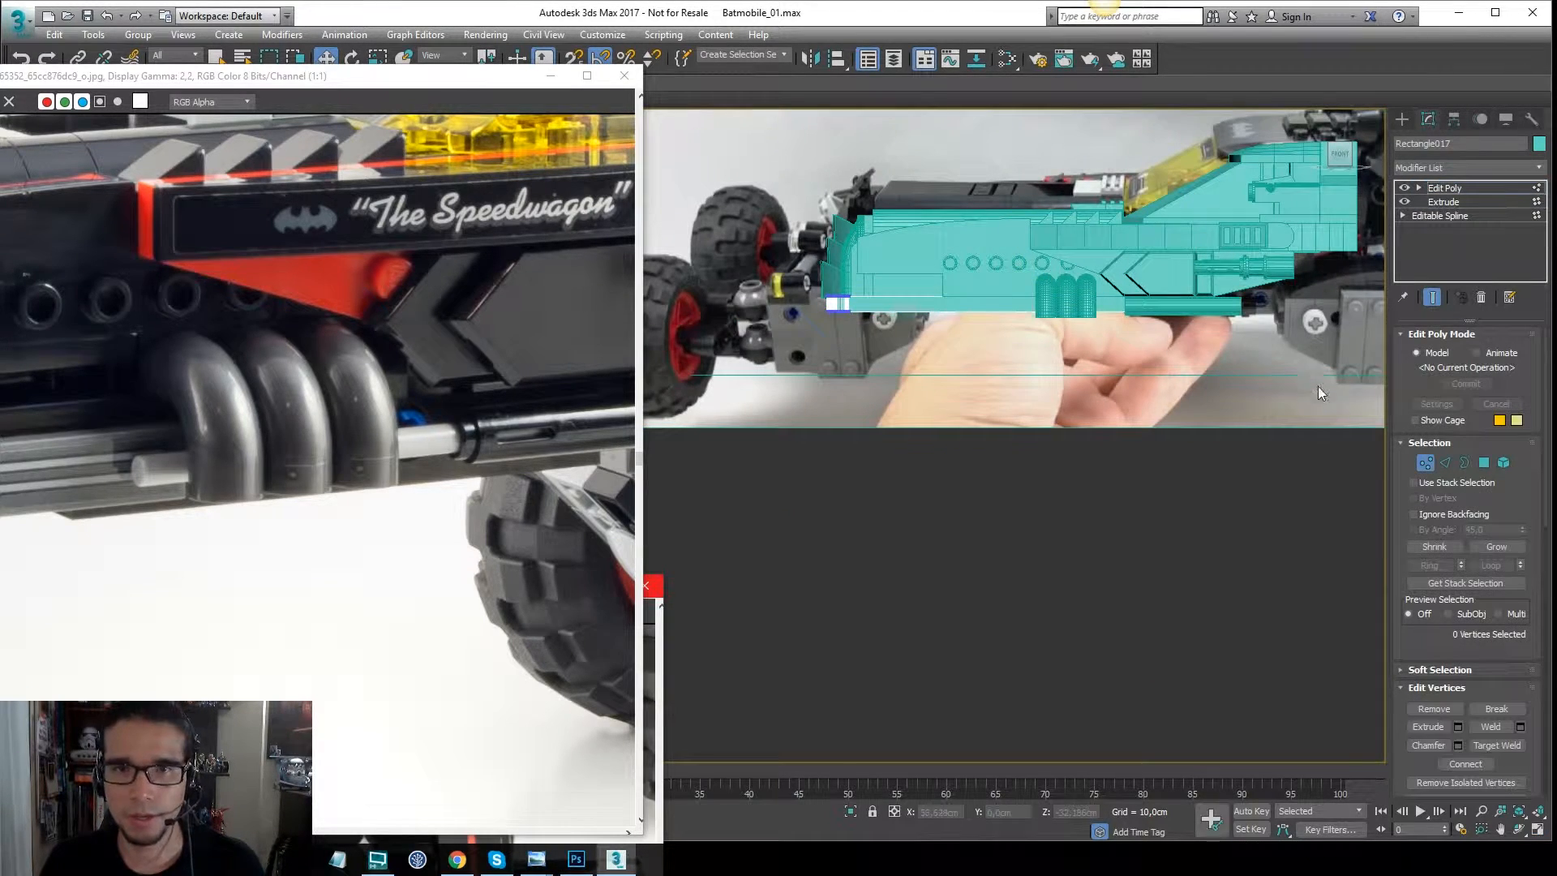
{"action": "left_click_drag", "start_coordinate": [1306, 377], "coordinate": [740, 307]}
{"action": "scroll", "coordinate": [903, 276], "scroll_direction": "up", "scroll_amount": 6}
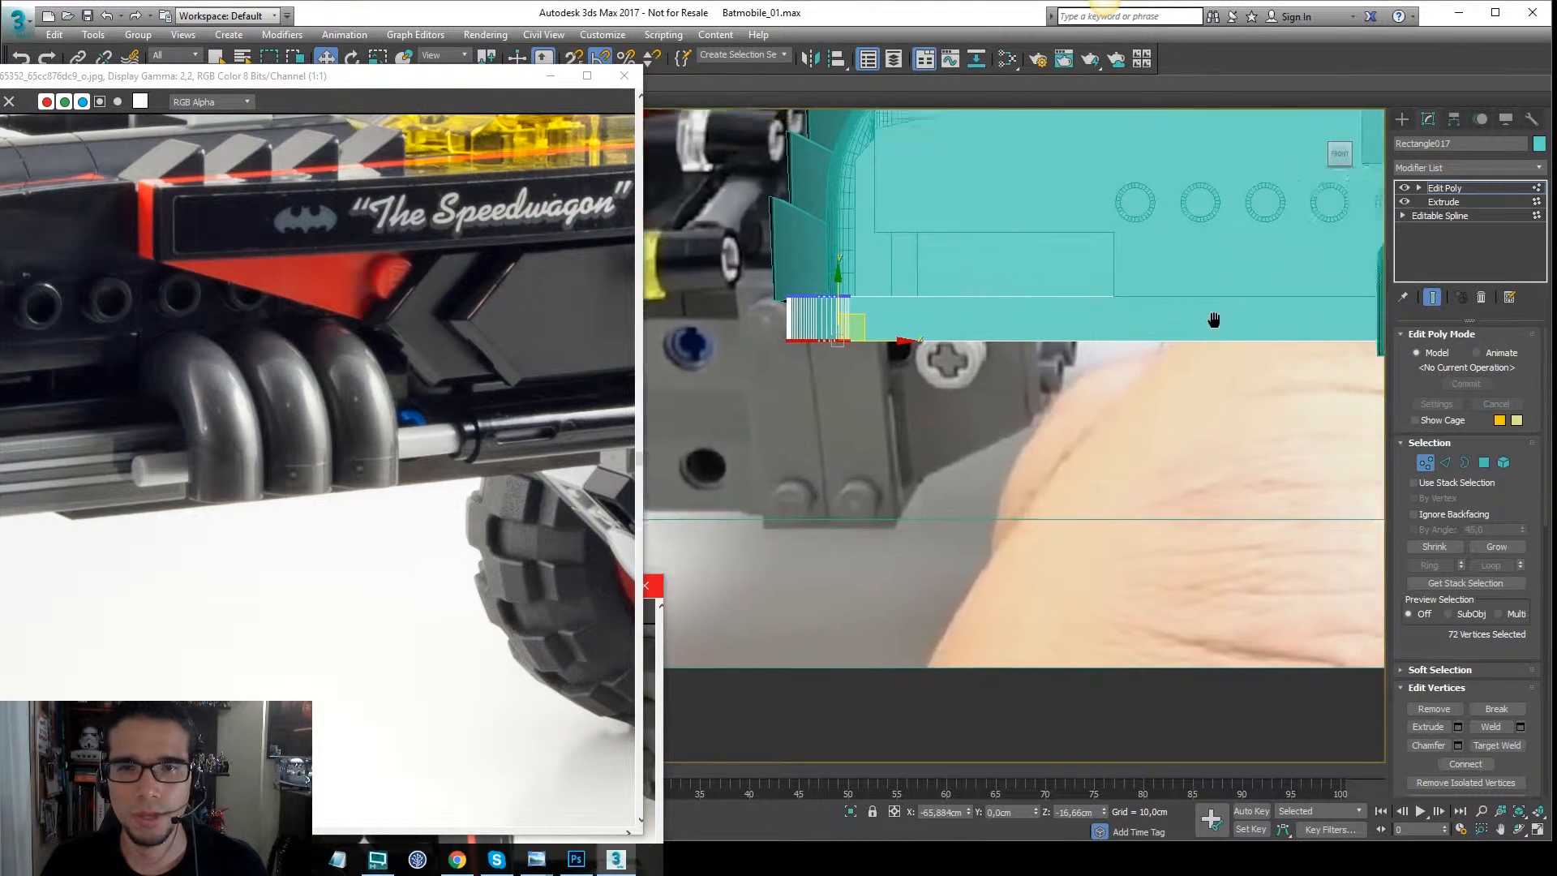
{"action": "middle_click_drag", "start_coordinate": [734, 257], "coordinate": [780, 260]}
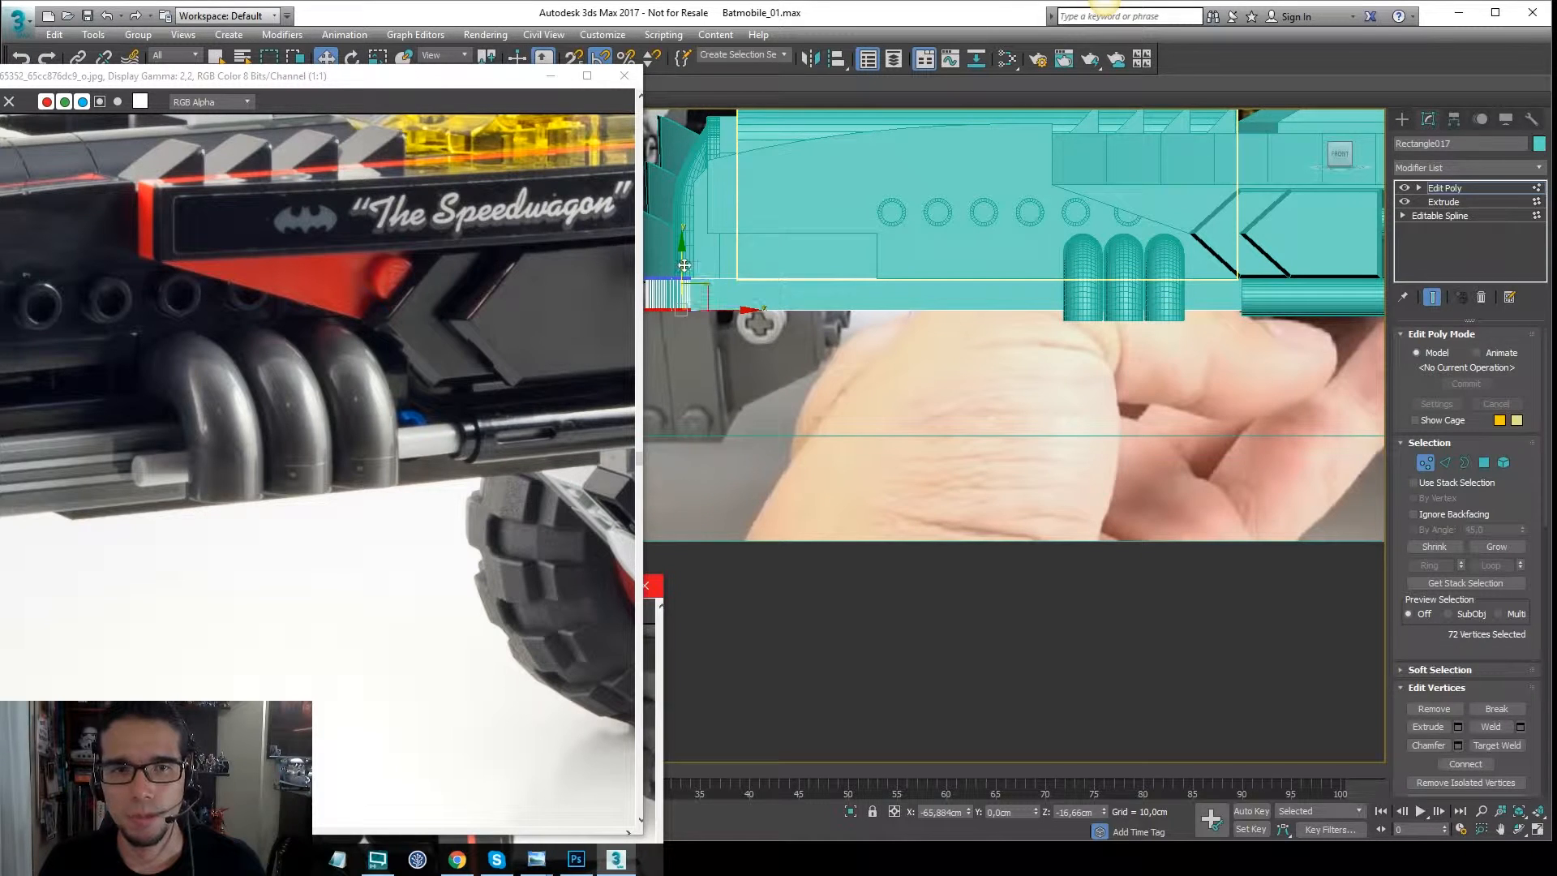
{"action": "left_click_drag", "start_coordinate": [683, 266], "coordinate": [695, 278]}
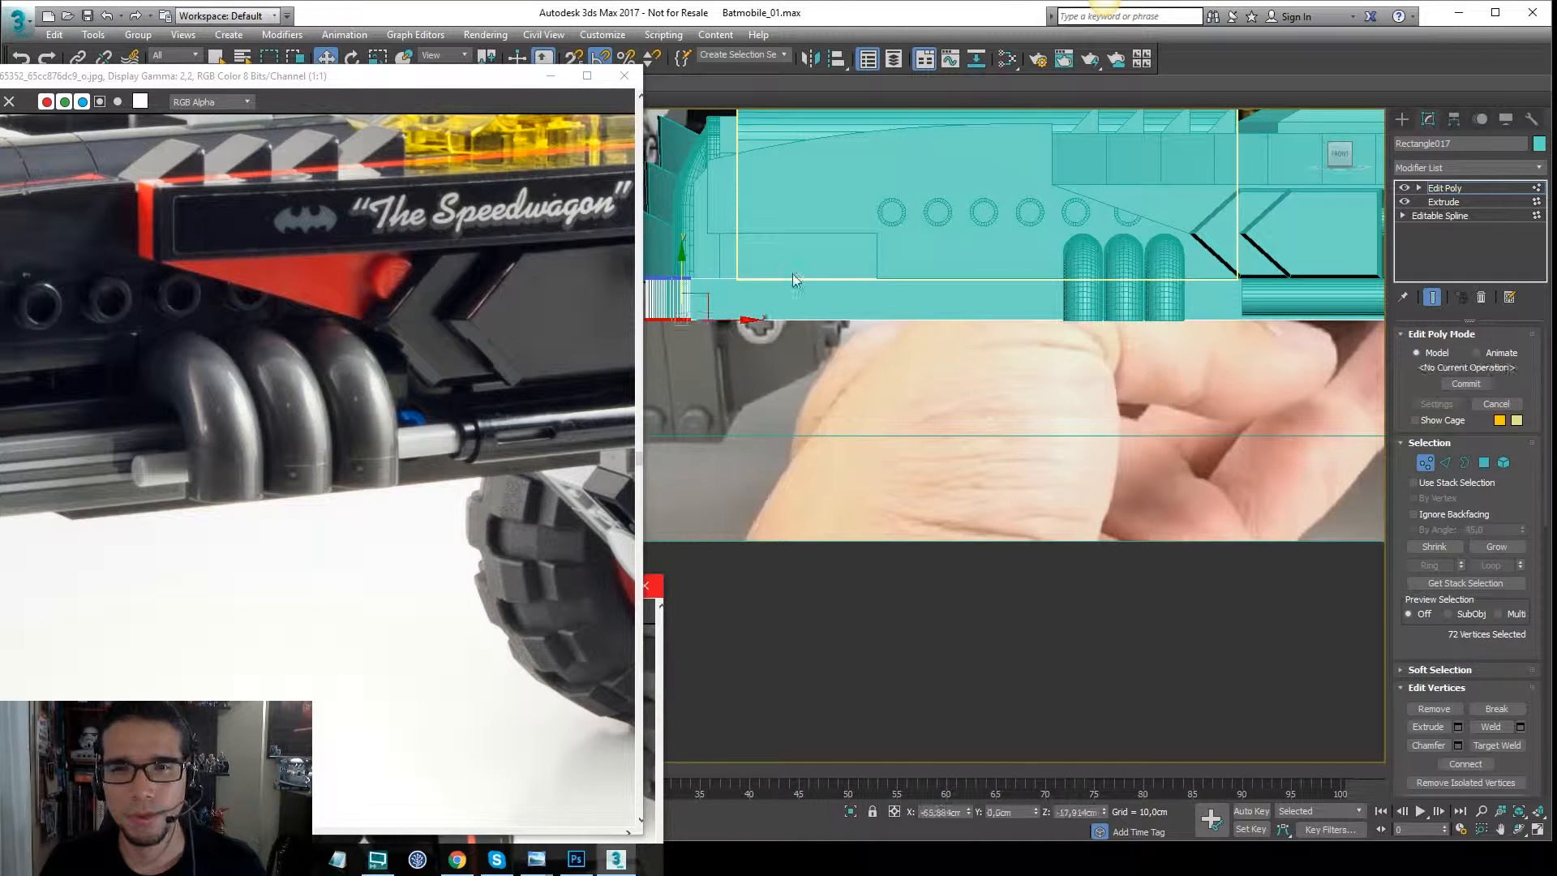
{"action": "left_click", "coordinate": [1451, 188]}
Lower the long rod cylinder to Z about -15.37 cm, leaving a small gap below the arrow-shaped side panel.
{"action": "left_click", "coordinate": [1321, 298]}
{"action": "middle_click_drag", "start_coordinate": [1346, 323], "coordinate": [1145, 330]}
{"action": "scroll", "coordinate": [1144, 331], "scroll_direction": "up", "scroll_amount": 3}
{"action": "scroll", "coordinate": [1186, 266], "scroll_direction": "up", "scroll_amount": 3}
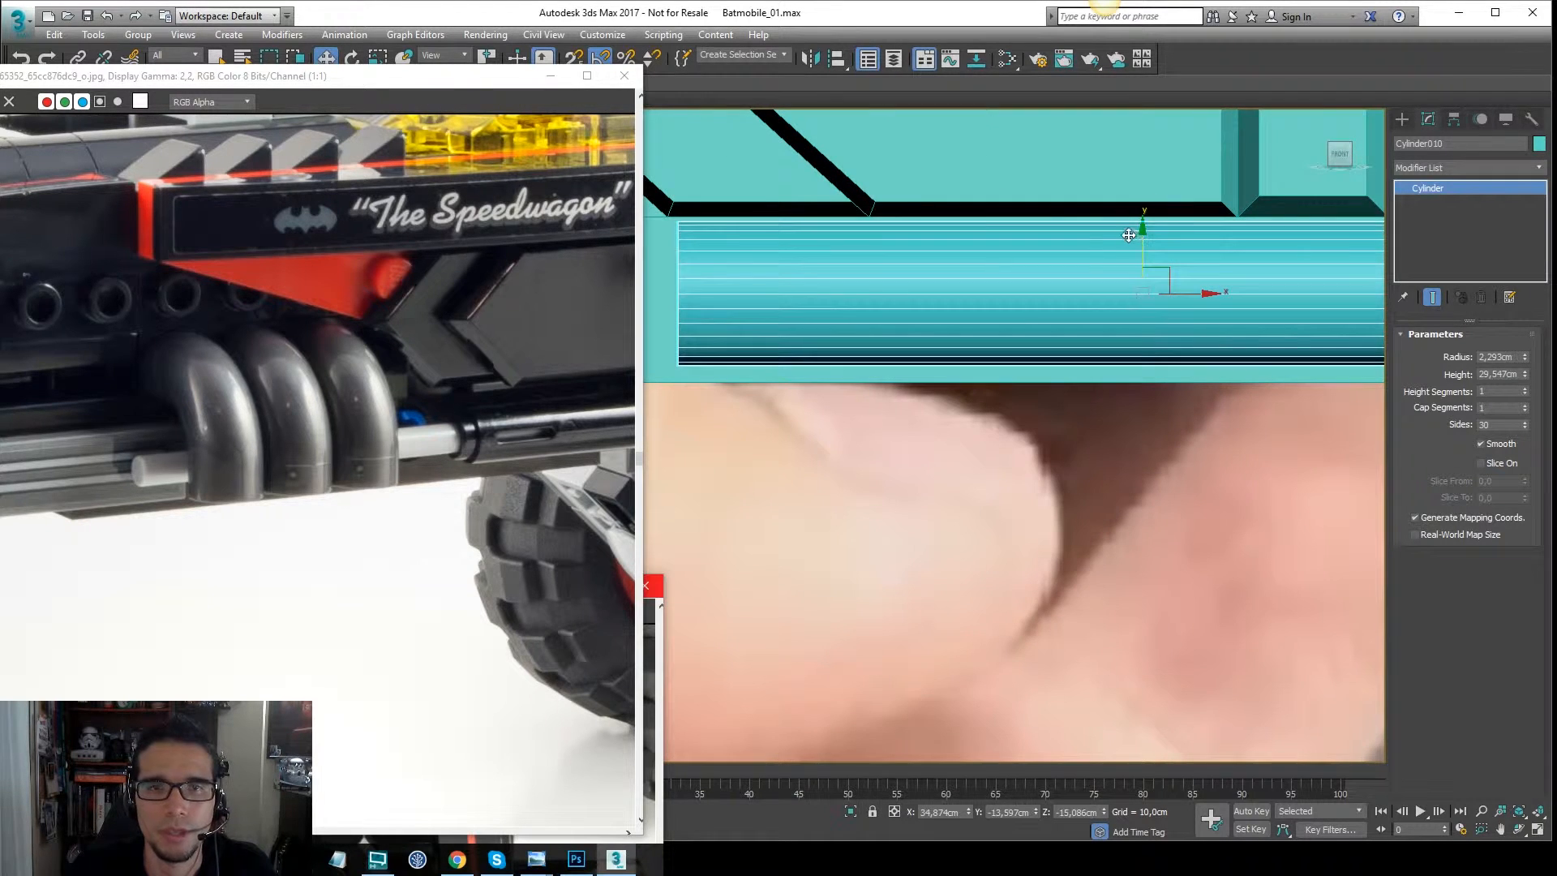
{"action": "scroll", "coordinate": [390, 390], "scroll_direction": "down", "scroll_amount": 2}
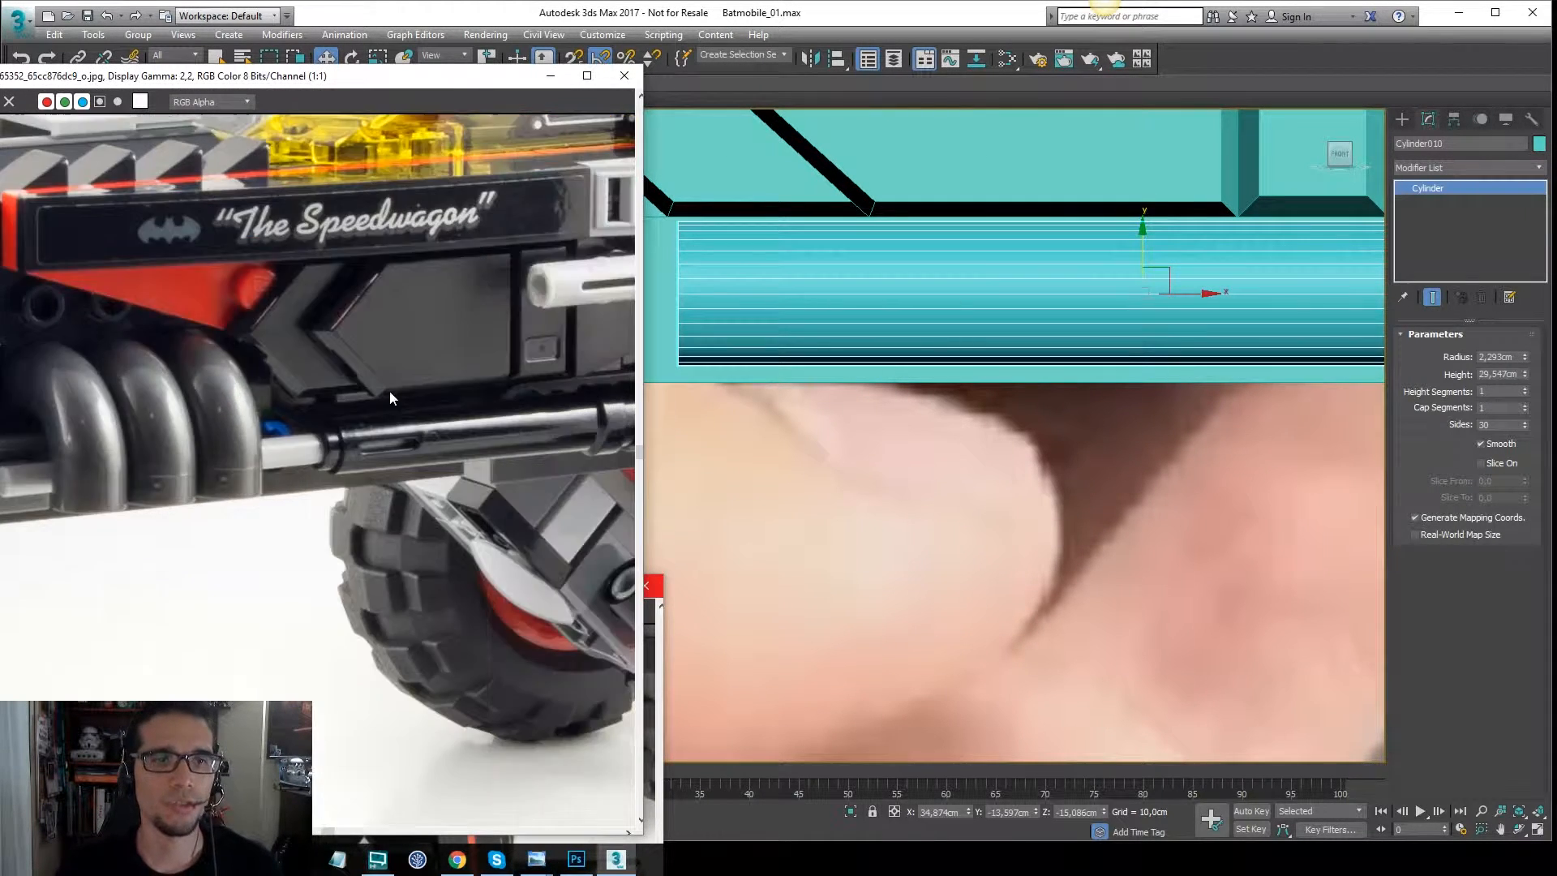
{"action": "scroll", "coordinate": [531, 395], "scroll_direction": "up", "scroll_amount": 2}
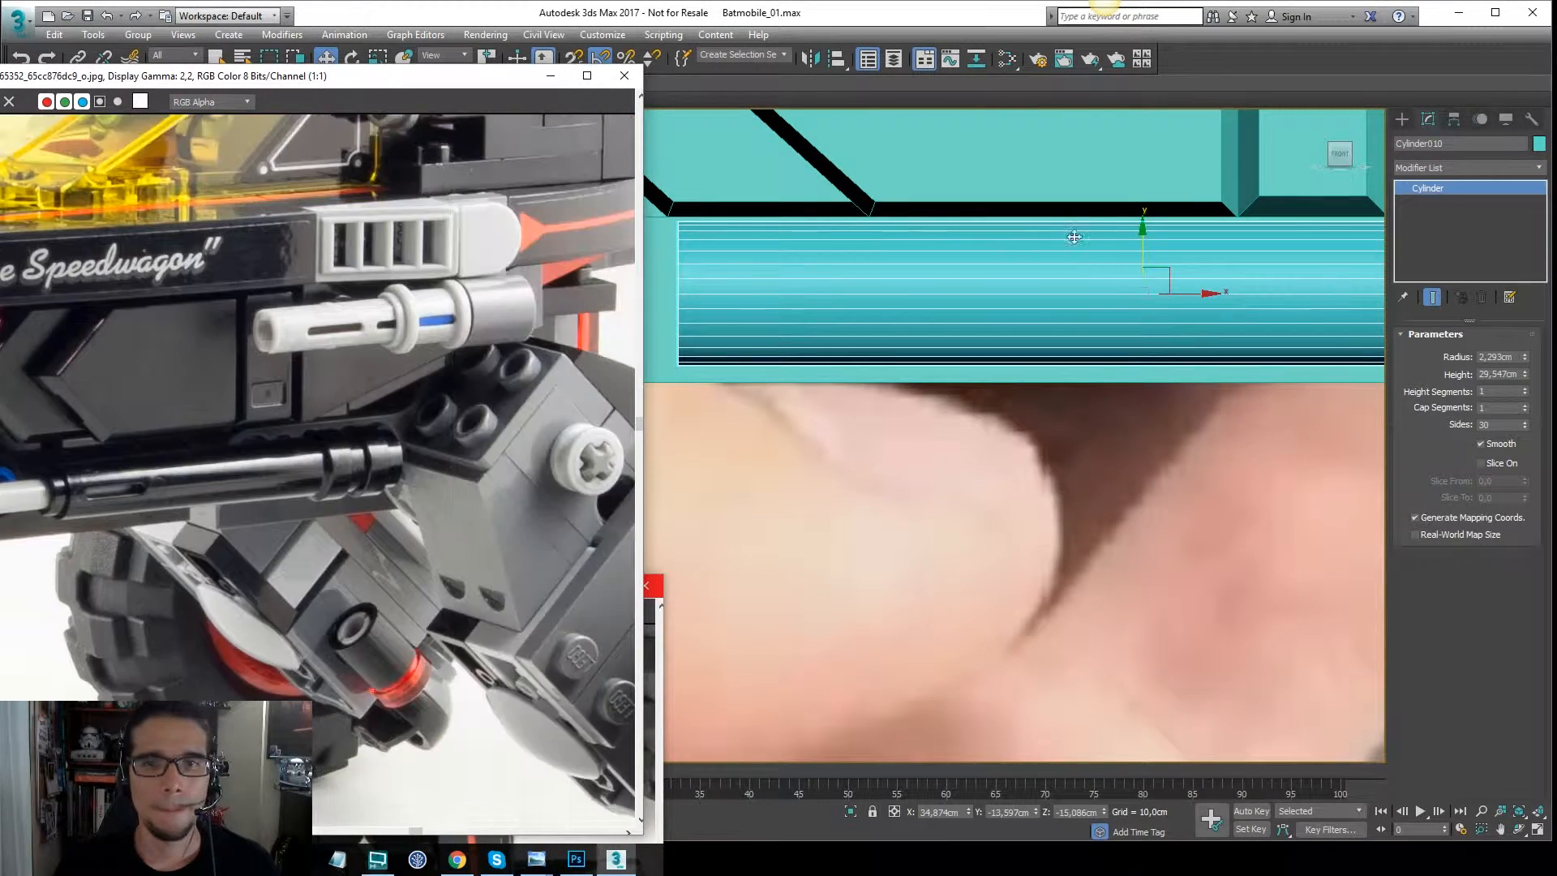
{"action": "middle_click_drag", "start_coordinate": [1149, 248], "coordinate": [1139, 264]}
{"action": "left_click_drag", "start_coordinate": [1129, 268], "coordinate": [1129, 278]}
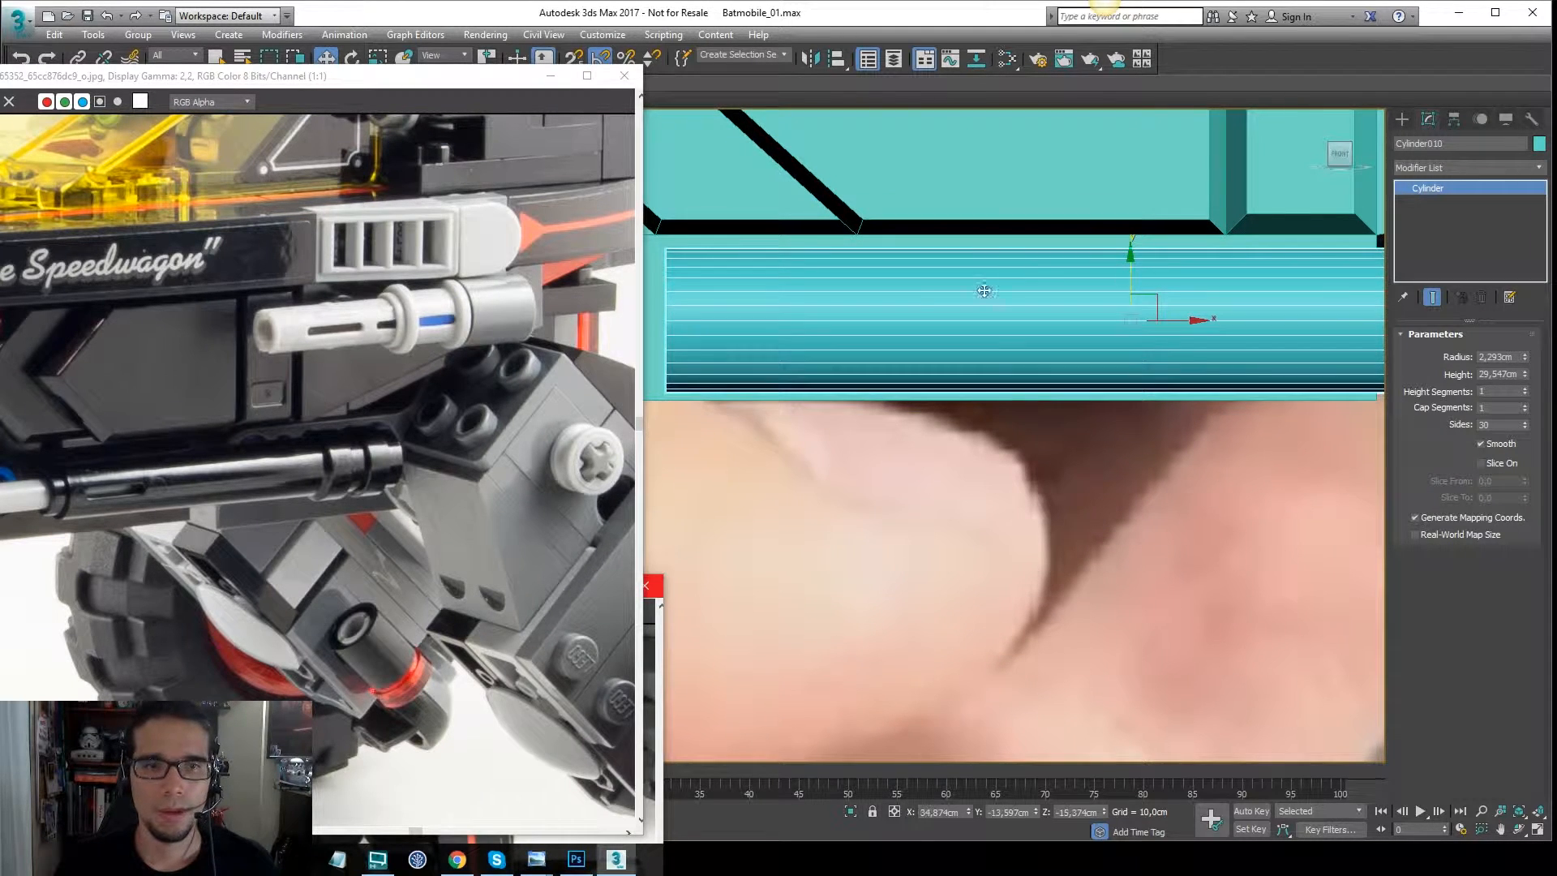
Copy the long rod cylinder along its axis toward the exhaust pipes, end to end with the original.
{"action": "scroll", "coordinate": [595, 347], "scroll_direction": "down", "scroll_amount": 1}
{"action": "scroll", "coordinate": [965, 308], "scroll_direction": "down", "scroll_amount": 3}
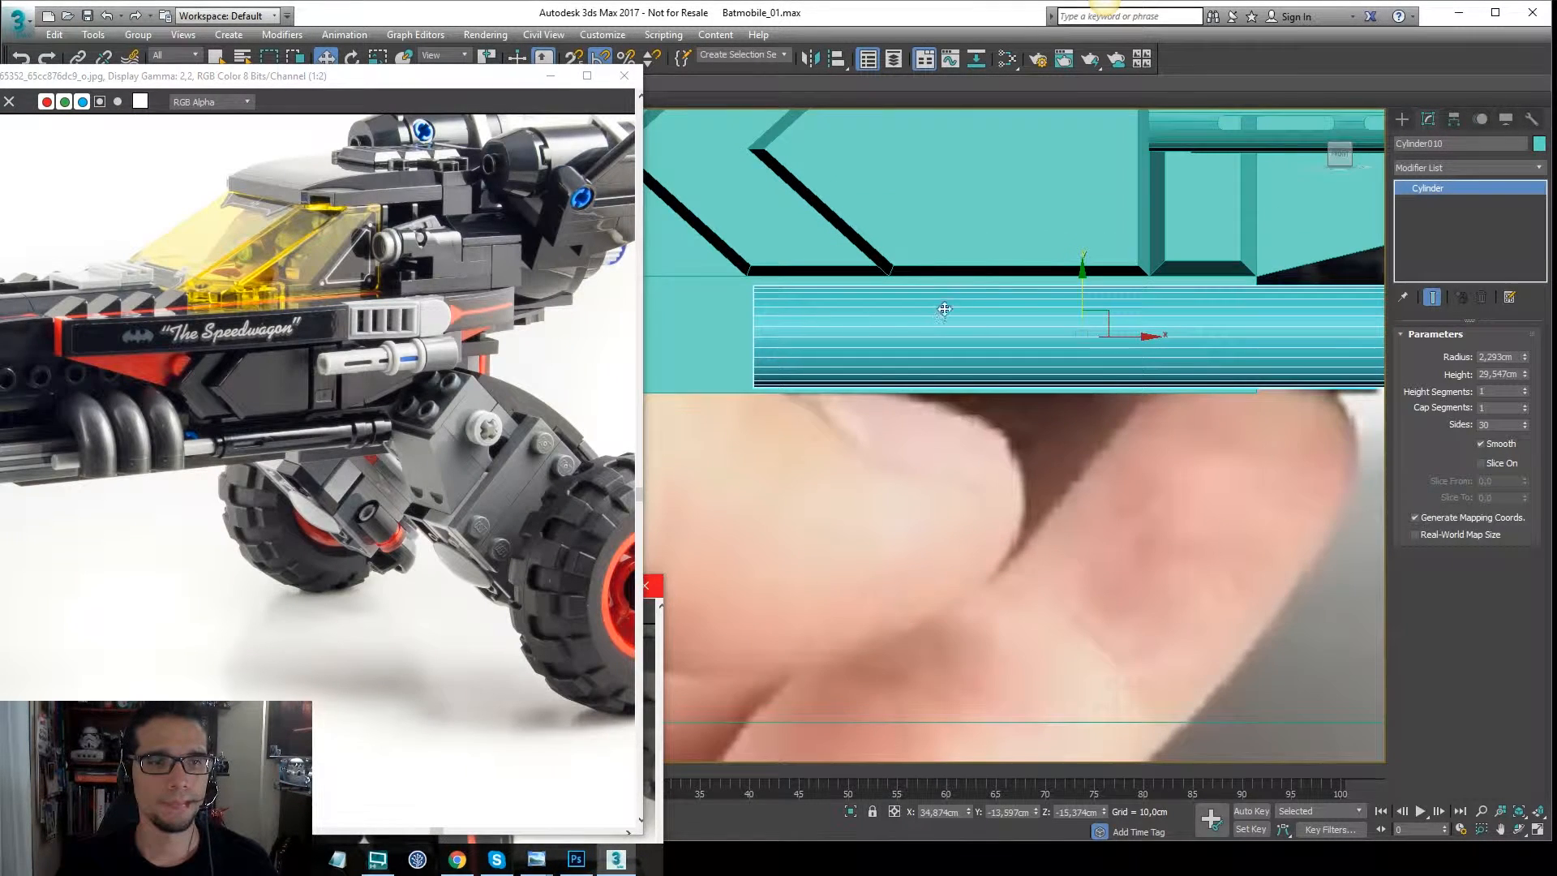
{"action": "scroll", "coordinate": [1037, 295], "scroll_direction": "down", "scroll_amount": 3}
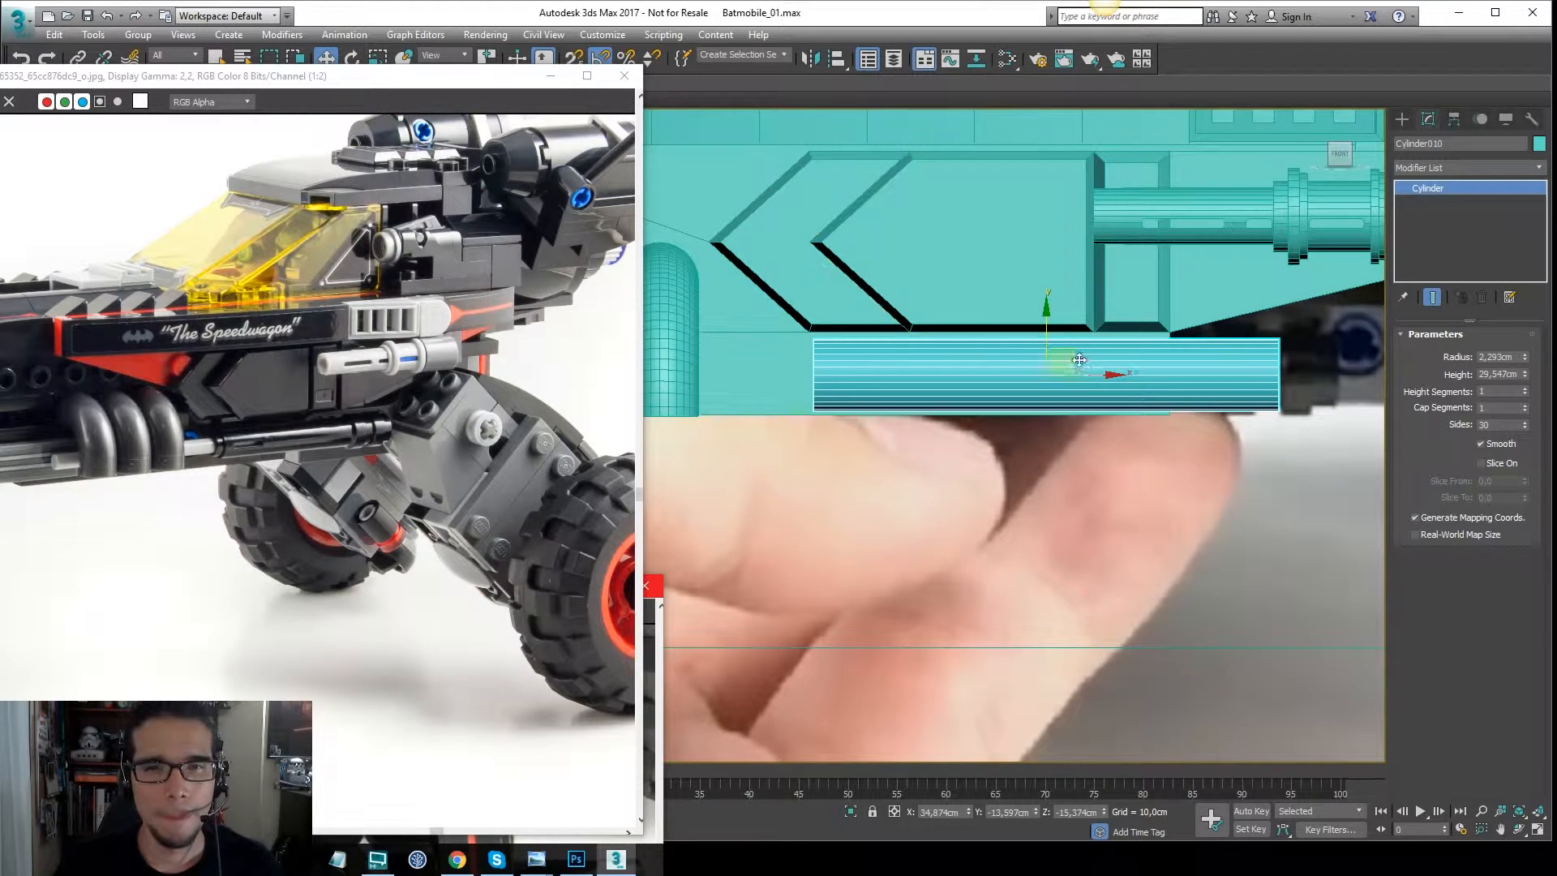
{"action": "left_click_drag", "start_coordinate": [1097, 378], "coordinate": [626, 349], "text": "shift"}
{"action": "left_click", "coordinate": [728, 496]}
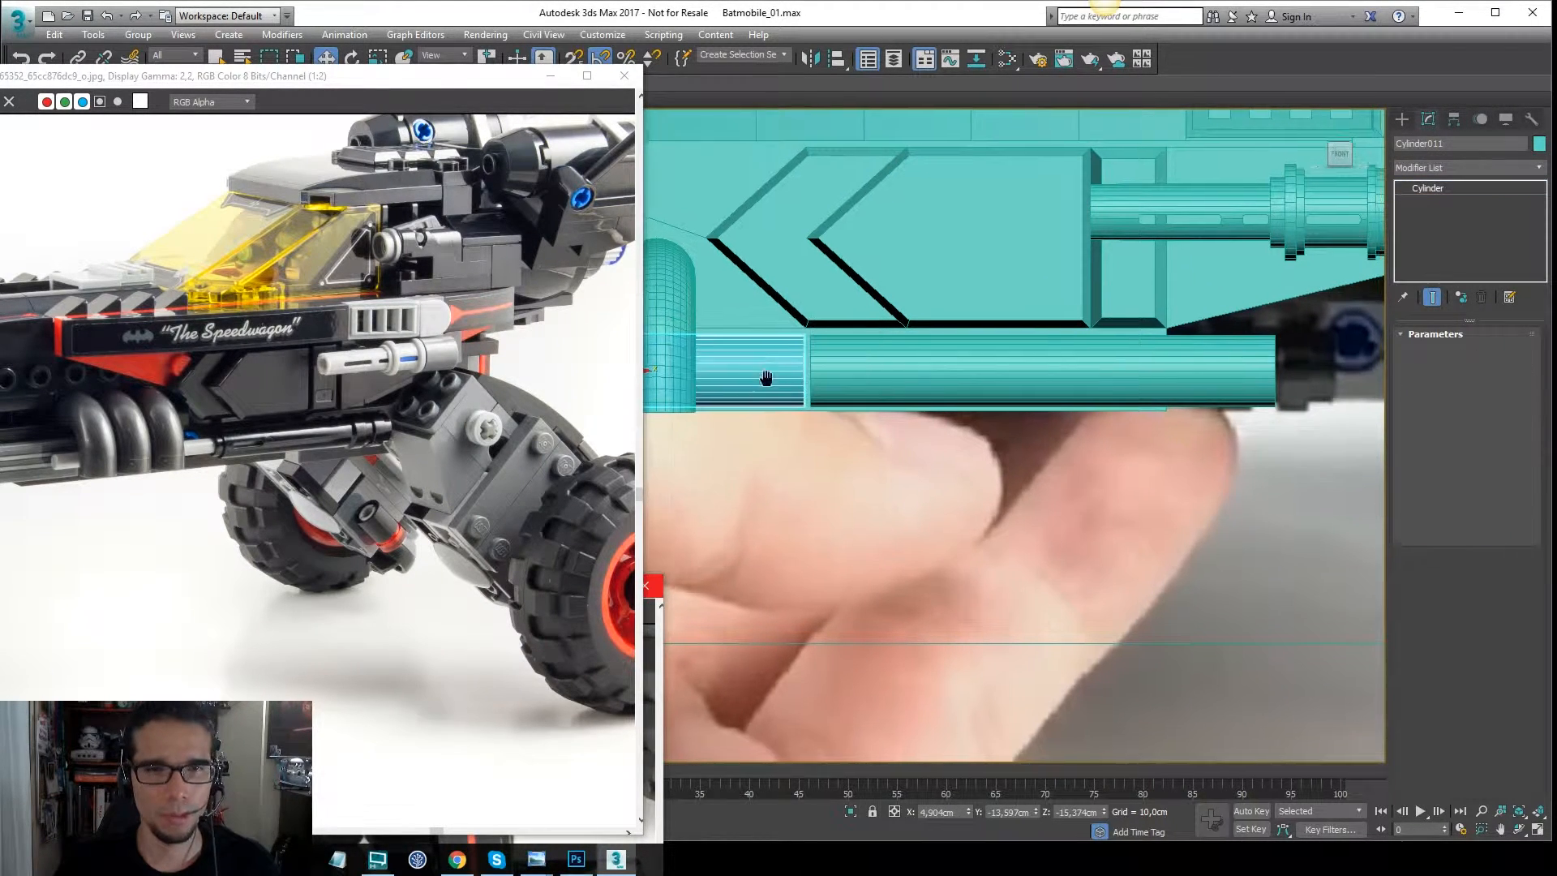
Align the copy with the rod's end and set its radius to about 1.86 cm and height to about 1.18 cm.
{"action": "middle_click_drag", "start_coordinate": [766, 379], "coordinate": [902, 444]}
{"action": "scroll", "coordinate": [901, 443], "scroll_direction": "up", "scroll_amount": 2}
{"action": "left_click", "coordinate": [579, 60]}
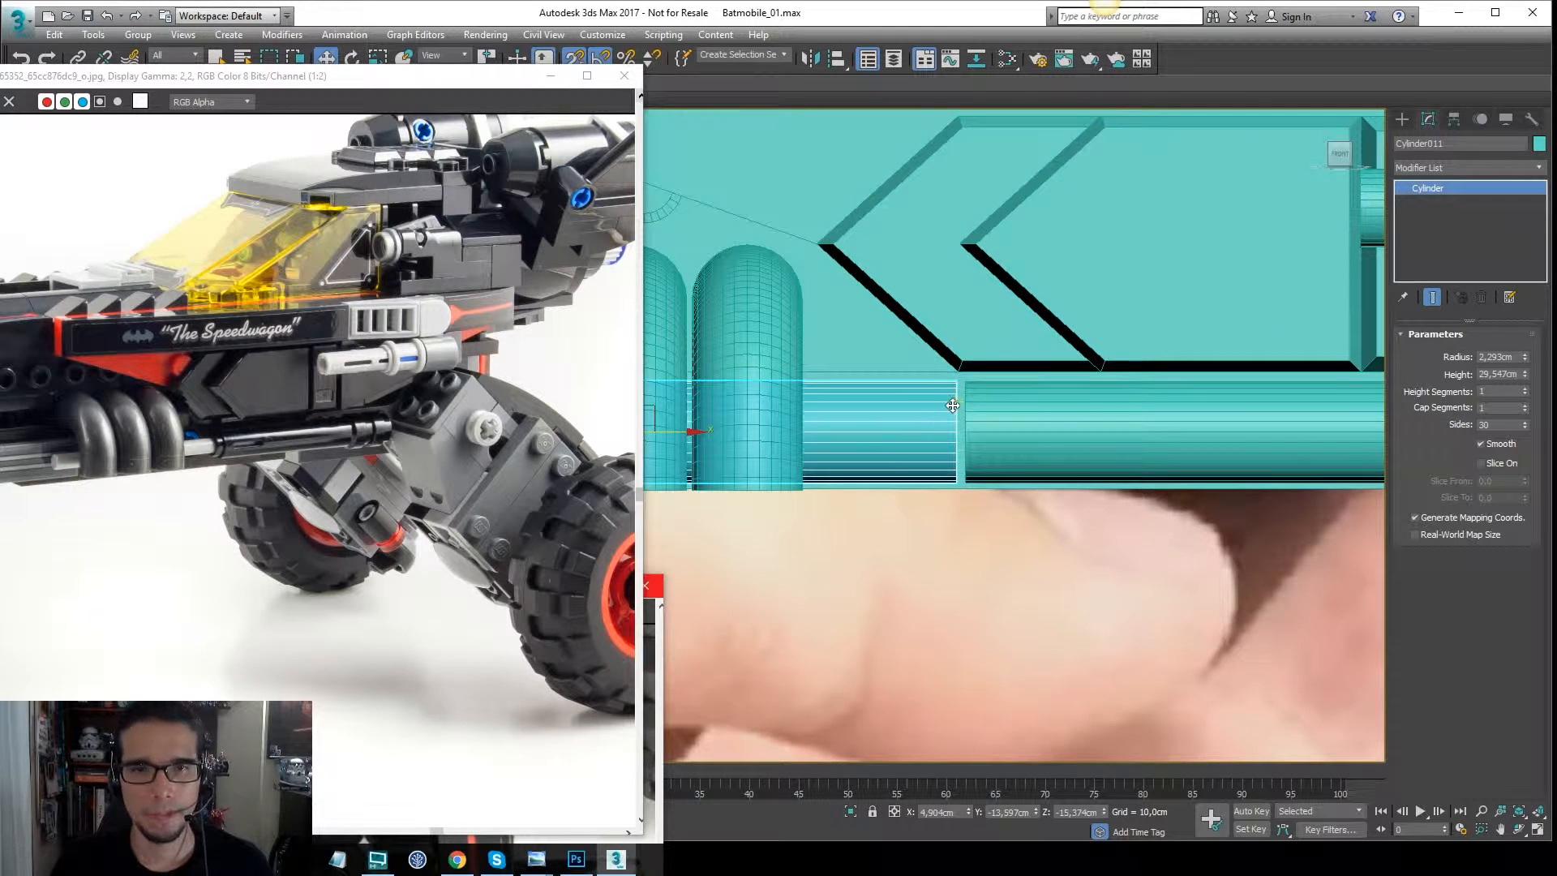
{"action": "left_click_drag", "start_coordinate": [953, 405], "coordinate": [964, 399]}
{"action": "left_click_drag", "start_coordinate": [1525, 360], "coordinate": [1508, 449]}
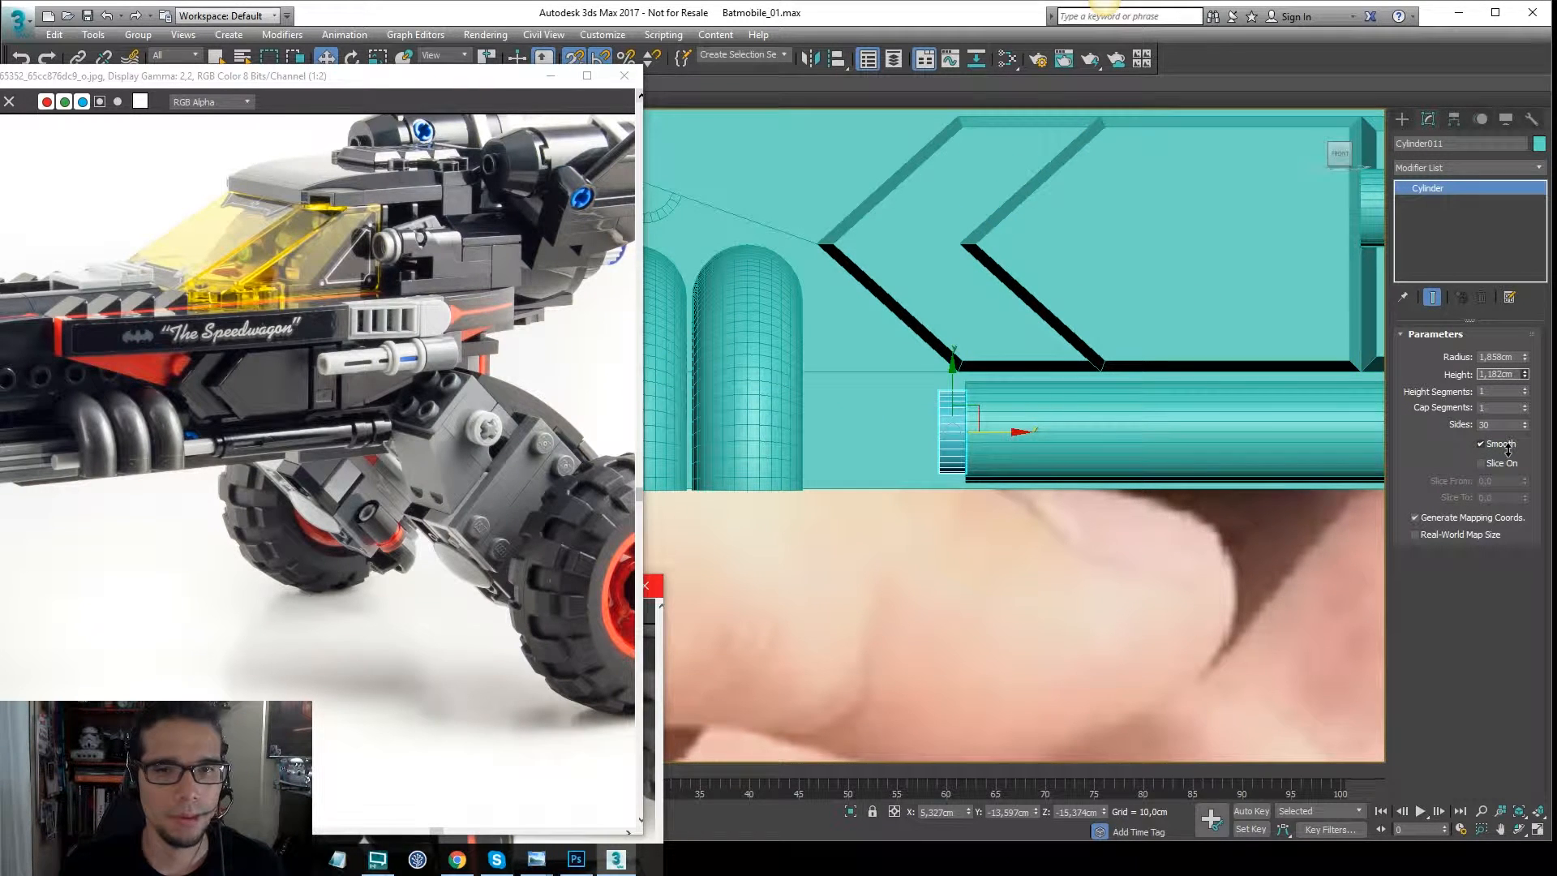
Copy the short collar toward the exhaust pipes and set the copy's radius to about 1.49 cm and height to about 3.61 cm.
{"action": "middle_click_drag", "start_coordinate": [1063, 389], "coordinate": [1067, 397]}
{"action": "scroll", "coordinate": [1127, 447], "scroll_direction": "up", "scroll_amount": 2}
{"action": "mouse_move", "coordinate": [1127, 447]}
{"action": "left_mouse_down", "text": "shift"}
{"action": "mouse_move", "coordinate": [999, 453]}
{"action": "mouse_move", "coordinate": [1034, 442]}
{"action": "left_mouse_up", "text": "shift"}
{"action": "left_click", "coordinate": [789, 500]}
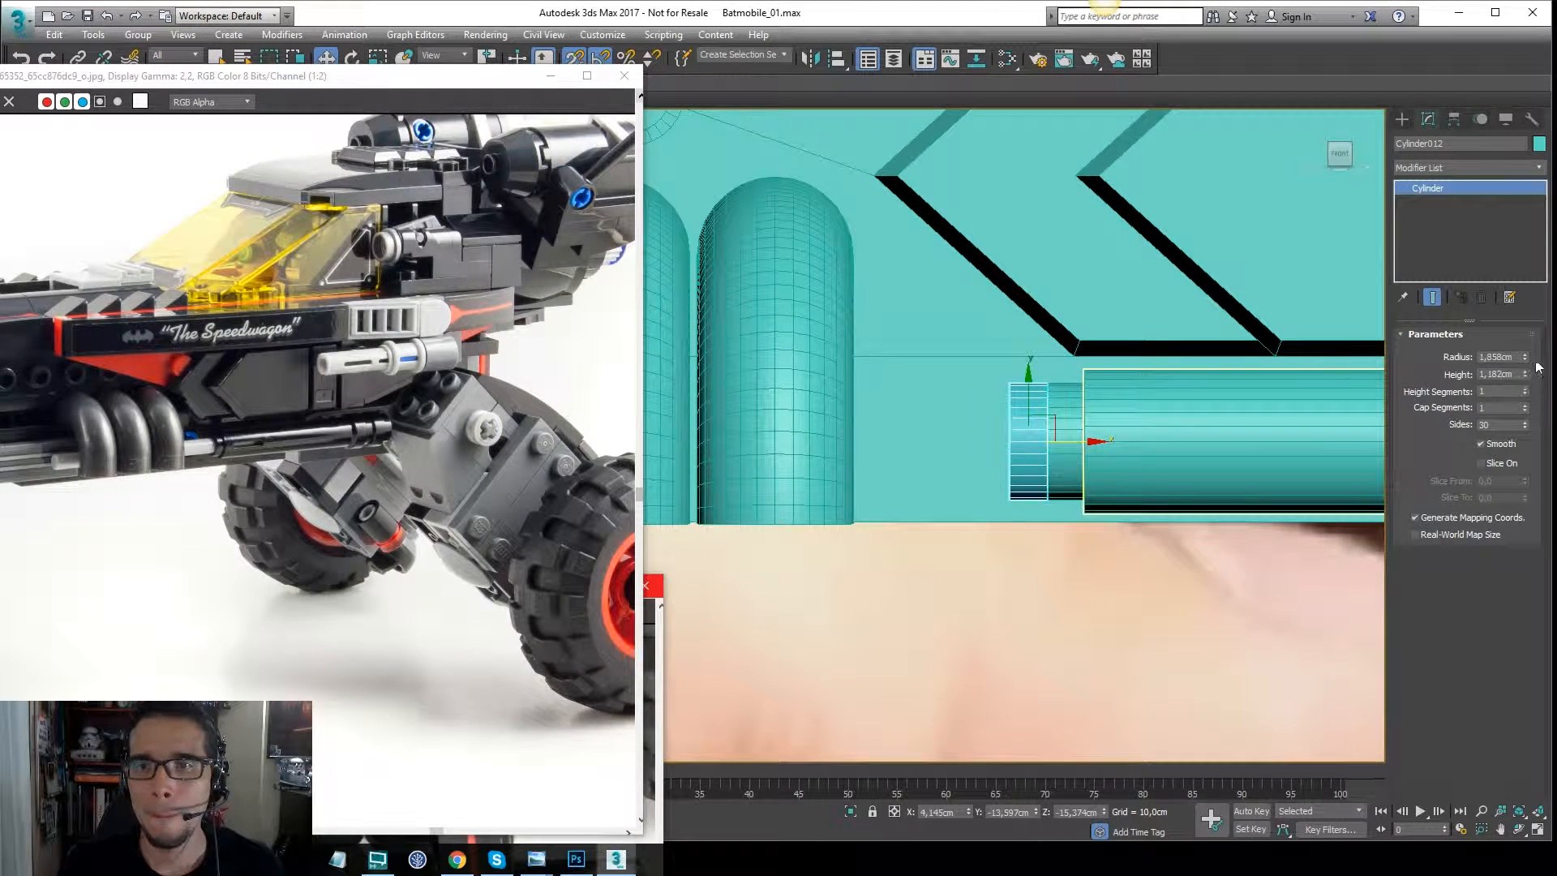
{"action": "left_click_drag", "start_coordinate": [1525, 357], "coordinate": [1493, 187]}
{"action": "scroll", "coordinate": [1098, 300], "scroll_direction": "down", "scroll_amount": 5}
{"action": "middle_click_drag", "start_coordinate": [1098, 300], "coordinate": [1158, 335]}
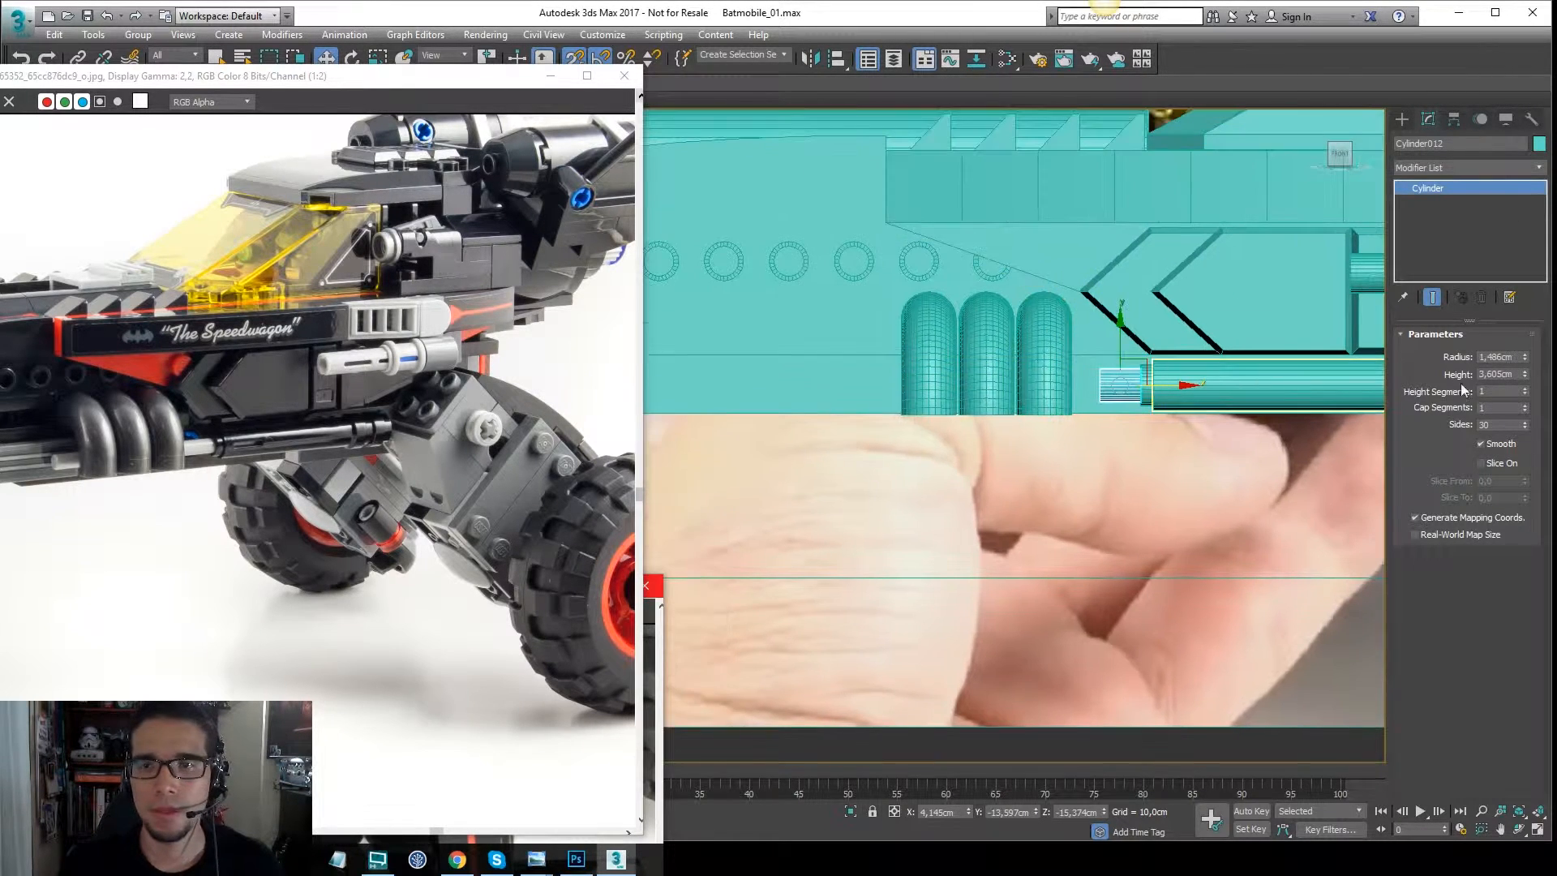
Lengthen the thin cylinder to a height of about 32.44 cm through the exhaust pipes and adjust its radius.
{"action": "left_click_drag", "start_coordinate": [1525, 381], "coordinate": [1497, 197]}
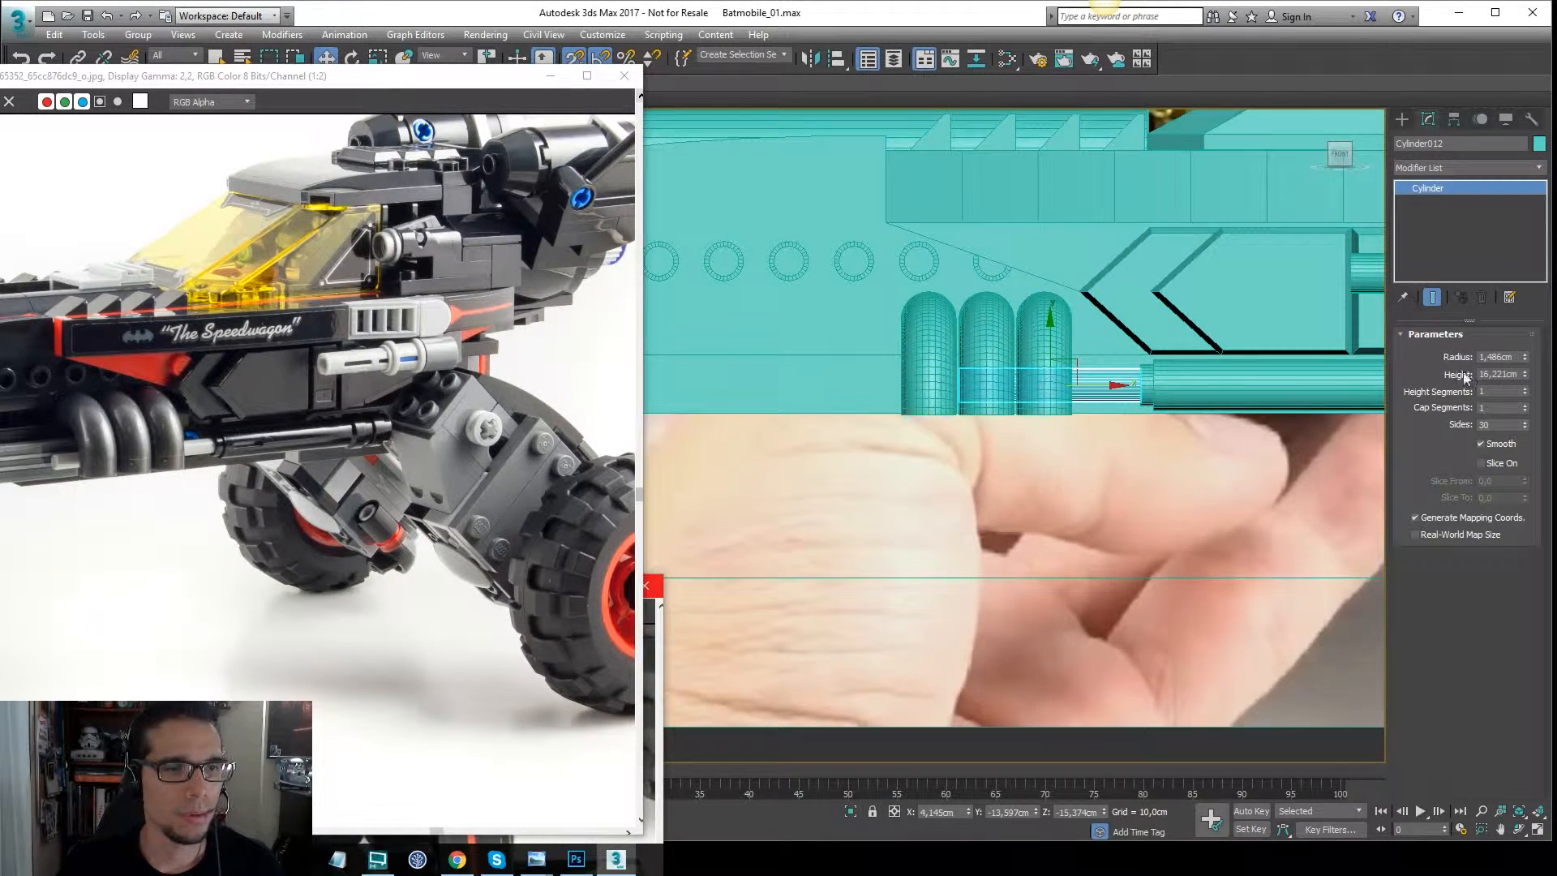
{"action": "left_click_drag", "start_coordinate": [1526, 377], "coordinate": [1517, 293]}
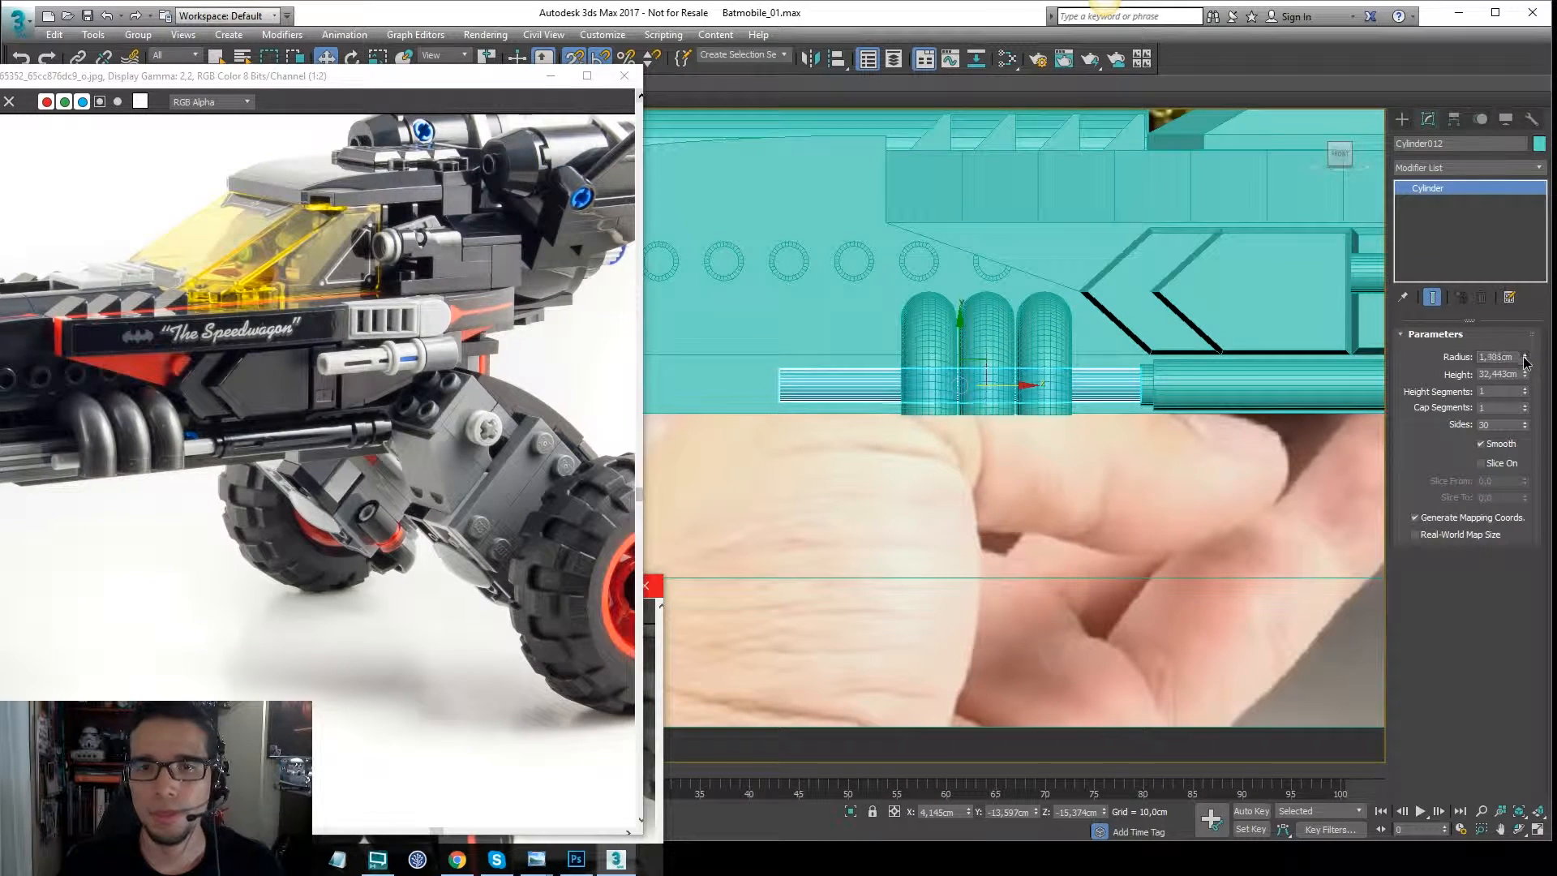
{"action": "left_click_drag", "start_coordinate": [1524, 363], "coordinate": [1522, 370]}
Copy the thick rod and turn the copy into a ring near its far end, radius about 2.48 cm and height about 1.18 cm.
{"action": "middle_click_drag", "start_coordinate": [925, 325], "coordinate": [756, 324]}
{"action": "middle_click_drag", "start_coordinate": [971, 344], "coordinate": [901, 327]}
{"action": "left_click", "coordinate": [1118, 374]}
{"action": "scroll", "coordinate": [1091, 364], "scroll_direction": "up", "scroll_amount": 2}
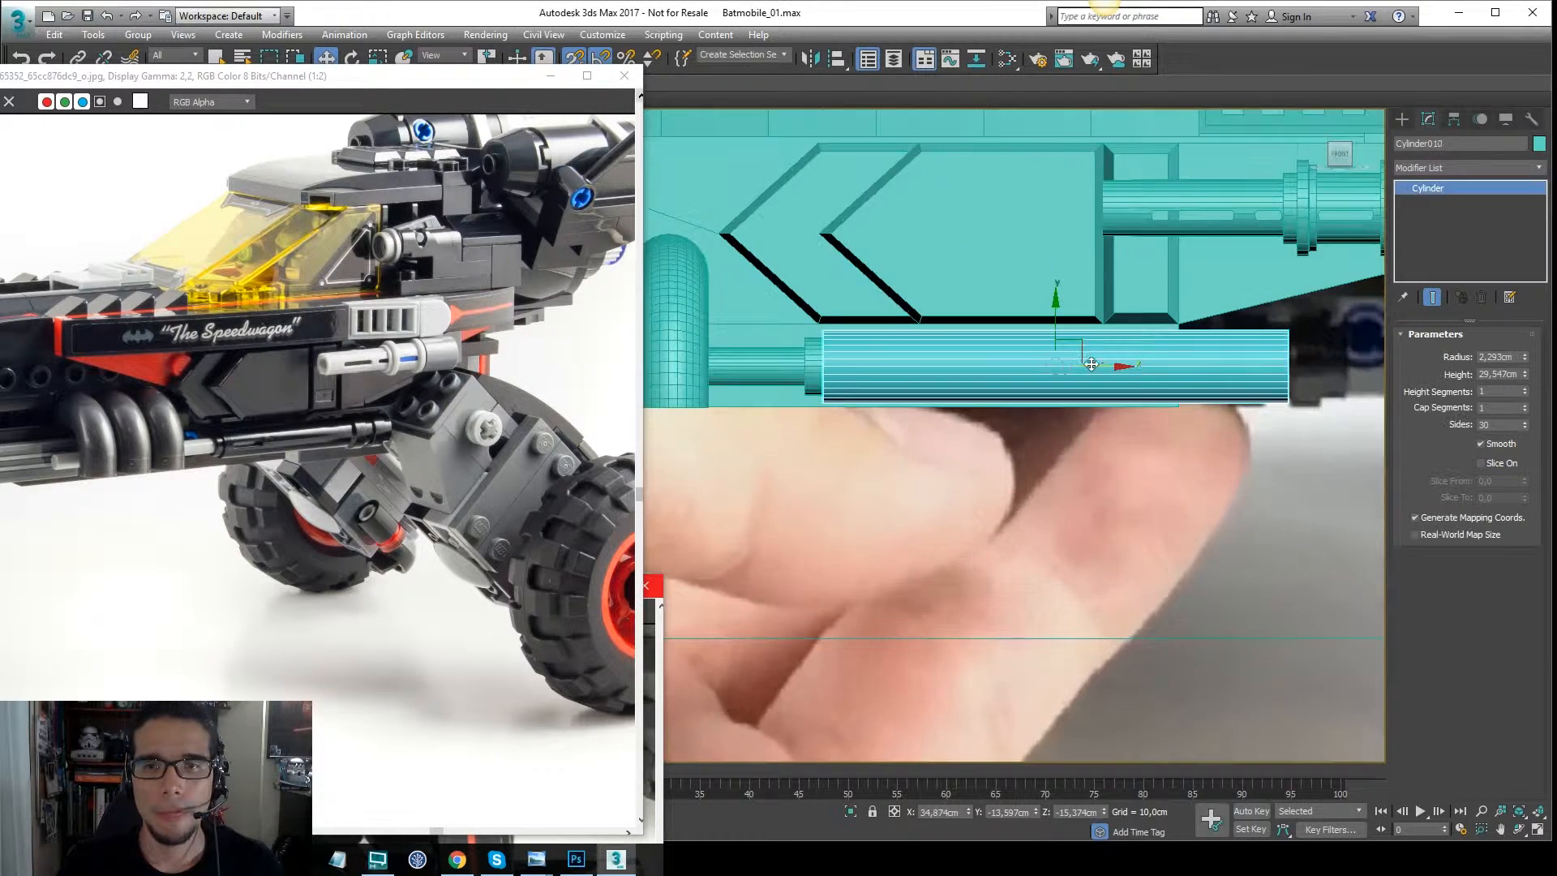
{"action": "mouse_move", "coordinate": [1055, 361]}
{"action": "left_mouse_down"}
{"action": "mouse_move", "coordinate": [1072, 359]}
{"action": "mouse_move", "coordinate": [1021, 358]}
{"action": "left_mouse_up"}
{"action": "left_click", "coordinate": [777, 501]}
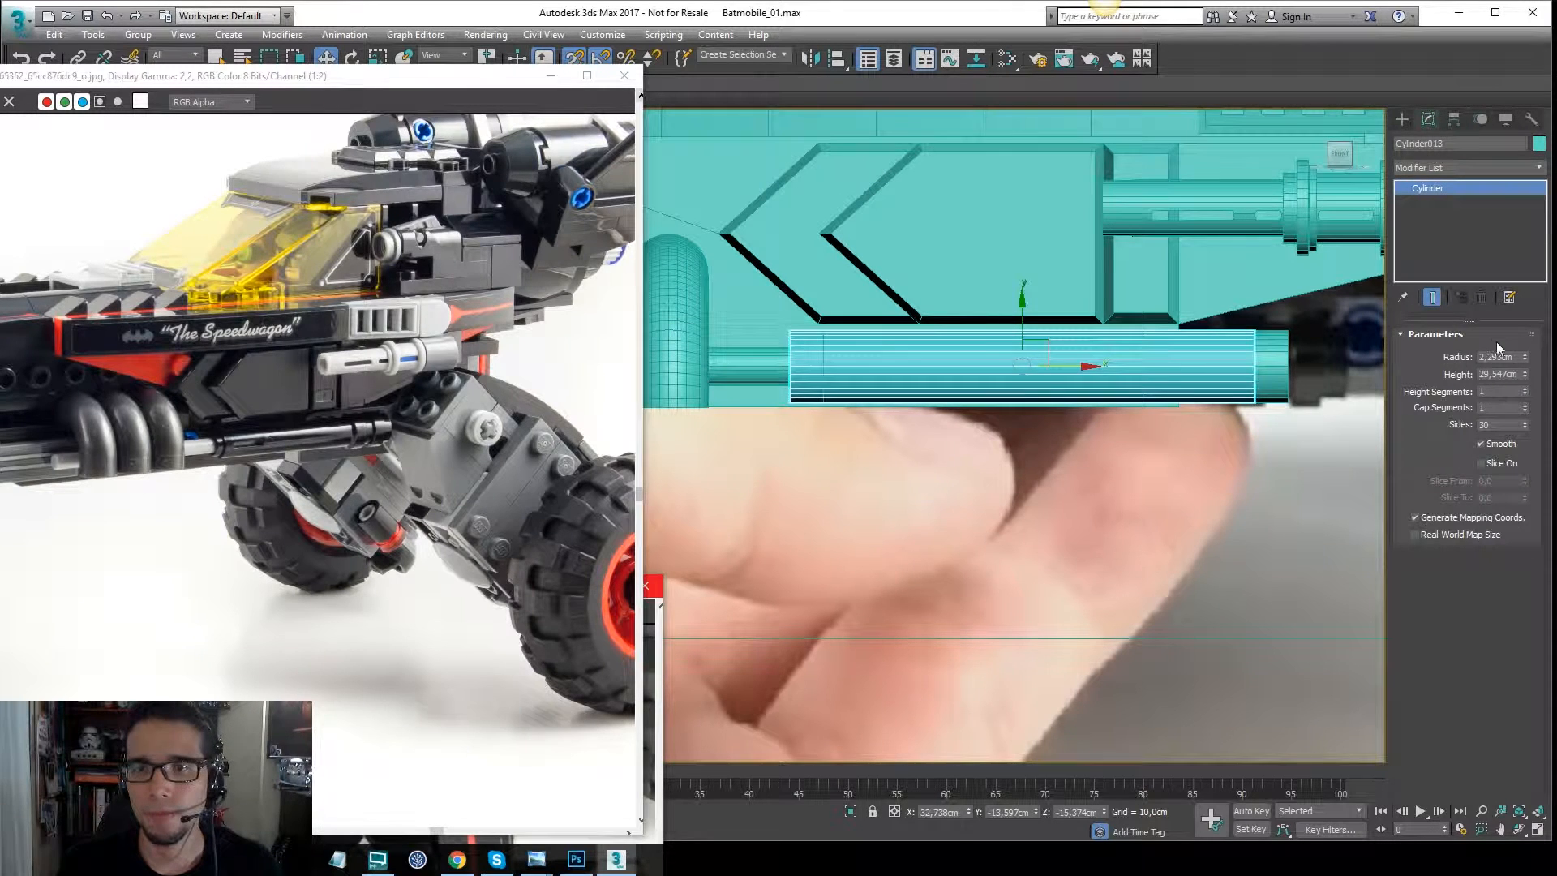
{"action": "left_click_drag", "start_coordinate": [1523, 376], "coordinate": [1519, 446]}
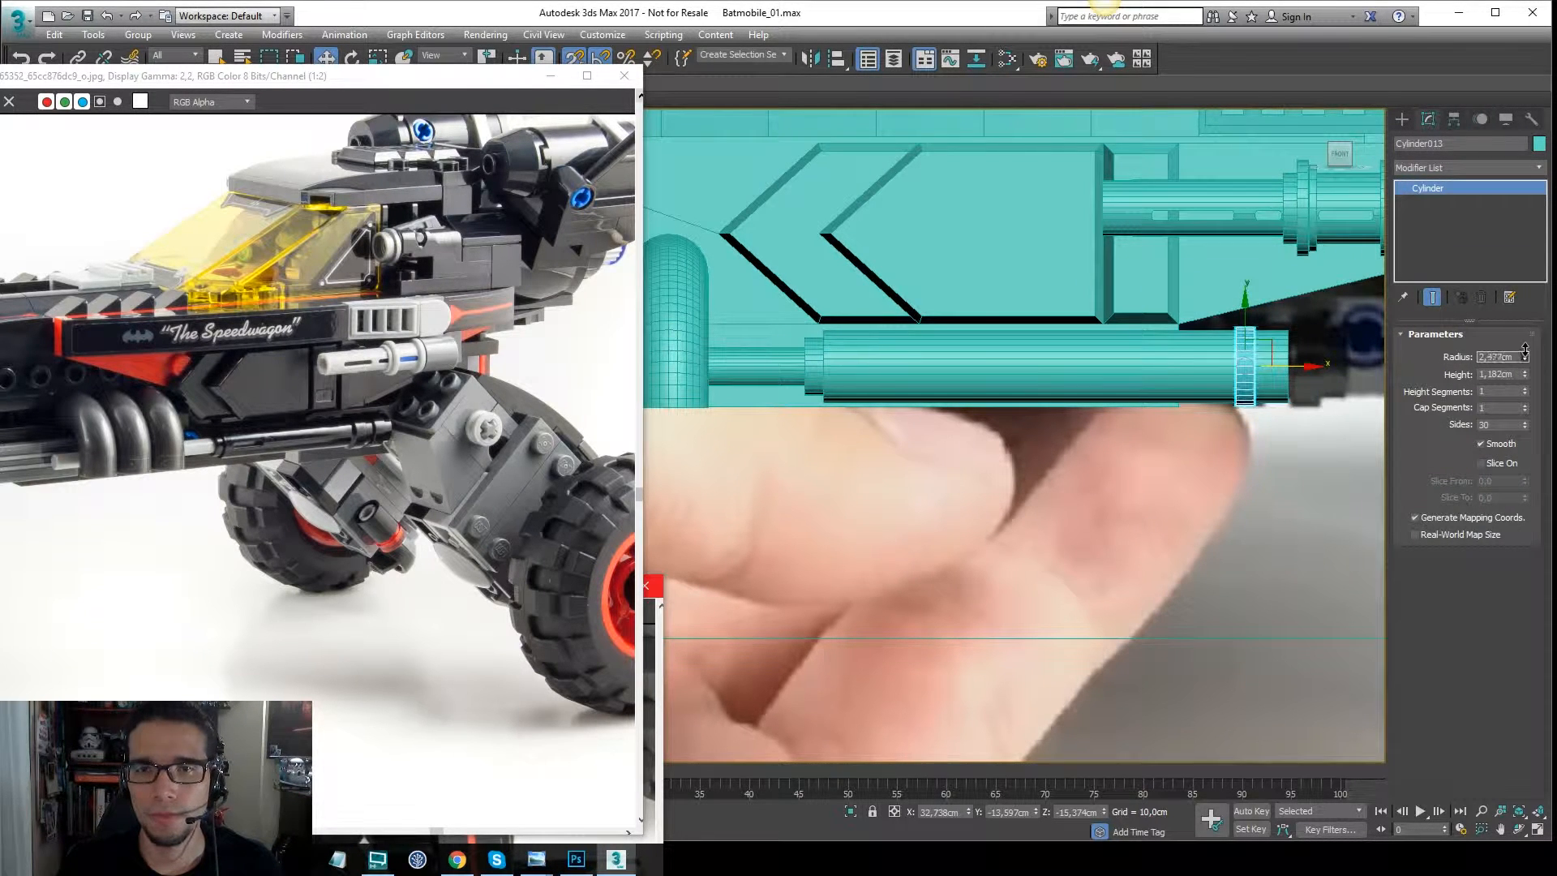
Copy the ring along the thick rod toward the exhaust pipes and set the copy's radius to about 2.65 cm.
{"action": "left_click_drag", "start_coordinate": [1302, 366], "coordinate": [1175, 362], "text": "shift"}
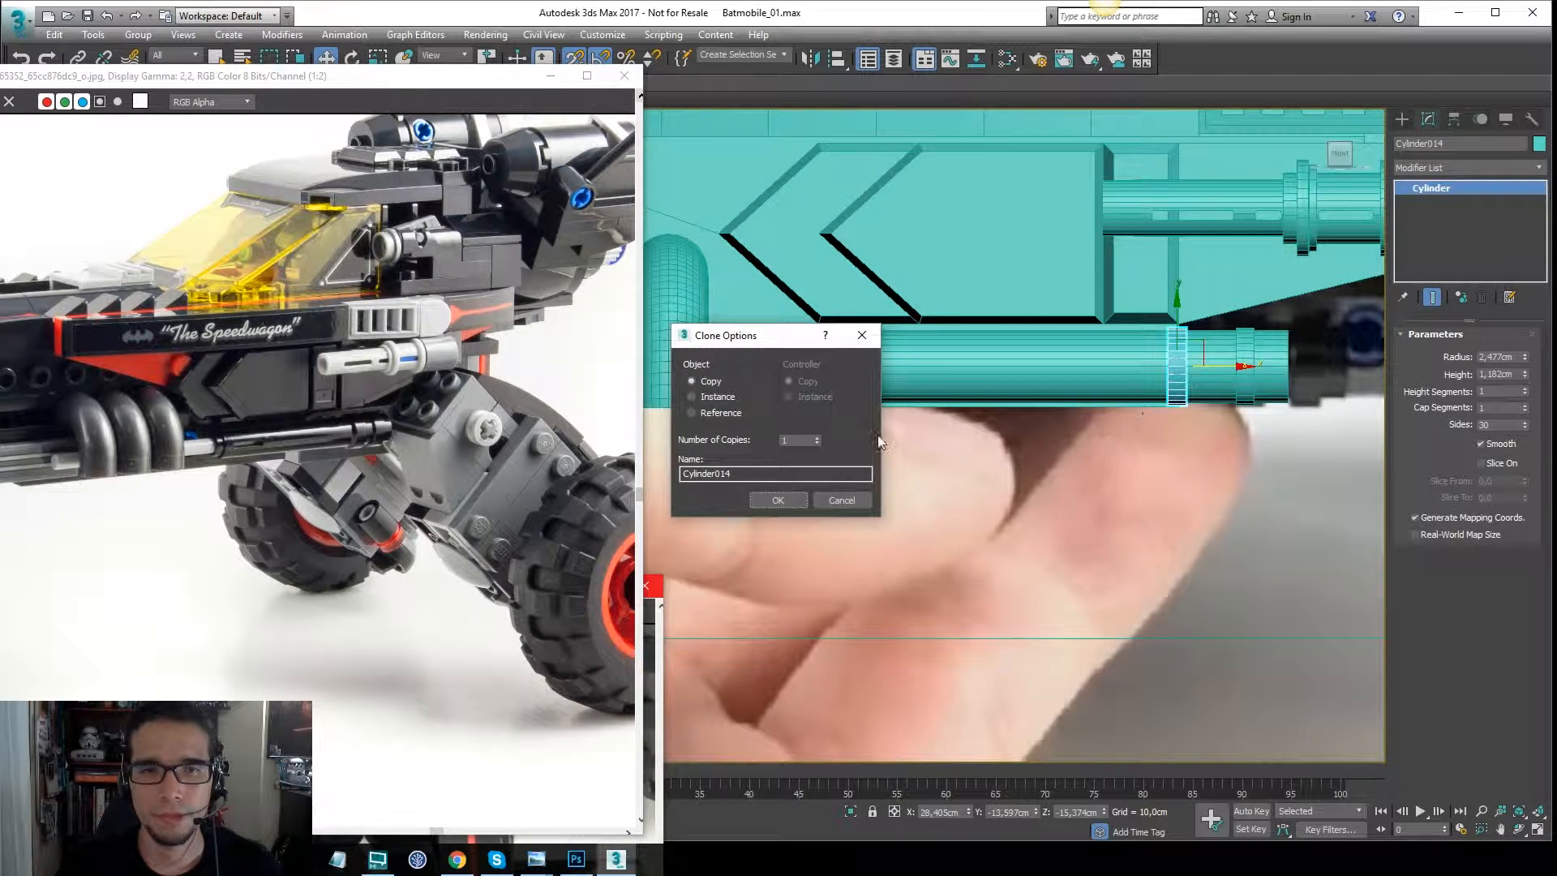
{"action": "left_click", "coordinate": [763, 499]}
{"action": "left_click_drag", "start_coordinate": [1526, 361], "coordinate": [1525, 346]}
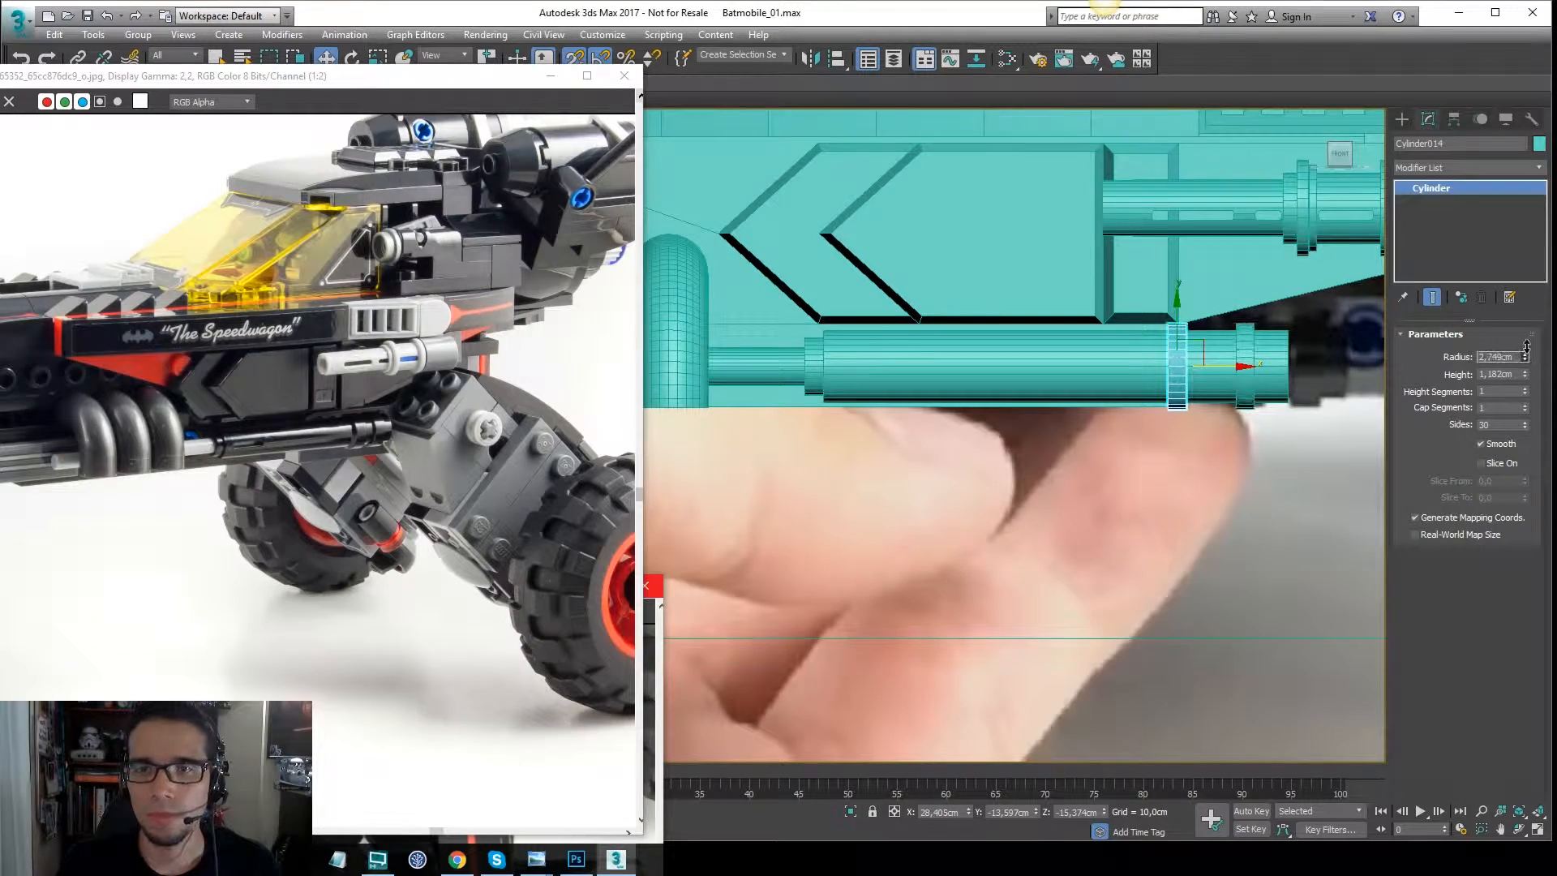
{"action": "middle_click_drag", "start_coordinate": [1042, 300], "coordinate": [1062, 257]}
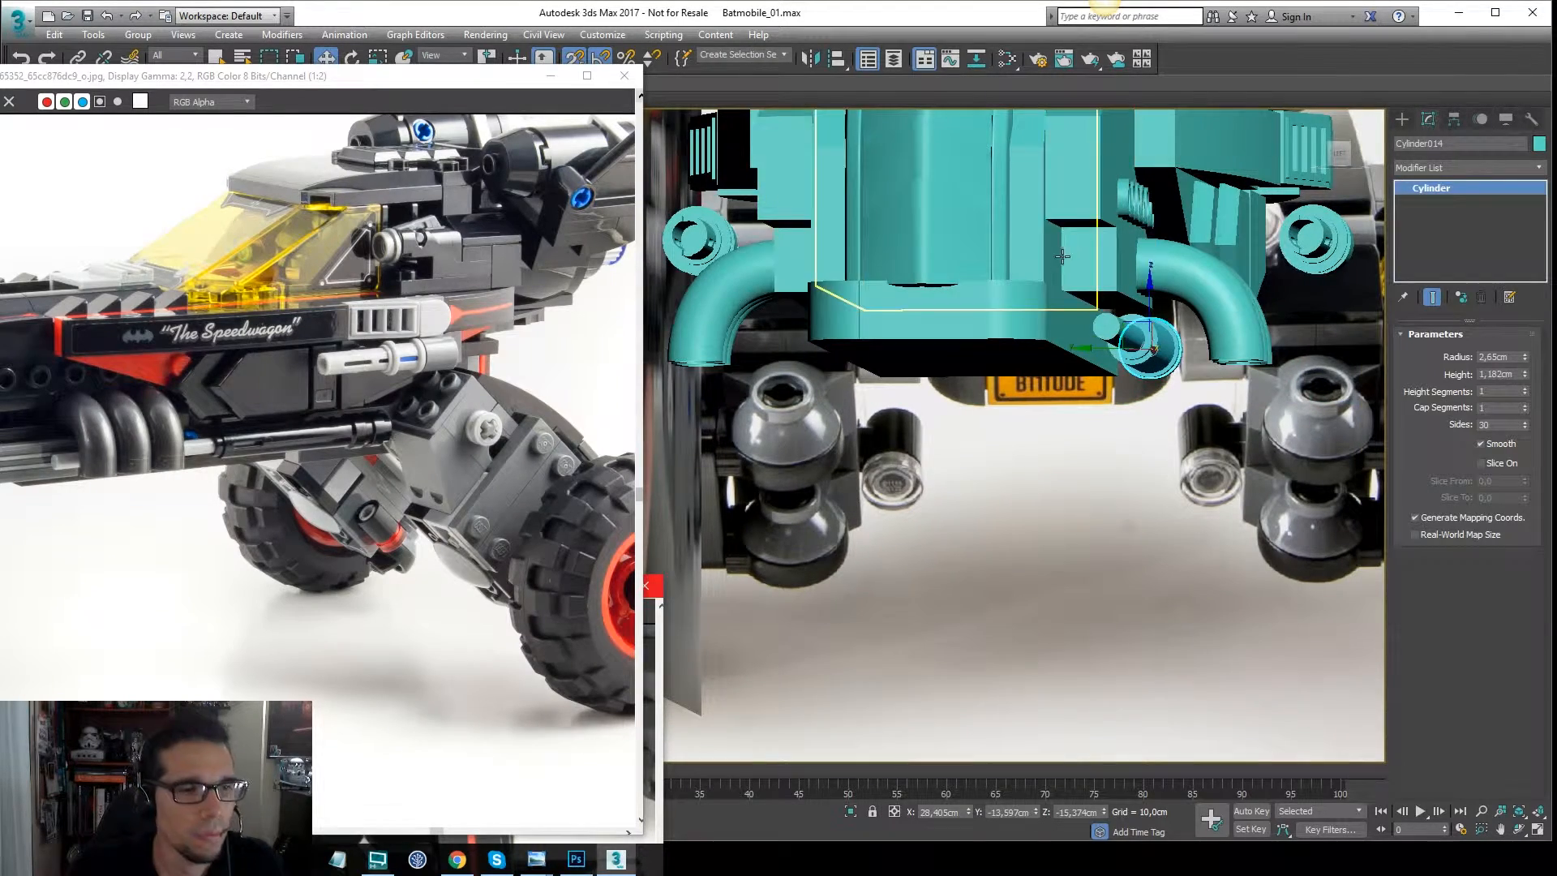
{"action": "middle_click_drag", "start_coordinate": [1175, 328], "coordinate": [1117, 322], "text": "alt"}
{"action": "middle_click_drag", "start_coordinate": [159, 334], "coordinate": [373, 328]}
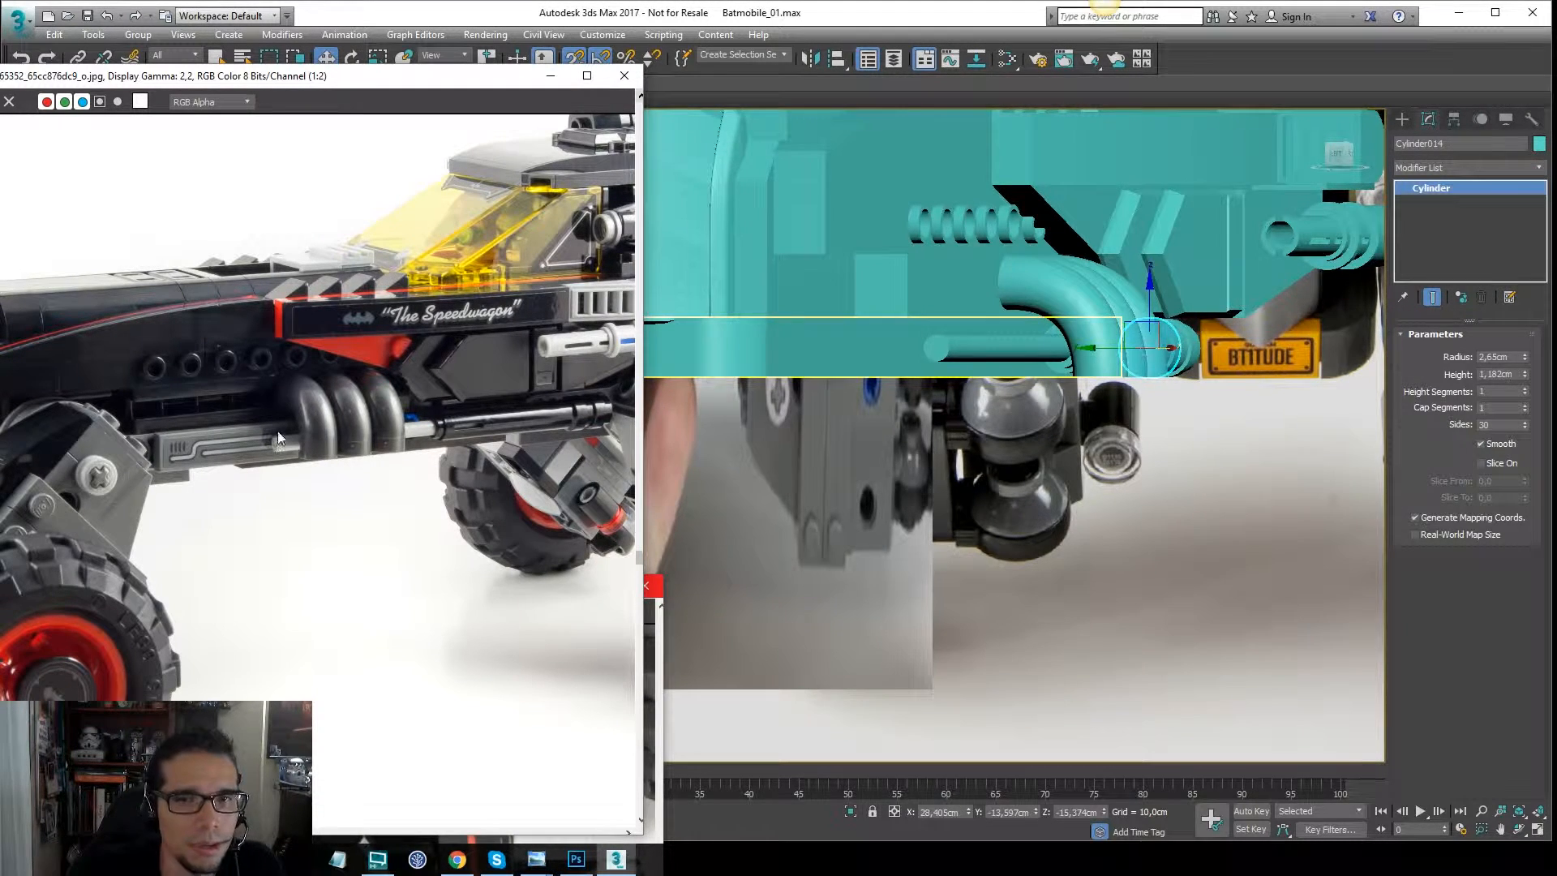
{"action": "middle_click_drag", "start_coordinate": [958, 343], "coordinate": [992, 408], "text": "alt"}
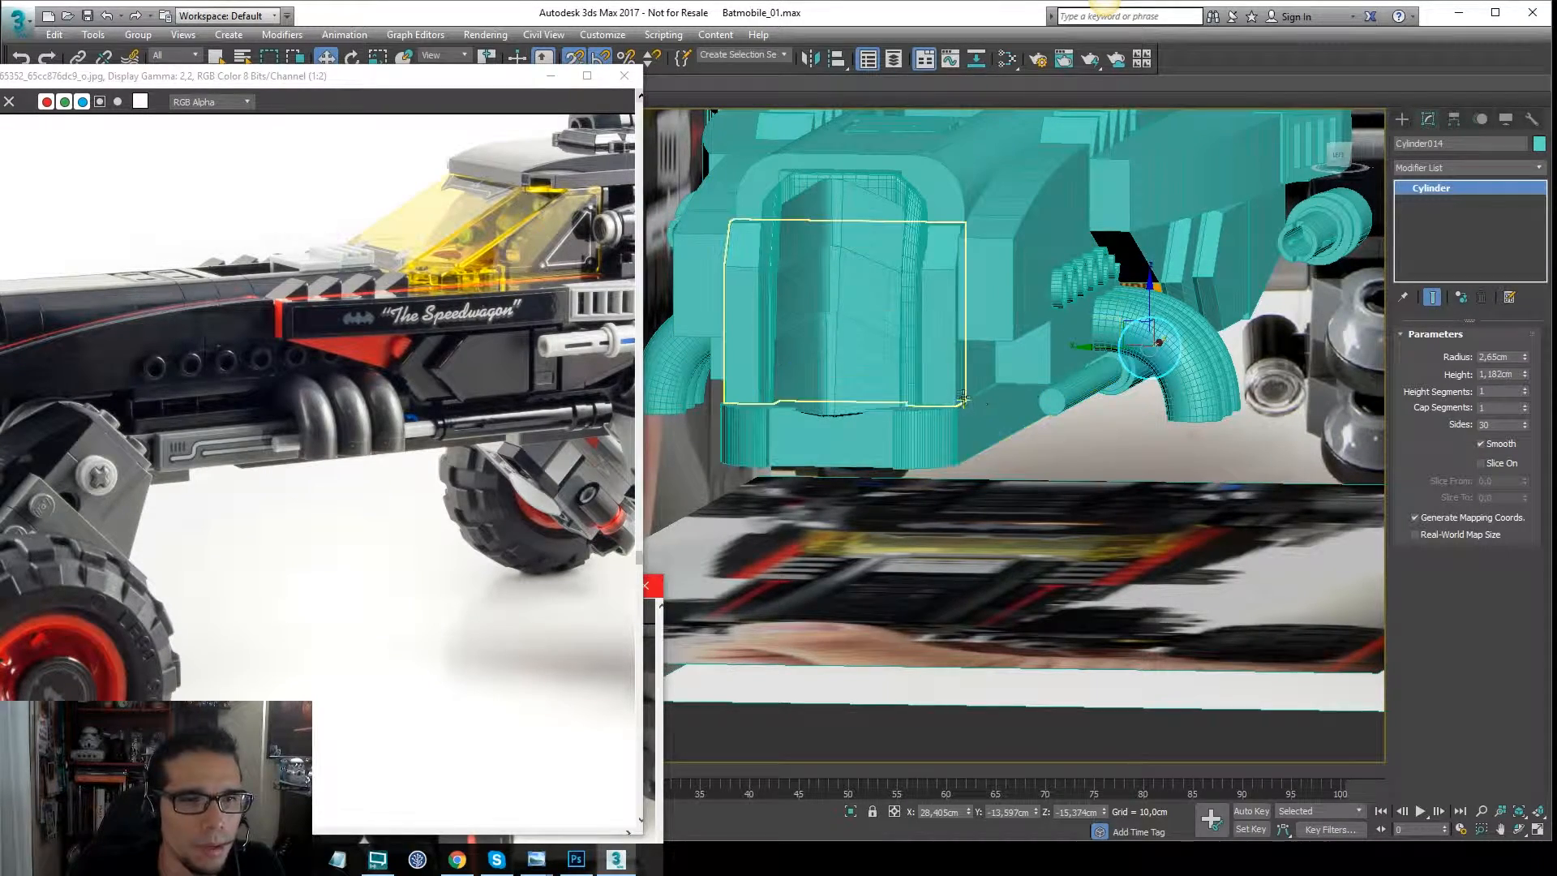
Draw a flat box in the front view over the rod and exhaust pipes, about 5.01 cm long and 69.47 cm wide.
{"action": "left_click", "coordinate": [1009, 388]}
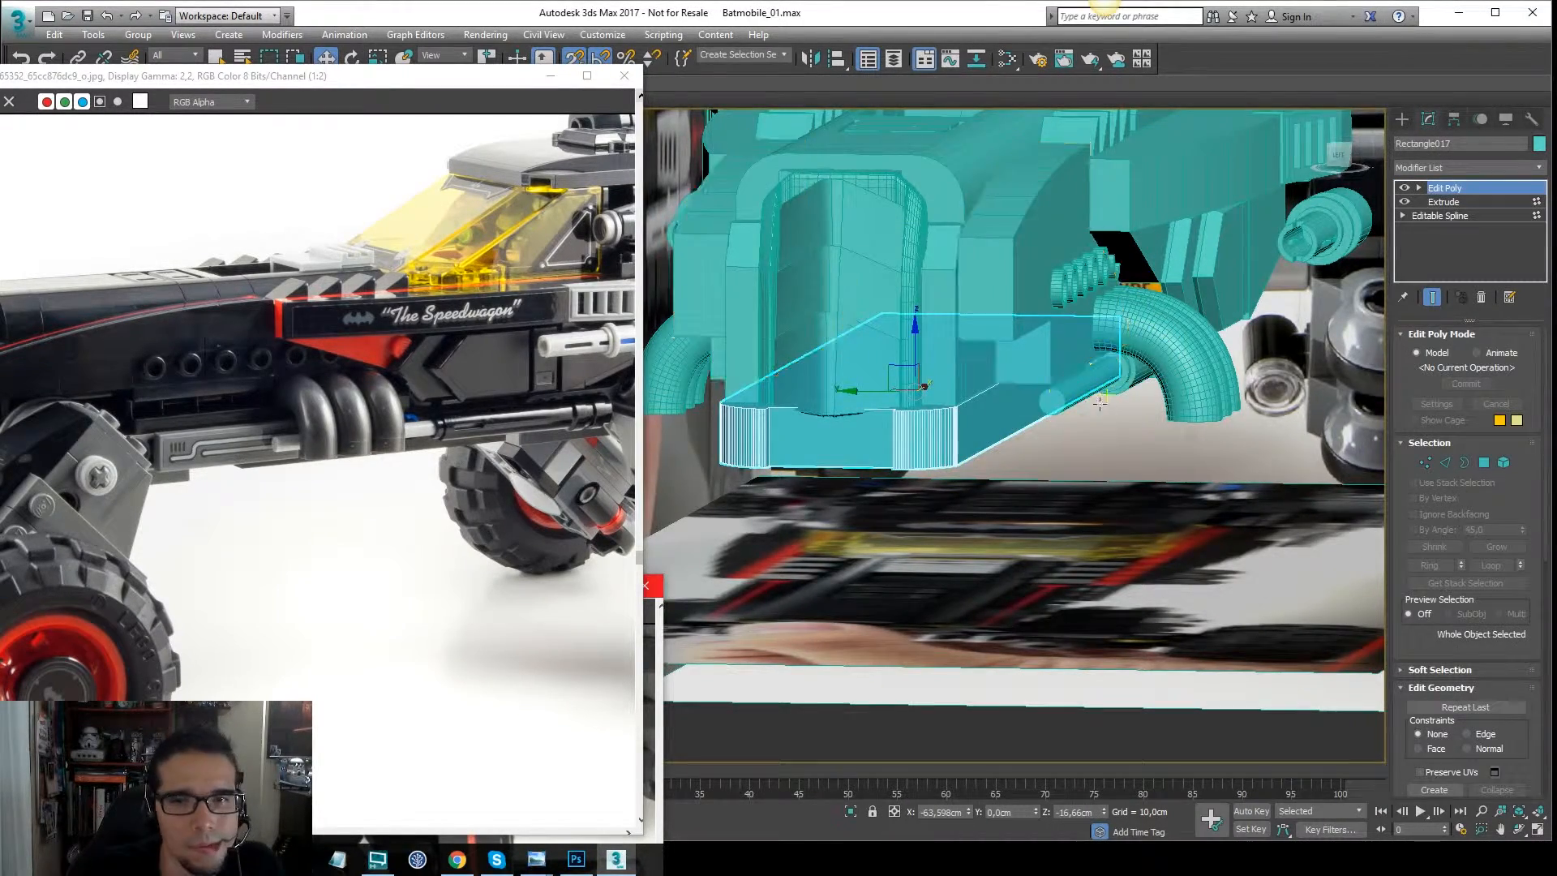
{"action": "mouse_move", "coordinate": [1015, 379]}
{"action": "middle_mouse_down", "text": "alt"}
{"action": "mouse_move", "coordinate": [1012, 362]}
{"action": "mouse_move", "coordinate": [1012, 407]}
{"action": "middle_mouse_up", "text": "alt"}
{"action": "key", "text": "f"}
{"action": "middle_click_drag", "start_coordinate": [1025, 316], "coordinate": [1230, 340]}
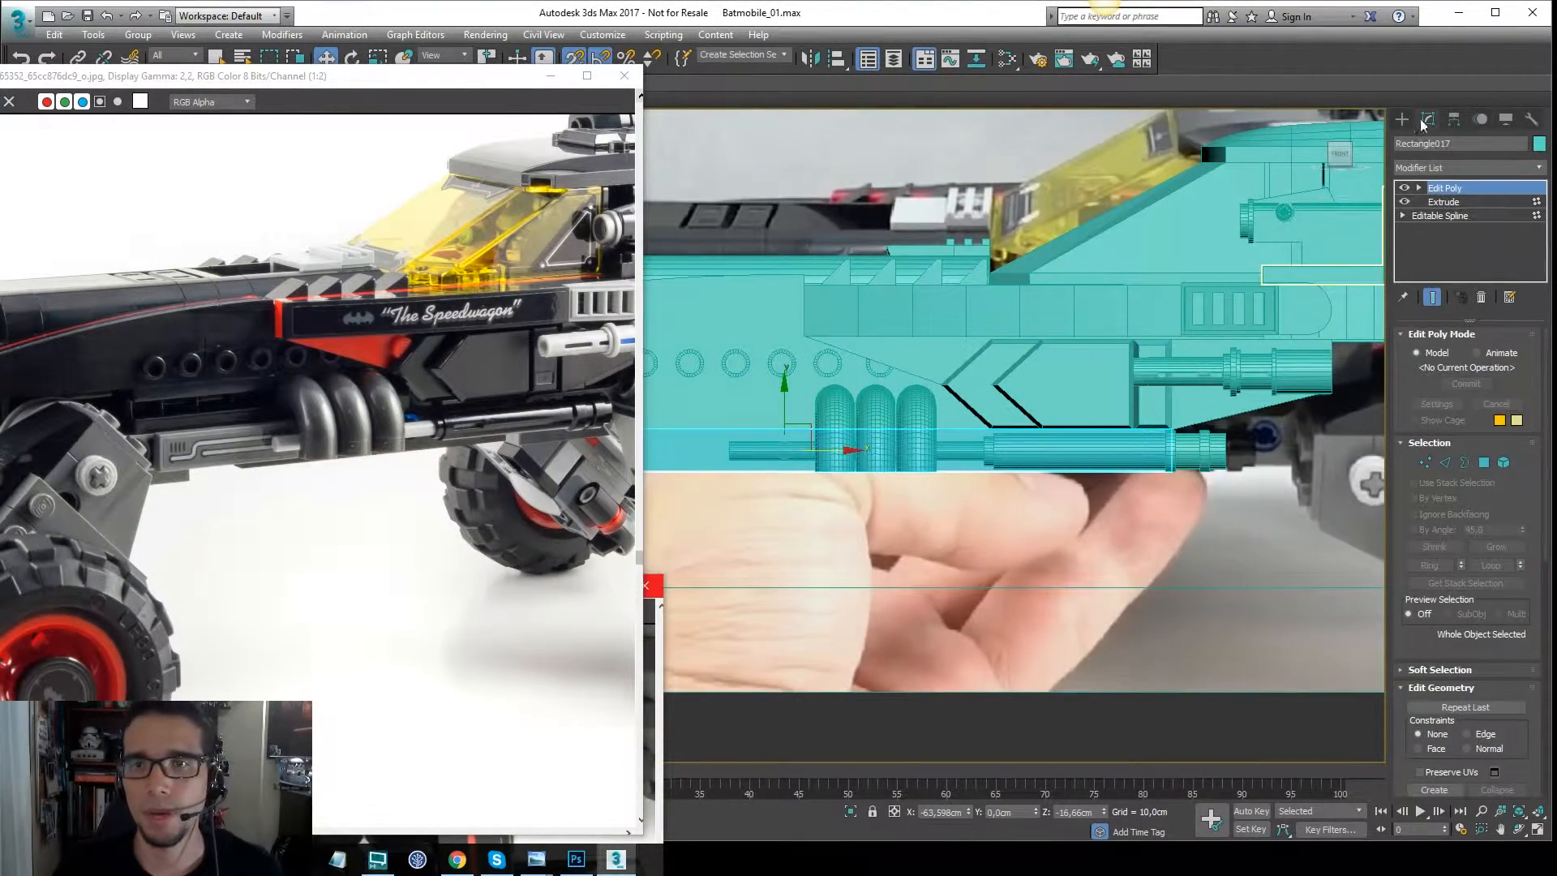
{"action": "left_click", "coordinate": [1404, 121]}
{"action": "left_click", "coordinate": [1432, 219]}
{"action": "scroll", "coordinate": [1101, 288], "scroll_direction": "down", "scroll_amount": 2}
{"action": "middle_click_drag", "start_coordinate": [1101, 288], "coordinate": [1138, 291]}
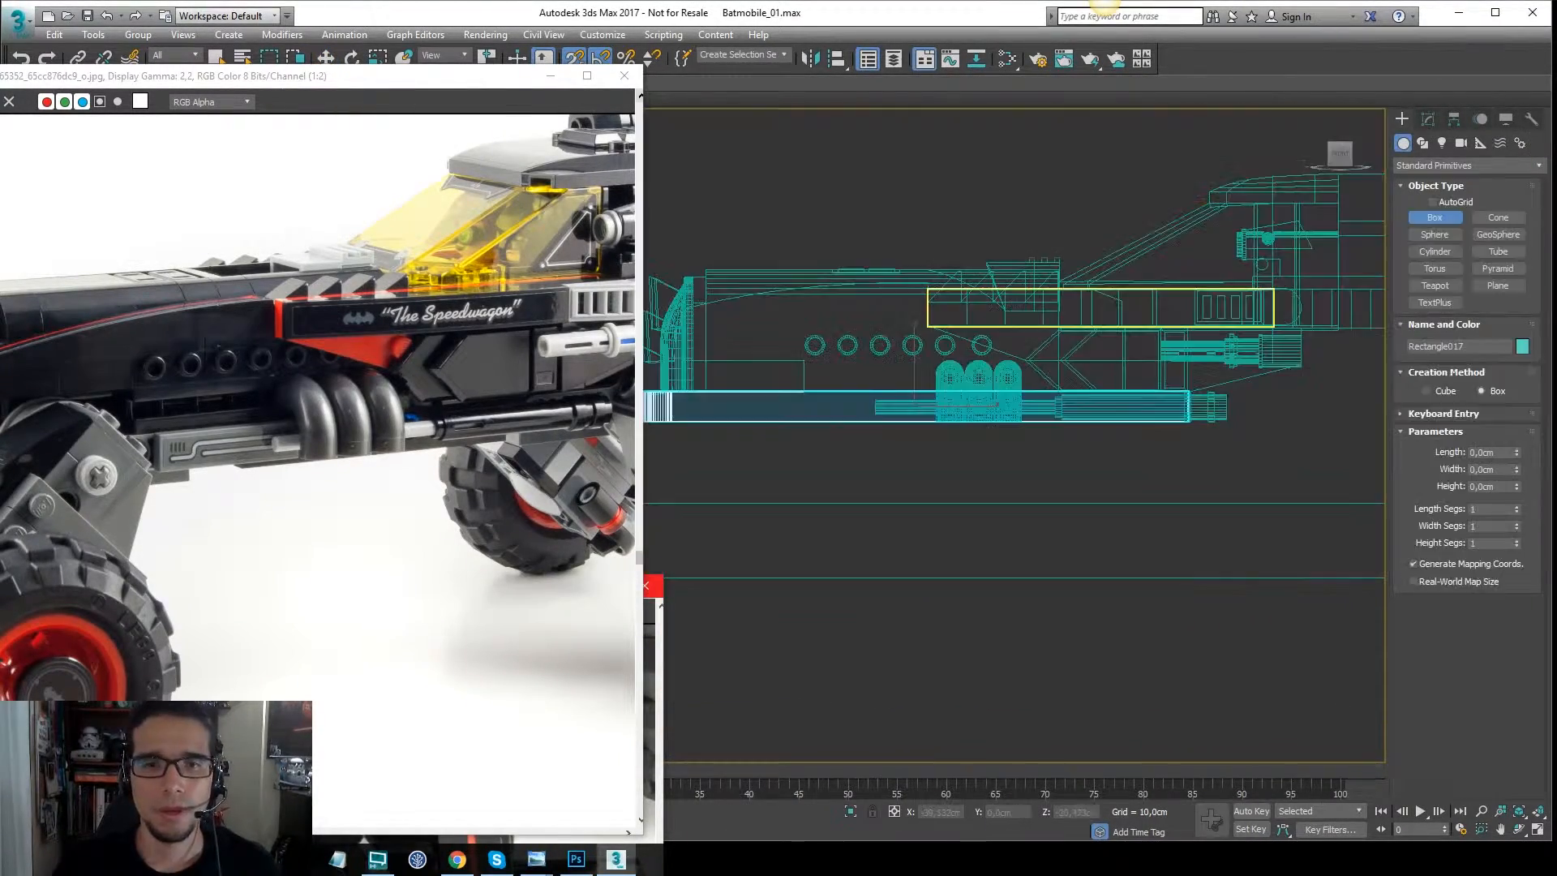
{"action": "left_click_drag", "start_coordinate": [803, 392], "coordinate": [1190, 422]}
{"action": "left_click", "coordinate": [1191, 422]}
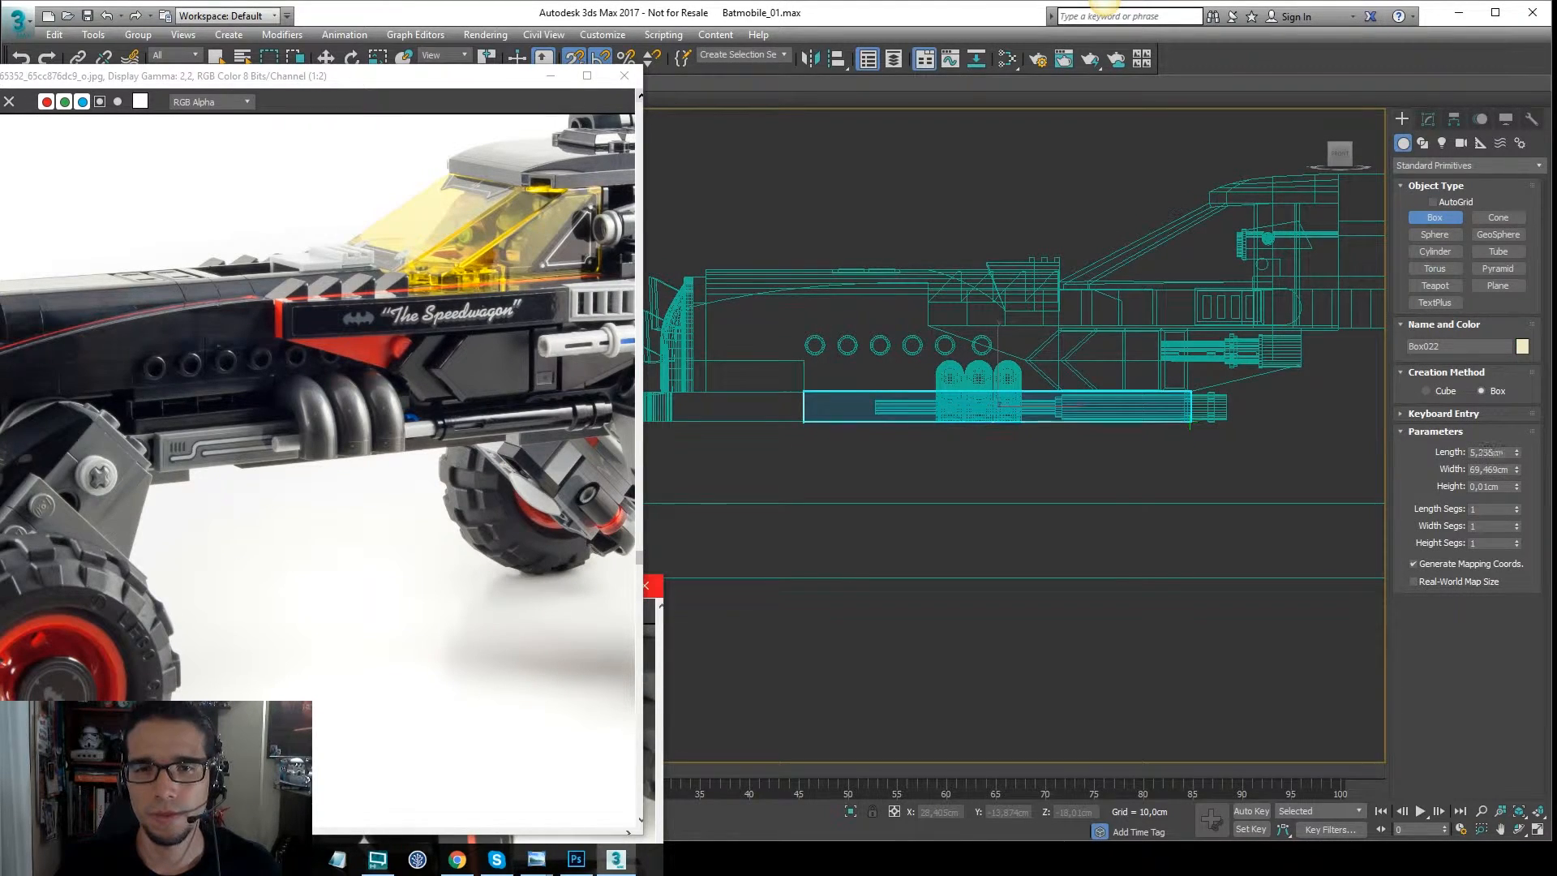
Move the flat box outward to the car's side beside the rod and set its height to about 2.8 cm.
{"action": "key", "text": "F3"}
{"action": "mouse_move", "coordinate": [1258, 310]}
{"action": "middle_mouse_down", "text": "alt"}
{"action": "mouse_move", "coordinate": [1272, 400]}
{"action": "mouse_move", "coordinate": [1070, 351]}
{"action": "middle_mouse_up", "text": "alt"}
{"action": "scroll", "coordinate": [1071, 351], "scroll_direction": "up", "scroll_amount": 4}
{"action": "key", "text": "w"}
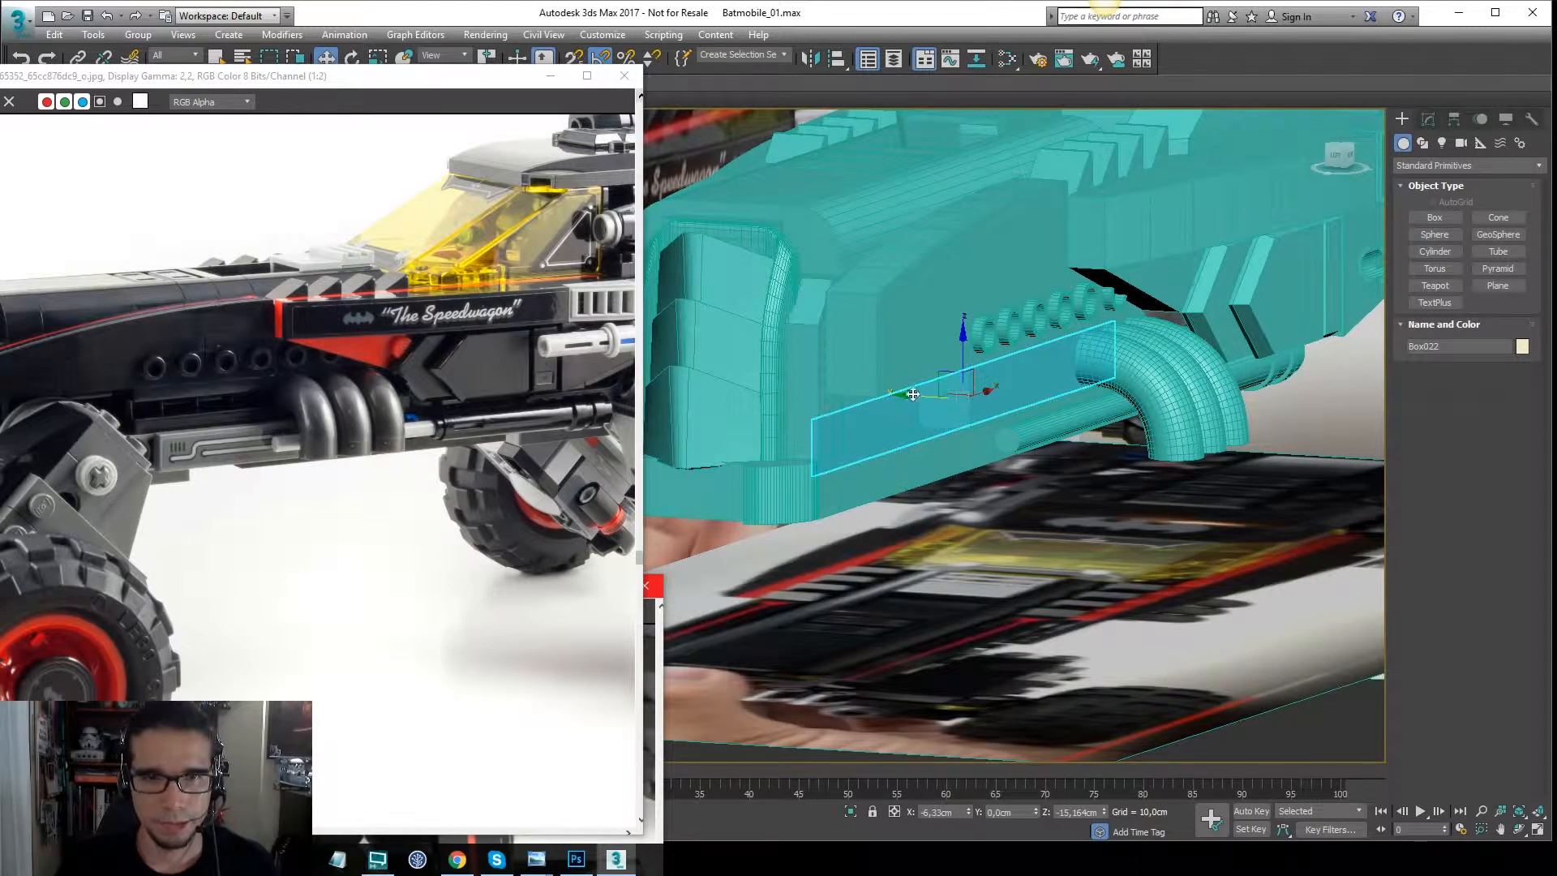
{"action": "left_click_drag", "start_coordinate": [913, 394], "coordinate": [1064, 524]}
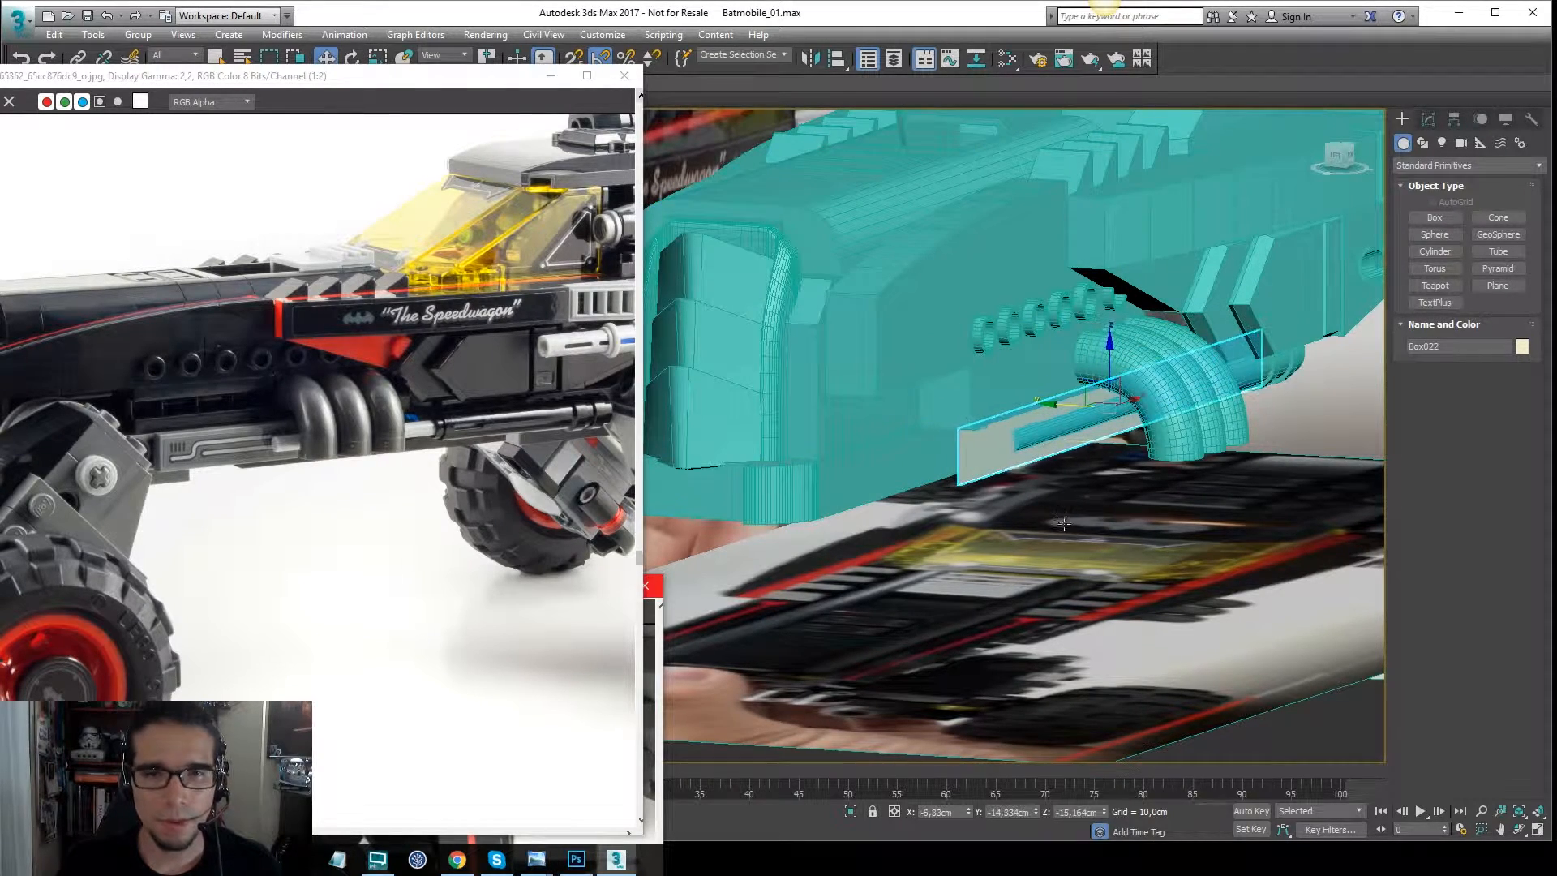
{"action": "left_click", "coordinate": [1428, 119]}
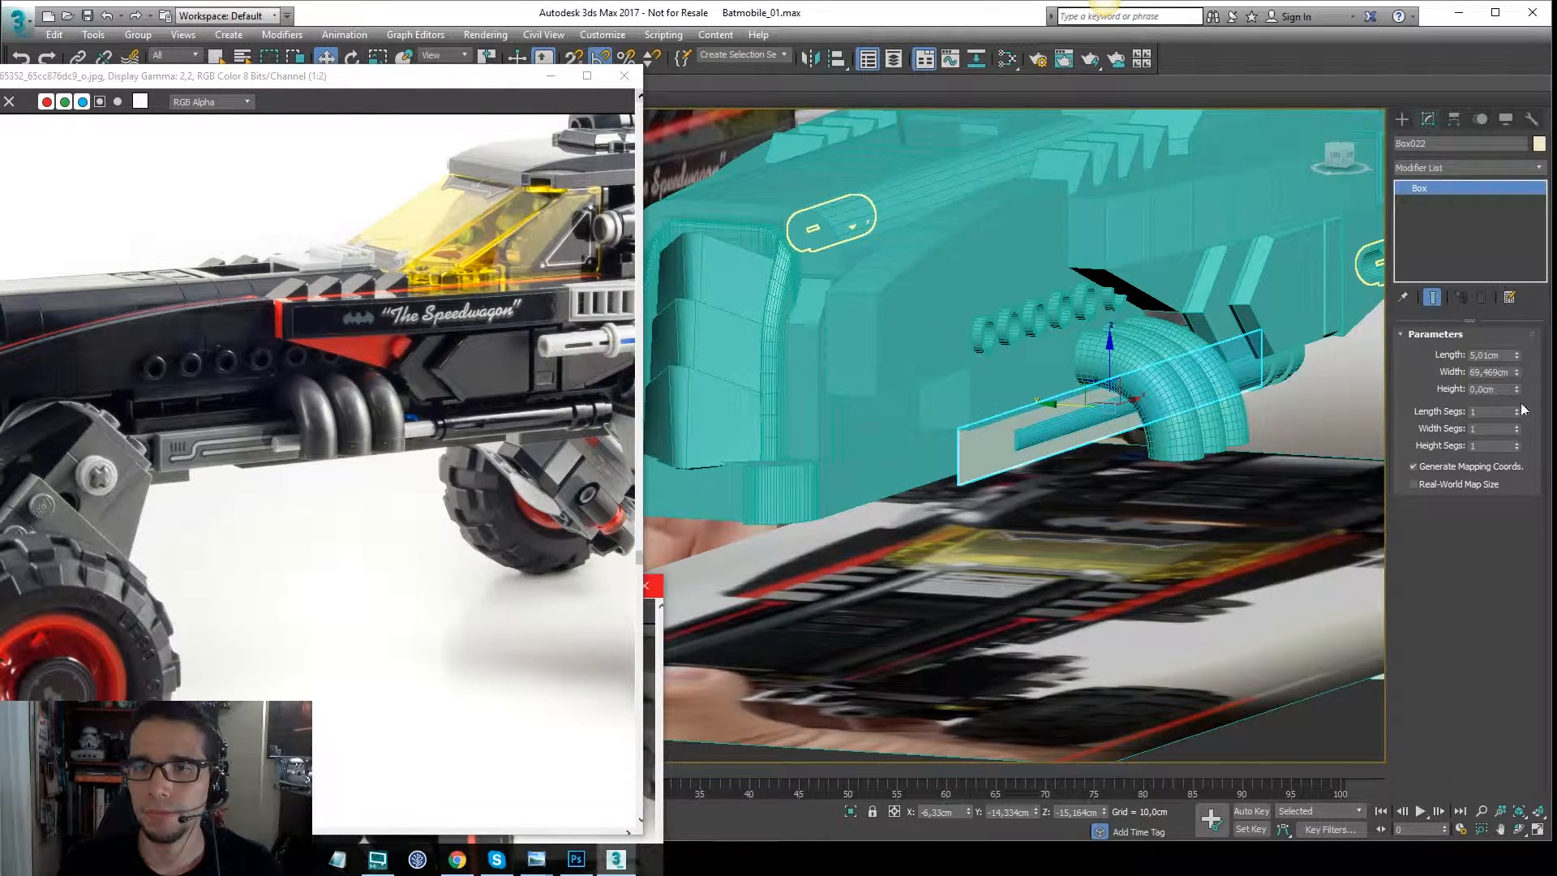
{"action": "left_click_drag", "start_coordinate": [1516, 394], "coordinate": [1516, 372]}
Snap the box inward in the side view so its inner face touches the side of the lower base block.
{"action": "middle_click_drag", "start_coordinate": [952, 360], "coordinate": [988, 346]}
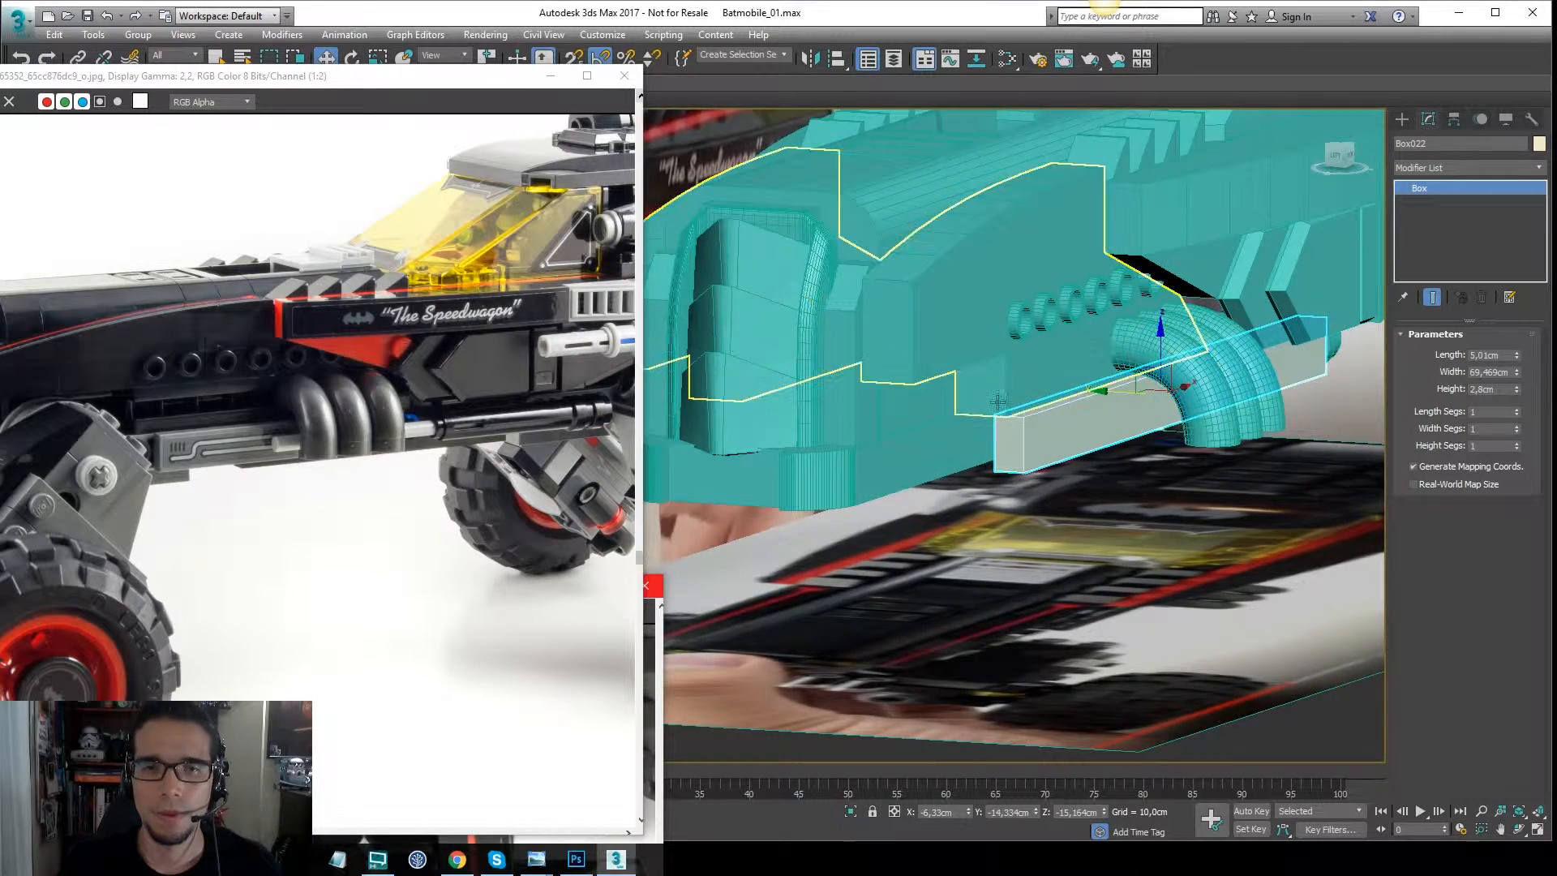
{"action": "key", "text": "l"}
{"action": "key", "text": "f"}
{"action": "scroll", "coordinate": [956, 401], "scroll_direction": "up", "scroll_amount": 4}
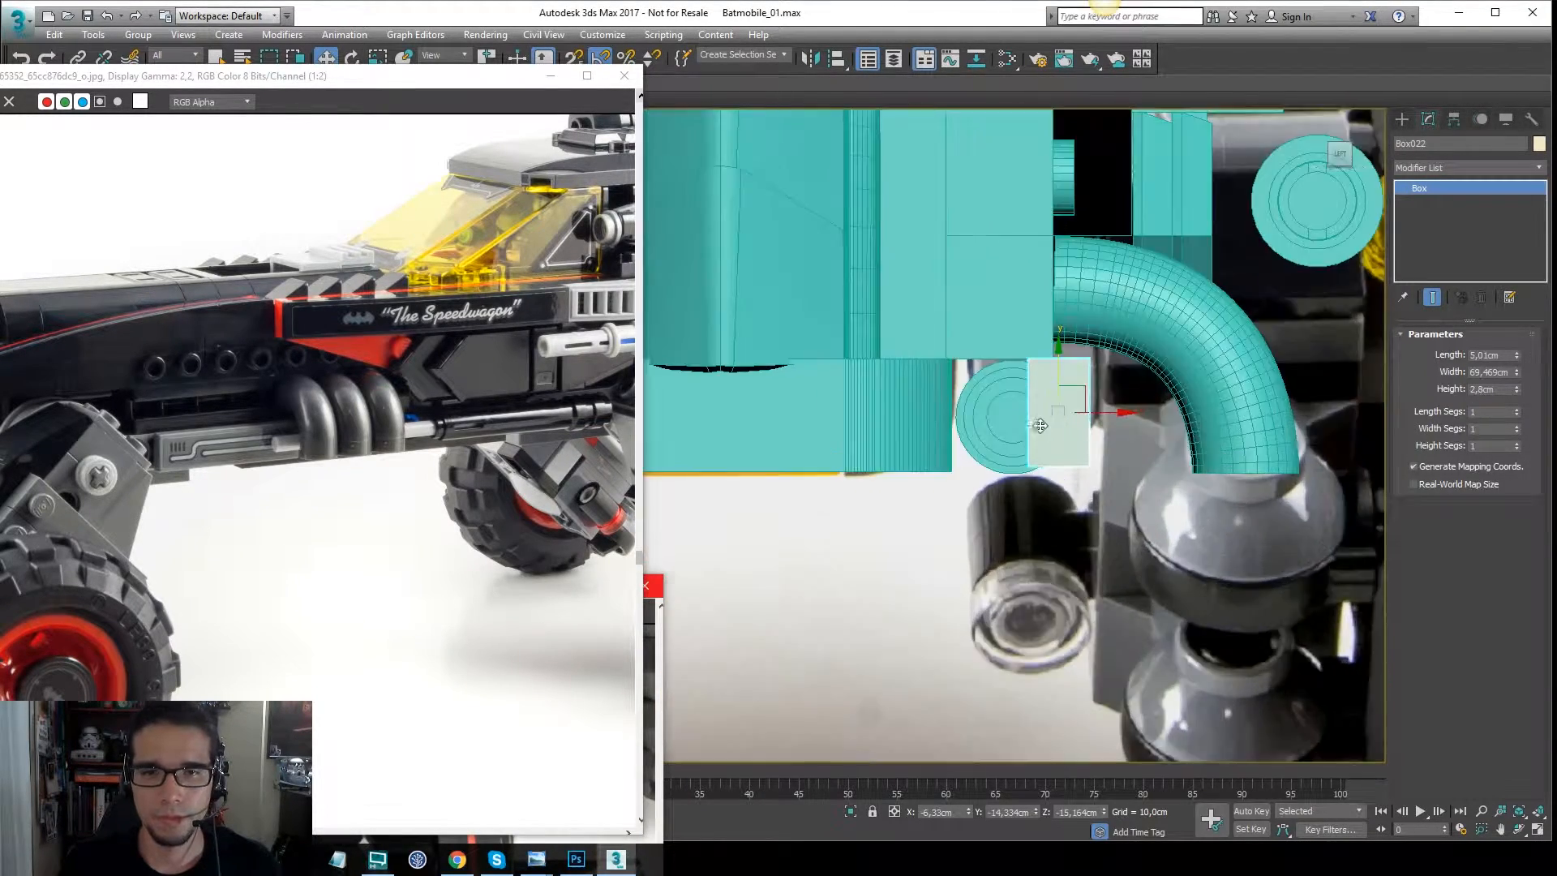
{"action": "key", "text": "F3"}
{"action": "scroll", "coordinate": [1033, 487], "scroll_direction": "up", "scroll_amount": 3}
{"action": "left_click_drag", "start_coordinate": [1033, 453], "coordinate": [823, 470]}
{"action": "key", "text": "ctrl+z"}
{"action": "key", "text": "F5"}
{"action": "key", "text": "s"}
{"action": "key", "text": "ctrl+z"}
{"action": "left_click", "coordinate": [798, 451]}
{"action": "key", "text": "space"}
{"action": "scroll", "coordinate": [1123, 417], "scroll_direction": "up", "scroll_amount": 3}
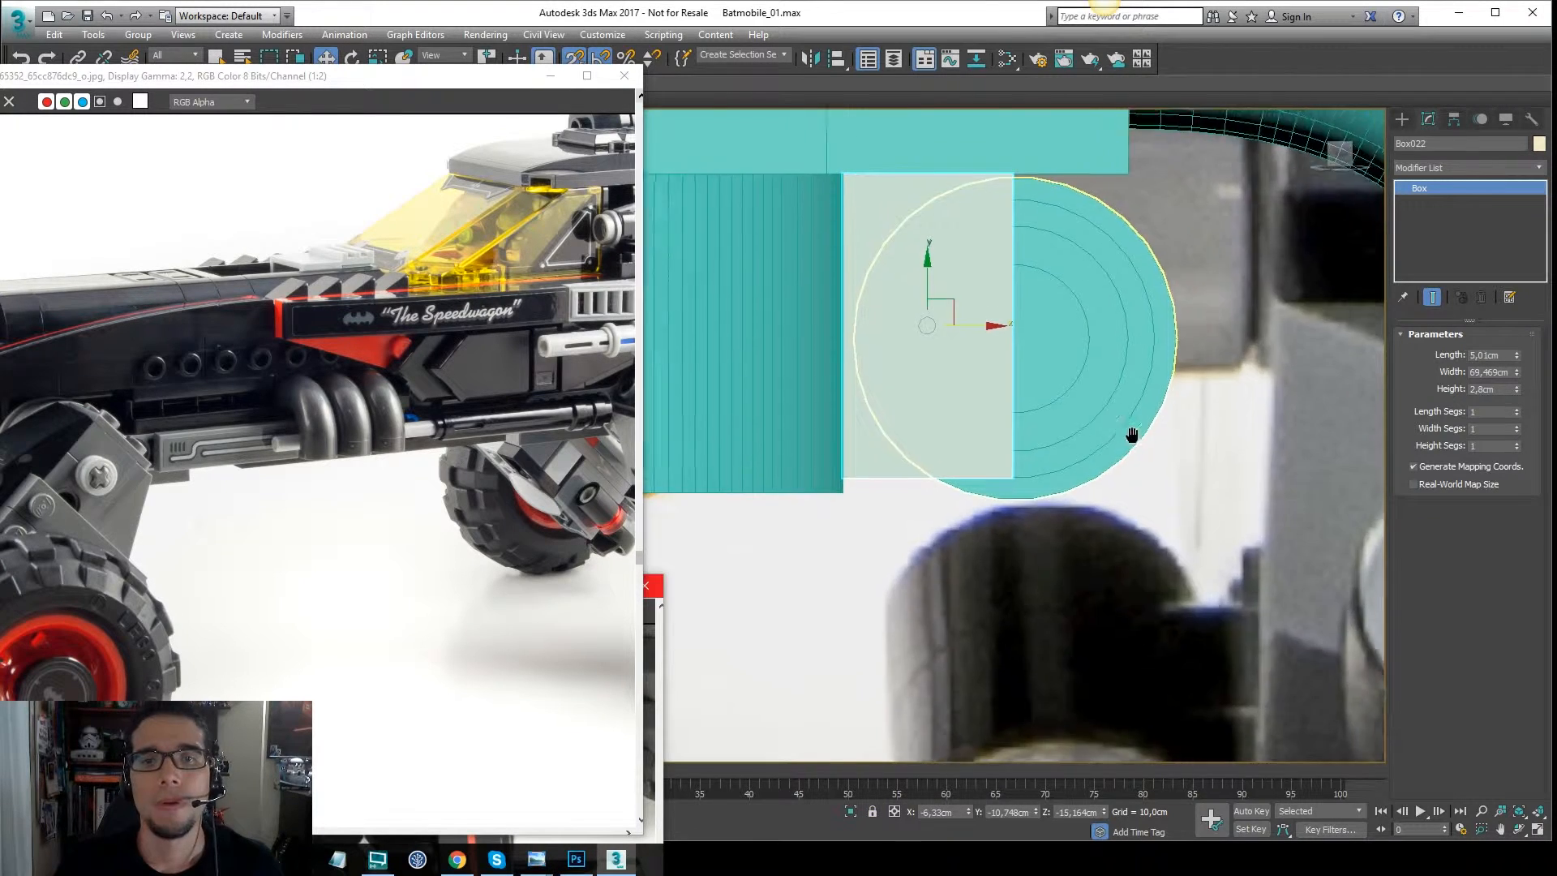
Convert the box to an Editable Poly and move its outer vertices outward to widen it across the rod.
{"action": "scroll", "coordinate": [1081, 351], "scroll_direction": "down", "scroll_amount": 5}
{"action": "right_click", "coordinate": [1070, 336]}
{"action": "mouse_move", "coordinate": [1183, 509]}
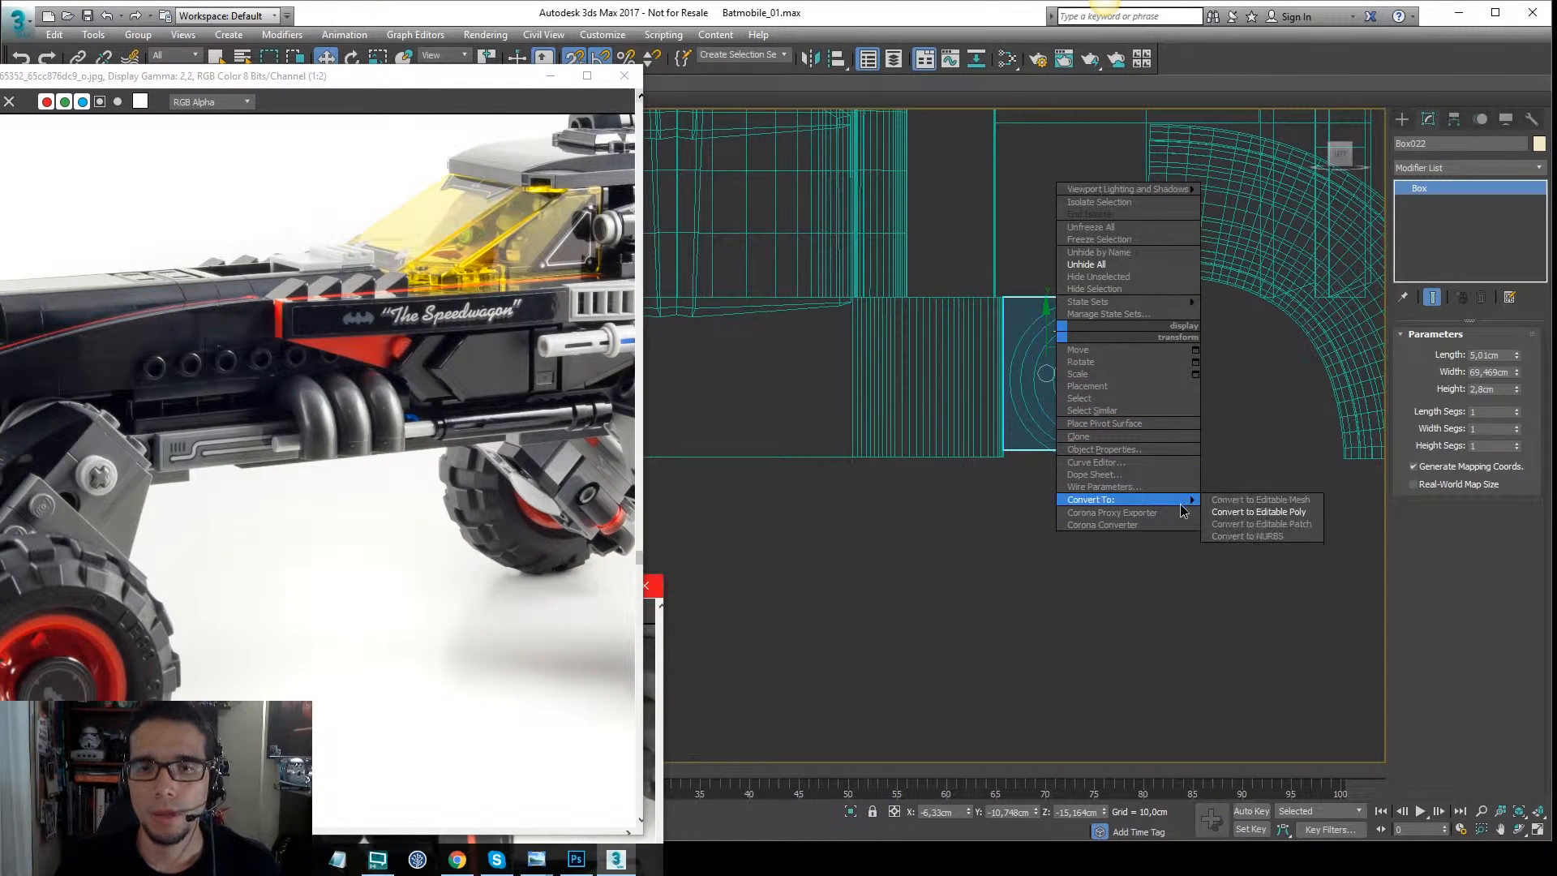
{"action": "left_click", "coordinate": [1261, 511]}
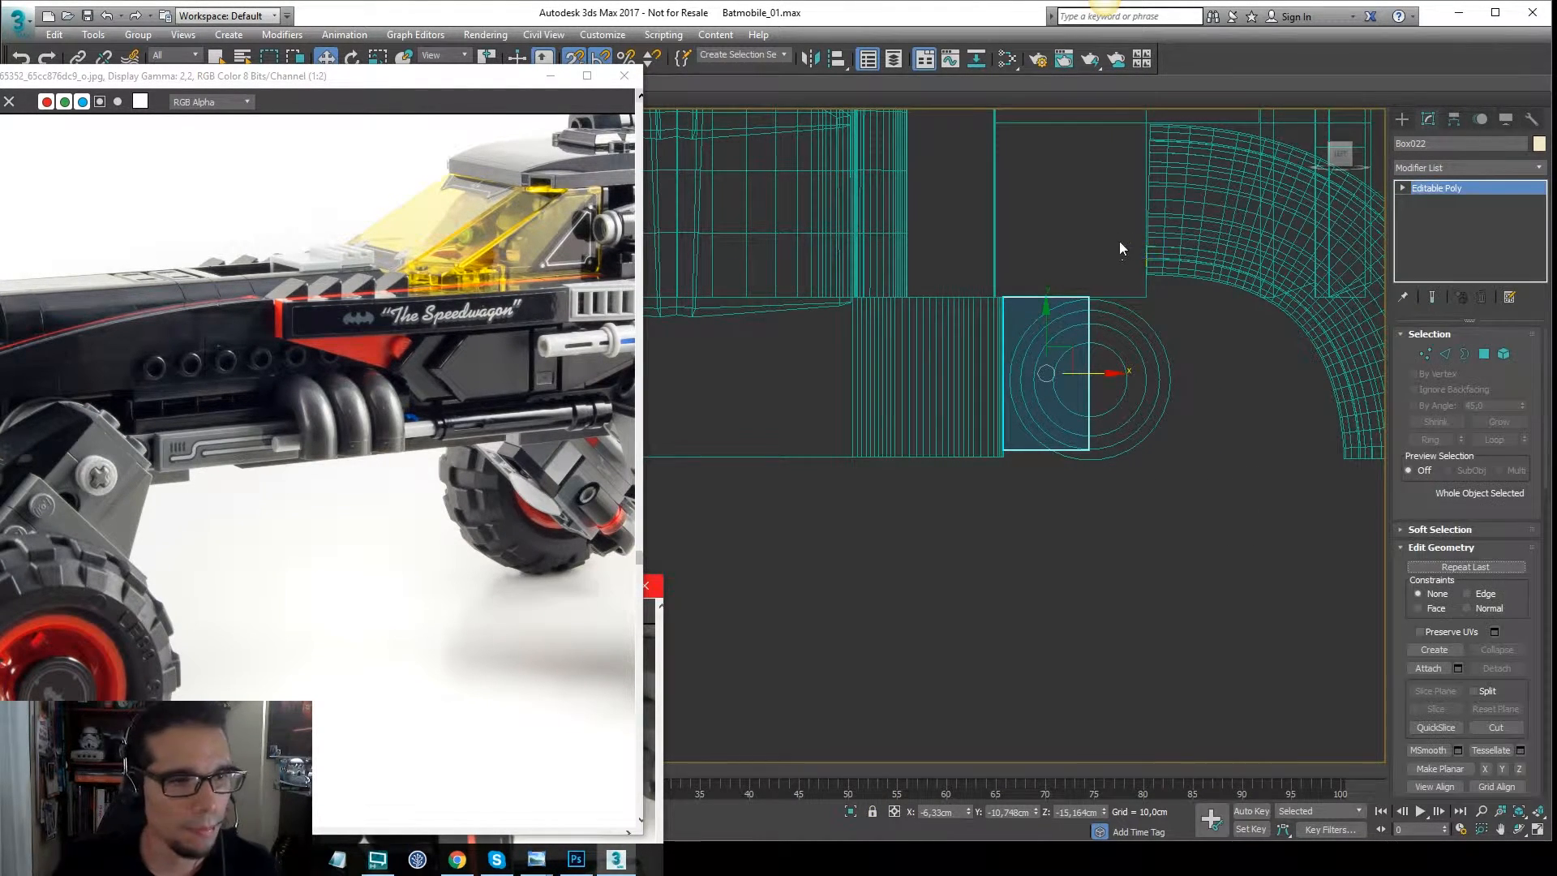
{"action": "key", "text": "1"}
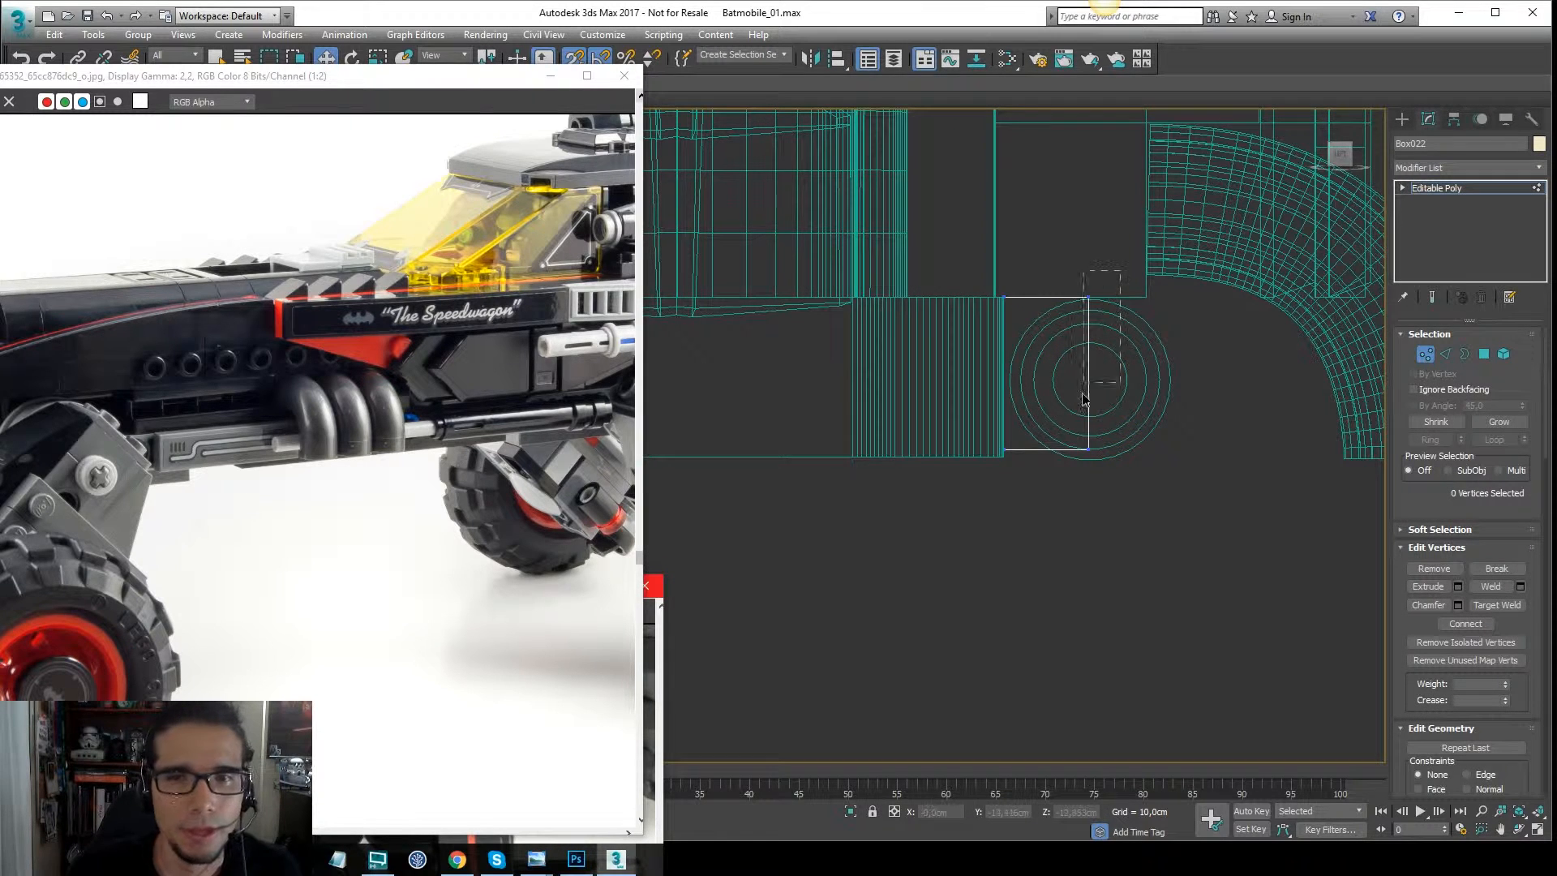
{"action": "left_click_drag", "start_coordinate": [1083, 397], "coordinate": [1082, 462]}
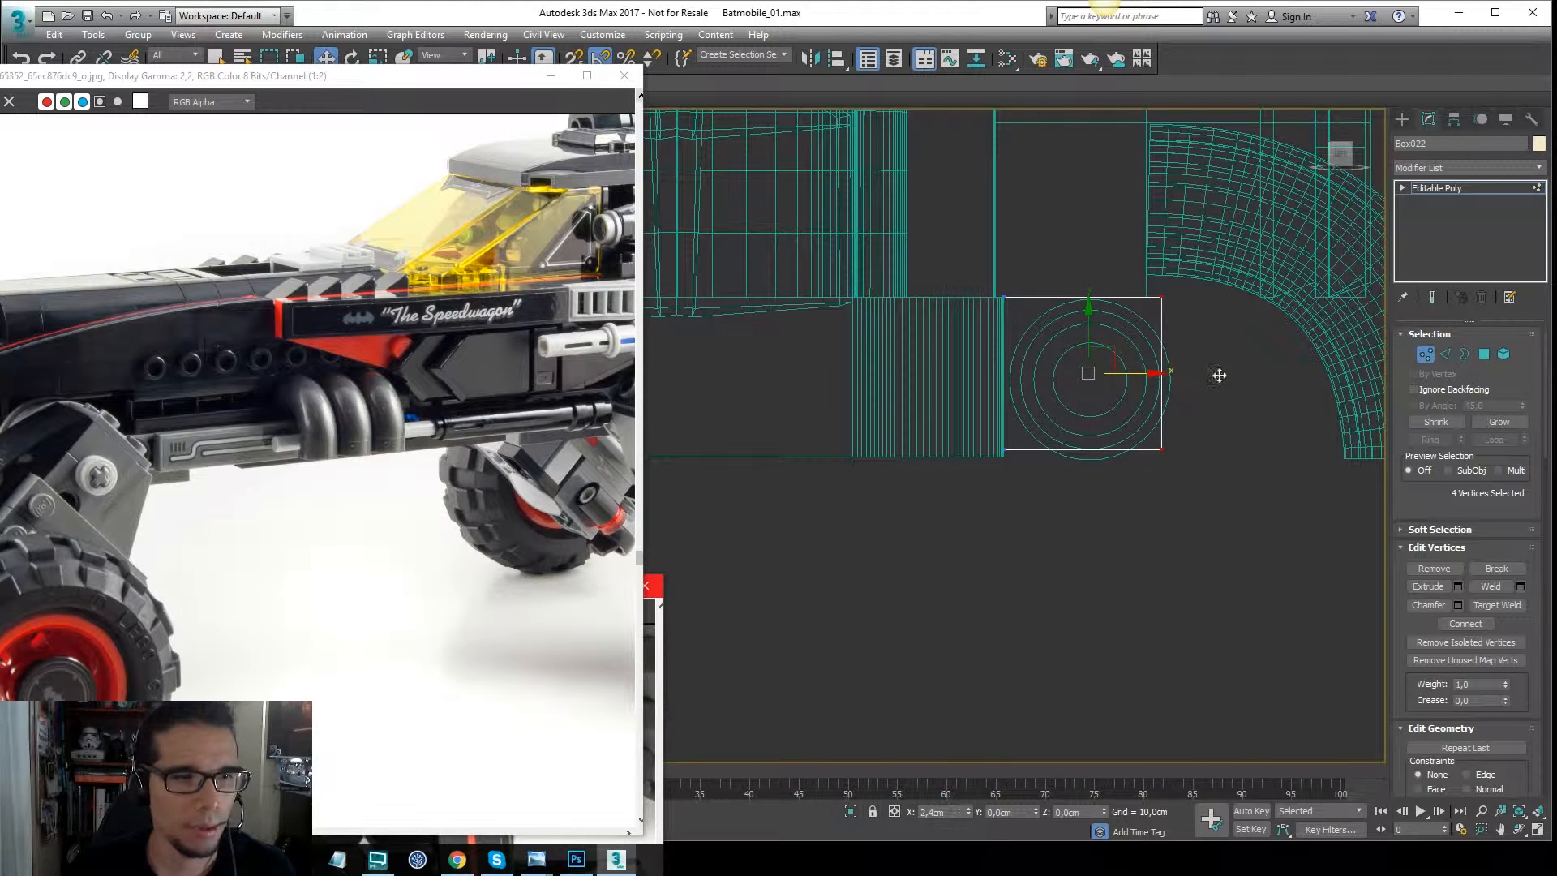
{"action": "scroll", "coordinate": [154, 381], "scroll_direction": "up", "scroll_amount": 2}
{"action": "scroll", "coordinate": [261, 378], "scroll_direction": "down", "scroll_amount": 1}
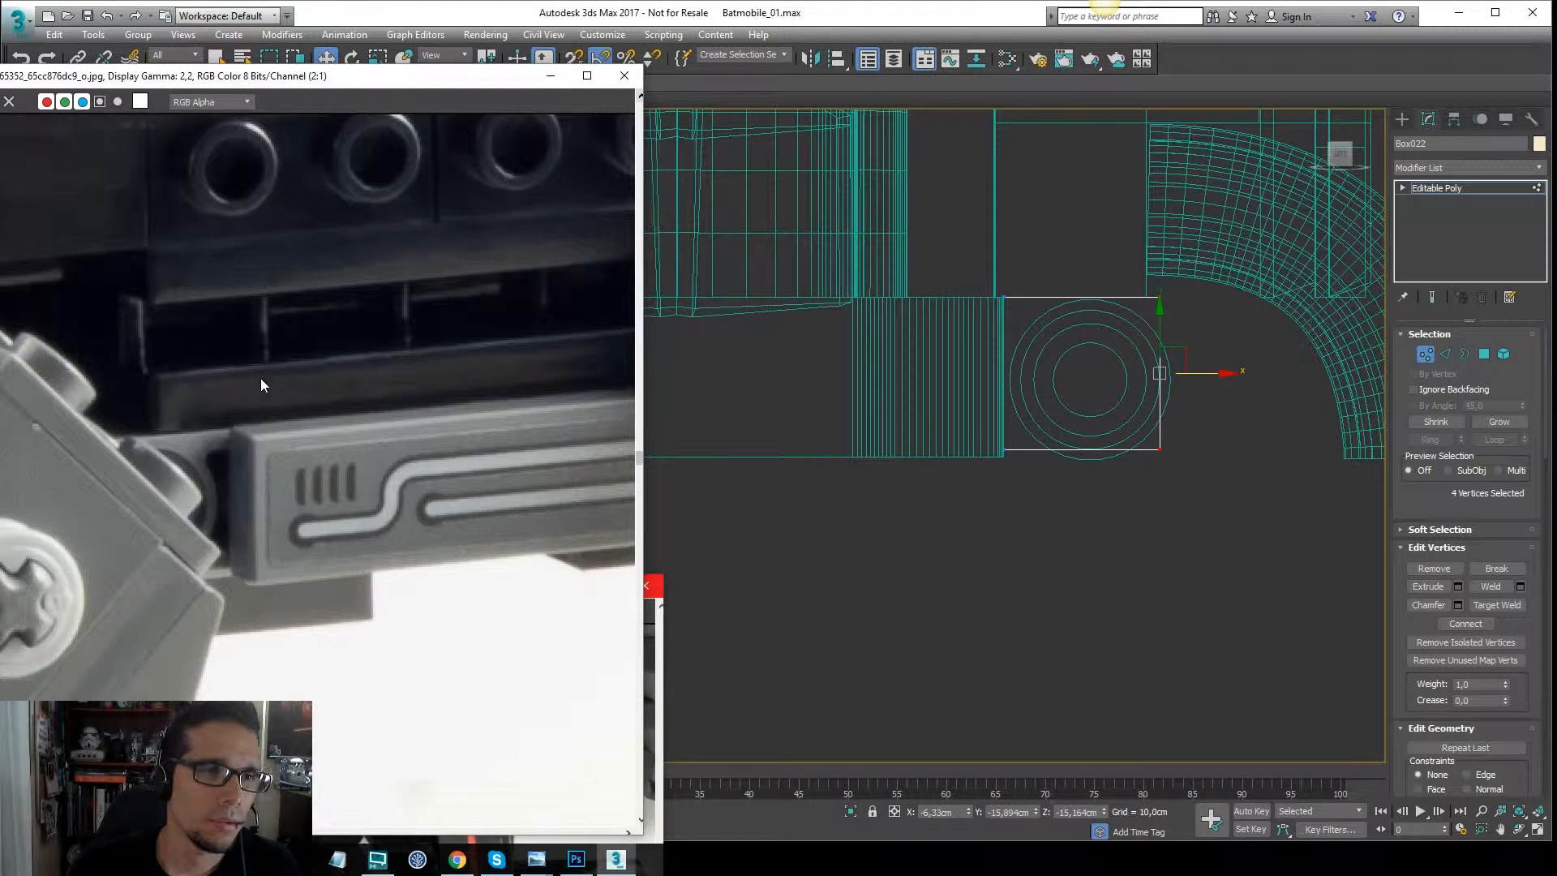
{"action": "scroll", "coordinate": [256, 441], "scroll_direction": "up", "scroll_amount": 1}
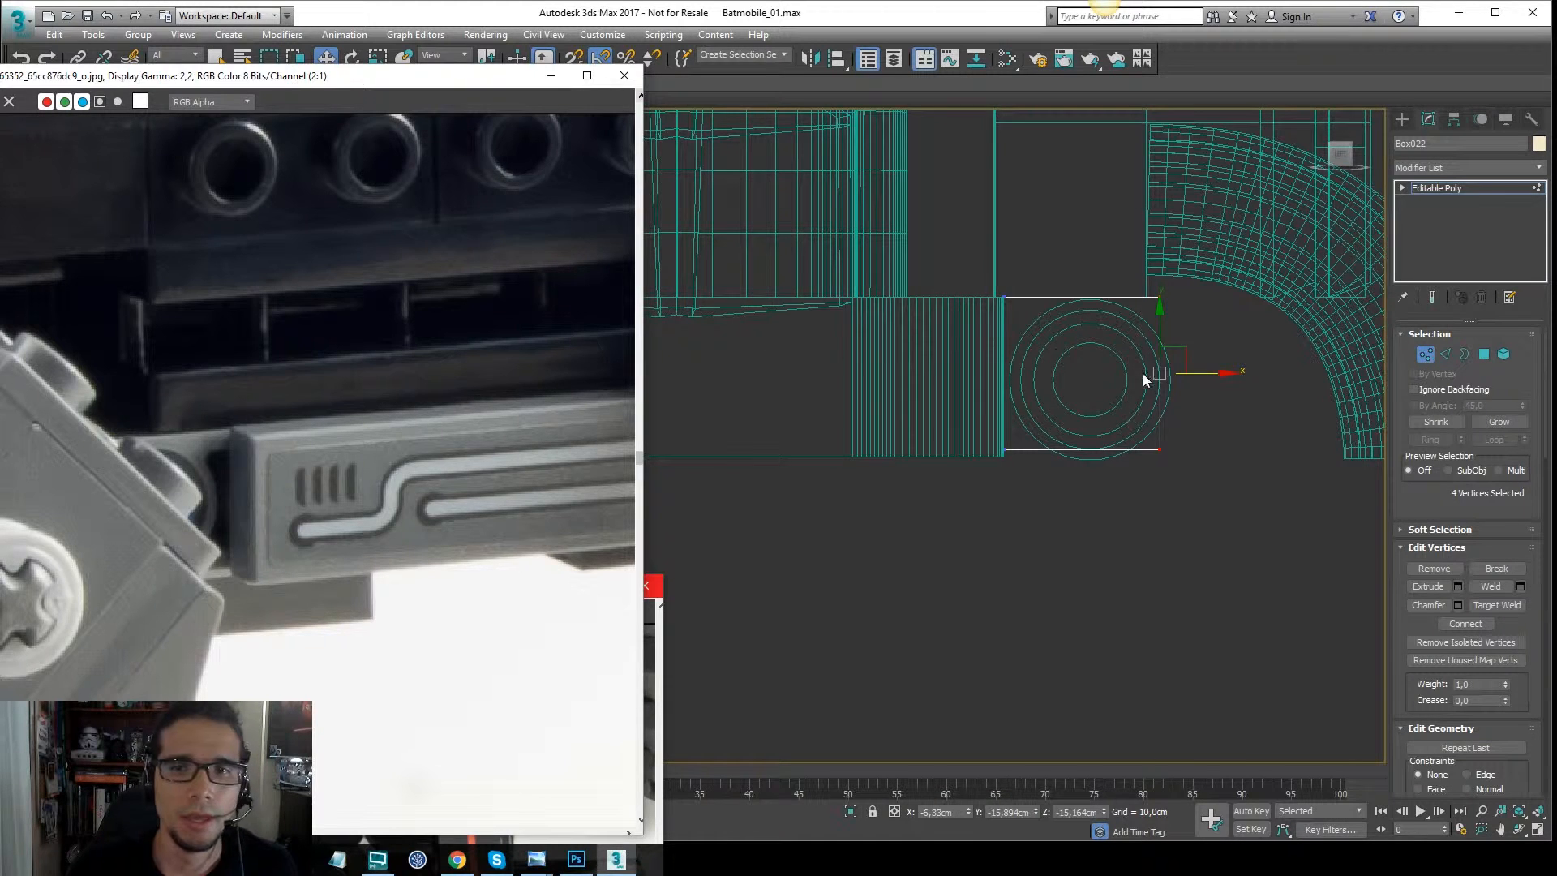
Pull the box's outer vertices slightly inward and lower its bottom vertices level with the base block's underside.
{"action": "middle_click_drag", "start_coordinate": [1144, 379], "coordinate": [1136, 430]}
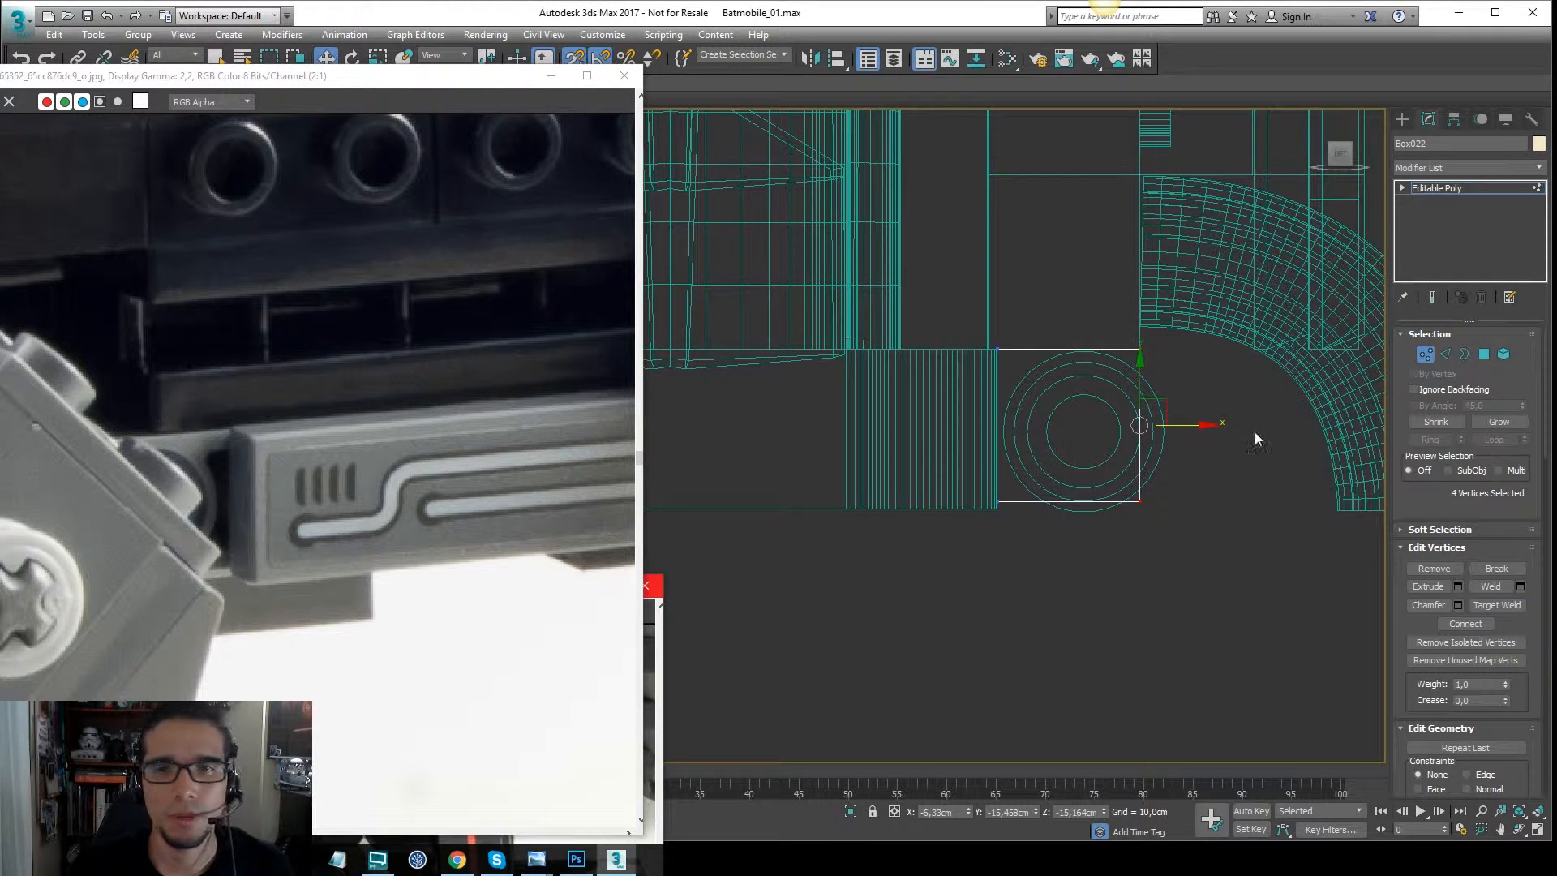
{"action": "middle_click_drag", "start_coordinate": [1254, 431], "coordinate": [1232, 406]}
{"action": "left_click_drag", "start_coordinate": [938, 522], "coordinate": [938, 520]}
{"action": "scroll", "coordinate": [1015, 513], "scroll_direction": "up", "scroll_amount": 2}
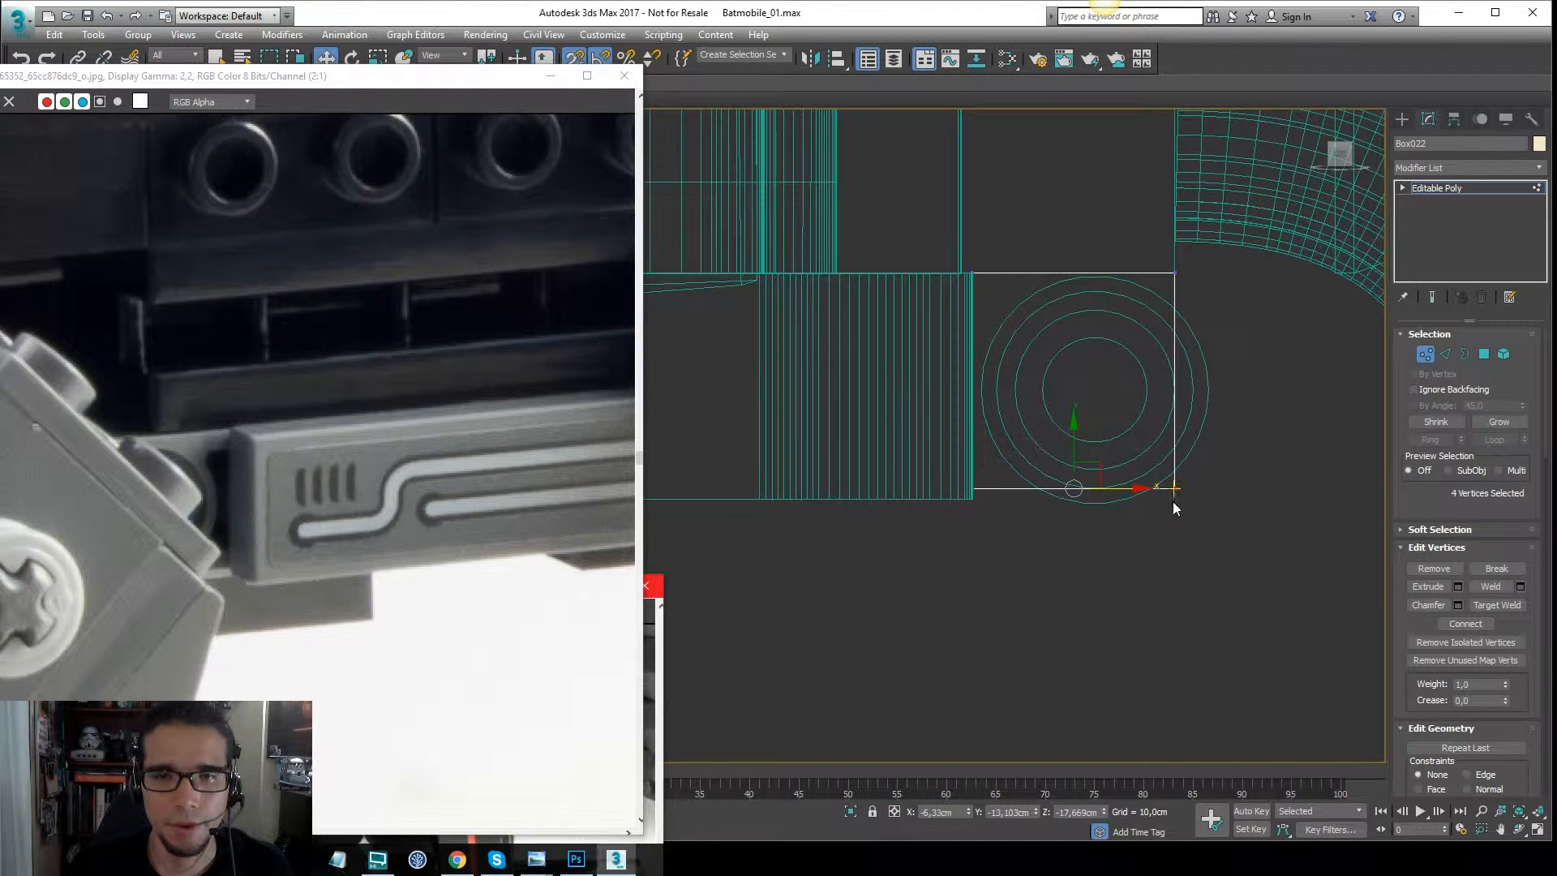
{"action": "left_click_drag", "start_coordinate": [1072, 430], "coordinate": [1001, 491]}
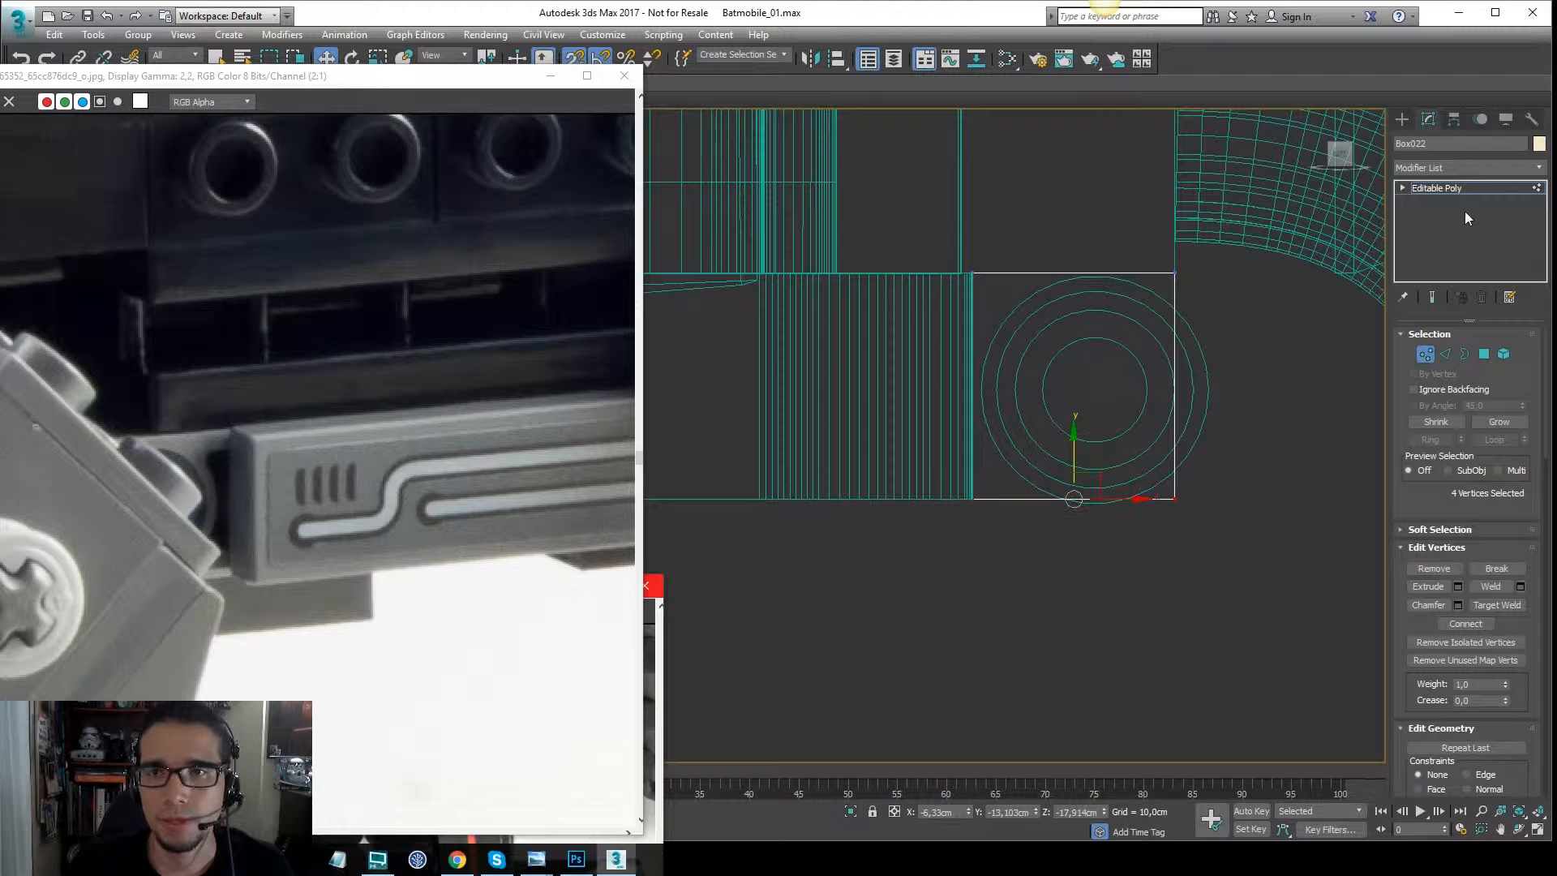
{"action": "left_click", "coordinate": [1457, 190]}
Select the five rod, collar and ring pieces and move them outward so they run in front of the widened box.
{"action": "middle_click_drag", "start_coordinate": [1256, 354], "coordinate": [1202, 362]}
{"action": "mouse_move", "coordinate": [1202, 364]}
{"action": "left_mouse_down"}
{"action": "mouse_move", "coordinate": [1048, 402]}
{"action": "mouse_move", "coordinate": [1238, 410]}
{"action": "left_mouse_up"}
{"action": "left_click", "coordinate": [1134, 469]}
{"action": "key", "text": "F3"}
{"action": "scroll", "coordinate": [1178, 420], "scroll_direction": "down", "scroll_amount": 6}
{"action": "mouse_move", "coordinate": [1254, 421]}
{"action": "middle_mouse_down"}
{"action": "mouse_move", "coordinate": [1030, 425]}
{"action": "mouse_move", "coordinate": [1095, 397]}
{"action": "mouse_move", "coordinate": [1151, 487]}
{"action": "mouse_move", "coordinate": [1187, 439]}
{"action": "mouse_move", "coordinate": [950, 434]}
{"action": "mouse_move", "coordinate": [1062, 450]}
{"action": "mouse_move", "coordinate": [1087, 474]}
{"action": "middle_mouse_up"}
{"action": "key", "text": "p"}
{"action": "scroll", "coordinate": [1008, 438], "scroll_direction": "down", "scroll_amount": 3}
{"action": "left_click", "coordinate": [334, 450]}
{"action": "scroll", "coordinate": [448, 422], "scroll_direction": "down", "scroll_amount": 2}
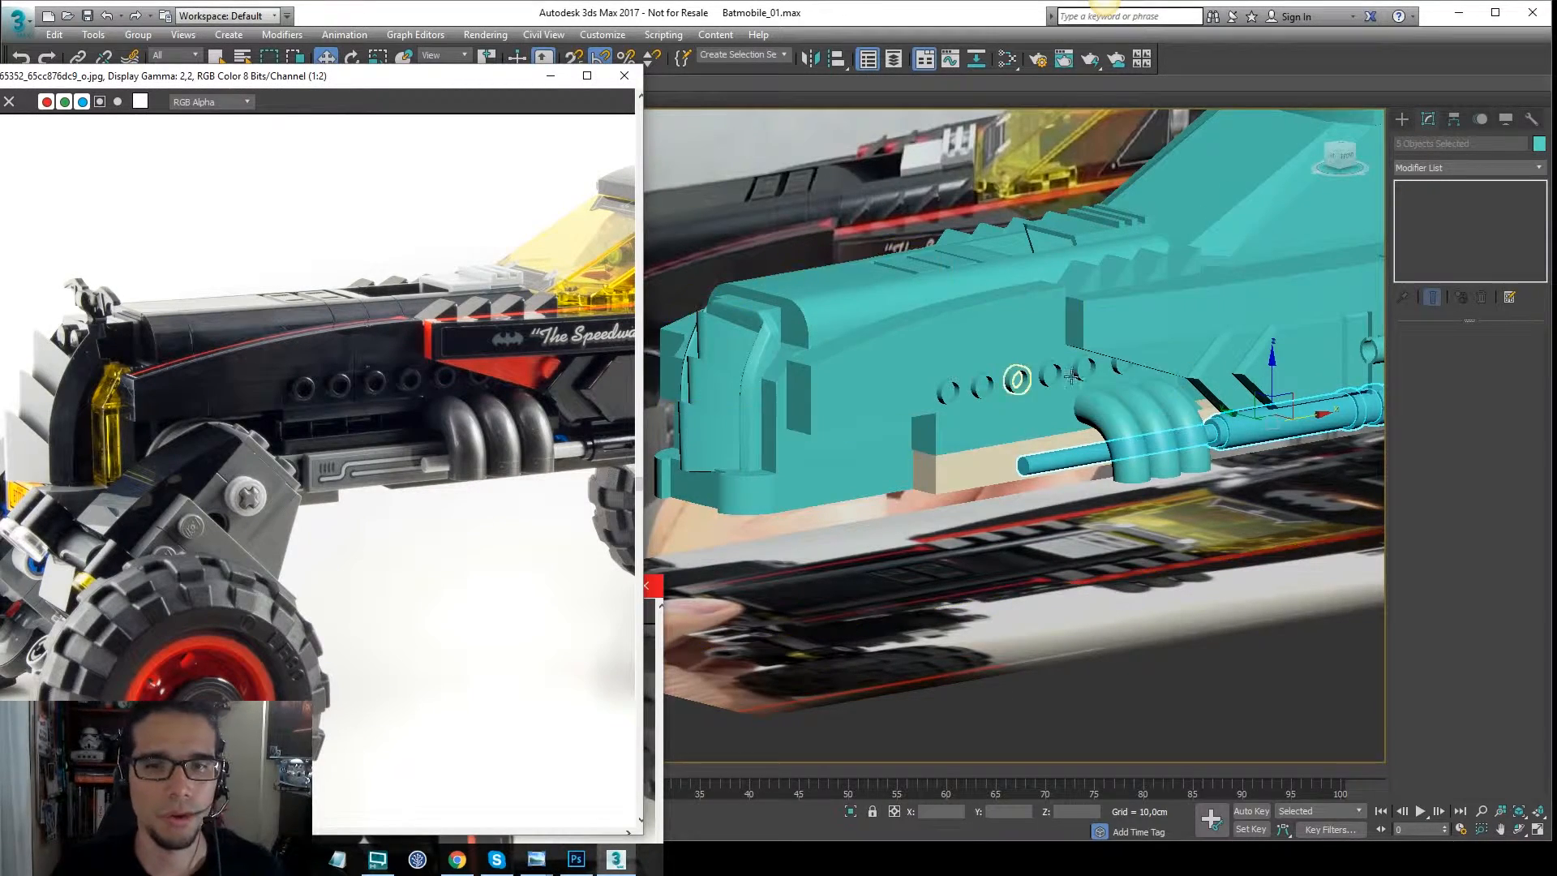
Compare the exhaust pipes, rod and lower side panel with the reference photo from several angles.
{"action": "middle_click_drag", "start_coordinate": [1019, 382], "coordinate": [954, 357], "text": "alt"}
{"action": "left_click", "coordinate": [1030, 413]}
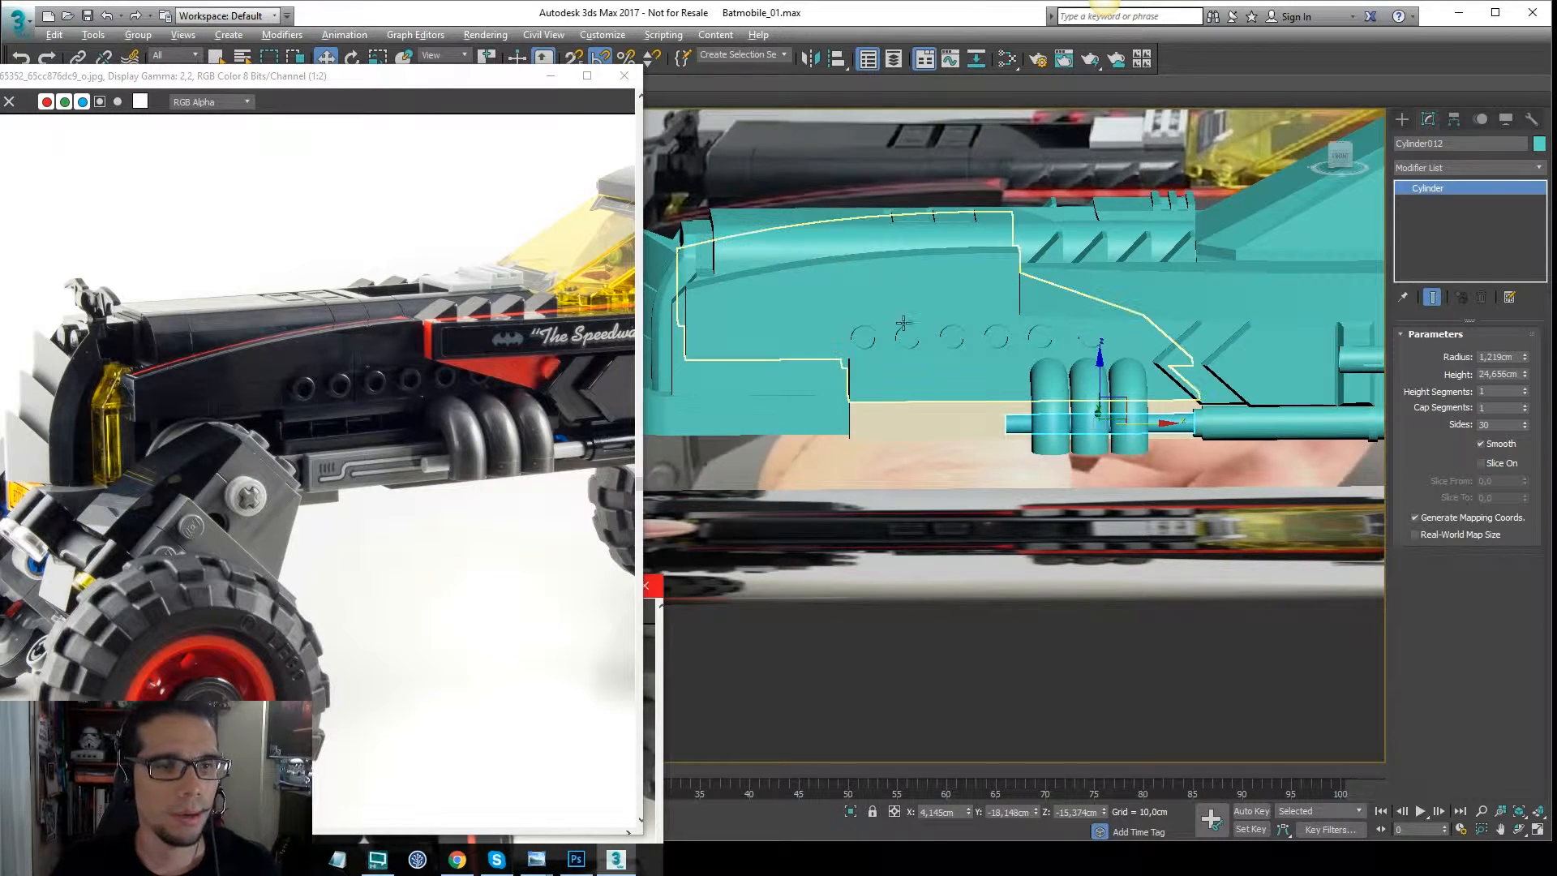
{"action": "middle_click_drag", "start_coordinate": [905, 321], "coordinate": [906, 358], "text": "alt"}
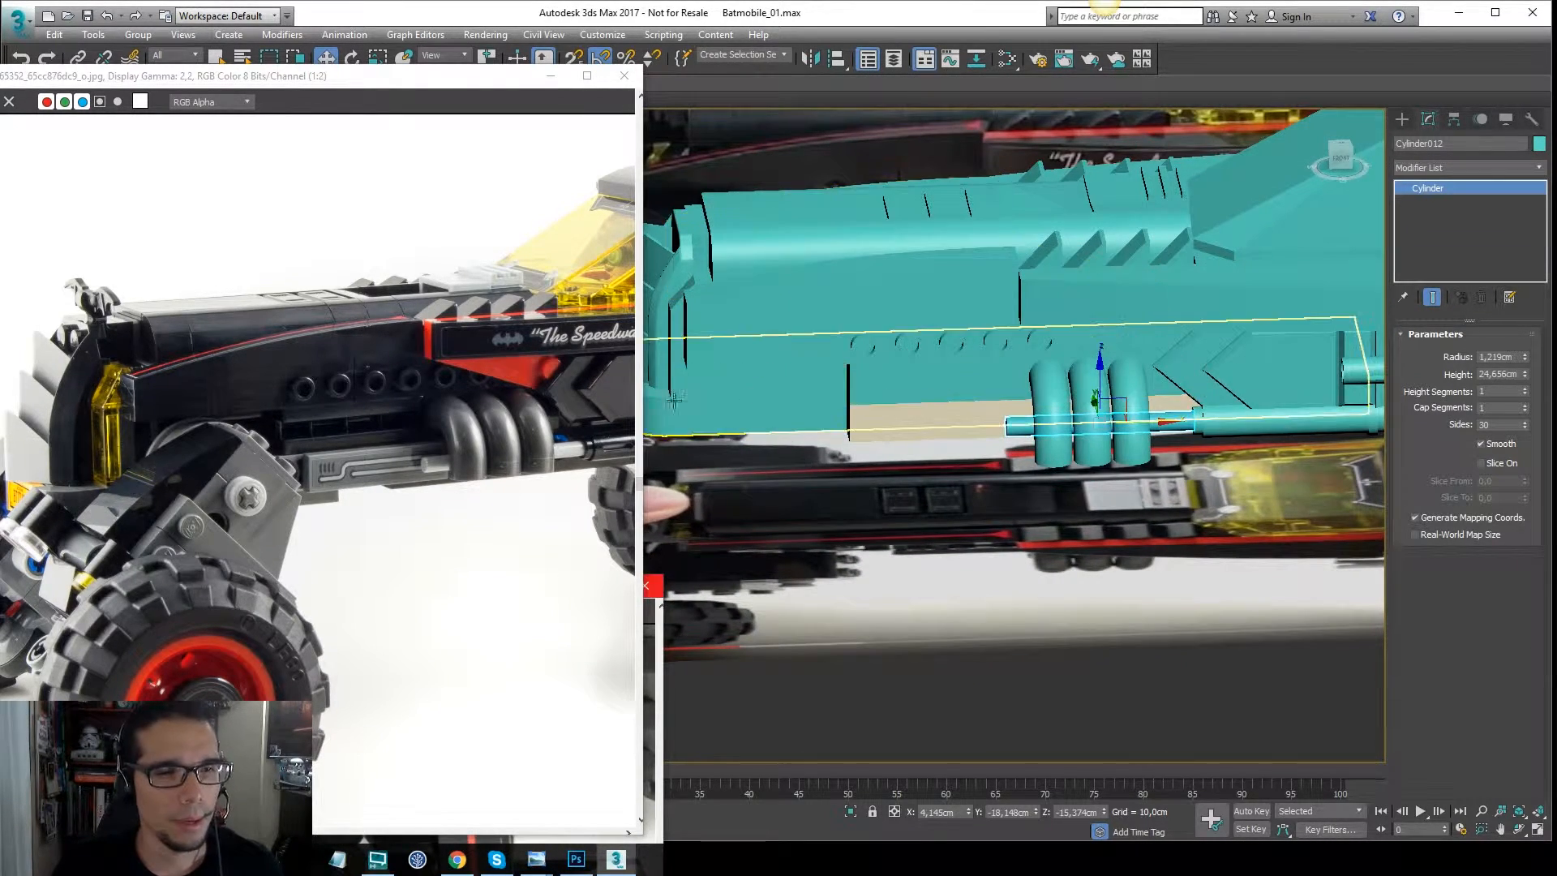
{"action": "middle_click_drag", "start_coordinate": [977, 430], "coordinate": [1110, 420], "text": "alt"}
{"action": "key", "text": "F4"}
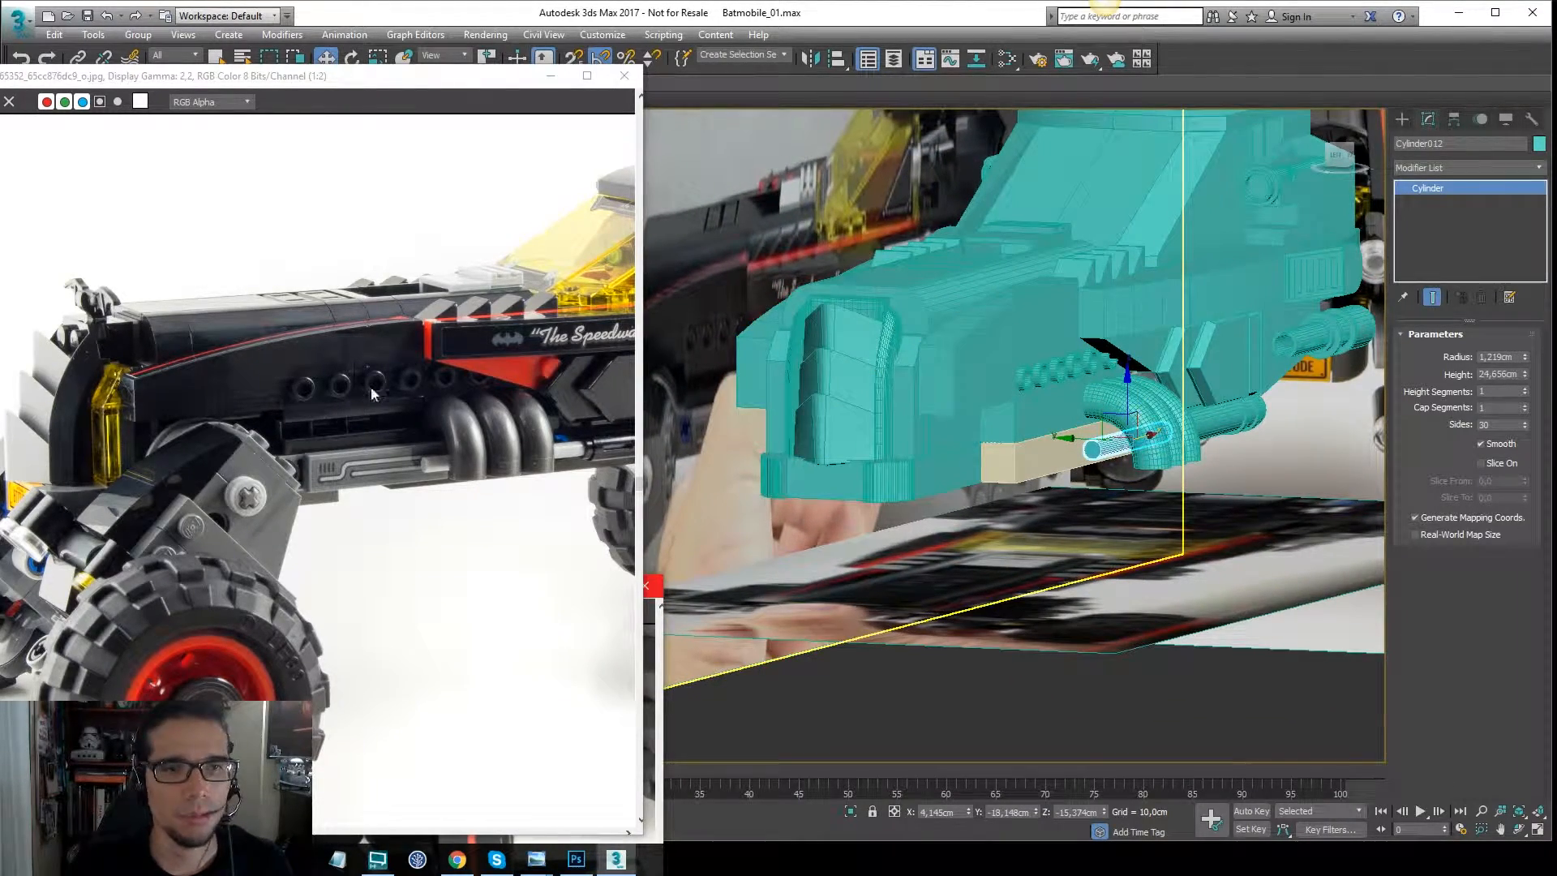
{"action": "scroll", "coordinate": [320, 426], "scroll_direction": "up", "scroll_amount": 2}
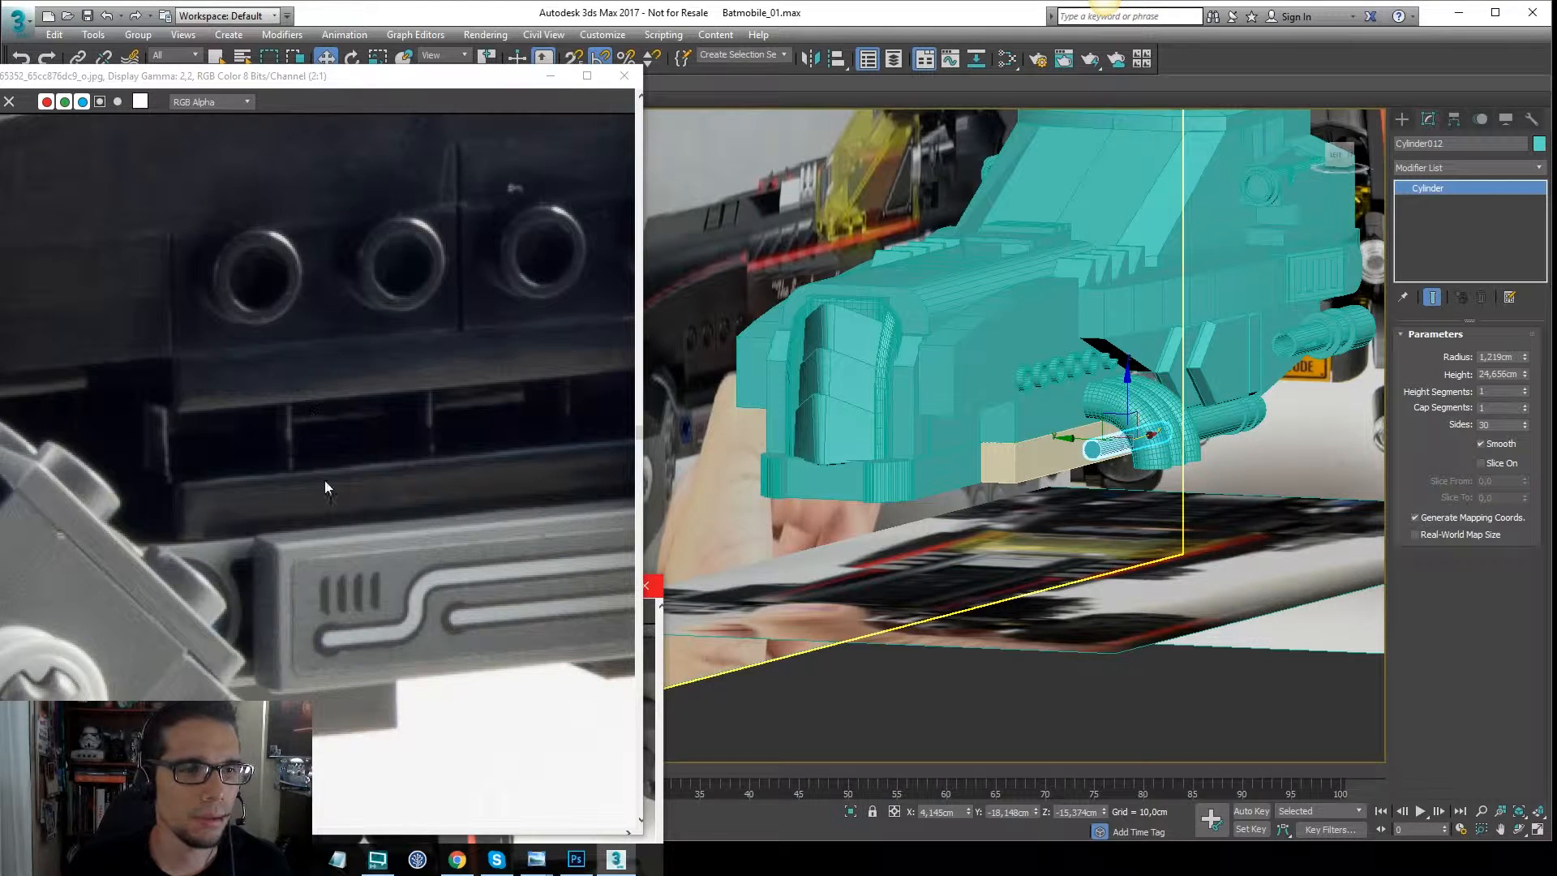
{"action": "scroll", "coordinate": [184, 388], "scroll_direction": "down", "scroll_amount": 1}
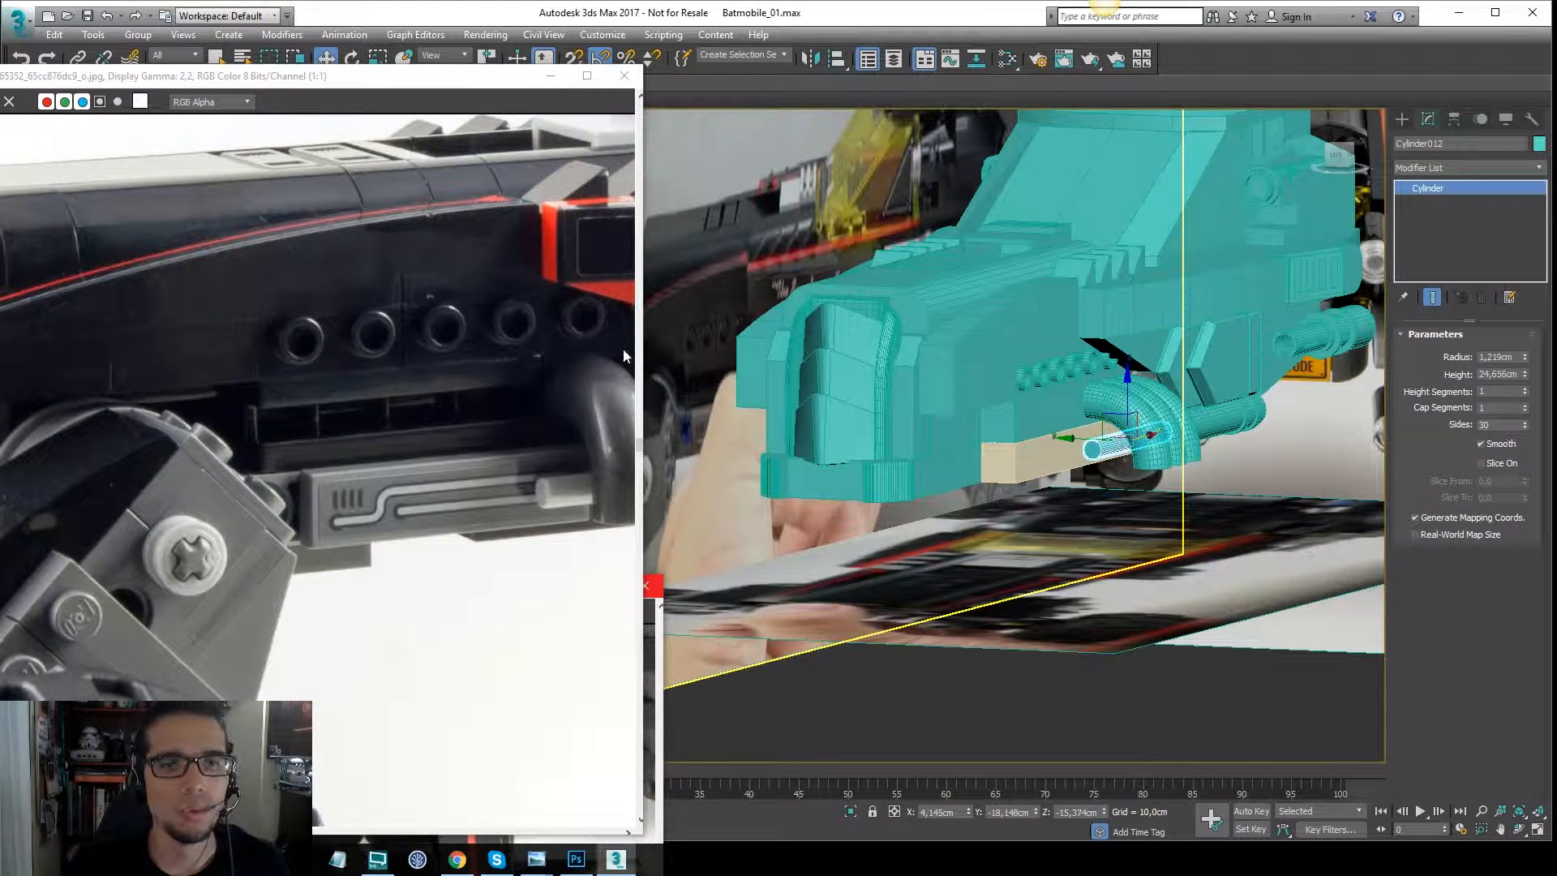
{"action": "middle_click_drag", "start_coordinate": [1131, 425], "coordinate": [1139, 361], "text": "alt"}
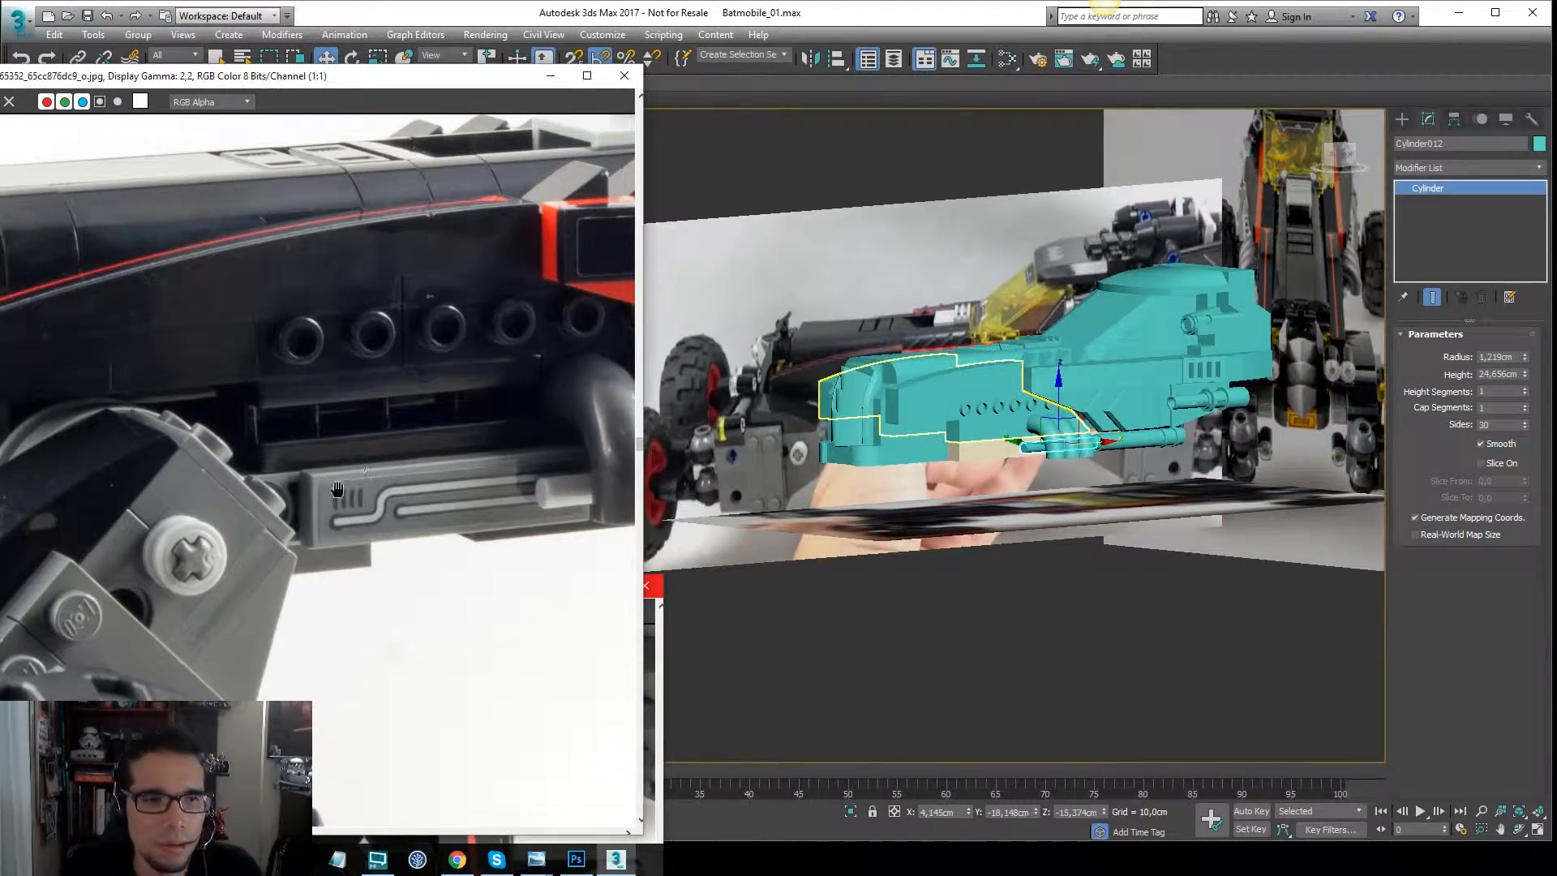
{"action": "scroll", "coordinate": [361, 450], "scroll_direction": "down", "scroll_amount": 1}
{"action": "middle_click_drag", "start_coordinate": [1060, 435], "coordinate": [925, 440]}
{"action": "key", "text": "F4"}
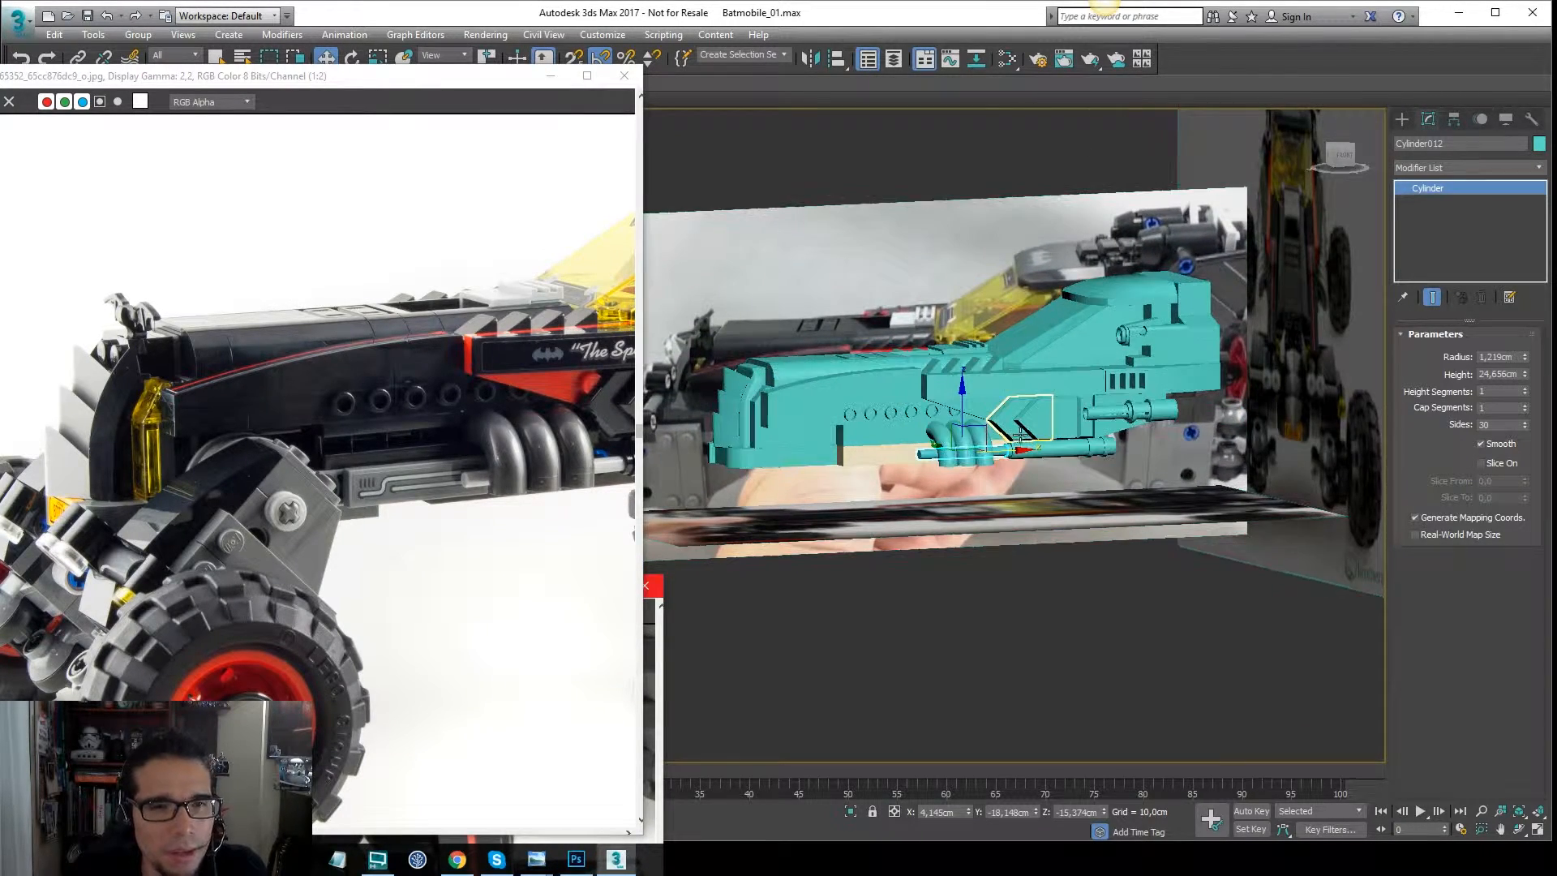
{"action": "middle_click_drag", "start_coordinate": [1018, 423], "coordinate": [962, 453]}
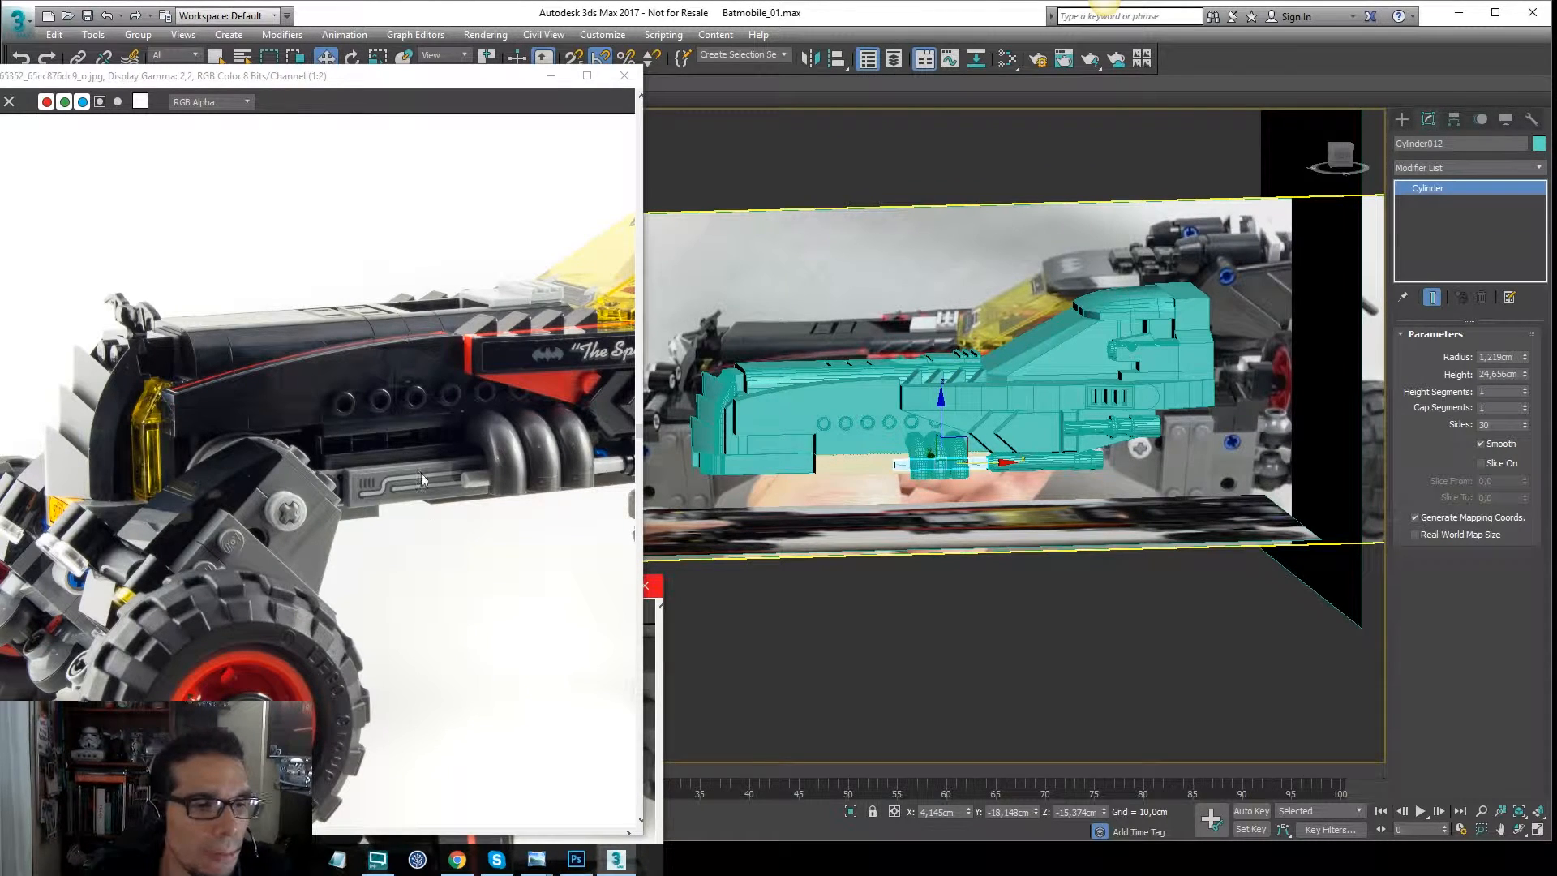
Examine the rear side and its cannon in the reference photo, and open the reference image lego-the-batmobile-set-70905-15-4.jpg.
{"action": "middle_click_drag", "start_coordinate": [515, 441], "coordinate": [364, 417]}
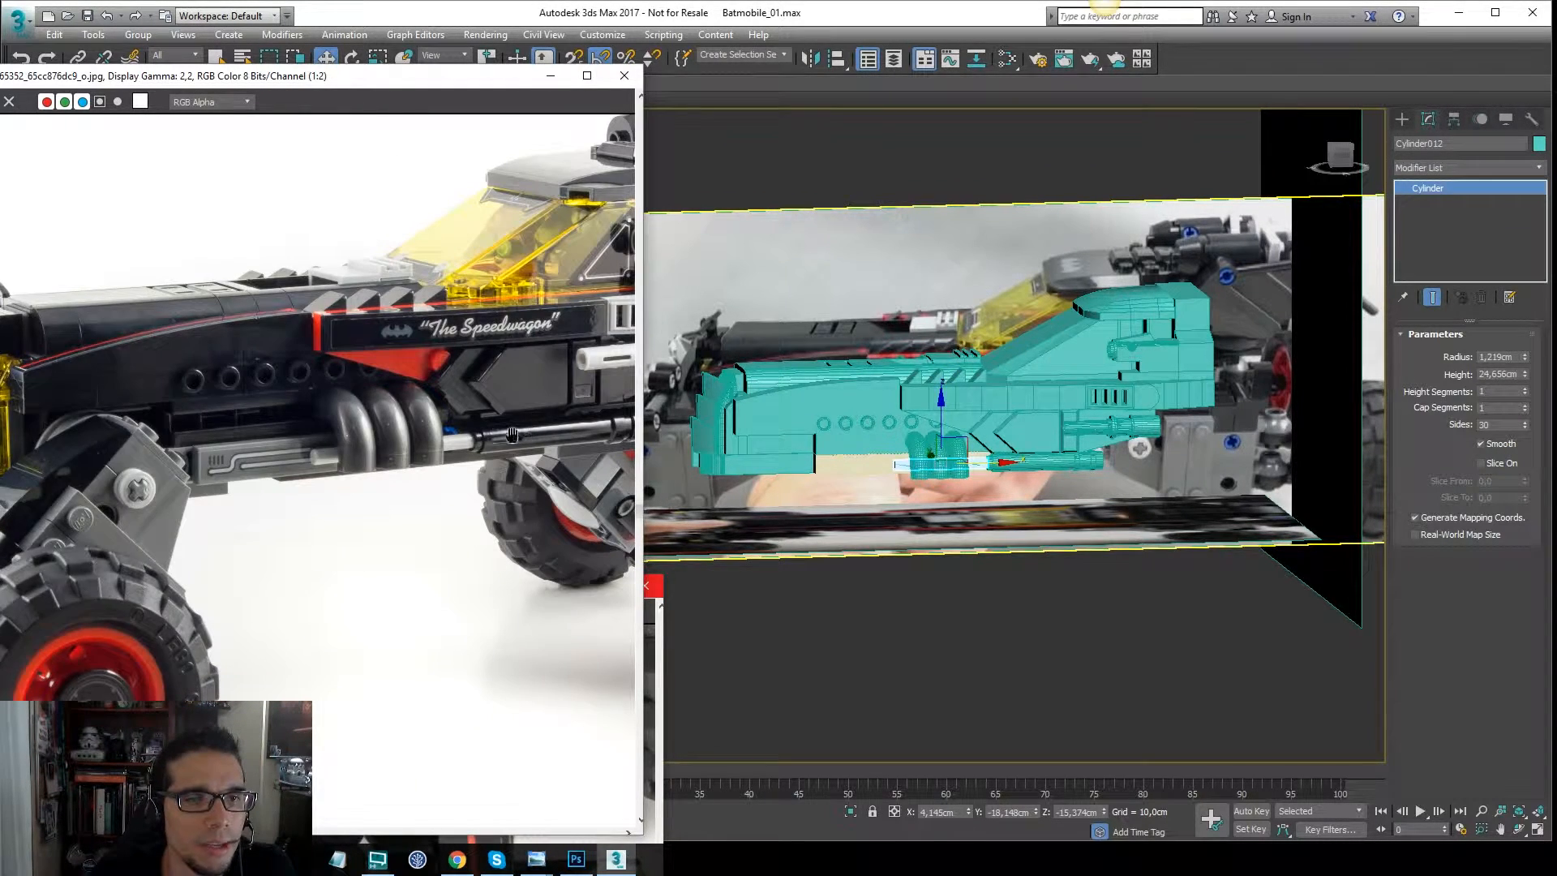
{"action": "scroll", "coordinate": [513, 437], "scroll_direction": "down", "scroll_amount": 2}
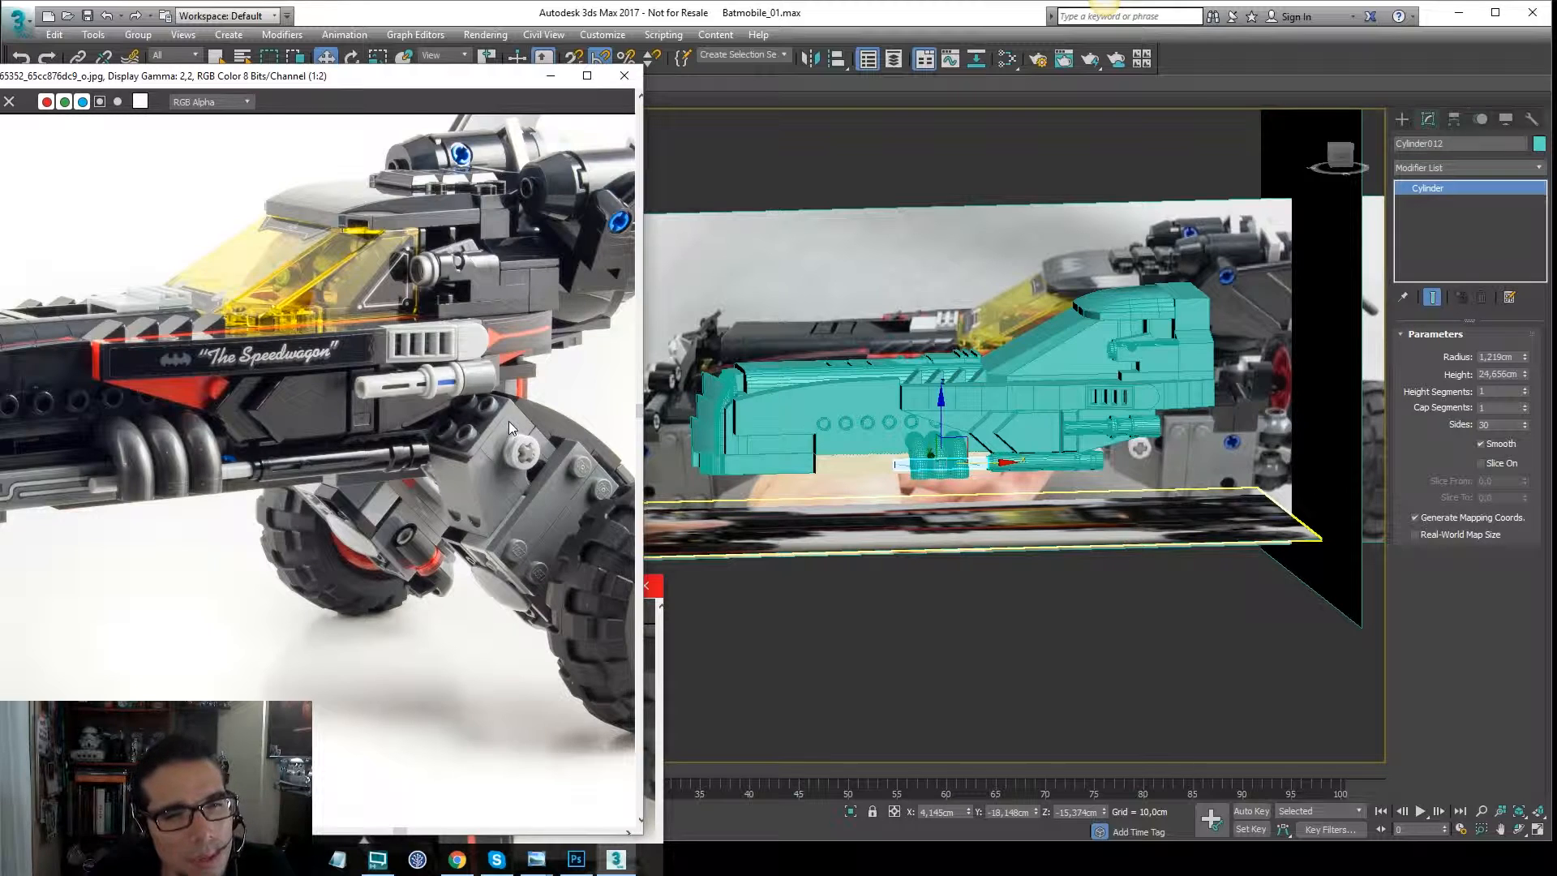
{"action": "scroll", "coordinate": [508, 421], "scroll_direction": "up", "scroll_amount": 1}
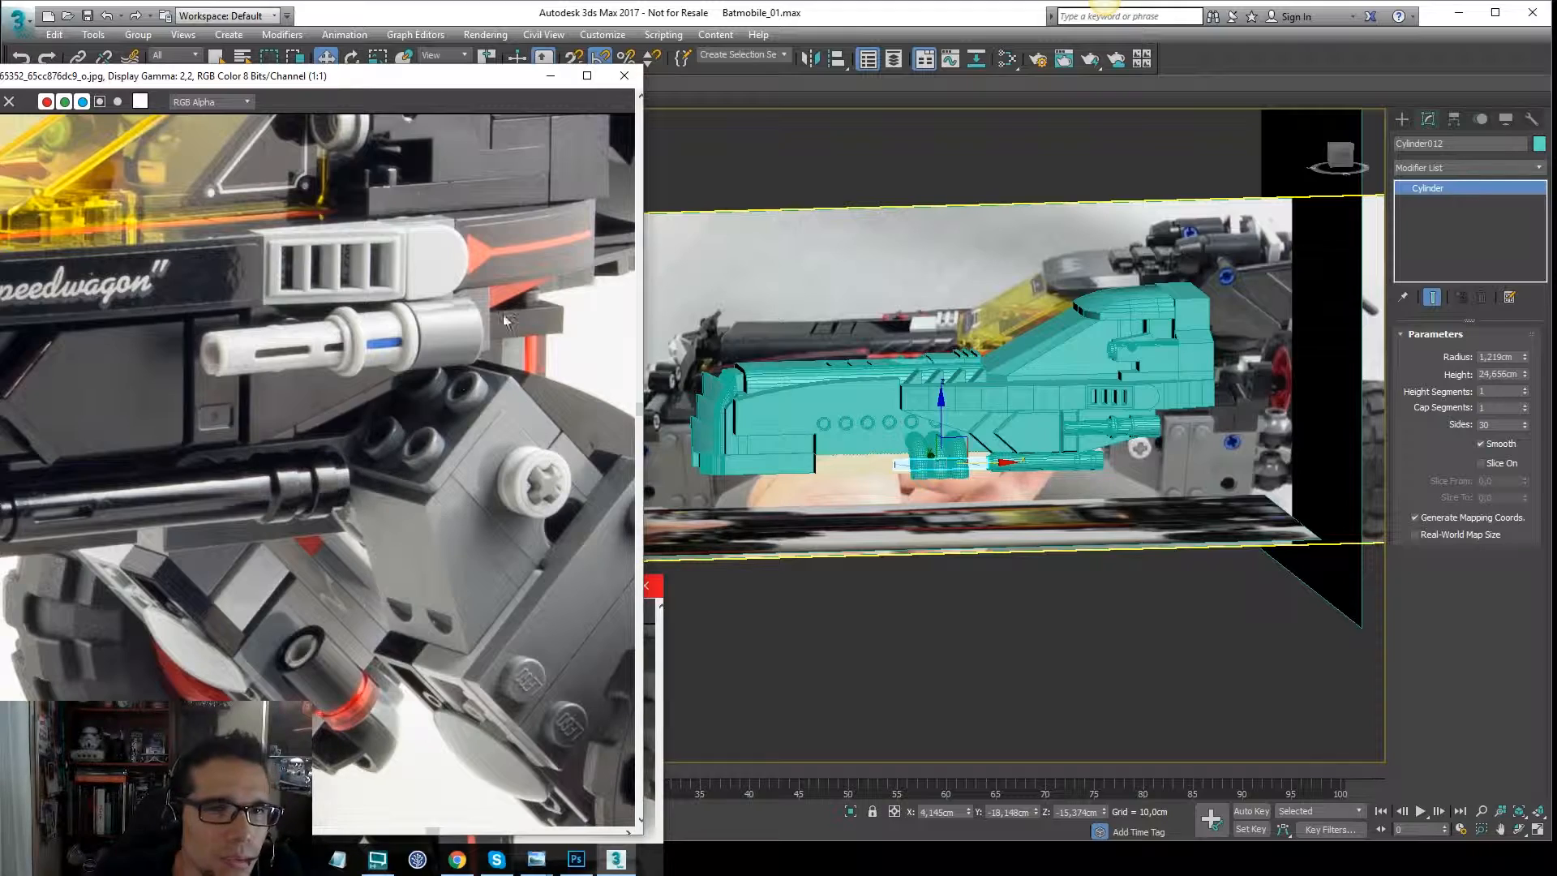
{"action": "scroll", "coordinate": [990, 394], "scroll_direction": "up", "scroll_amount": 8}
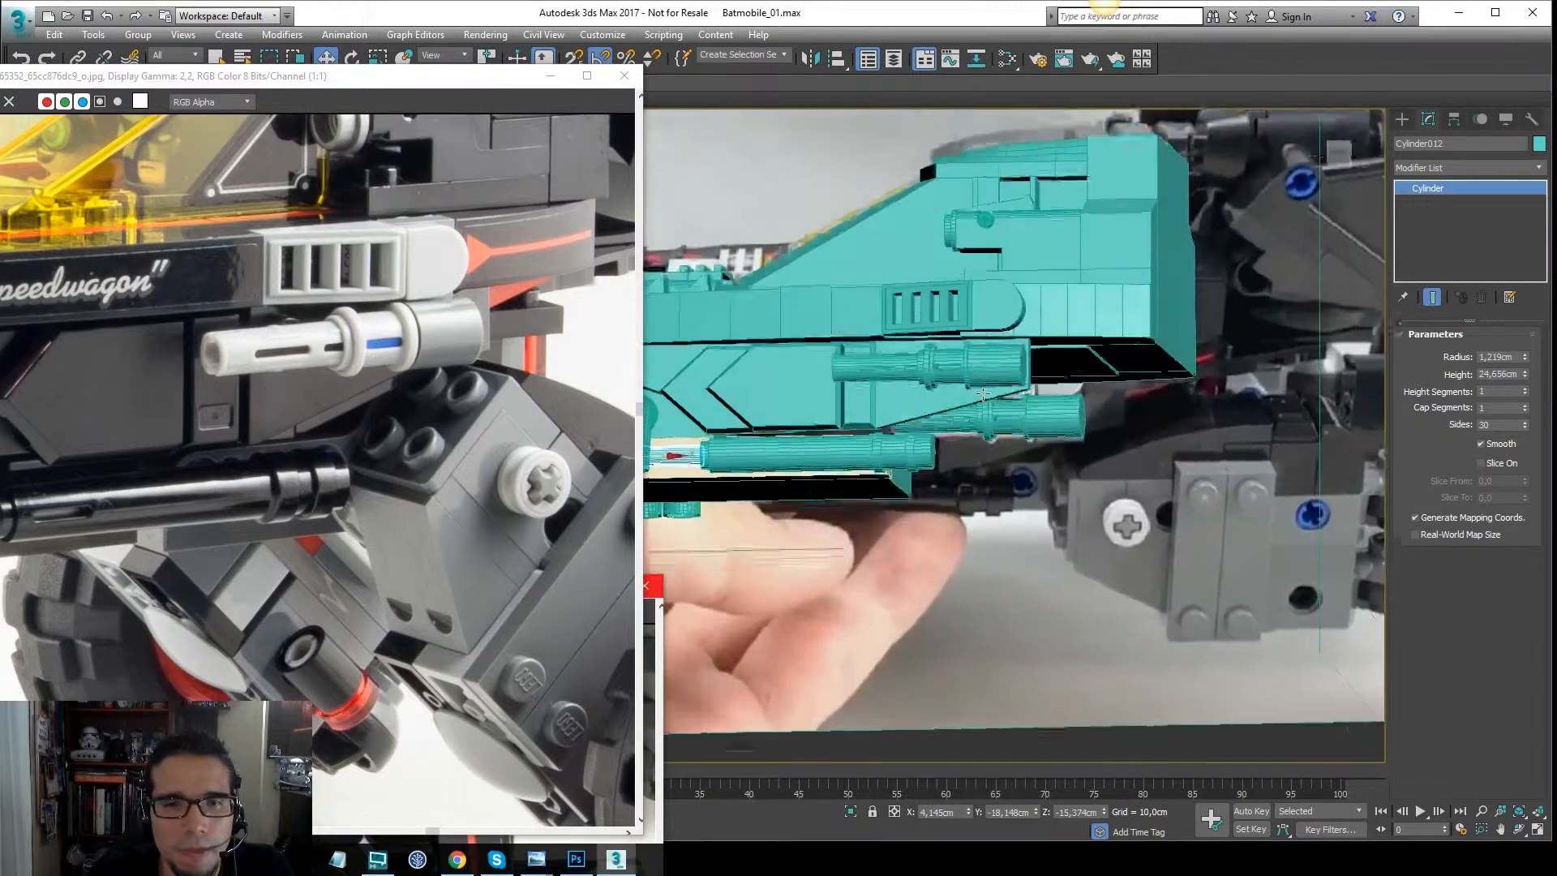
{"action": "middle_click_drag", "start_coordinate": [990, 395], "coordinate": [961, 407], "text": "alt"}
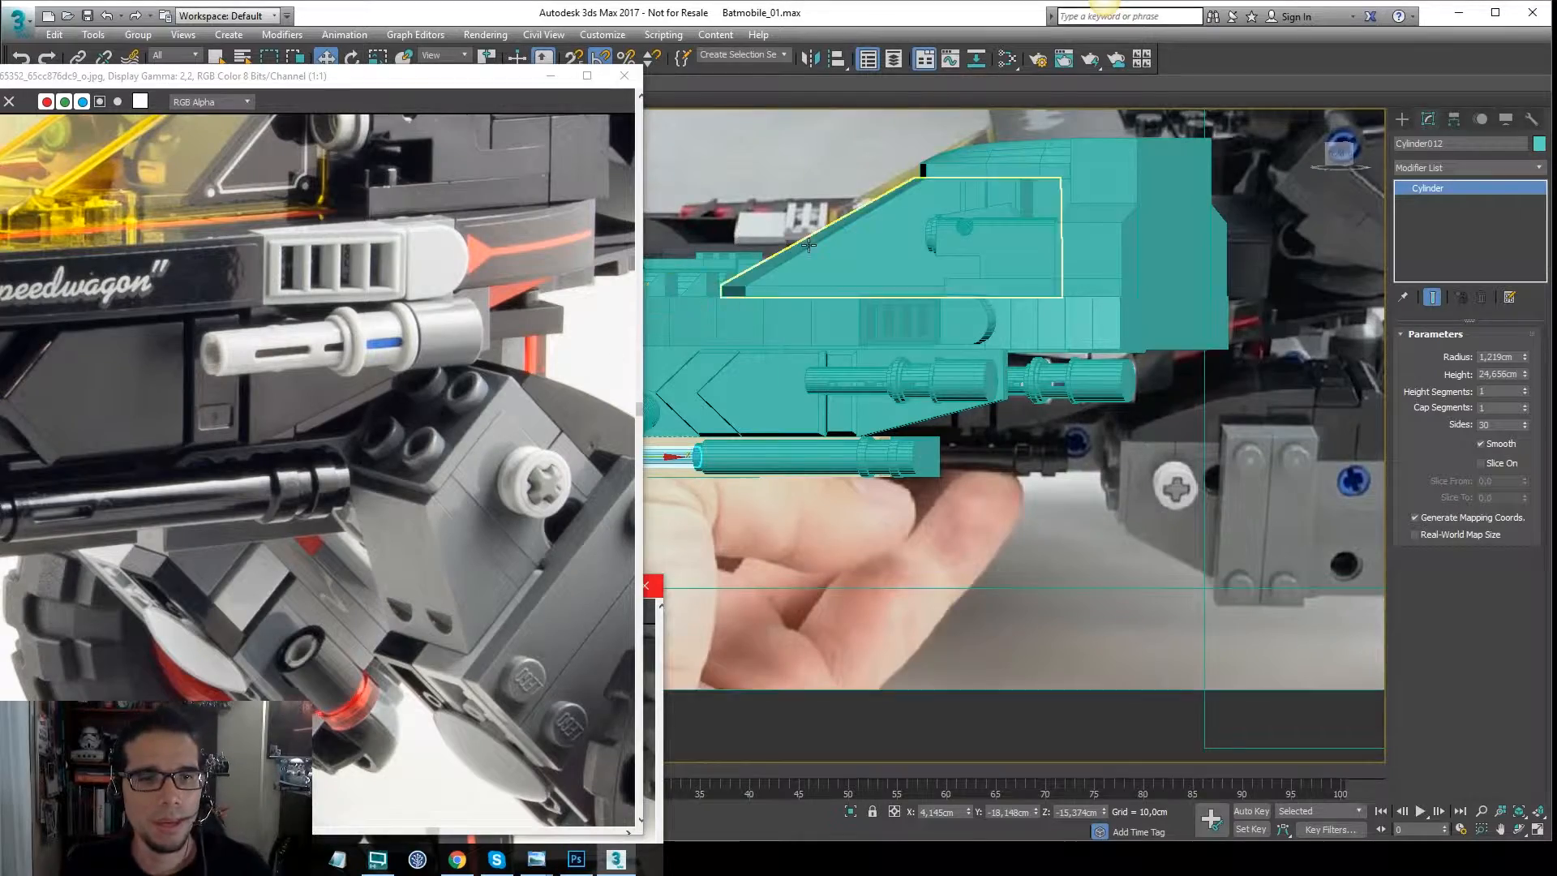
{"action": "middle_click_drag", "start_coordinate": [1054, 428], "coordinate": [1032, 421], "text": "alt"}
{"action": "left_click", "coordinate": [486, 34]}
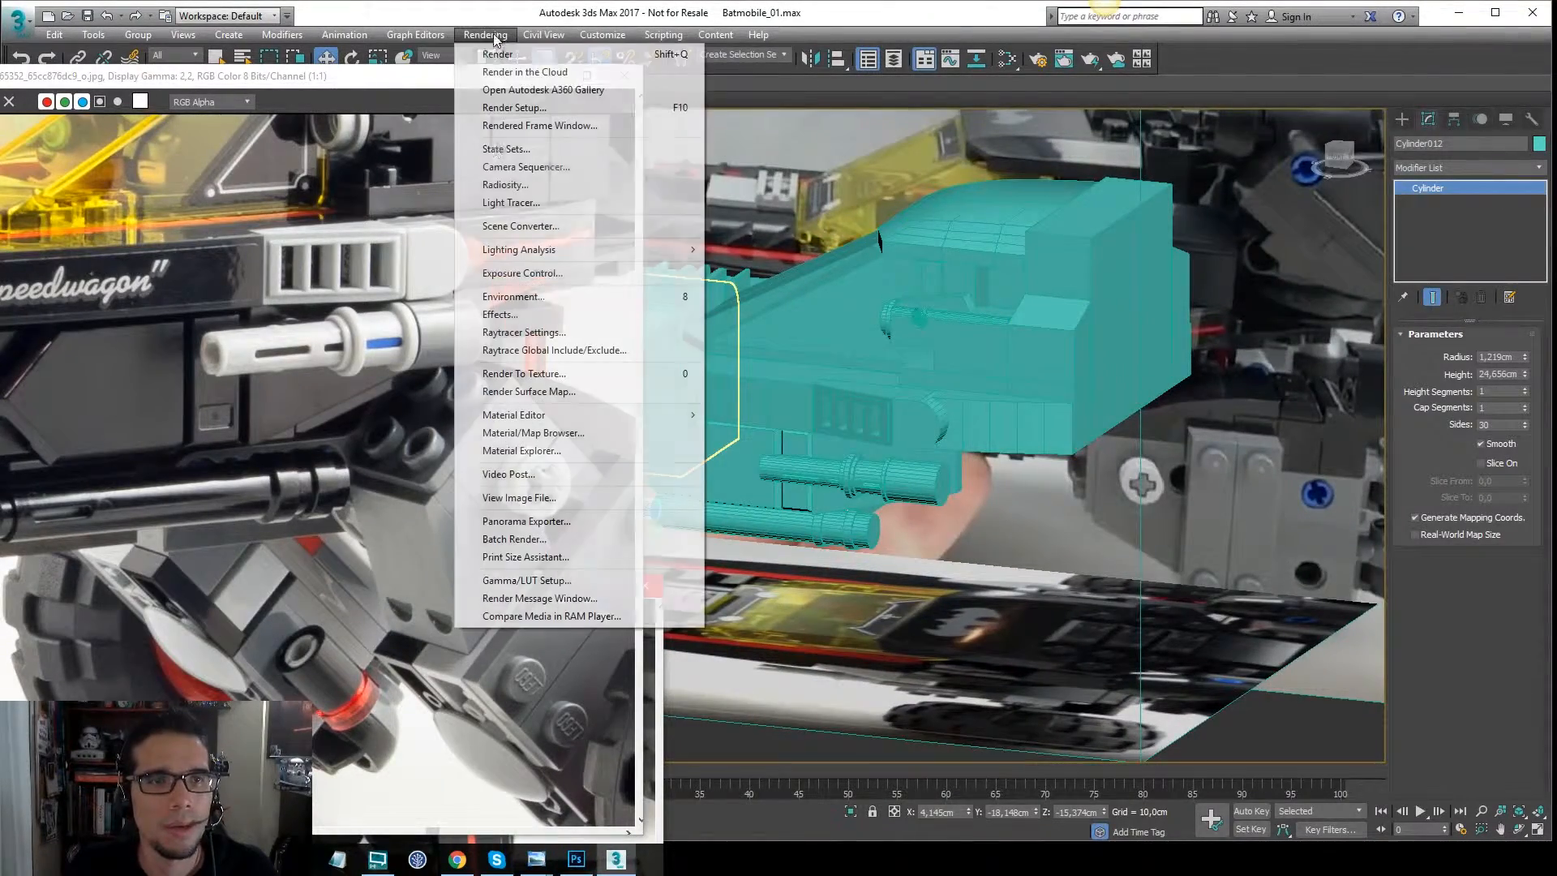
{"action": "left_click", "coordinate": [527, 497]}
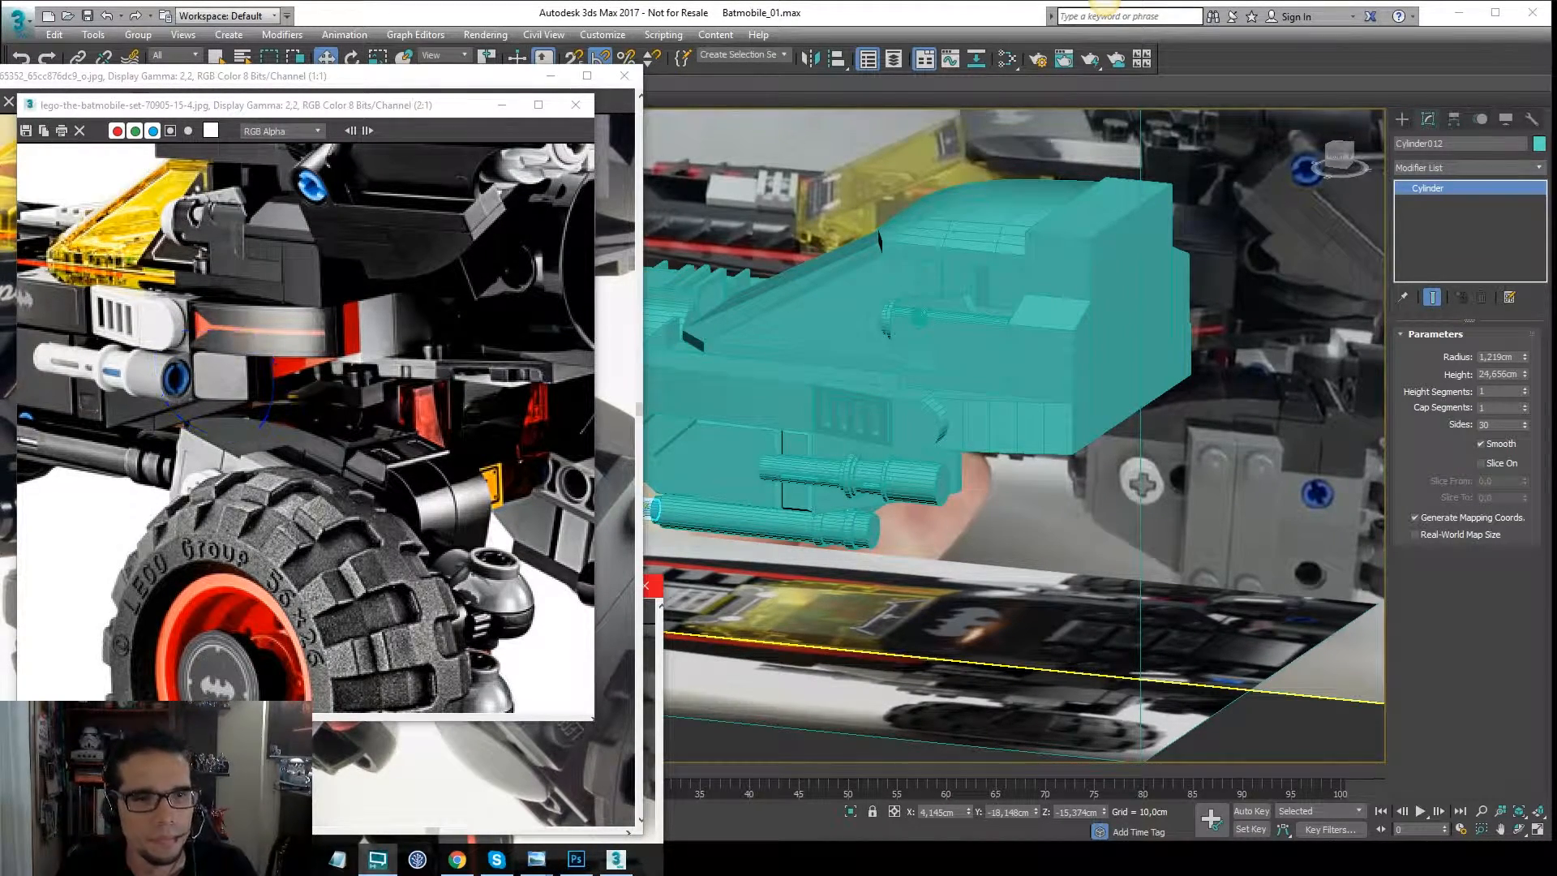
Select the lower box behind the side panels and its two lower front corner vertices in the front wireframe view.
{"action": "middle_click_drag", "start_coordinate": [936, 316], "coordinate": [984, 414], "text": "alt"}
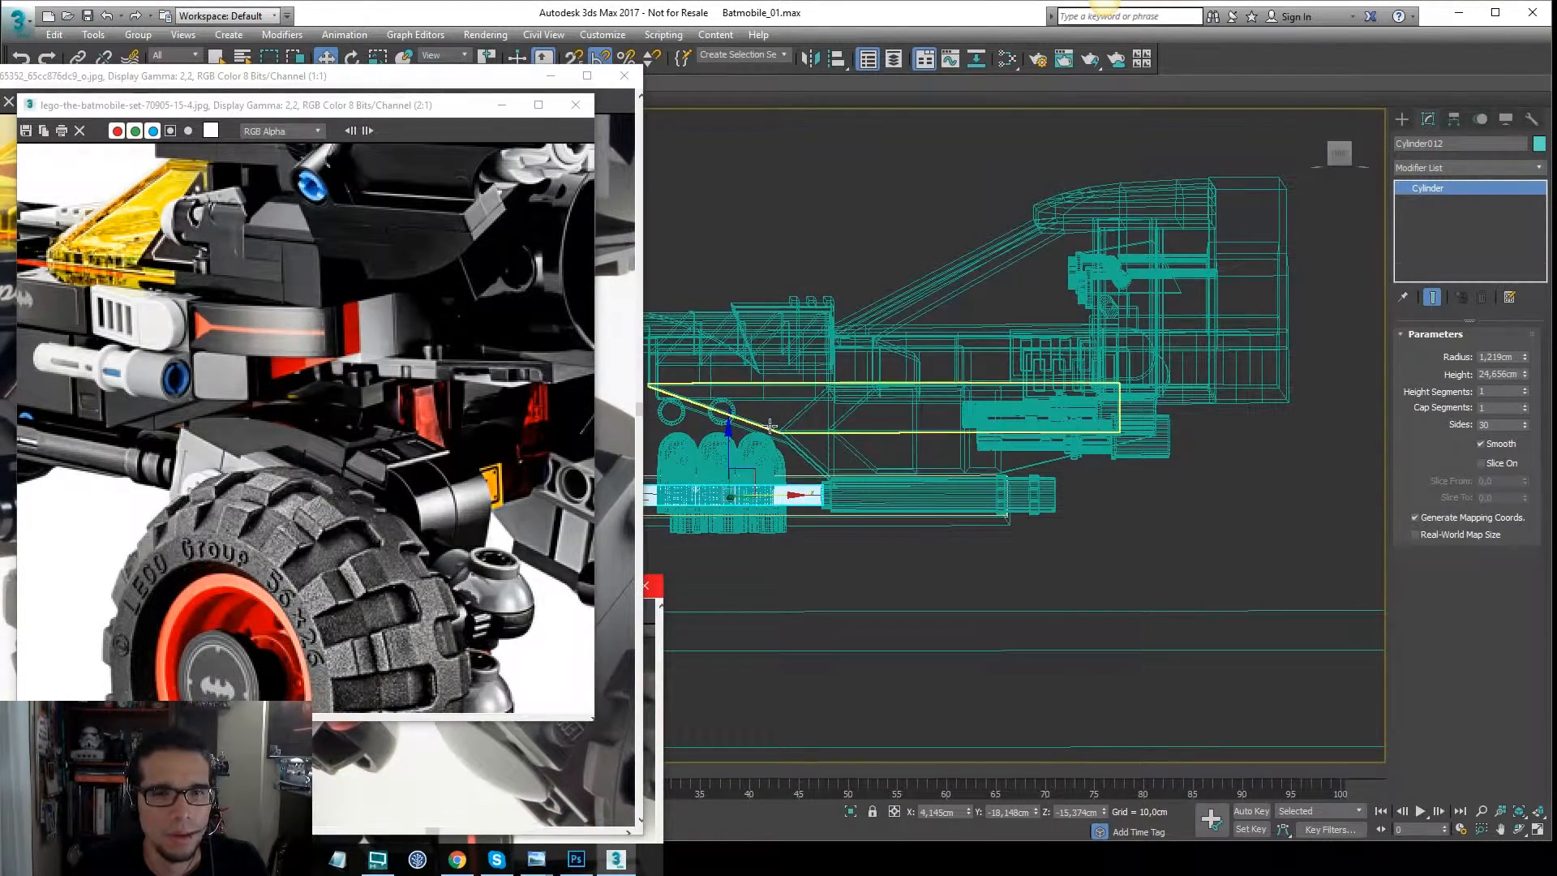
{"action": "left_click", "coordinate": [769, 426]}
{"action": "key", "text": "F3"}
{"action": "mouse_move", "coordinate": [811, 417]}
{"action": "middle_mouse_down", "text": "alt"}
{"action": "mouse_move", "coordinate": [937, 412]}
{"action": "mouse_move", "coordinate": [736, 404]}
{"action": "mouse_move", "coordinate": [864, 410]}
{"action": "mouse_move", "coordinate": [820, 407]}
{"action": "middle_mouse_up", "text": "alt"}
{"action": "key", "text": "f"}
{"action": "middle_click_drag", "start_coordinate": [1039, 348], "coordinate": [1142, 360]}
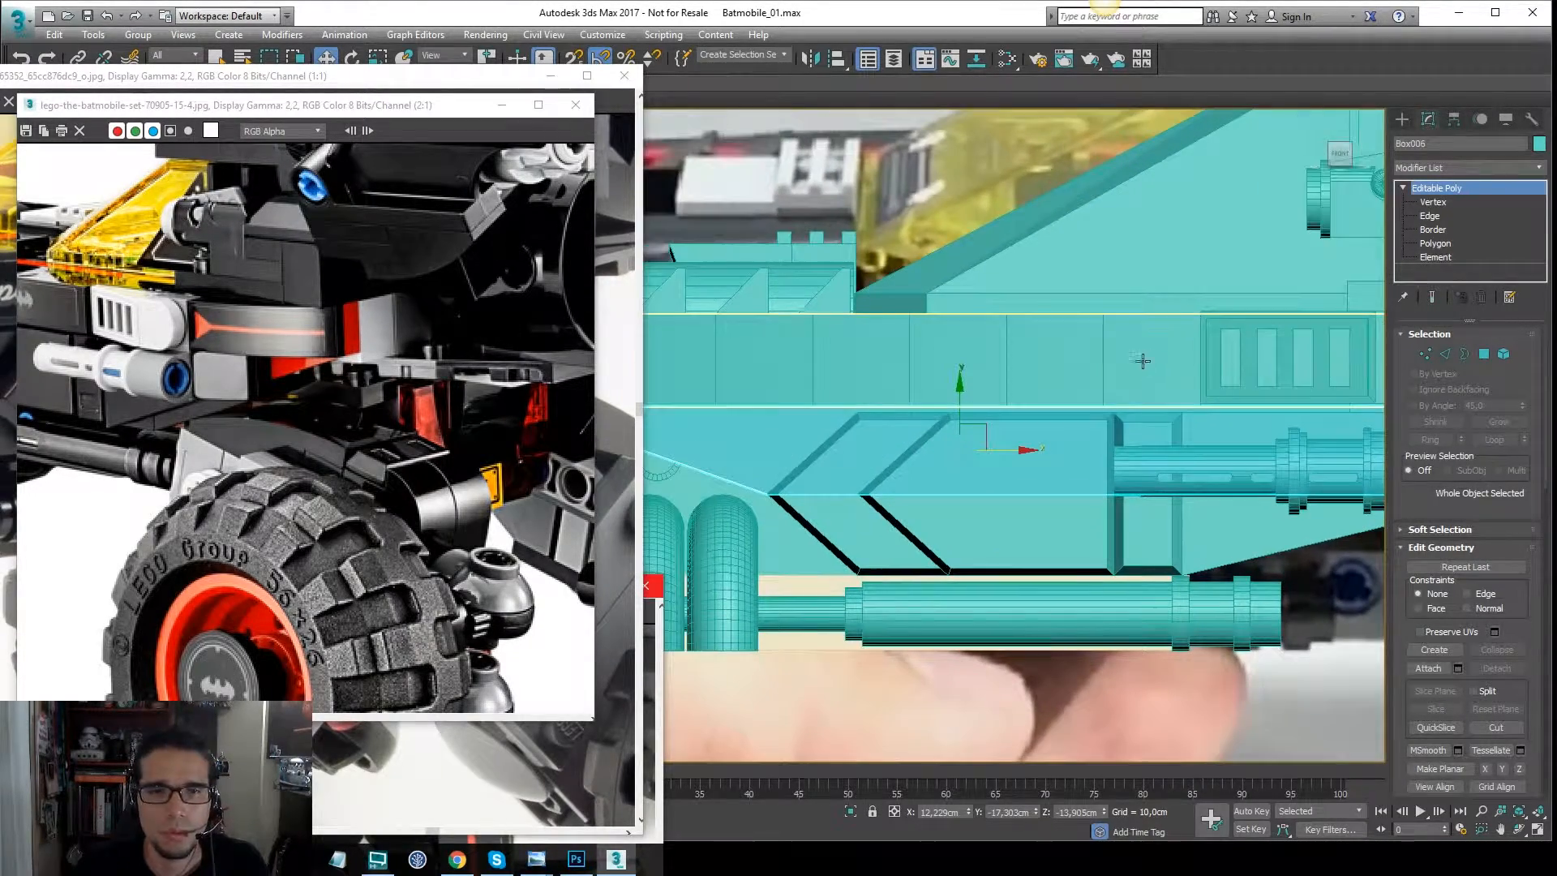
{"action": "key", "text": "1"}
{"action": "key", "text": "F3"}
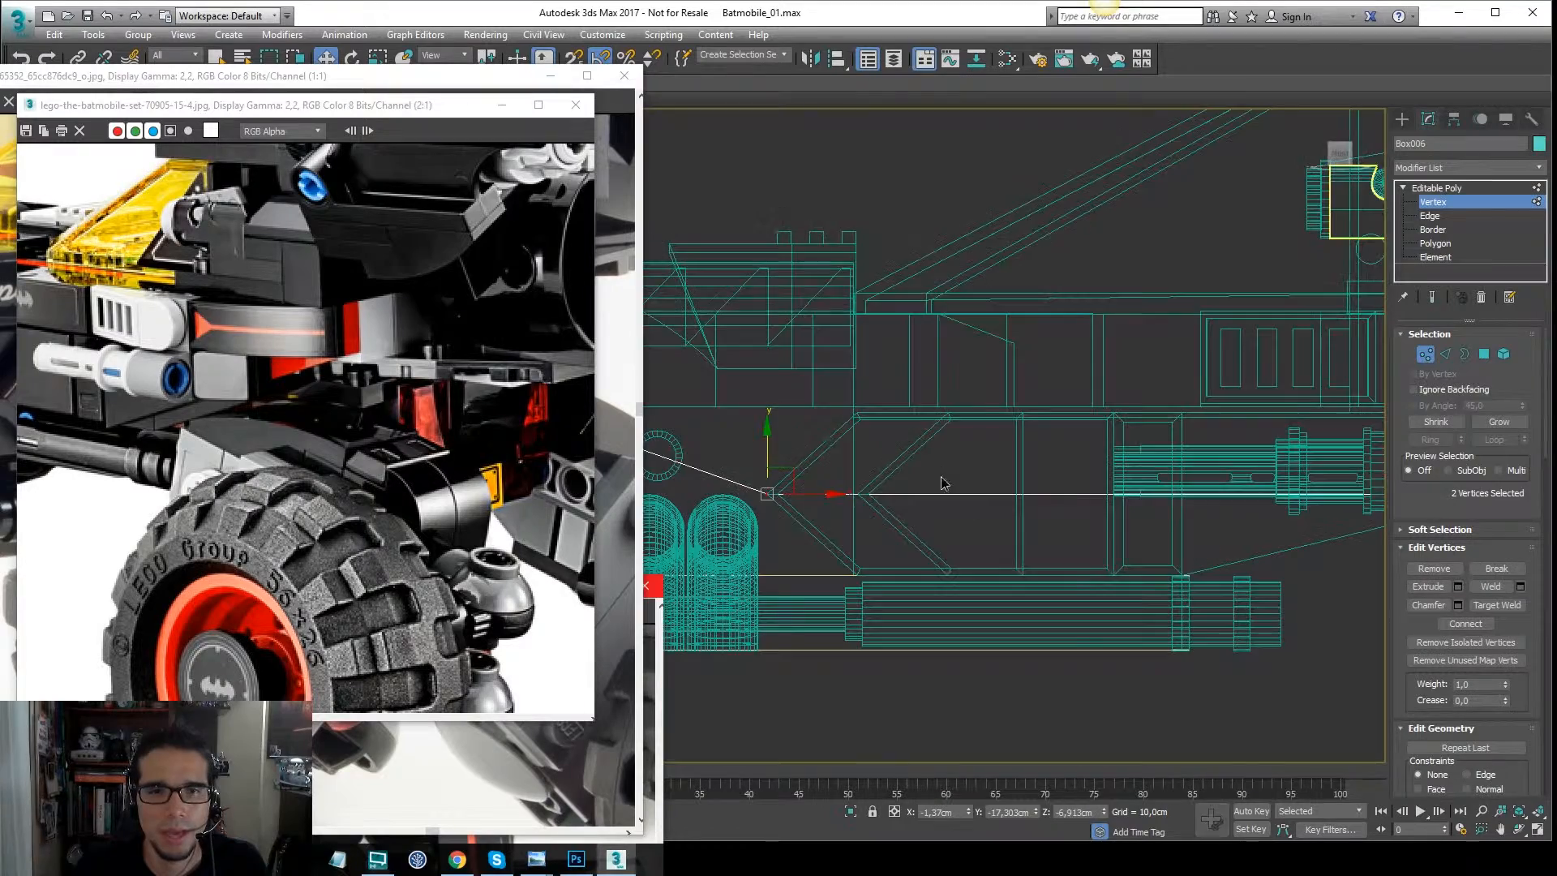
{"action": "right_click", "coordinate": [936, 465]}
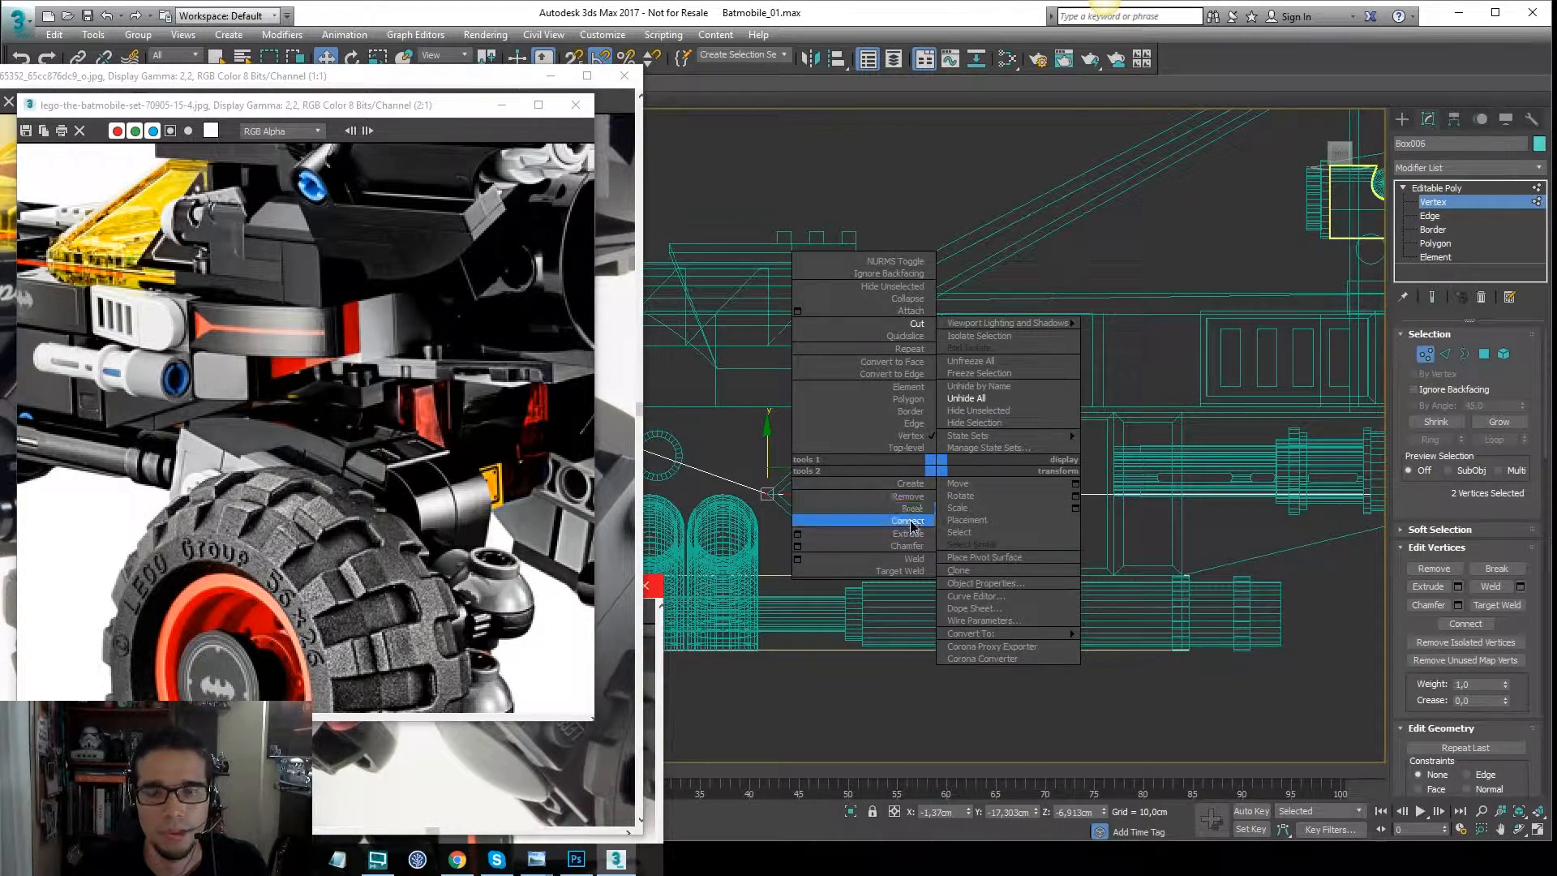
{"action": "left_click", "coordinate": [910, 521]}
{"action": "right_click", "coordinate": [1163, 527]}
{"action": "left_click", "coordinate": [864, 495]}
{"action": "middle_click_drag", "start_coordinate": [952, 465], "coordinate": [893, 469]}
{"action": "scroll", "coordinate": [916, 465], "scroll_direction": "down", "scroll_amount": 2}
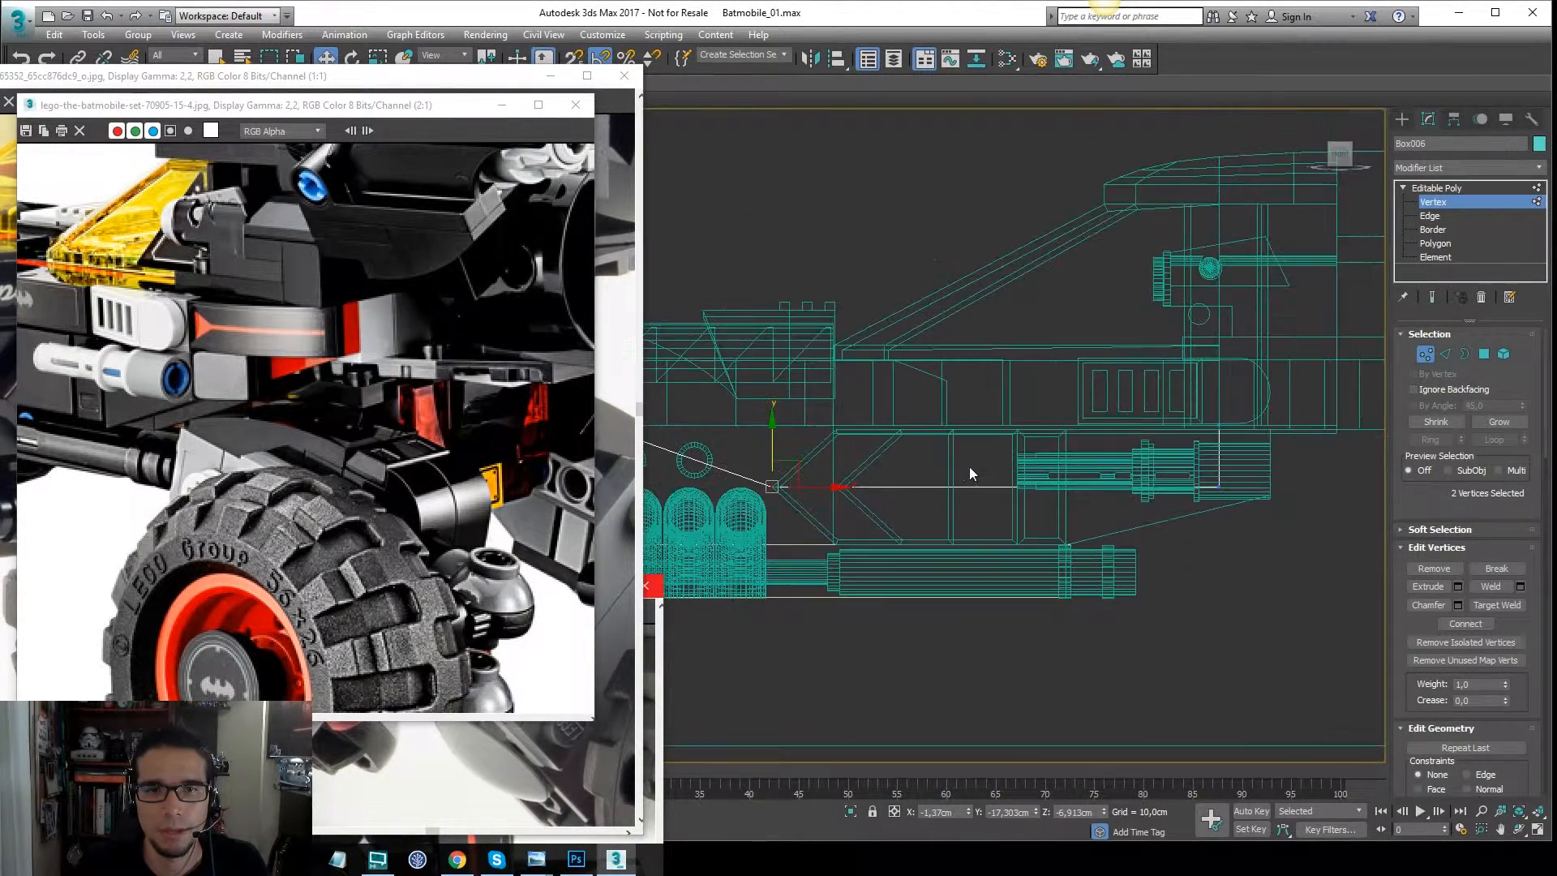
{"action": "middle_click_drag", "start_coordinate": [991, 476], "coordinate": [970, 482]}
Connect the box's lower edges and move the new vertices down to the bottom front corner of the side panel.
{"action": "key", "text": "2"}
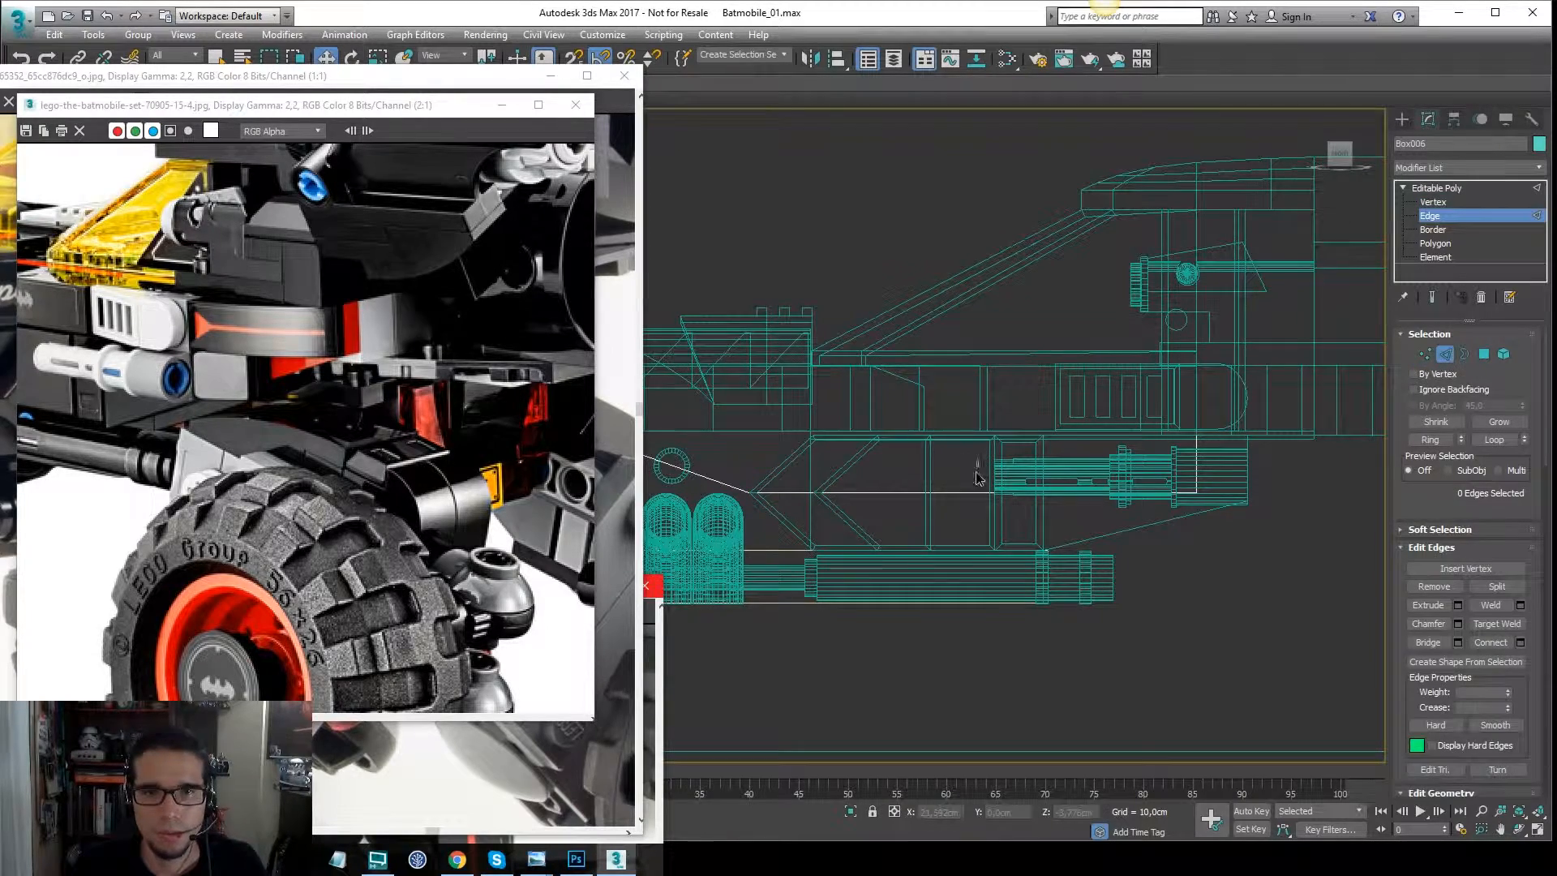
{"action": "right_click", "coordinate": [883, 492]}
{"action": "left_click", "coordinate": [879, 539]}
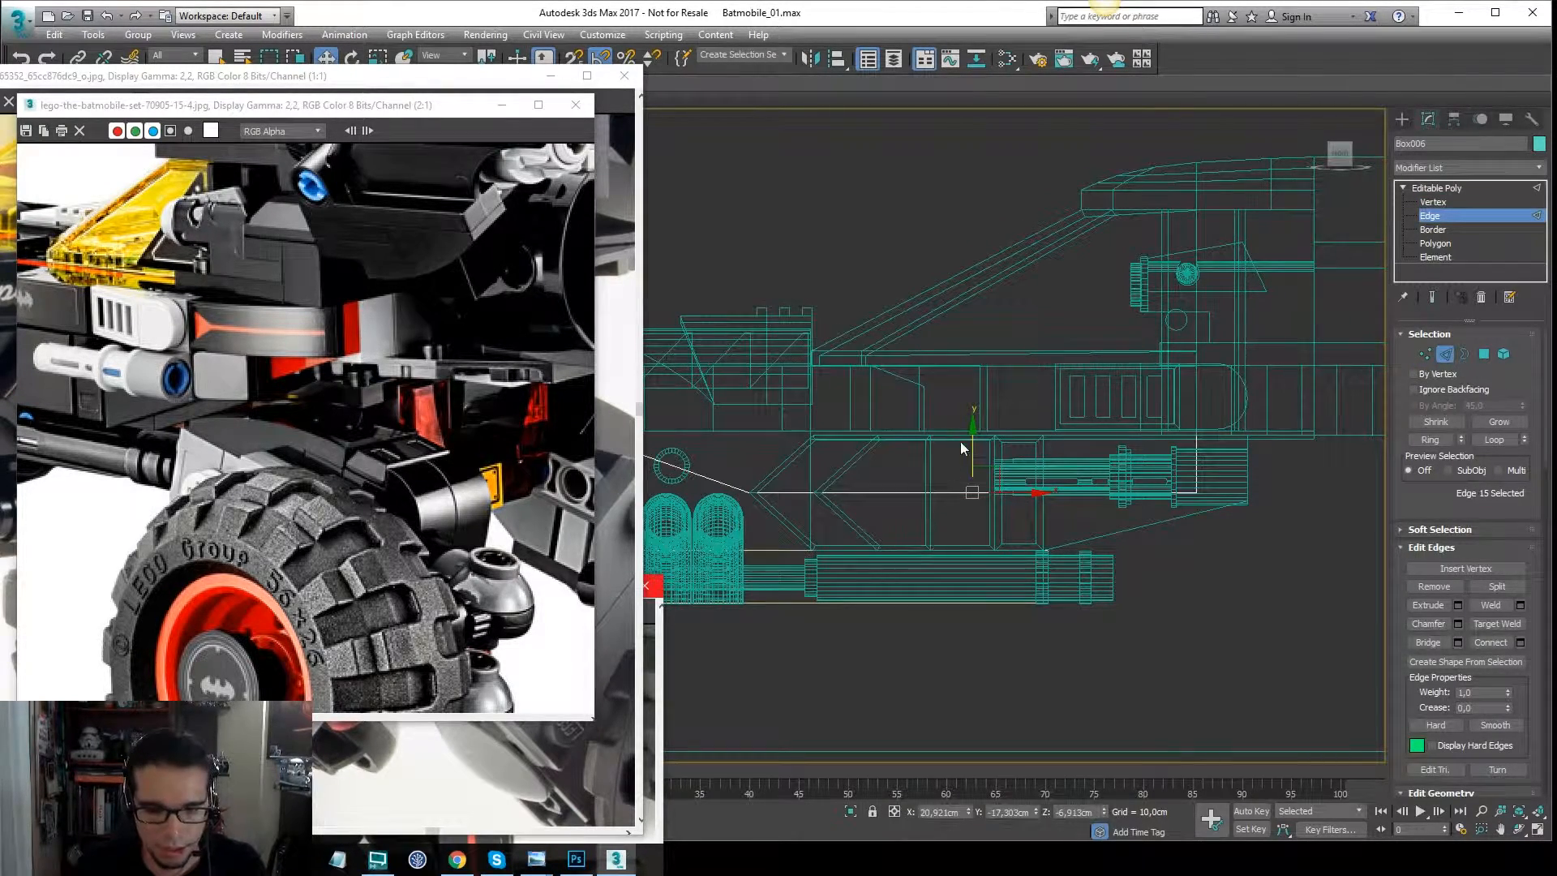
{"action": "key", "text": "1"}
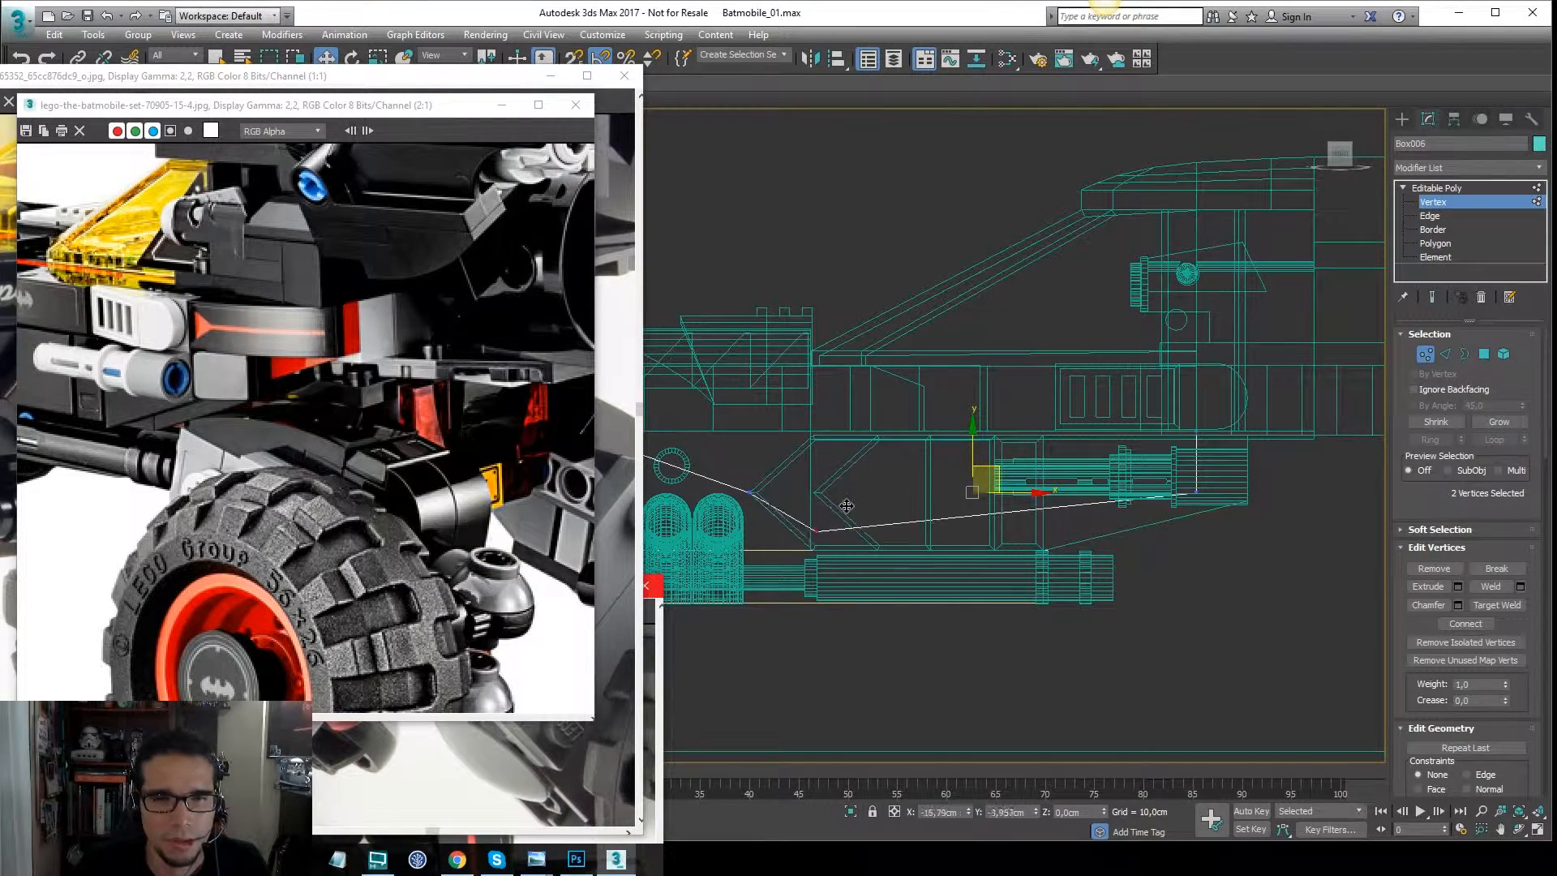
{"action": "scroll", "coordinate": [837, 506], "scroll_direction": "up", "scroll_amount": 2}
{"action": "left_click_drag", "start_coordinate": [846, 506], "coordinate": [805, 564]}
{"action": "middle_click_drag", "start_coordinate": [1132, 502], "coordinate": [957, 502]}
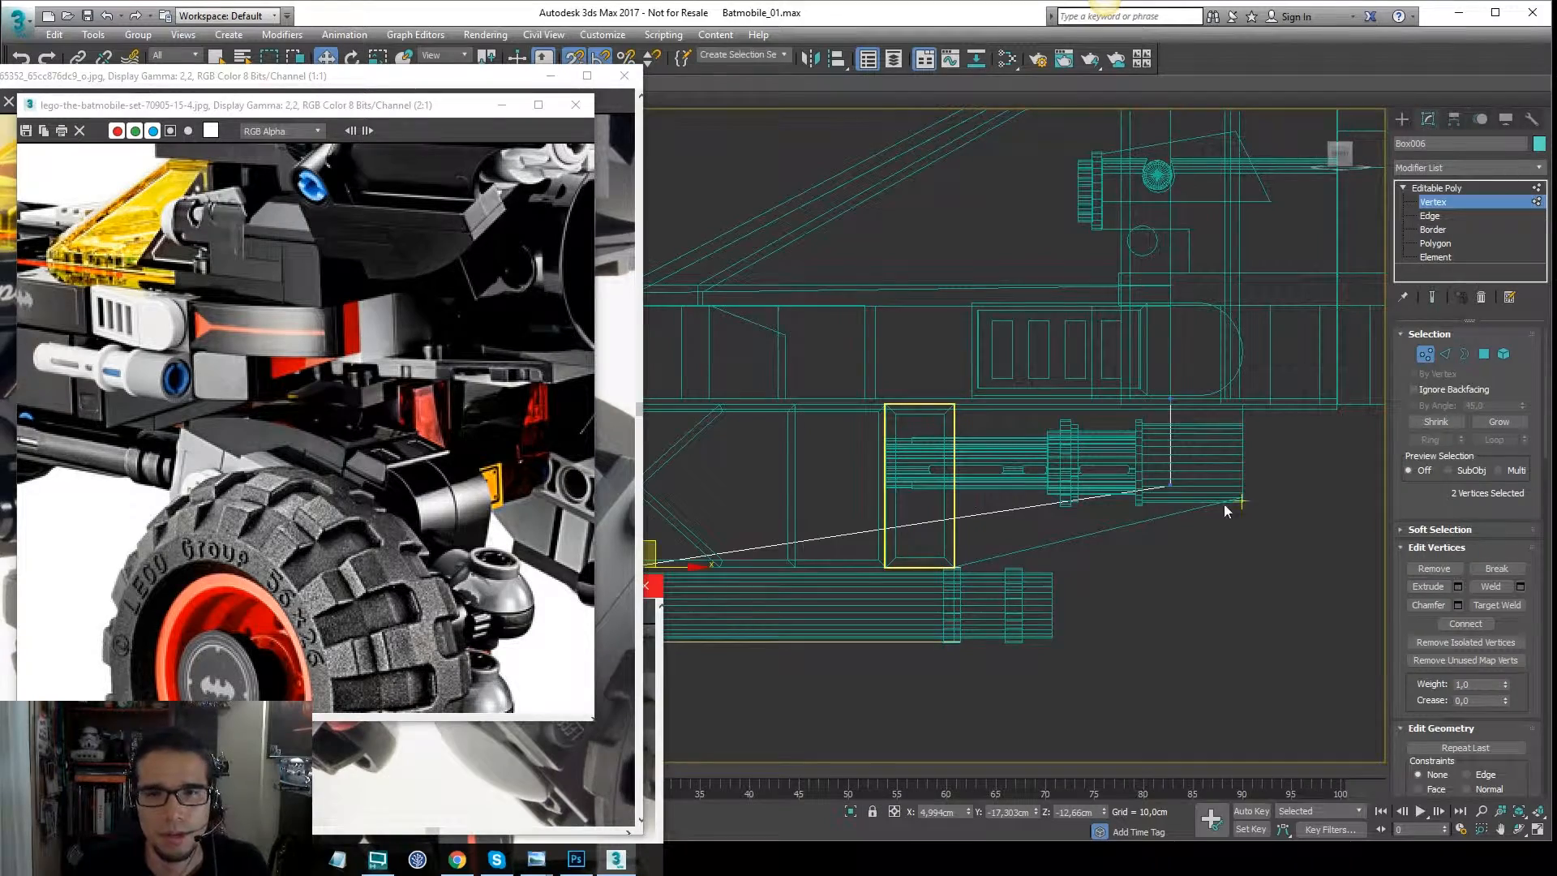
Move the box's four rear vertices back until they align with the end of the rod's wide cylinder.
{"action": "scroll", "coordinate": [1208, 467], "scroll_direction": "down", "scroll_amount": 2}
{"action": "middle_click_drag", "start_coordinate": [1241, 440], "coordinate": [1122, 405]}
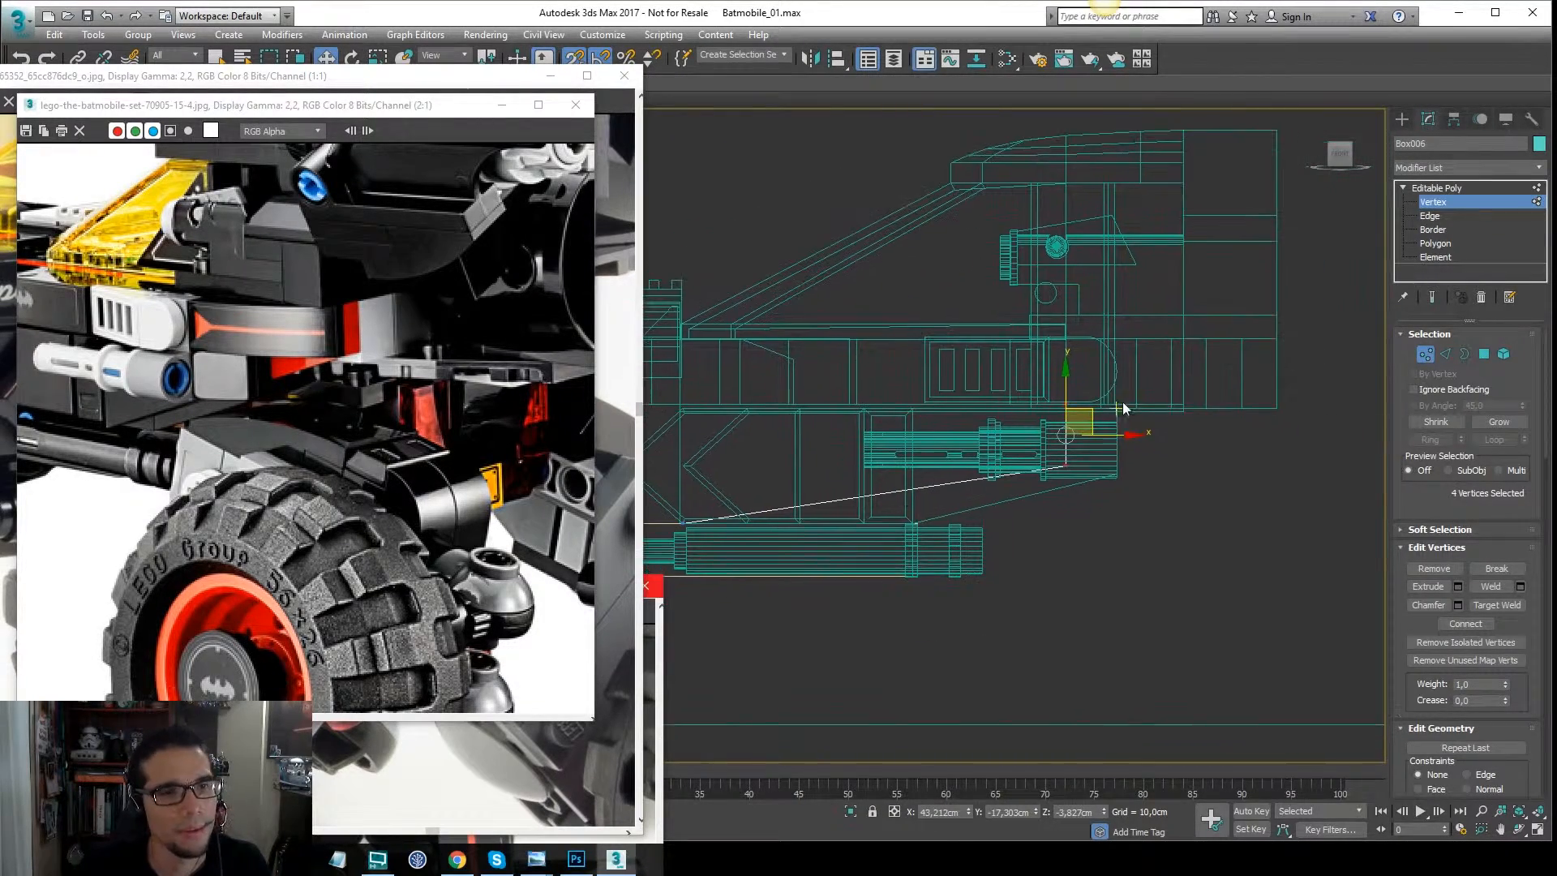
{"action": "middle_click_drag", "start_coordinate": [1089, 467], "coordinate": [1135, 469]}
{"action": "scroll", "coordinate": [1160, 455], "scroll_direction": "up", "scroll_amount": 2}
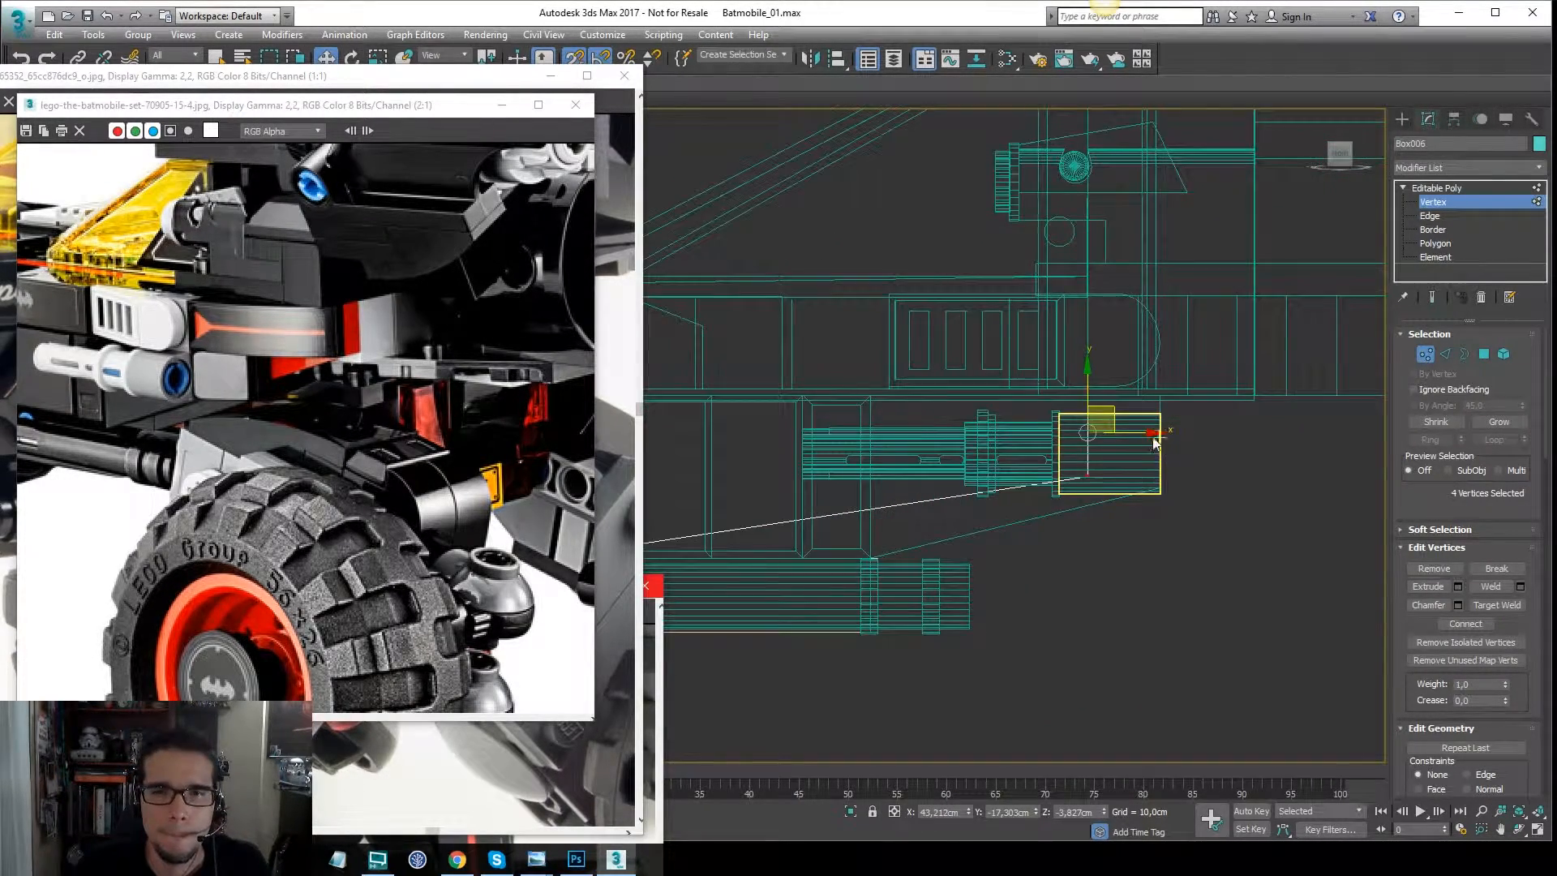
{"action": "left_click_drag", "start_coordinate": [1153, 433], "coordinate": [1179, 441]}
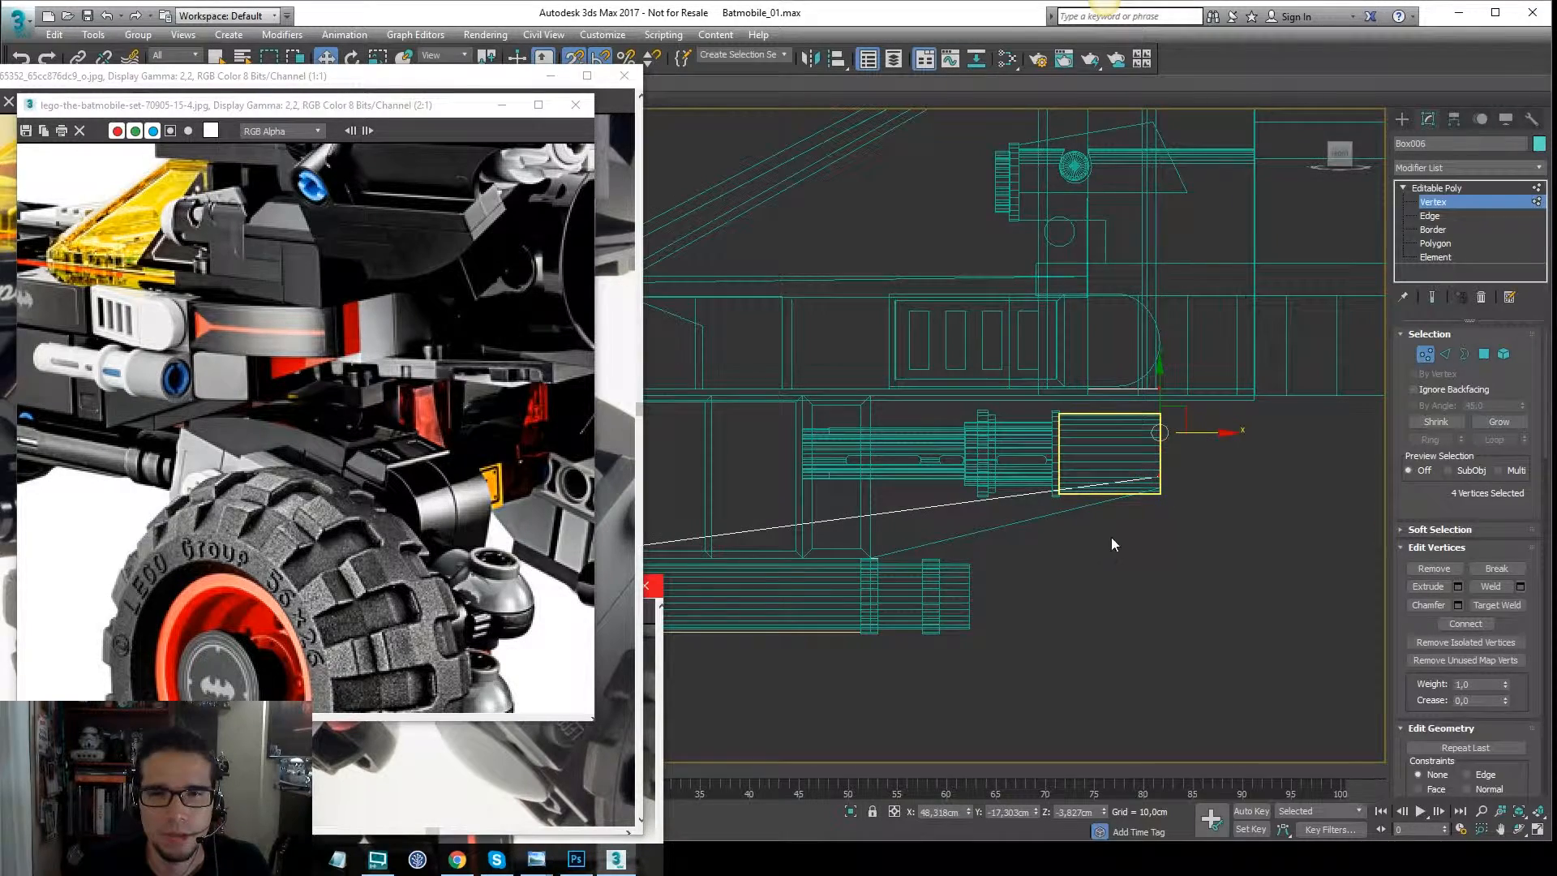
Connect the box's two sloping lower edges and move the new vertices to the bottom rear corner of the side panels.
{"action": "middle_click_drag", "start_coordinate": [1111, 544], "coordinate": [1157, 433]}
{"action": "key", "text": "2"}
{"action": "left_click", "coordinate": [1082, 454]}
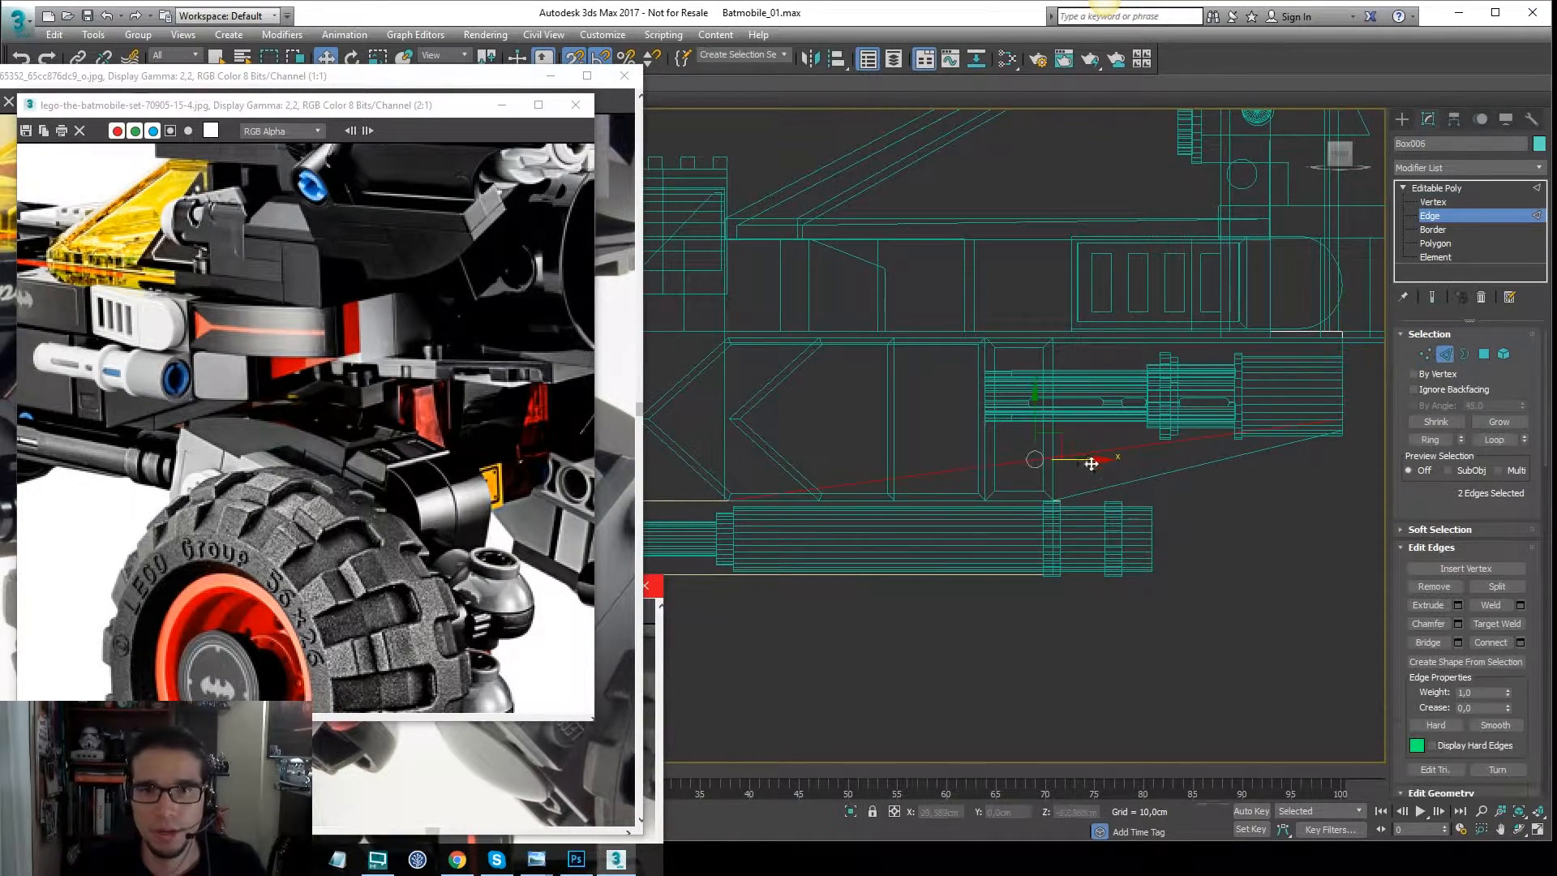
{"action": "right_click", "coordinate": [1074, 483]}
{"action": "left_click", "coordinate": [1049, 542]}
{"action": "key", "text": "1"}
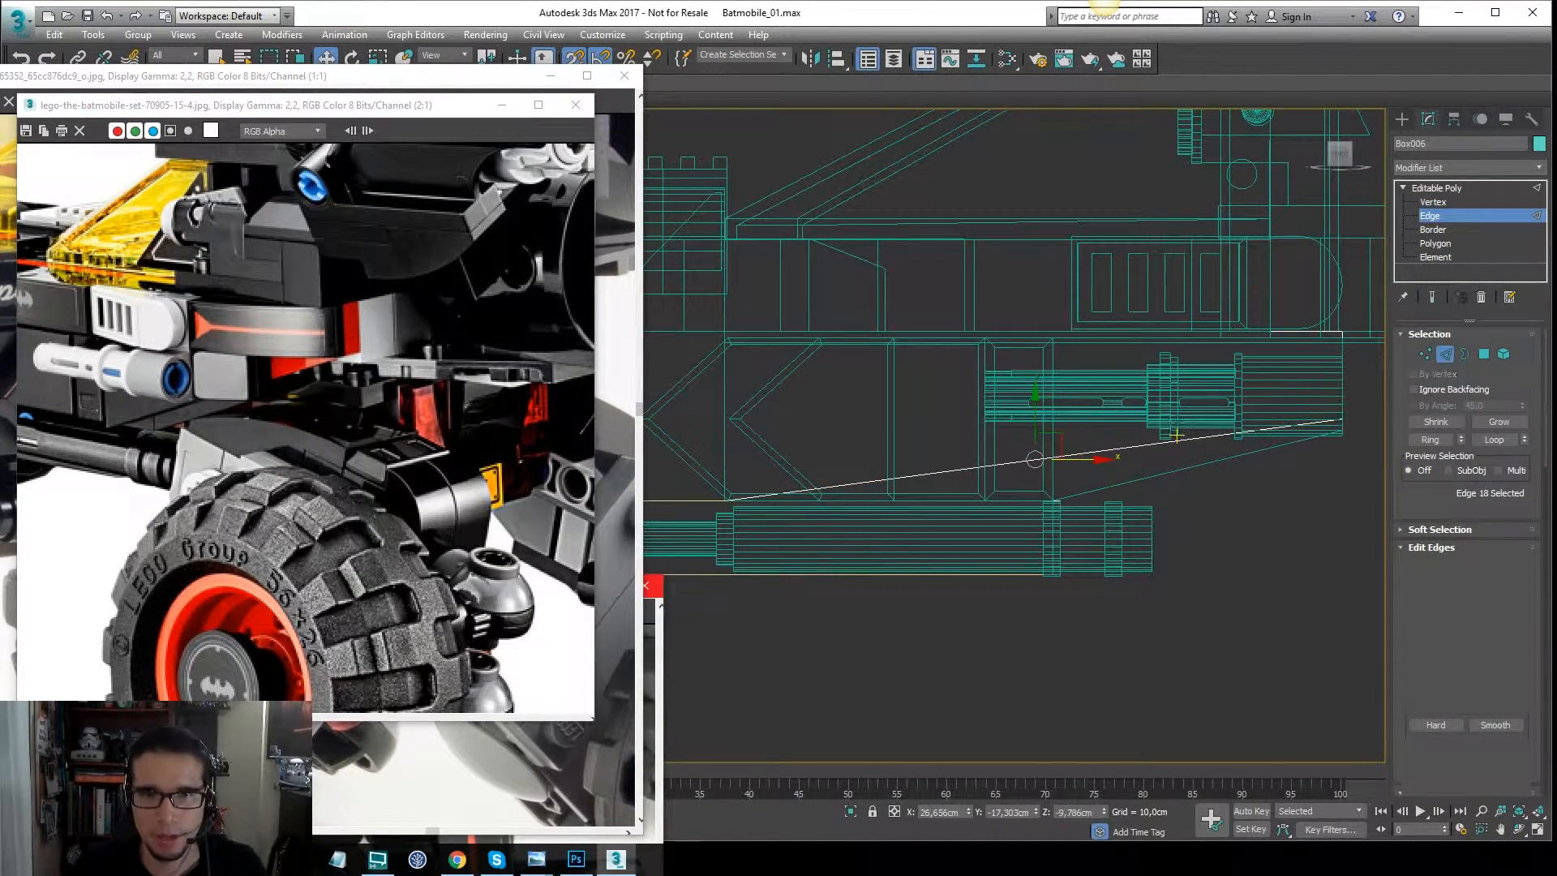
{"action": "left_click_drag", "start_coordinate": [1063, 447], "coordinate": [1066, 497]}
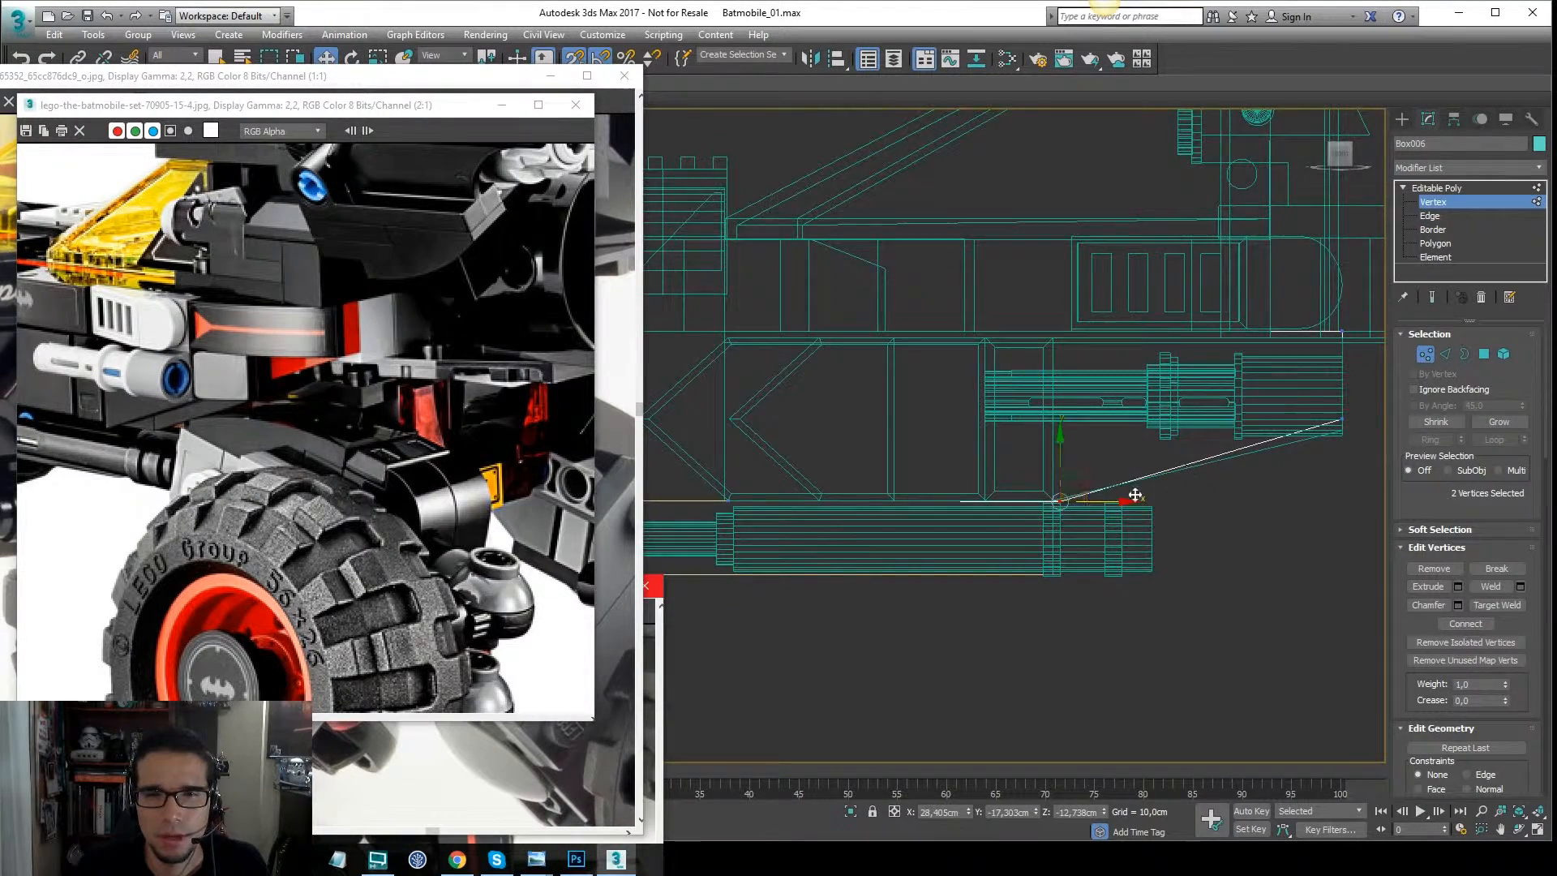
{"action": "scroll", "coordinate": [1086, 476], "scroll_direction": "up", "scroll_amount": 5}
{"action": "left_click_drag", "start_coordinate": [1122, 453], "coordinate": [1089, 445]}
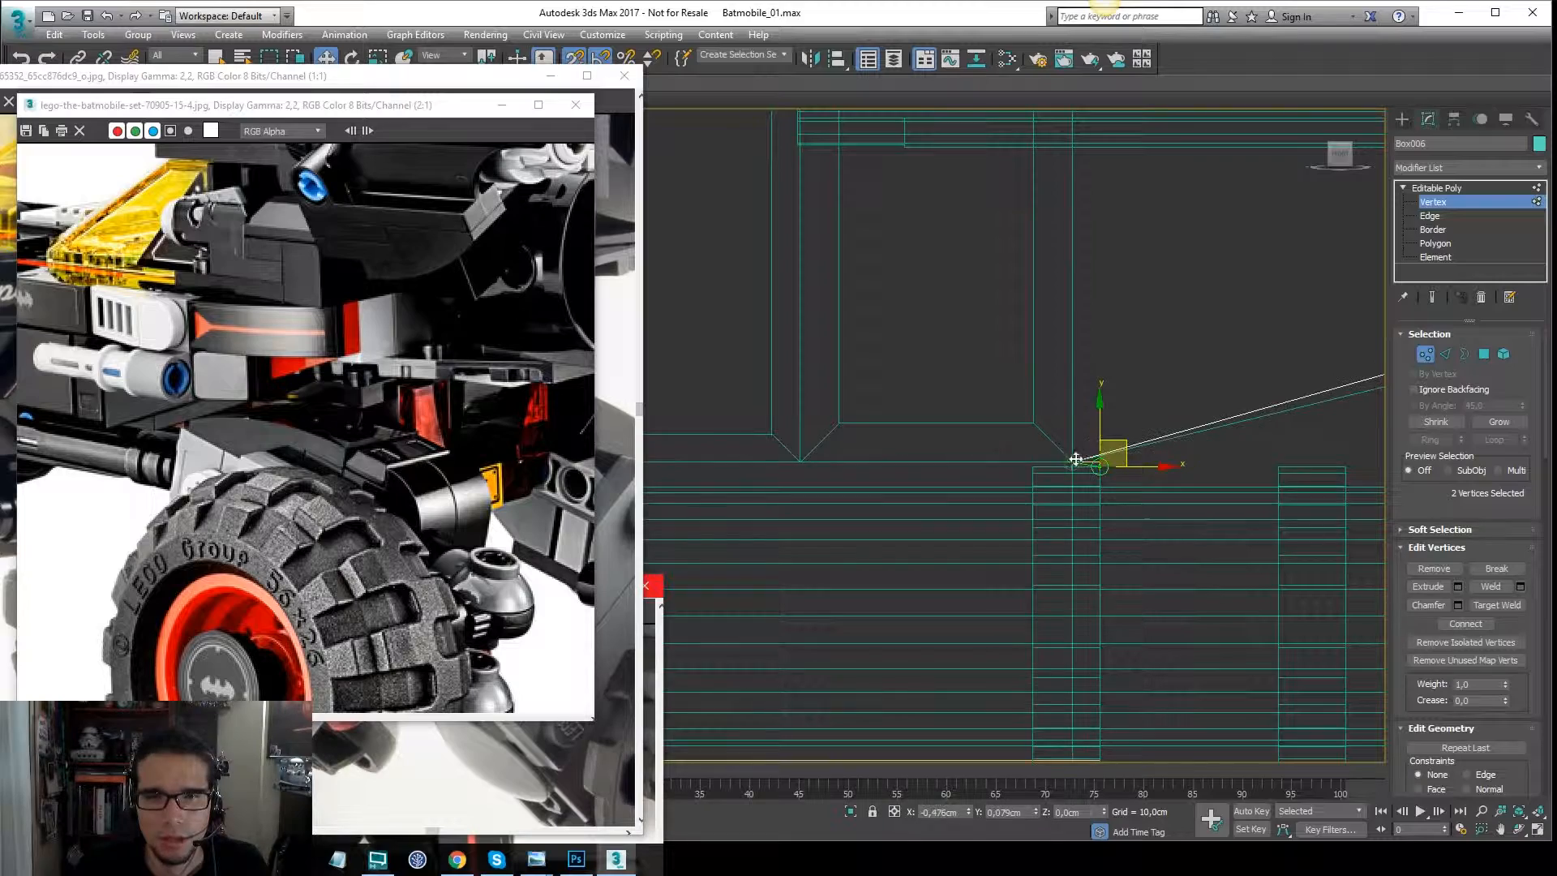
Lower the box's rear bottom vertices onto the end of the sloped side plate's lower edge, and check the result from behind.
{"action": "middle_click_drag", "start_coordinate": [1075, 459], "coordinate": [909, 393]}
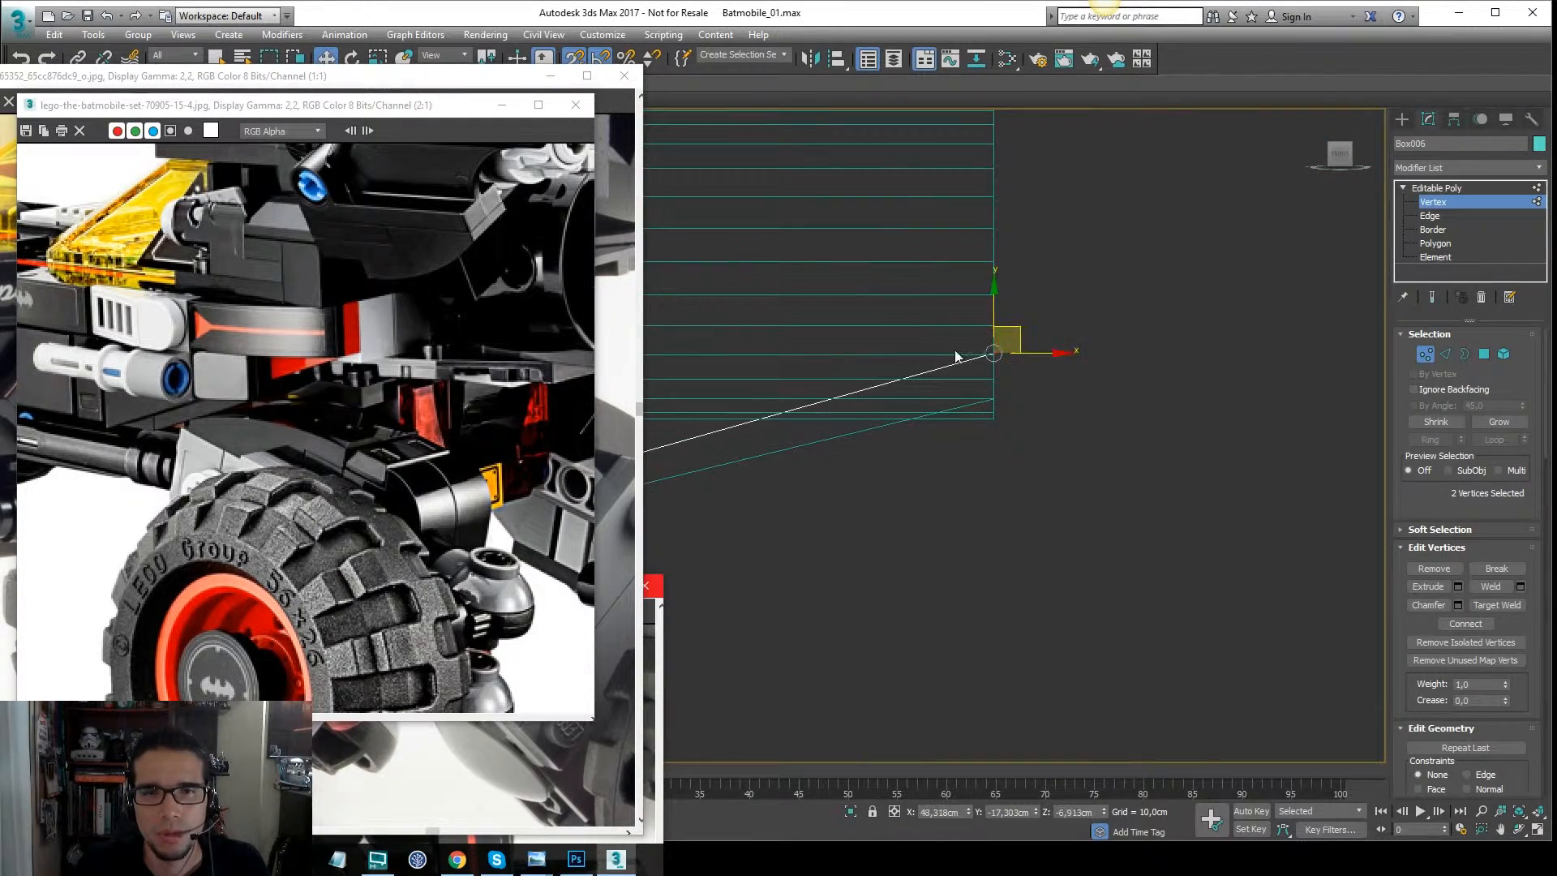
{"action": "scroll", "coordinate": [977, 350], "scroll_direction": "up", "scroll_amount": 2}
{"action": "left_click_drag", "start_coordinate": [994, 422], "coordinate": [996, 421]}
{"action": "scroll", "coordinate": [1063, 386], "scroll_direction": "down", "scroll_amount": 5}
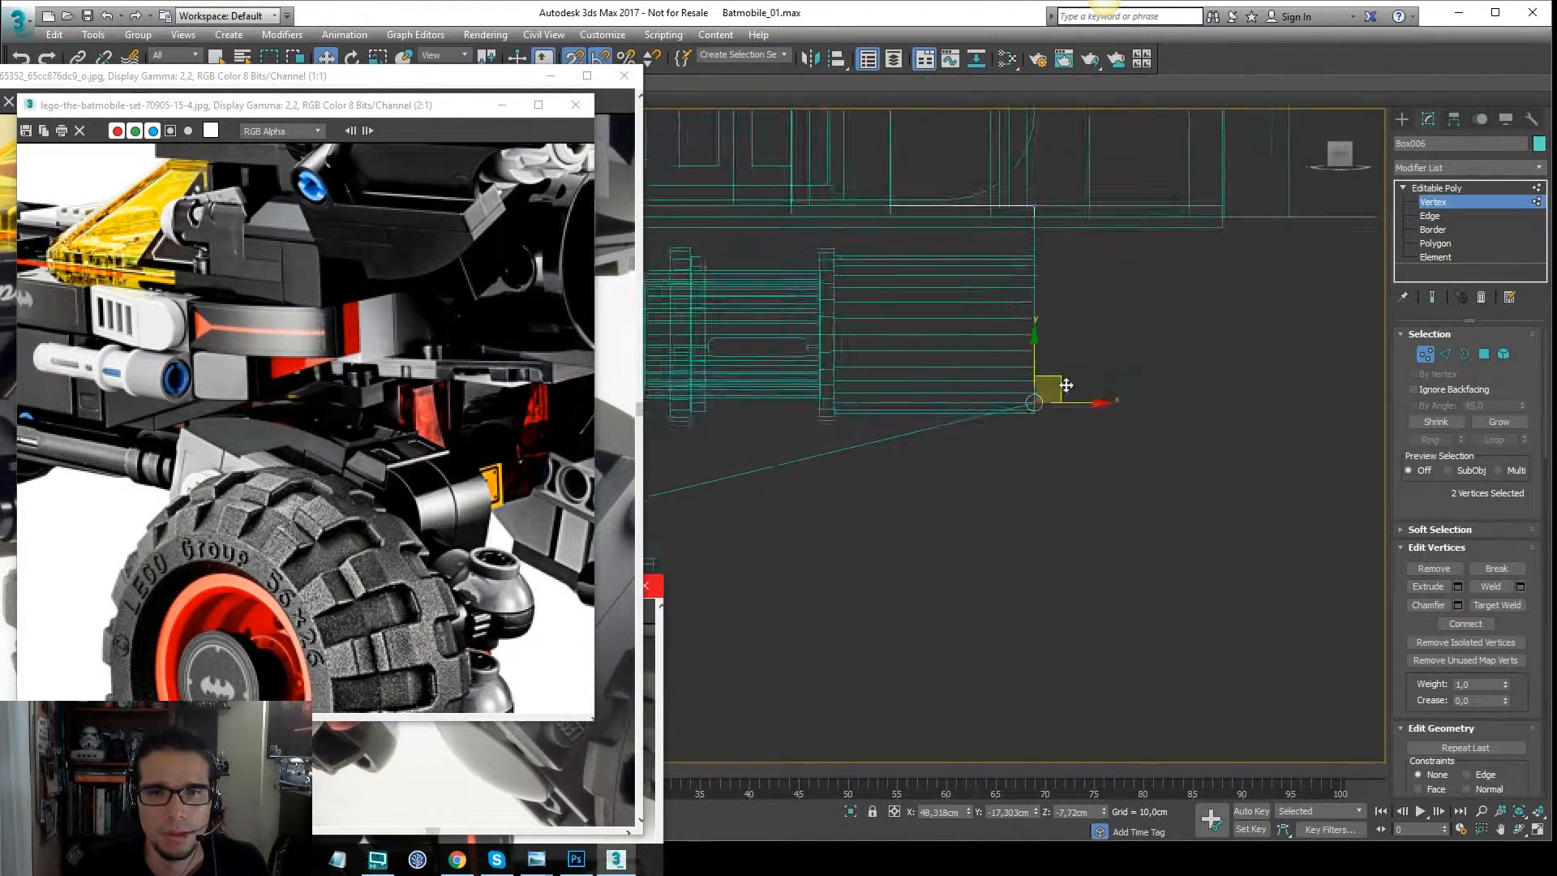
{"action": "key", "text": "F3"}
{"action": "scroll", "coordinate": [1063, 386], "scroll_direction": "down", "scroll_amount": 4}
{"action": "mouse_move", "coordinate": [1063, 388]}
{"action": "middle_mouse_down", "text": "alt"}
{"action": "mouse_move", "coordinate": [868, 369]}
{"action": "mouse_move", "coordinate": [888, 389]}
{"action": "mouse_move", "coordinate": [993, 357]}
{"action": "mouse_move", "coordinate": [1119, 394]}
{"action": "mouse_move", "coordinate": [1152, 333]}
{"action": "mouse_move", "coordinate": [993, 312]}
{"action": "mouse_move", "coordinate": [907, 356]}
{"action": "middle_mouse_up", "text": "alt"}
{"action": "key", "text": "f"}
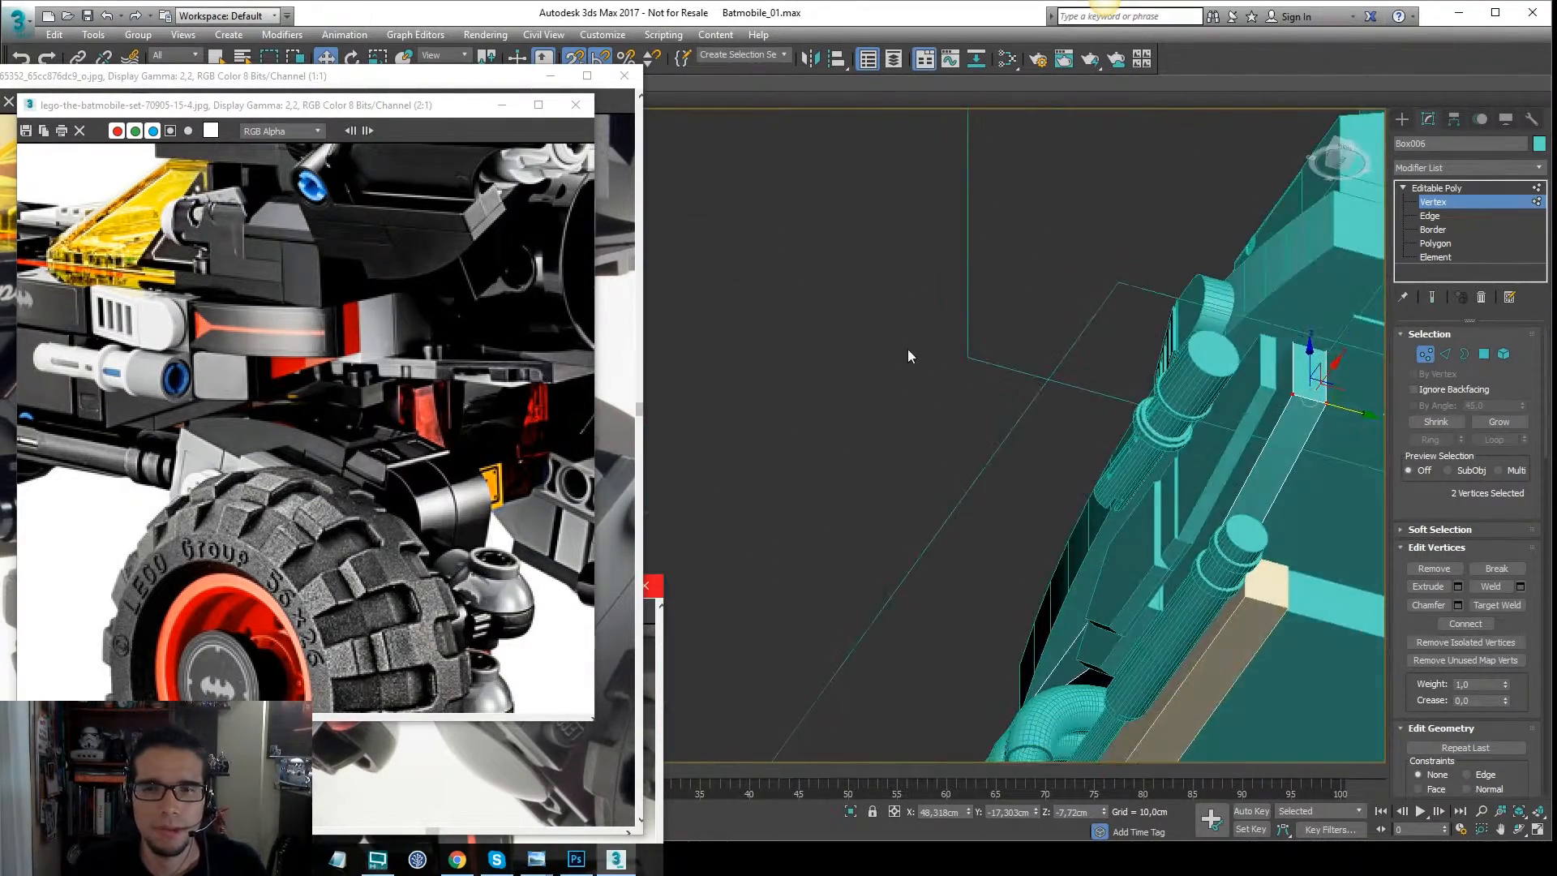
{"action": "mouse_move", "coordinate": [1104, 313]}
{"action": "middle_mouse_down", "text": "alt"}
{"action": "mouse_move", "coordinate": [1014, 349]}
{"action": "mouse_move", "coordinate": [1117, 401]}
{"action": "mouse_move", "coordinate": [1116, 354]}
{"action": "mouse_move", "coordinate": [1091, 349]}
{"action": "mouse_move", "coordinate": [1314, 270]}
{"action": "middle_mouse_up", "text": "alt"}
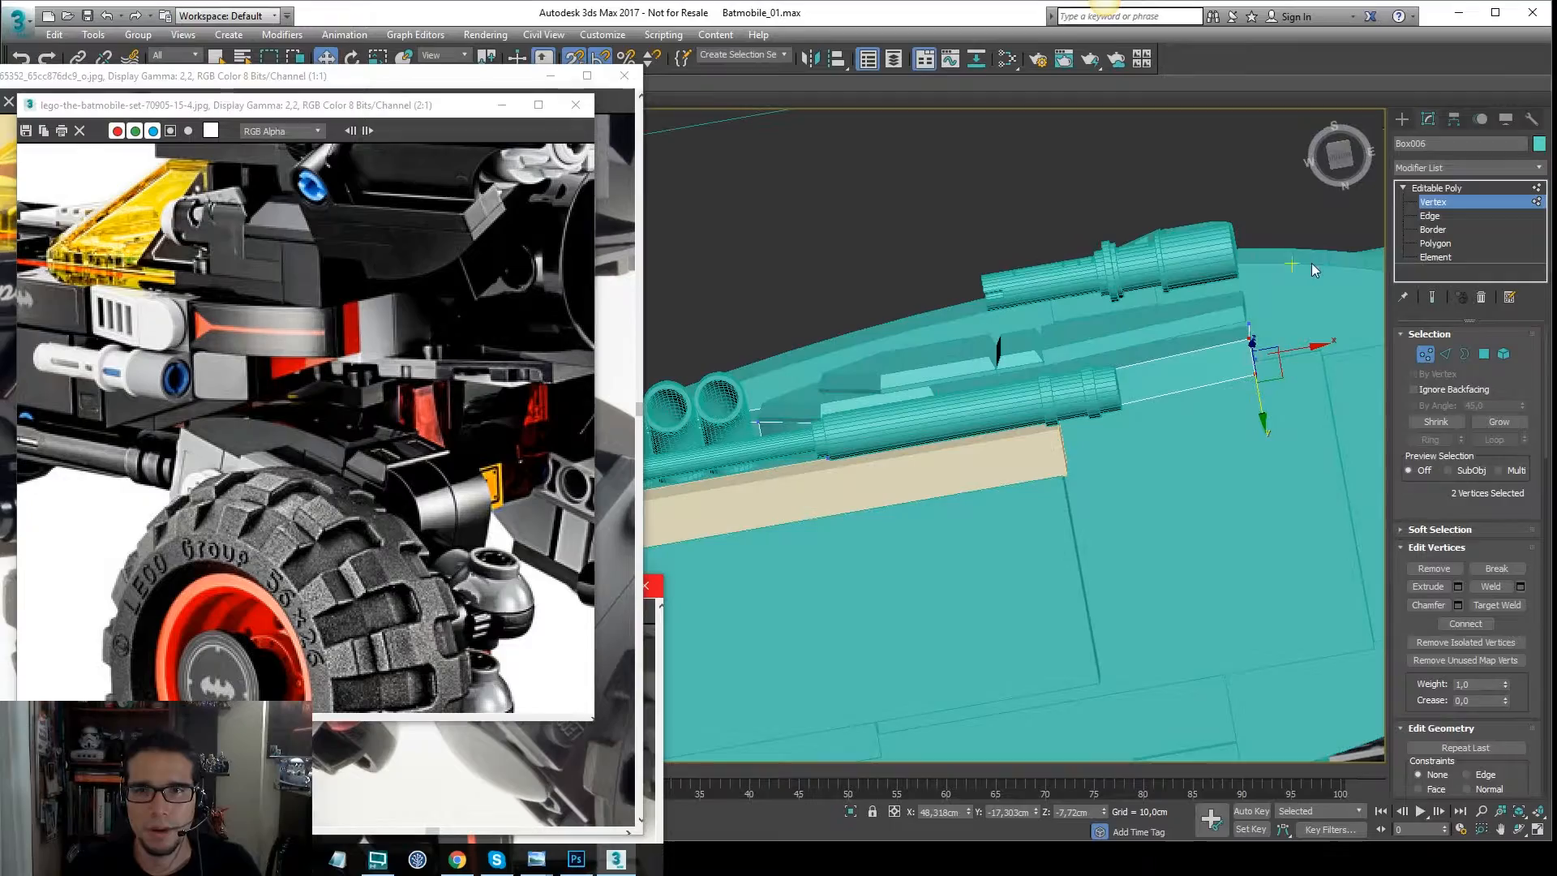
Select the sloped rear side plate and move its inner face inward to close the gap to the lower box.
{"action": "left_click", "coordinate": [1451, 190]}
{"action": "left_click", "coordinate": [1180, 327]}
{"action": "middle_click_drag", "start_coordinate": [1180, 327], "coordinate": [1049, 415], "text": "alt"}
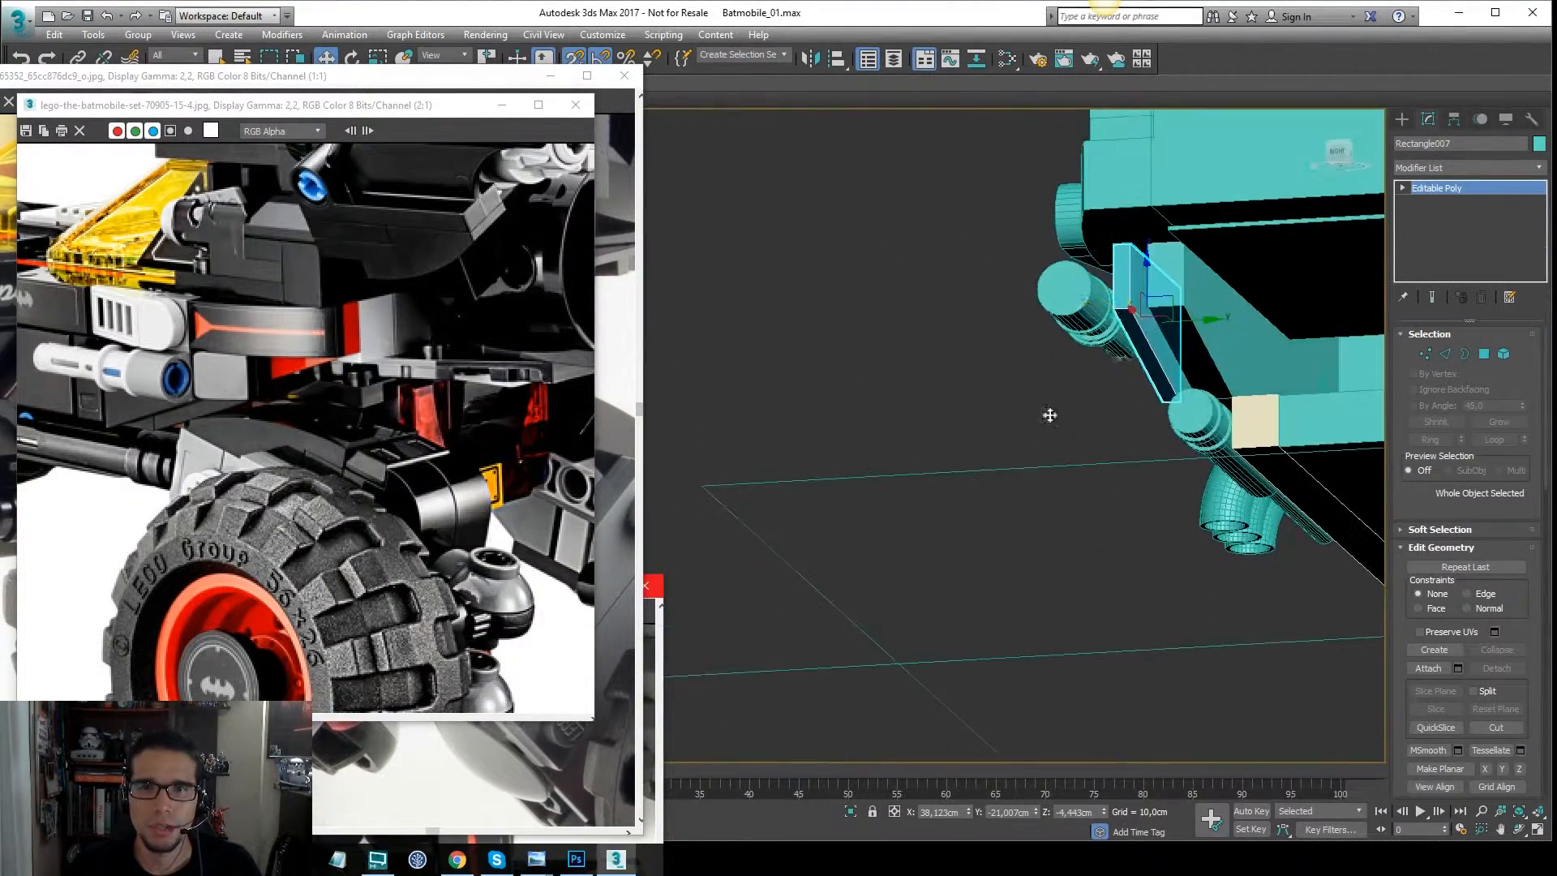
{"action": "scroll", "coordinate": [1160, 326], "scroll_direction": "up", "scroll_amount": 3}
{"action": "middle_click_drag", "start_coordinate": [1159, 326], "coordinate": [1159, 303], "text": "alt"}
{"action": "key", "text": "4"}
{"action": "left_click", "coordinate": [1136, 319]}
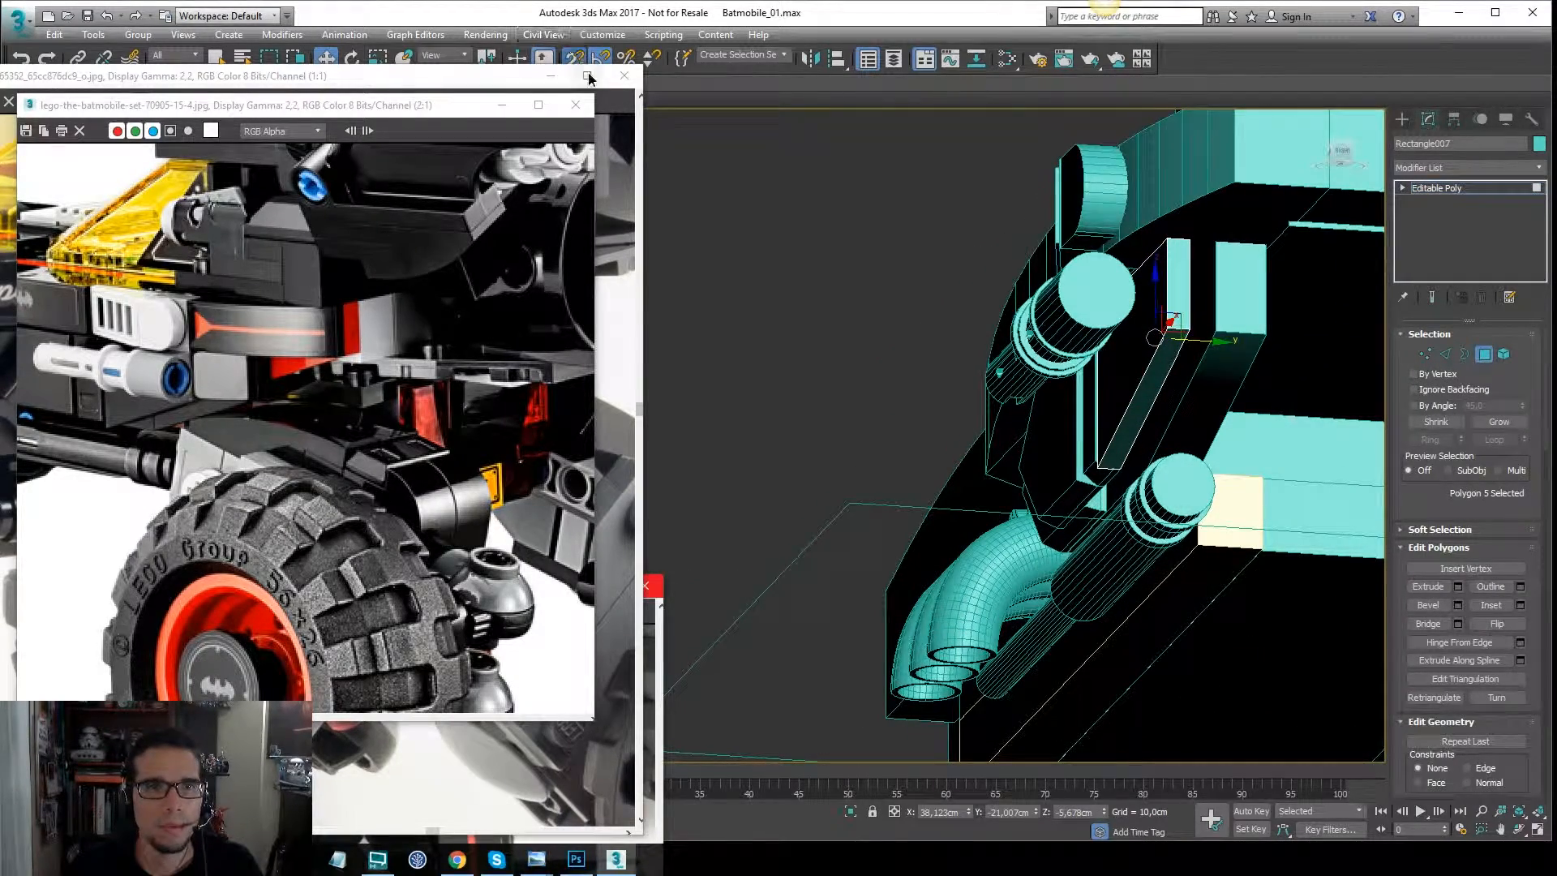
{"action": "scroll", "coordinate": [1052, 341], "scroll_direction": "up", "scroll_amount": 5}
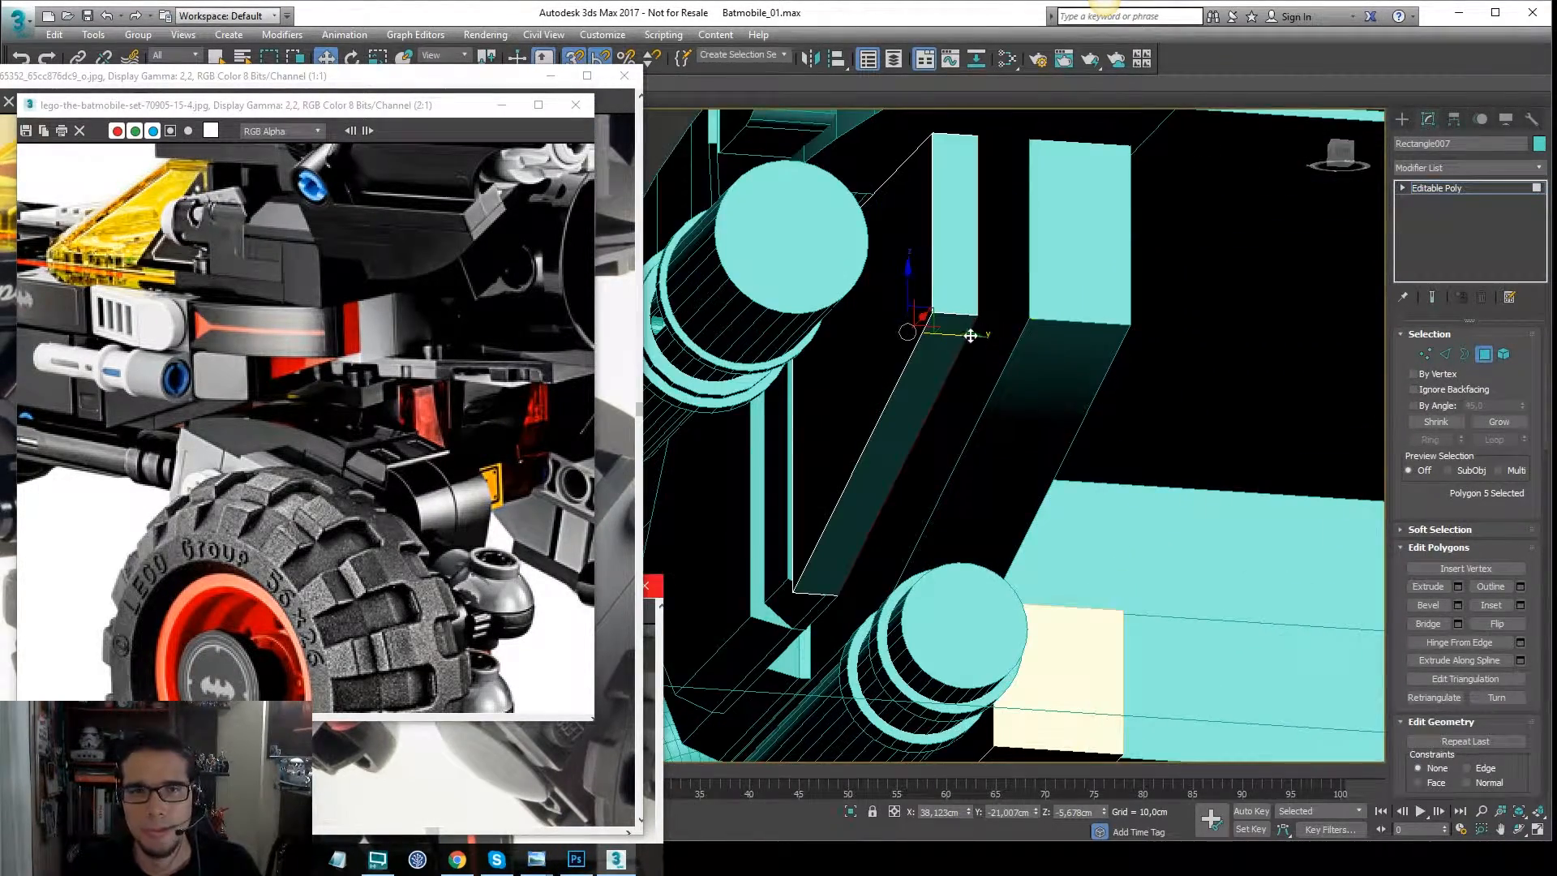
{"action": "left_click_drag", "start_coordinate": [991, 339], "coordinate": [1030, 323]}
{"action": "middle_click_drag", "start_coordinate": [1023, 324], "coordinate": [1129, 341], "text": "alt"}
{"action": "scroll", "coordinate": [1175, 262], "scroll_direction": "up", "scroll_amount": 3}
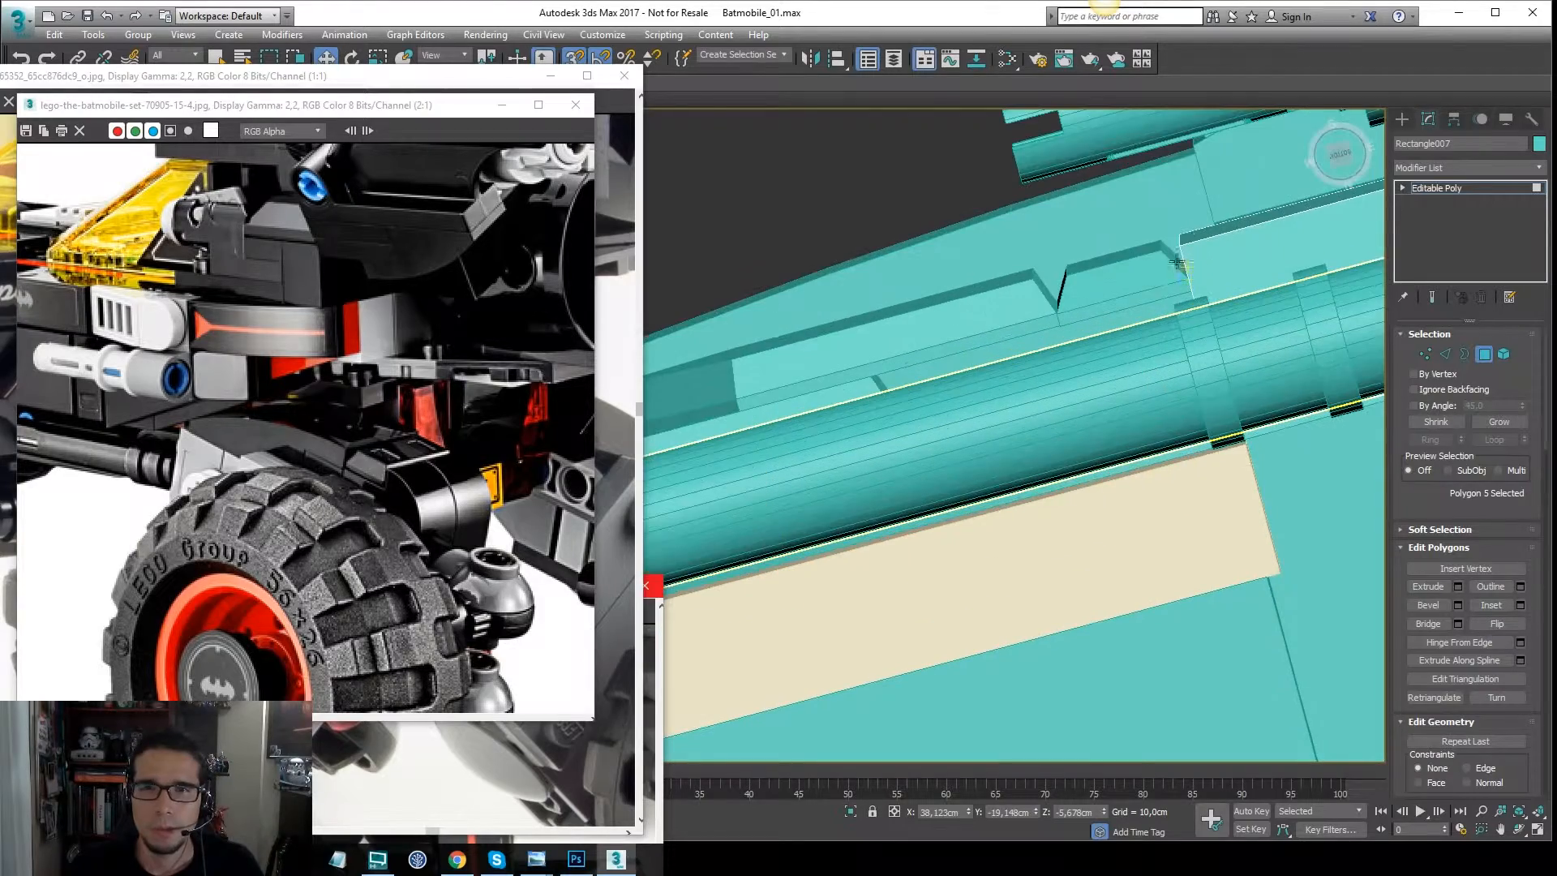
Extend the inner arrow-shaped side panel by moving its six rear vertices back to the rear edge of the framed panel.
{"action": "left_click", "coordinate": [1447, 188]}
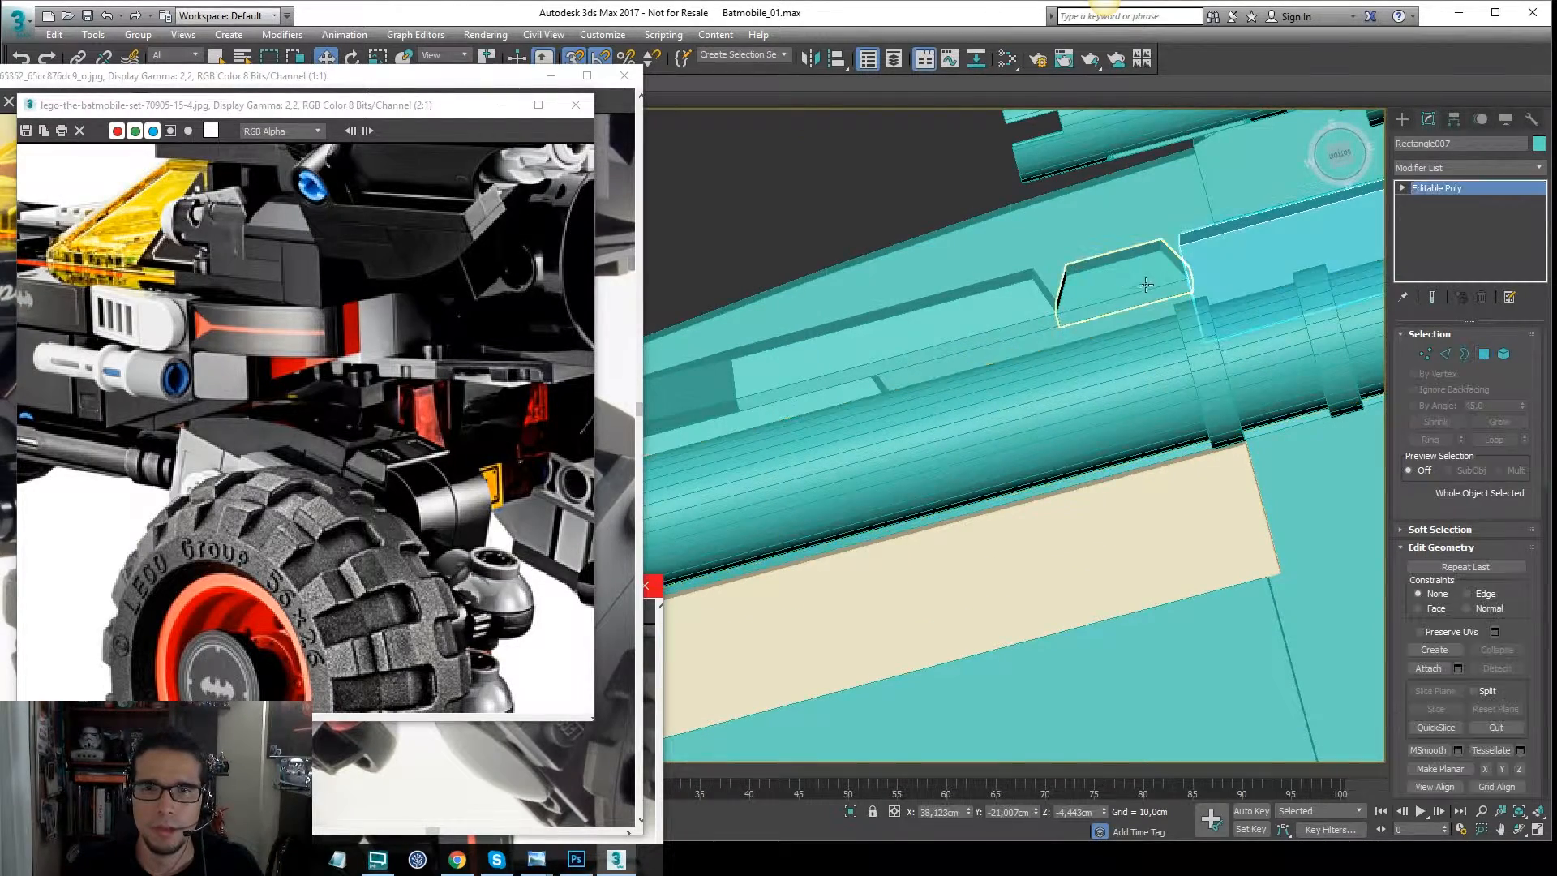
{"action": "left_click", "coordinate": [1132, 288]}
{"action": "middle_click_drag", "start_coordinate": [1112, 323], "coordinate": [1043, 442], "text": "alt"}
{"action": "left_click", "coordinate": [1043, 441]}
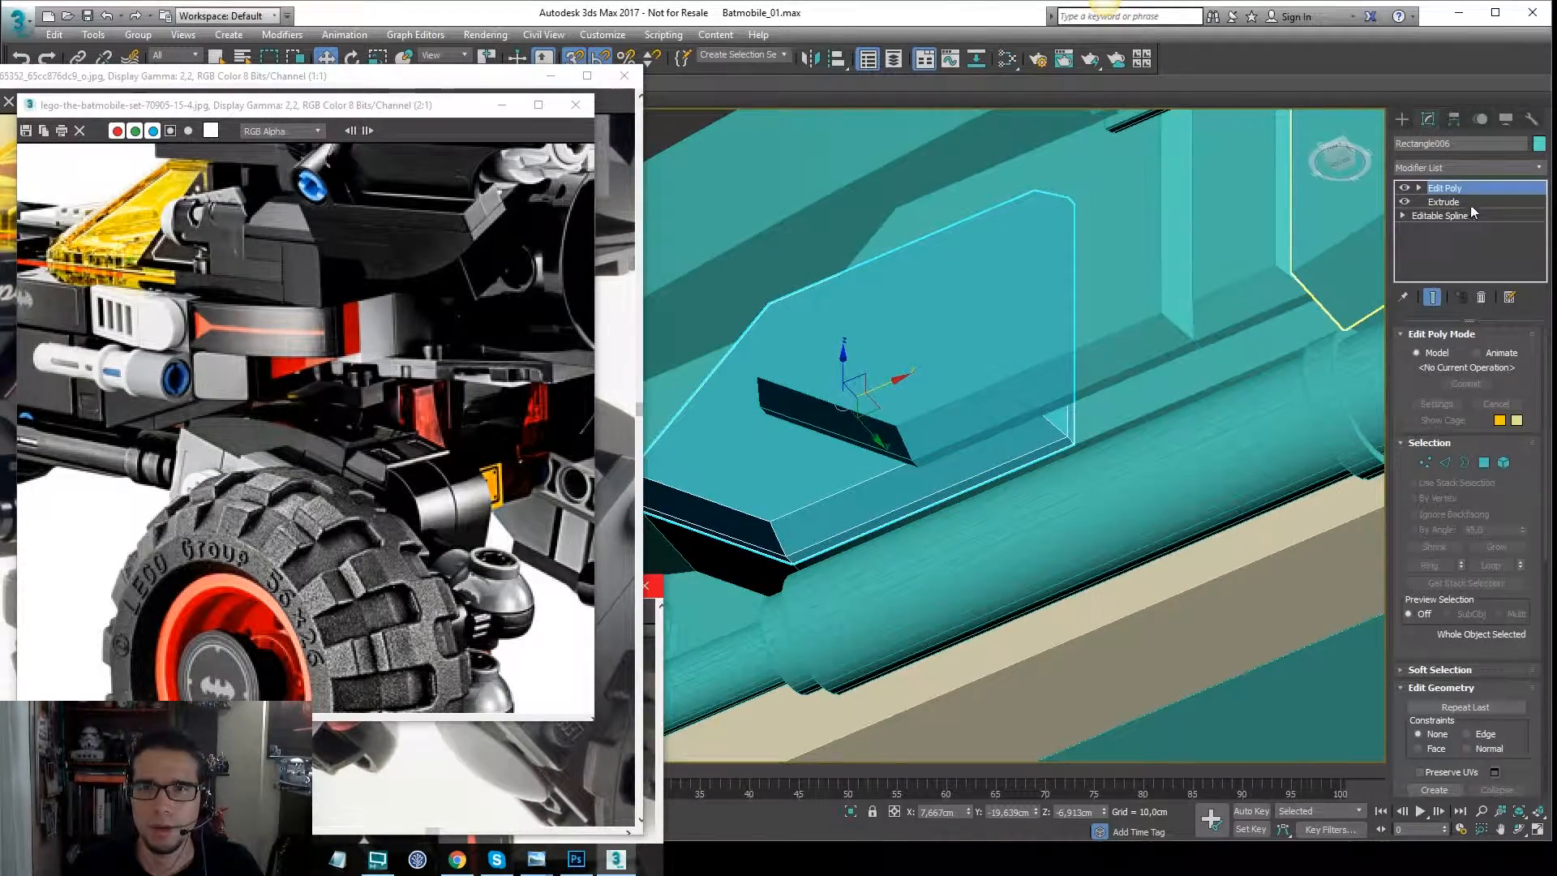
{"action": "middle_click_drag", "start_coordinate": [1119, 389], "coordinate": [1008, 393], "text": "alt"}
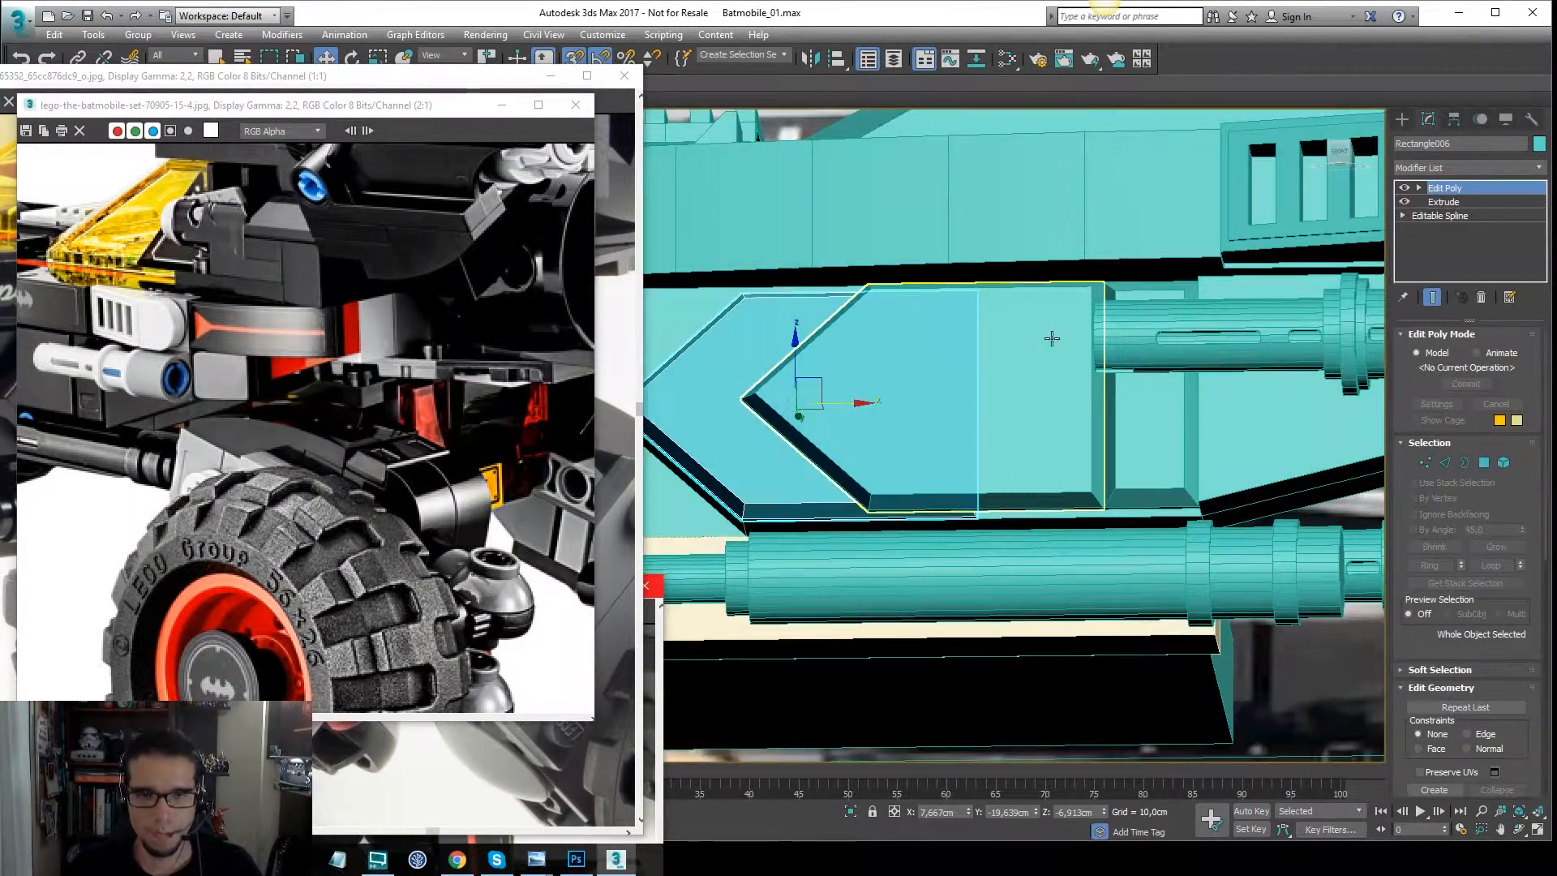
{"action": "key", "text": "1"}
{"action": "key", "text": "F3"}
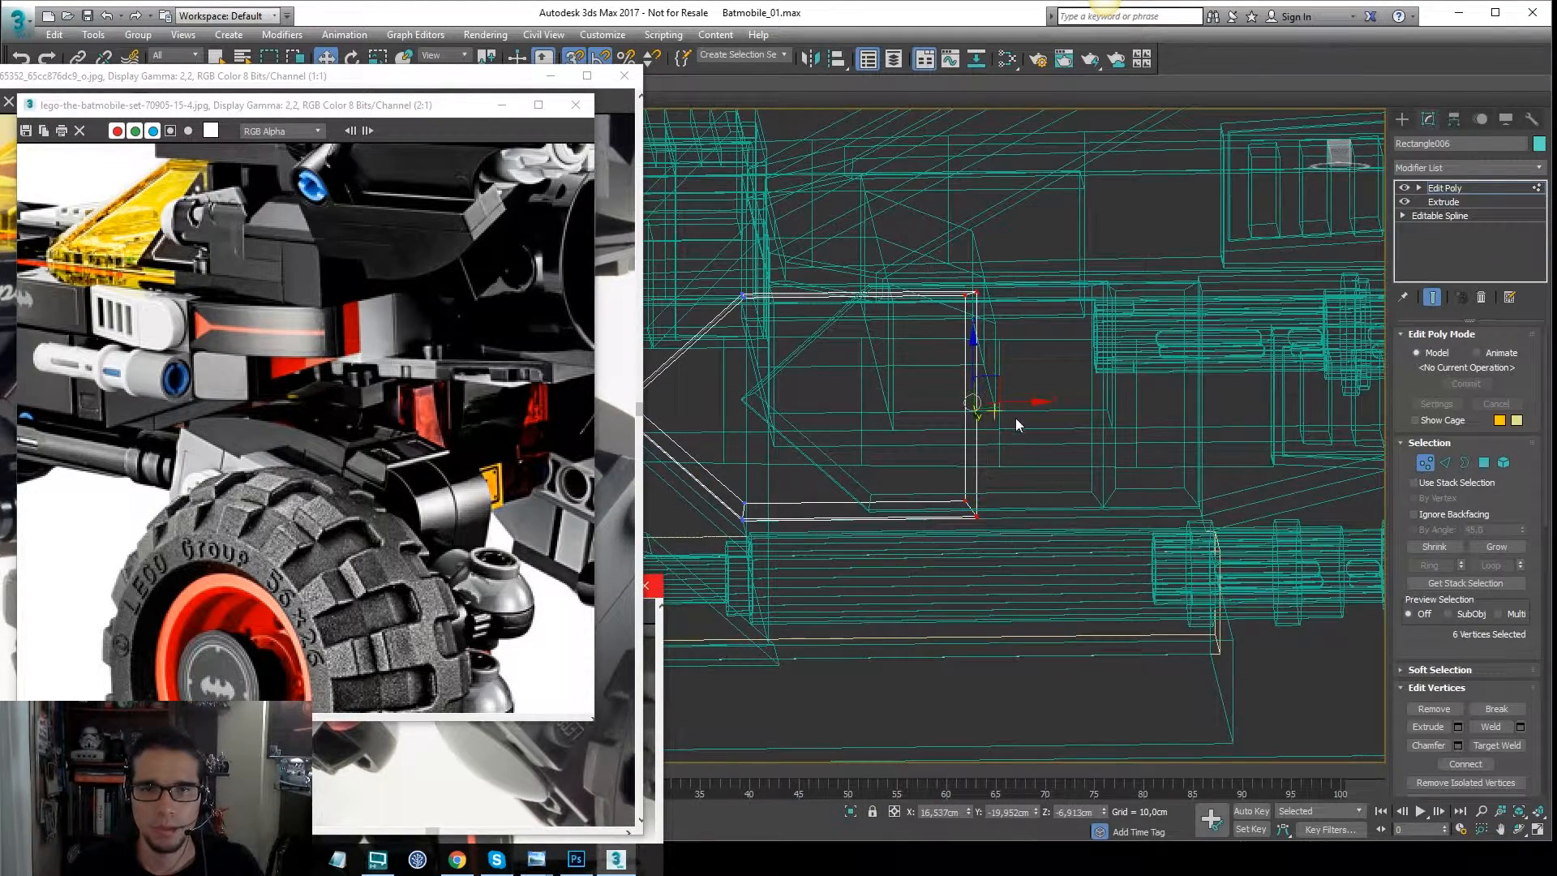
{"action": "middle_click_drag", "start_coordinate": [1015, 417], "coordinate": [984, 397], "text": "alt"}
{"action": "mouse_move", "coordinate": [938, 415]}
{"action": "left_mouse_down"}
{"action": "mouse_move", "coordinate": [973, 430]}
{"action": "mouse_move", "coordinate": [1046, 541]}
{"action": "mouse_move", "coordinate": [1132, 540]}
{"action": "left_mouse_up"}
{"action": "key", "text": "F3"}
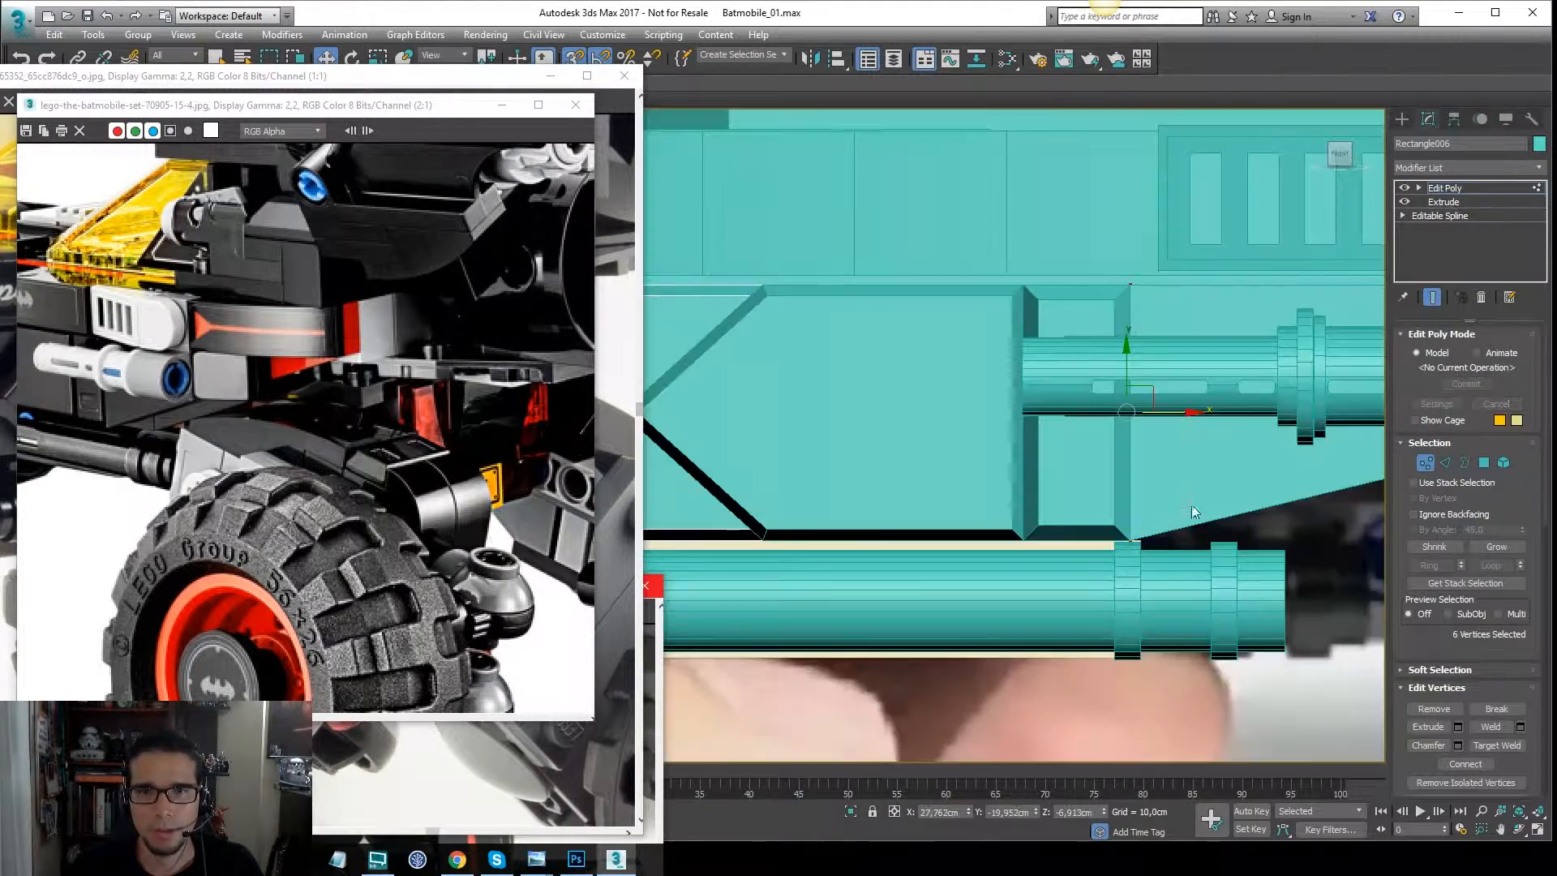
{"action": "mouse_move", "coordinate": [1193, 514]}
{"action": "middle_mouse_down", "text": "alt"}
{"action": "mouse_move", "coordinate": [1253, 373]}
{"action": "mouse_move", "coordinate": [1206, 456]}
{"action": "middle_mouse_up", "text": "alt"}
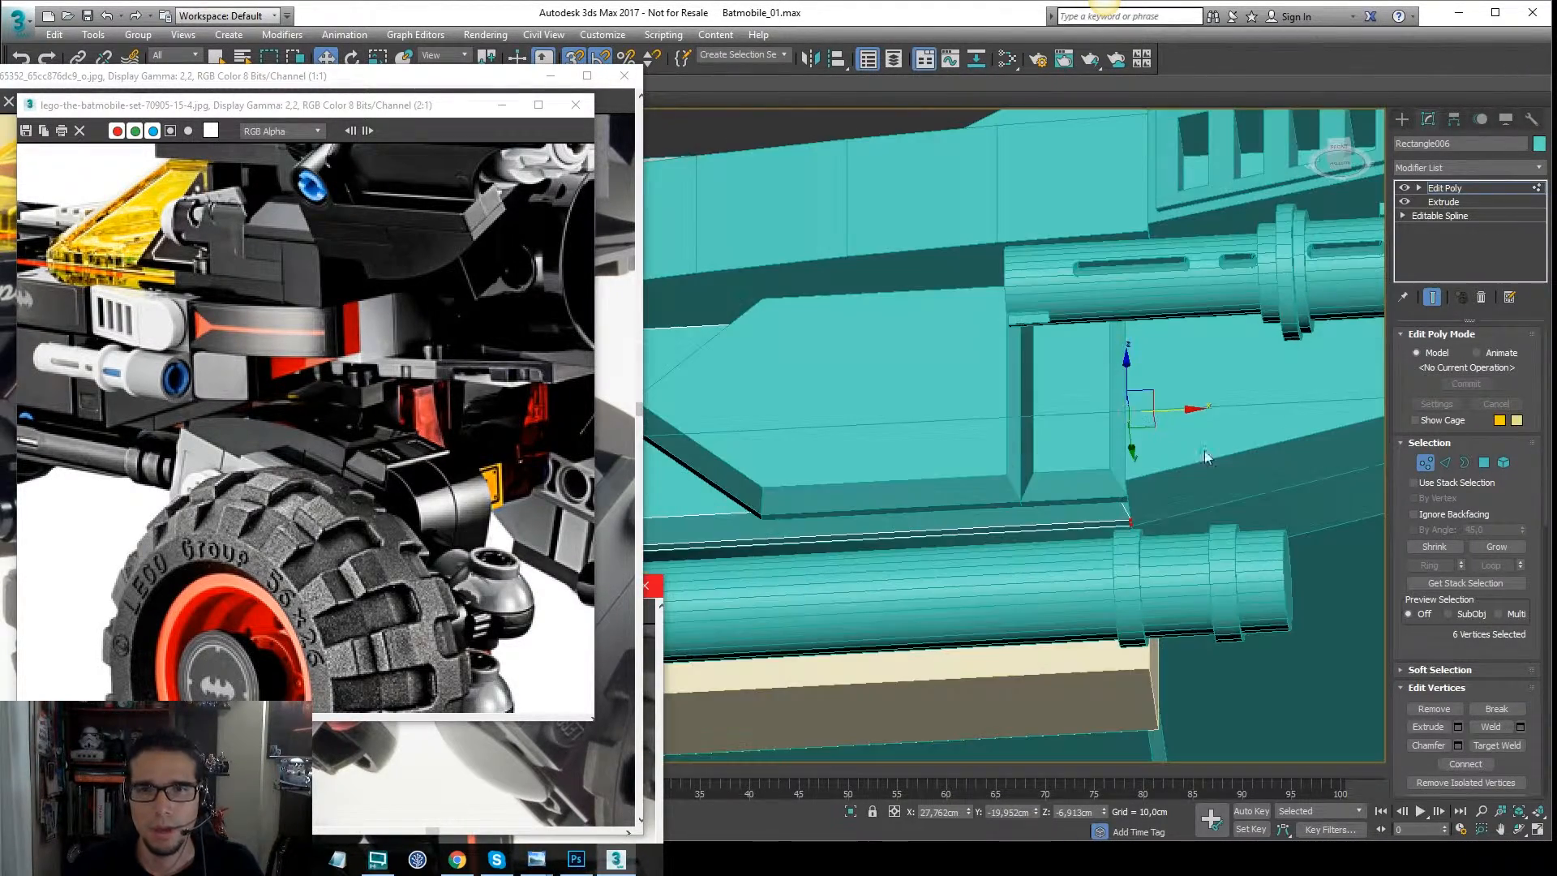
{"action": "left_click", "coordinate": [1486, 189]}
Inspect the side panels, exhaust pipes and overall body against the background reference images in perspective.
{"action": "key", "text": "z"}
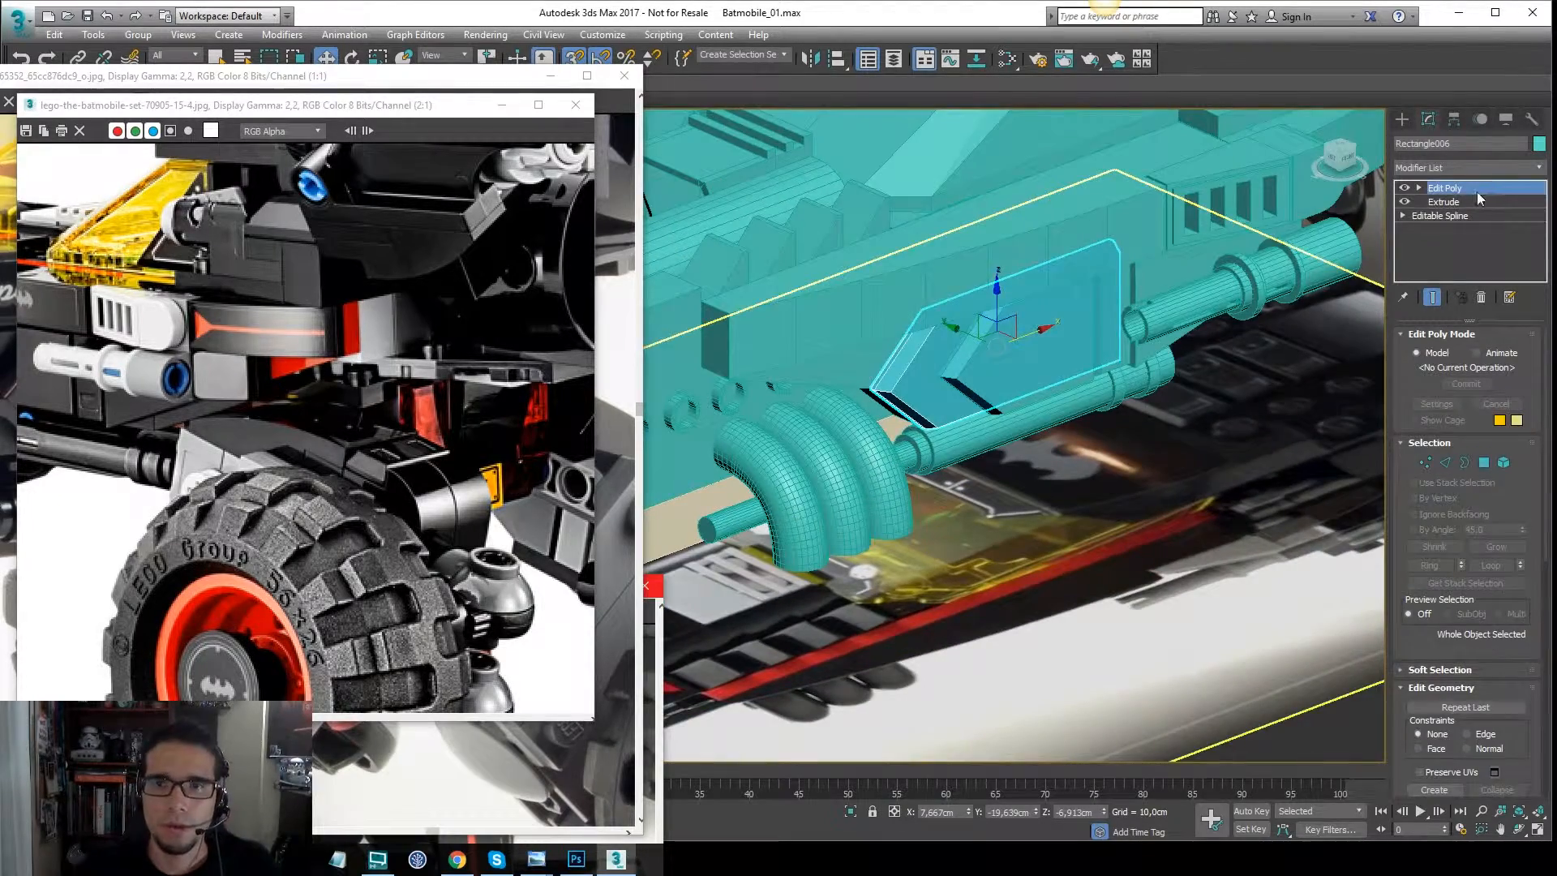
{"action": "key", "text": "1"}
{"action": "middle_click_drag", "start_coordinate": [1102, 173], "coordinate": [1048, 219]}
{"action": "left_click", "coordinate": [1475, 192]}
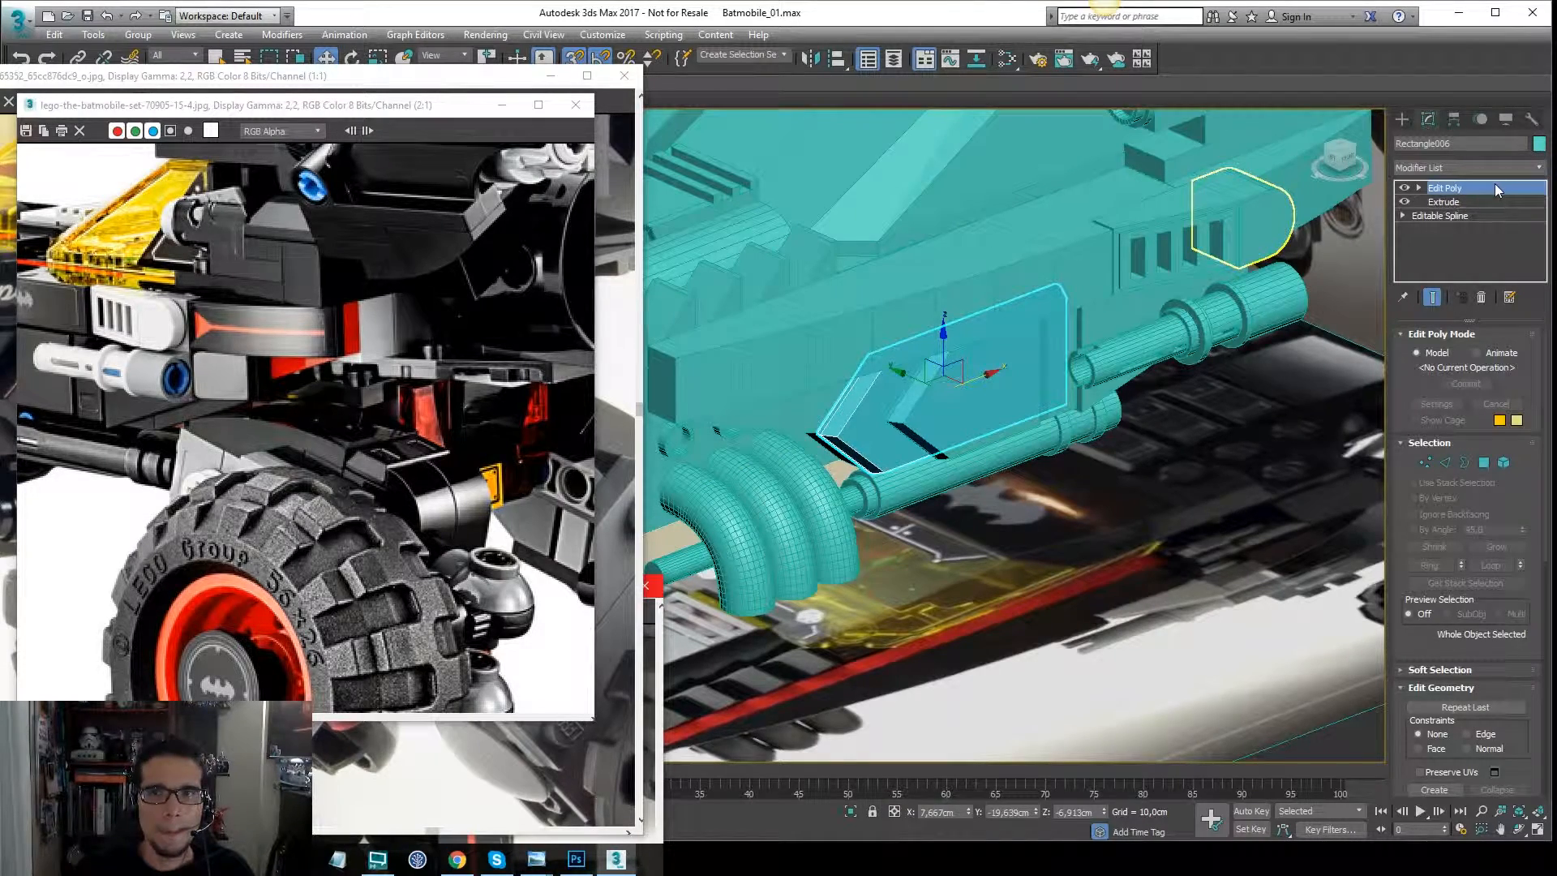
{"action": "scroll", "coordinate": [1150, 231], "scroll_direction": "down", "scroll_amount": 3}
{"action": "middle_click_drag", "start_coordinate": [1151, 230], "coordinate": [1192, 162], "text": "alt"}
{"action": "left_click", "coordinate": [1218, 633]}
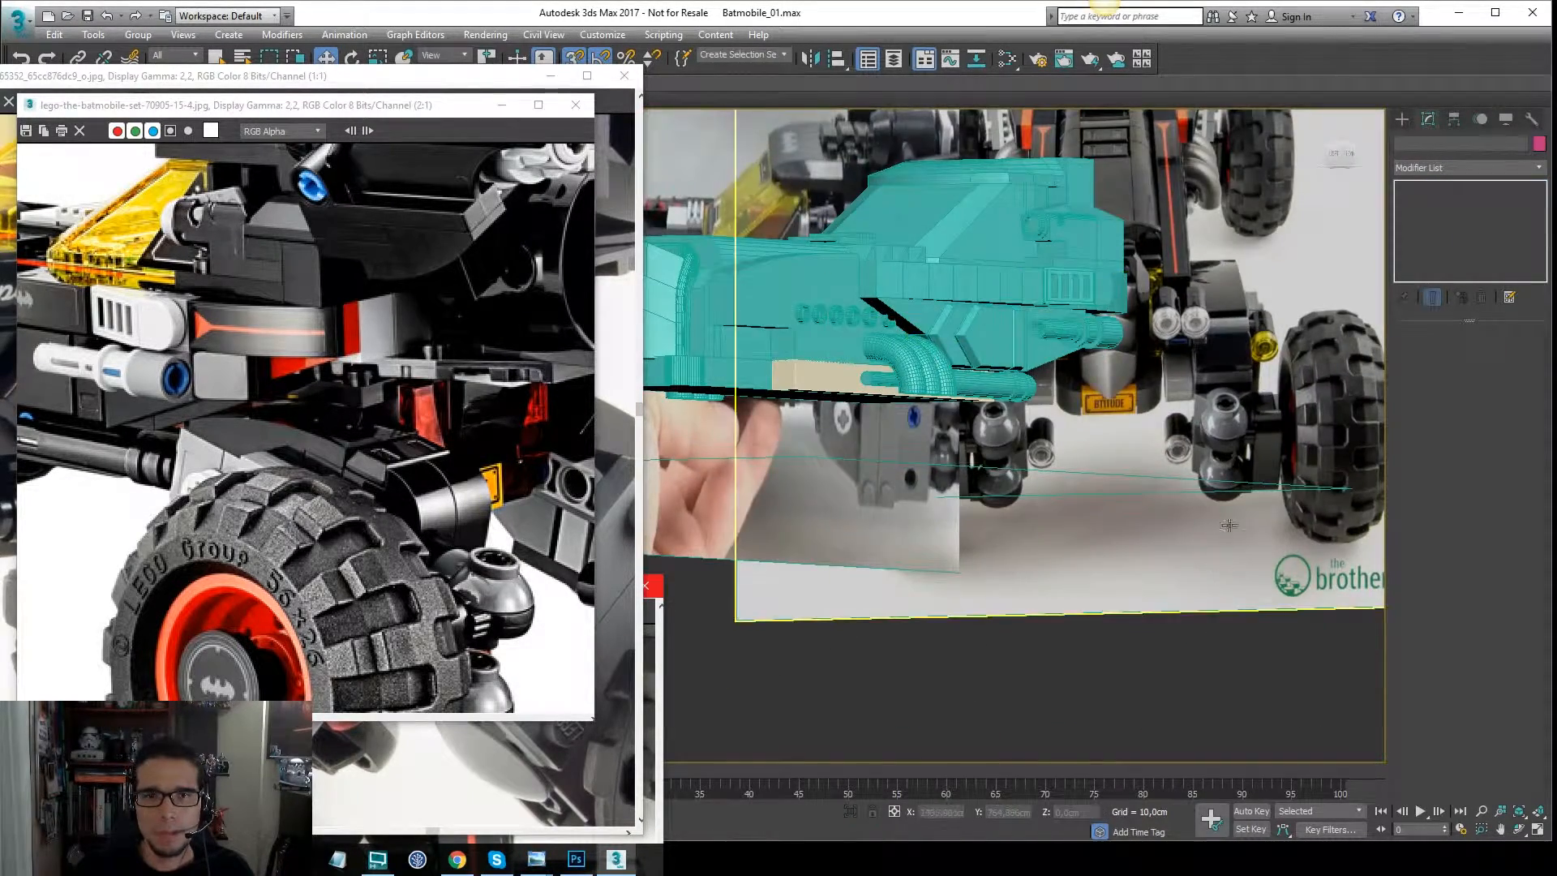
{"action": "middle_click_drag", "start_coordinate": [1229, 526], "coordinate": [1190, 459], "text": "alt"}
Select the ribbed roof piece from the top view and examine it together with the whole body in perspective.
{"action": "key", "text": "t"}
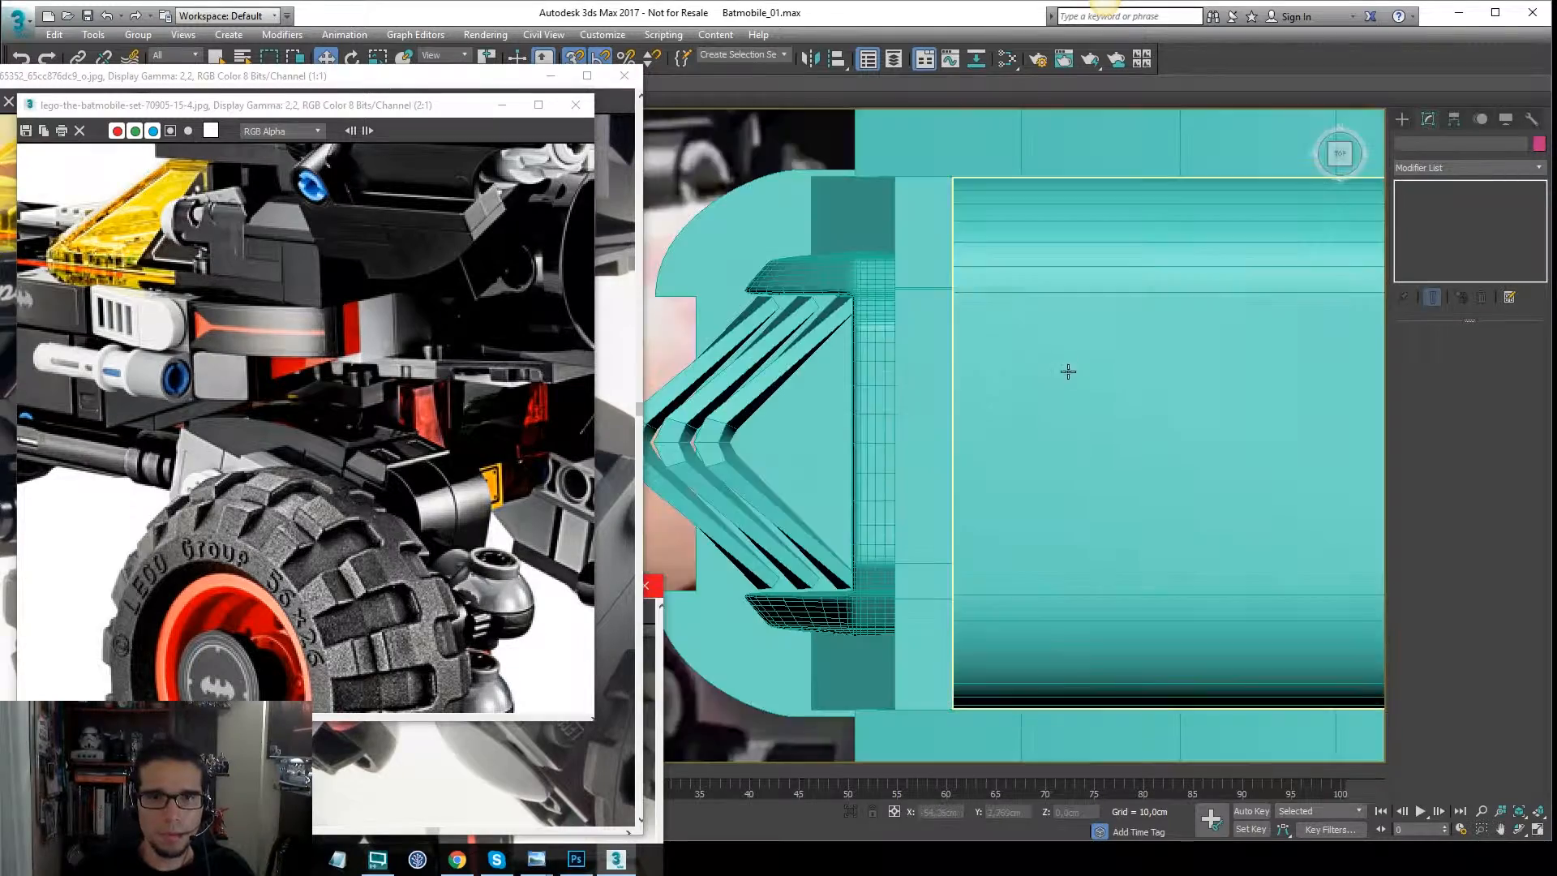
{"action": "scroll", "coordinate": [1067, 372], "scroll_direction": "down", "scroll_amount": 5}
{"action": "left_click", "coordinate": [978, 452]}
{"action": "key", "text": "p"}
{"action": "key", "text": "z"}
{"action": "scroll", "coordinate": [1042, 341], "scroll_direction": "up", "scroll_amount": 3}
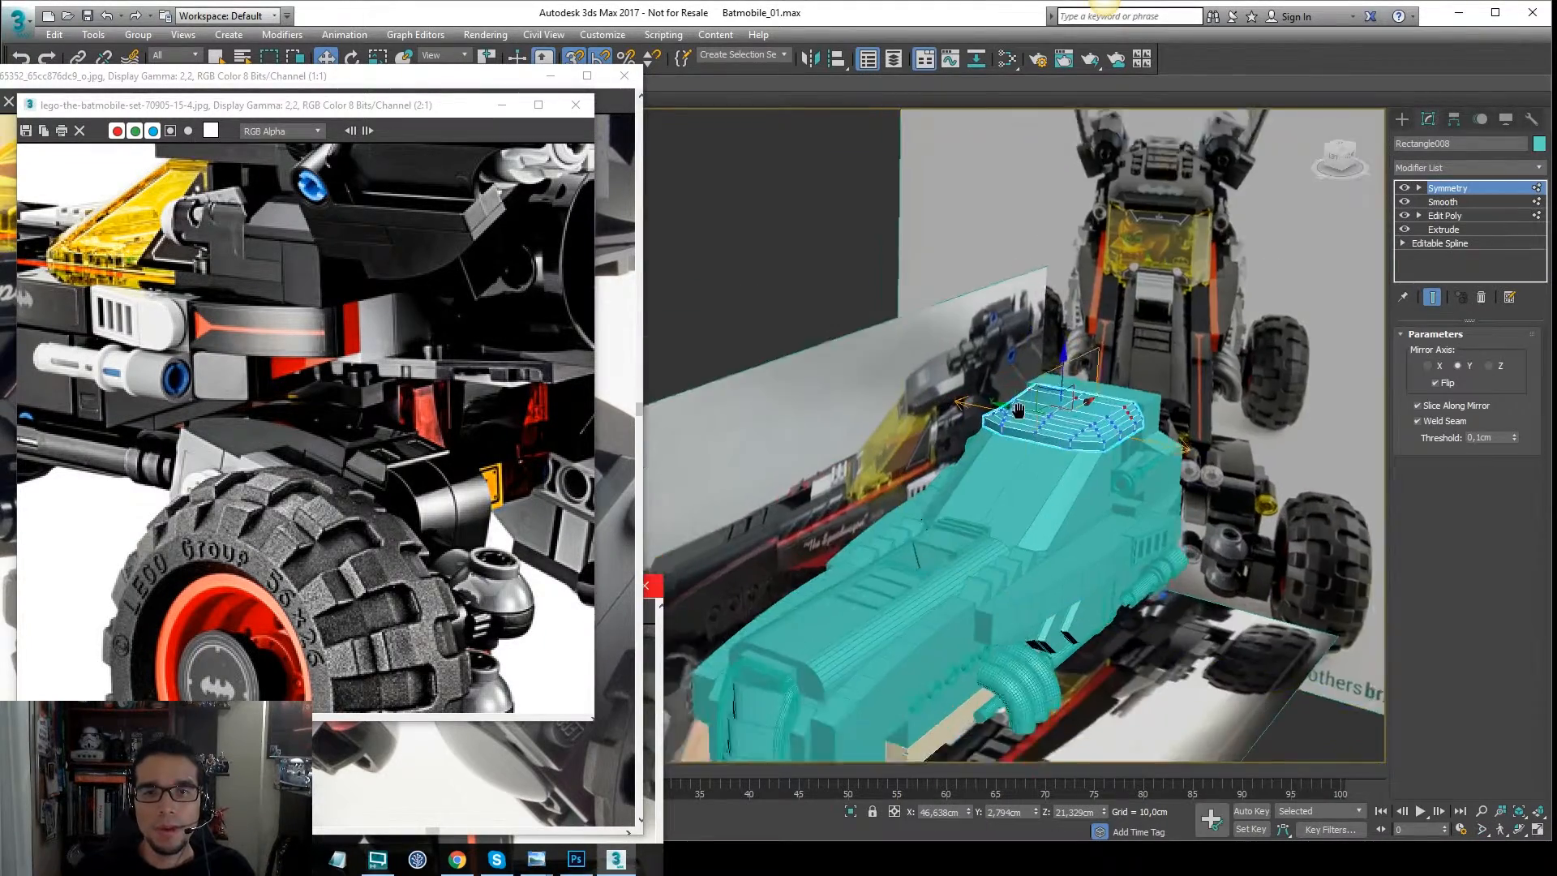
Turn off the edged-faces display and examine the shaded Batmobile body from the side and rear.
{"action": "middle_click_drag", "start_coordinate": [1042, 340], "coordinate": [1137, 300], "text": "alt"}
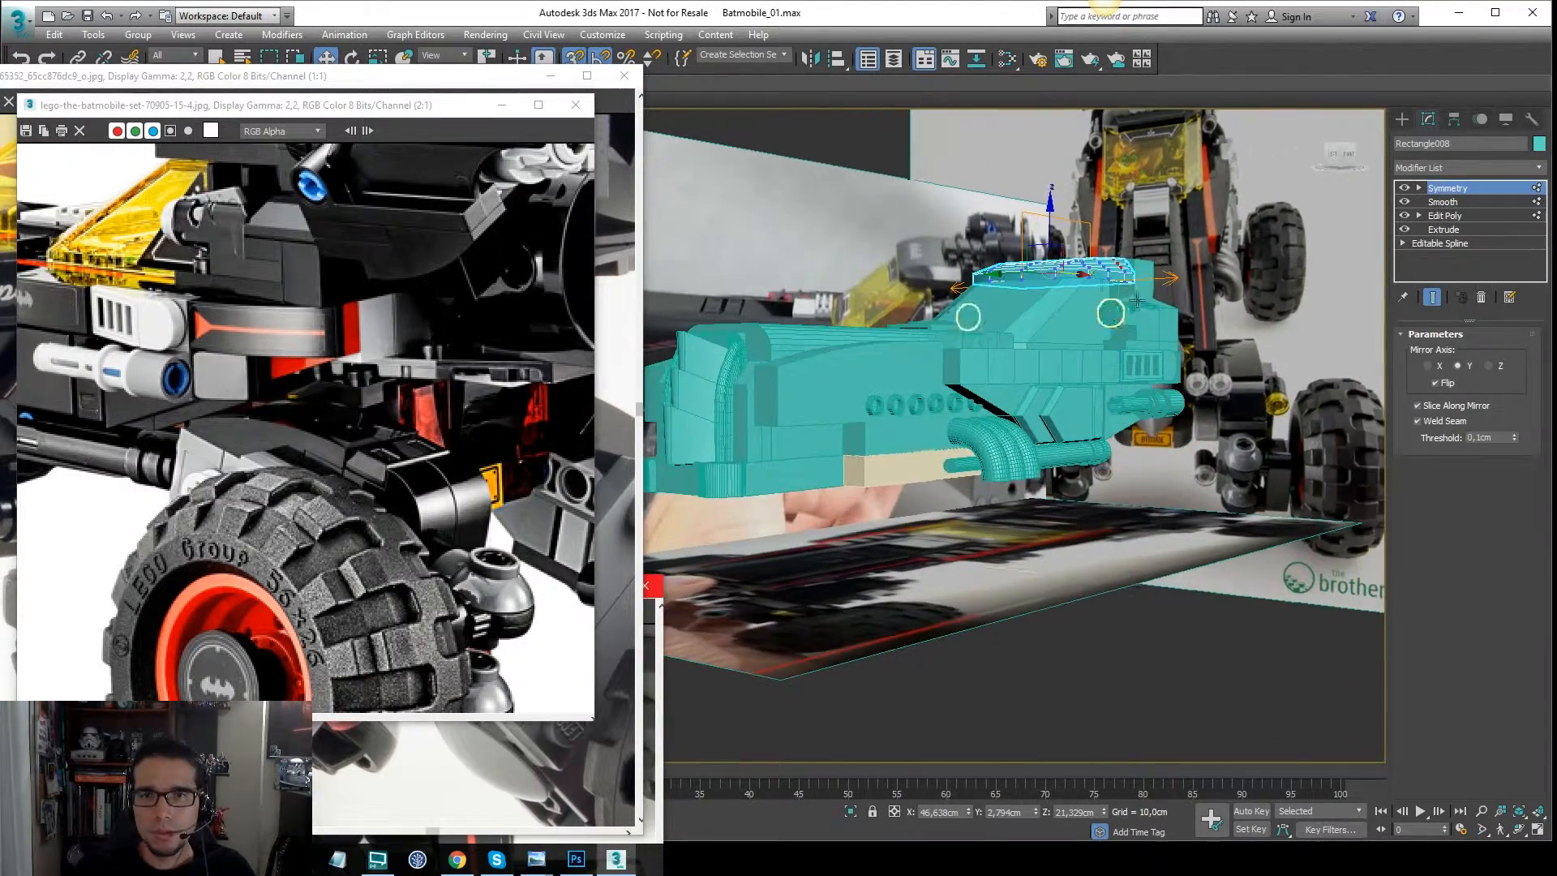
{"action": "key", "text": "1"}
{"action": "left_click", "coordinate": [1476, 215]}
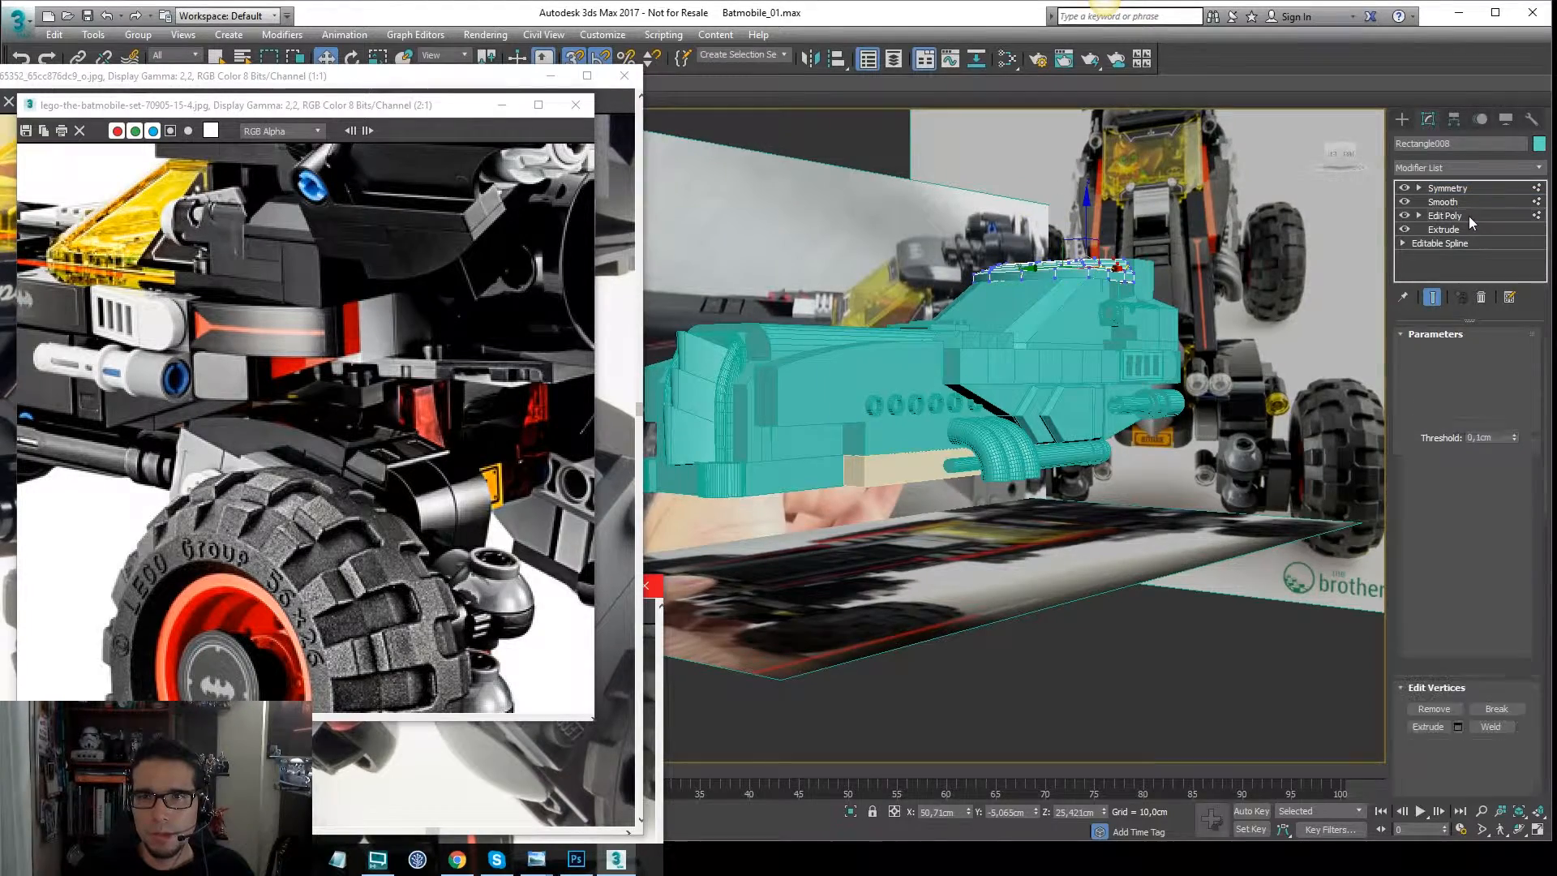
{"action": "left_click", "coordinate": [1464, 189]}
{"action": "key", "text": "F4"}
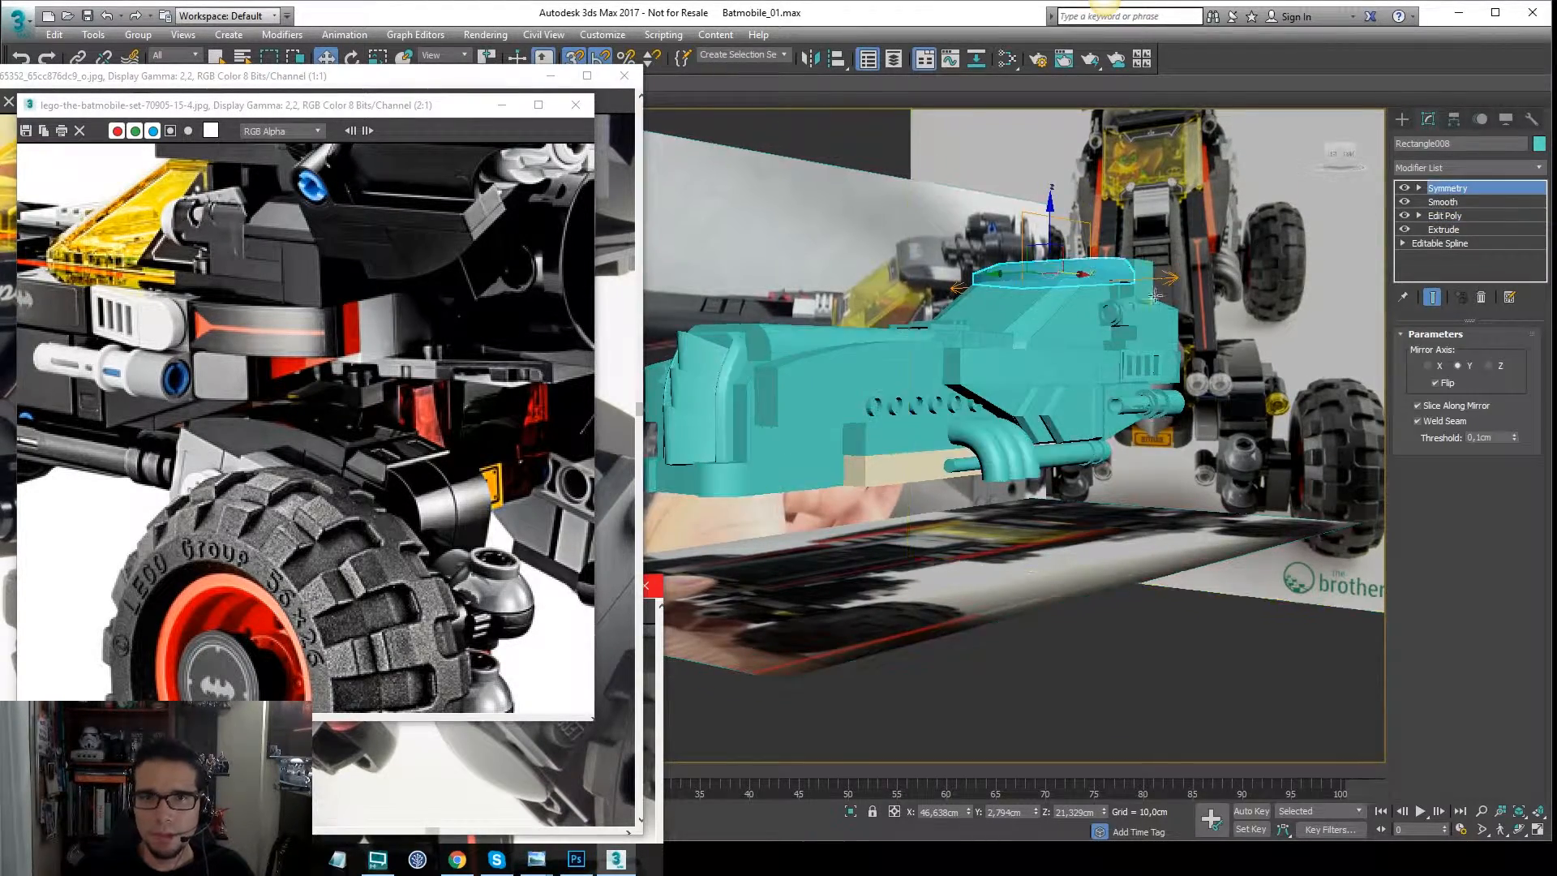
{"action": "middle_click_drag", "start_coordinate": [1132, 313], "coordinate": [714, 324], "text": "alt"}
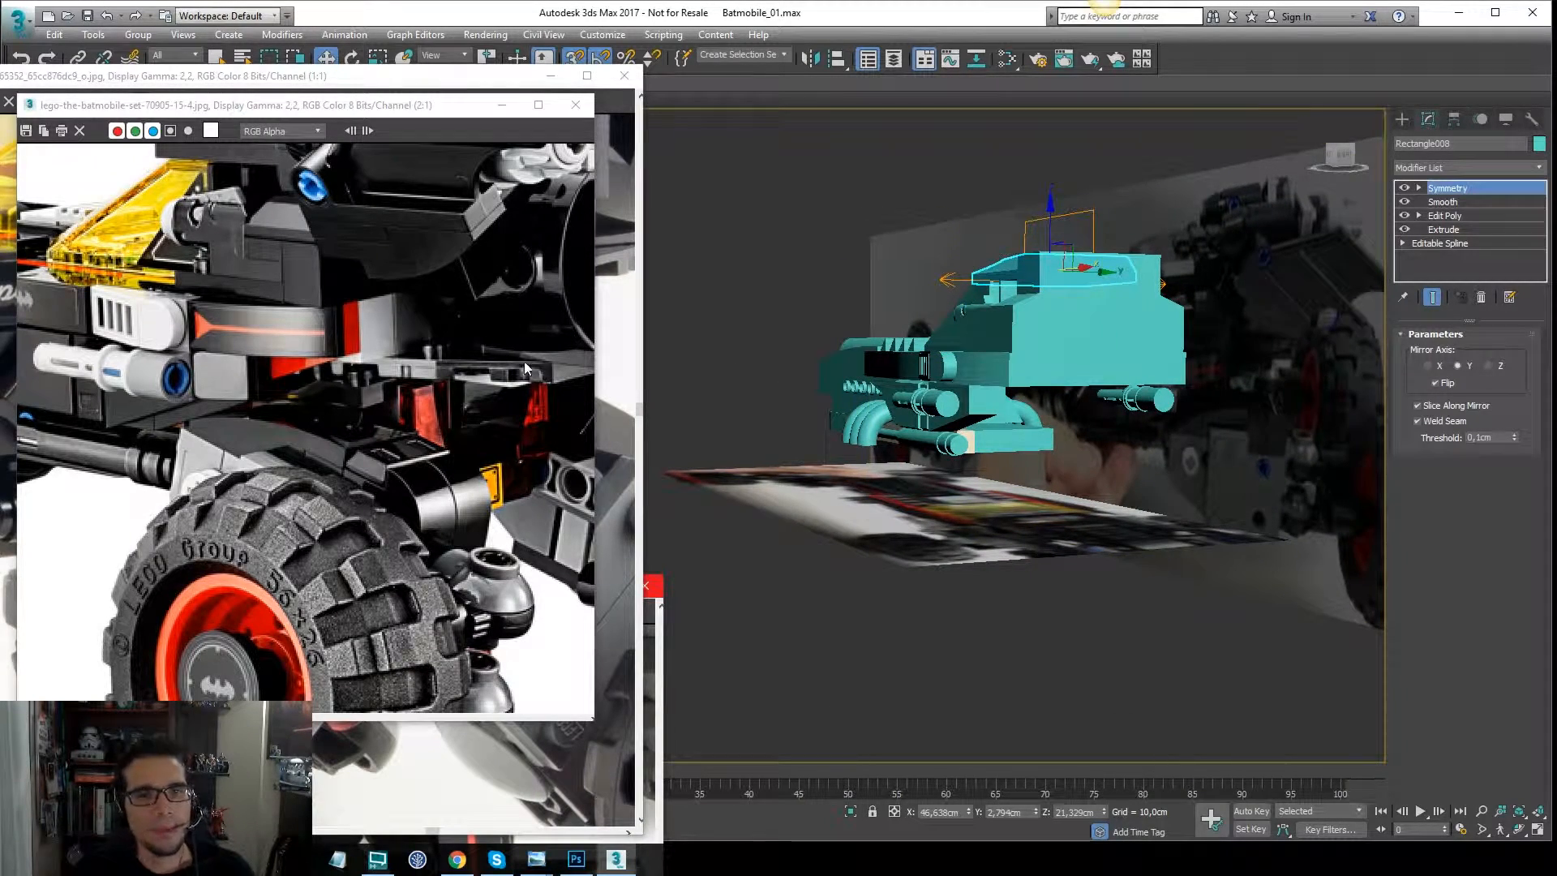
Browse the Batmobile reference images and view Version3_Back.png as a rear reference.
{"action": "left_click", "coordinate": [460, 36]}
{"action": "left_click", "coordinate": [551, 496]}
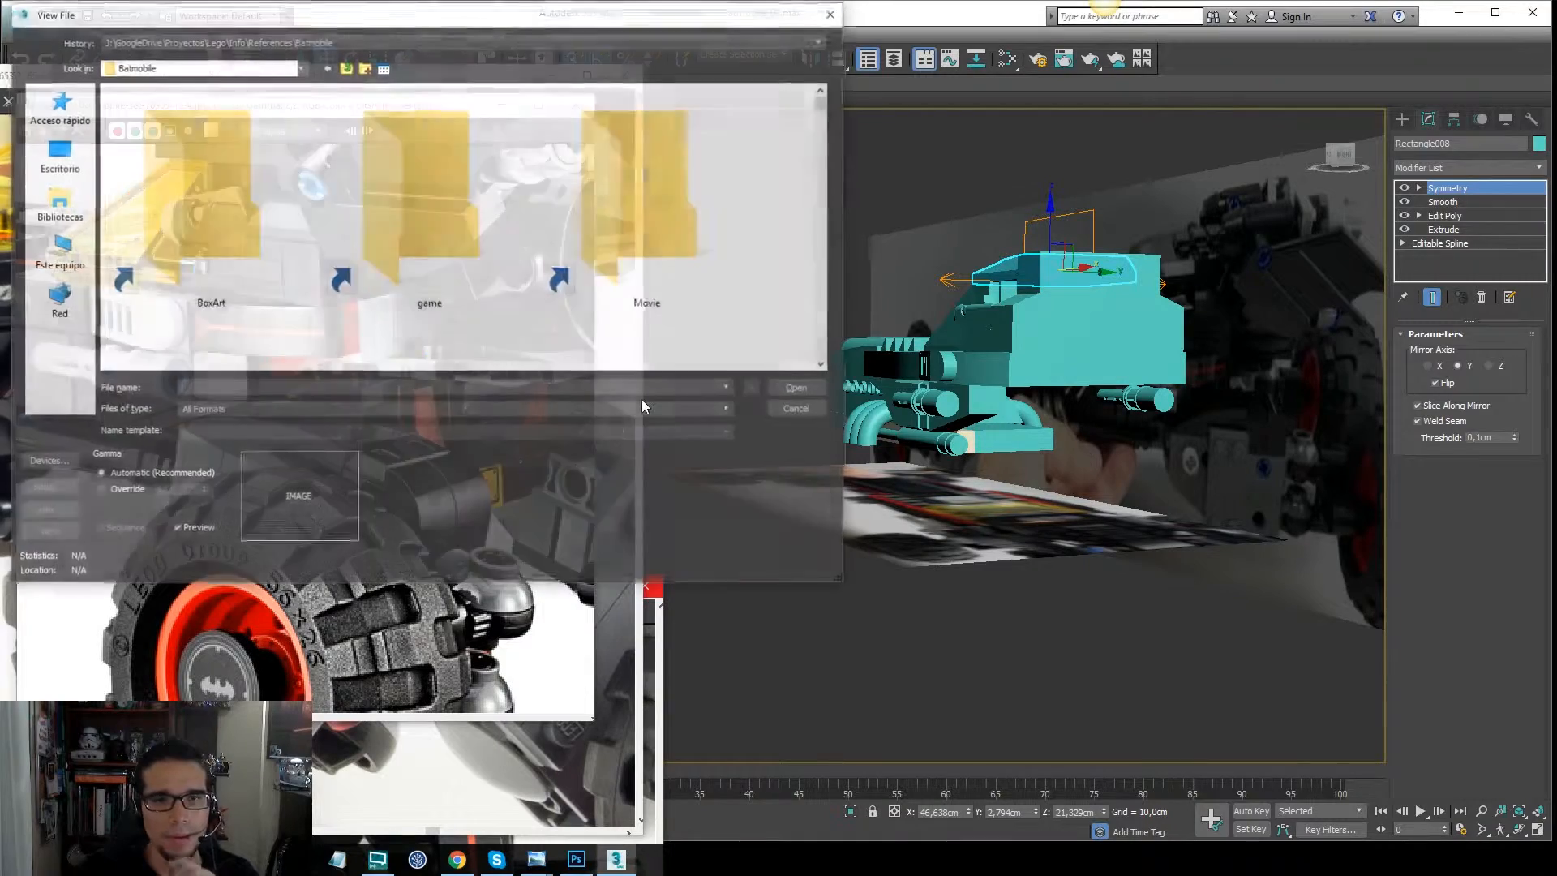
{"action": "left_click_drag", "start_coordinate": [823, 104], "coordinate": [817, 339]}
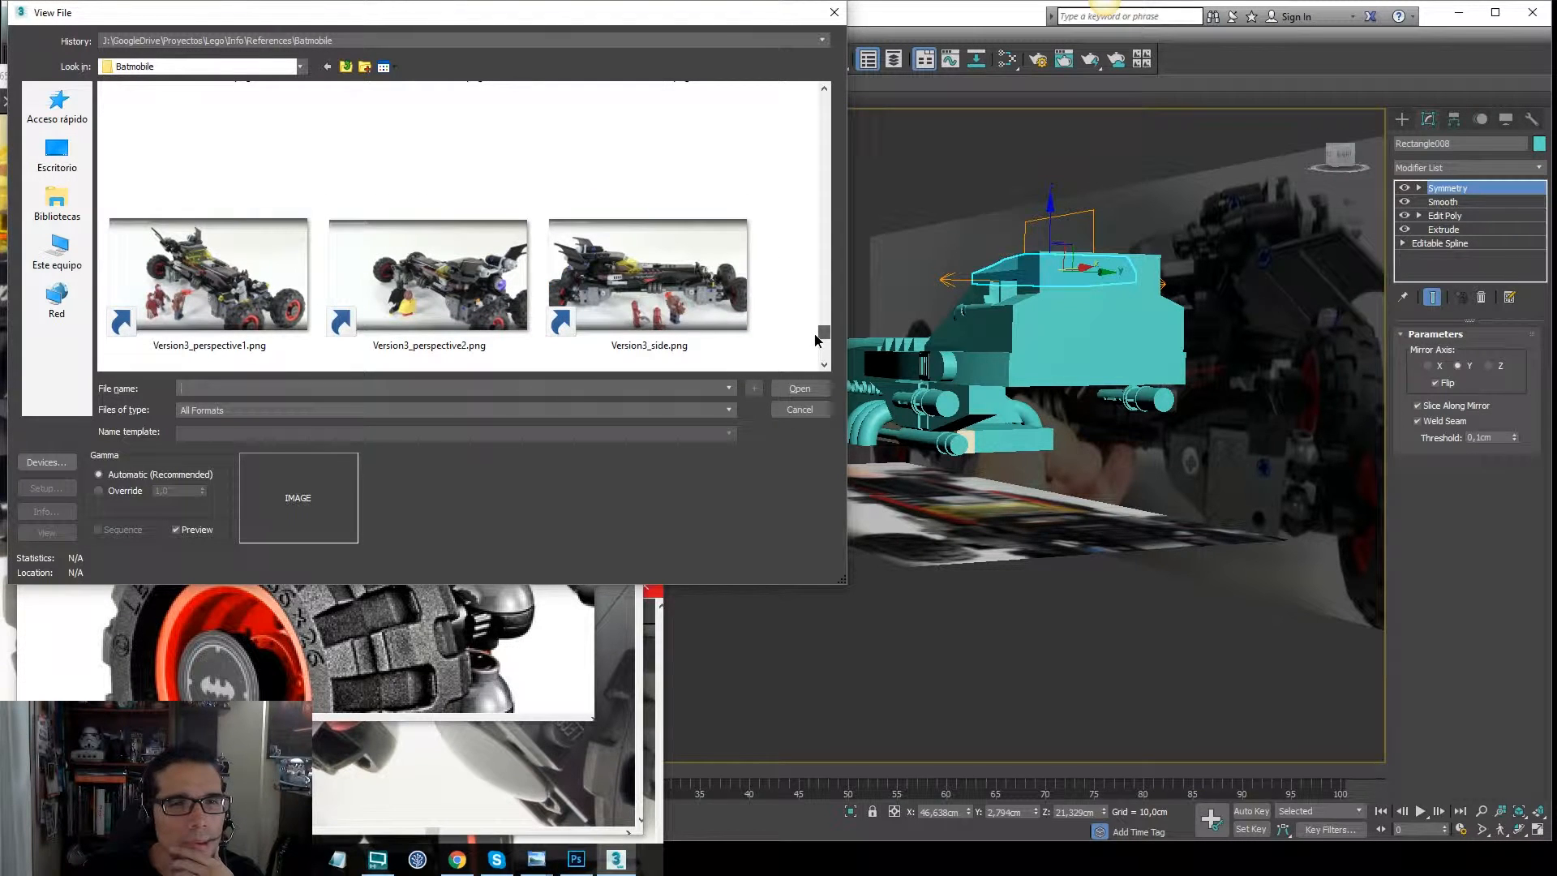
{"action": "left_click", "coordinate": [430, 267]}
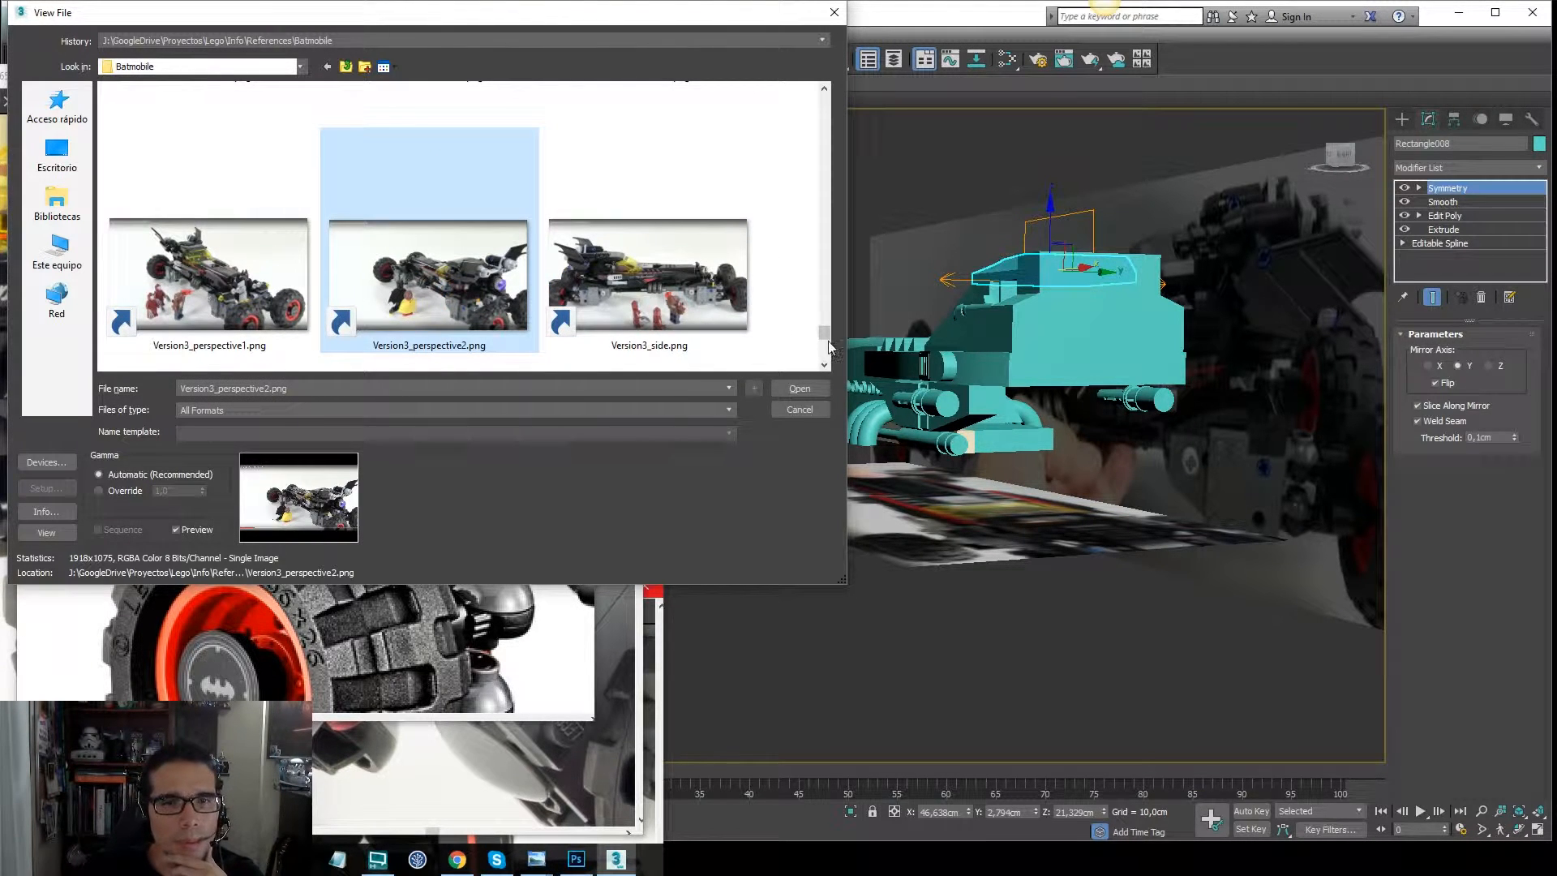
{"action": "left_click_drag", "start_coordinate": [829, 341], "coordinate": [830, 332]}
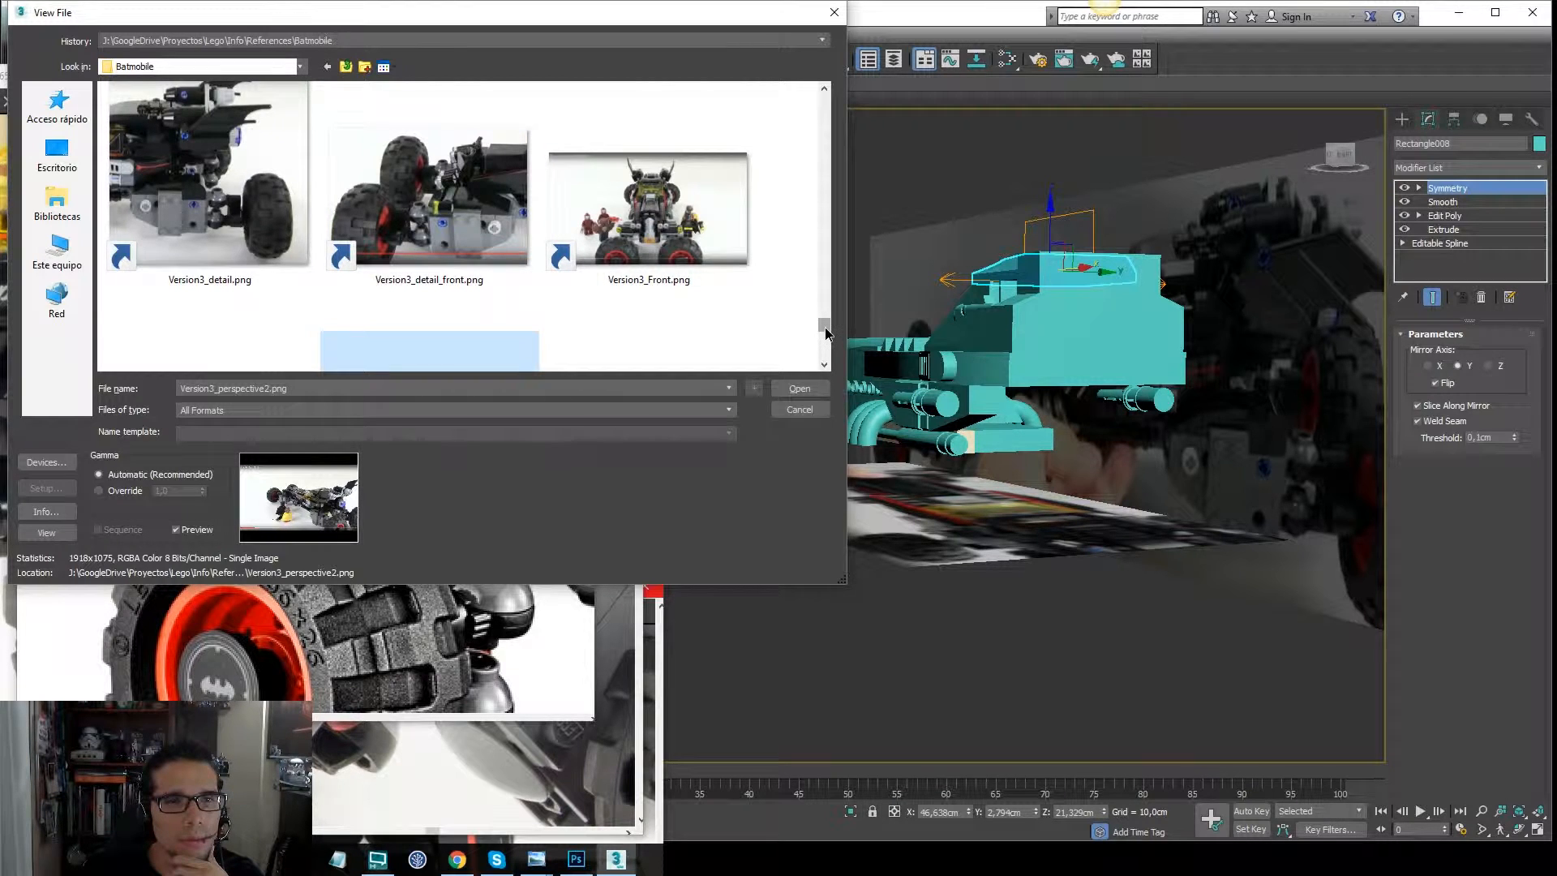
{"action": "left_click_drag", "start_coordinate": [825, 327], "coordinate": [826, 318]}
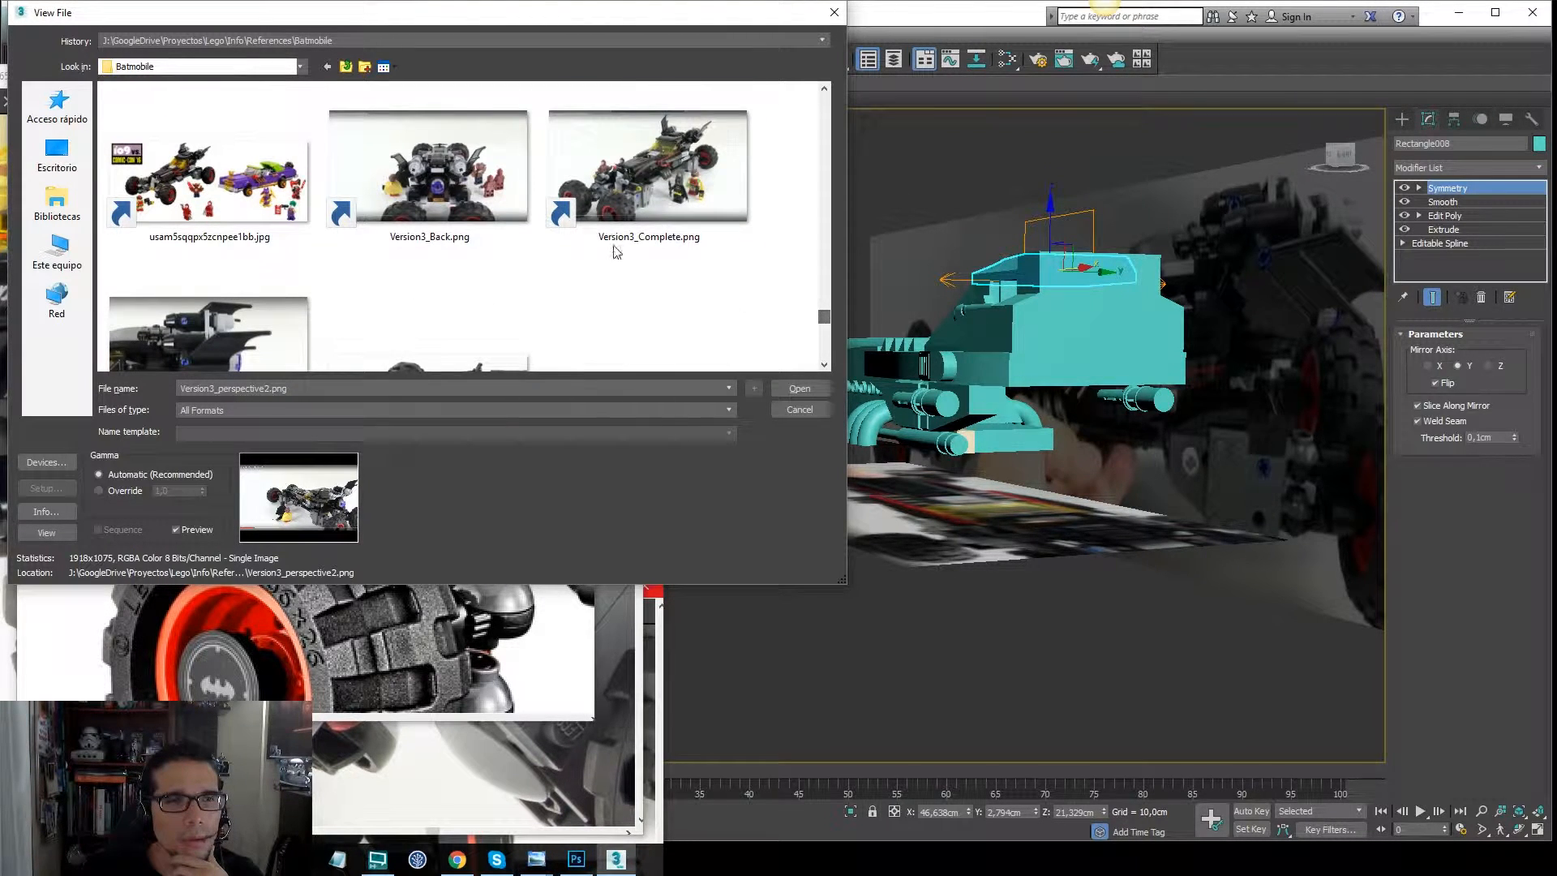
{"action": "left_click", "coordinate": [428, 187]}
{"action": "scroll", "coordinate": [835, 324], "scroll_direction": "up", "scroll_amount": 1}
{"action": "left_click", "coordinate": [46, 532]}
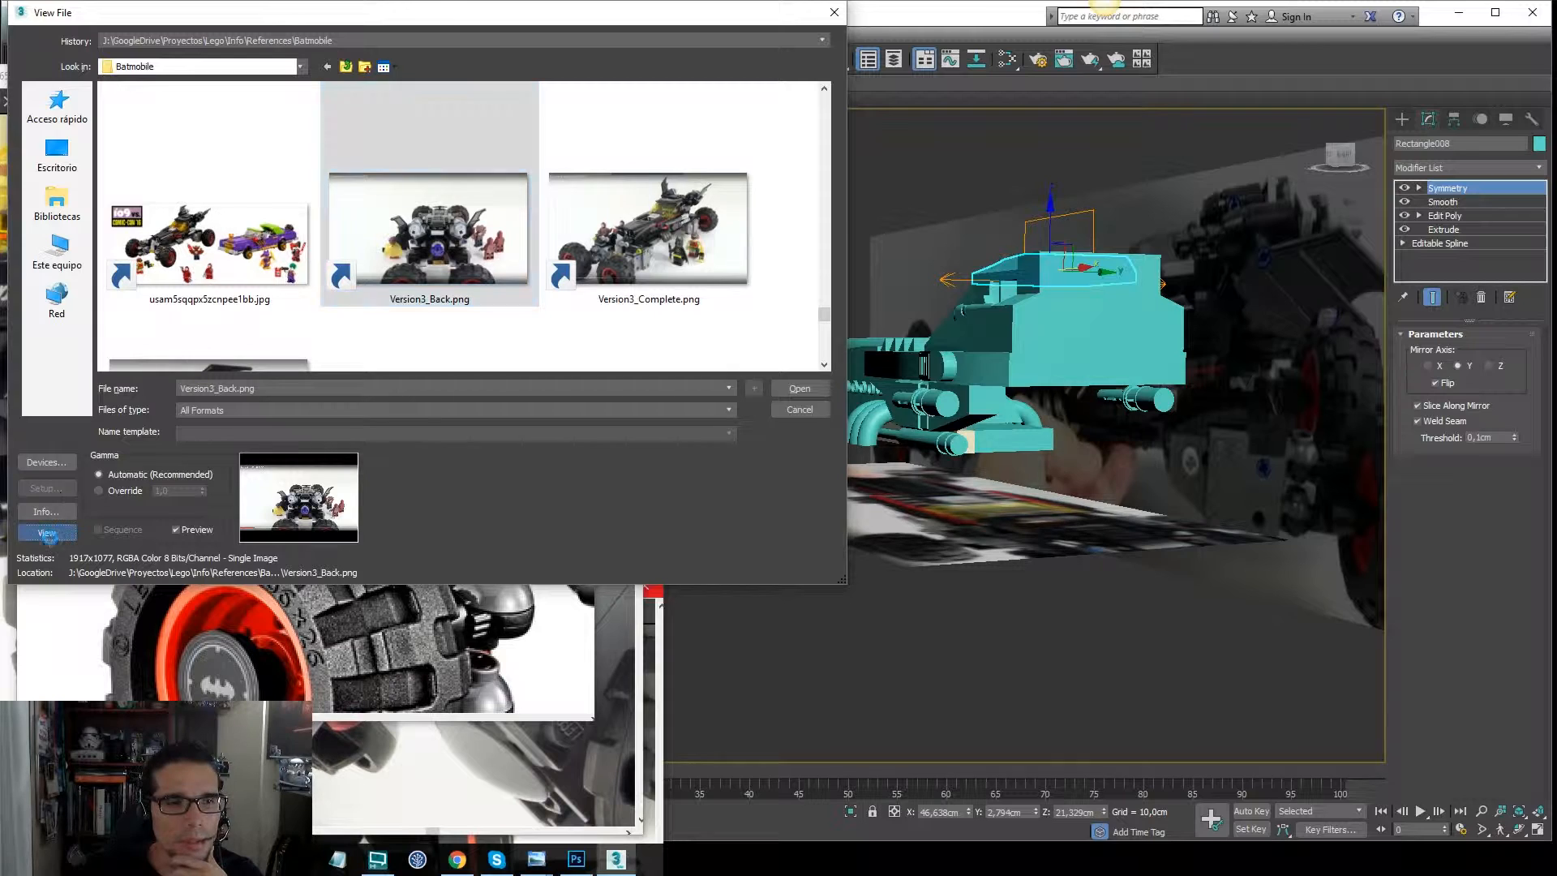
Close the Version3_Back.png reference, view truck_perspective2.png from the Batmobile references folder, and close that image too.
{"action": "left_click_drag", "start_coordinate": [1221, 434], "coordinate": [644, 225]}
{"action": "left_click", "coordinate": [1556, 208]}
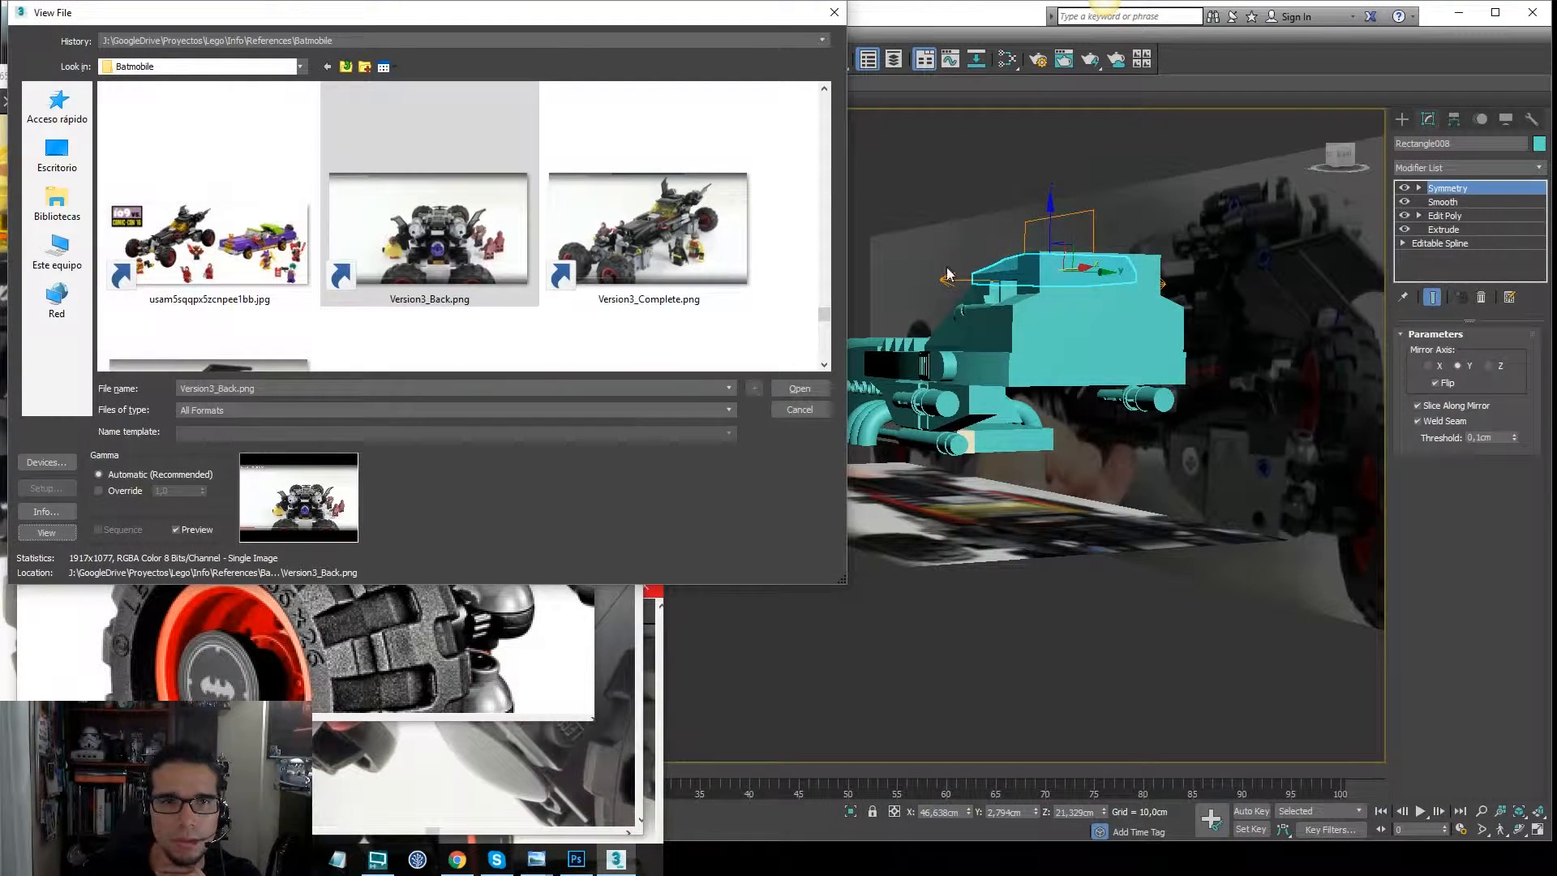
{"action": "scroll", "coordinate": [829, 315], "scroll_direction": "up", "scroll_amount": 3}
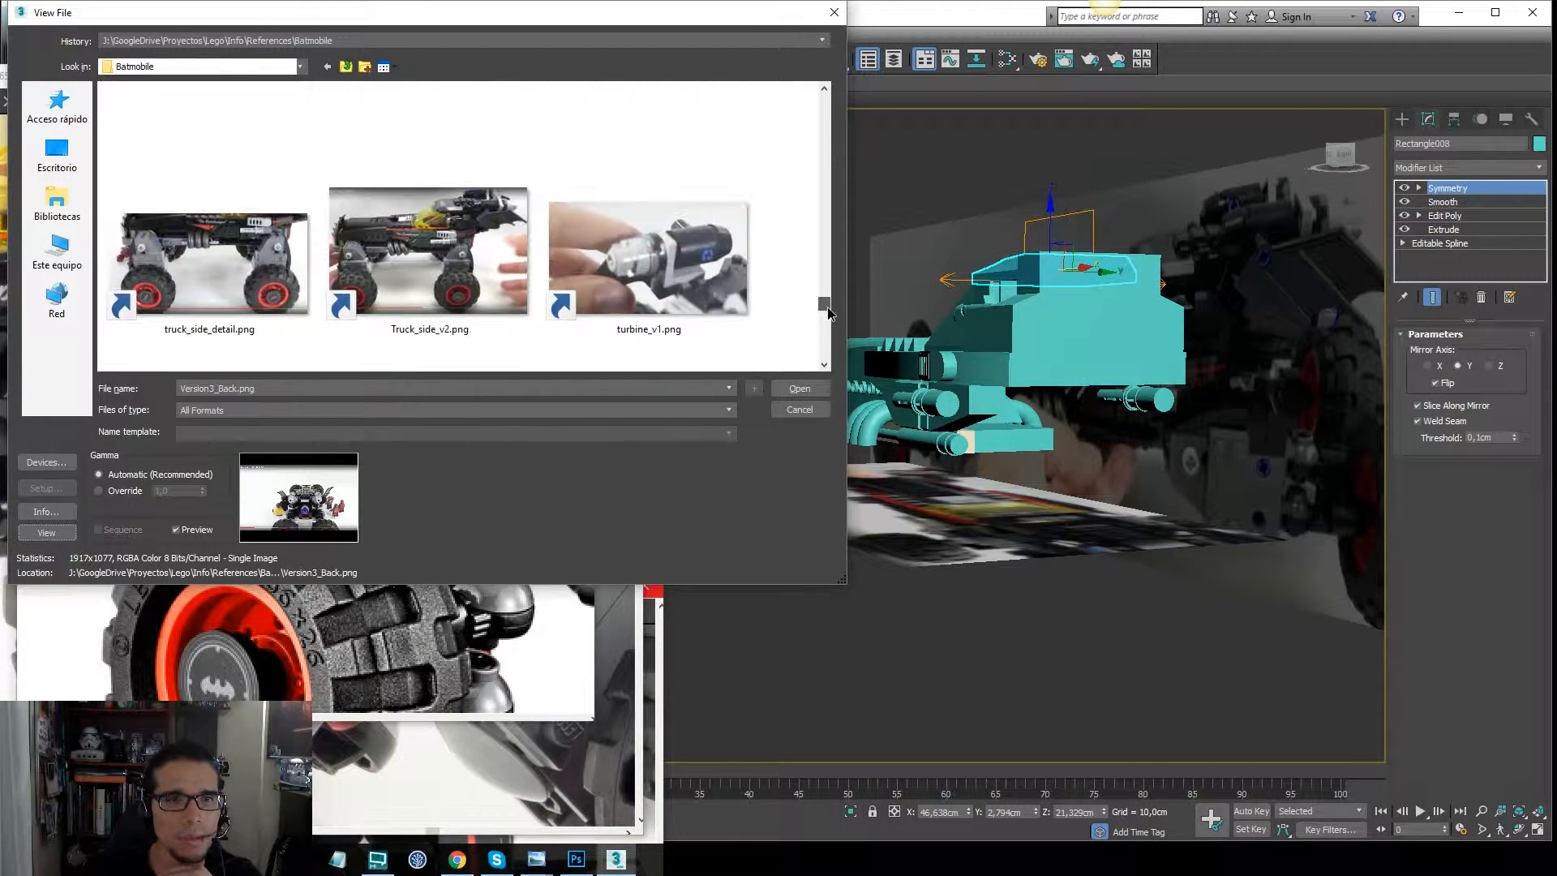
{"action": "left_click_drag", "start_coordinate": [828, 308], "coordinate": [828, 300]}
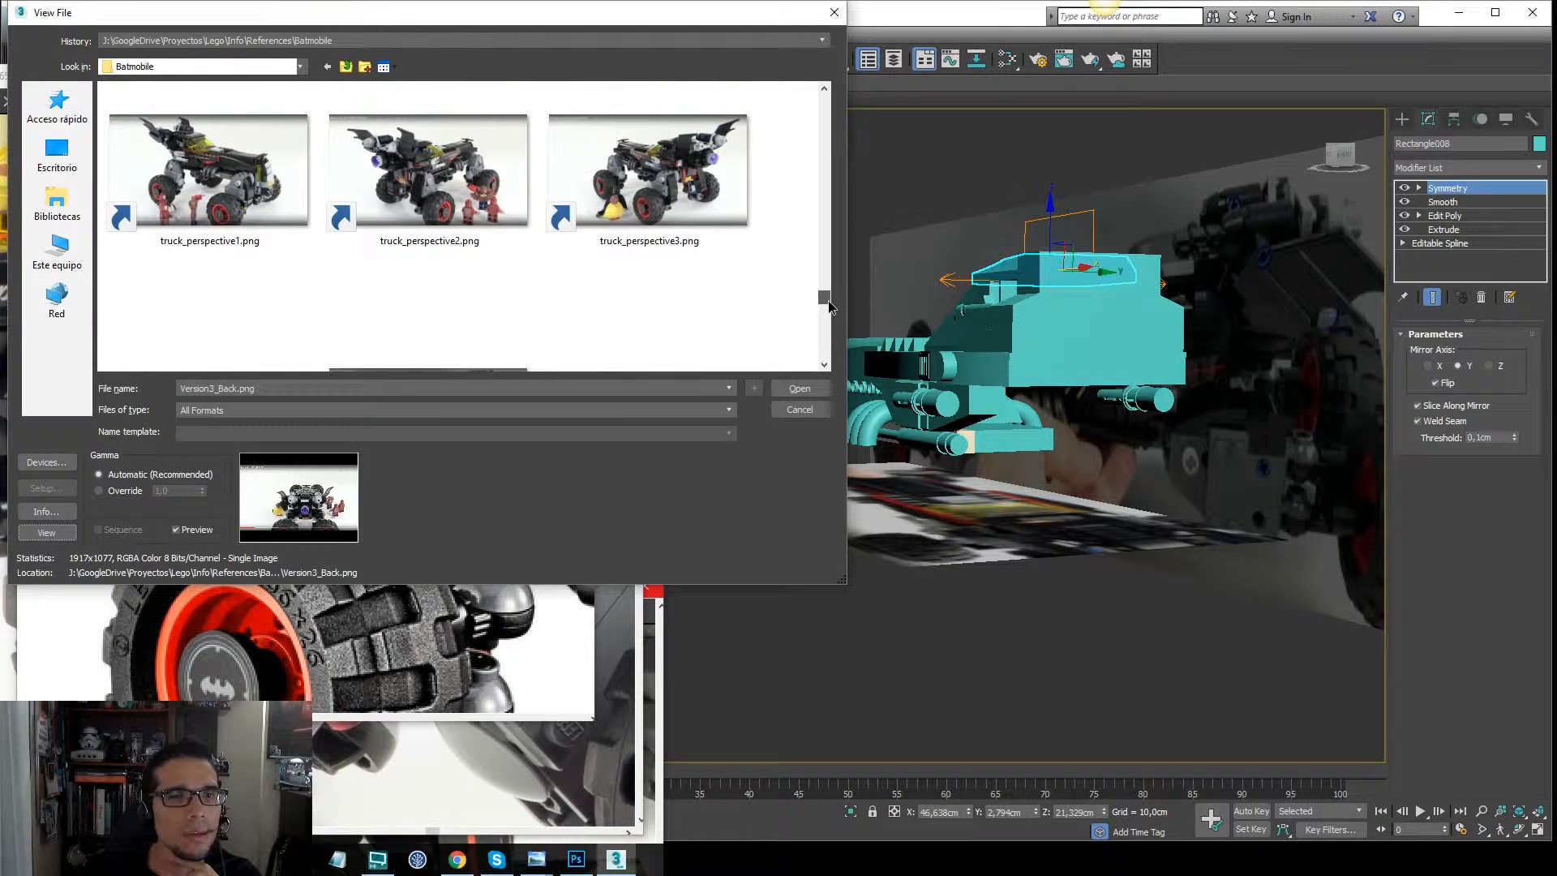
{"action": "left_click", "coordinate": [442, 185]}
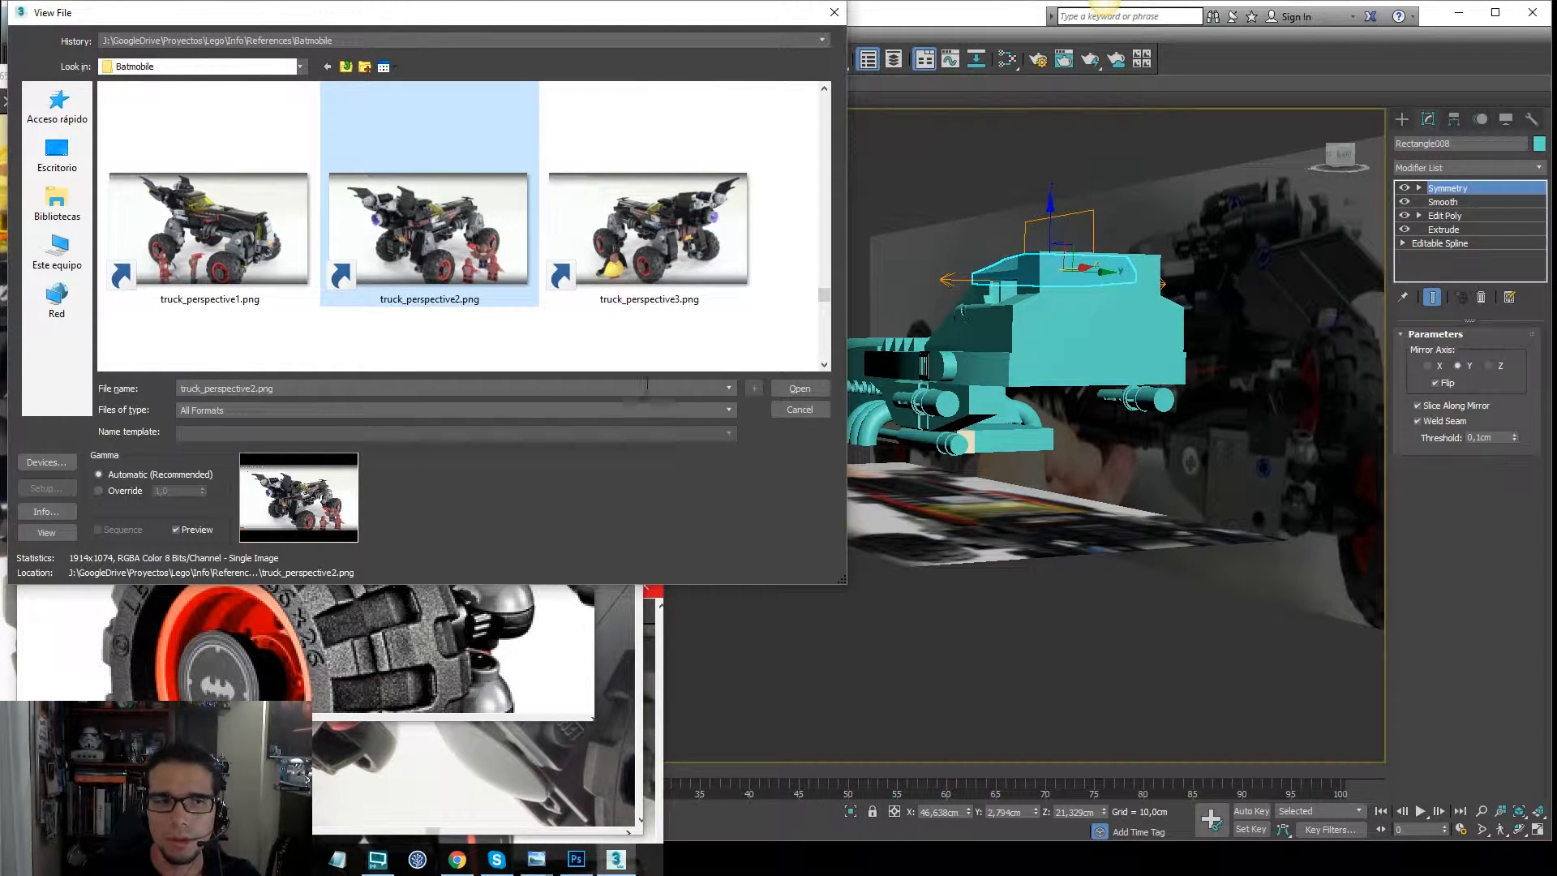
{"action": "left_click", "coordinate": [46, 532]}
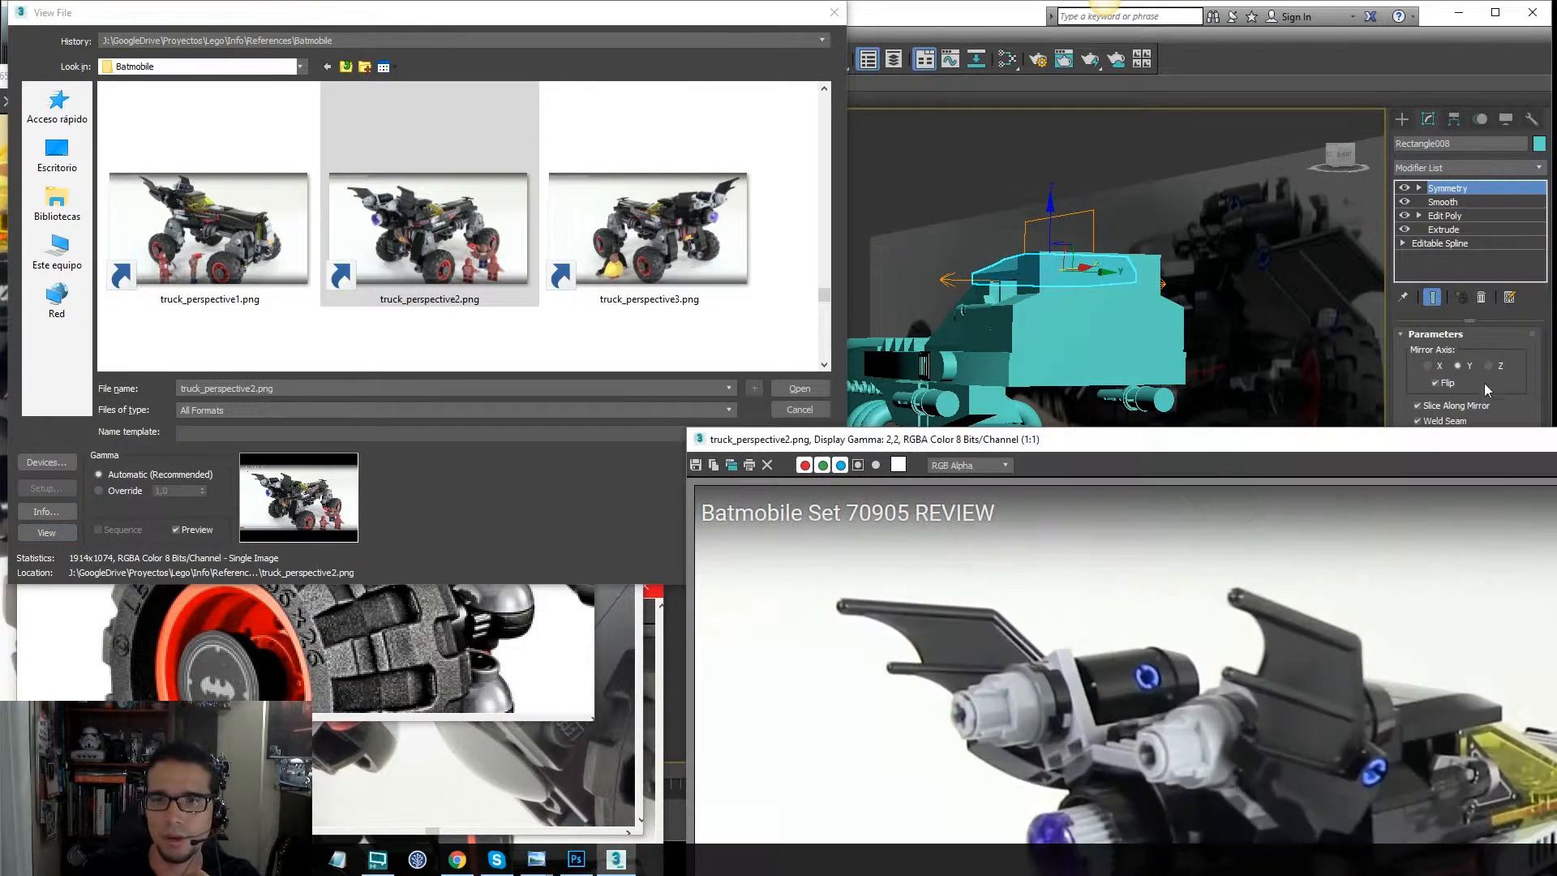
{"action": "left_click_drag", "start_coordinate": [1446, 448], "coordinate": [959, 71]}
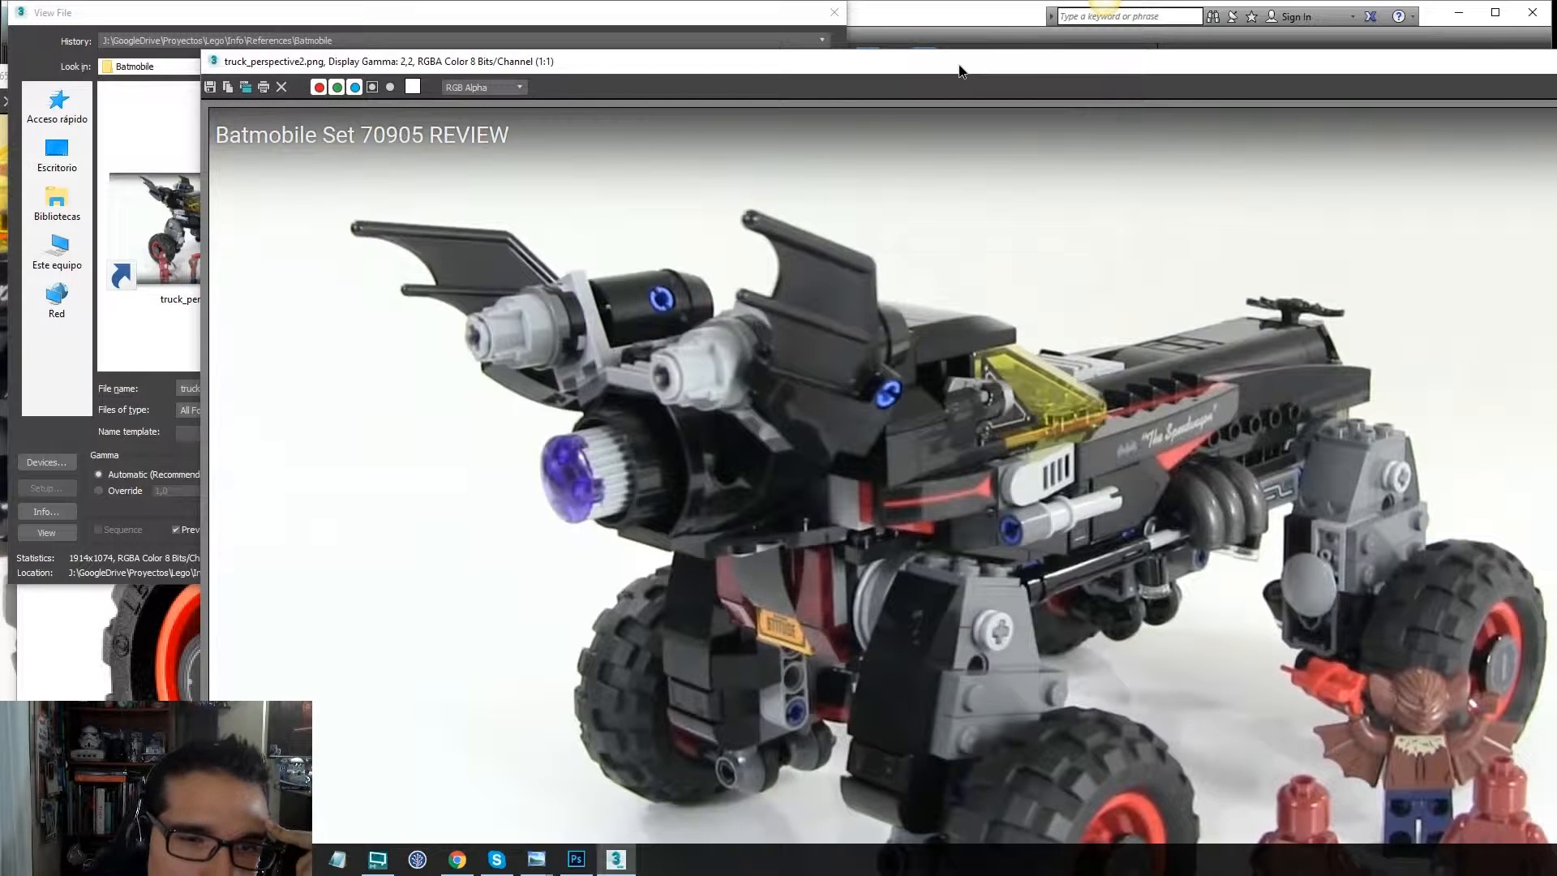
{"action": "left_click_drag", "start_coordinate": [959, 71], "coordinate": [974, 199]}
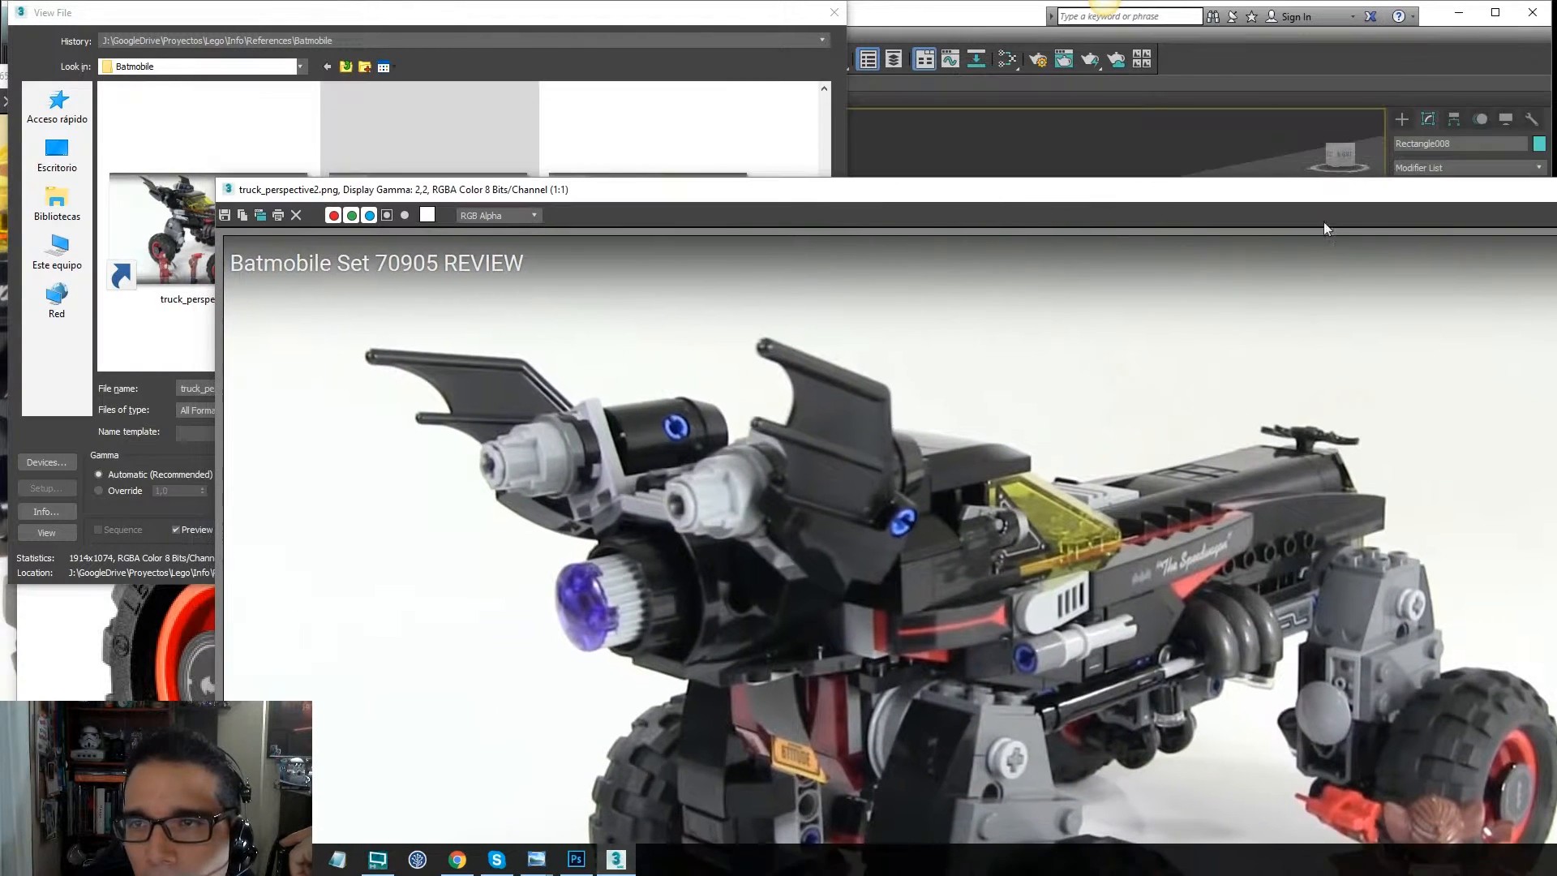
{"action": "left_click", "coordinate": [1556, 189]}
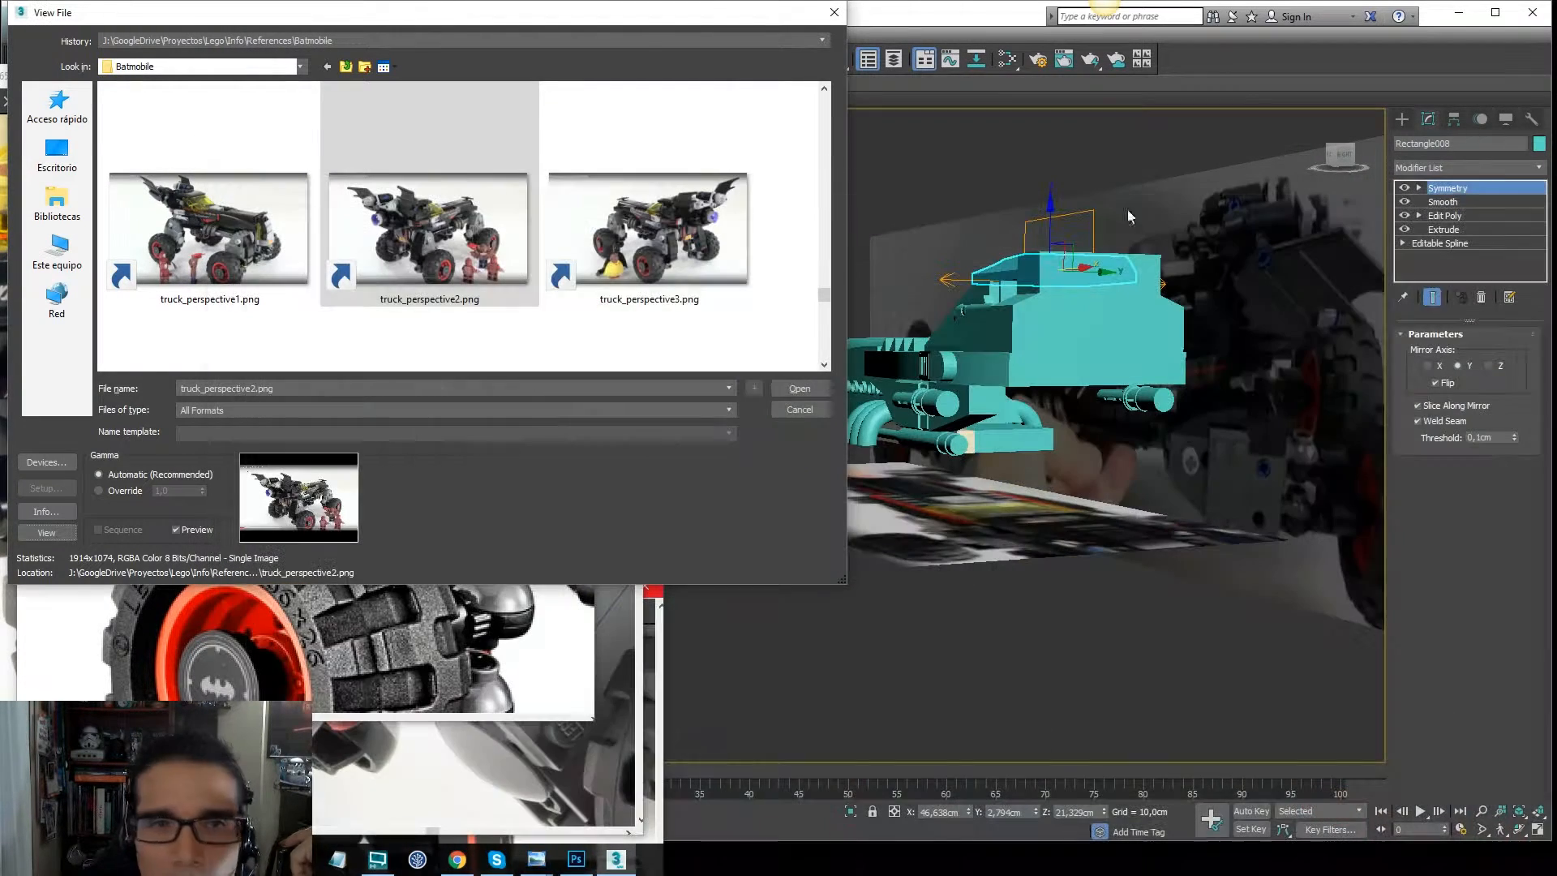
Open truck_perspective3.png as a floating reference image and park its window below the model view.
{"action": "left_click", "coordinate": [709, 250]}
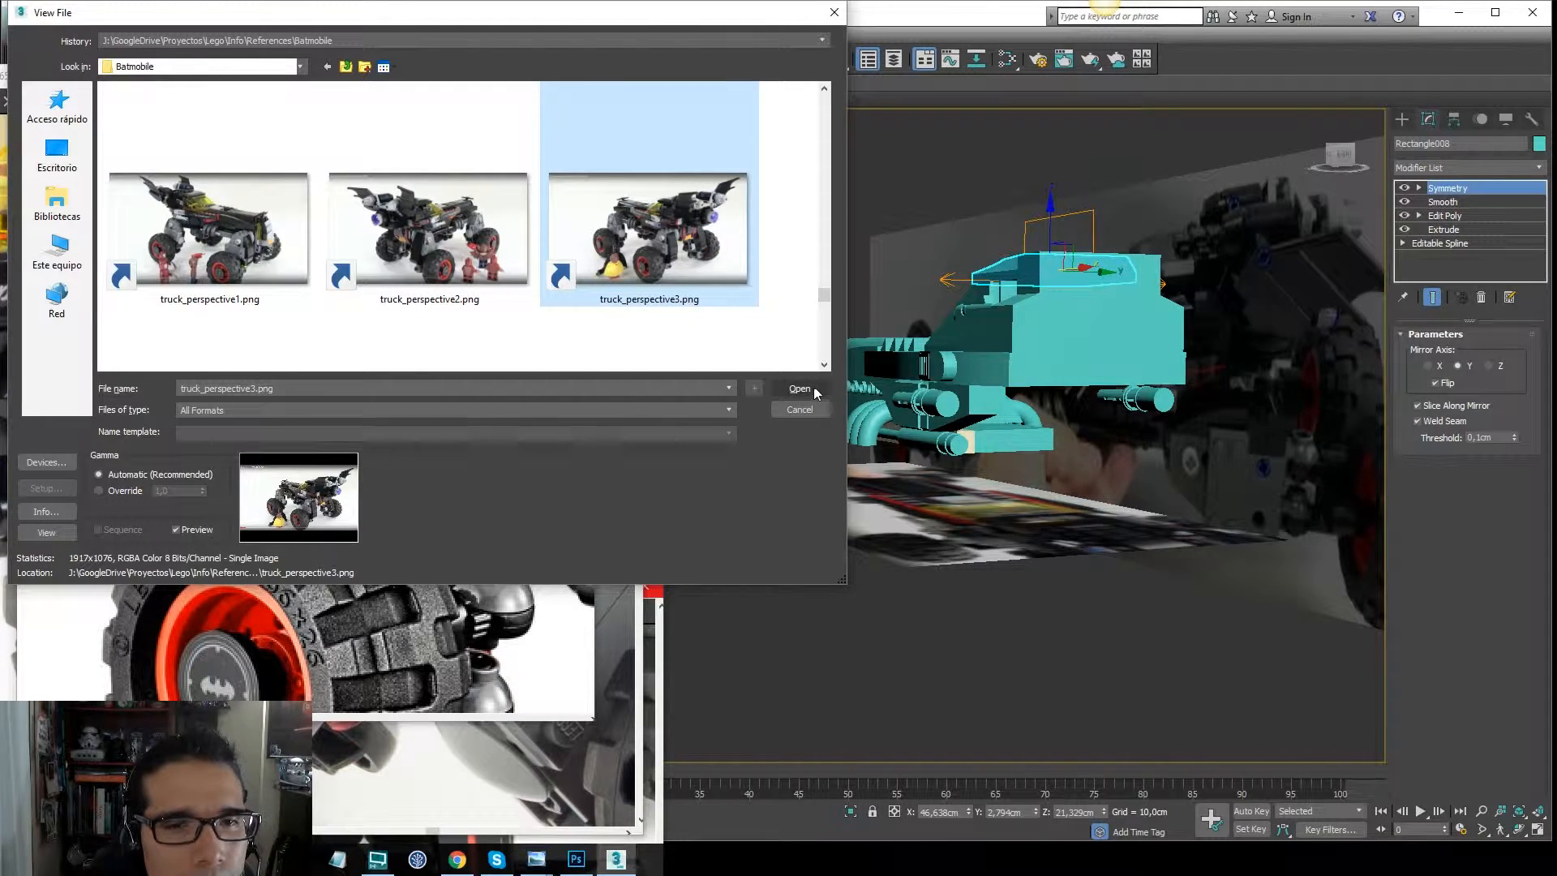
{"action": "left_click", "coordinate": [814, 387]}
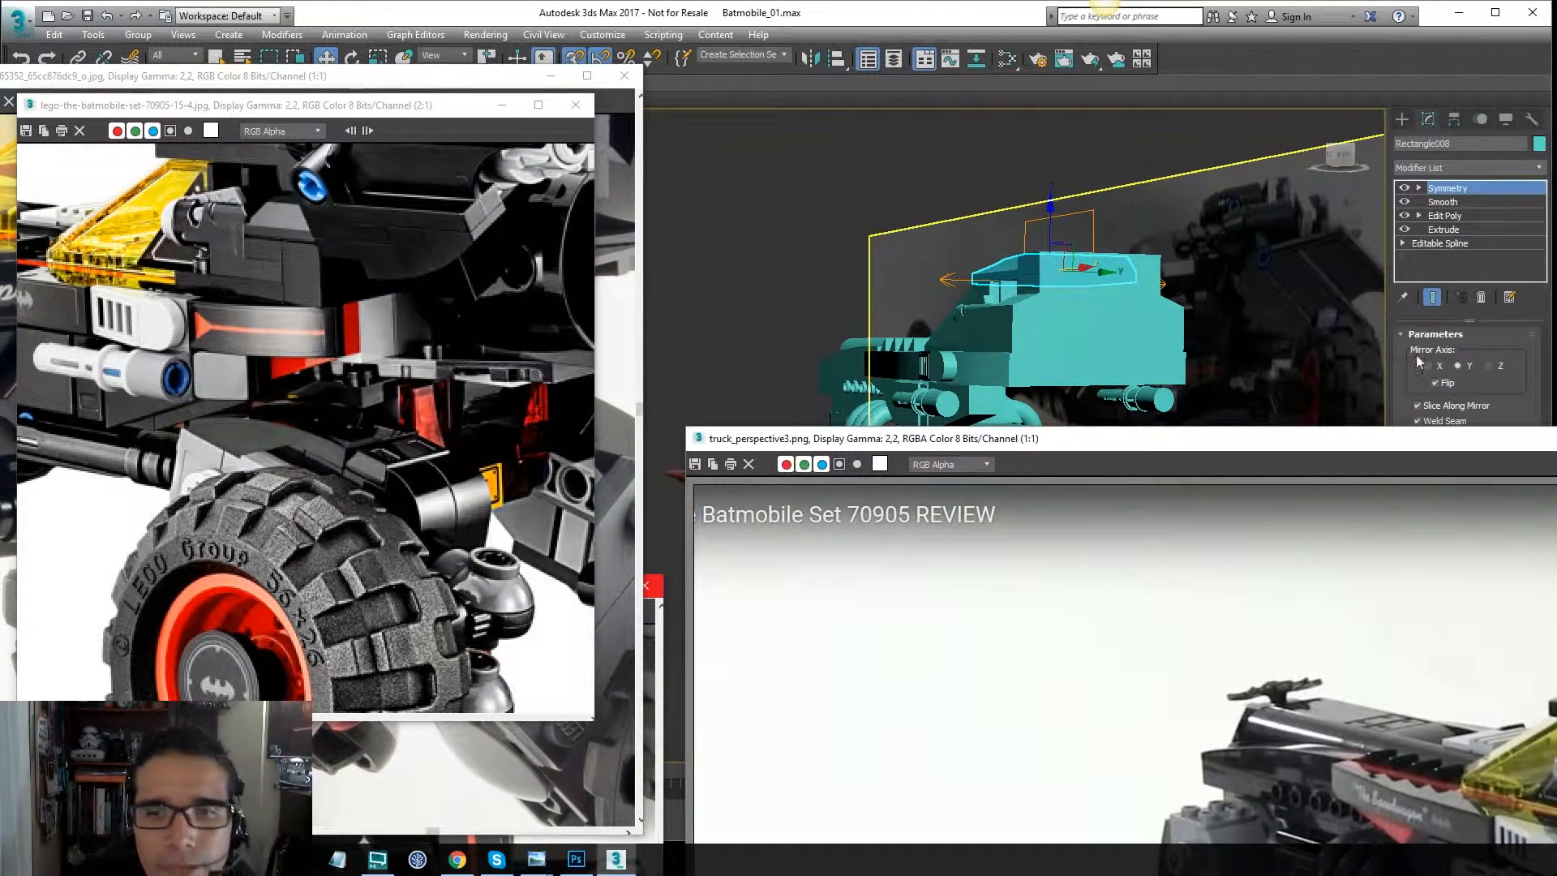
{"action": "left_click_drag", "start_coordinate": [1393, 447], "coordinate": [665, 43]}
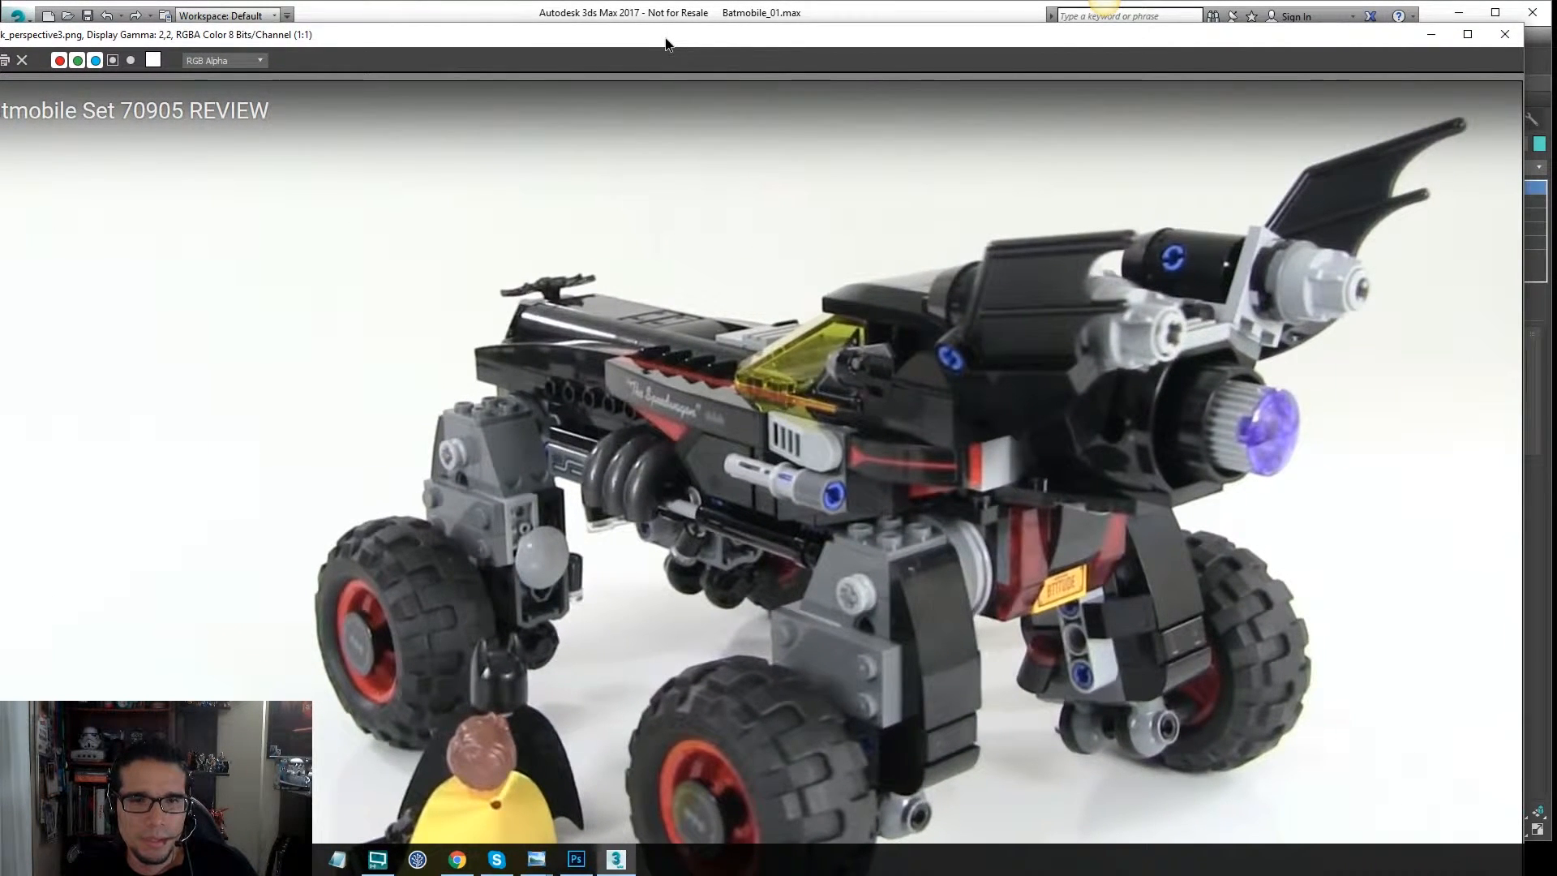
{"action": "left_click_drag", "start_coordinate": [665, 42], "coordinate": [723, 649]}
Close the lego-the-batmobile-set-70905-15-4.jpg reference and bring up the photo of the vehicle's rear with the licence plate.
{"action": "middle_click_drag", "start_coordinate": [962, 335], "coordinate": [953, 325]}
{"action": "middle_click_drag", "start_coordinate": [1030, 363], "coordinate": [916, 336], "text": "alt"}
{"action": "left_click", "coordinate": [870, 447]}
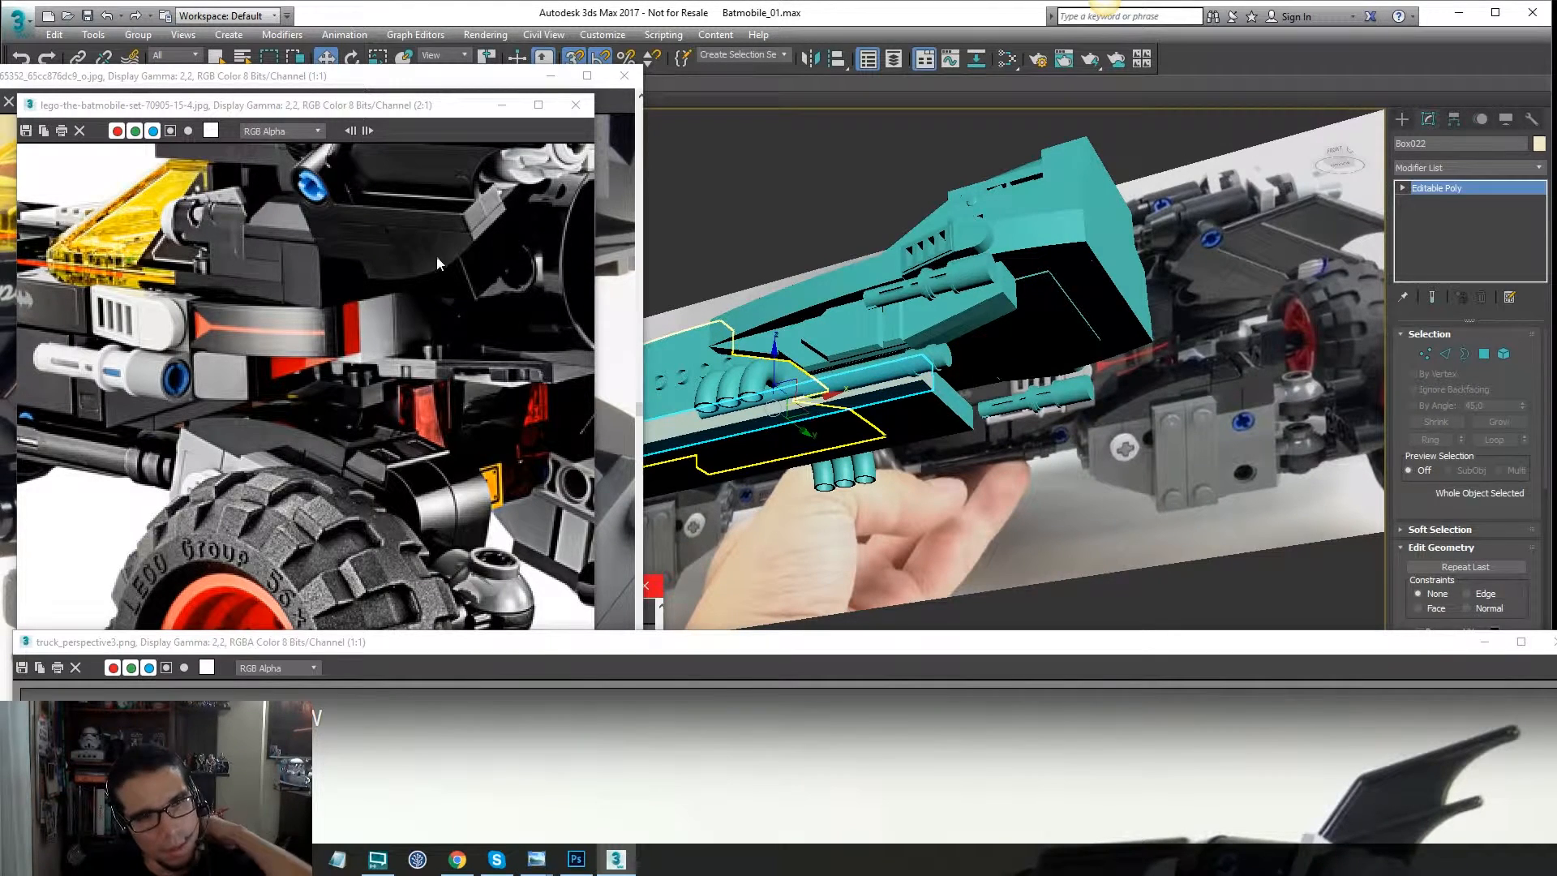
{"action": "left_click", "coordinate": [577, 107]}
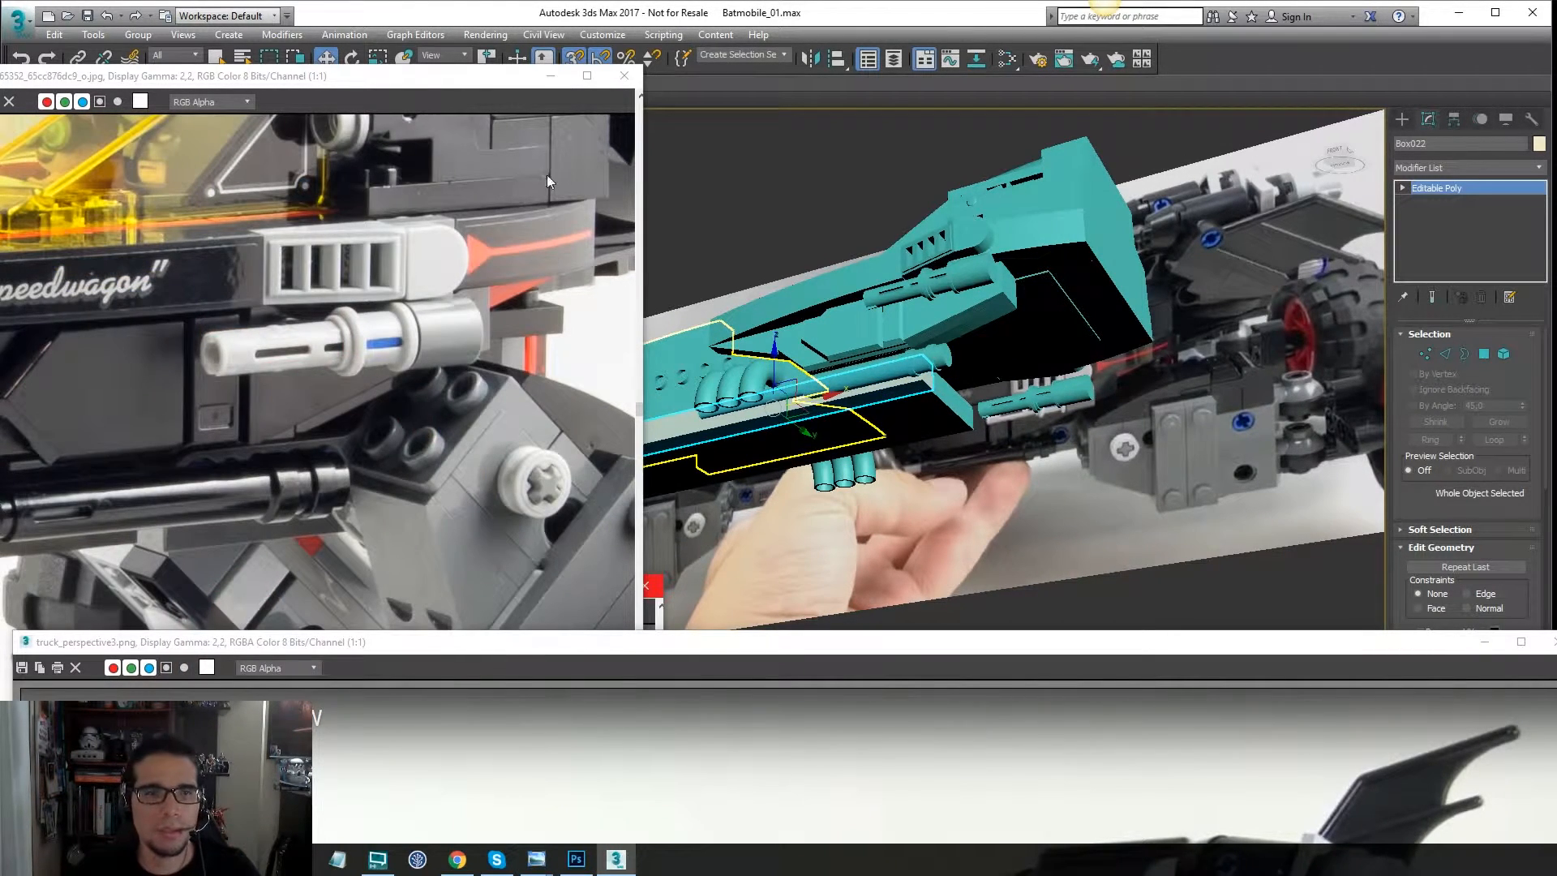
{"action": "left_click", "coordinate": [630, 38]}
{"action": "mouse_move", "coordinate": [484, 35]}
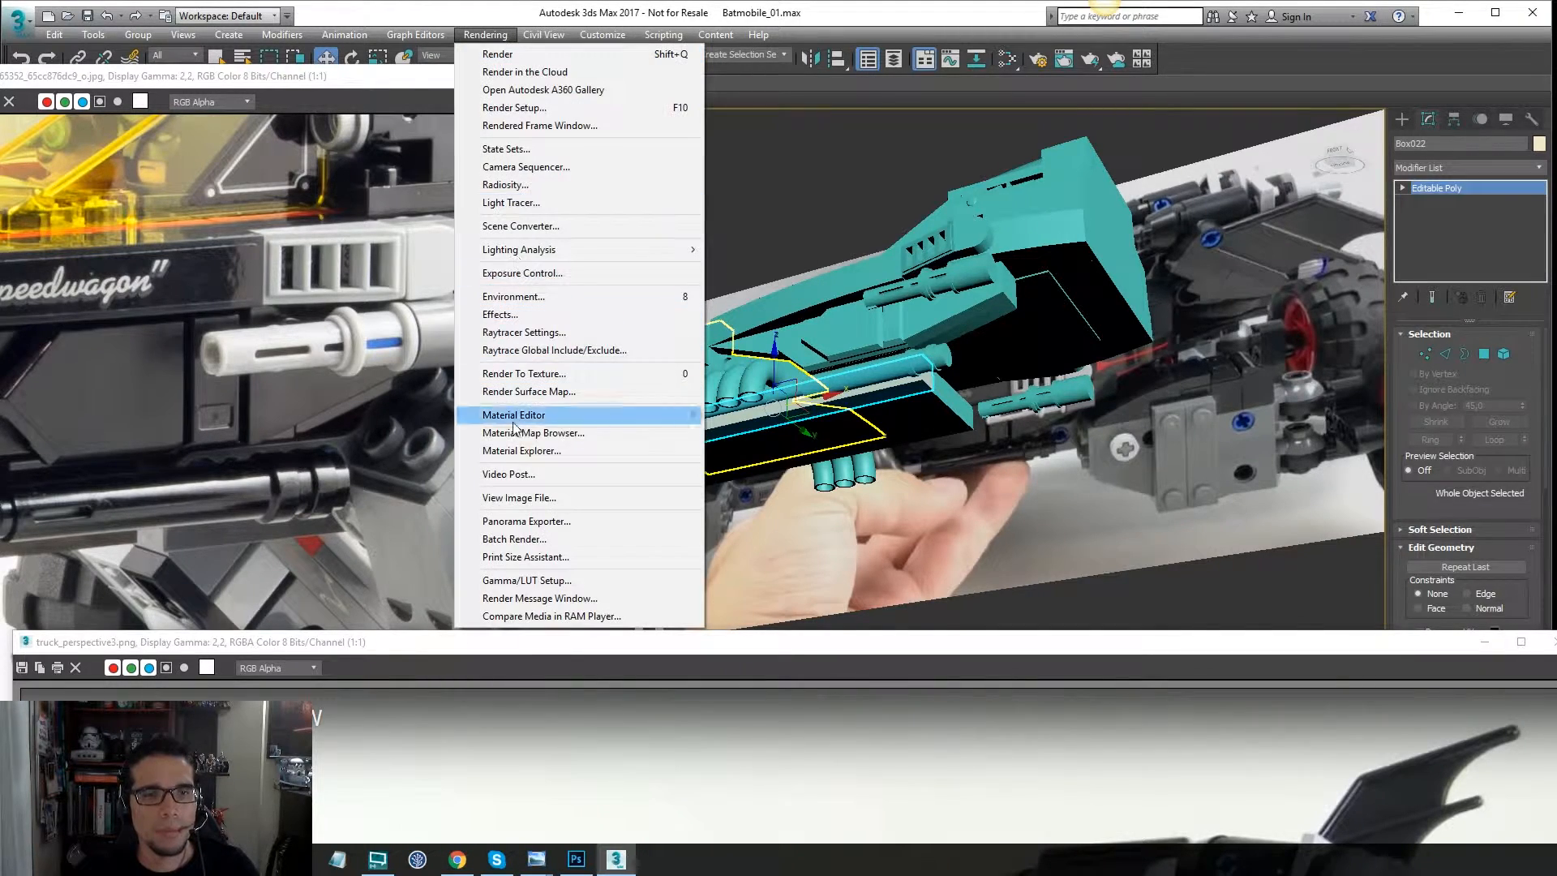
{"action": "left_click", "coordinate": [519, 497]}
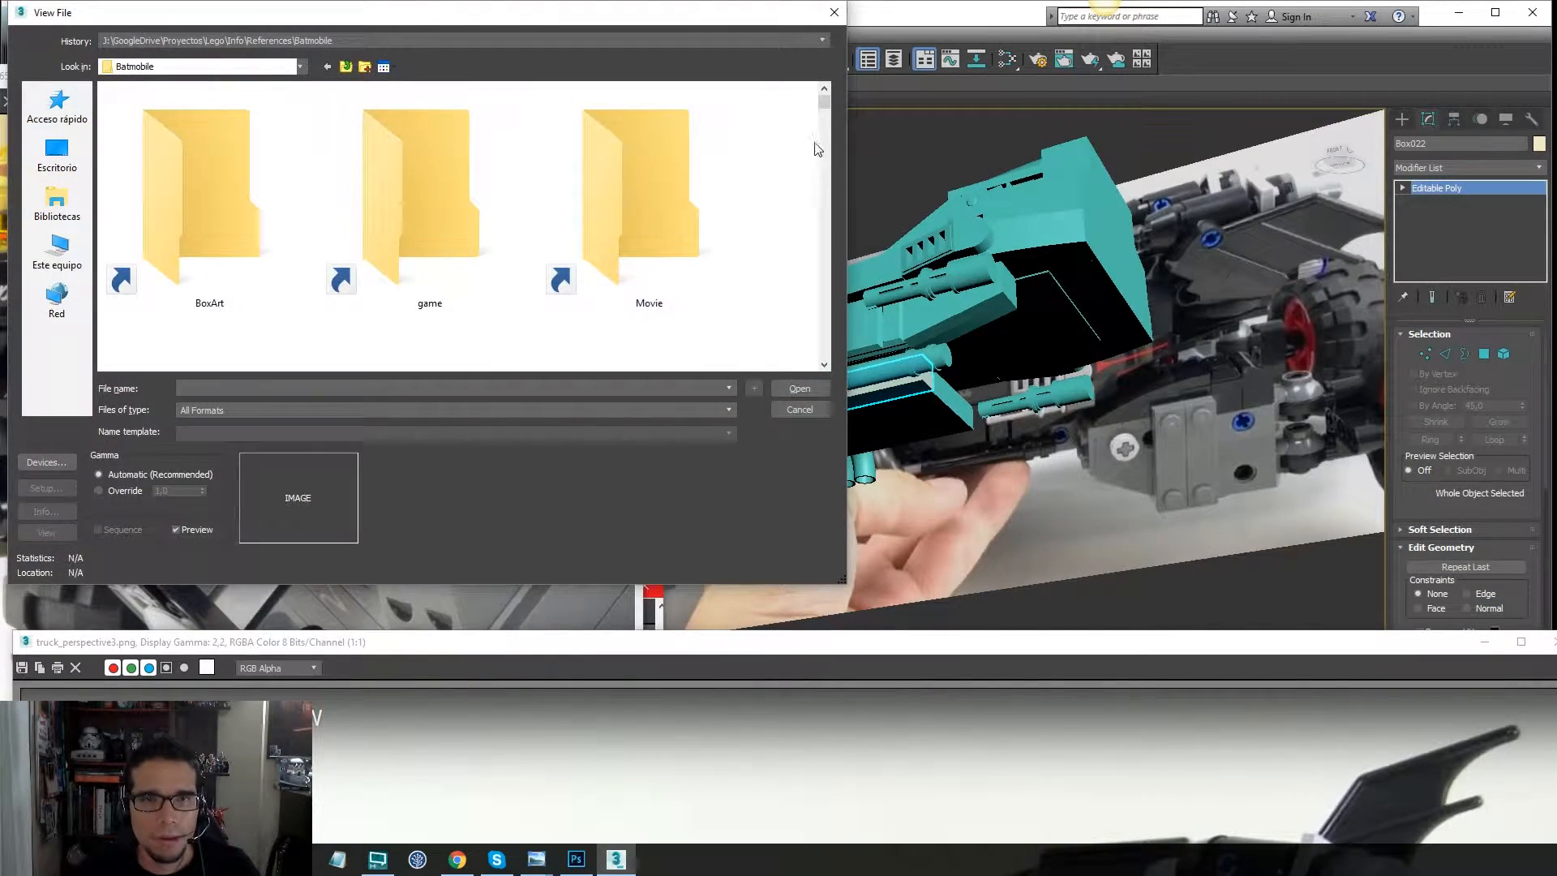
{"action": "scroll", "coordinate": [824, 123], "scroll_direction": "down", "scroll_amount": 2}
{"action": "left_click_drag", "start_coordinate": [823, 122], "coordinate": [822, 134]}
{"action": "scroll", "coordinate": [1175, 275], "scroll_direction": "down", "scroll_amount": 8}
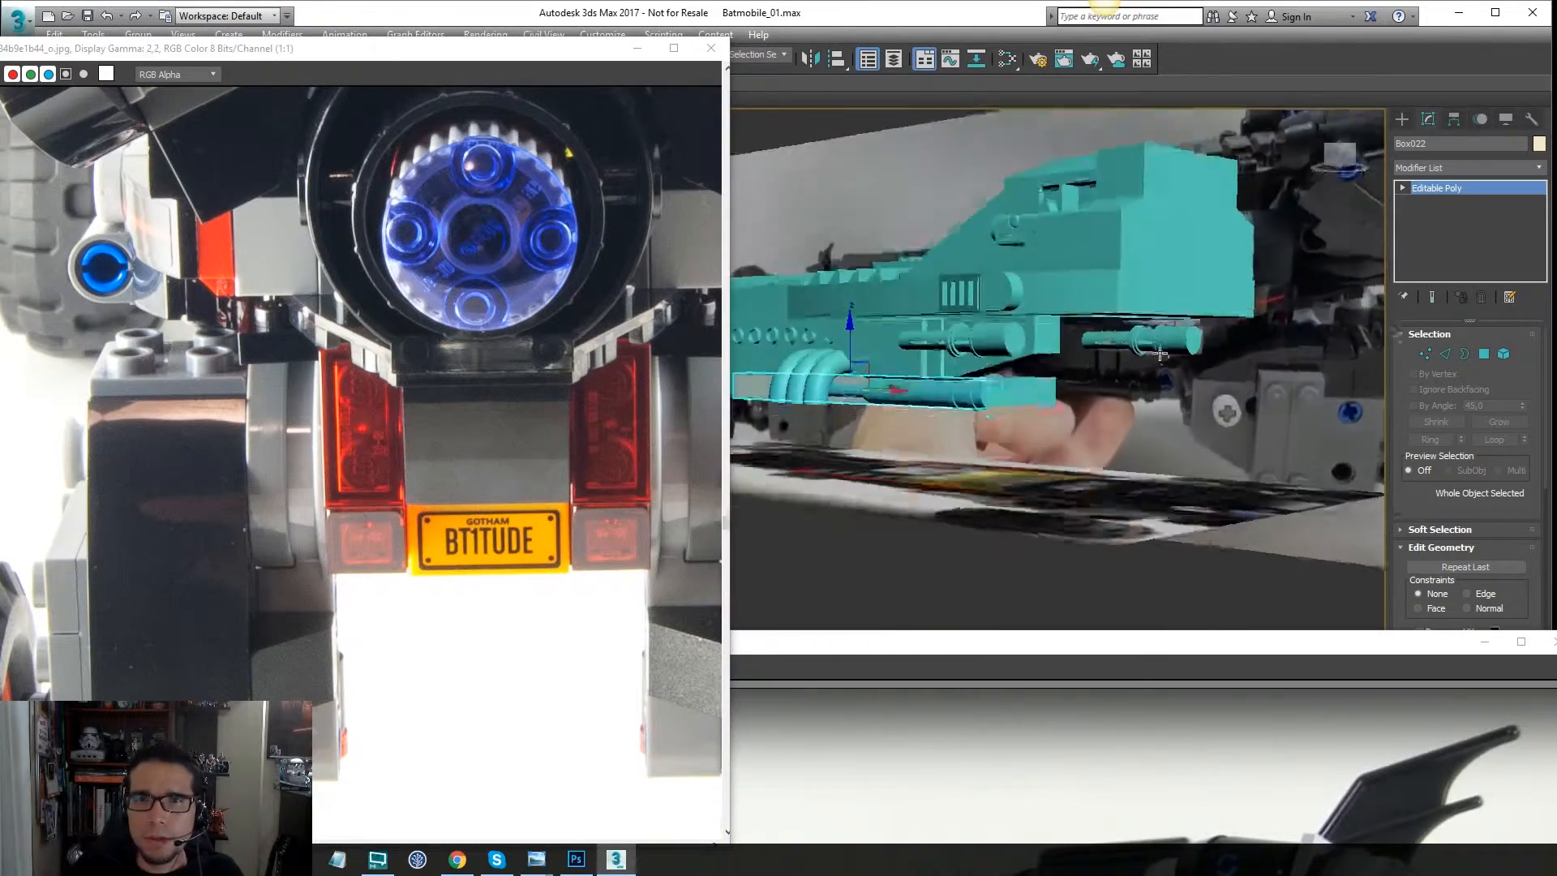
Isolate the side-view reference plane and examine the area between the rear body and the wheel mount.
{"action": "left_click_drag", "start_coordinate": [1197, 231], "coordinate": [1239, 285]}
{"action": "key", "text": "alt+q"}
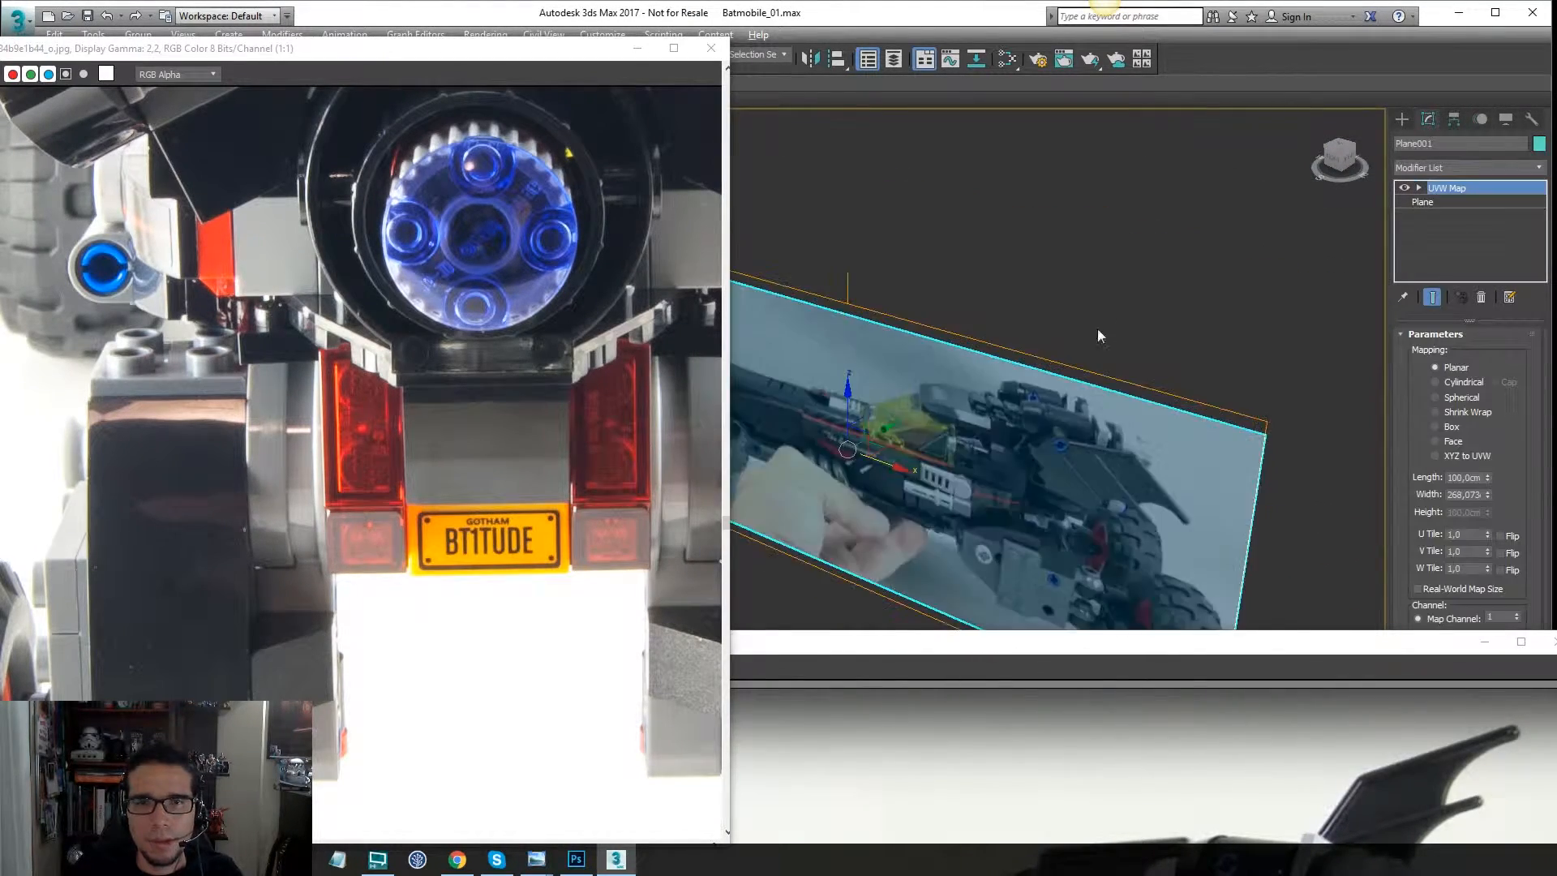
{"action": "middle_click_drag", "start_coordinate": [1097, 328], "coordinate": [1143, 350], "text": "alt"}
{"action": "scroll", "coordinate": [1135, 341], "scroll_direction": "up", "scroll_amount": 5}
{"action": "scroll", "coordinate": [1143, 350], "scroll_direction": "down", "scroll_amount": 6}
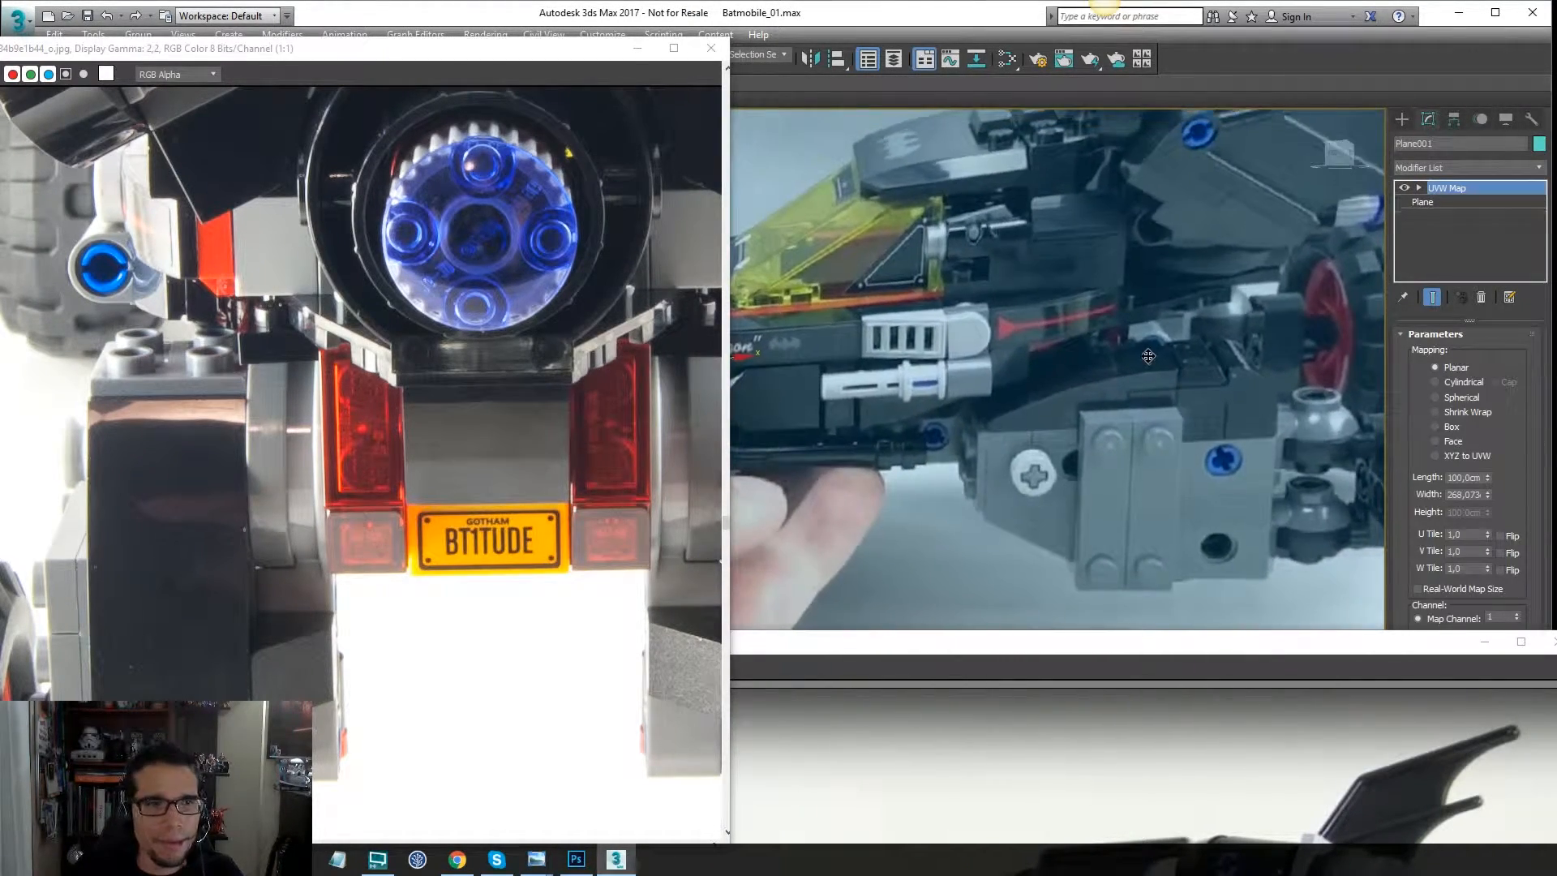
{"action": "scroll", "coordinate": [998, 367], "scroll_direction": "up", "scroll_amount": 4}
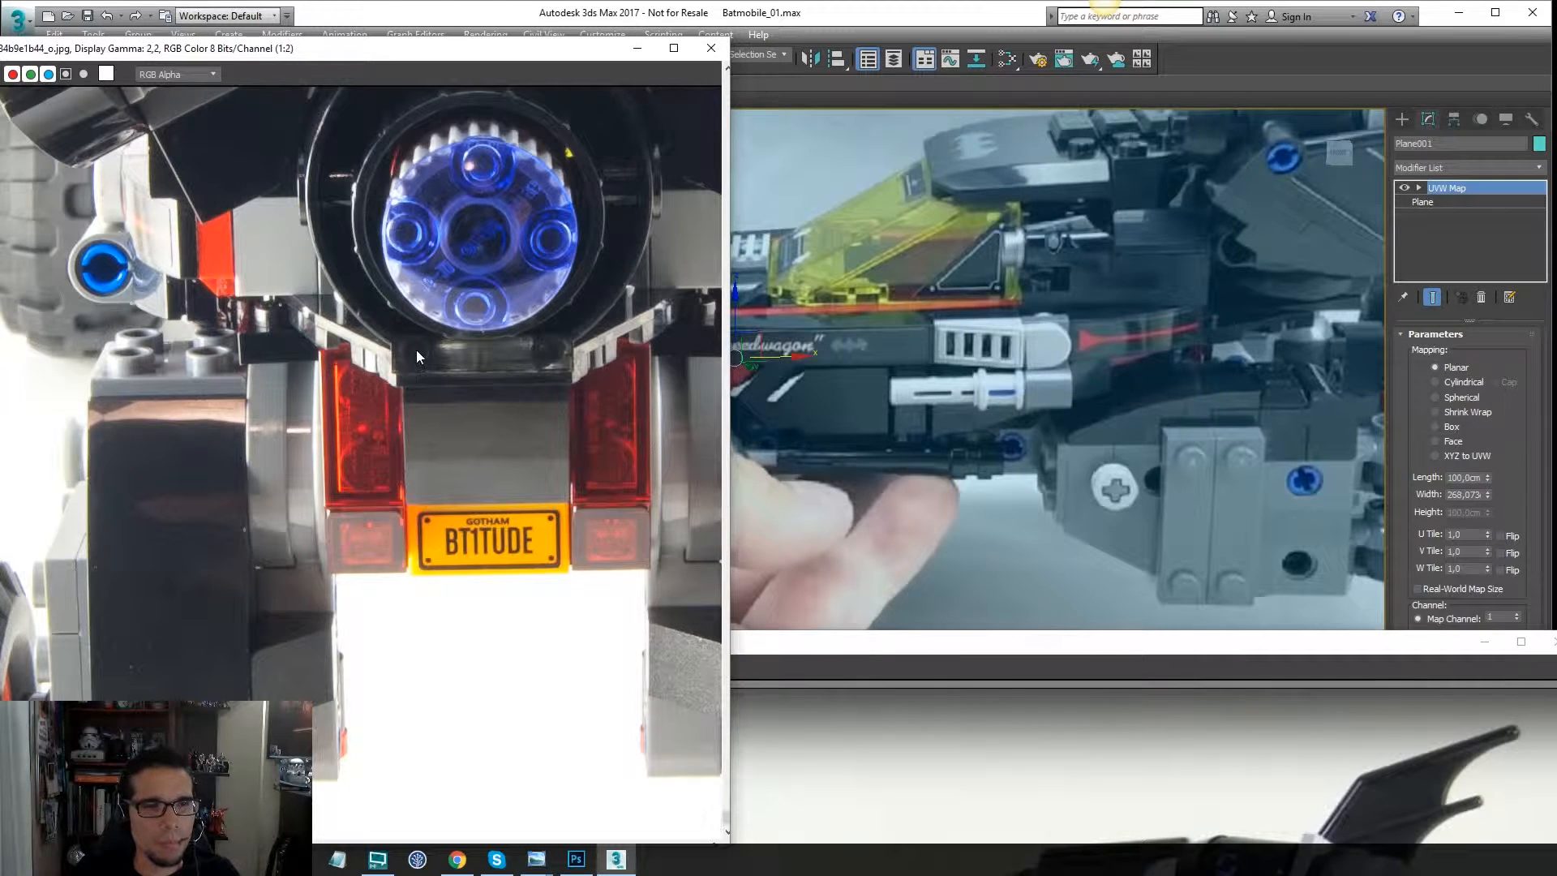
Circle the area around the tail lights and licence plate on the rear photo, and frame the whole side reference plane.
{"action": "scroll", "coordinate": [417, 356], "scroll_direction": "down", "scroll_amount": 3}
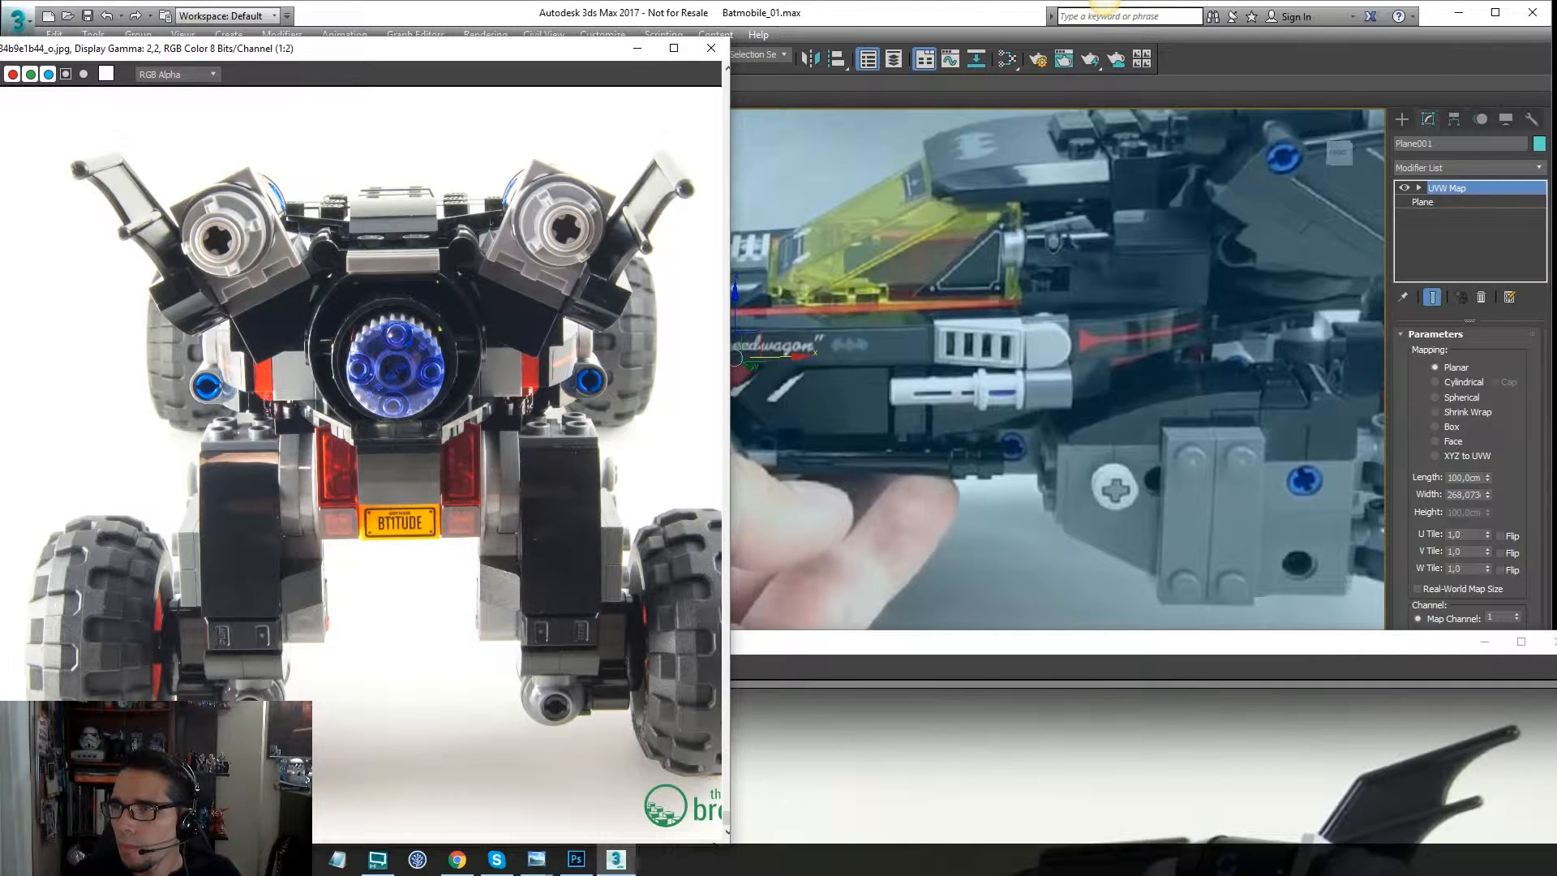
{"action": "left_click_drag", "start_coordinate": [541, 385], "coordinate": [379, 601]}
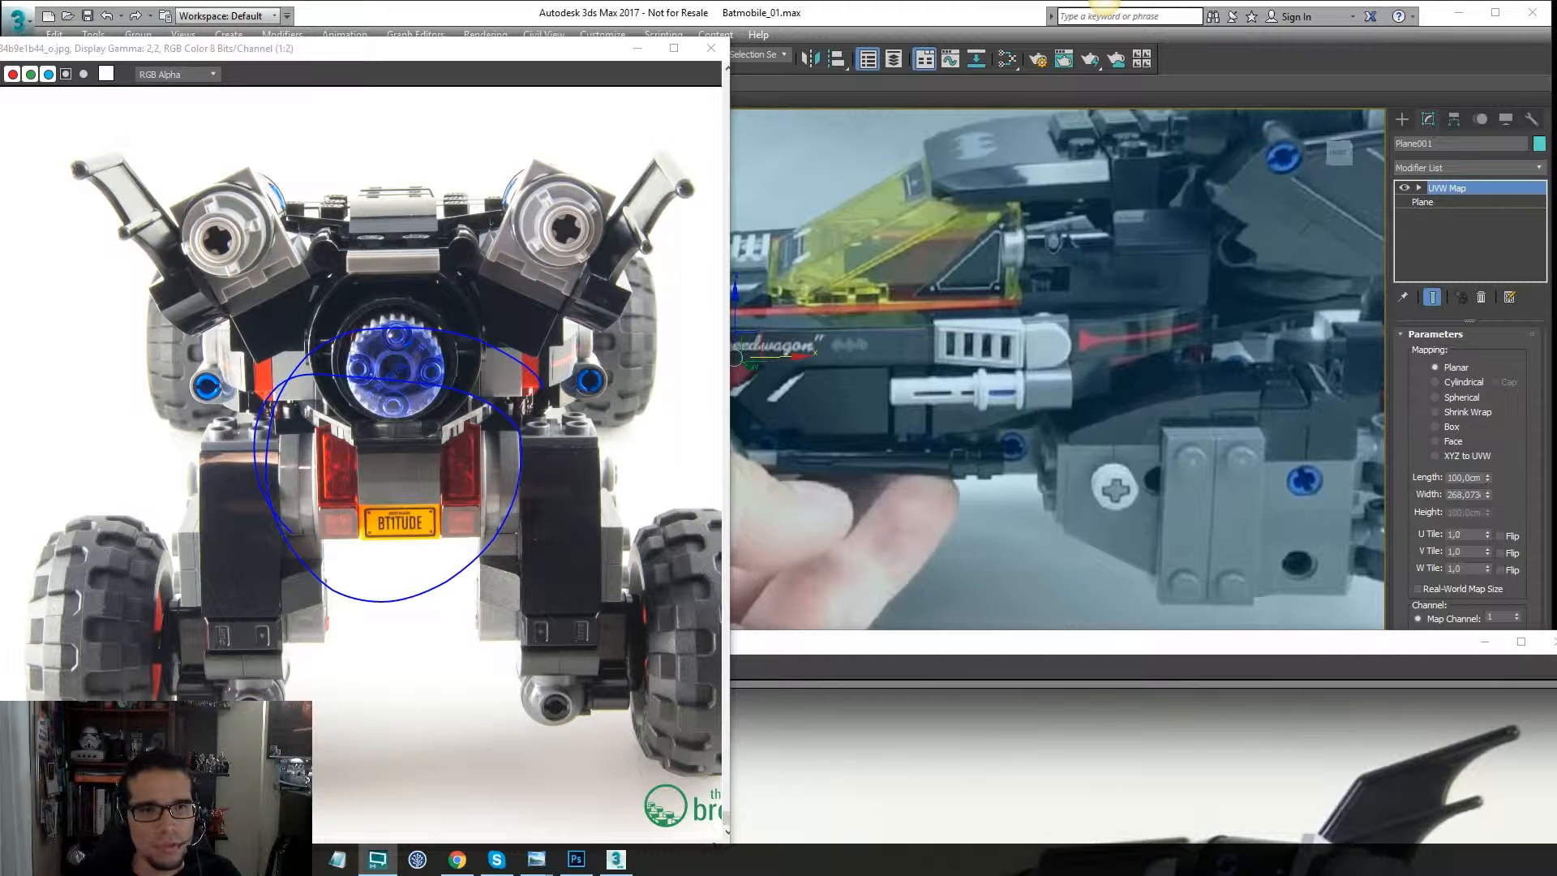
{"action": "key", "text": "z"}
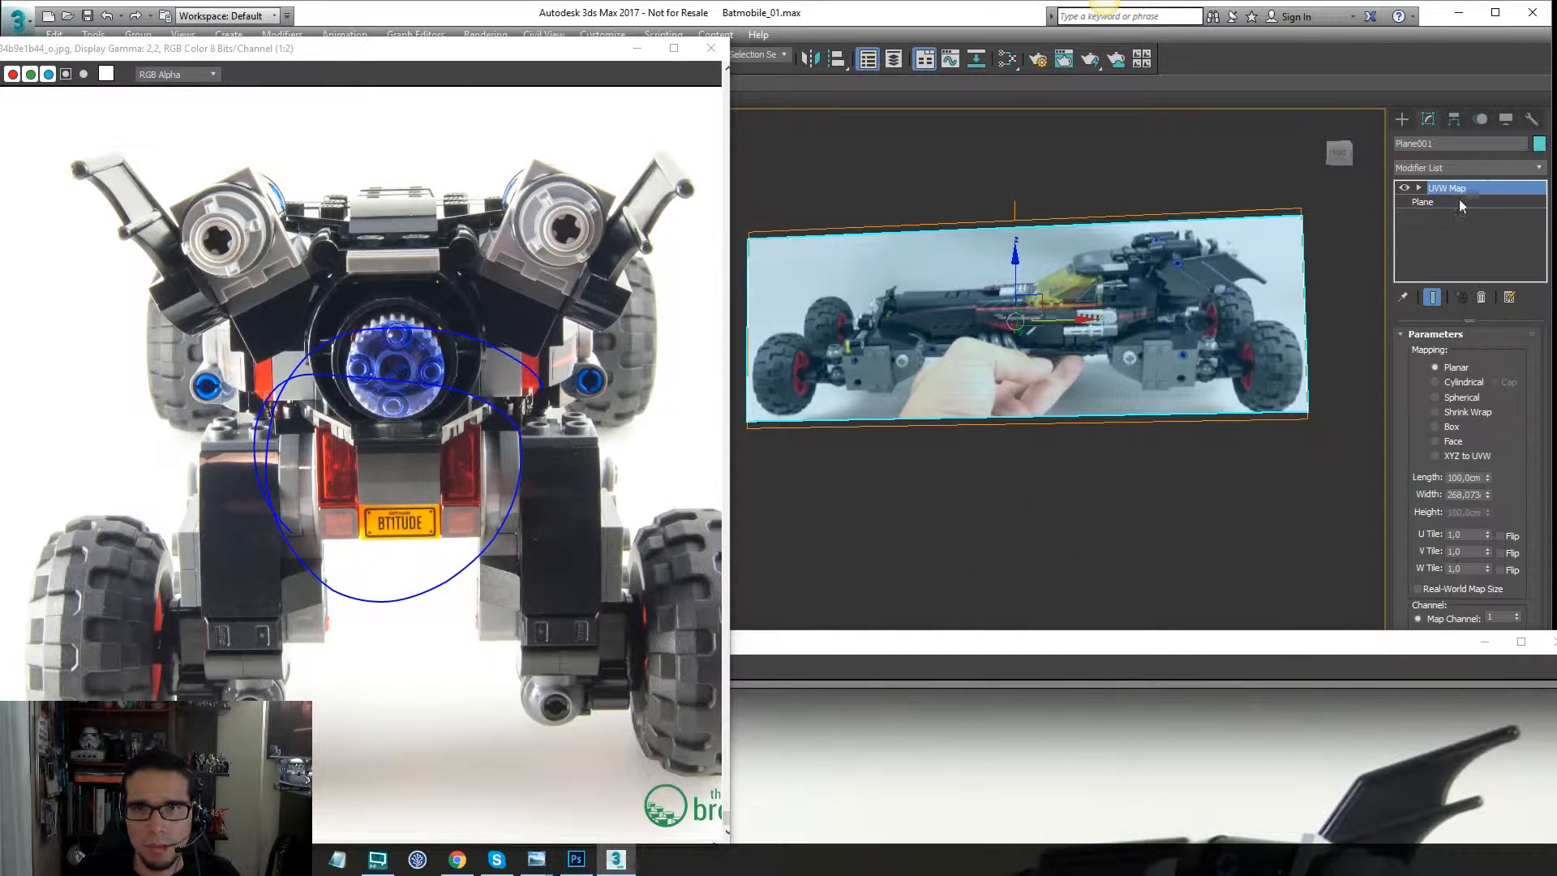
Shrink the truck_perspective3.png window and place it over the rear photo, showing the rear leg and licence plate area at 1:1.
{"action": "left_click_drag", "start_coordinate": [1375, 641], "coordinate": [721, 182]}
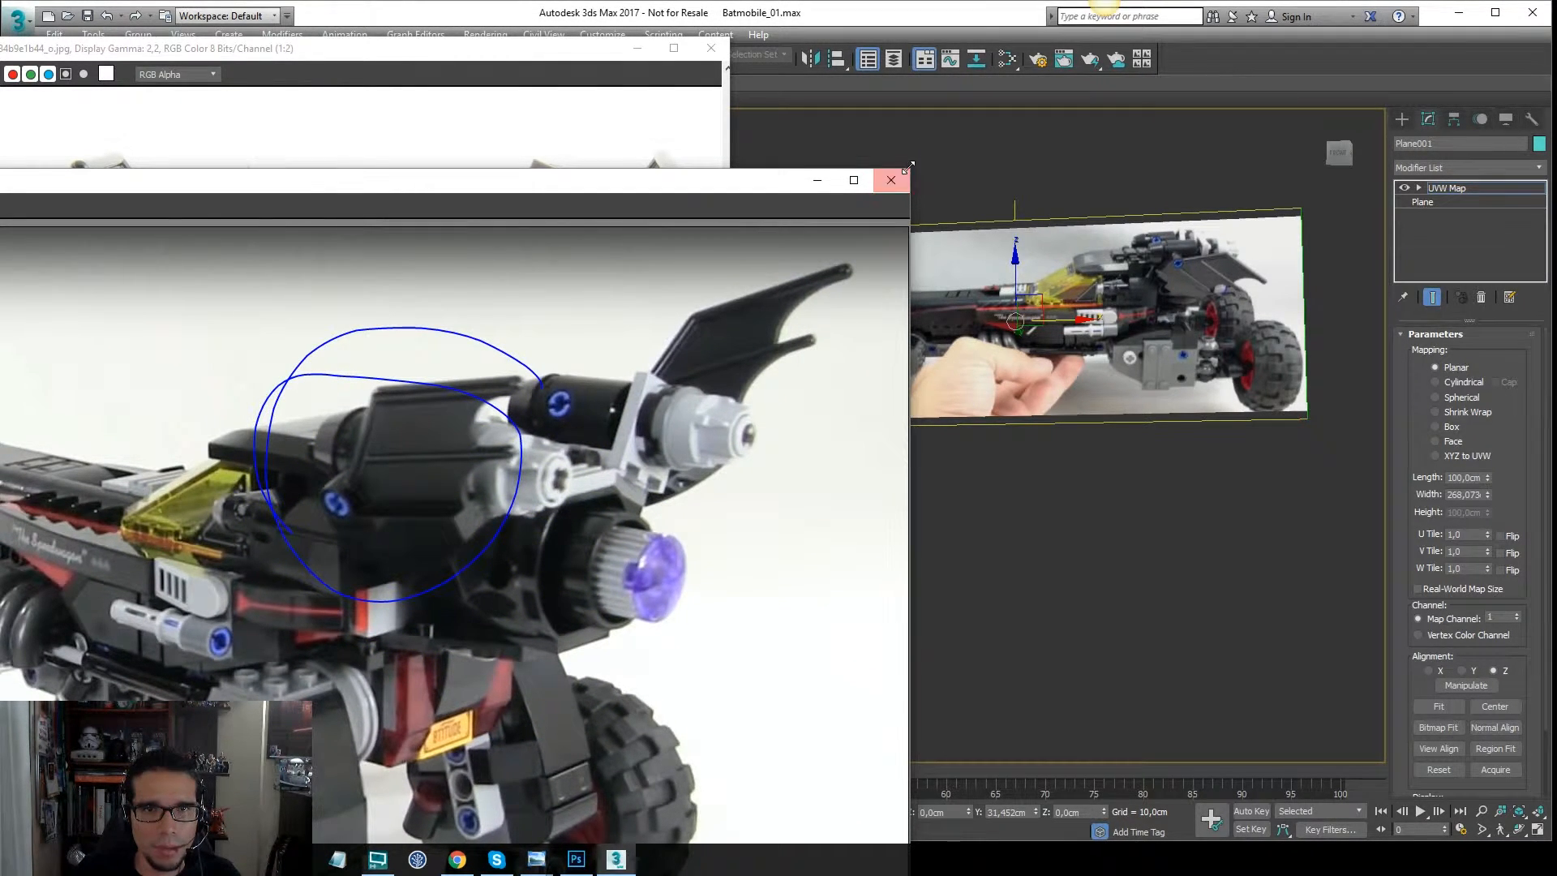
{"action": "left_click_drag", "start_coordinate": [909, 166], "coordinate": [580, 256]}
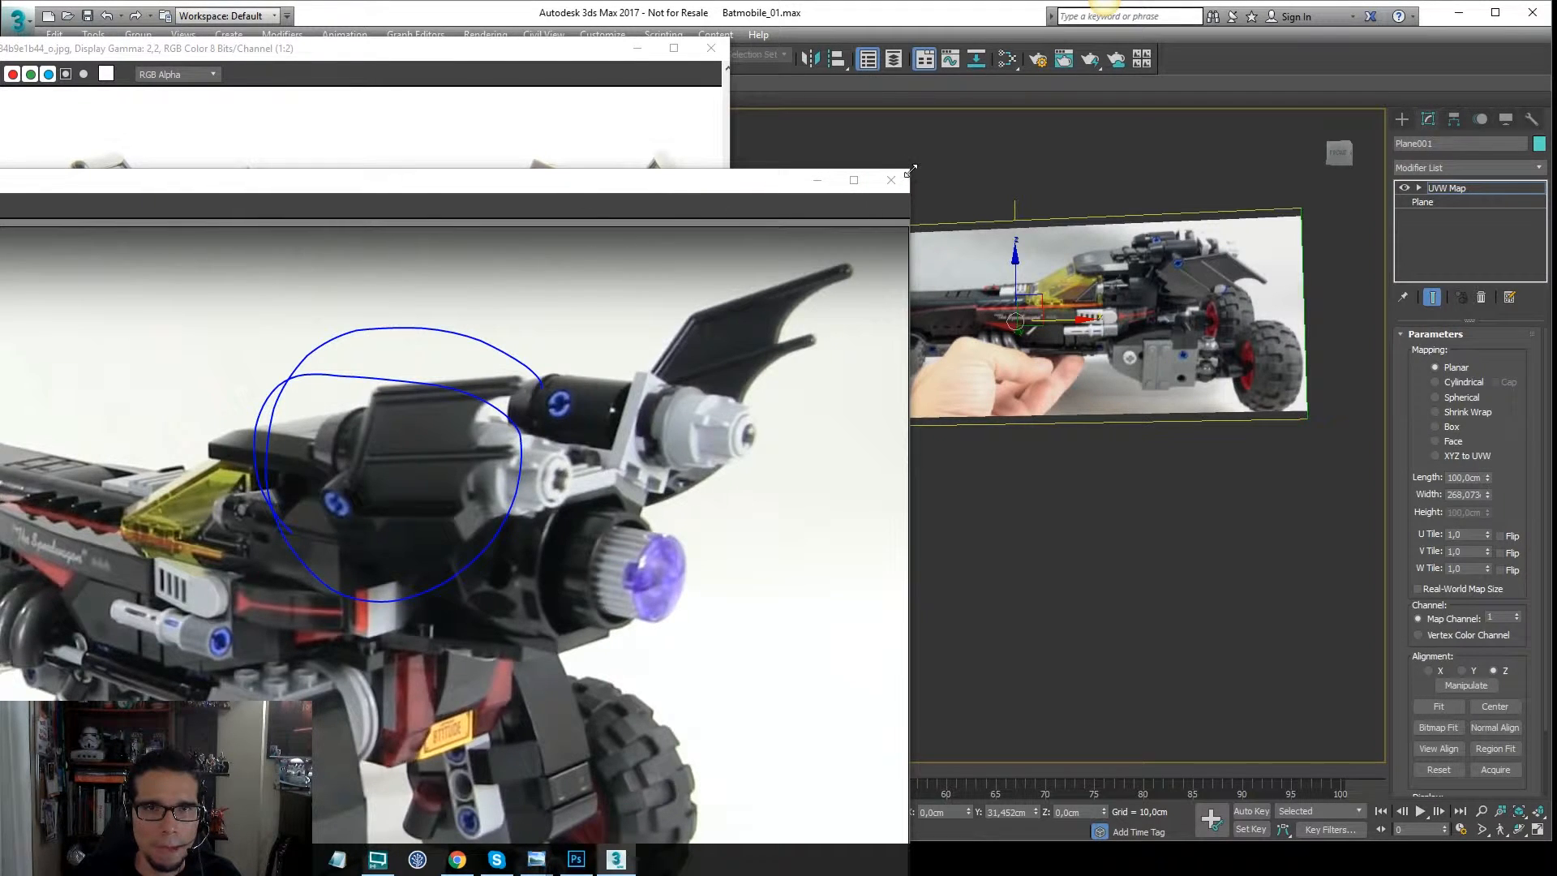
{"action": "left_click_drag", "start_coordinate": [910, 170], "coordinate": [620, 119]}
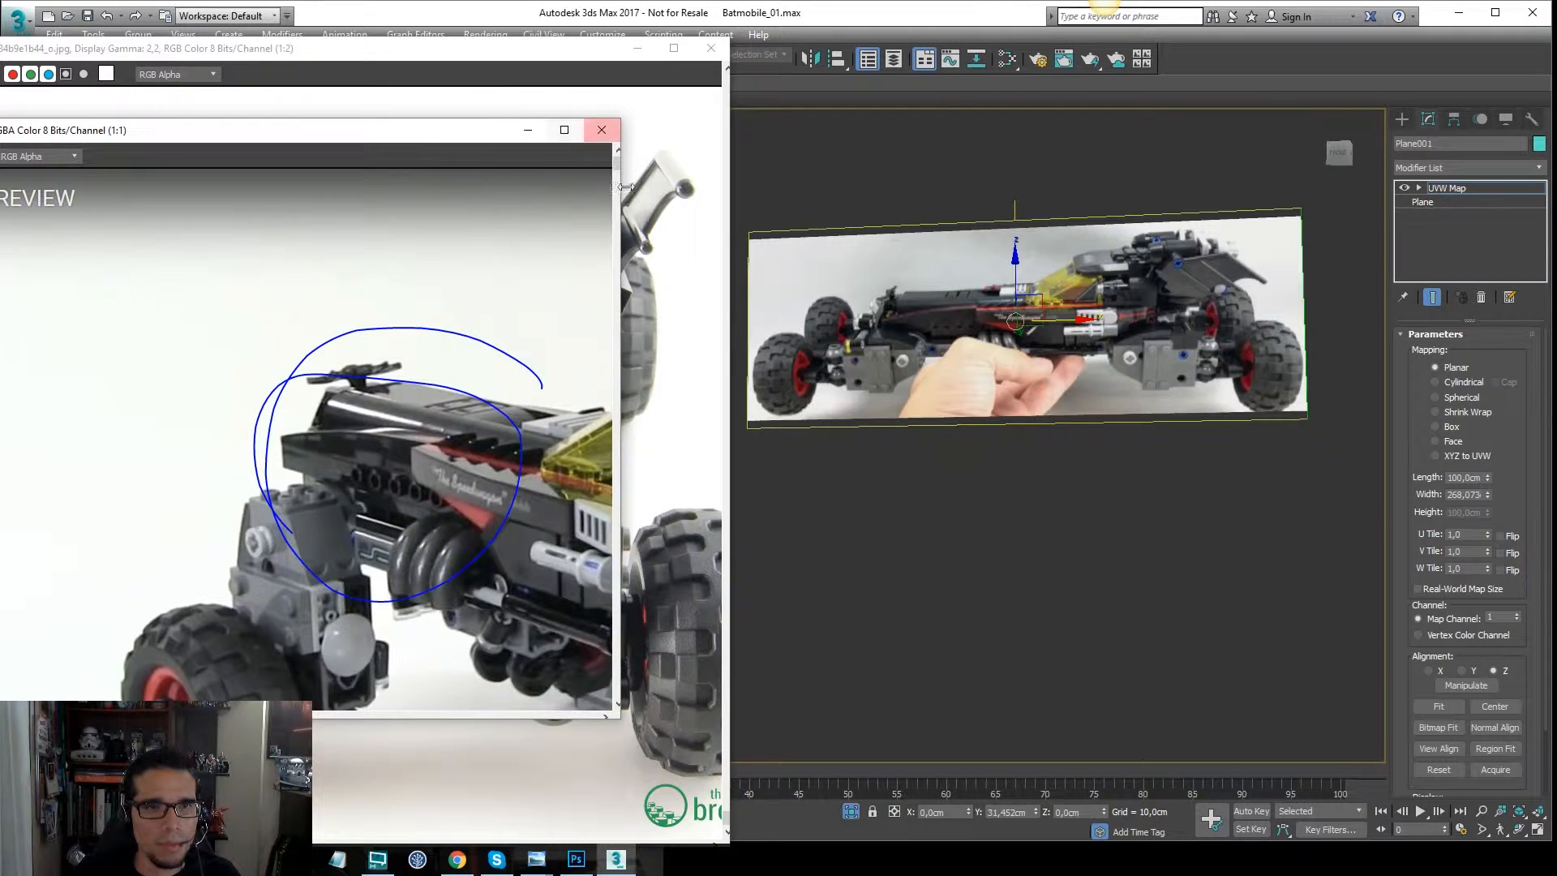
{"action": "left_click_drag", "start_coordinate": [620, 211], "coordinate": [375, 228]}
{"action": "left_click_drag", "start_coordinate": [175, 134], "coordinate": [499, 121]}
{"action": "scroll", "coordinate": [309, 264], "scroll_direction": "down", "scroll_amount": 1}
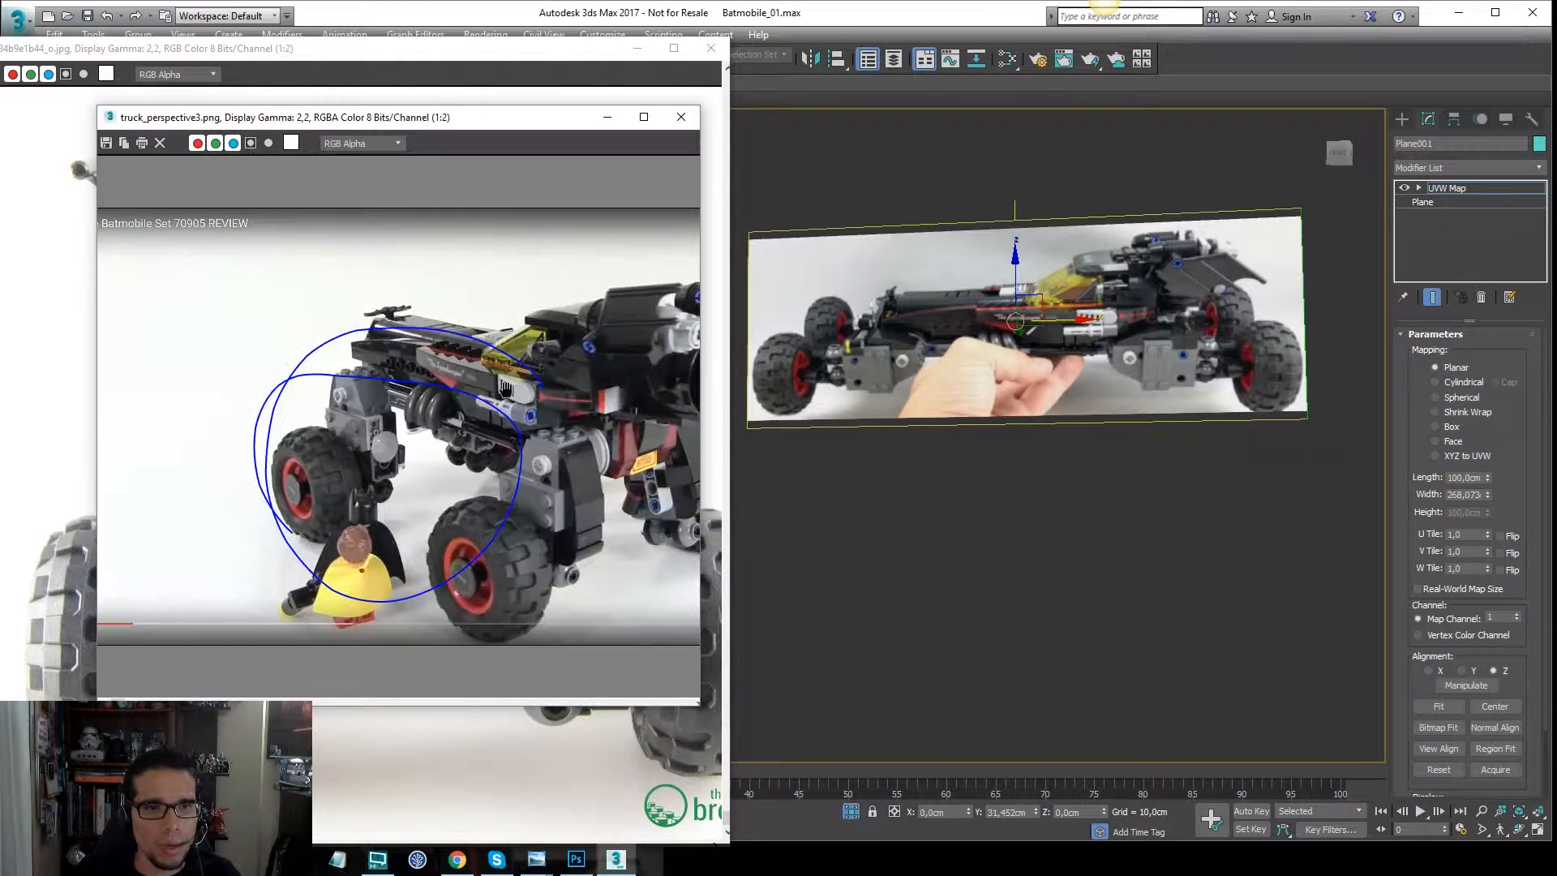
{"action": "middle_click_drag", "start_coordinate": [531, 401], "coordinate": [383, 488]}
{"action": "scroll", "coordinate": [385, 486], "scroll_direction": "up", "scroll_amount": 1}
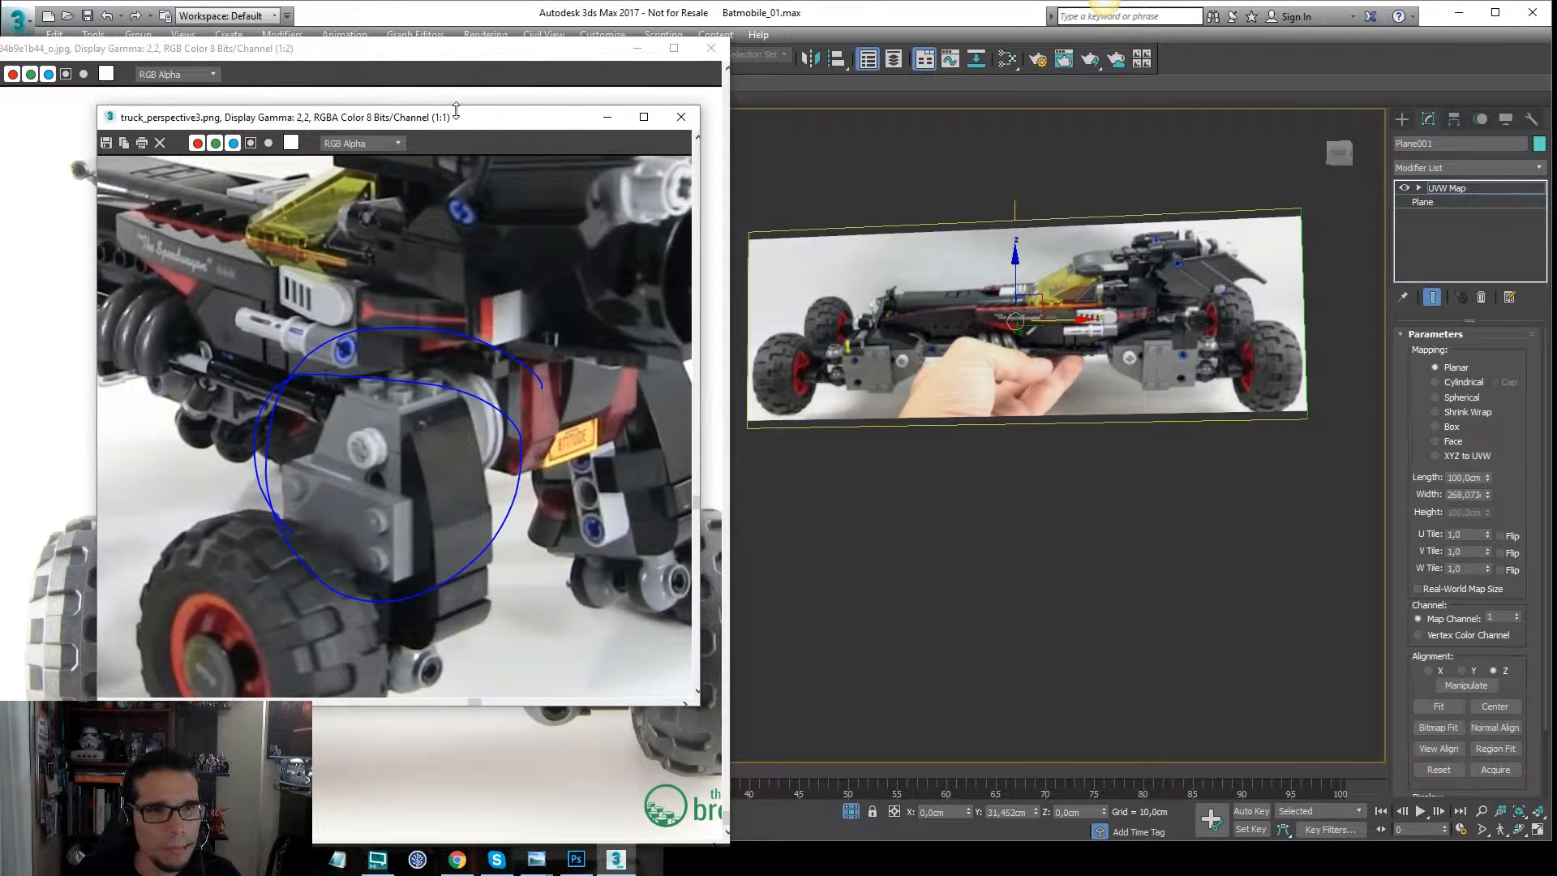
{"action": "left_click_drag", "start_coordinate": [457, 114], "coordinate": [315, 188]}
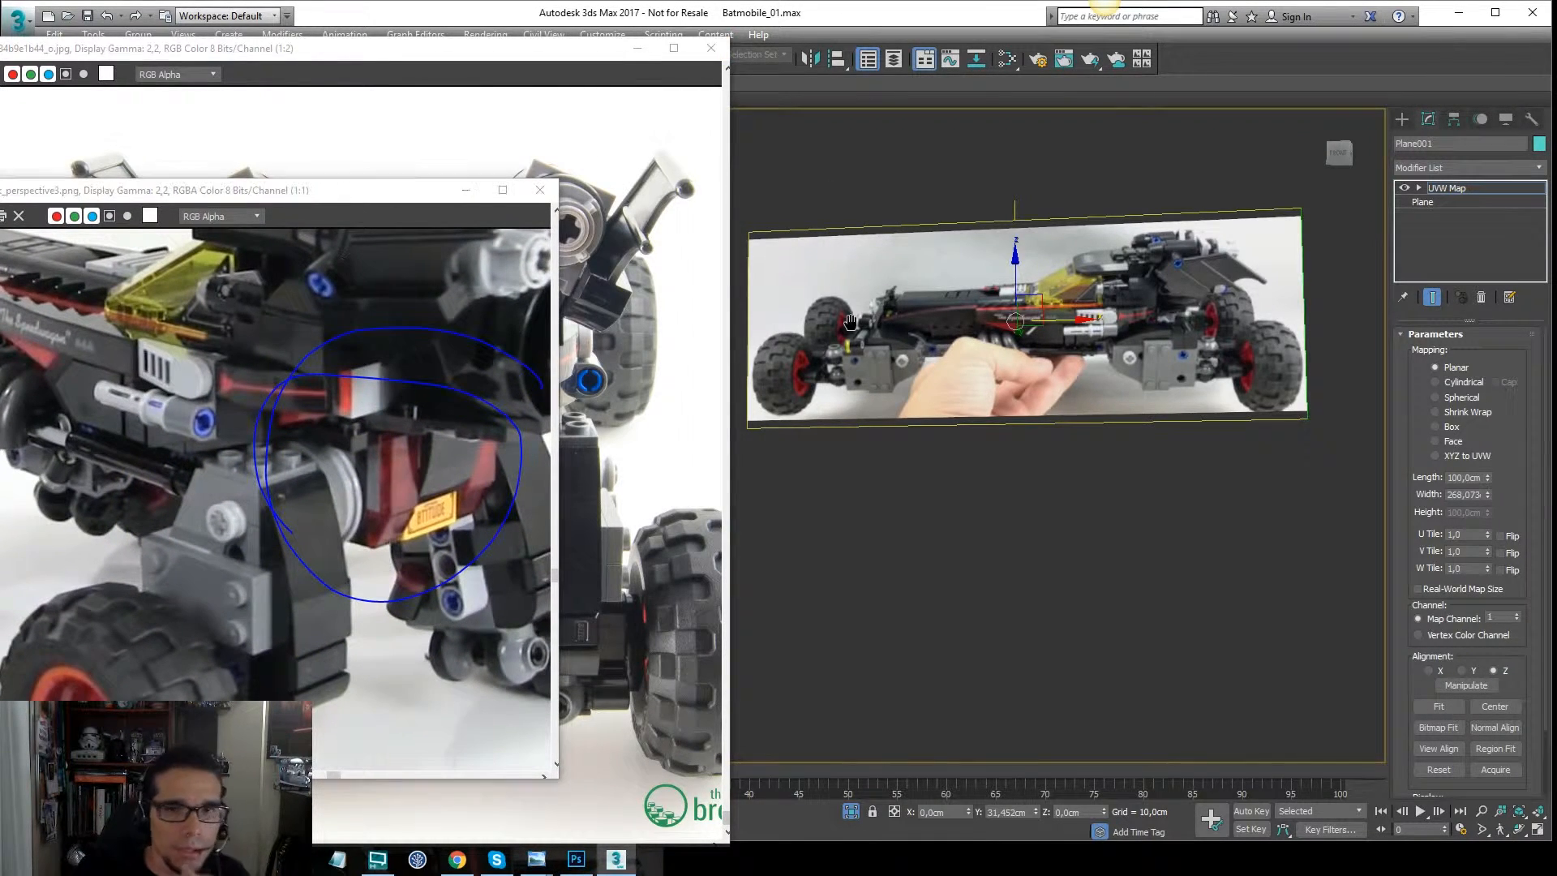
End the isolation of the side reference plane and select the long block along the lower side of the body.
{"action": "middle_click_drag", "start_coordinate": [850, 321], "coordinate": [996, 237]}
{"action": "left_click", "coordinate": [850, 811]}
{"action": "scroll", "coordinate": [926, 566], "scroll_direction": "up", "scroll_amount": 5}
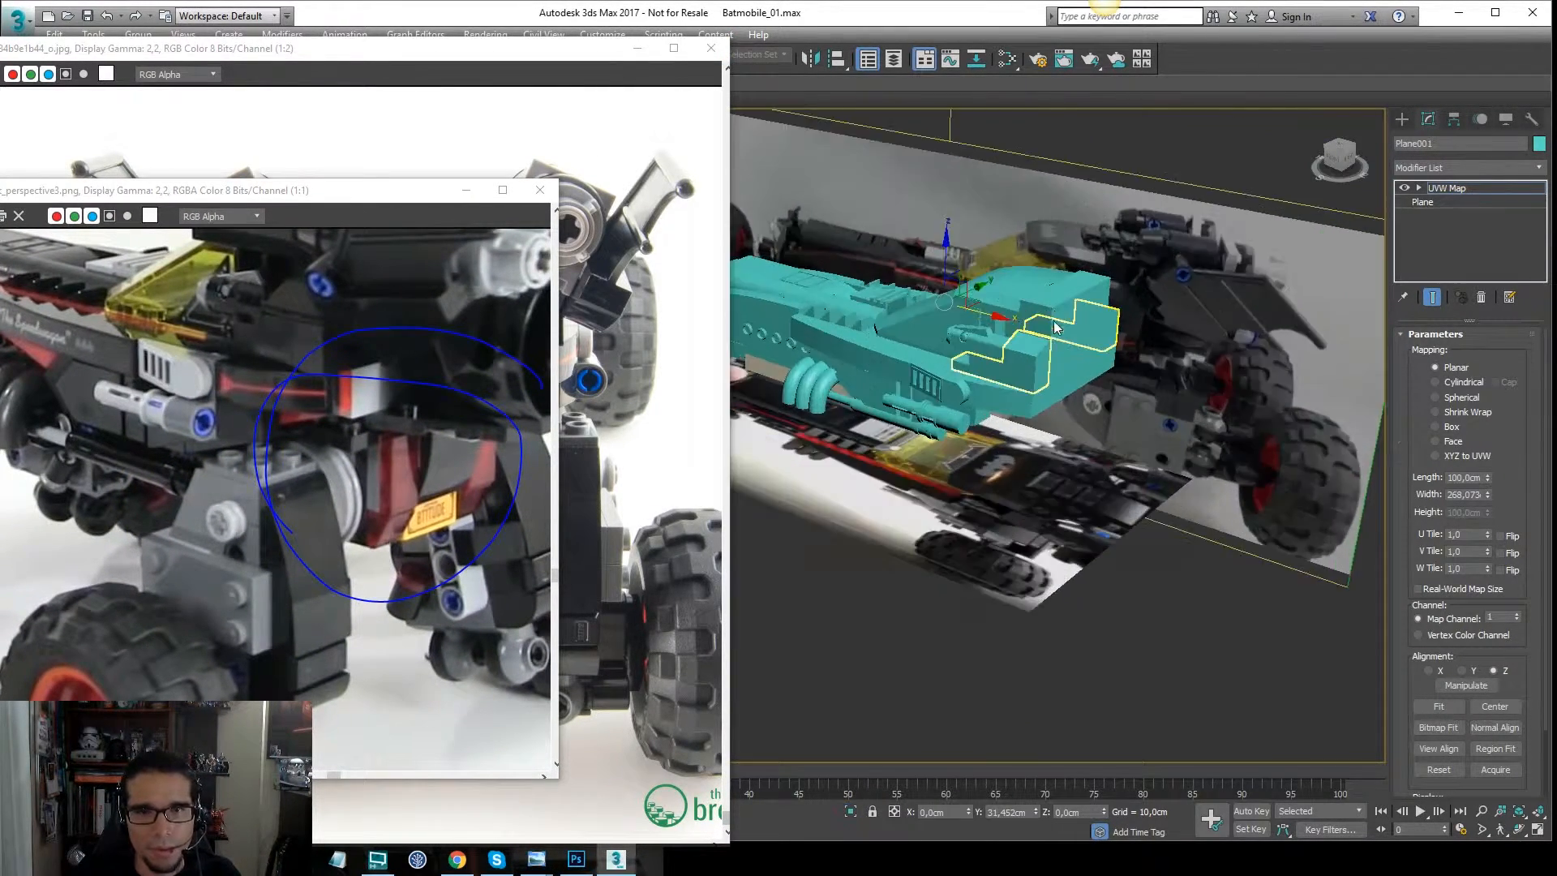
{"action": "middle_click_drag", "start_coordinate": [976, 447], "coordinate": [1225, 616], "text": "alt"}
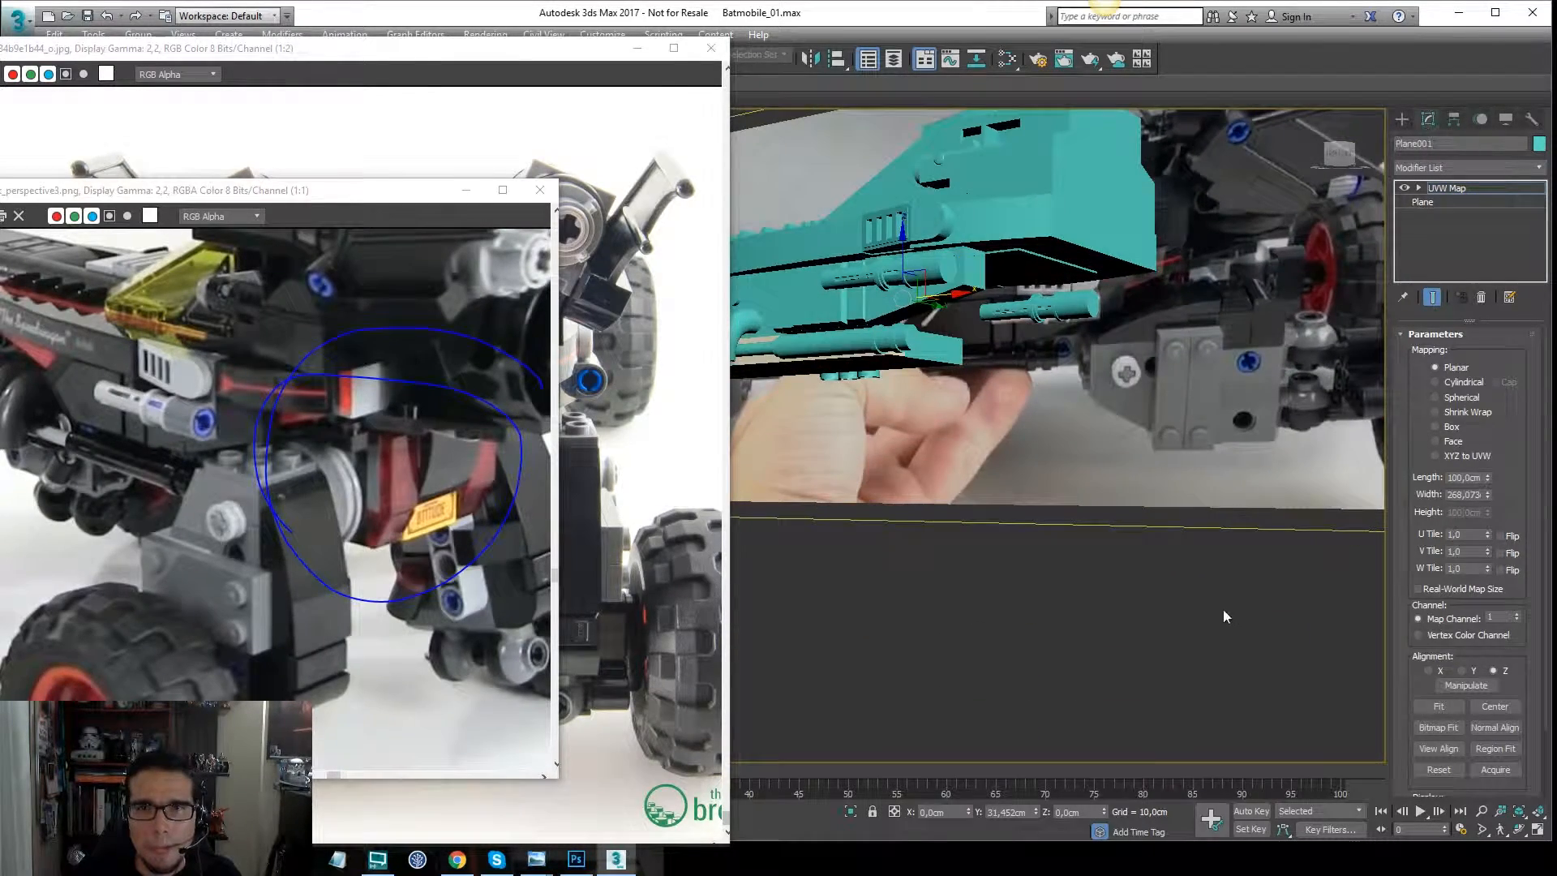
{"action": "middle_click_drag", "start_coordinate": [1125, 401], "coordinate": [1209, 377], "text": "alt"}
{"action": "left_click", "coordinate": [1459, 189]}
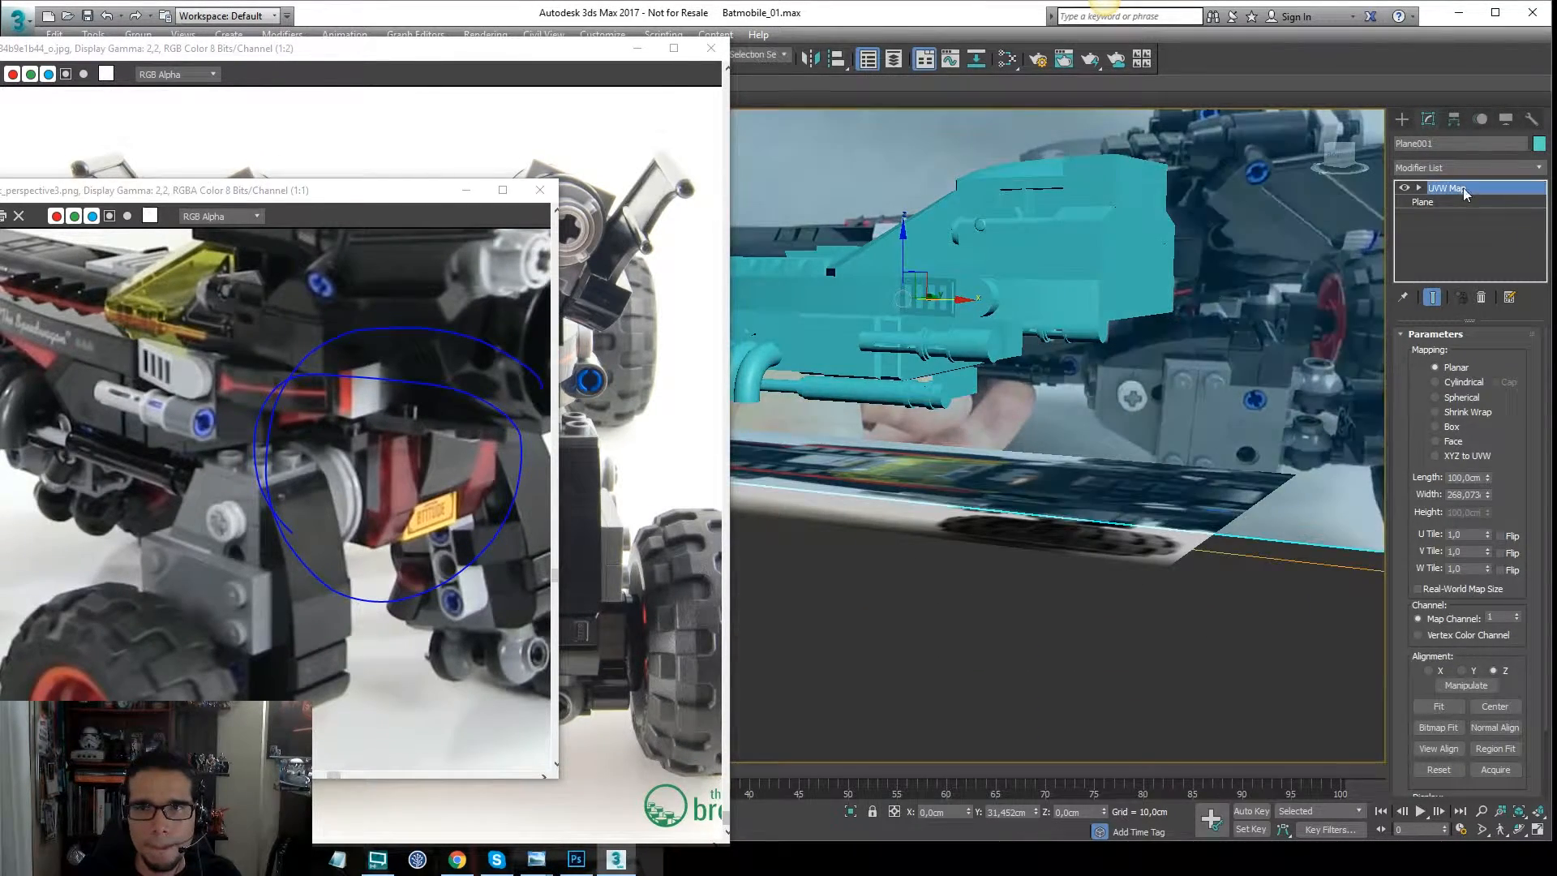
{"action": "left_click", "coordinate": [1071, 302]}
{"action": "scroll", "coordinate": [1058, 328], "scroll_direction": "up", "scroll_amount": 3}
{"action": "middle_click_drag", "start_coordinate": [1062, 314], "coordinate": [1140, 325], "text": "alt"}
{"action": "left_click", "coordinate": [950, 351]}
{"action": "middle_click_drag", "start_coordinate": [1140, 325], "coordinate": [1016, 378], "text": "alt"}
Create a box about 23 cm long and 32.5 cm wide over the rear of the body in the top view, and display it shaded.
{"action": "key", "text": "t"}
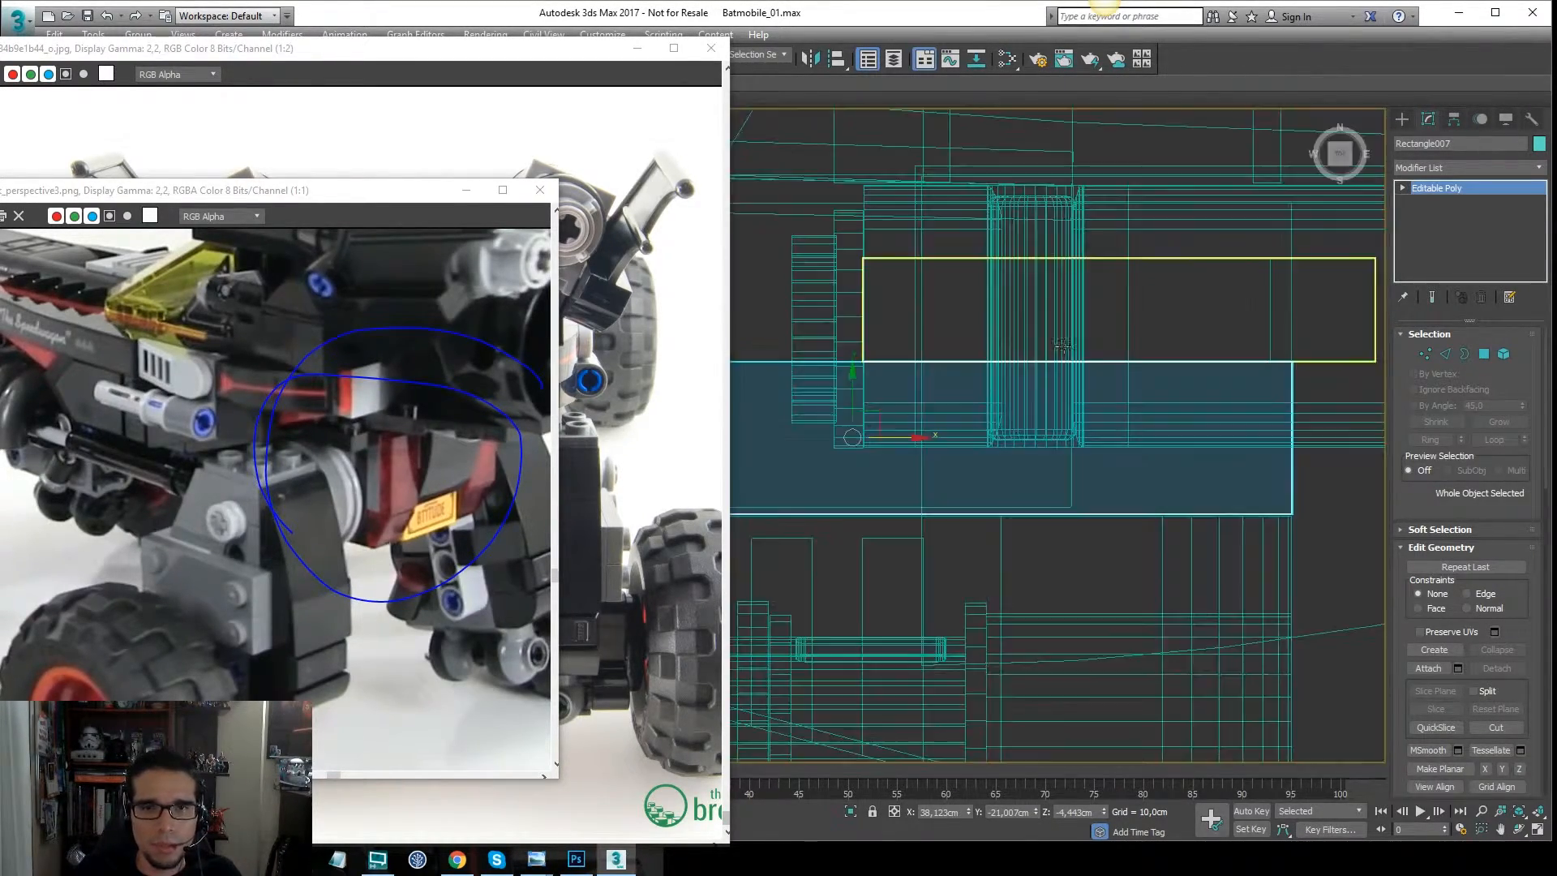
{"action": "scroll", "coordinate": [1172, 349], "scroll_direction": "down", "scroll_amount": 5}
{"action": "middle_click_drag", "start_coordinate": [1201, 345], "coordinate": [1040, 415]}
{"action": "left_click", "coordinate": [1402, 121]}
{"action": "left_click", "coordinate": [1434, 217]}
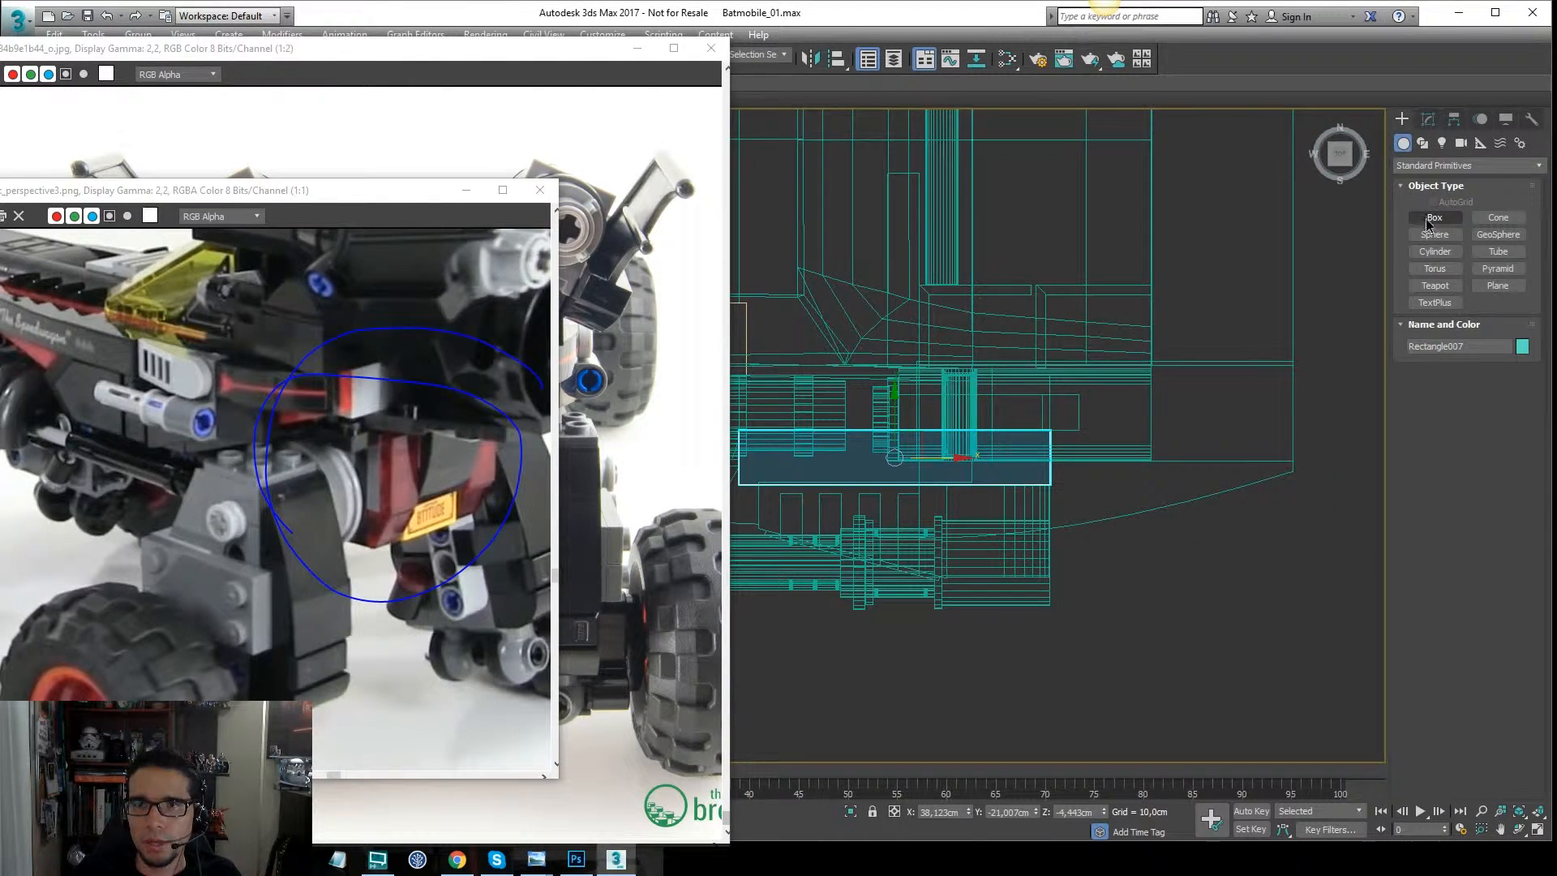
{"action": "middle_click_drag", "start_coordinate": [1151, 280], "coordinate": [1153, 370]}
{"action": "scroll", "coordinate": [1153, 370], "scroll_direction": "down", "scroll_amount": 4}
{"action": "left_click_drag", "start_coordinate": [1072, 311], "coordinate": [1196, 399]}
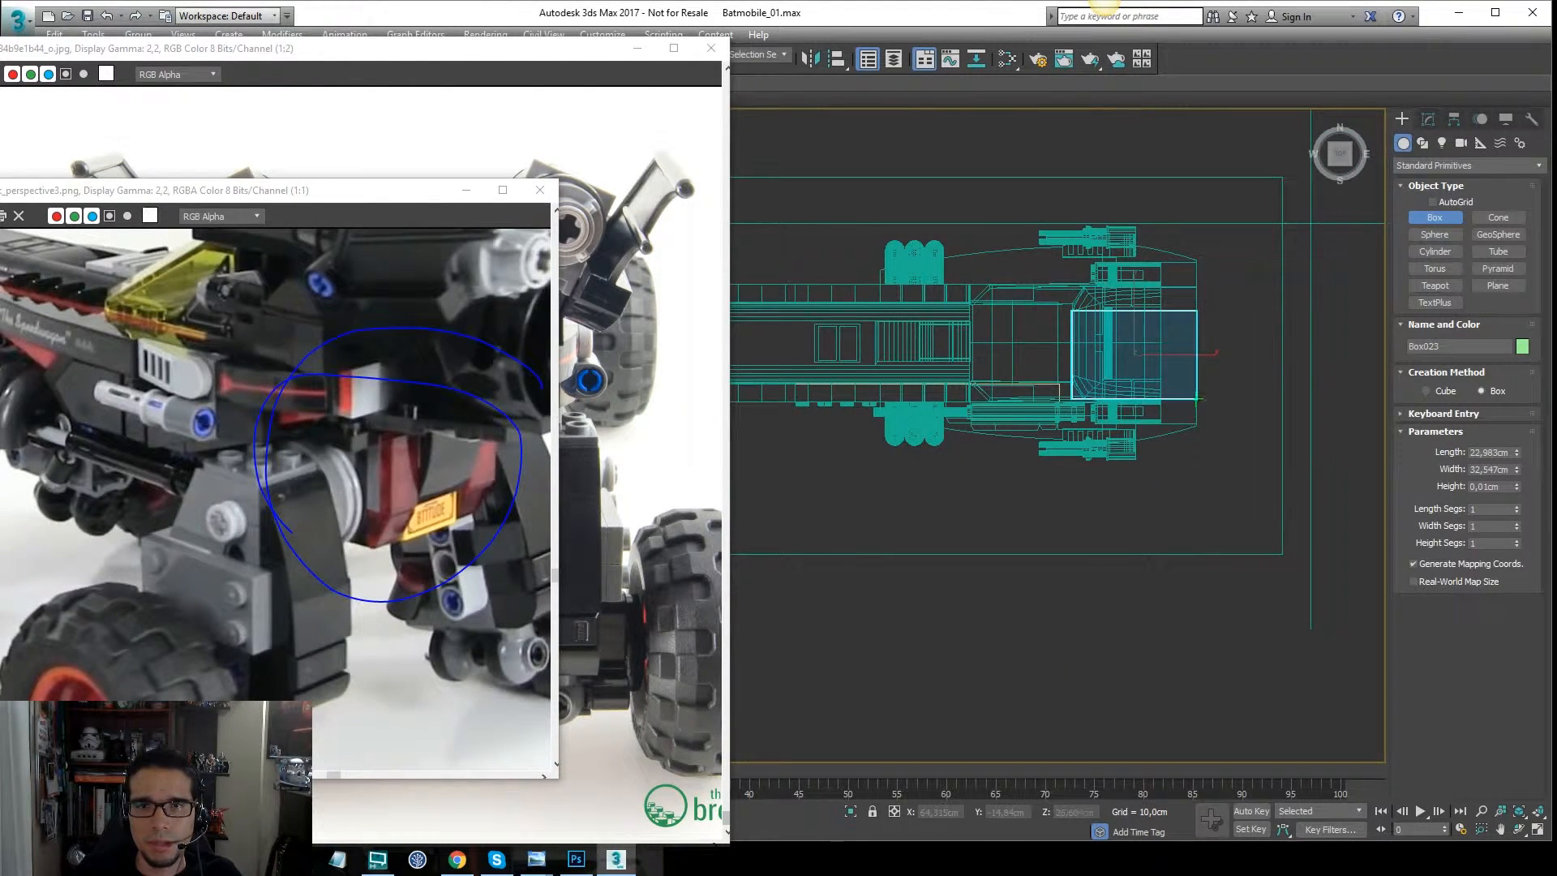
{"action": "key", "text": "F3"}
{"action": "key", "text": "w"}
{"action": "middle_click_drag", "start_coordinate": [1248, 312], "coordinate": [1223, 277], "text": "alt"}
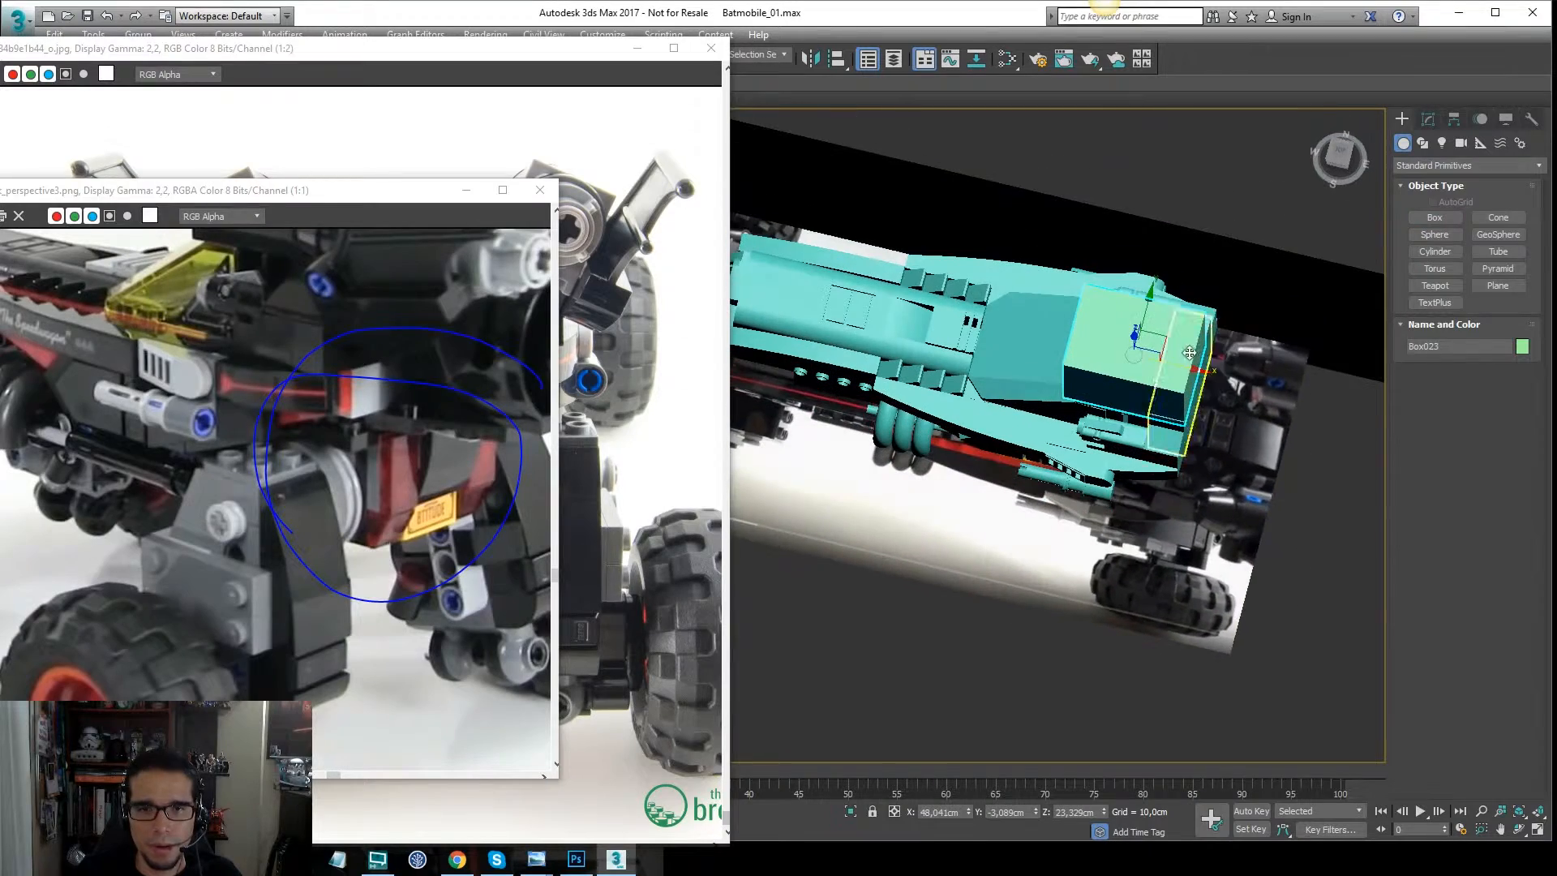
Lower the new box in the front view so it sits just beneath the rear of the body.
{"action": "middle_click_drag", "start_coordinate": [1131, 487], "coordinate": [1172, 412], "text": "alt"}
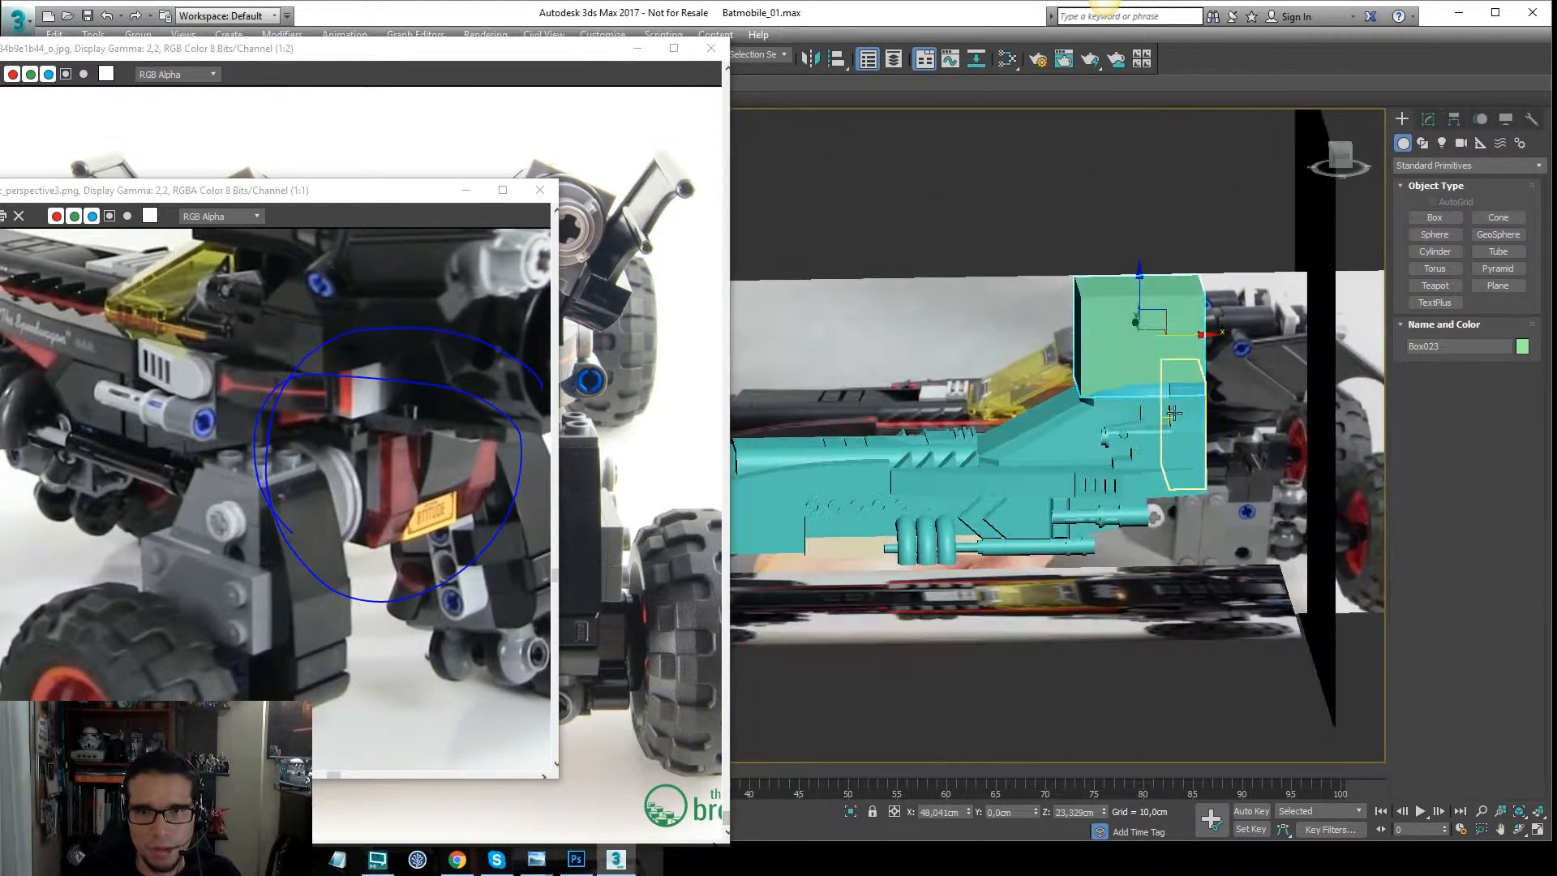
{"action": "key", "text": "l"}
{"action": "key", "text": "f"}
{"action": "scroll", "coordinate": [1064, 321], "scroll_direction": "down", "scroll_amount": 3}
{"action": "middle_click_drag", "start_coordinate": [1098, 199], "coordinate": [1069, 260]}
{"action": "scroll", "coordinate": [1070, 255], "scroll_direction": "up", "scroll_amount": 2}
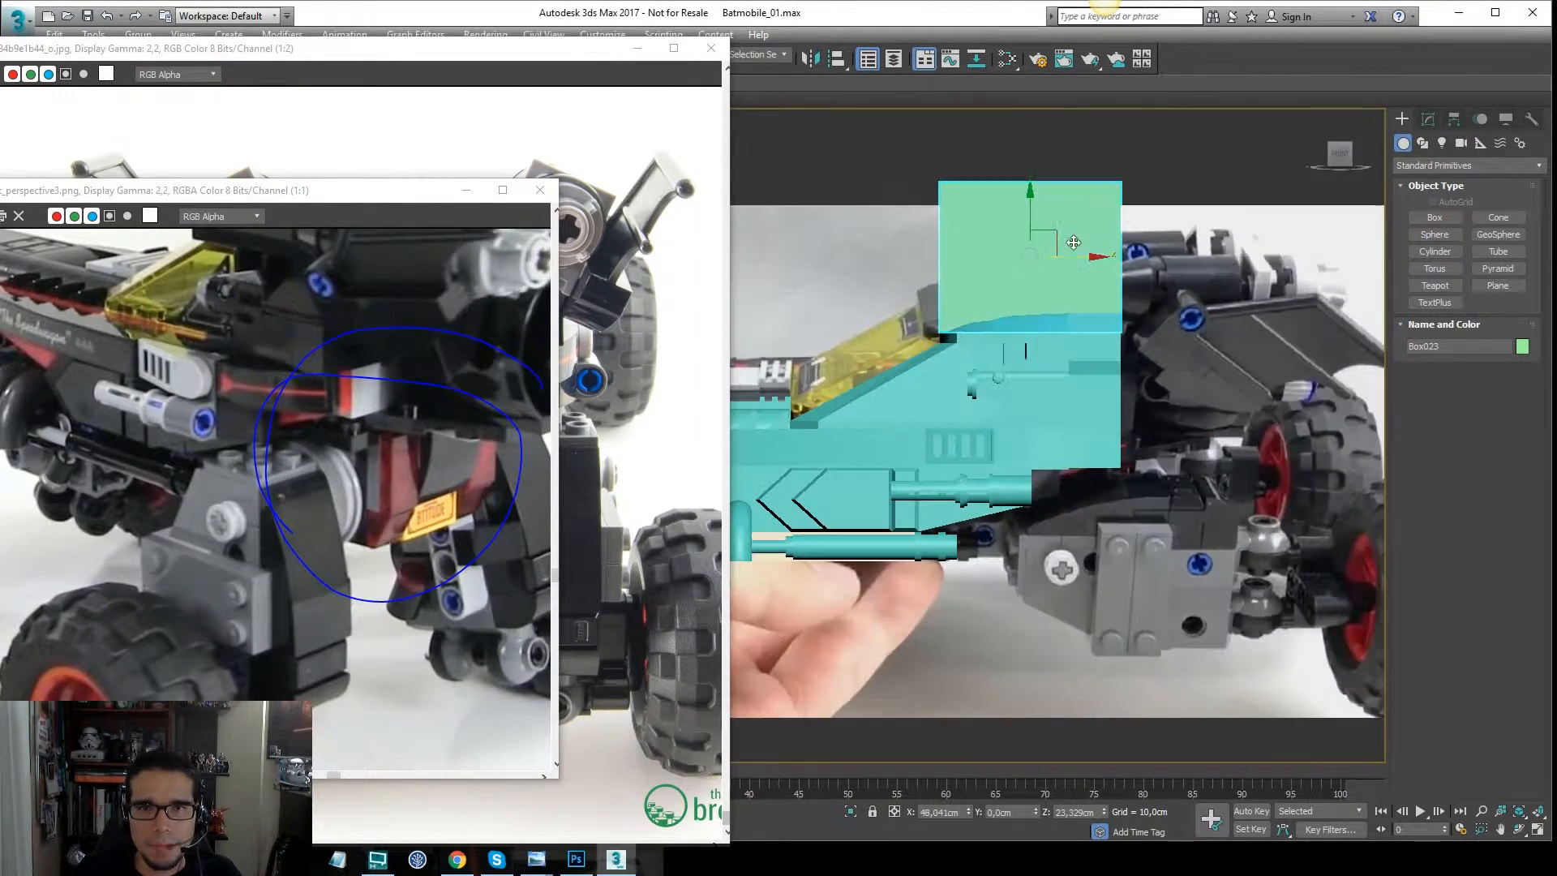
{"action": "left_click_drag", "start_coordinate": [1033, 205], "coordinate": [1016, 495]}
{"action": "key", "text": "F3"}
{"action": "scroll", "coordinate": [1111, 486], "scroll_direction": "up", "scroll_amount": 5}
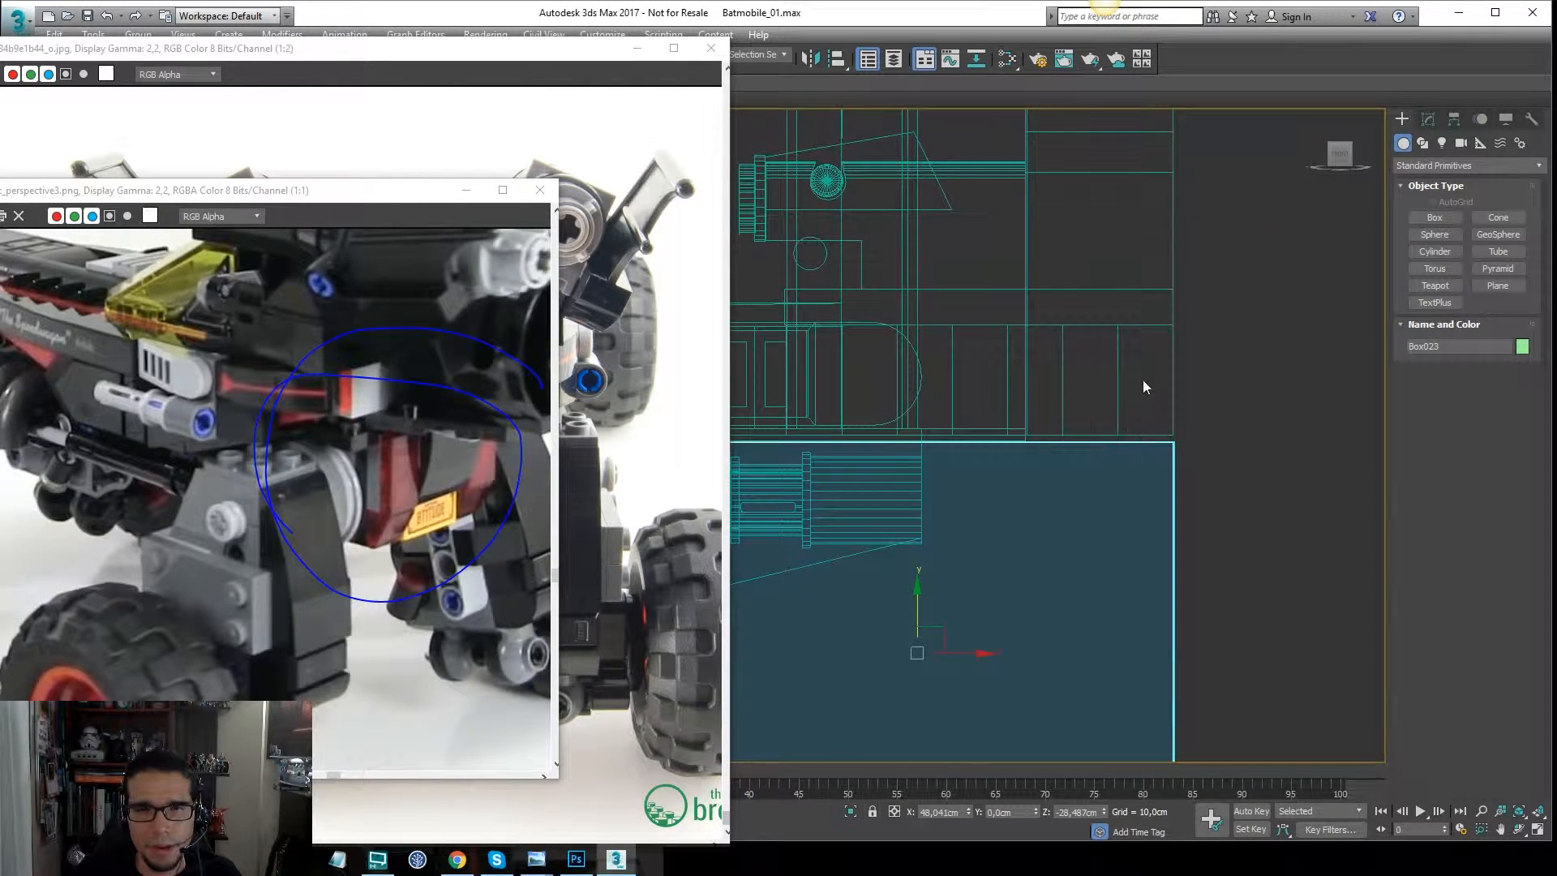
Close the close-up side photo of the leg joint and the Truck_side_v2.png reference window.
{"action": "left_click_drag", "start_coordinate": [594, 57], "coordinate": [532, 175]}
{"action": "left_click", "coordinate": [477, 89]}
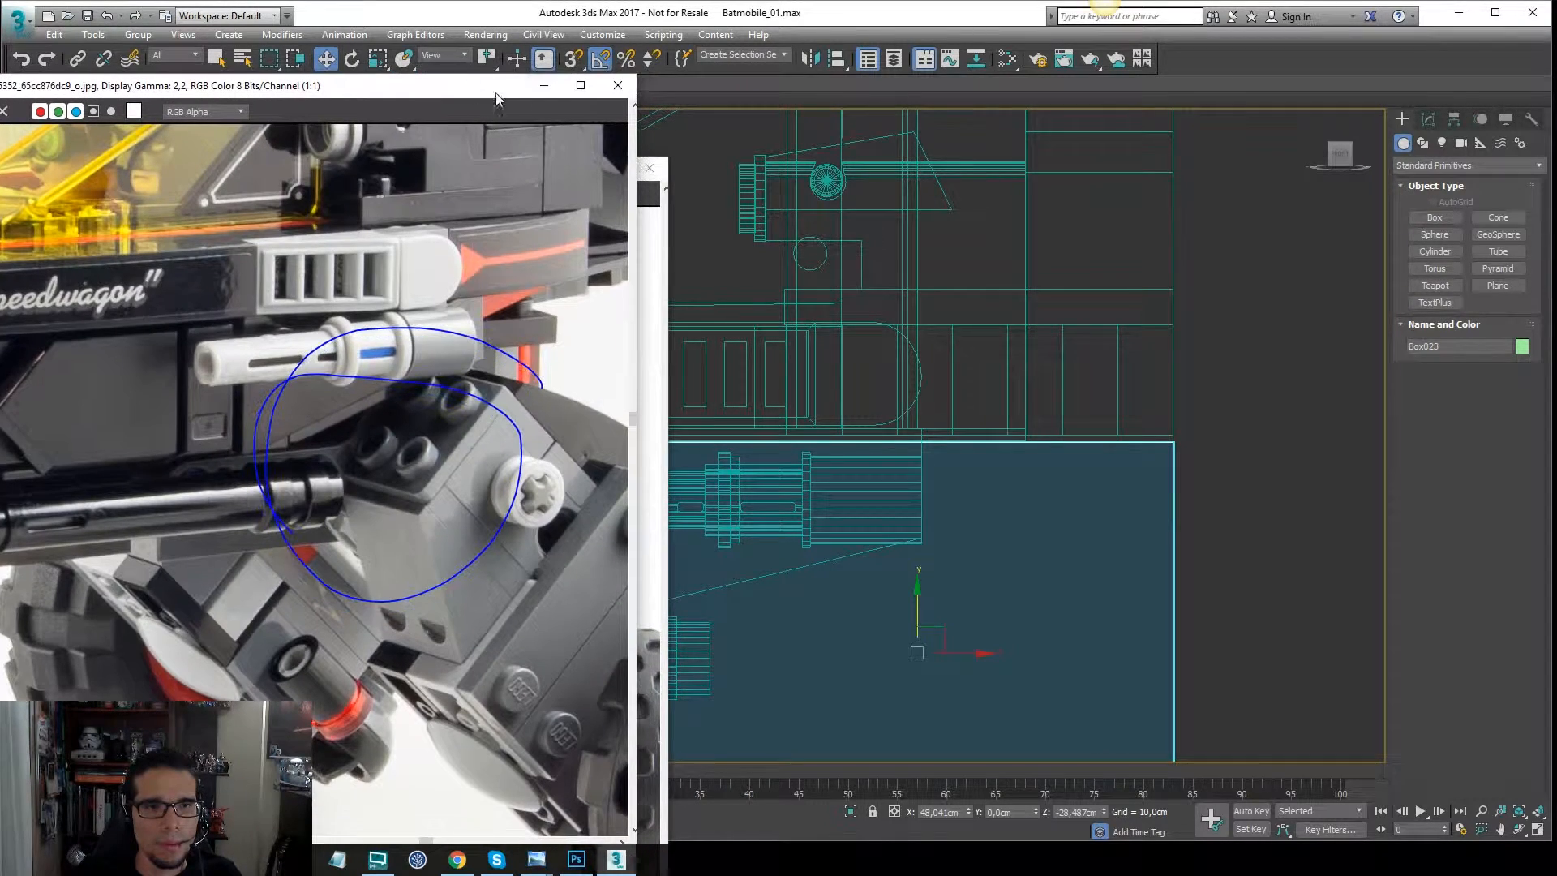
{"action": "left_click", "coordinate": [624, 75]}
{"action": "left_click_drag", "start_coordinate": [476, 192], "coordinate": [480, 344]}
{"action": "left_click", "coordinate": [438, 194]}
{"action": "left_click_drag", "start_coordinate": [429, 195], "coordinate": [383, 250]}
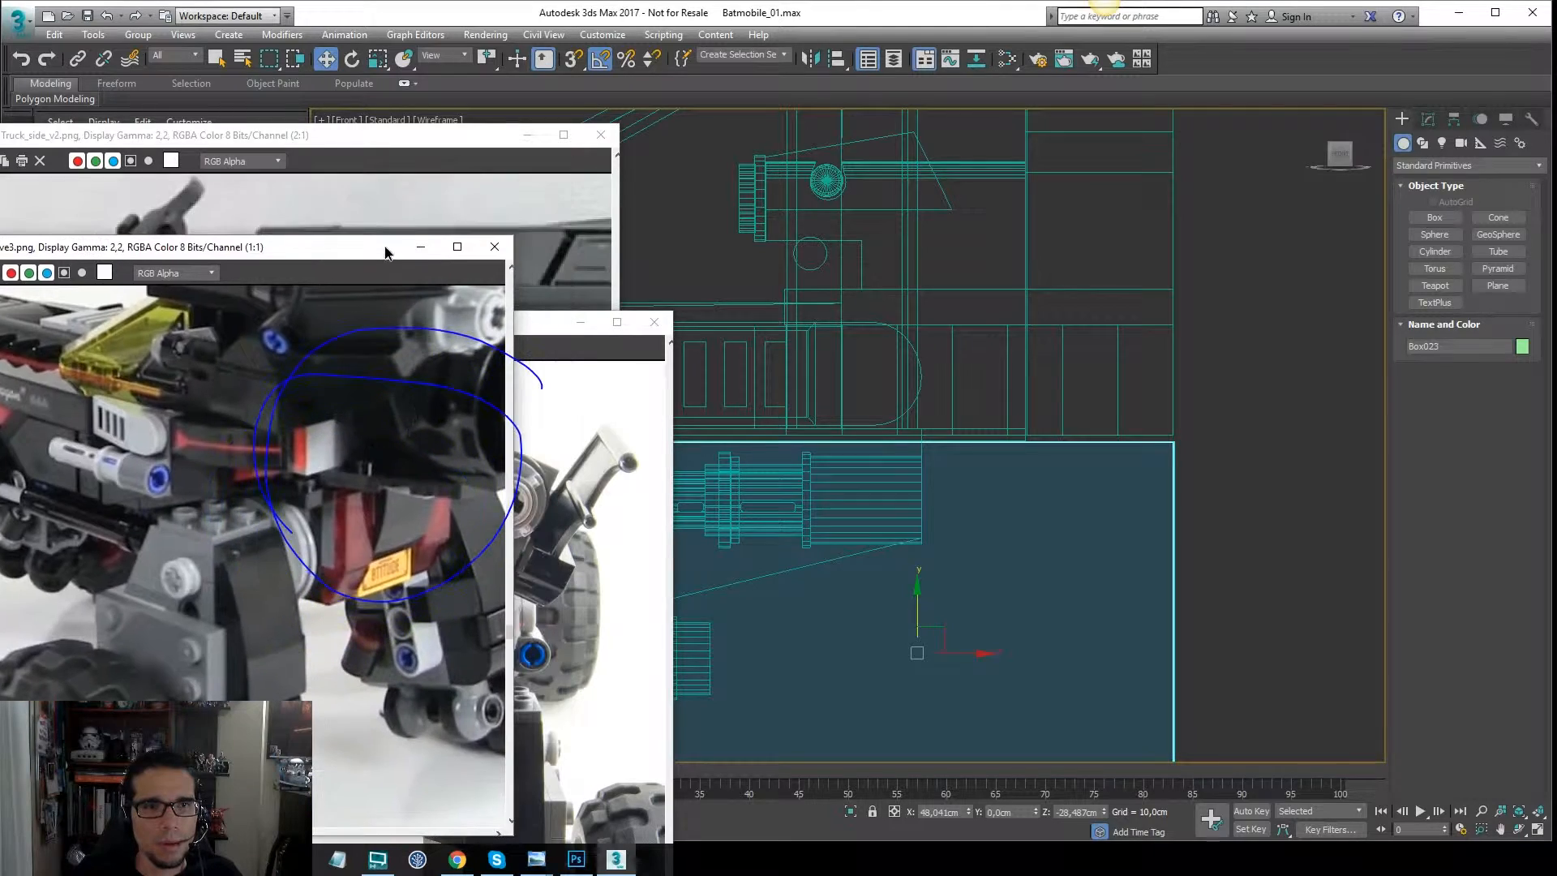
{"action": "left_click", "coordinate": [428, 146]}
{"action": "left_click", "coordinate": [601, 138]}
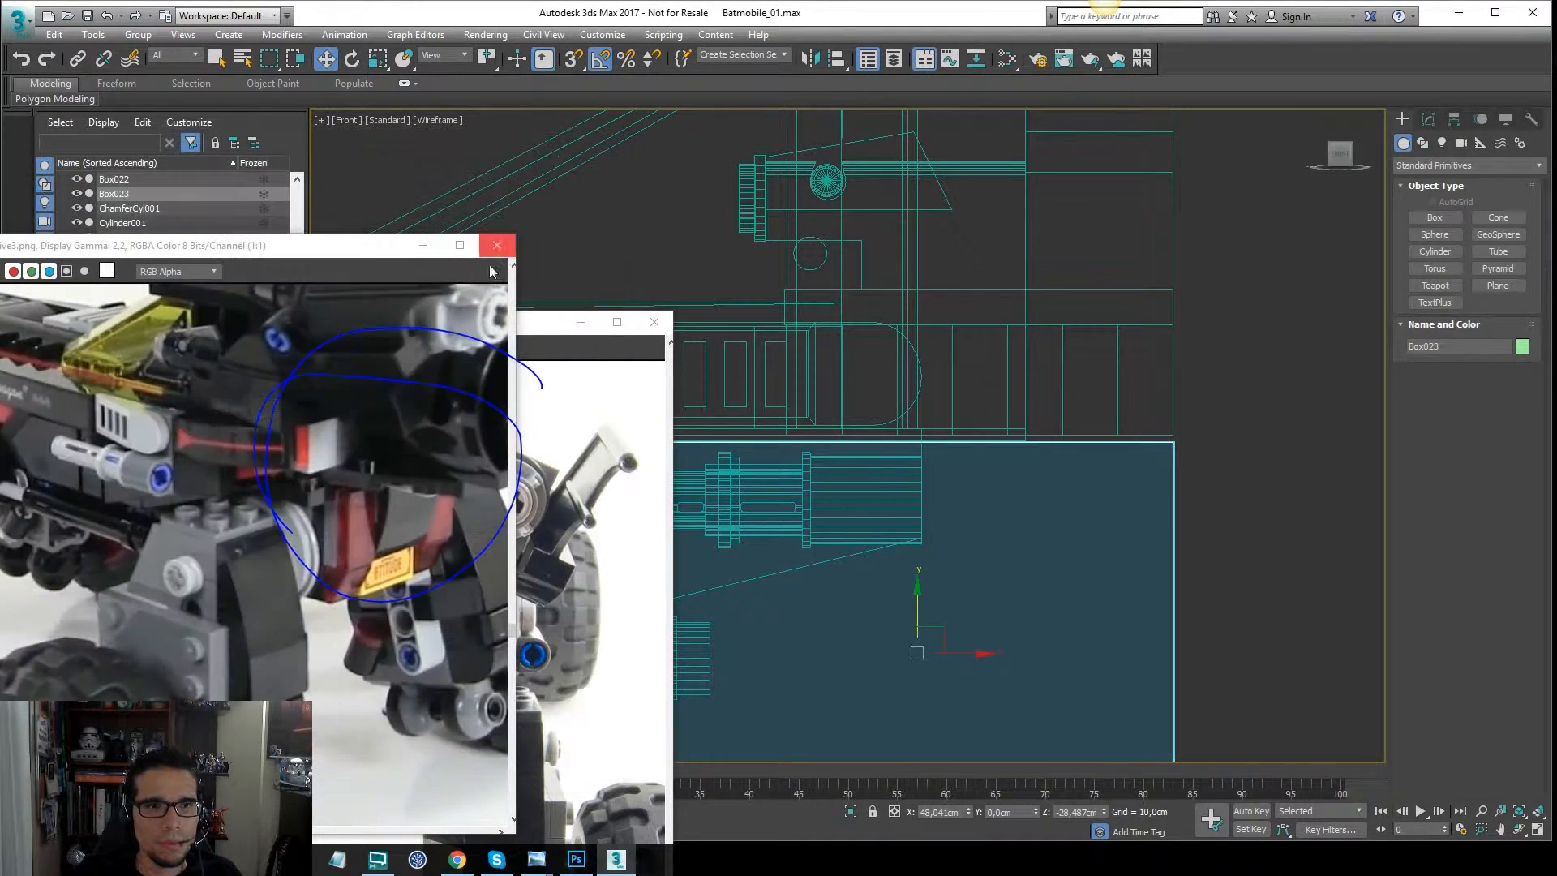
Close the close-up photo of the curved grey pipe and place truck_perspective3.png in front of the rear photo.
{"action": "left_click_drag", "start_coordinate": [392, 253], "coordinate": [259, 146]}
{"action": "left_click_drag", "start_coordinate": [430, 320], "coordinate": [331, 236]}
{"action": "left_click", "coordinate": [604, 673]}
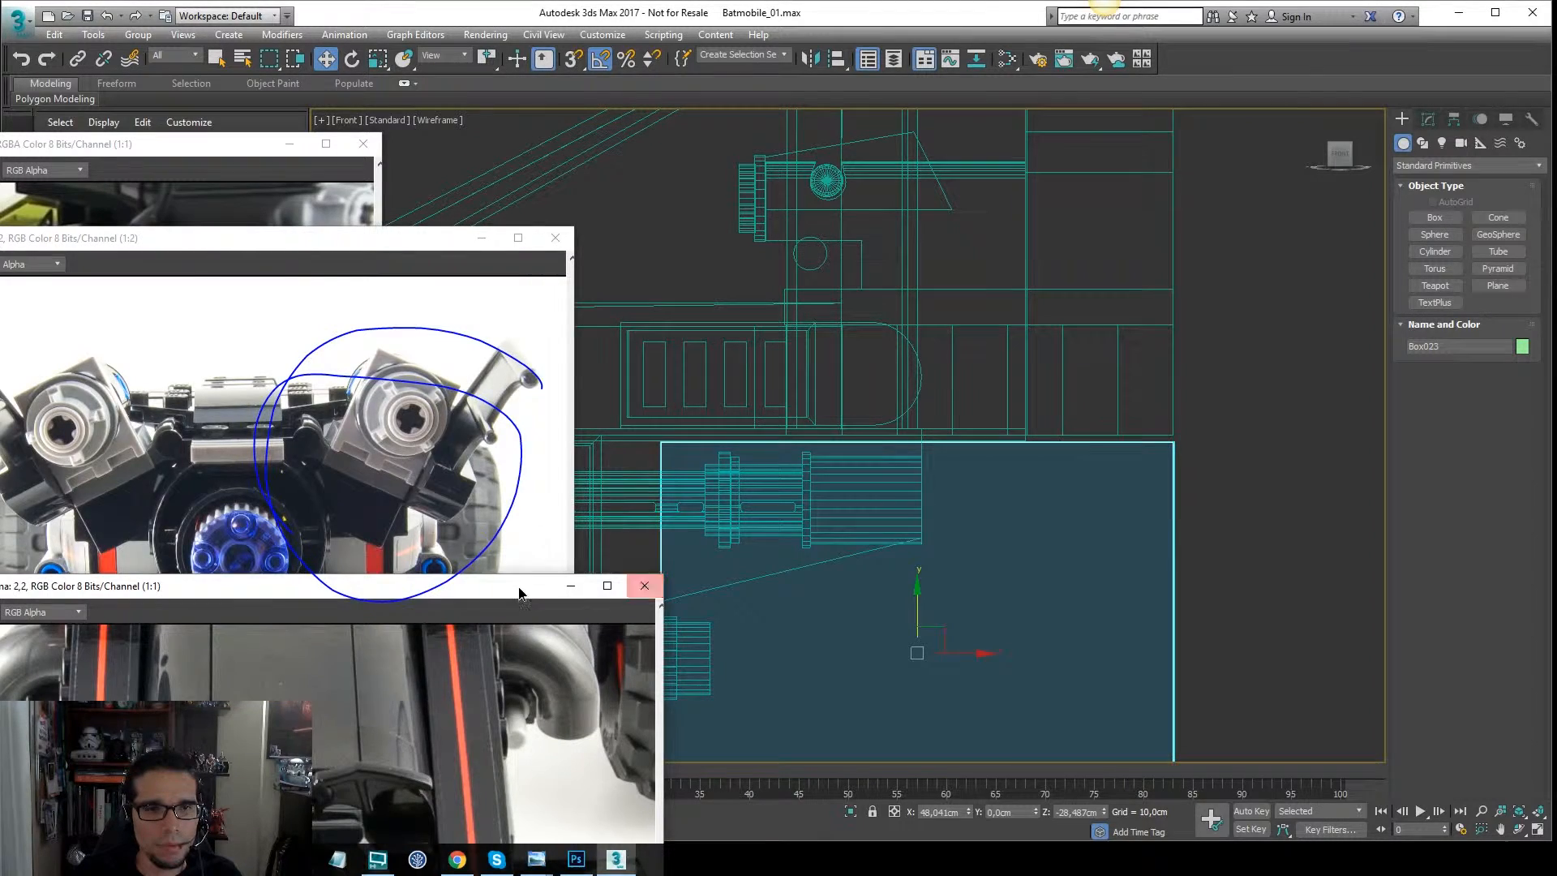
{"action": "left_click_drag", "start_coordinate": [519, 587], "coordinate": [525, 348]}
{"action": "left_click", "coordinate": [656, 355]}
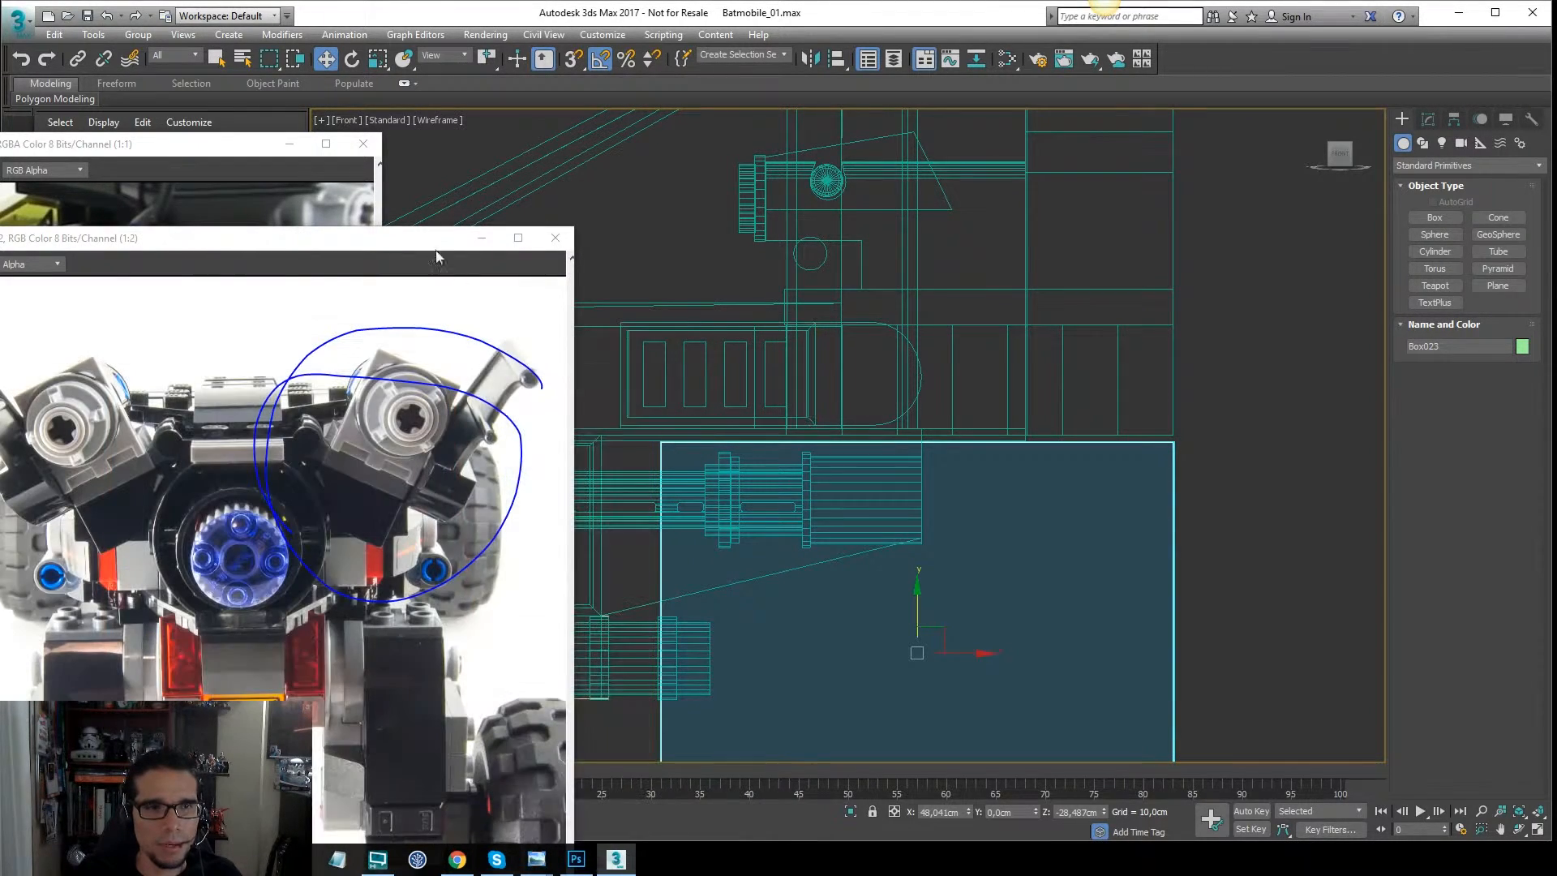
{"action": "left_click_drag", "start_coordinate": [409, 235], "coordinate": [445, 421]}
{"action": "left_click", "coordinate": [323, 216]}
{"action": "left_click_drag", "start_coordinate": [203, 143], "coordinate": [334, 132]}
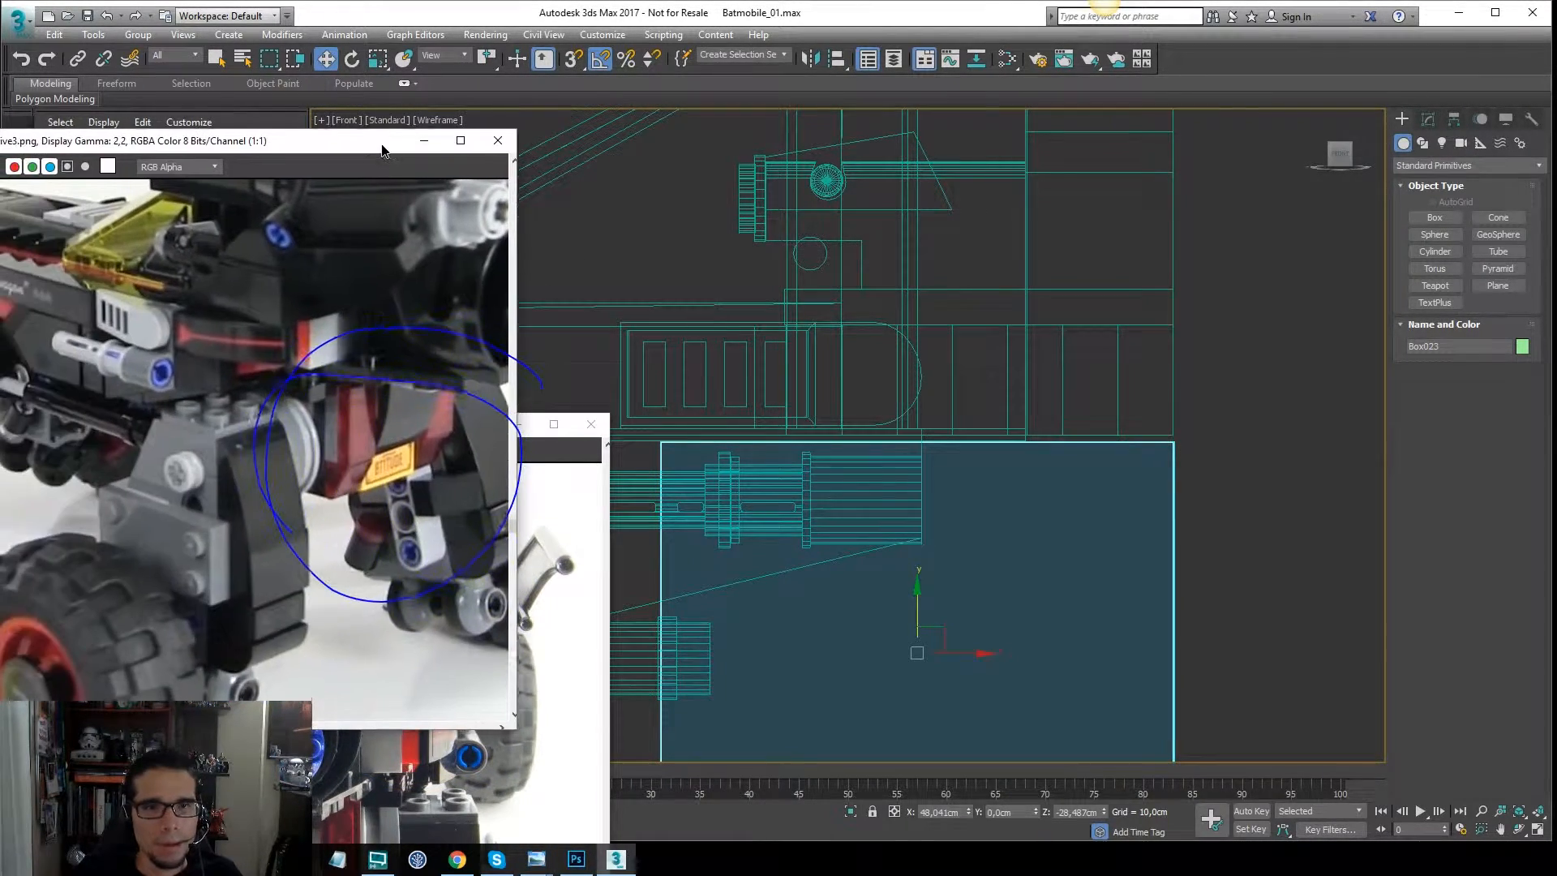
Examine the box's position against the body and side reference in shaded and wireframe display.
{"action": "scroll", "coordinate": [1200, 284], "scroll_direction": "down", "scroll_amount": 3}
{"action": "key", "text": "F3"}
{"action": "scroll", "coordinate": [1119, 332], "scroll_direction": "up", "scroll_amount": 2}
{"action": "key", "text": "F3"}
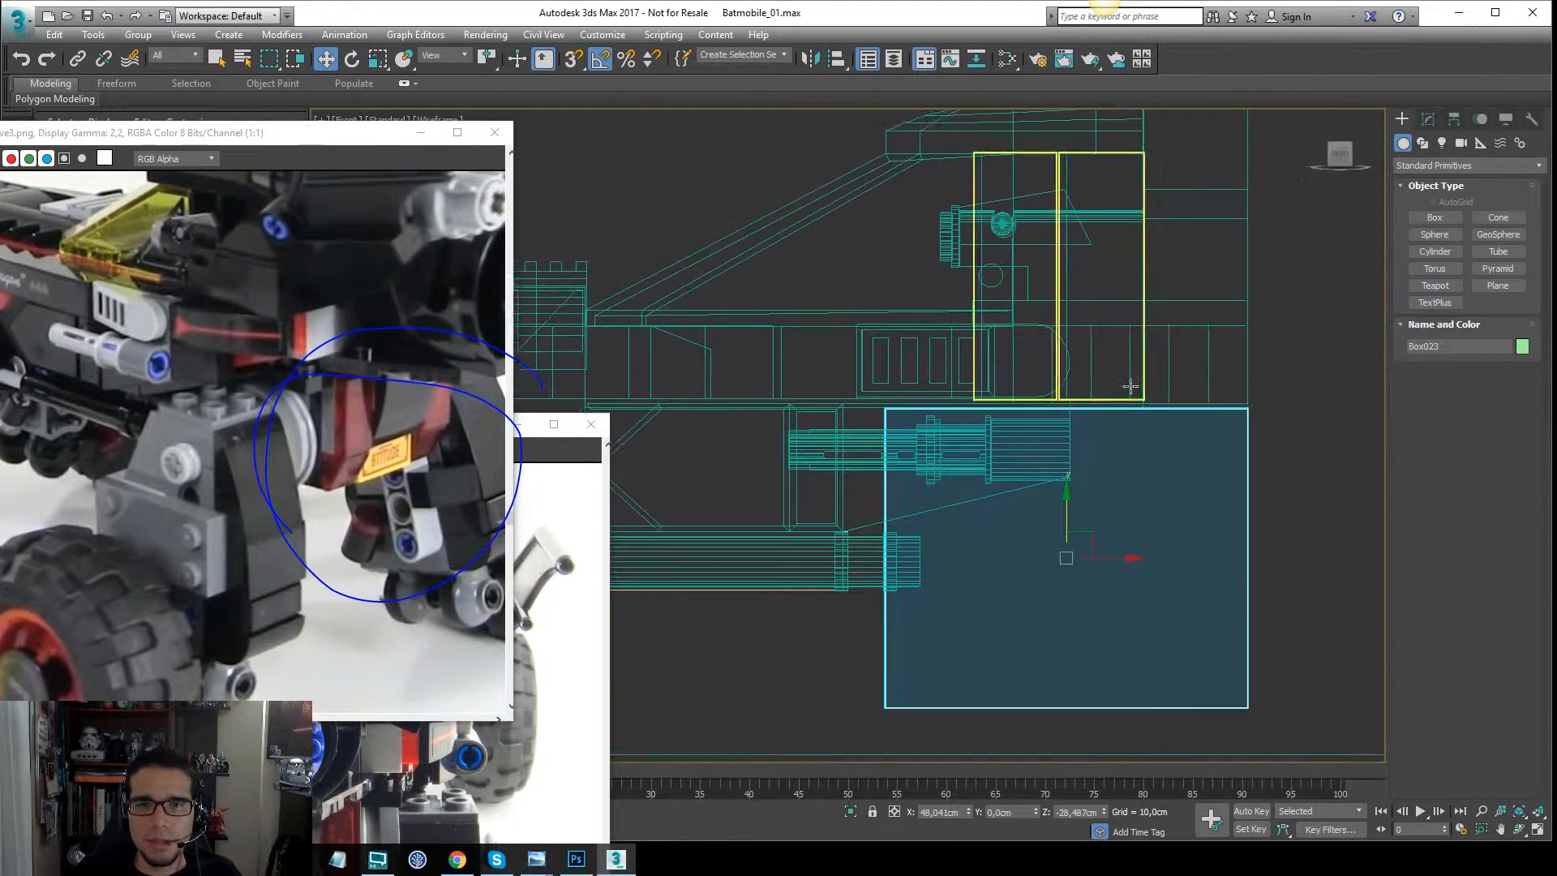
{"action": "key", "text": "F3"}
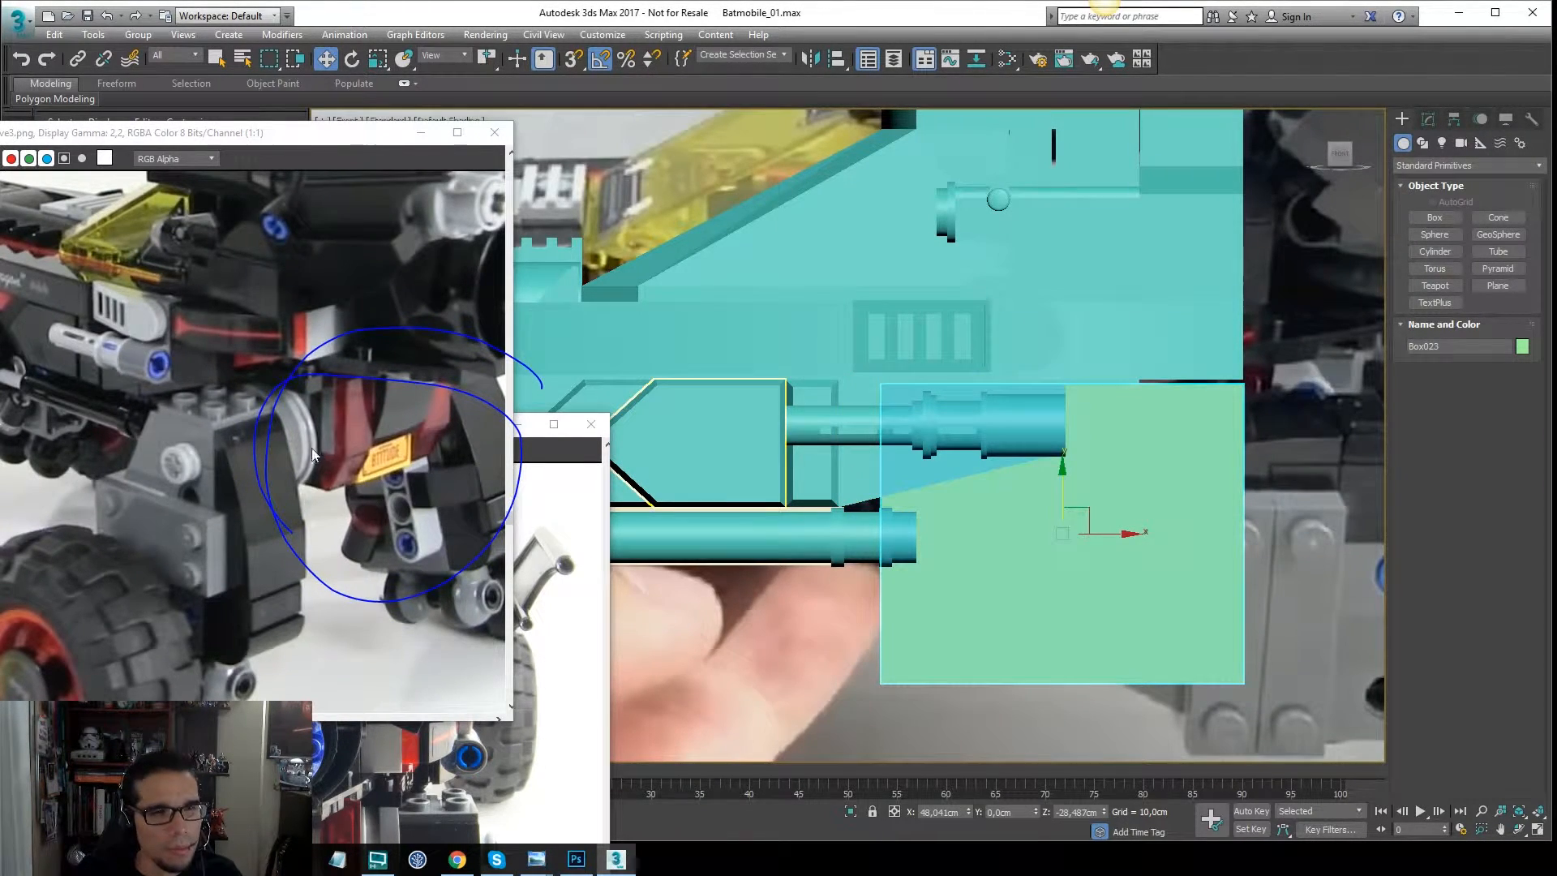
{"action": "scroll", "coordinate": [330, 438], "scroll_direction": "up", "scroll_amount": 1}
{"action": "scroll", "coordinate": [330, 440], "scroll_direction": "down", "scroll_amount": 1}
{"action": "scroll", "coordinate": [716, 502], "scroll_direction": "down", "scroll_amount": 2}
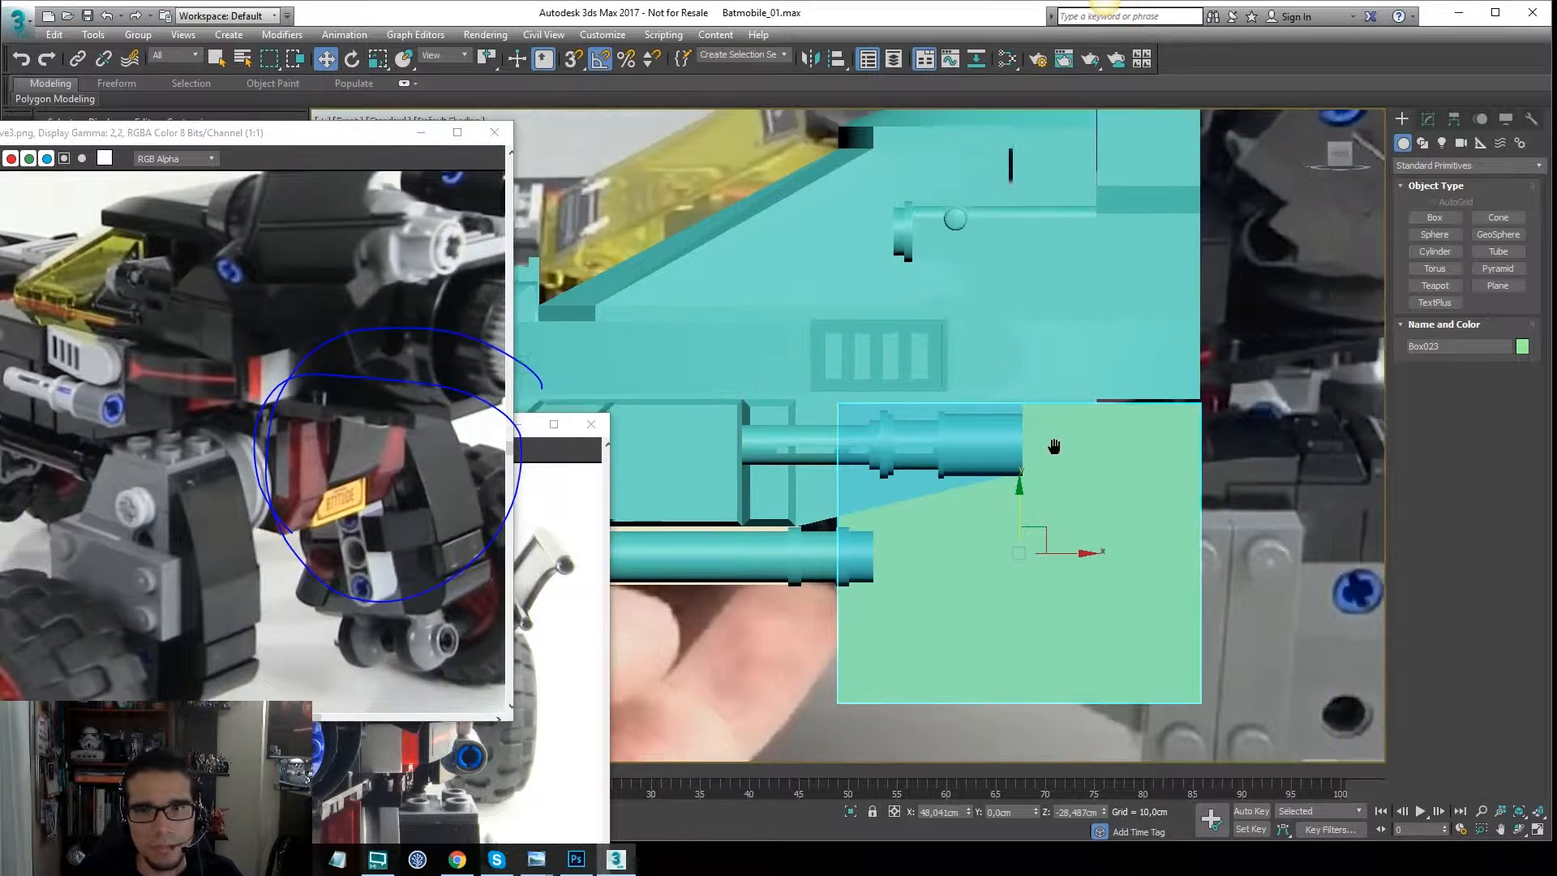
{"action": "key", "text": "F3"}
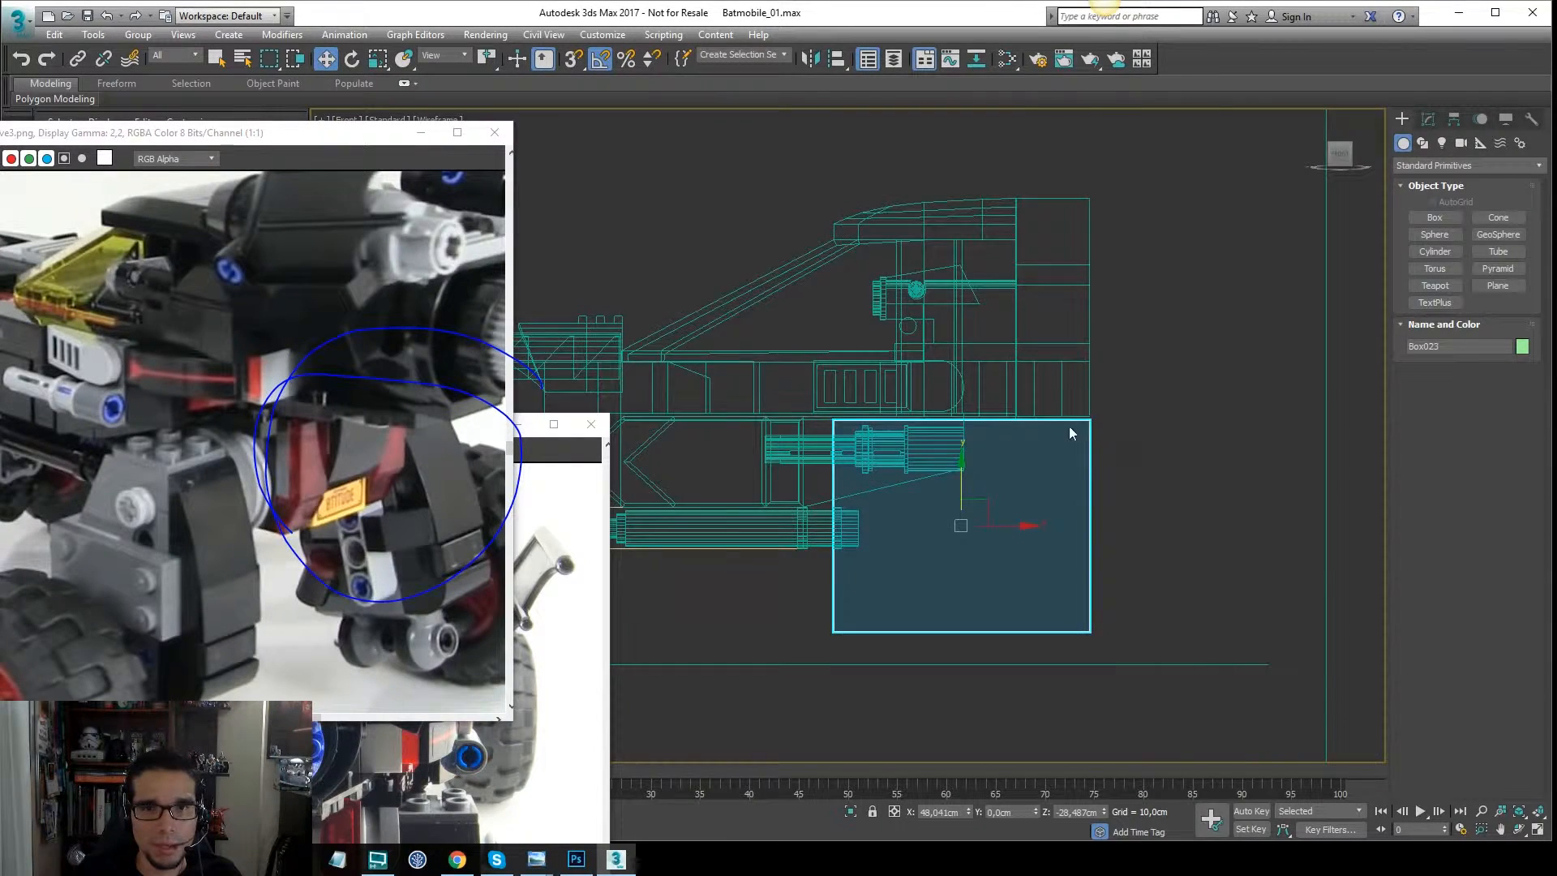
{"action": "key", "text": "F3"}
Convert the box to an editable poly and switch to vertex editing.
{"action": "right_click", "coordinate": [1041, 445]}
{"action": "mouse_move", "coordinate": [1168, 614]}
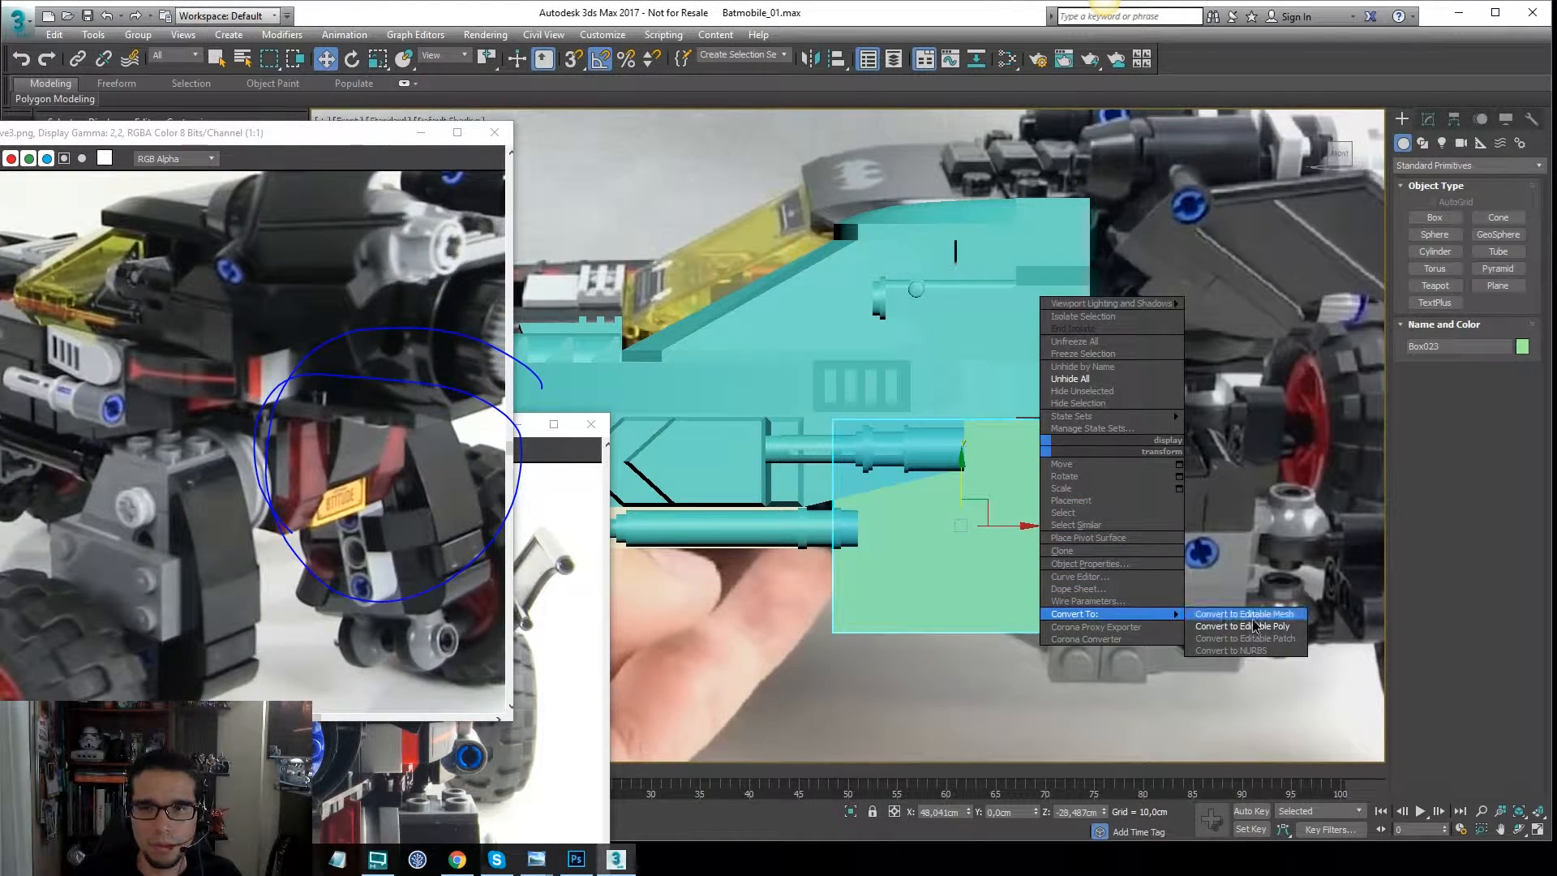
{"action": "left_click", "coordinate": [1233, 625]}
{"action": "mouse_move", "coordinate": [1069, 405]}
{"action": "middle_mouse_down"}
{"action": "mouse_move", "coordinate": [1059, 416]}
{"action": "mouse_move", "coordinate": [1079, 405]}
{"action": "middle_mouse_up"}
{"action": "key", "text": "1"}
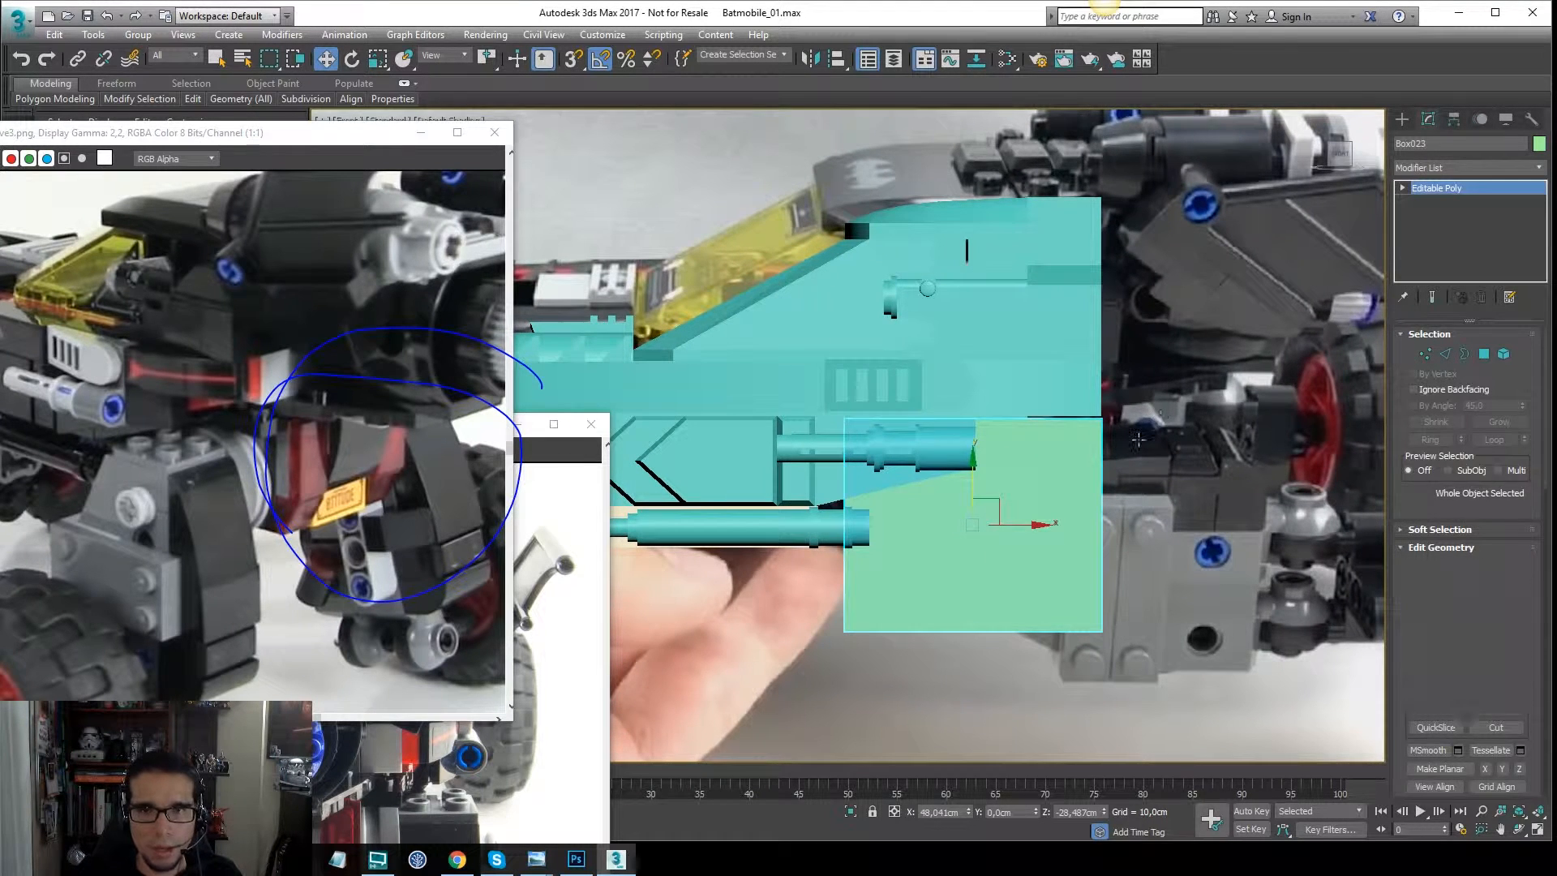
Enable snapping and raise the box's four top vertices to the lower edge of the body above.
{"action": "left_click_drag", "start_coordinate": [1151, 407], "coordinate": [681, 458]}
{"action": "key", "text": "F3"}
{"action": "scroll", "coordinate": [1021, 424], "scroll_direction": "up", "scroll_amount": 4}
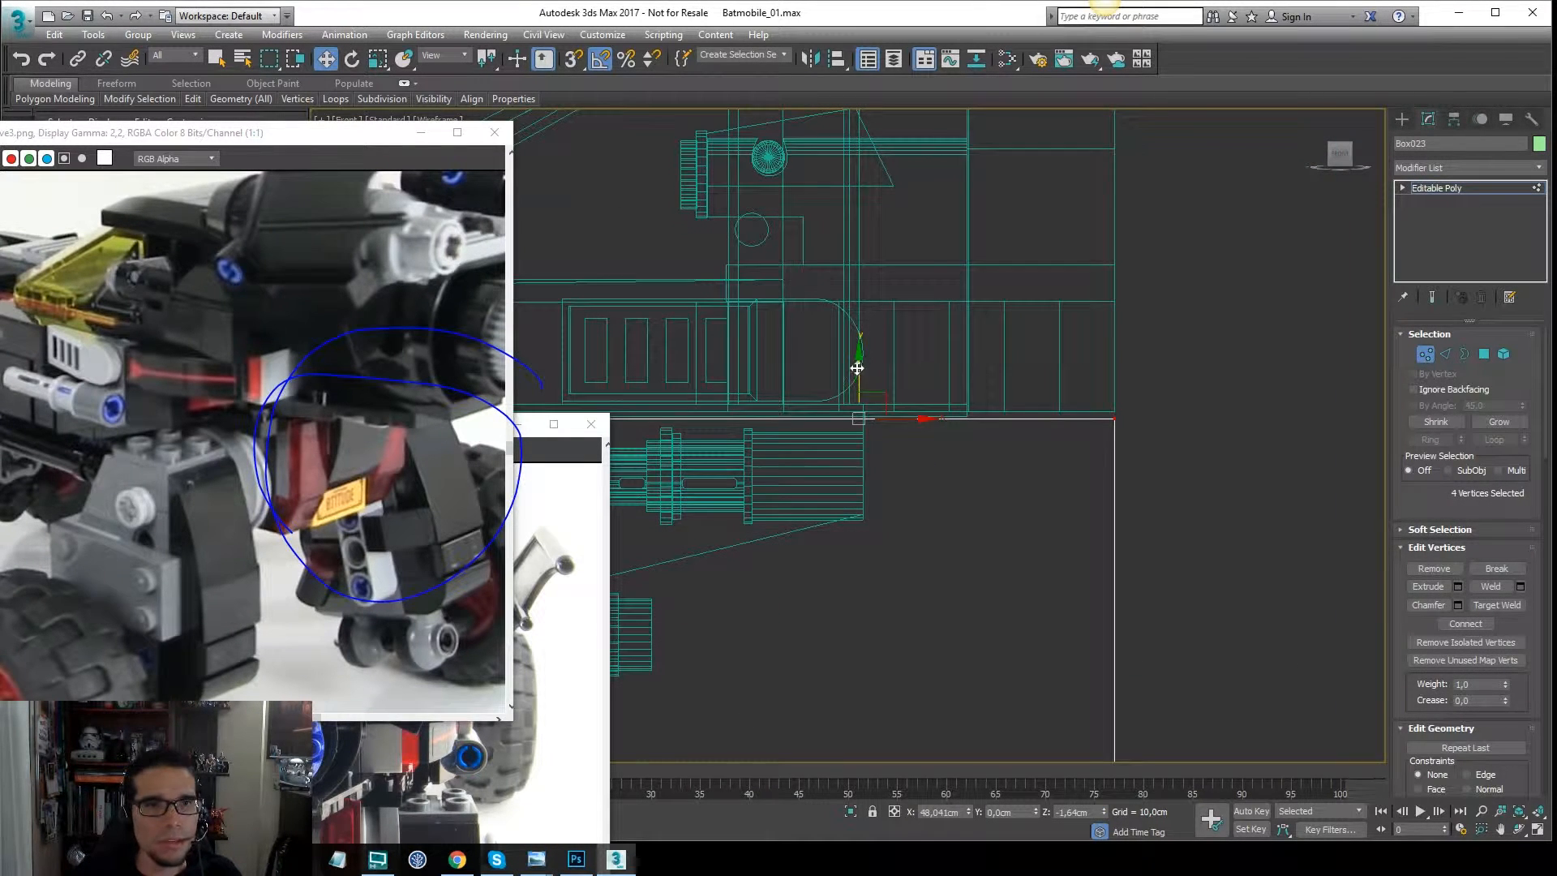
{"action": "left_click", "coordinate": [574, 58]}
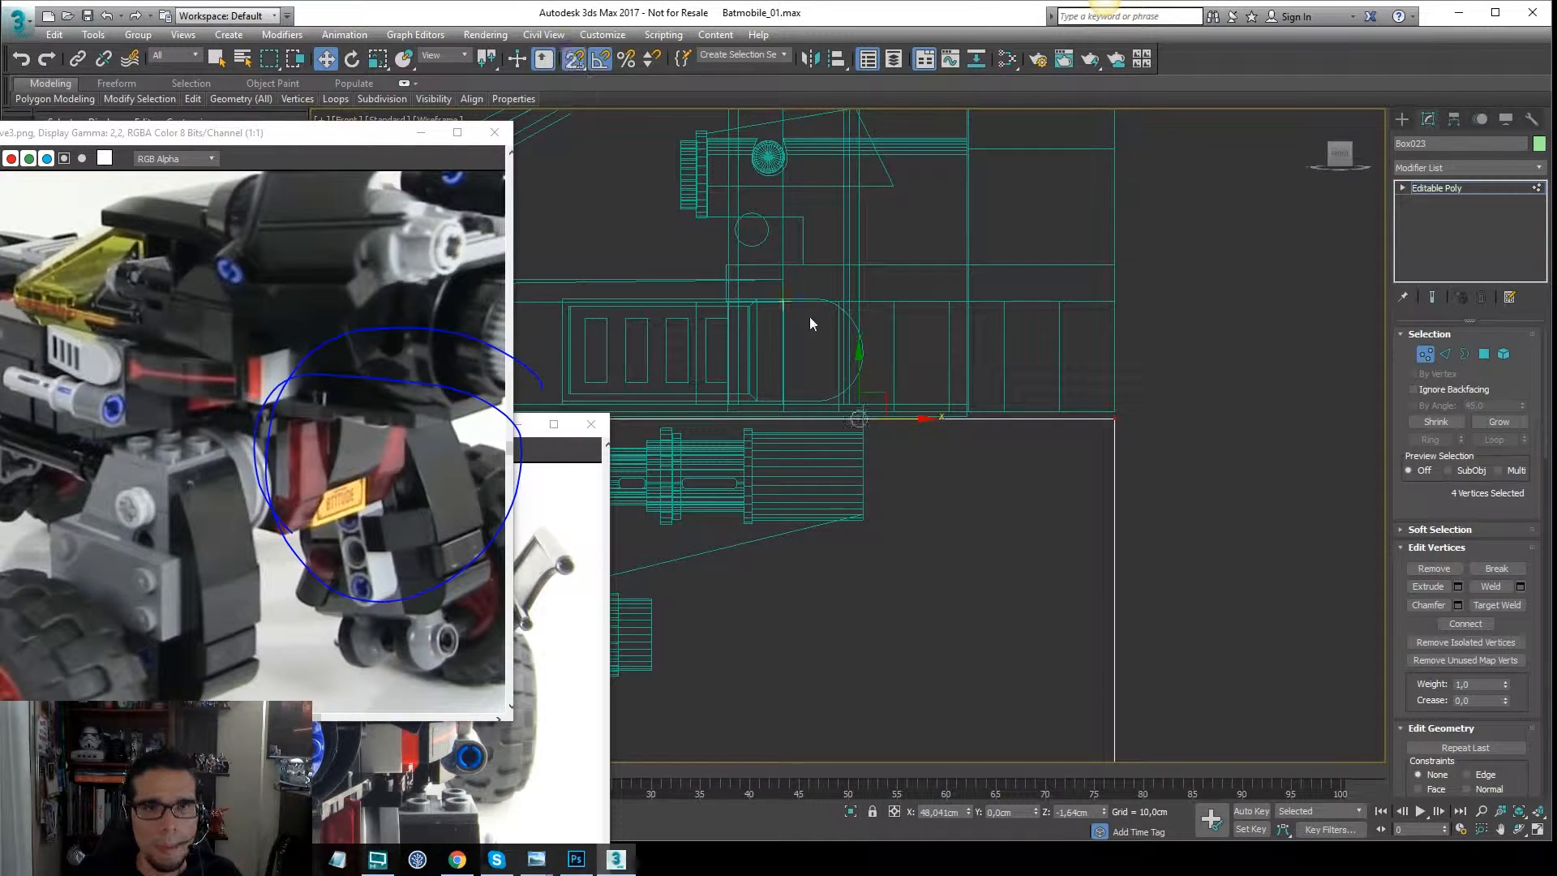
{"action": "left_click_drag", "start_coordinate": [862, 379], "coordinate": [1112, 411]}
{"action": "key", "text": "F3"}
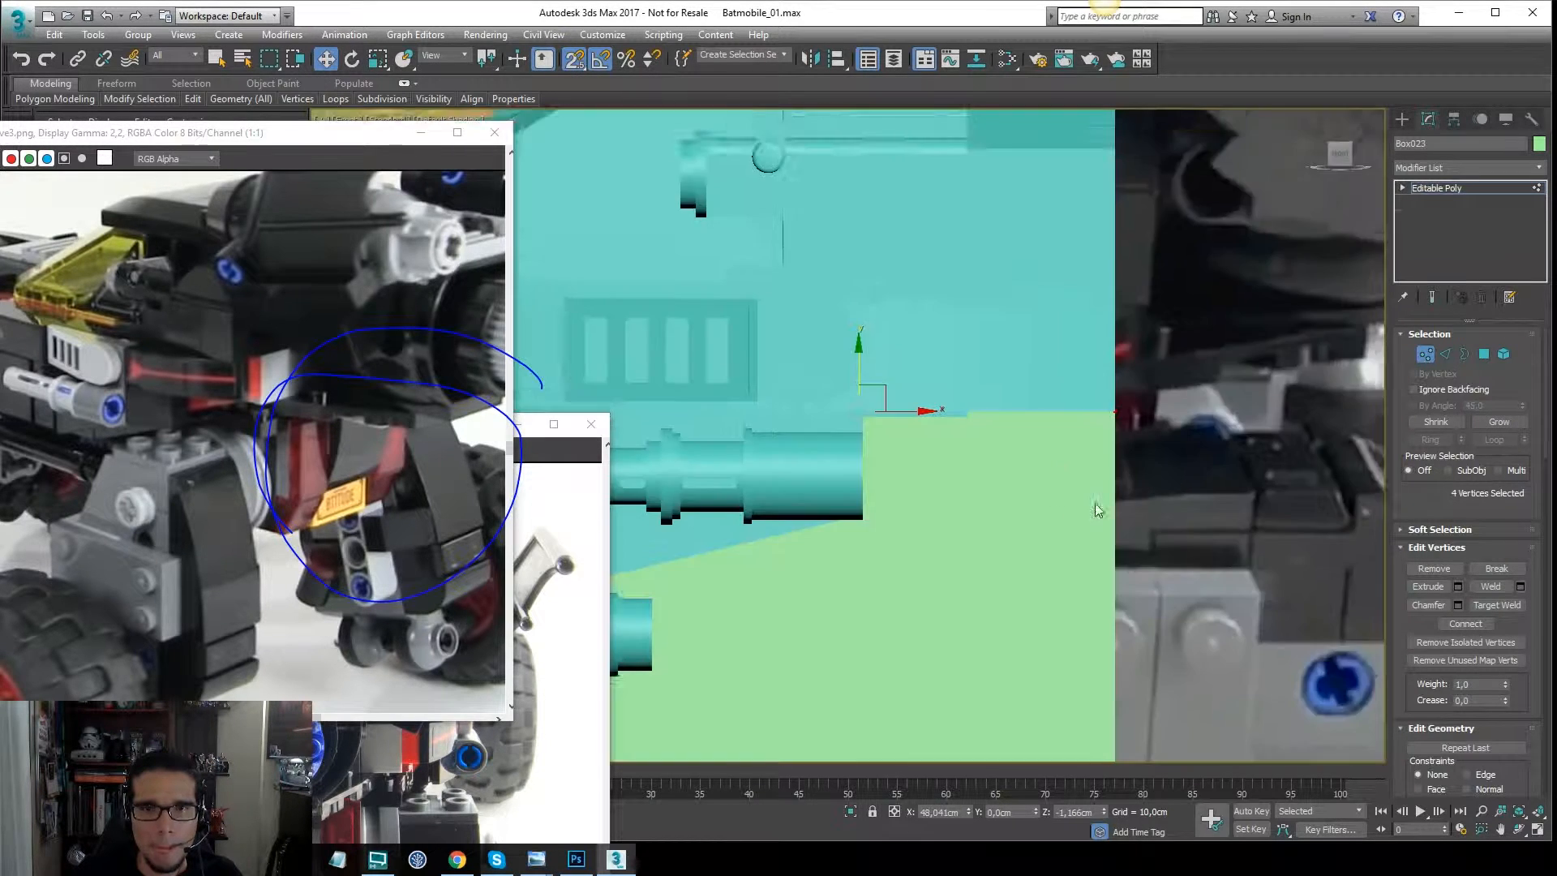
Snap the box's four bottom vertices up to the underside height of the lower exhaust pipe.
{"action": "scroll", "coordinate": [1087, 527], "scroll_direction": "down", "scroll_amount": 2}
{"action": "middle_click_drag", "start_coordinate": [1080, 531], "coordinate": [1128, 388]}
{"action": "scroll", "coordinate": [1156, 434], "scroll_direction": "down", "scroll_amount": 3}
{"action": "left_click_drag", "start_coordinate": [902, 570], "coordinate": [902, 570]}
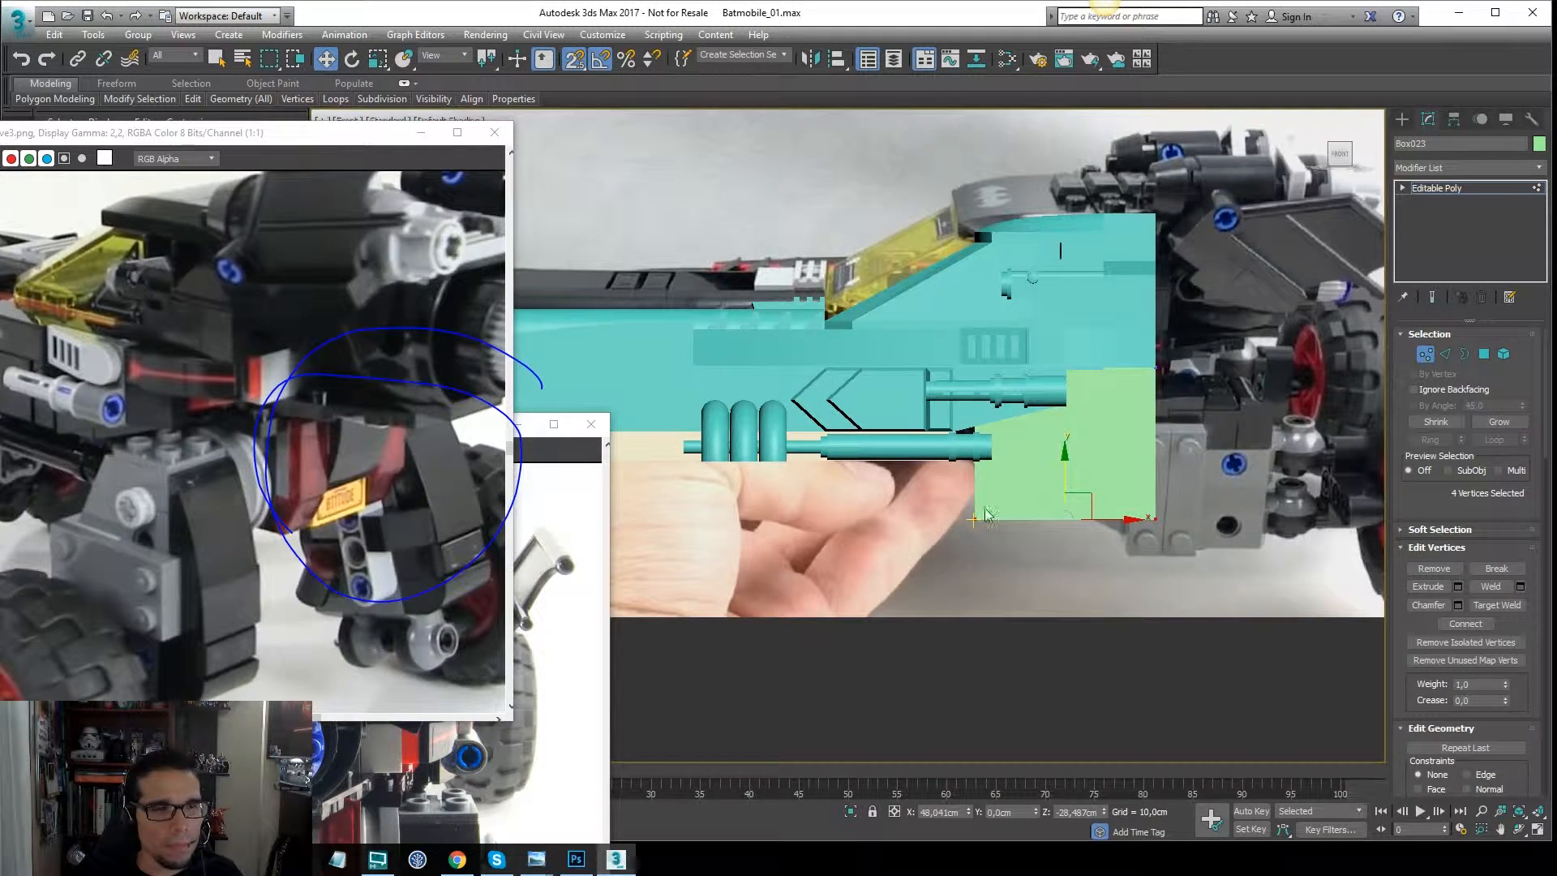
{"action": "left_click_drag", "start_coordinate": [1054, 470], "coordinate": [947, 462]}
{"action": "key", "text": "F3"}
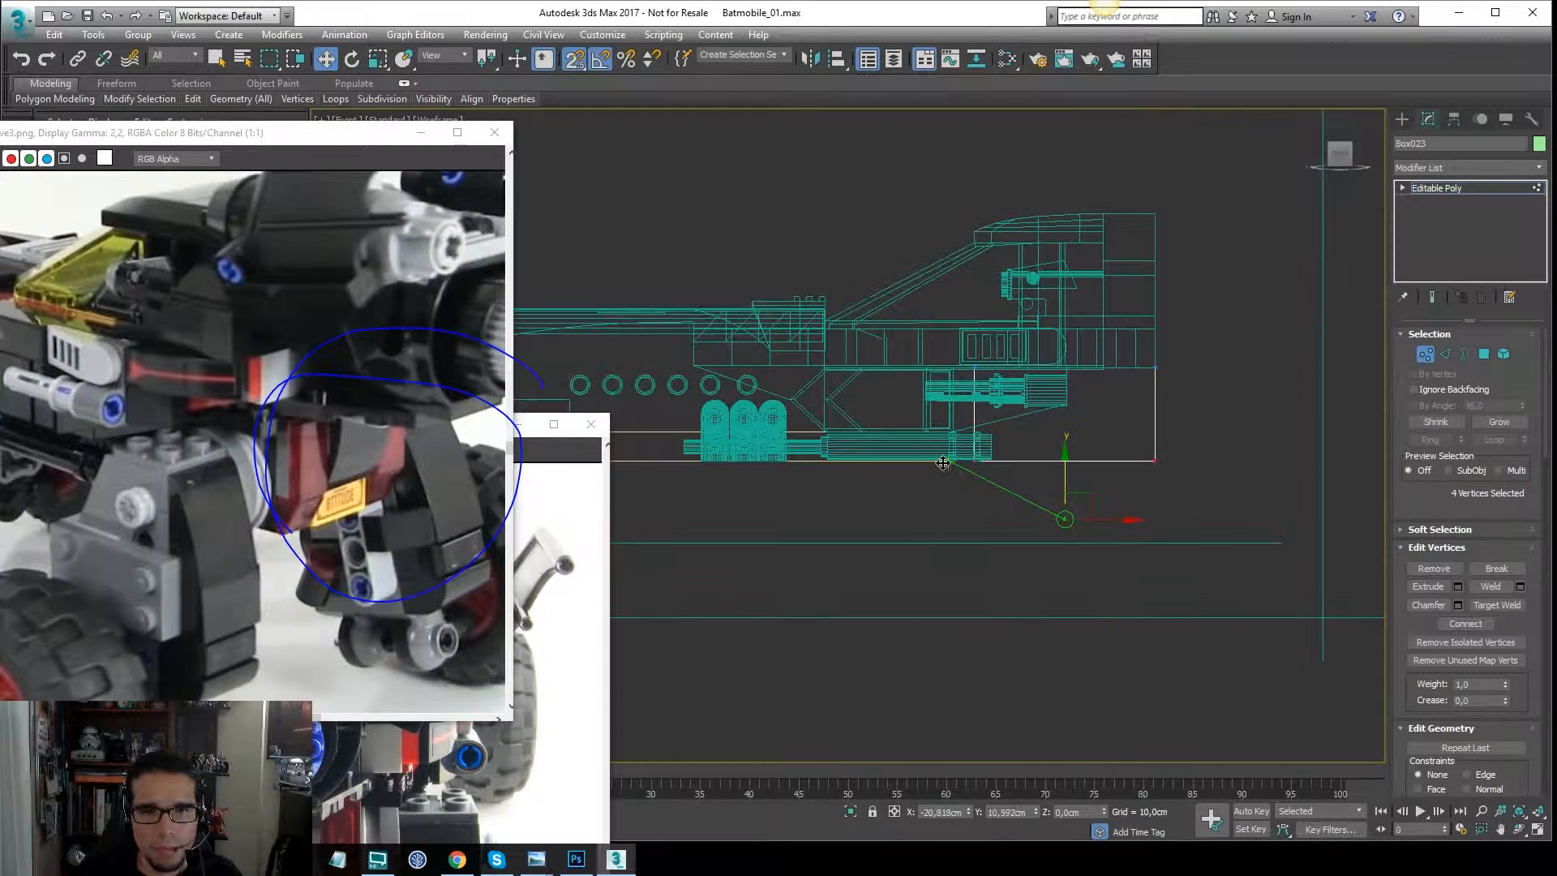
Move the four vertices at the box's front end into line with the rear end of the lower exhaust pipe.
{"action": "key", "text": "F3"}
{"action": "scroll", "coordinate": [966, 476], "scroll_direction": "up", "scroll_amount": 3}
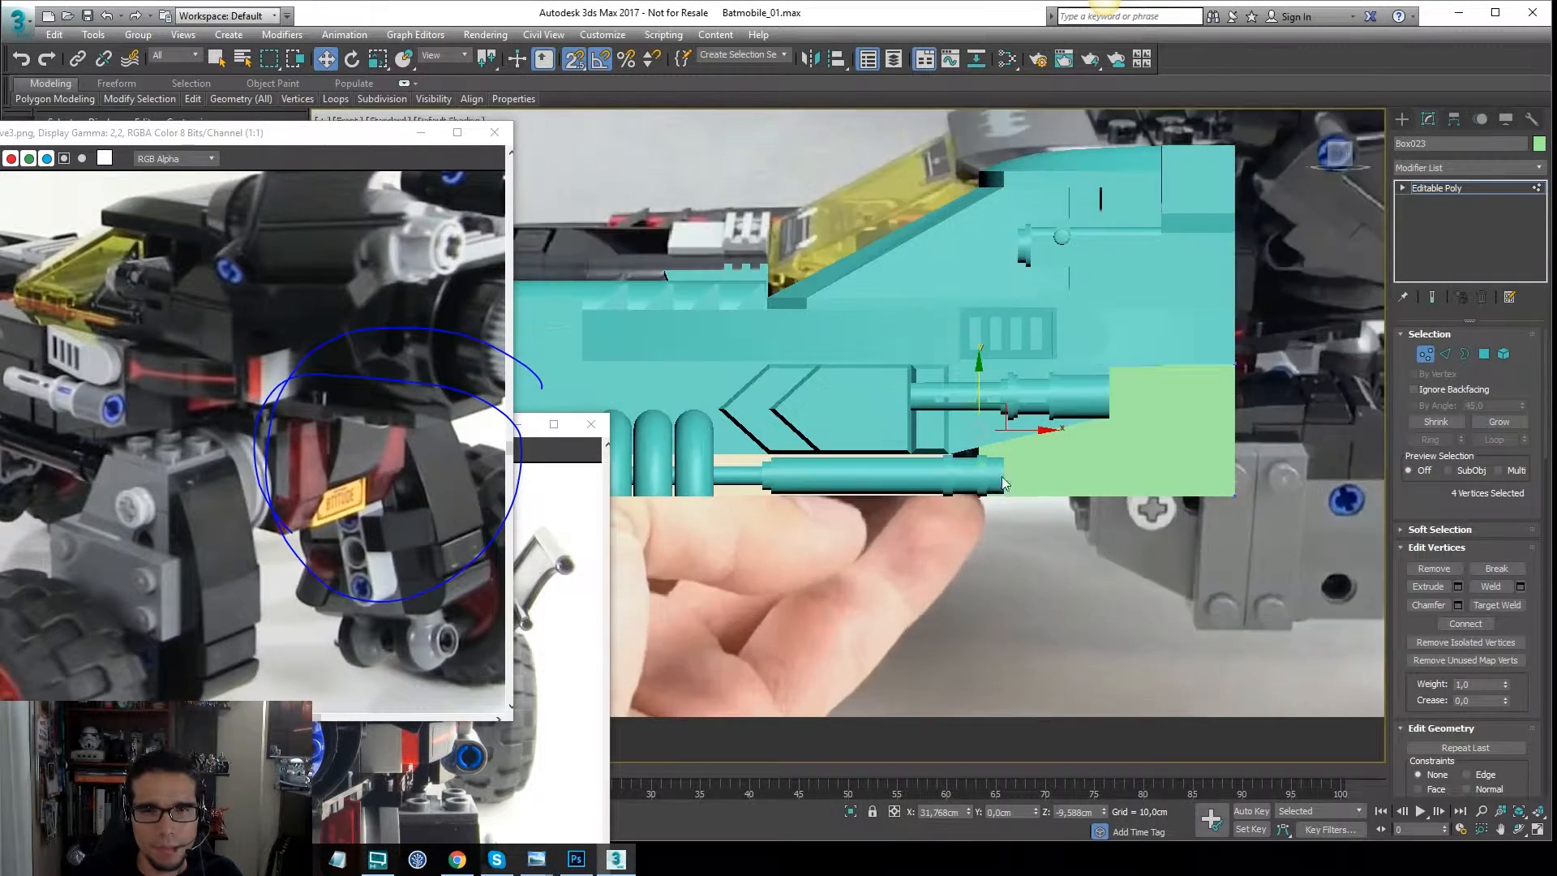
{"action": "key", "text": "F3"}
{"action": "left_click_drag", "start_coordinate": [1032, 431], "coordinate": [944, 503]}
{"action": "key", "text": "F3"}
{"action": "scroll", "coordinate": [1104, 604], "scroll_direction": "up", "scroll_amount": 3}
{"action": "key", "text": "F3"}
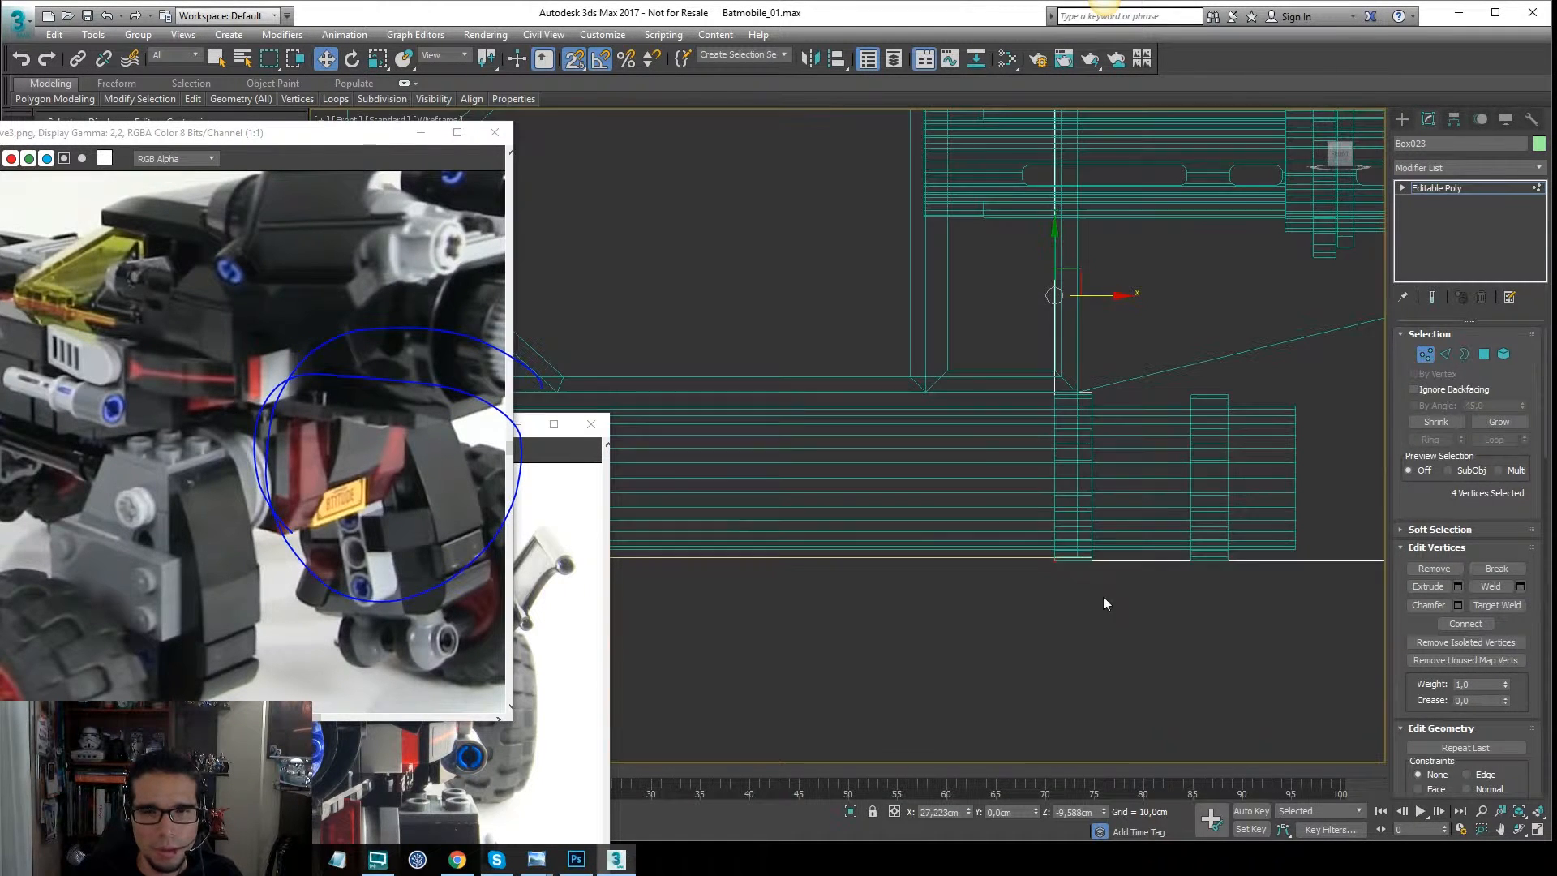
{"action": "left_click_drag", "start_coordinate": [1100, 299], "coordinate": [1152, 299]}
{"action": "key", "text": "F3"}
{"action": "scroll", "coordinate": [1122, 424], "scroll_direction": "up", "scroll_amount": 3}
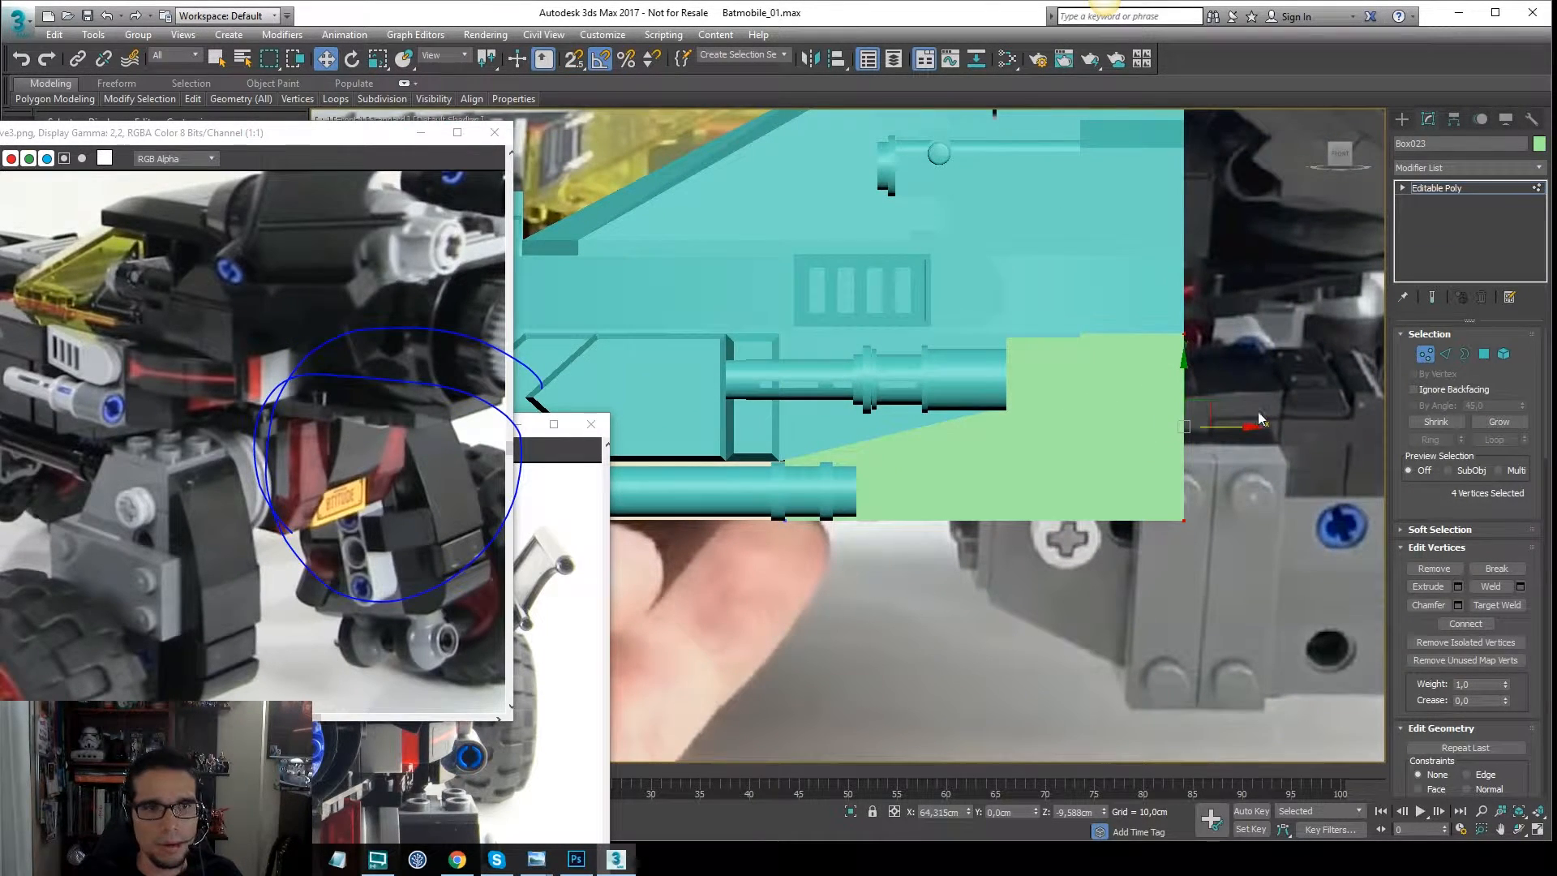
Display edges on the shaded model and compare the box's rear end with the perspective photo.
{"action": "middle_click_drag", "start_coordinate": [1259, 414], "coordinate": [1181, 427]}
{"action": "key", "text": "F3"}
{"action": "key", "text": "F3"}
{"action": "key", "text": "F4"}
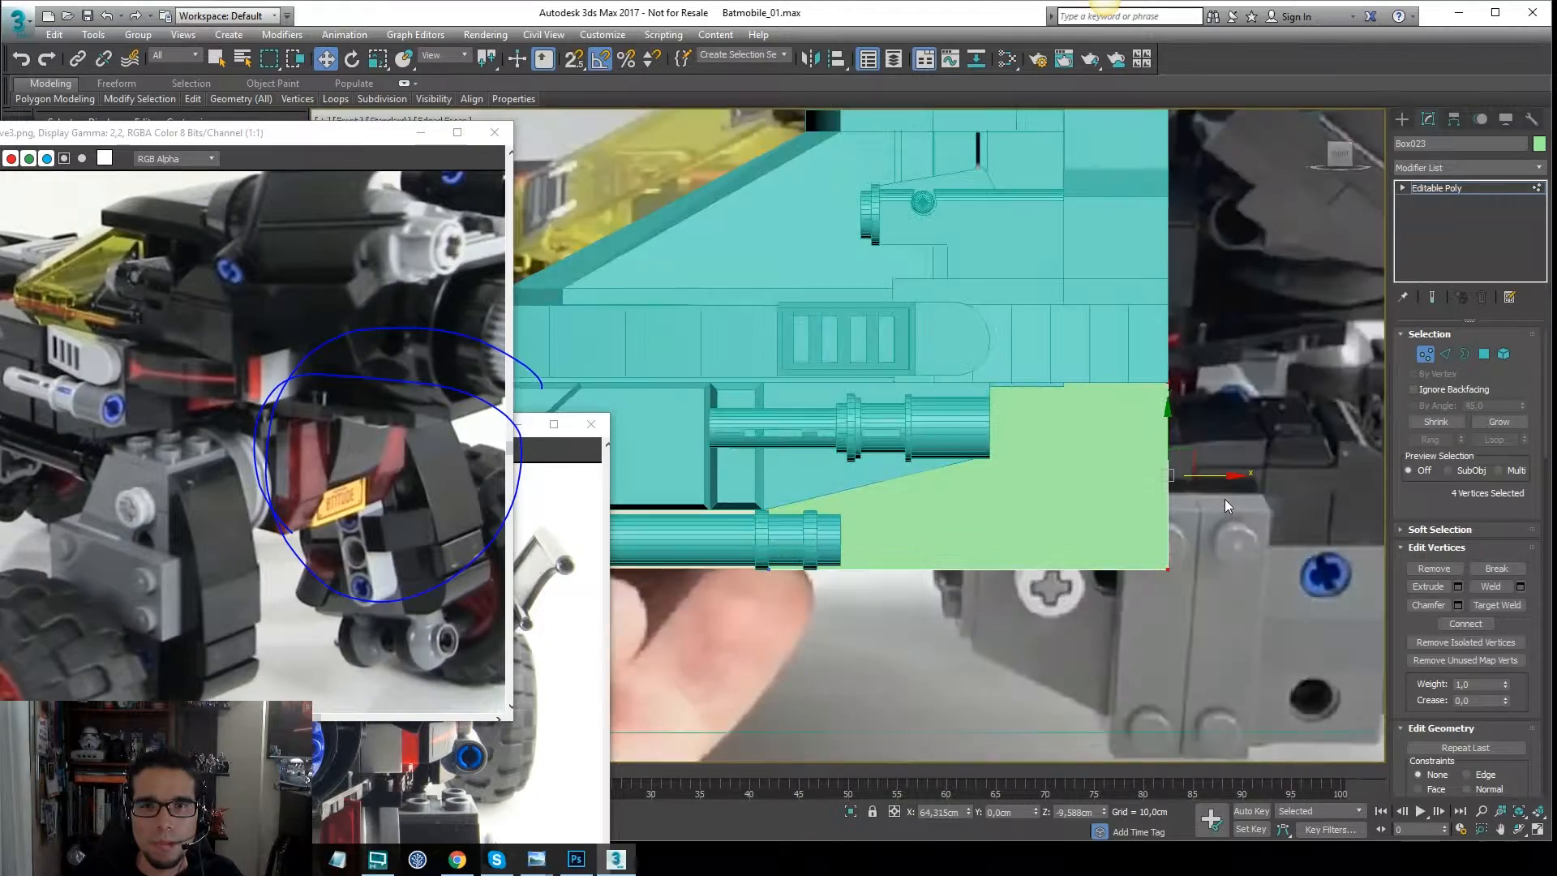
{"action": "mouse_move", "coordinate": [1213, 501]}
{"action": "middle_mouse_down", "text": "alt"}
{"action": "mouse_move", "coordinate": [1203, 538]}
{"action": "mouse_move", "coordinate": [1078, 506]}
{"action": "mouse_move", "coordinate": [990, 511]}
{"action": "middle_mouse_up", "text": "alt"}
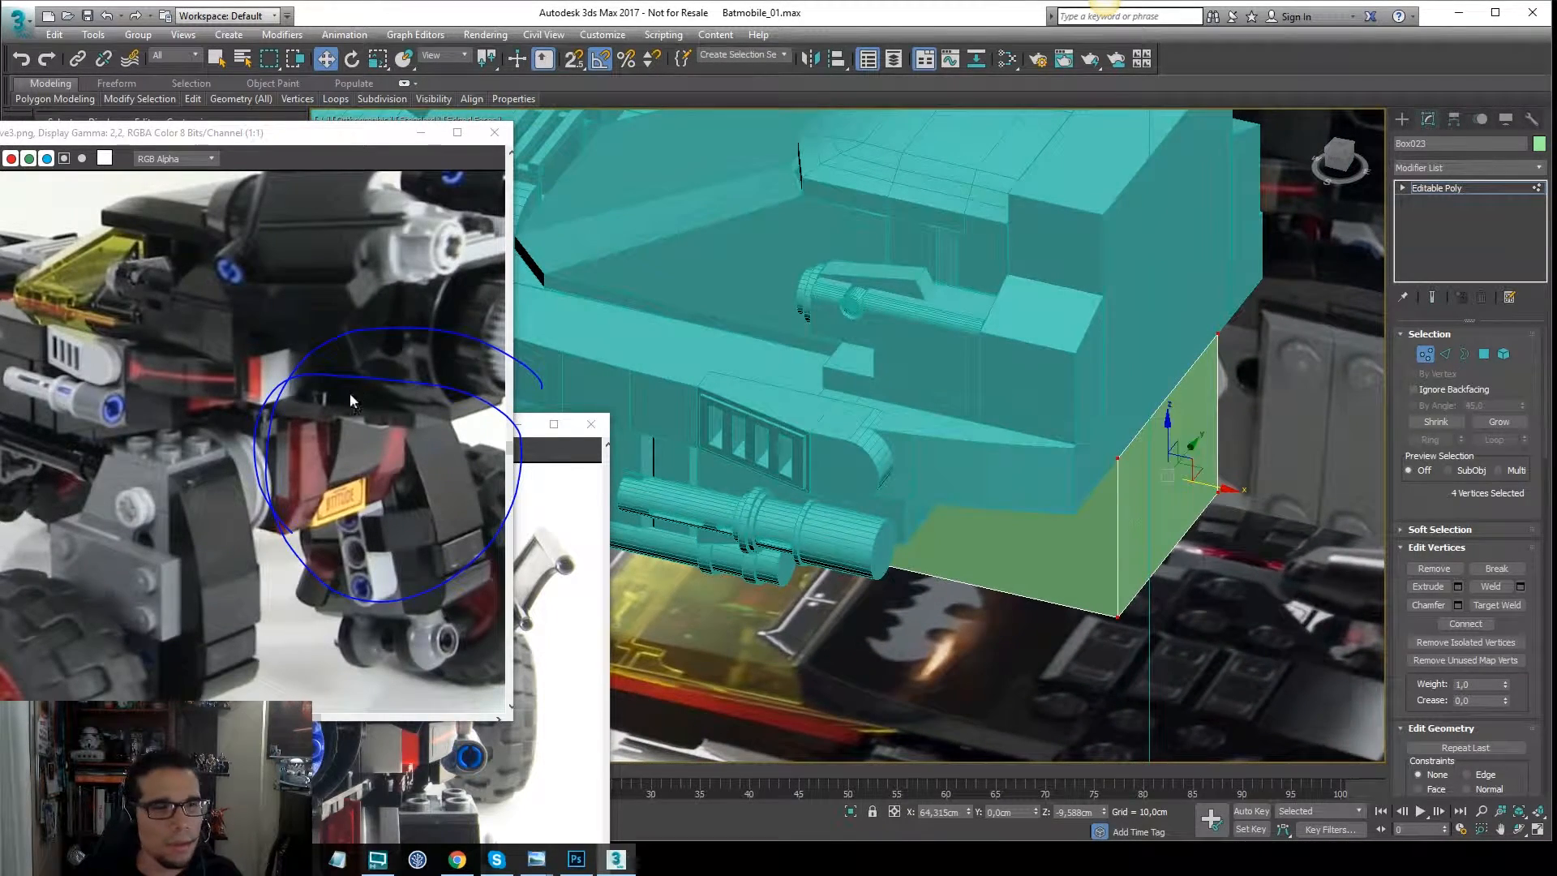
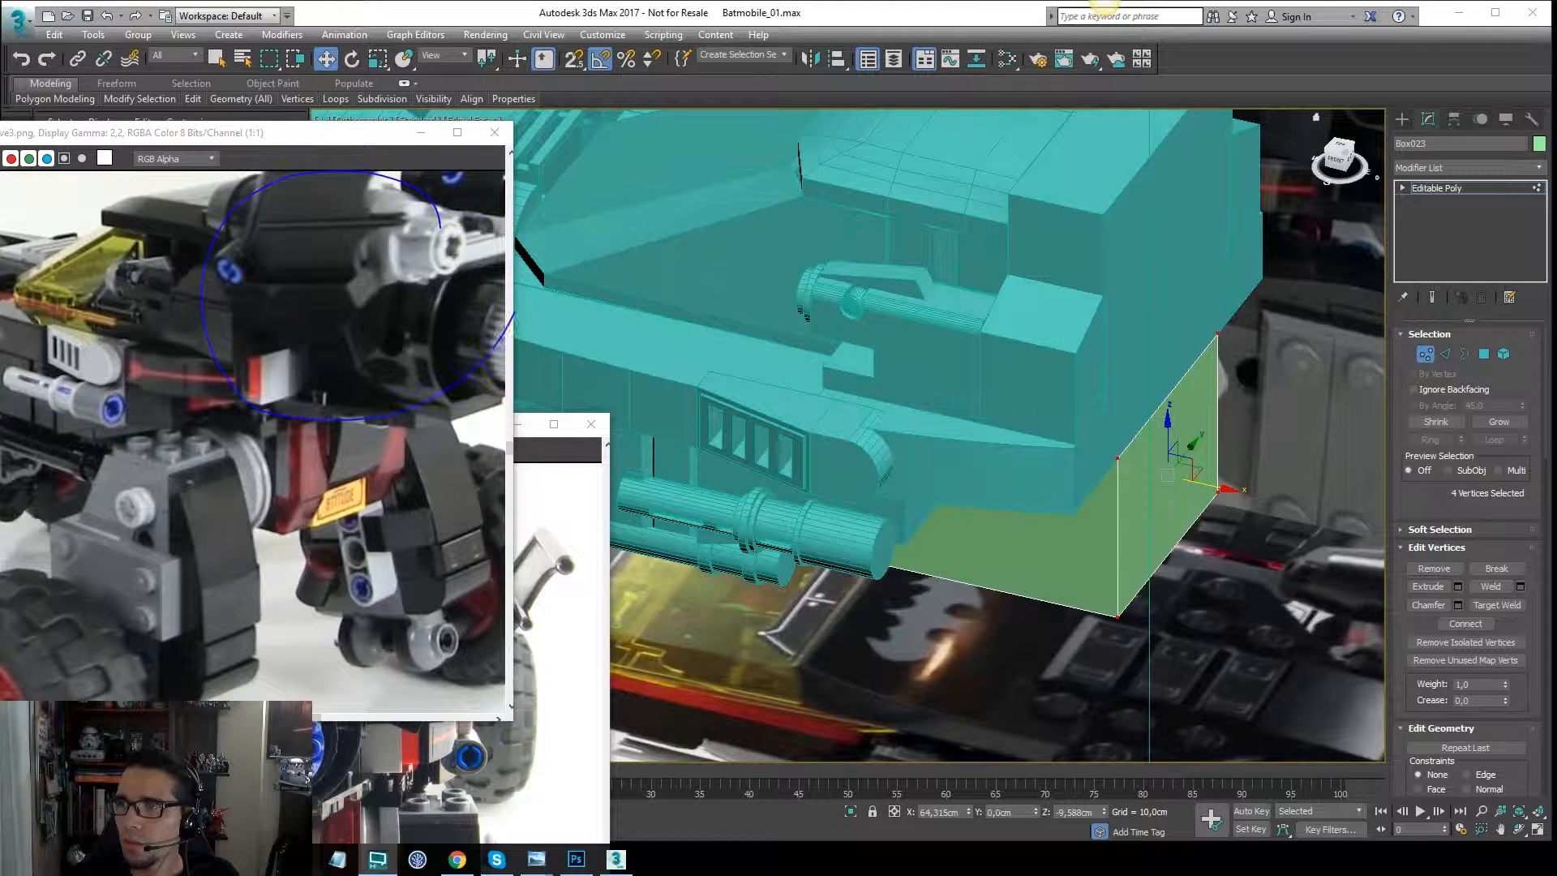
{"action": "mouse_move", "coordinate": [1002, 320]}
{"action": "middle_mouse_down"}
{"action": "mouse_move", "coordinate": [994, 297]}
{"action": "mouse_move", "coordinate": [1069, 279]}
{"action": "mouse_move", "coordinate": [932, 316]}
{"action": "mouse_move", "coordinate": [880, 280]}
{"action": "mouse_move", "coordinate": [1020, 274]}
{"action": "mouse_move", "coordinate": [917, 272]}
{"action": "mouse_move", "coordinate": [979, 271]}
{"action": "mouse_move", "coordinate": [977, 239]}
{"action": "mouse_move", "coordinate": [1183, 334]}
{"action": "middle_mouse_up"}
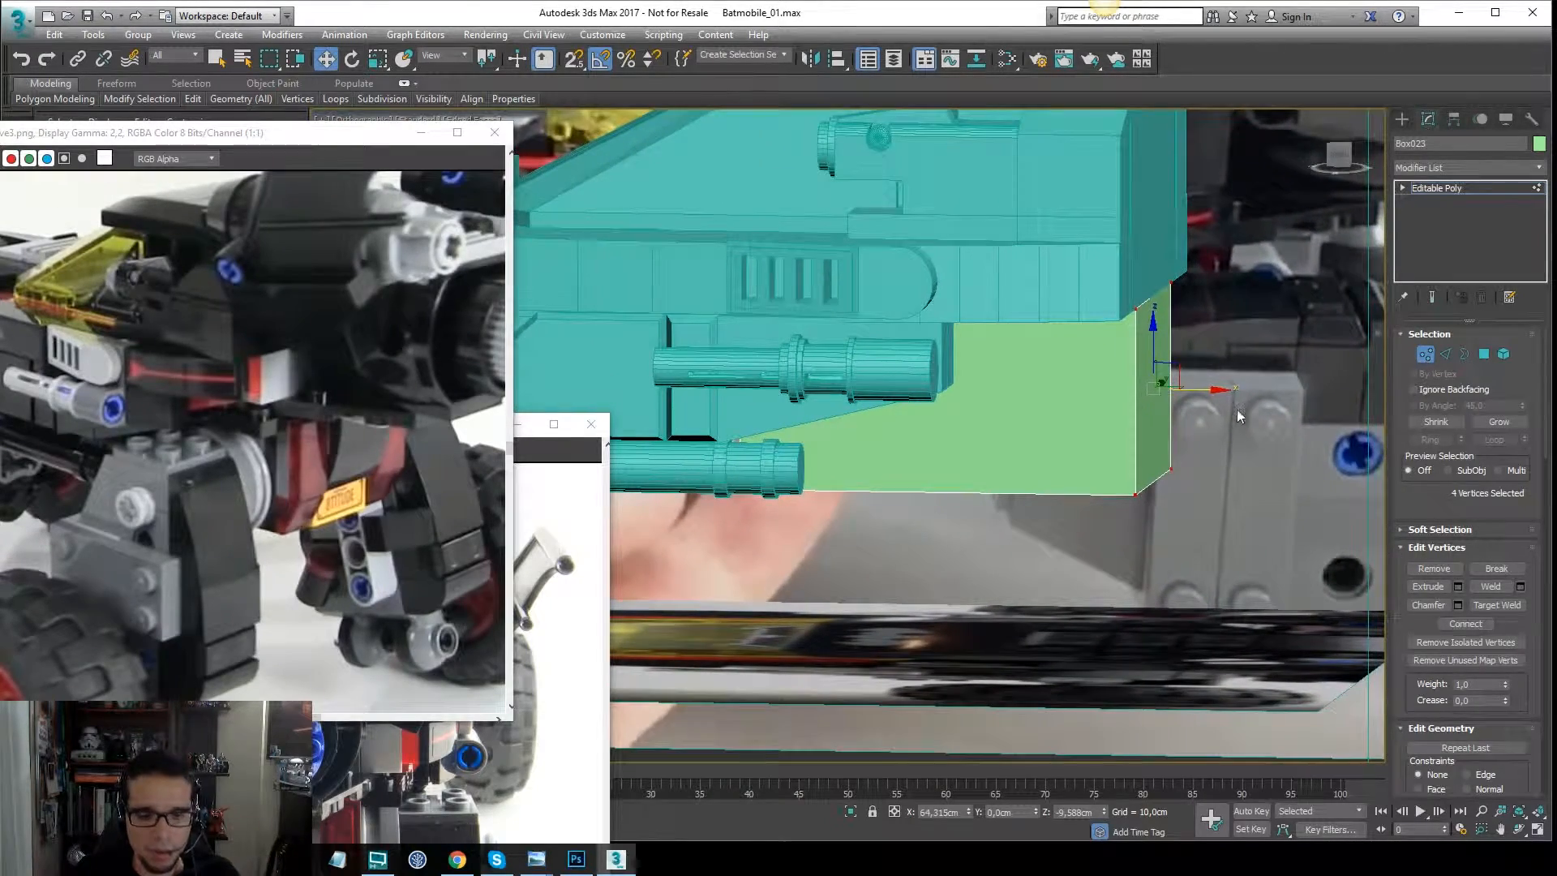
Try to add a horizontal edge across the box's rear face and pull its bottom rear edge inward.
{"action": "key", "text": "2"}
{"action": "key", "text": "F3"}
{"action": "left_click_drag", "start_coordinate": [1219, 373], "coordinate": [1104, 397]}
{"action": "right_click", "coordinate": [1139, 382]}
{"action": "left_click", "coordinate": [1125, 435]}
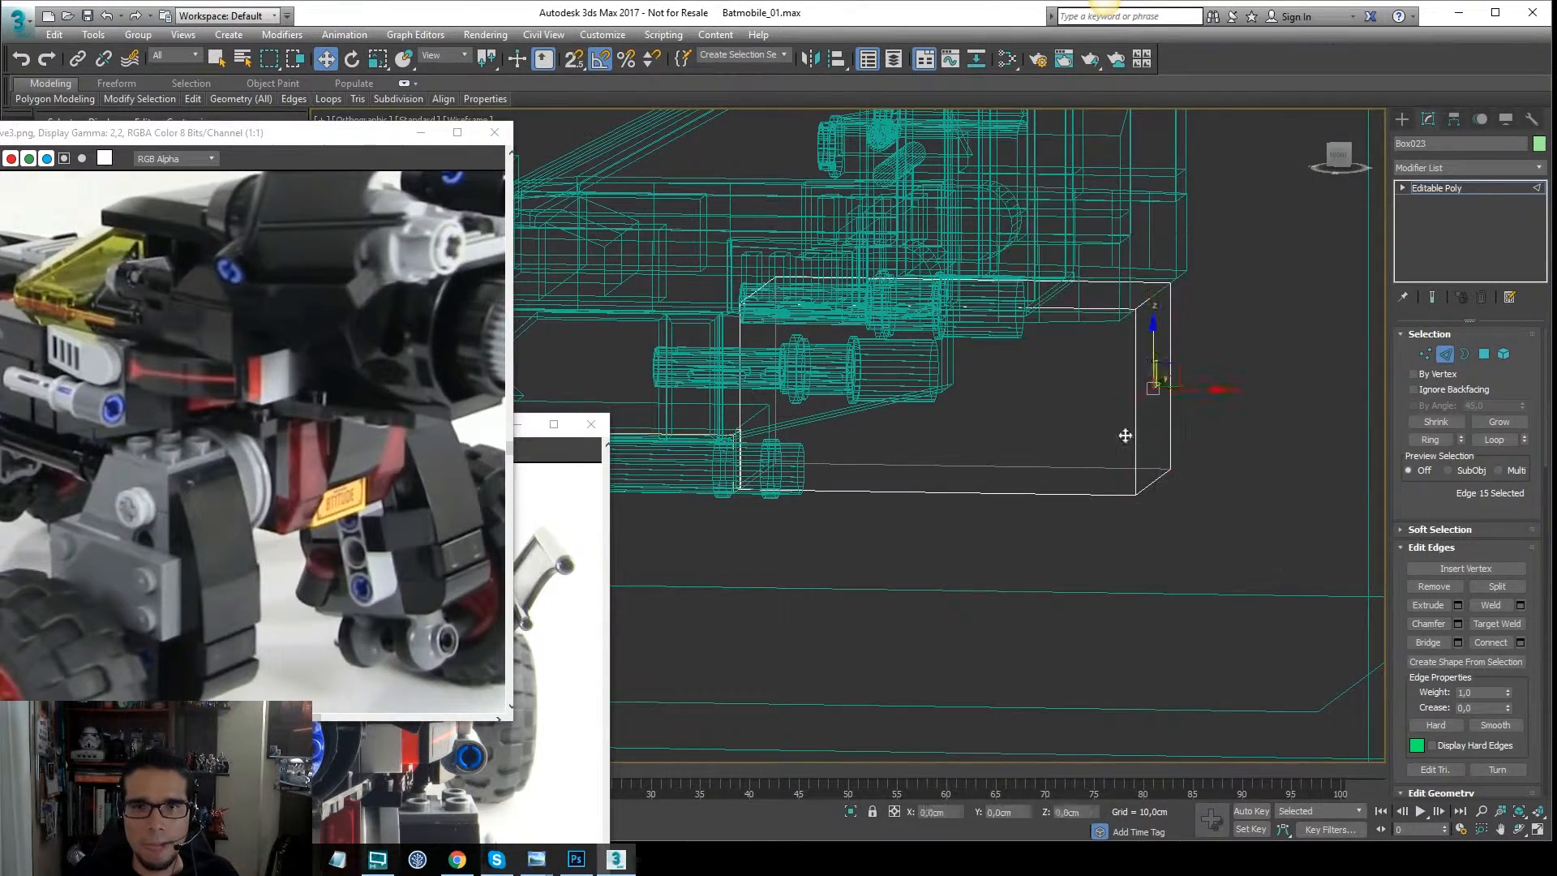
{"action": "key", "text": "F3"}
{"action": "mouse_move", "coordinate": [1151, 484]}
{"action": "left_mouse_down"}
{"action": "mouse_move", "coordinate": [1085, 472]}
{"action": "mouse_move", "coordinate": [1135, 468]}
{"action": "left_mouse_up"}
{"action": "middle_click_drag", "start_coordinate": [1136, 469], "coordinate": [1178, 464], "text": "alt"}
{"action": "key", "text": "F3"}
{"action": "key", "text": "ctrl+z"}
{"action": "key", "text": "ctrl+z"}
{"action": "key", "text": "ctrl+z"}
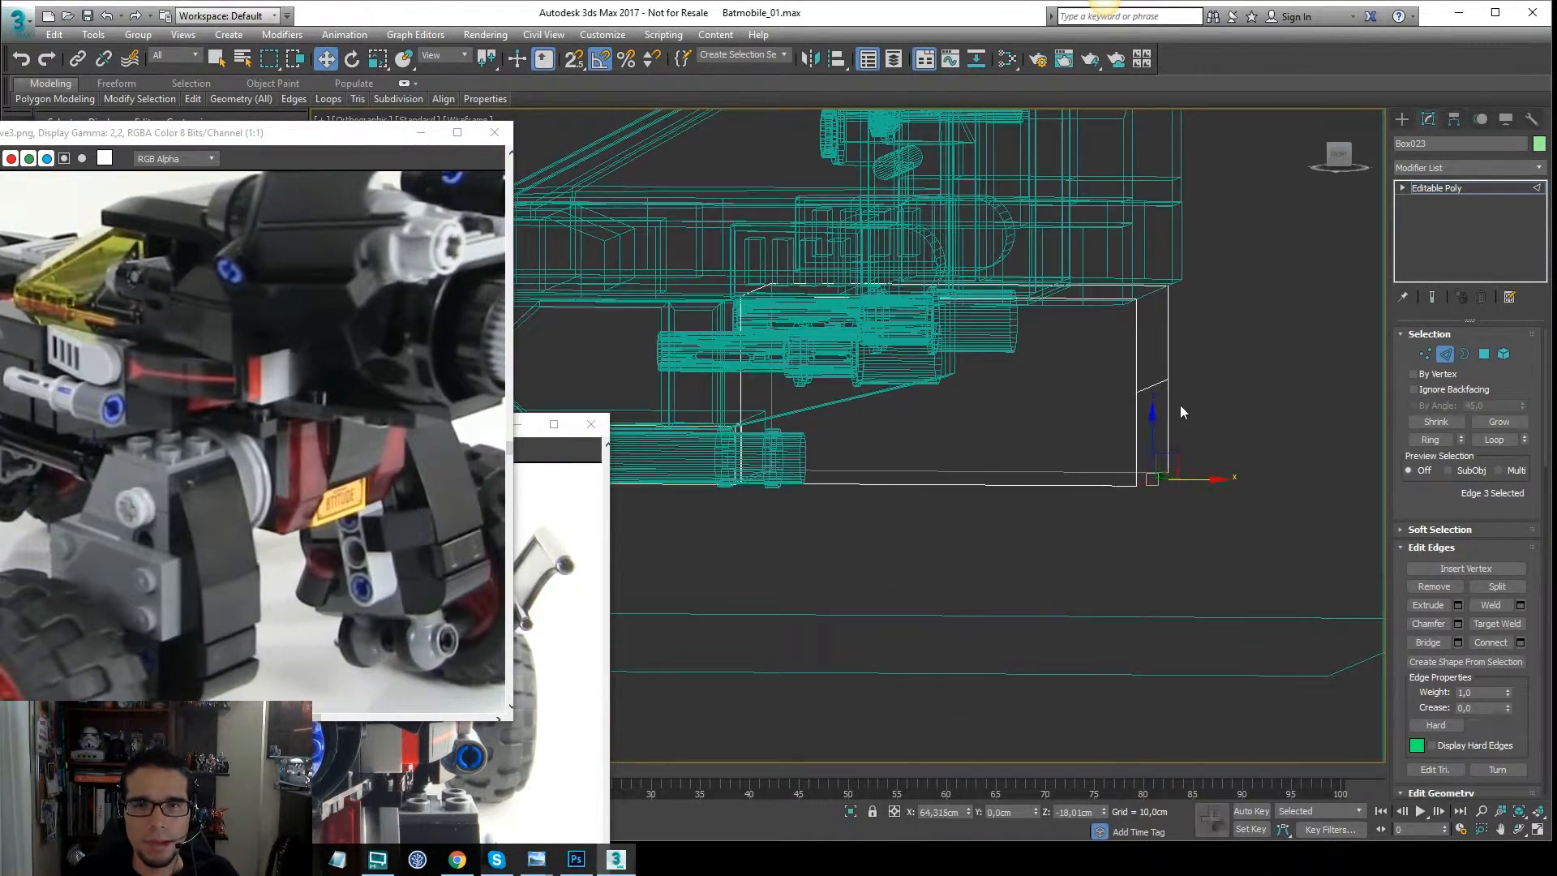
Connect the box's lengthwise edges with a vertical edge loop and slide the loop close to the rear end.
{"action": "key", "text": "alt+l"}
{"action": "right_click", "coordinate": [1089, 342]}
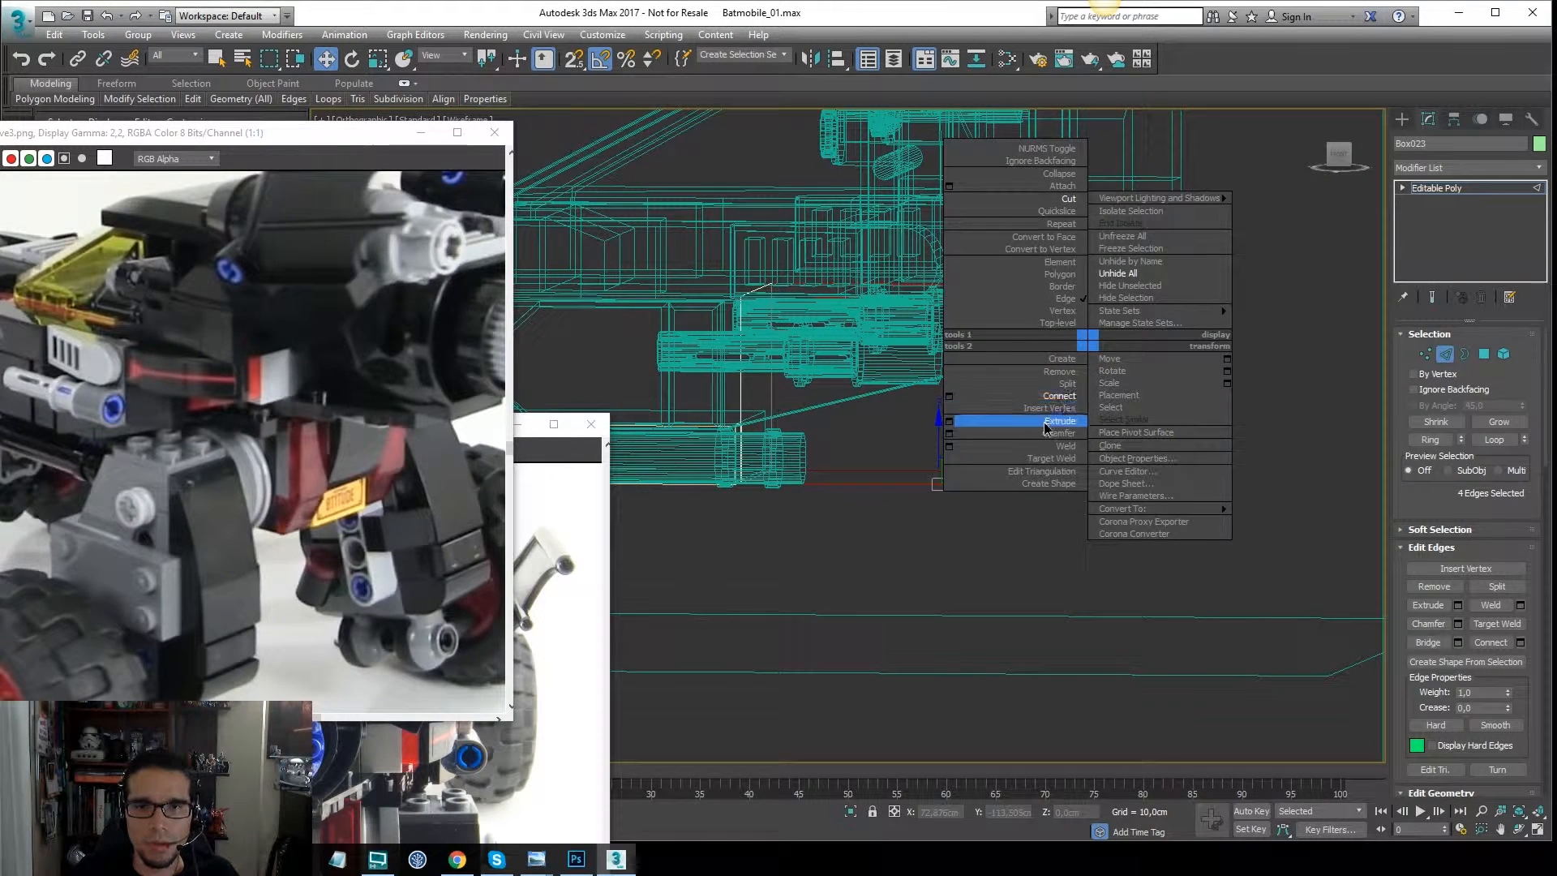
{"action": "left_click", "coordinate": [1064, 396]}
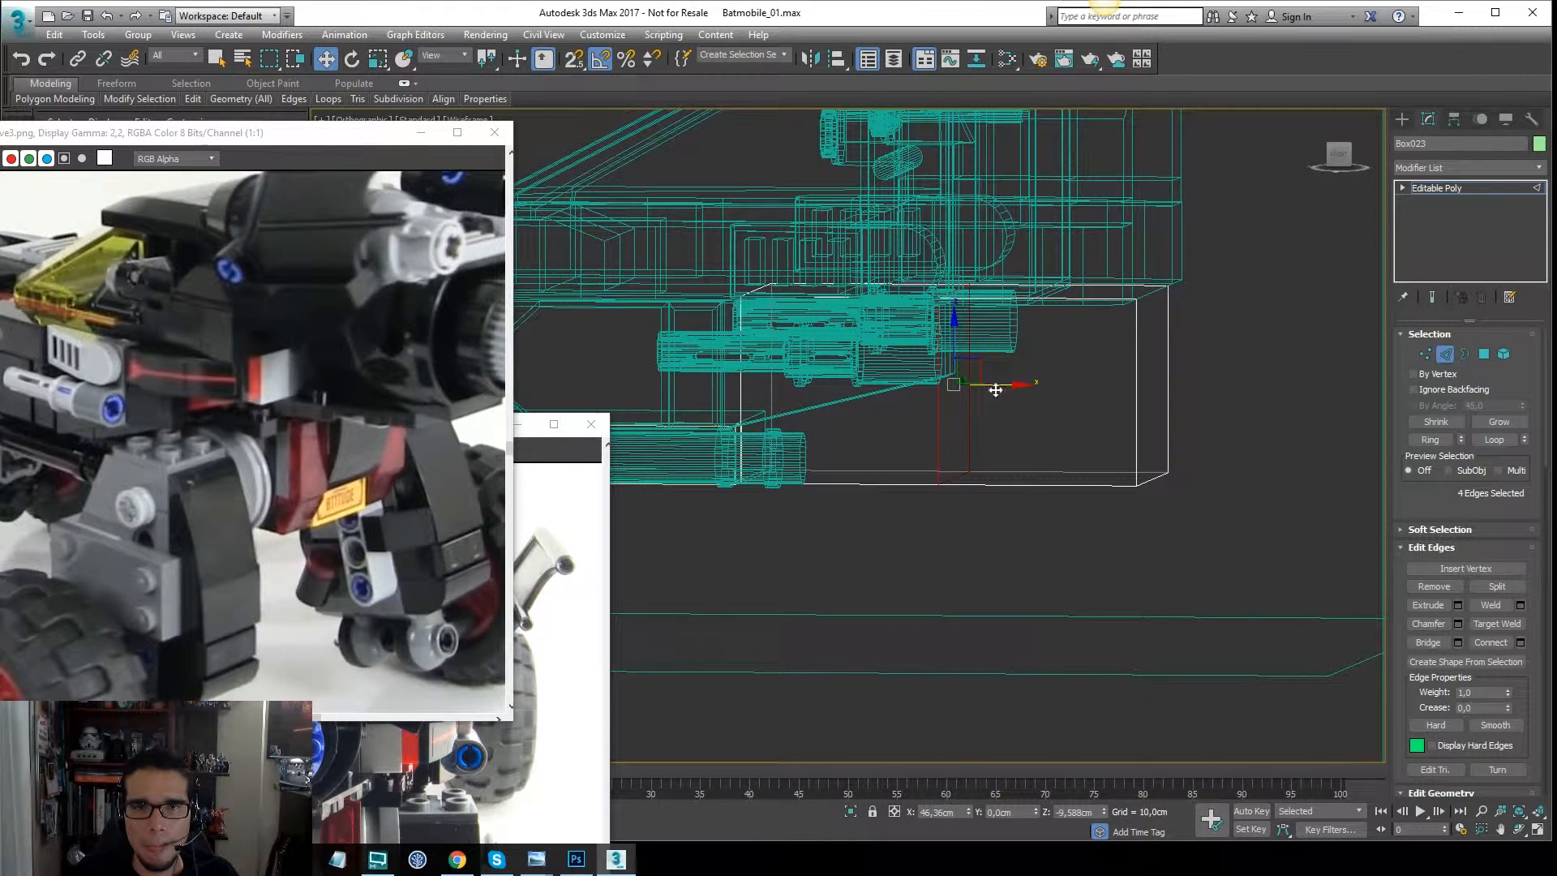
{"action": "left_click_drag", "start_coordinate": [1091, 391], "coordinate": [1176, 469]}
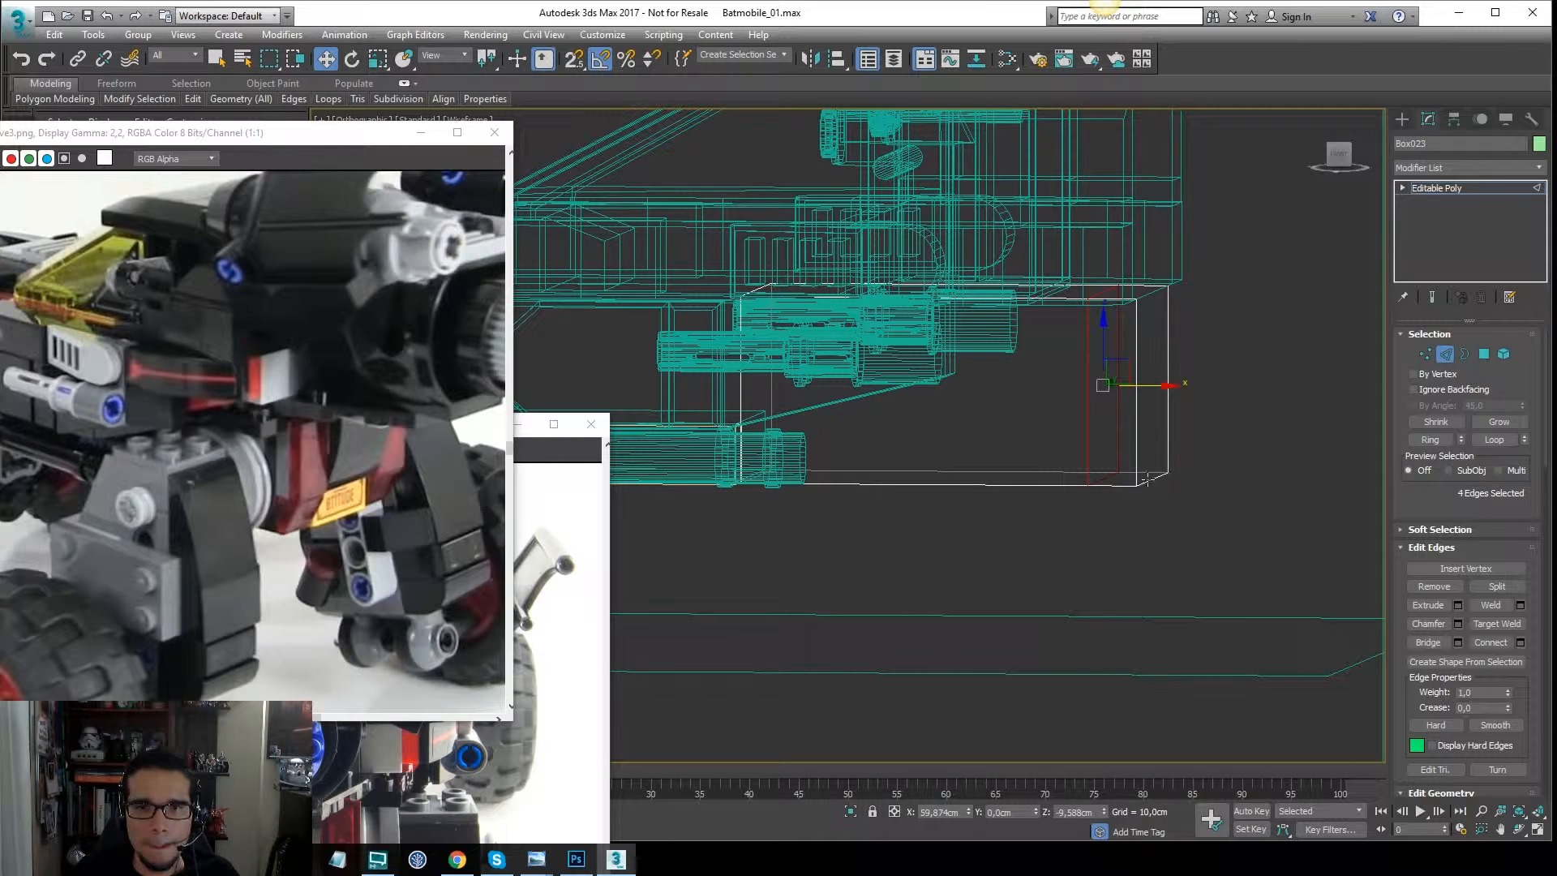
Connect all the box's vertical edges with a horizontal edge loop at mid-height.
{"action": "left_click", "coordinate": [1147, 479]}
{"action": "left_click_drag", "start_coordinate": [1252, 369], "coordinate": [709, 365]}
{"action": "right_click", "coordinate": [998, 371]}
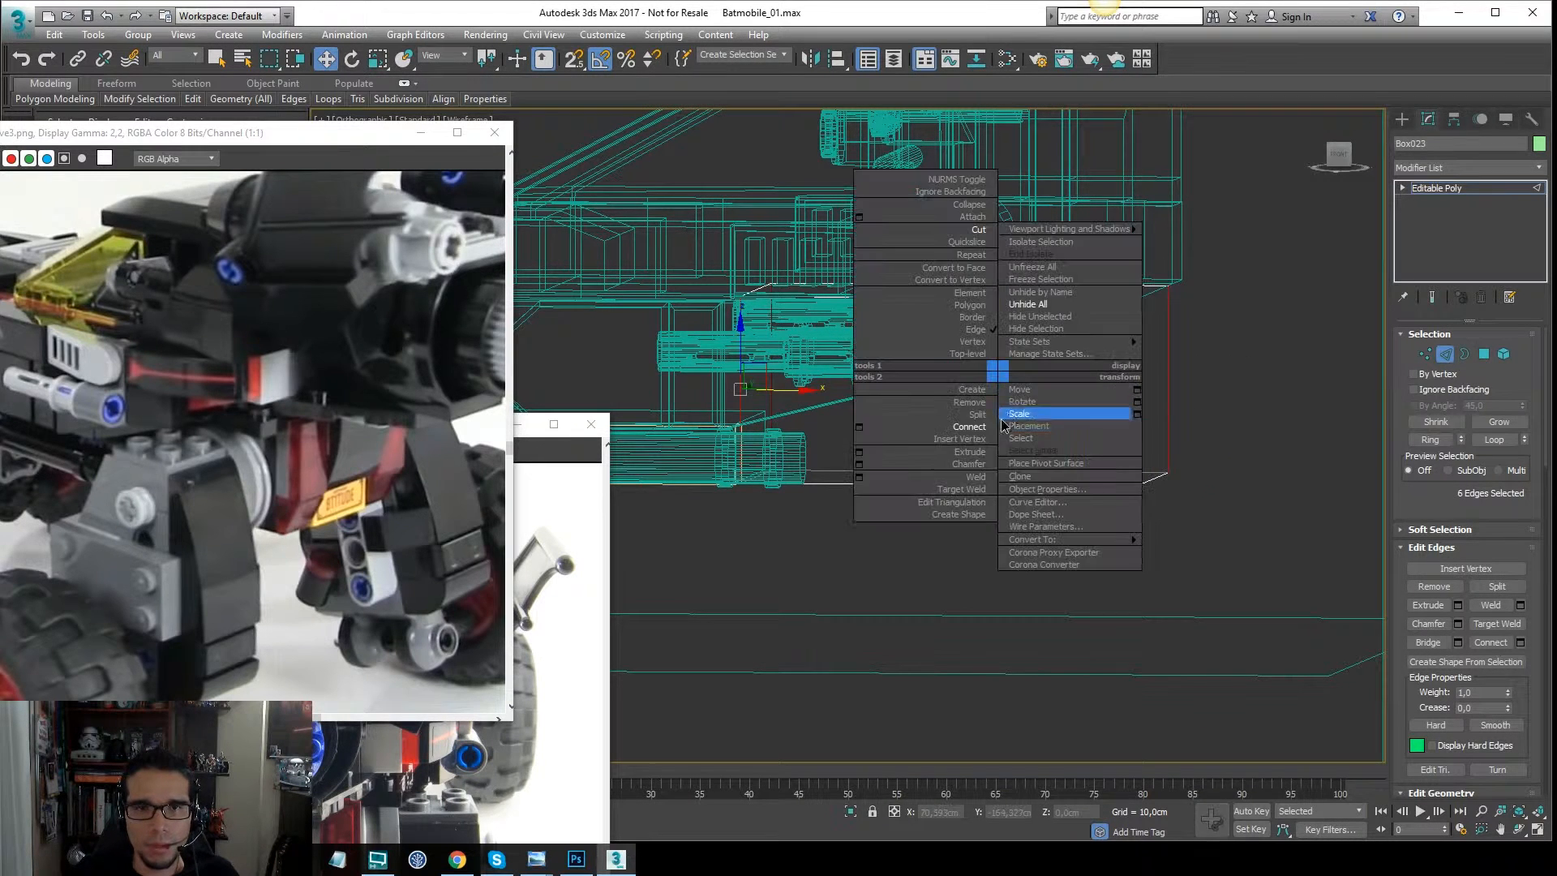
{"action": "left_click", "coordinate": [979, 428]}
Move the box's bottom rear edge forward to X about 61.4 cm so the lower half of the rear slopes inward.
{"action": "left_click", "coordinate": [1154, 479]}
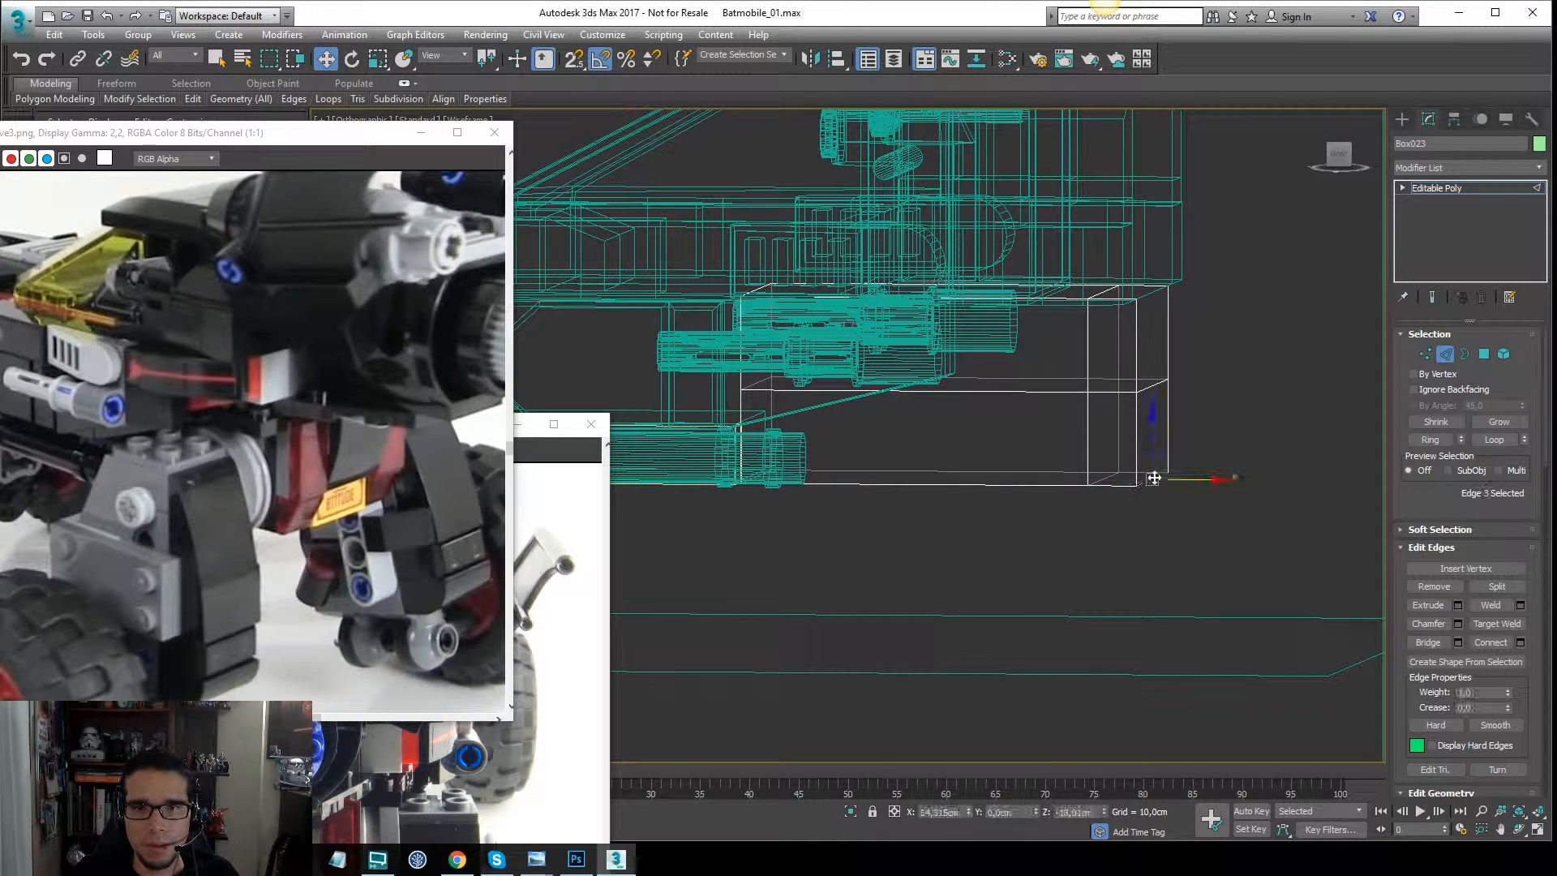
{"action": "left_click_drag", "start_coordinate": [1192, 482], "coordinate": [1171, 481]}
{"action": "middle_click_drag", "start_coordinate": [1122, 477], "coordinate": [1177, 479], "text": "alt"}
{"action": "key", "text": "F3"}
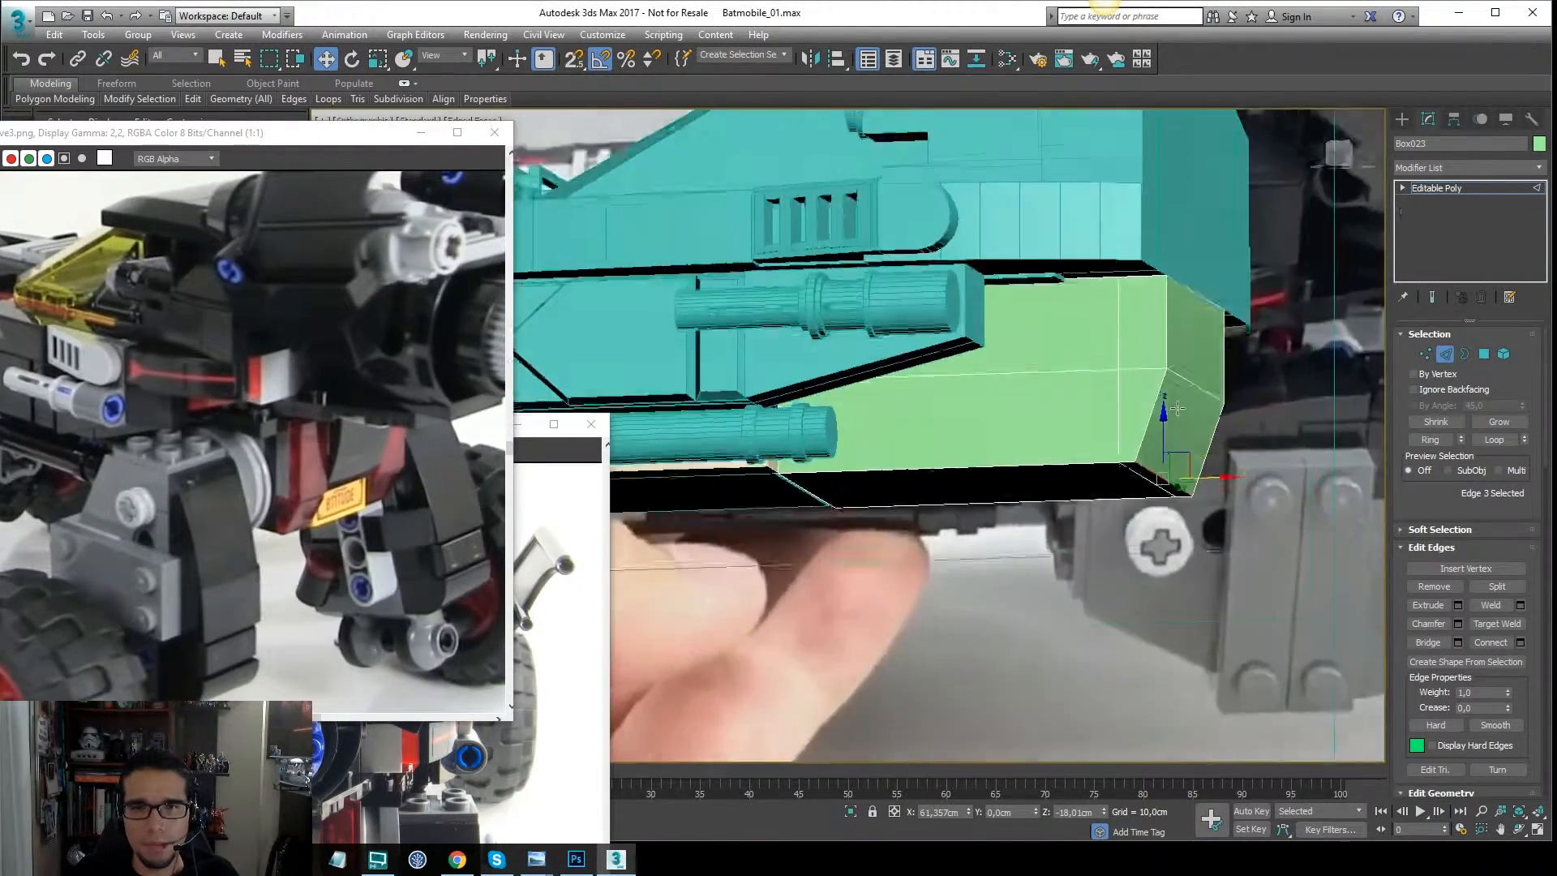
Move the vertices of the vertical loop near the box's rear end and its bottom rear edge slightly forward together.
{"action": "key", "text": "F3"}
{"action": "middle_click_drag", "start_coordinate": [1185, 444], "coordinate": [1170, 475], "text": "alt"}
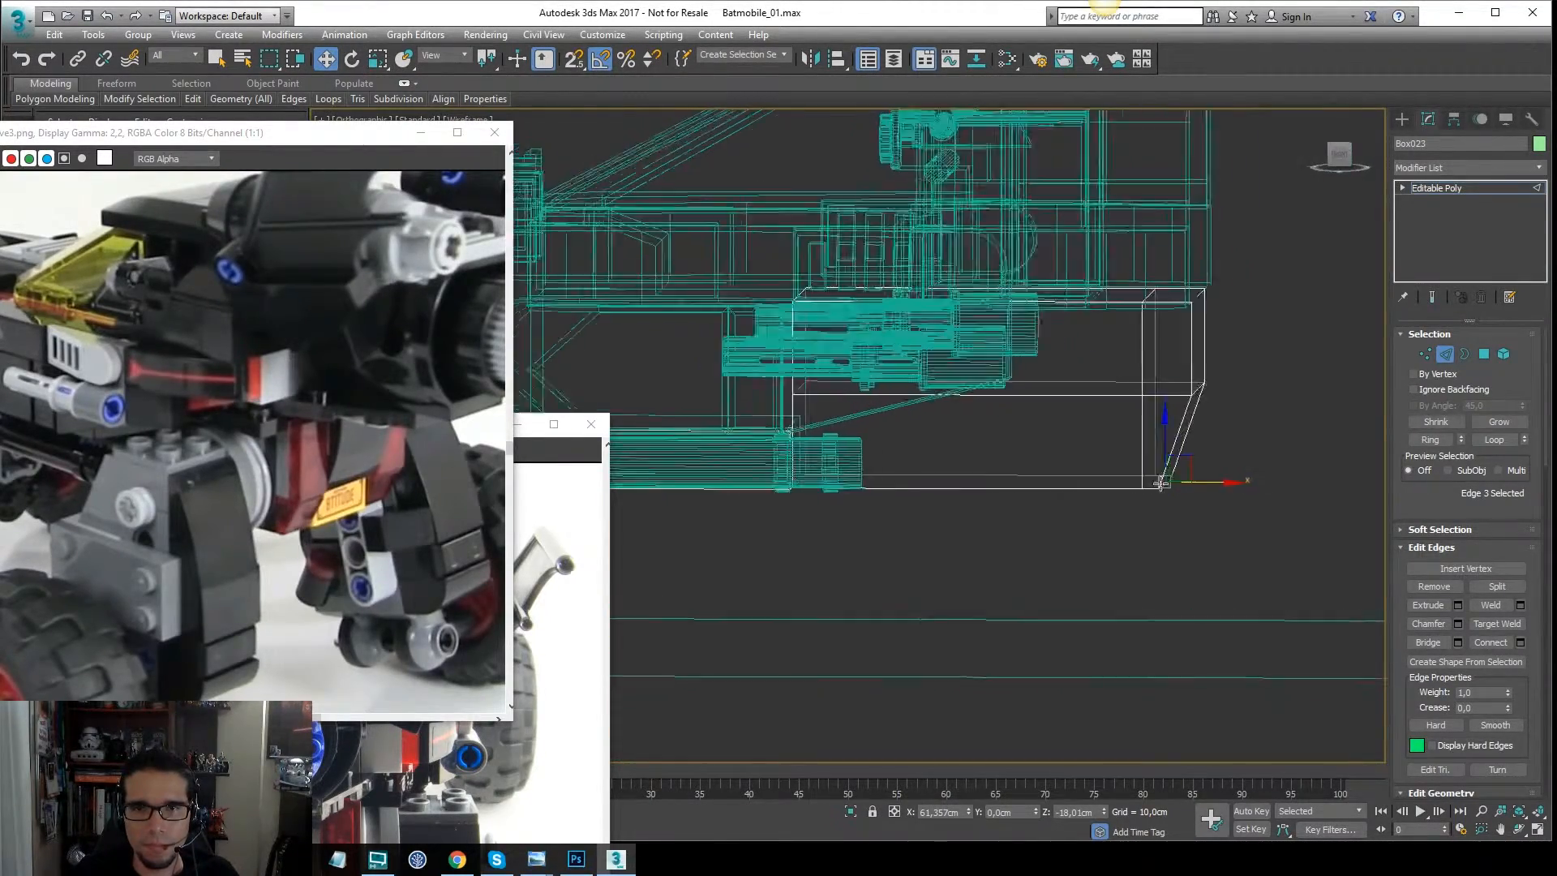
{"action": "key", "text": "1"}
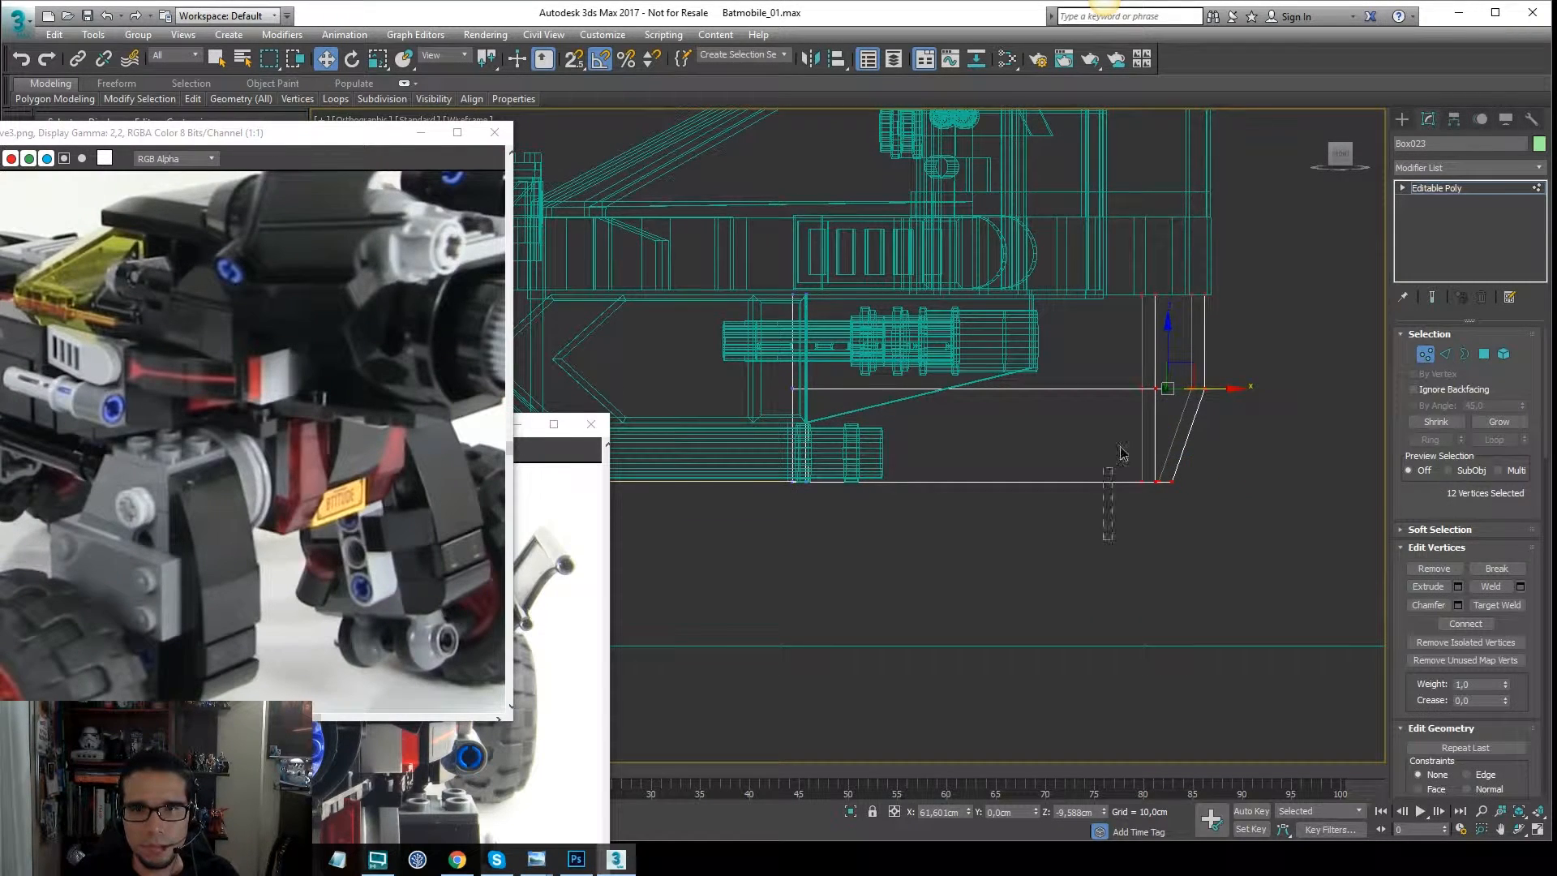
{"action": "left_click_drag", "start_coordinate": [1122, 452], "coordinate": [1184, 277]}
{"action": "key", "text": "l"}
{"action": "key", "text": "f"}
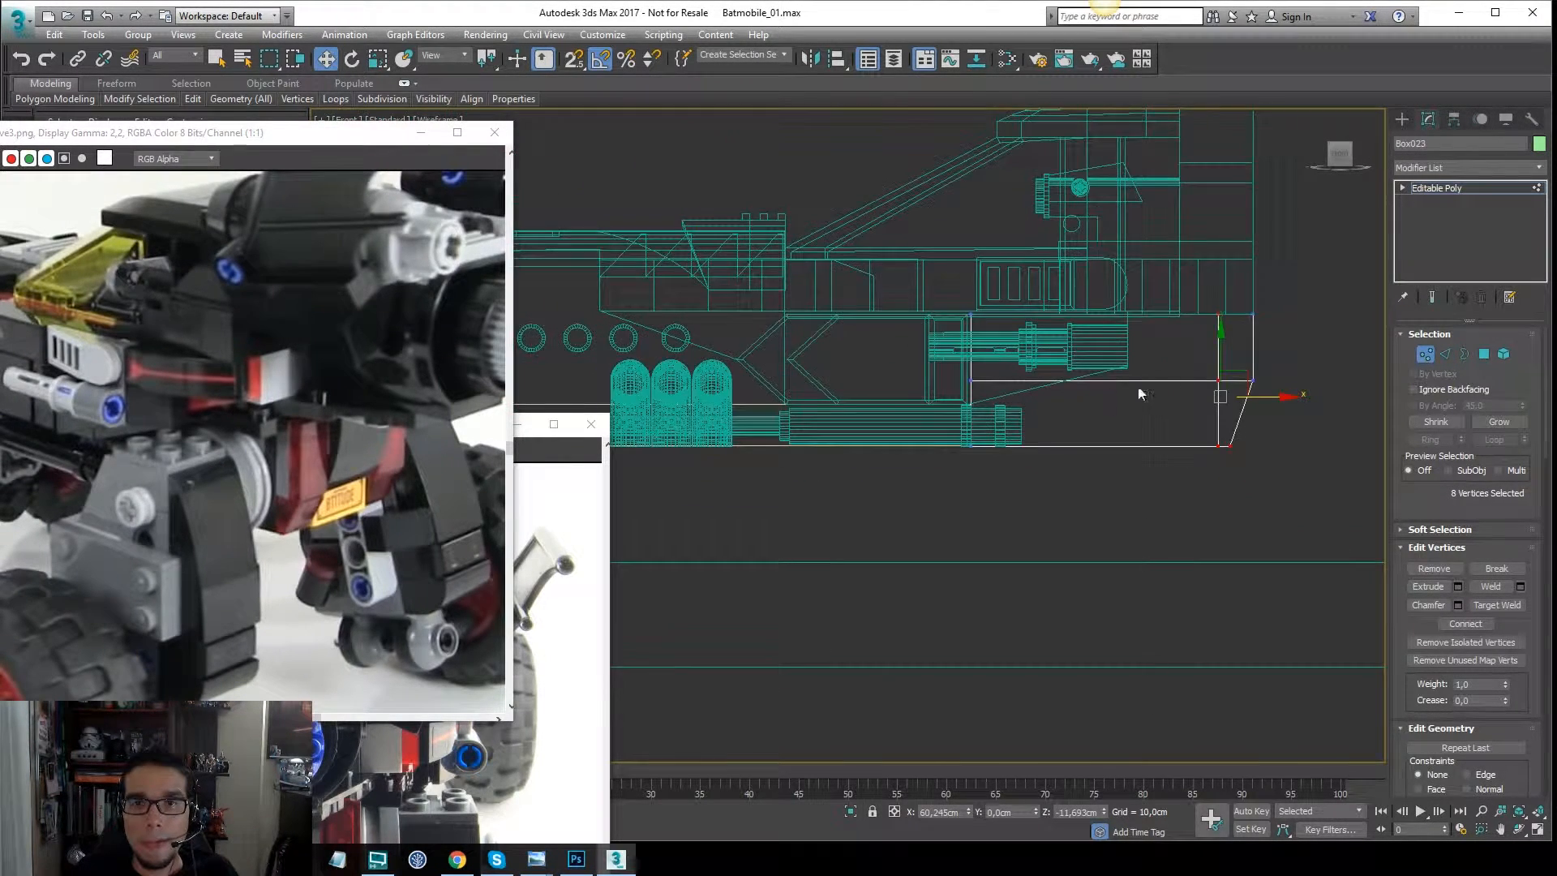
{"action": "scroll", "coordinate": [1255, 416], "scroll_direction": "up", "scroll_amount": 3}
{"action": "left_click_drag", "start_coordinate": [1265, 413], "coordinate": [1243, 411]}
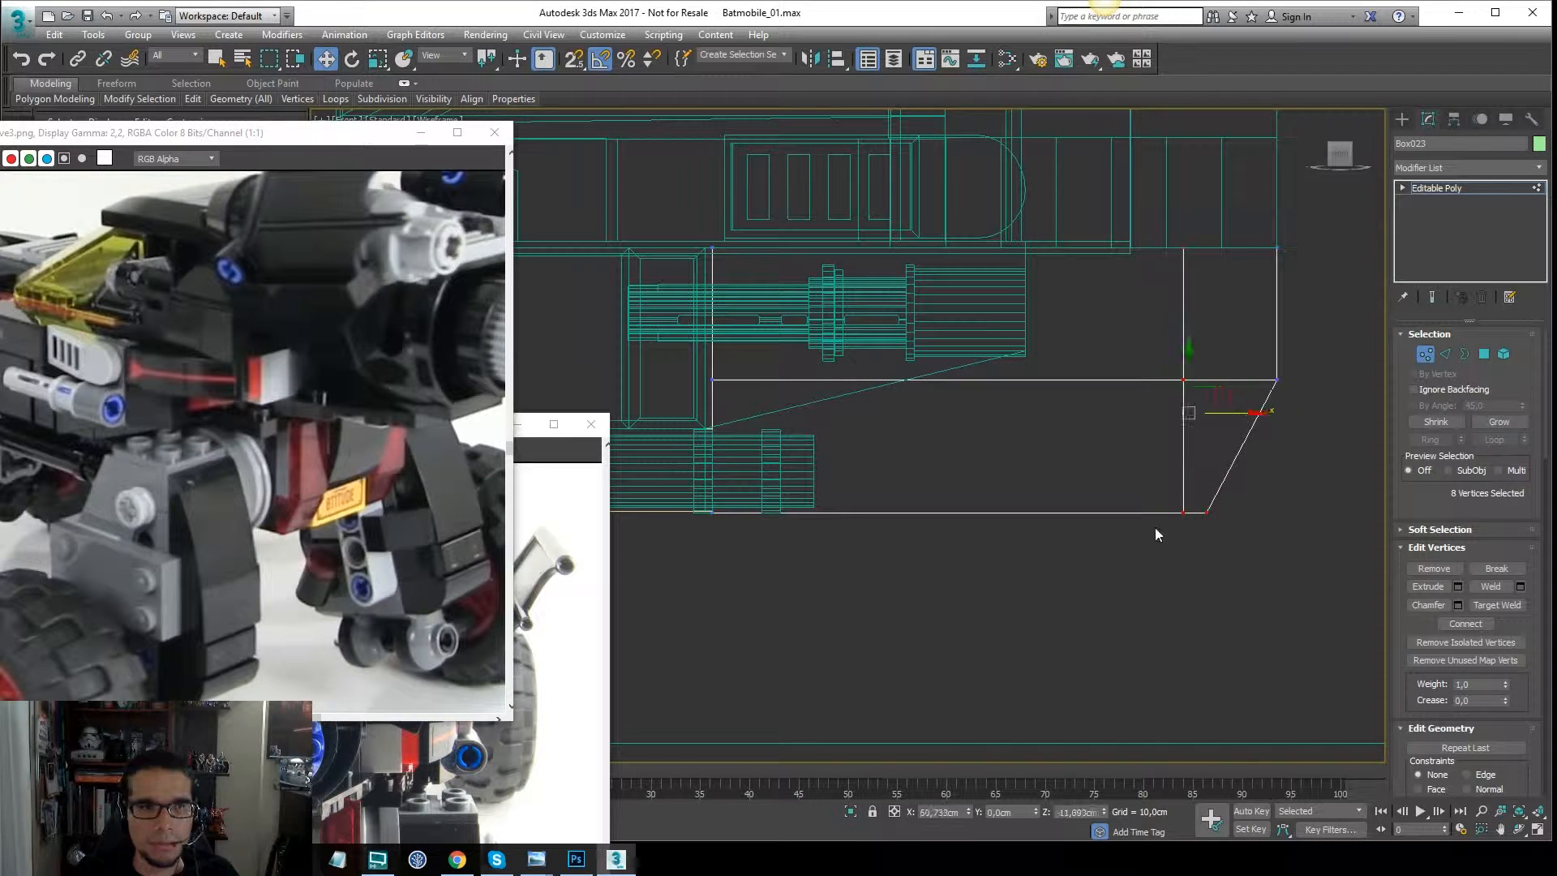
{"action": "left_click", "coordinate": [1155, 527]}
{"action": "middle_click_drag", "start_coordinate": [916, 452], "coordinate": [942, 429]}
{"action": "key", "text": "F3"}
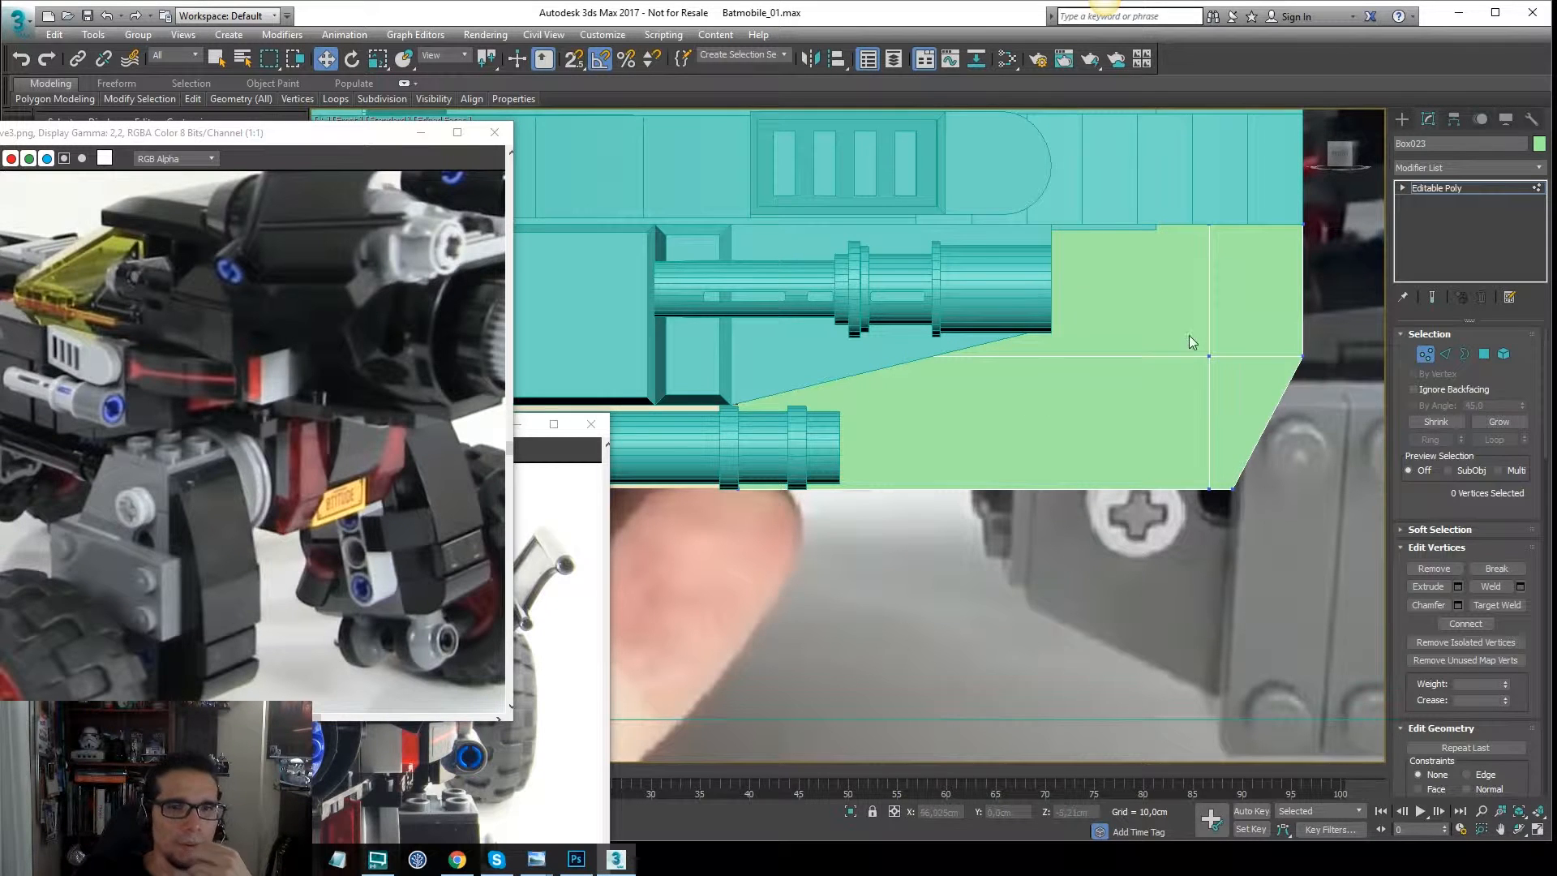
{"action": "middle_click_drag", "start_coordinate": [1158, 328], "coordinate": [1195, 350]}
{"action": "scroll", "coordinate": [1198, 347], "scroll_direction": "down", "scroll_amount": 3}
{"action": "middle_click_drag", "start_coordinate": [1272, 284], "coordinate": [1238, 325]}
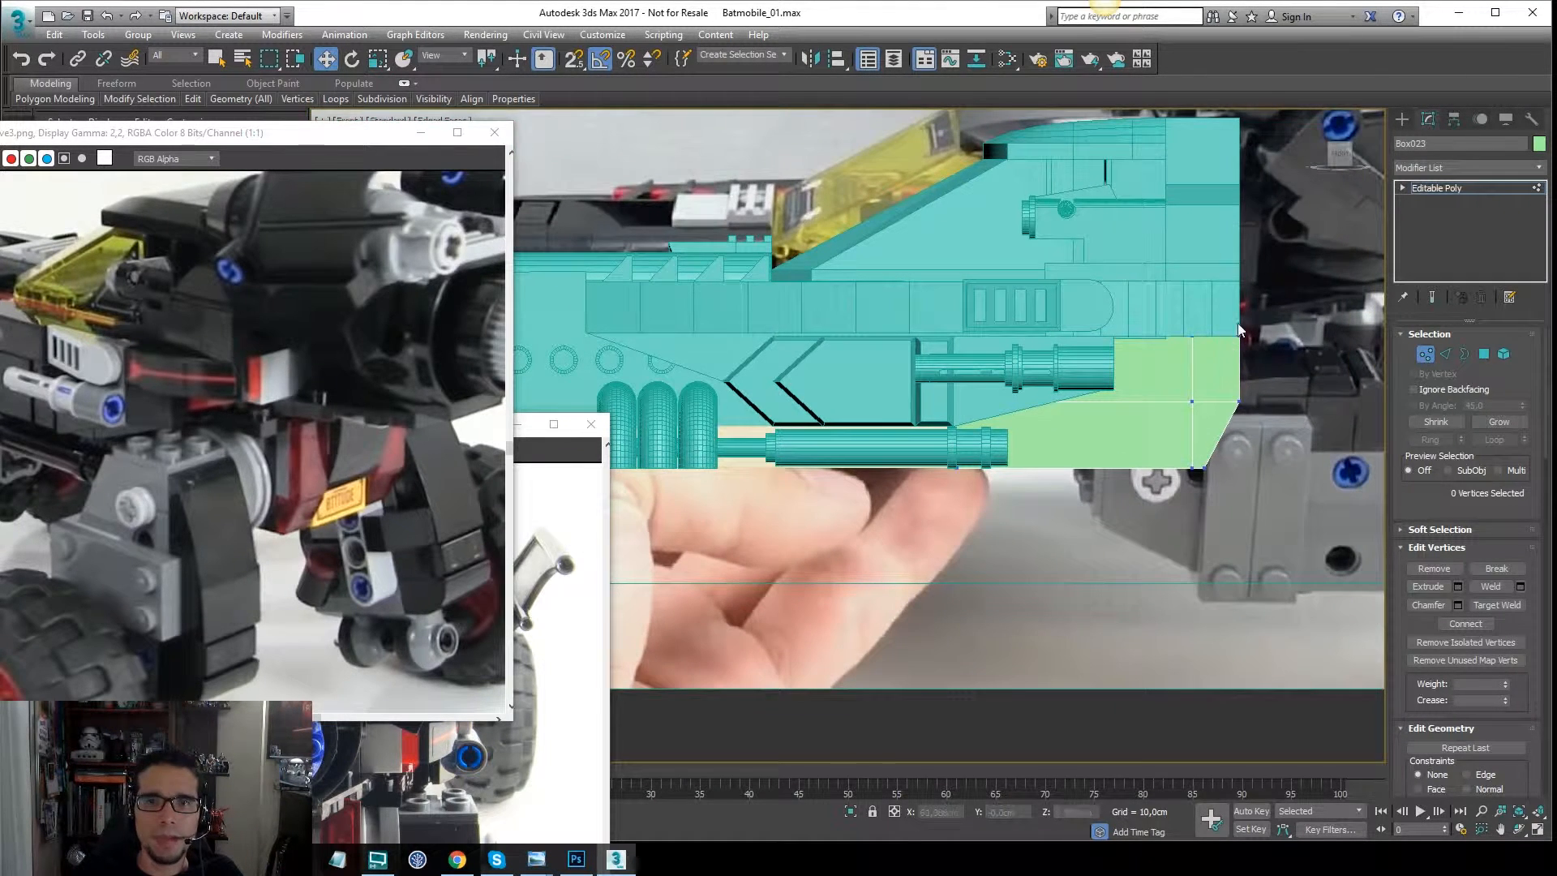
{"action": "left_click", "coordinate": [1485, 191]}
{"action": "left_click", "coordinate": [1449, 192]}
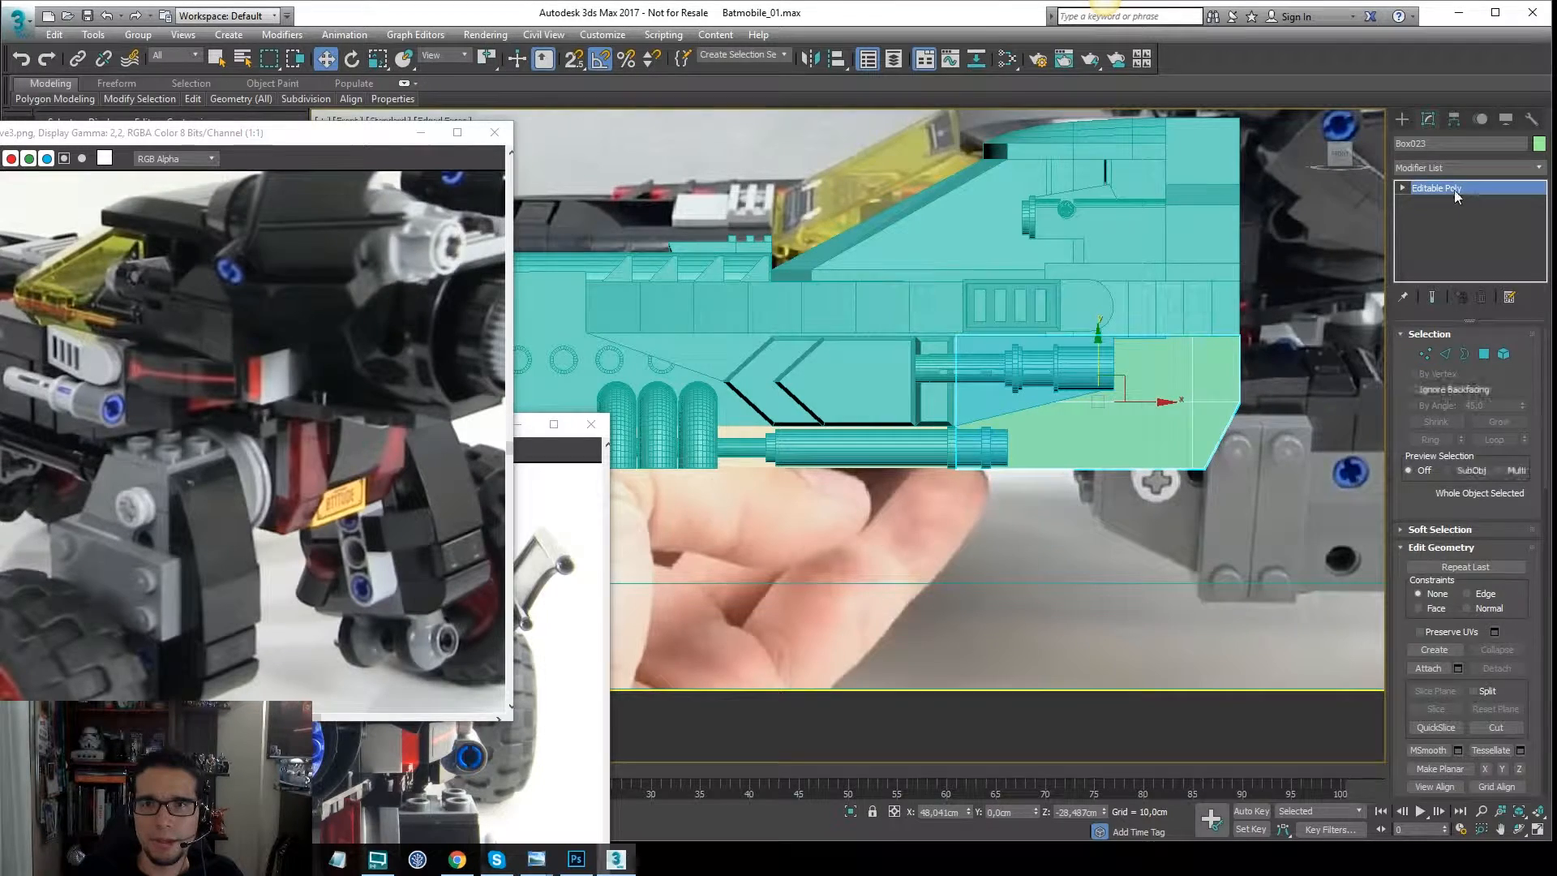
Connect all the box's crosswise edges with two lengthwise loops that divide the rear face into three columns.
{"action": "middle_click_drag", "start_coordinate": [1298, 260], "coordinate": [1131, 284], "text": "alt"}
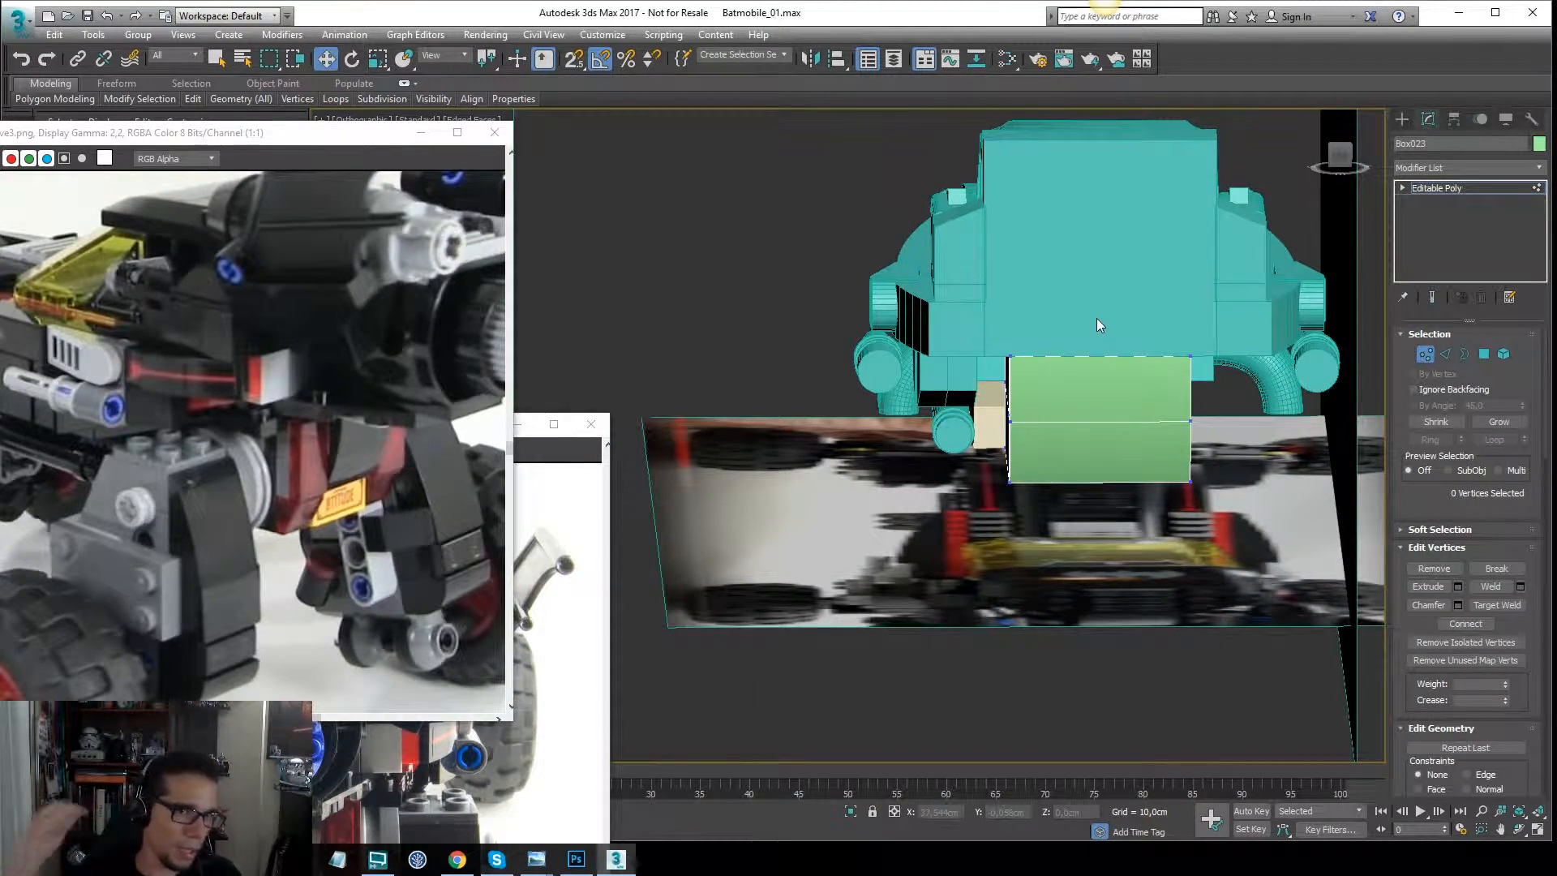
{"action": "mouse_move", "coordinate": [1143, 407]}
{"action": "middle_mouse_down", "text": "alt"}
{"action": "mouse_move", "coordinate": [1168, 385]}
{"action": "mouse_move", "coordinate": [1115, 374]}
{"action": "middle_mouse_up", "text": "alt"}
{"action": "key", "text": "F3"}
{"action": "key", "text": "2"}
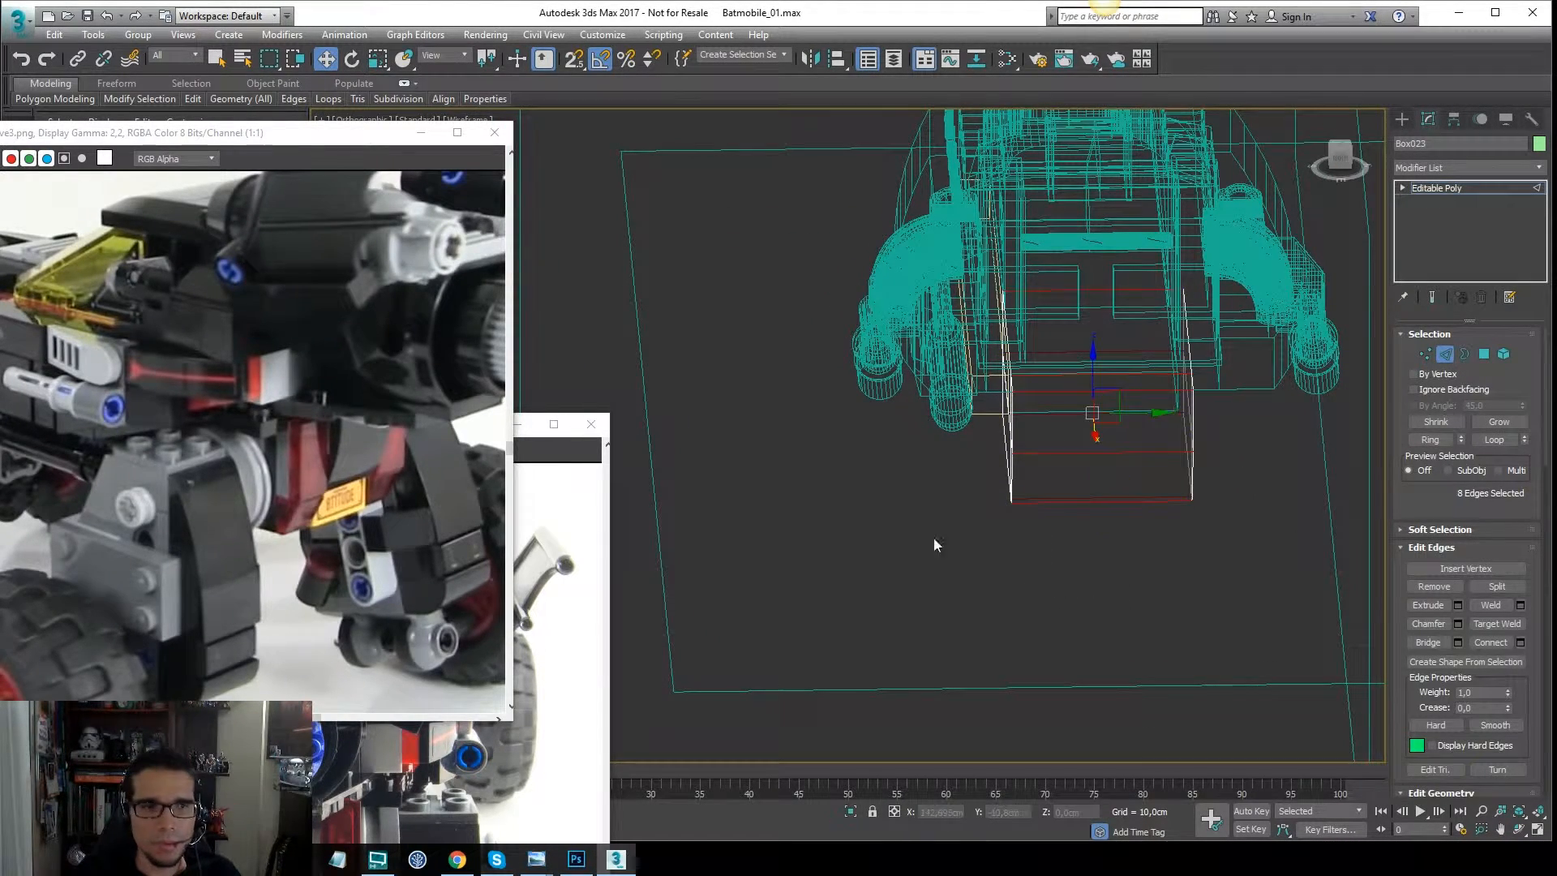
{"action": "left_click", "coordinate": [561, 503]}
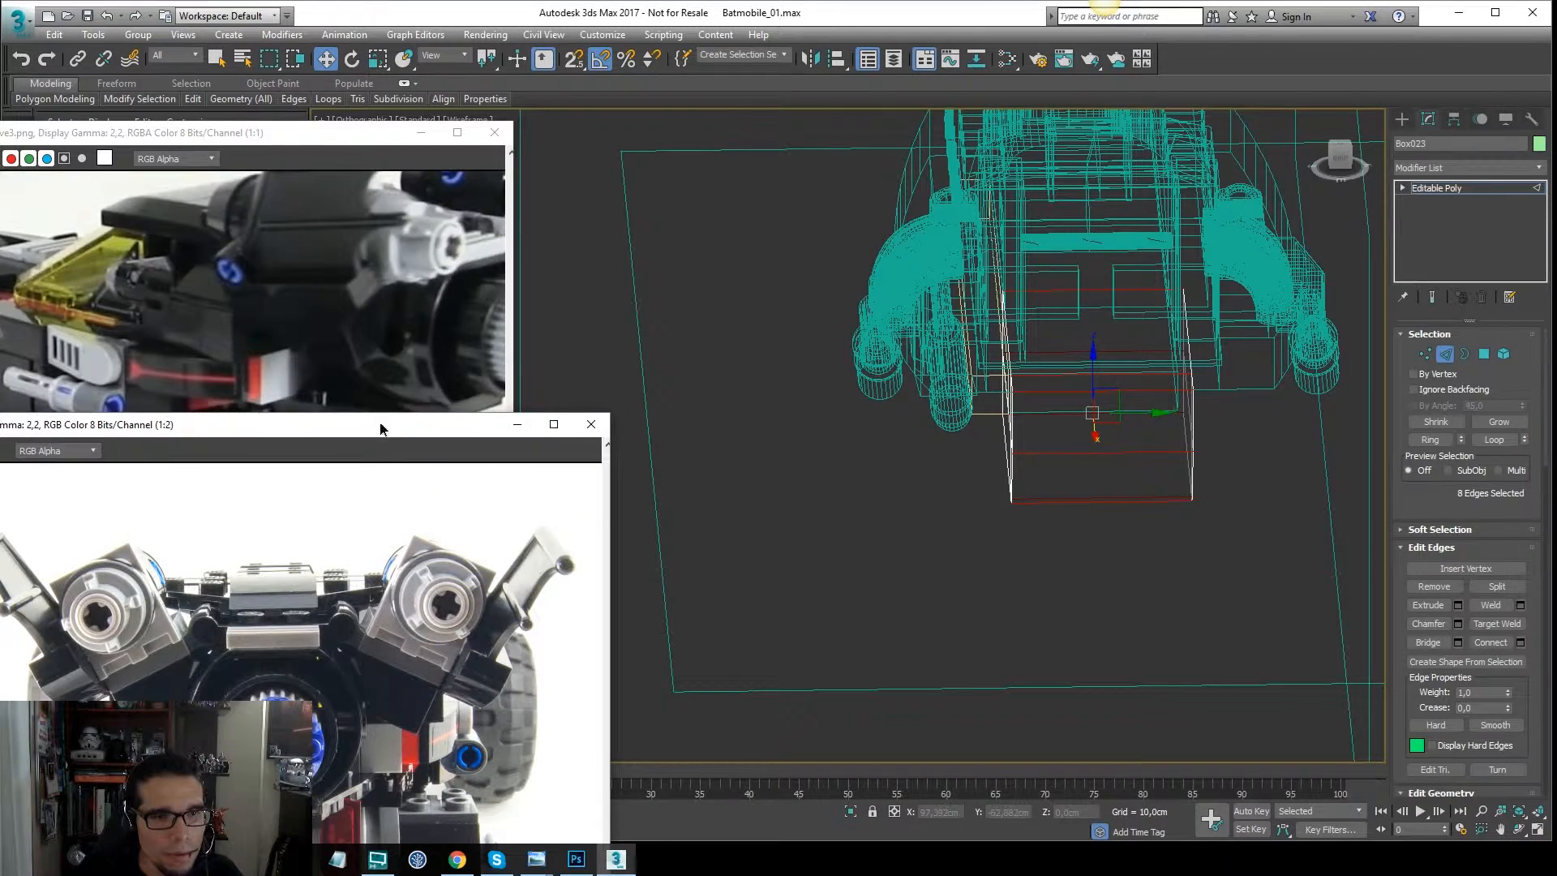
{"action": "left_click_drag", "start_coordinate": [380, 429], "coordinate": [344, 523]}
{"action": "middle_click_drag", "start_coordinate": [1093, 417], "coordinate": [1061, 389]}
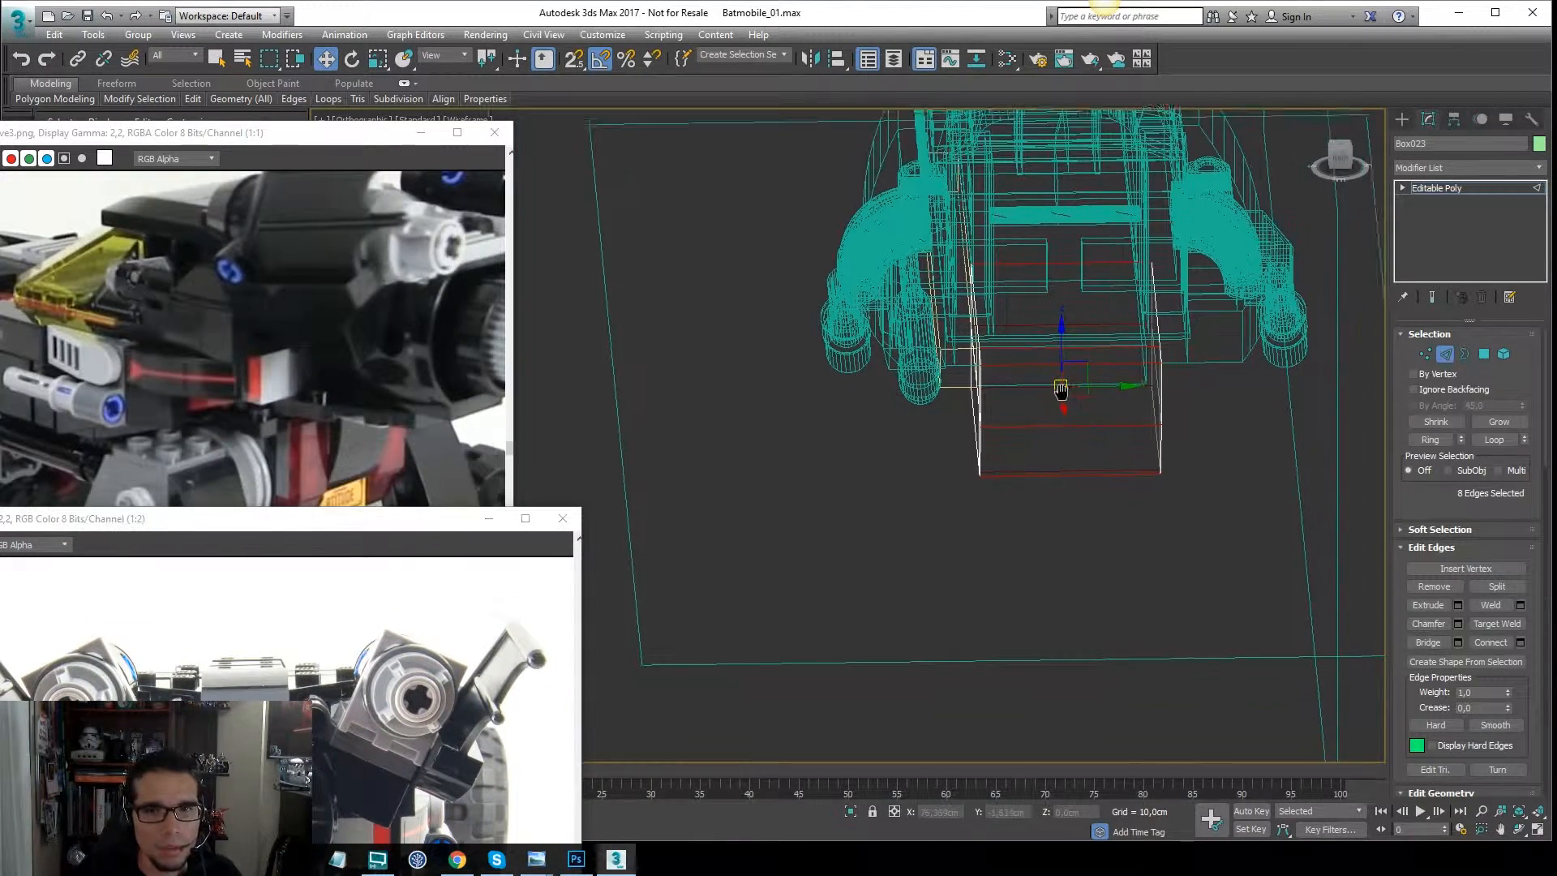
{"action": "key", "text": "F3"}
{"action": "right_click", "coordinate": [1077, 338]}
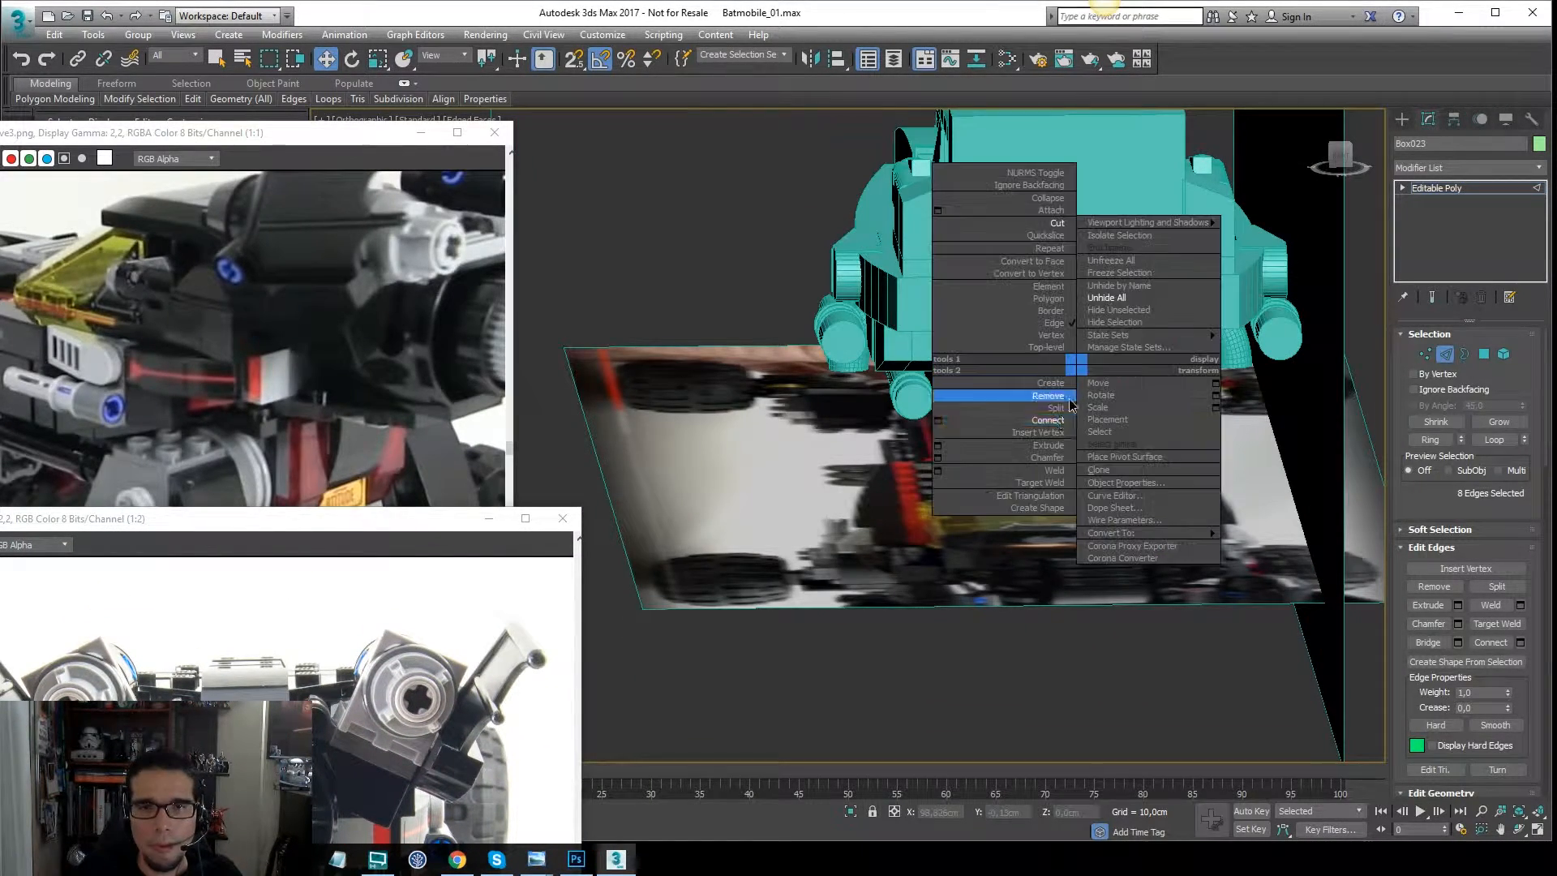
{"action": "left_click", "coordinate": [1014, 421]}
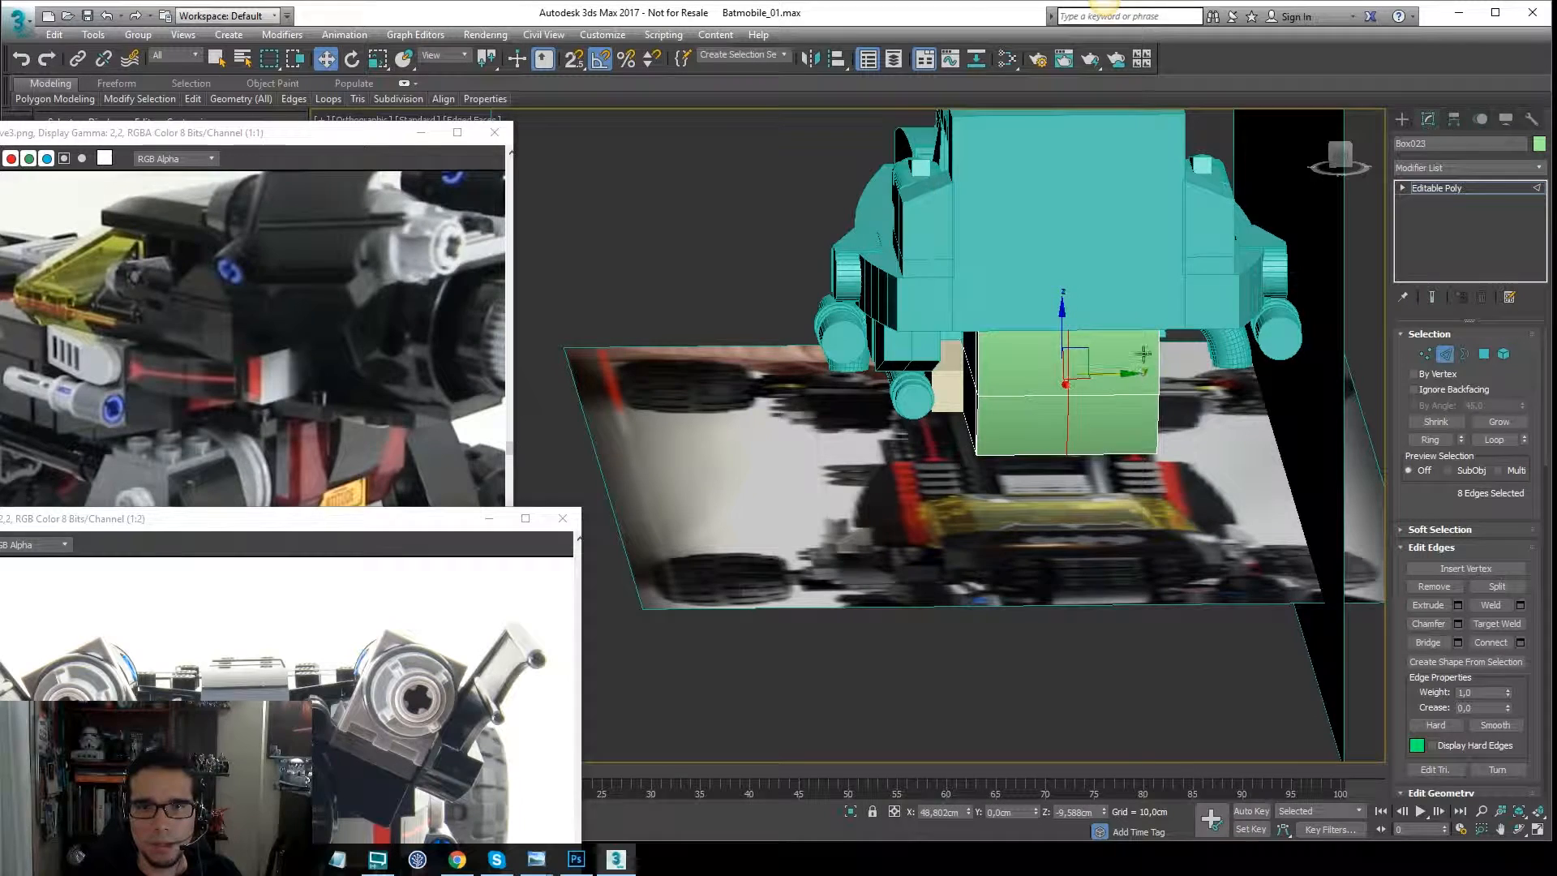
{"action": "right_click", "coordinate": [1060, 369]}
{"action": "left_click", "coordinate": [1017, 397]}
{"action": "right_click", "coordinate": [1035, 371]}
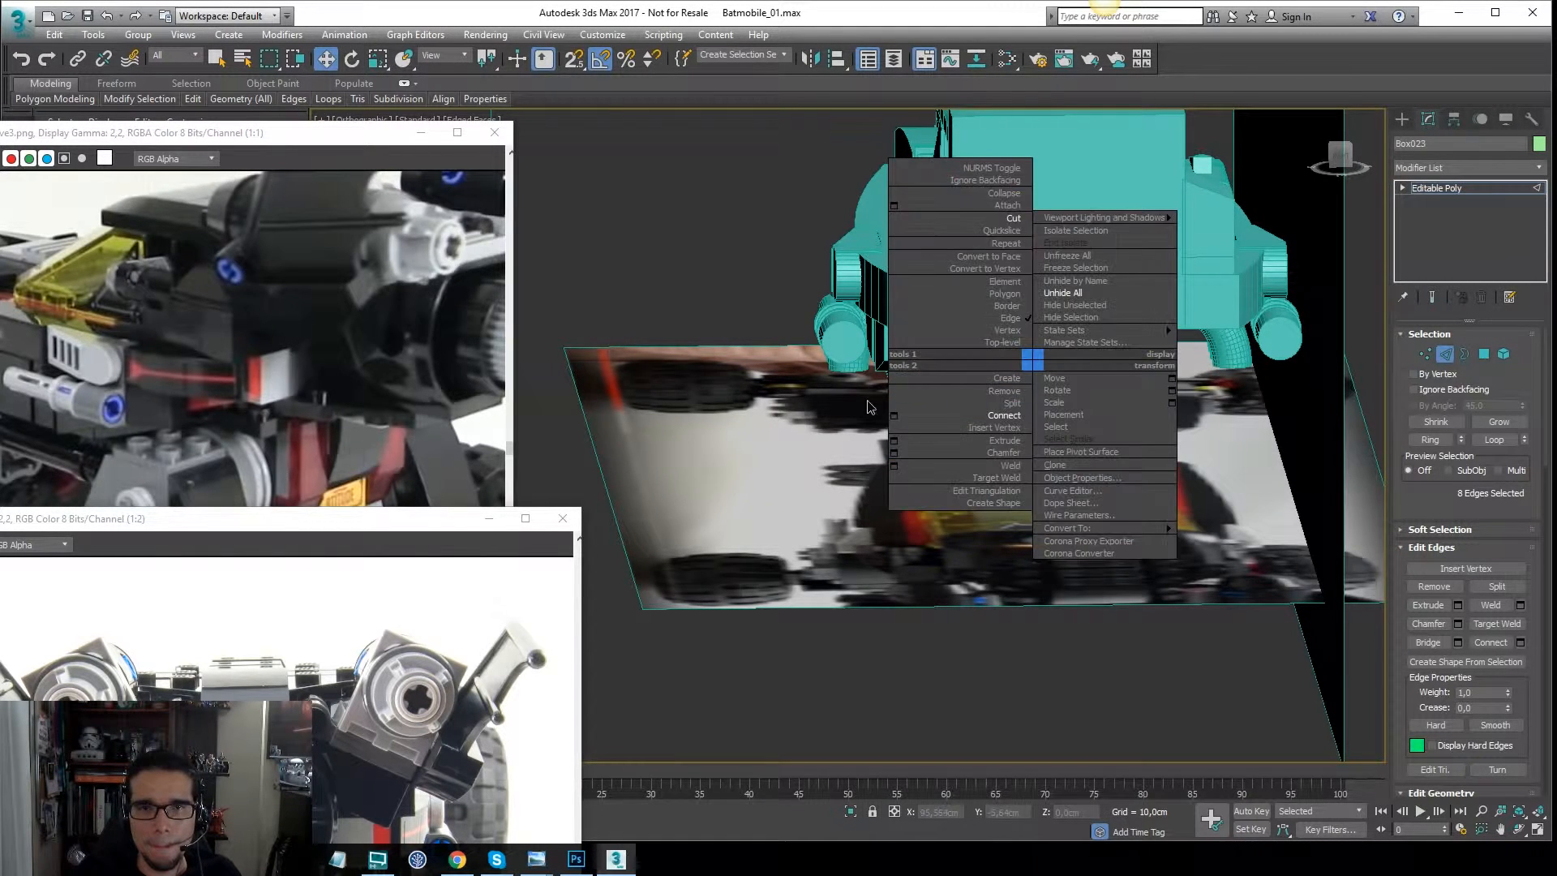
{"action": "left_click", "coordinate": [893, 418]}
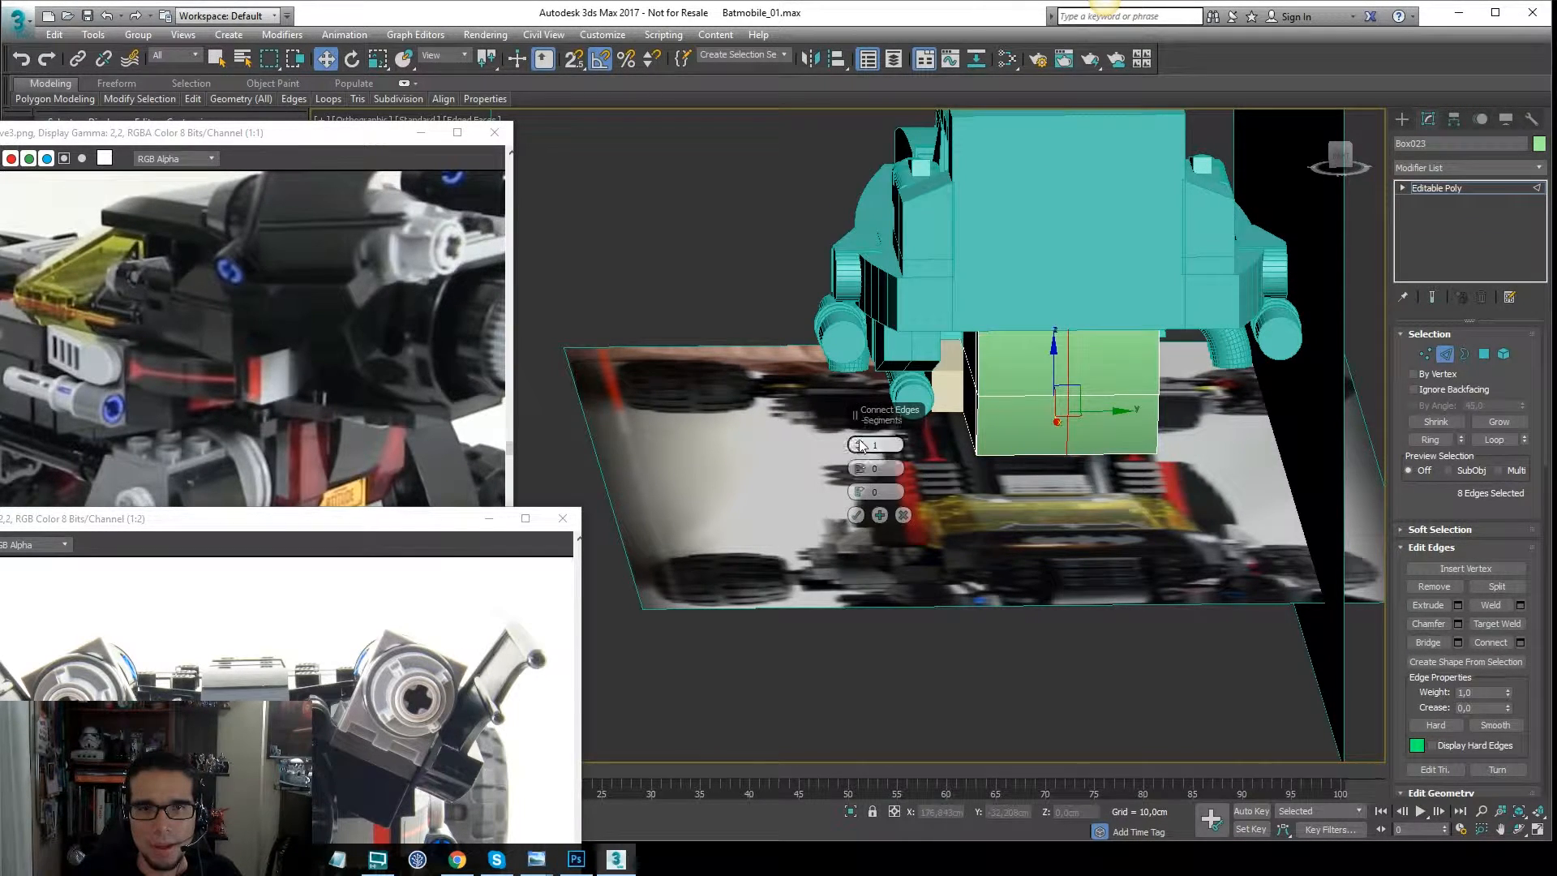
{"action": "left_click_drag", "start_coordinate": [860, 438], "coordinate": [873, 455]}
{"action": "left_click", "coordinate": [856, 515]}
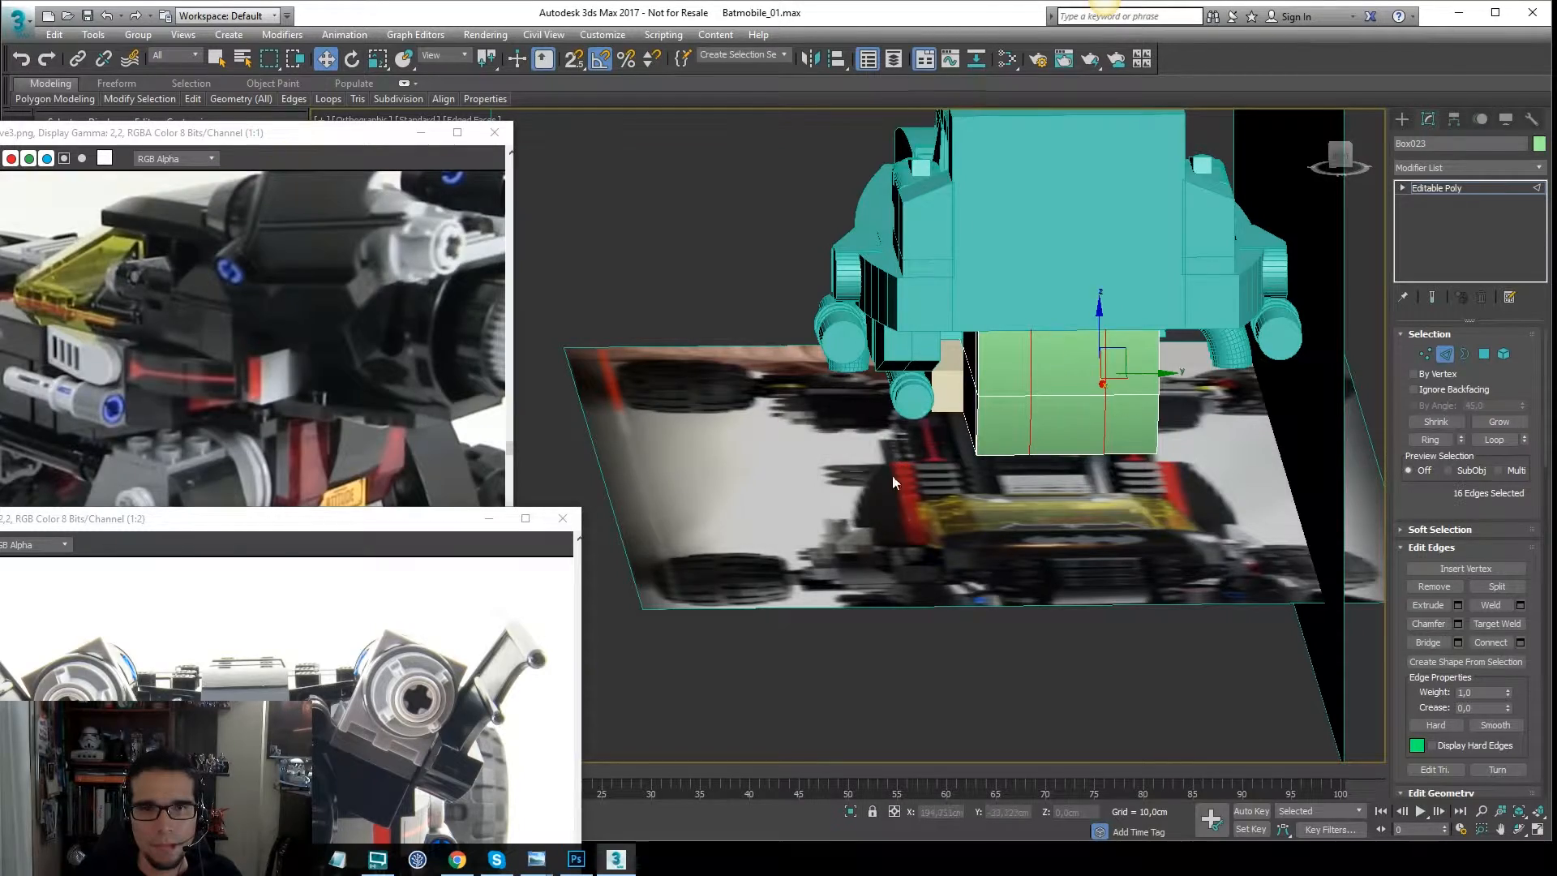
Examine the rear and angled reference photos around the licence plate and red side pieces to compare the block's shape.
{"action": "middle_click_drag", "start_coordinate": [892, 475], "coordinate": [1040, 303], "text": "alt"}
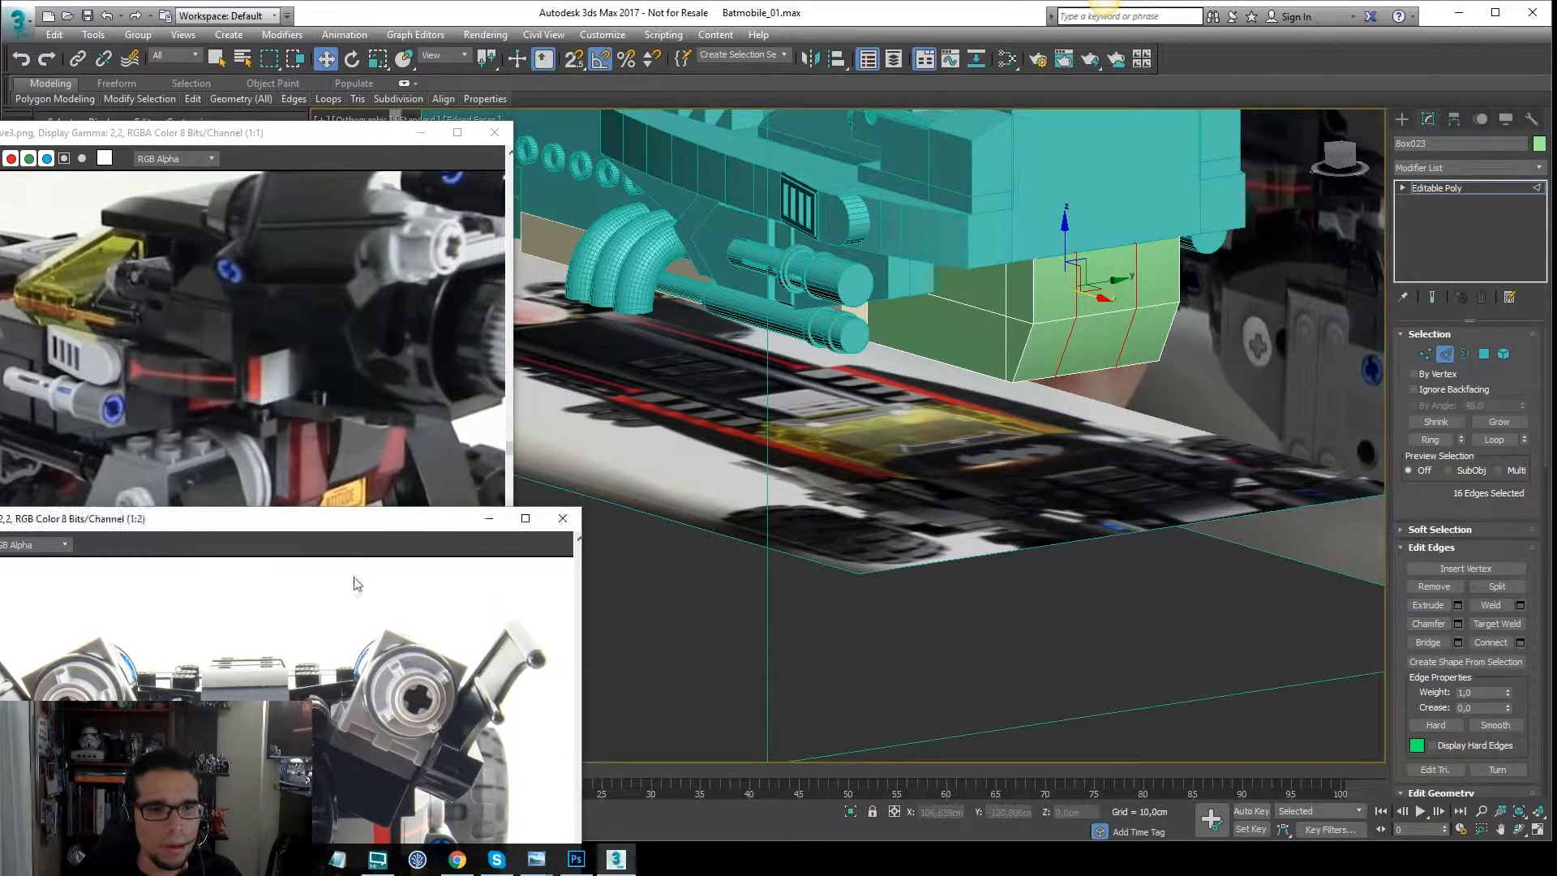
{"action": "left_click_drag", "start_coordinate": [428, 521], "coordinate": [452, 259]}
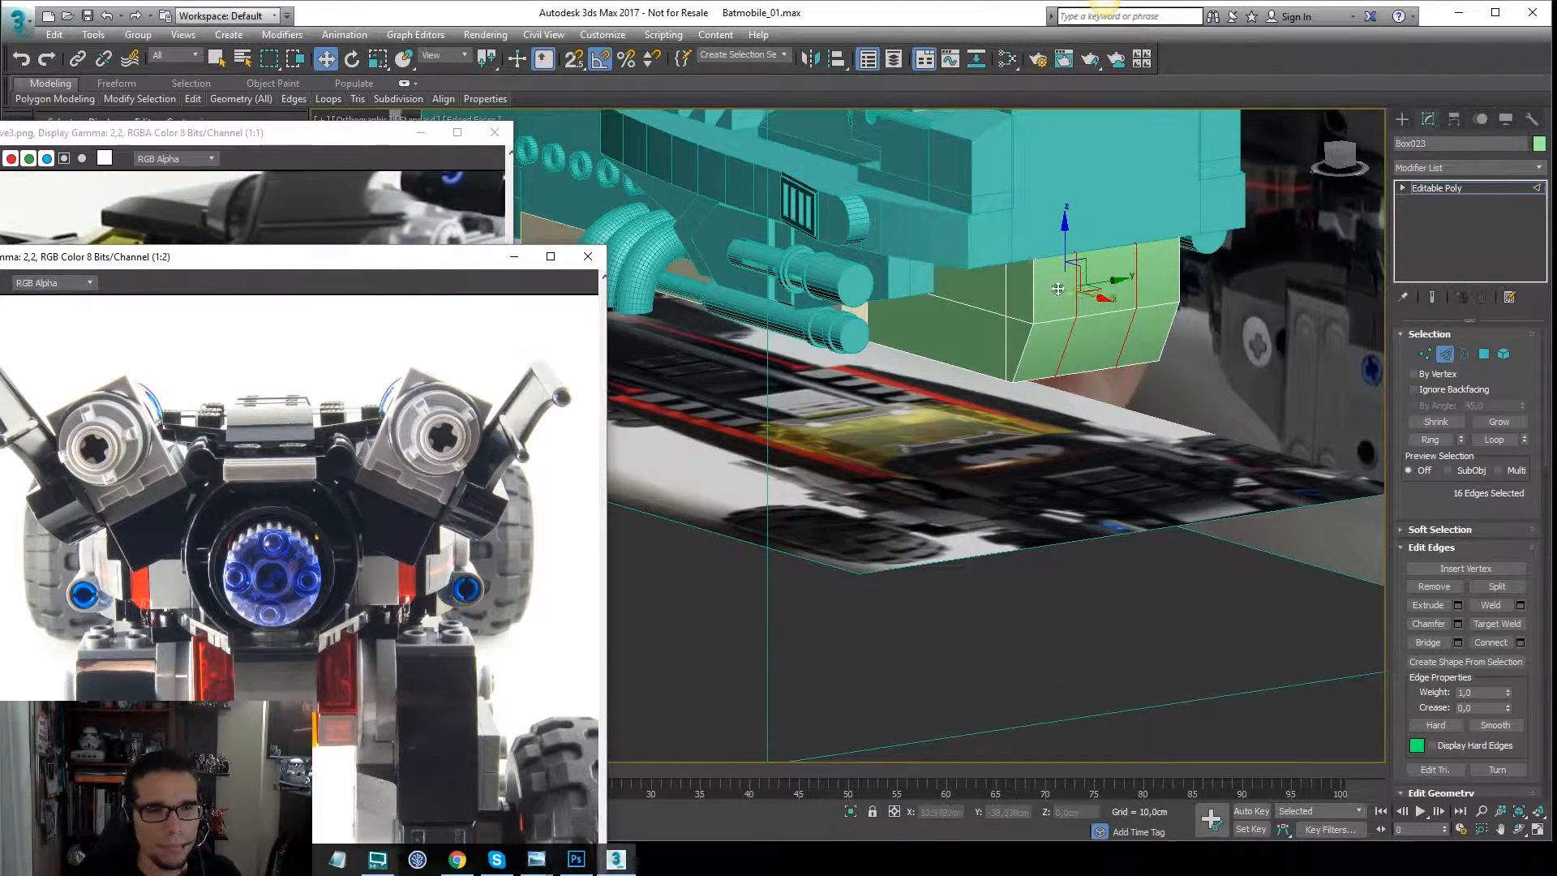
{"action": "middle_click_drag", "start_coordinate": [1107, 339], "coordinate": [1220, 286], "text": "alt"}
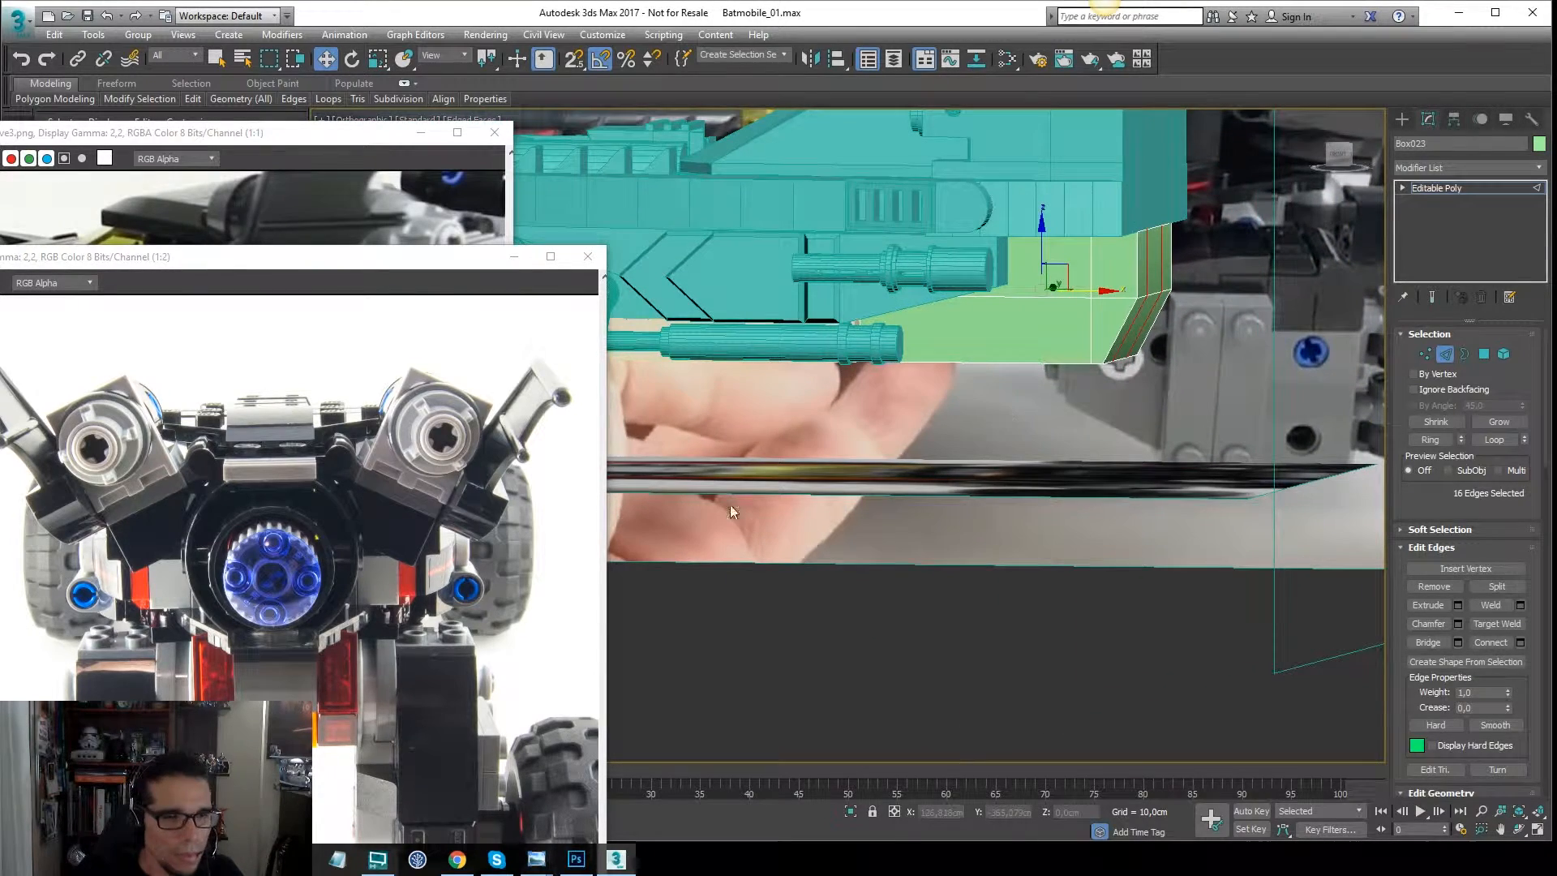
{"action": "scroll", "coordinate": [300, 568], "scroll_direction": "up", "scroll_amount": 1}
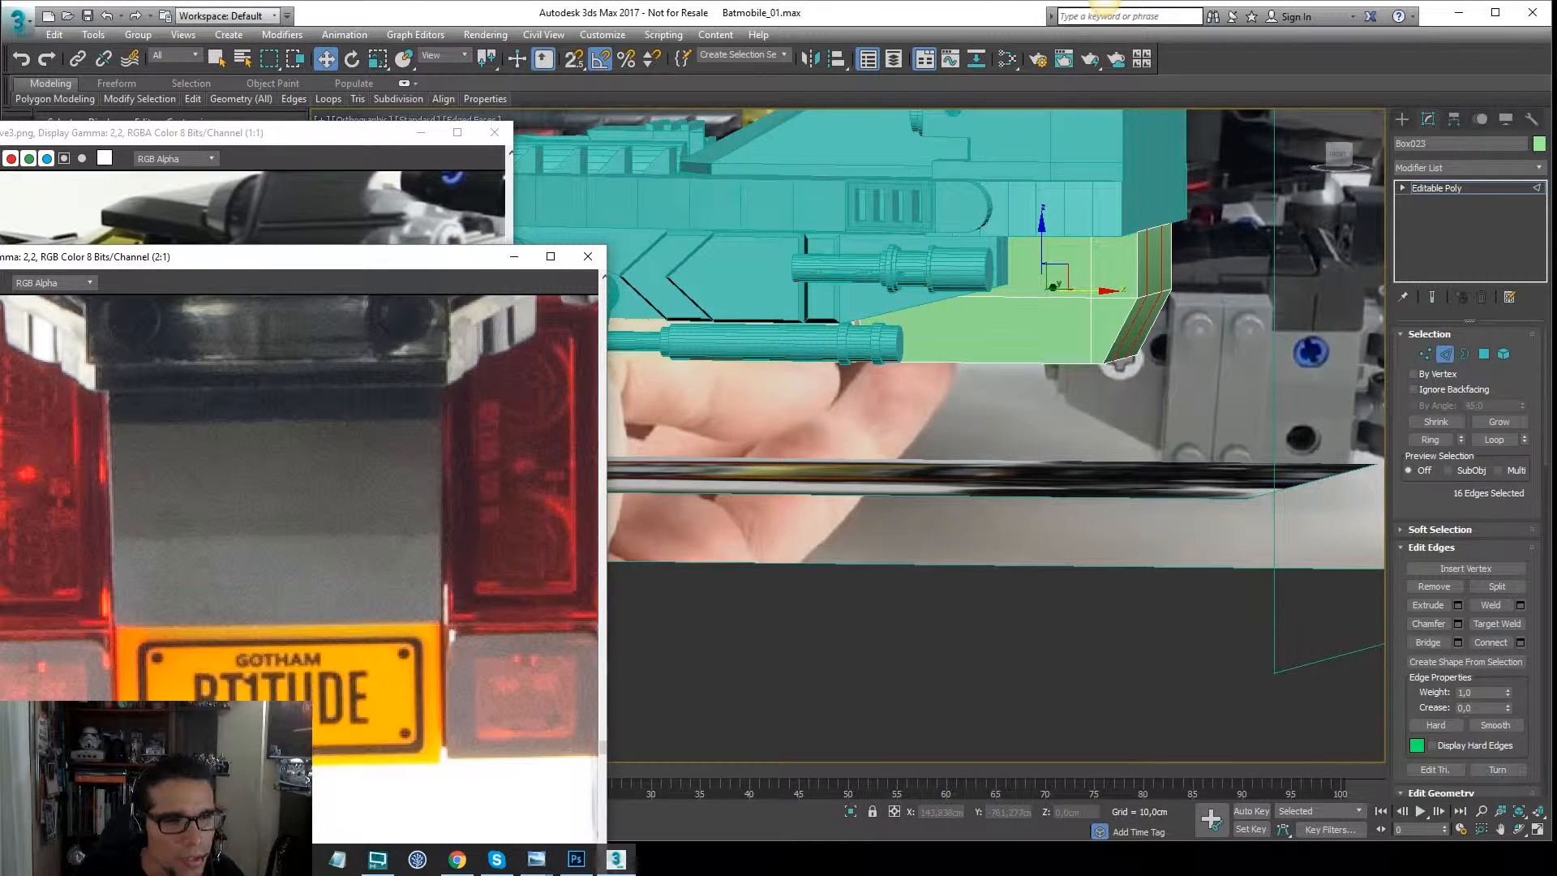
{"action": "scroll", "coordinate": [279, 693], "scroll_direction": "down", "scroll_amount": 1}
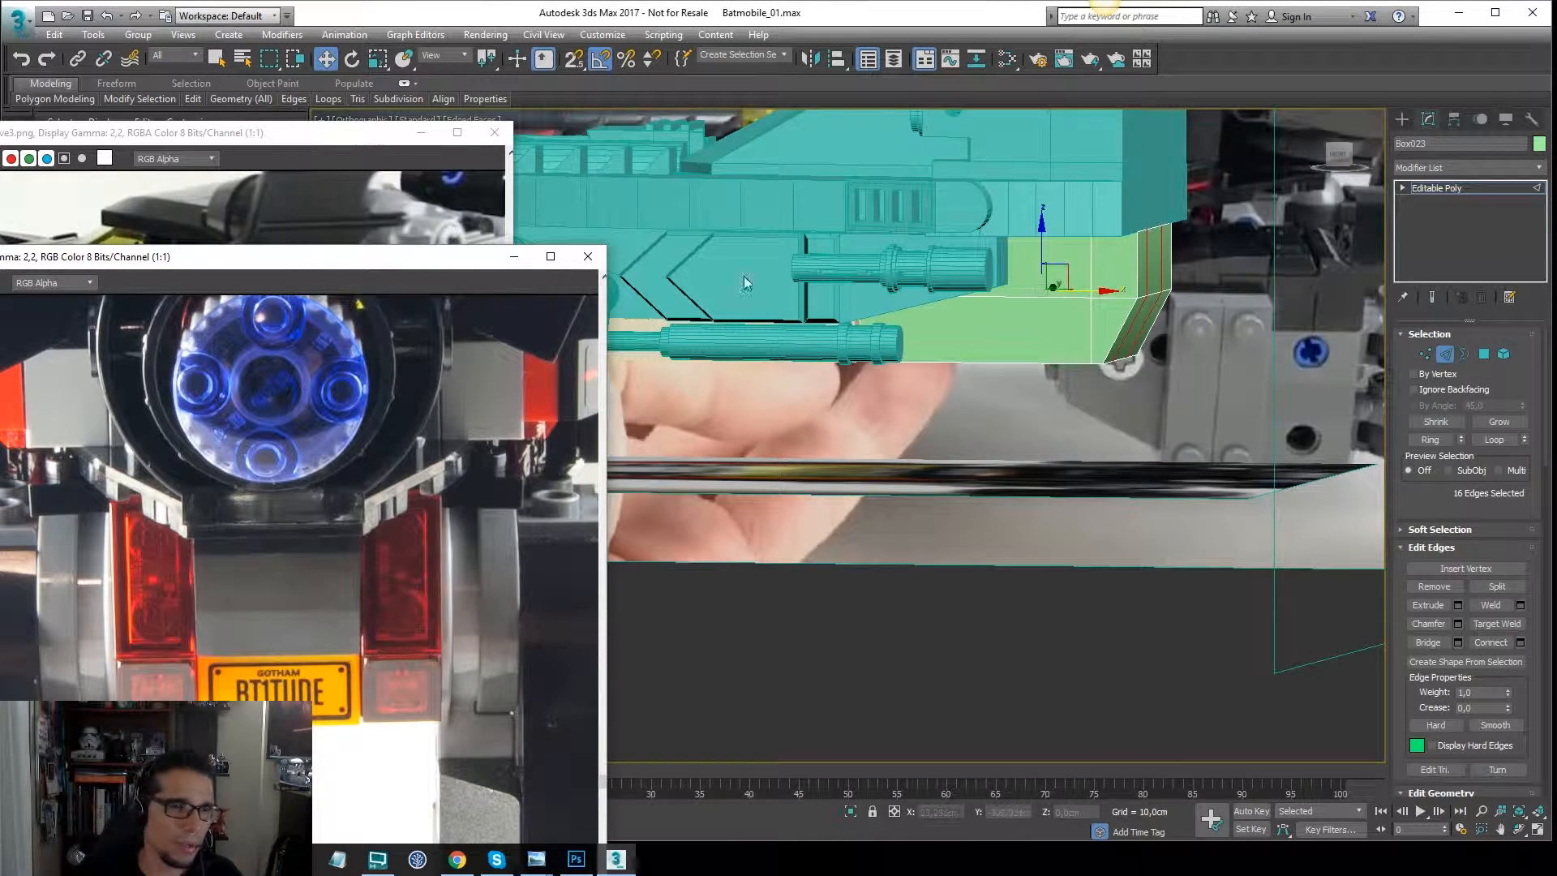
{"action": "left_click", "coordinate": [370, 176]}
{"action": "scroll", "coordinate": [342, 476], "scroll_direction": "up", "scroll_amount": 1}
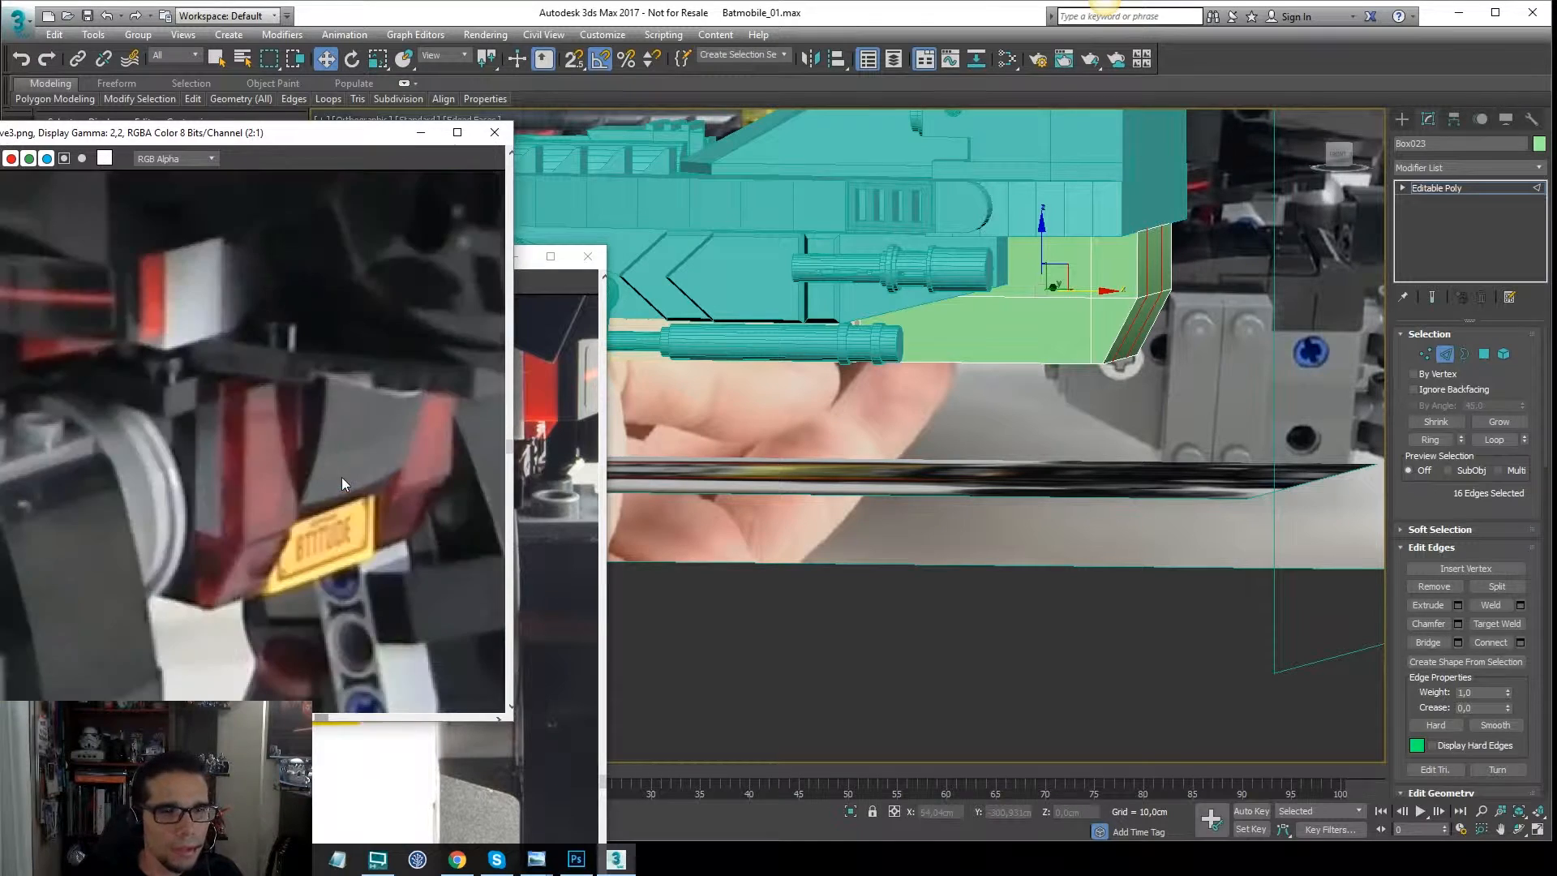
{"action": "middle_click_drag", "start_coordinate": [902, 342], "coordinate": [878, 383]}
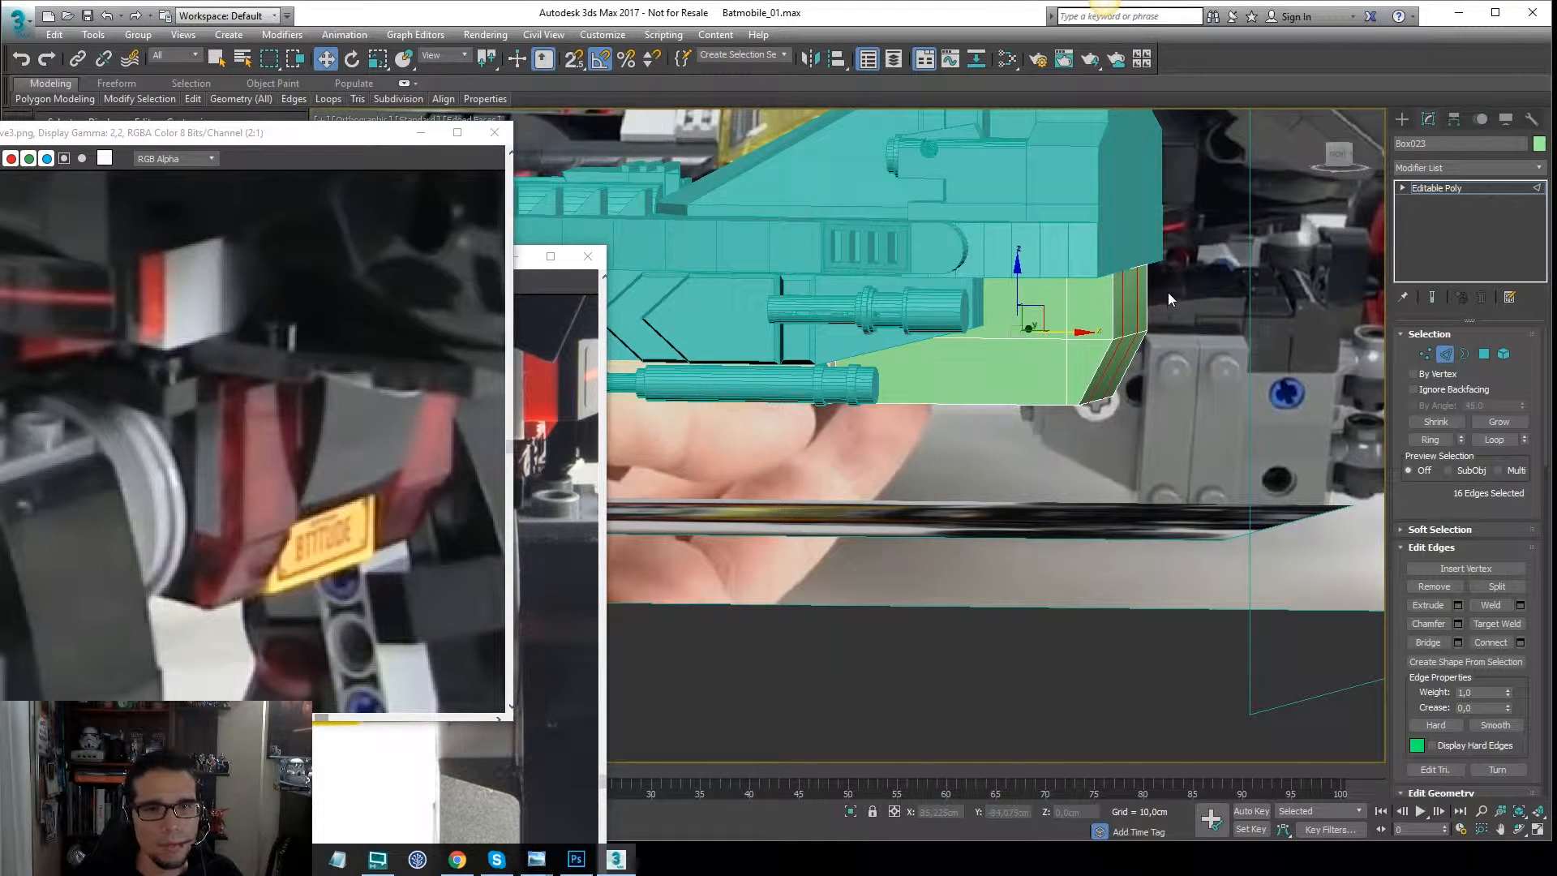
Extrude the upper middle polygon of the block's rear face outward toward the rear.
{"action": "middle_click_drag", "start_coordinate": [1119, 281], "coordinate": [1114, 293]}
{"action": "key", "text": "4"}
{"action": "left_click", "coordinate": [1114, 298]}
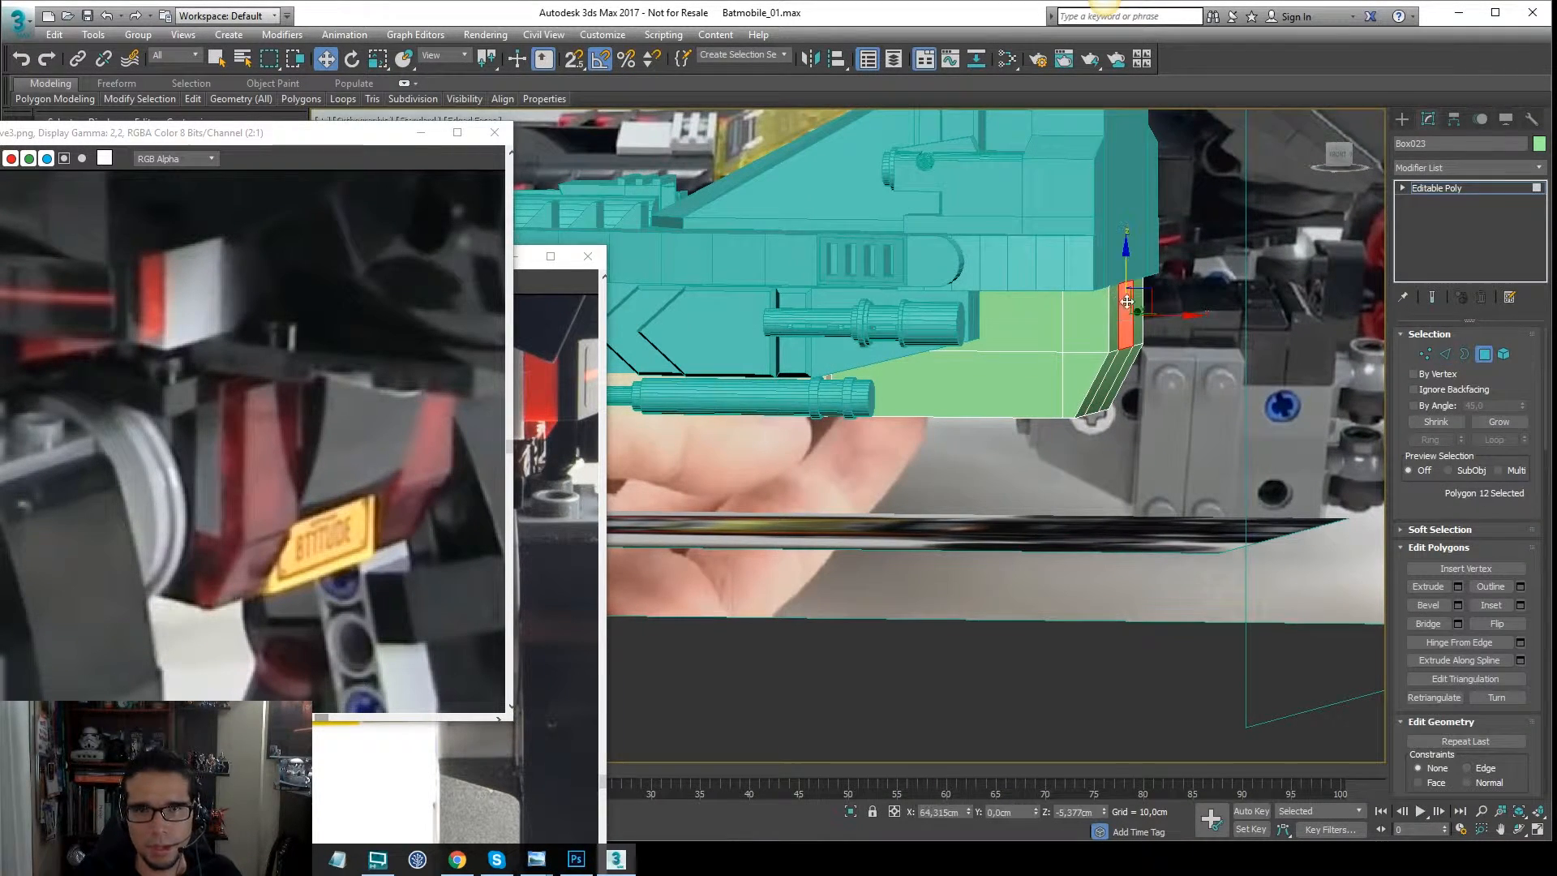
{"action": "scroll", "coordinate": [1122, 282], "scroll_direction": "up", "scroll_amount": 5}
{"action": "middle_click_drag", "start_coordinate": [1098, 261], "coordinate": [1092, 292], "text": "alt"}
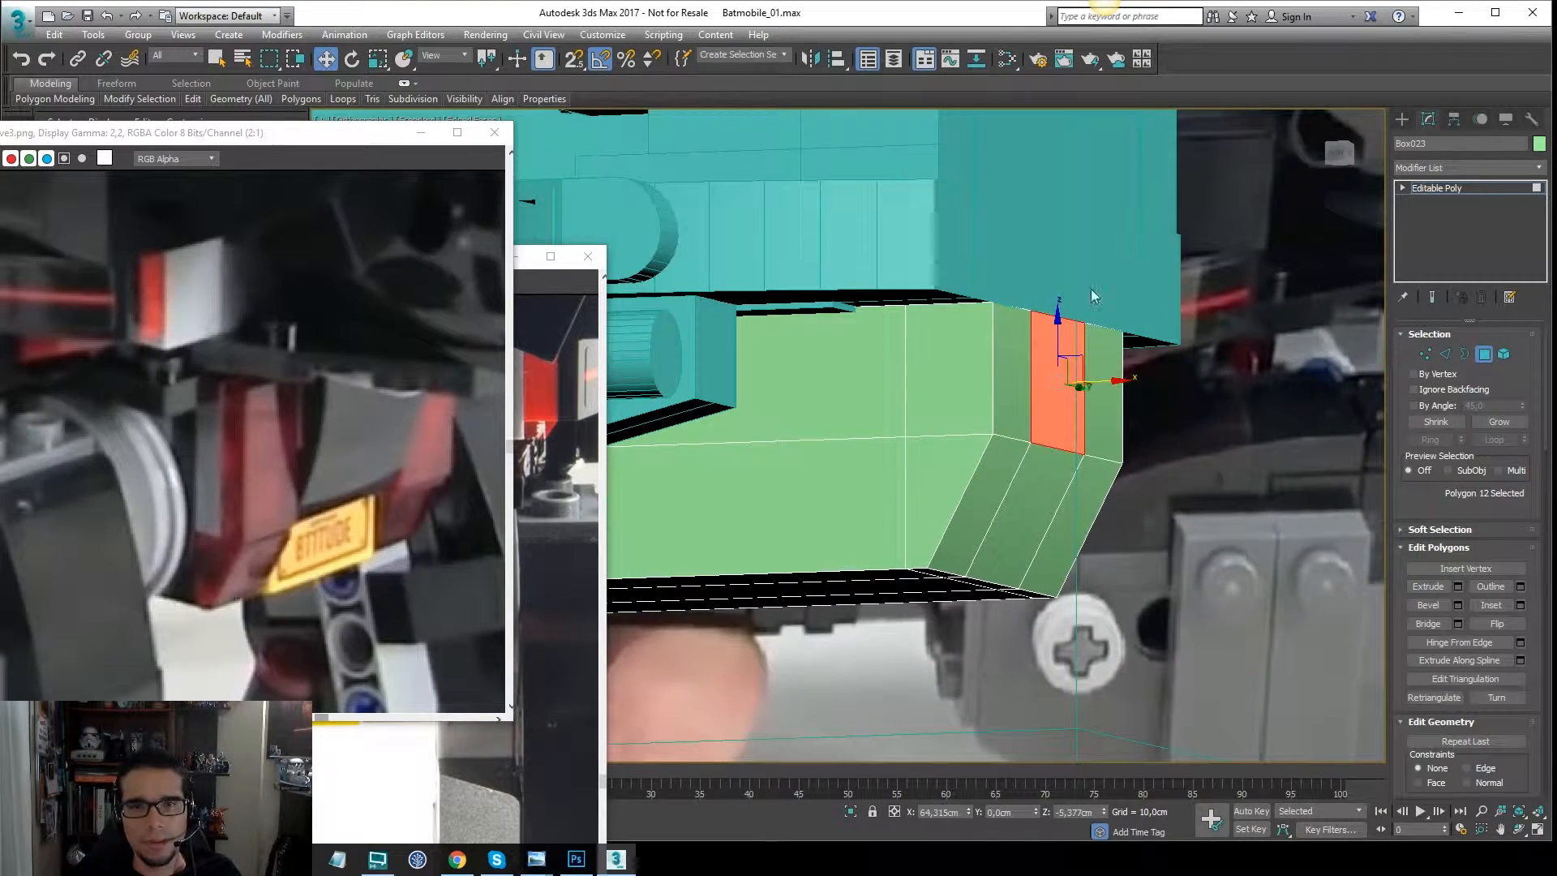
{"action": "right_click", "coordinate": [1054, 346]}
{"action": "left_click", "coordinate": [1028, 384]}
{"action": "left_click_drag", "start_coordinate": [1063, 356], "coordinate": [1078, 321]}
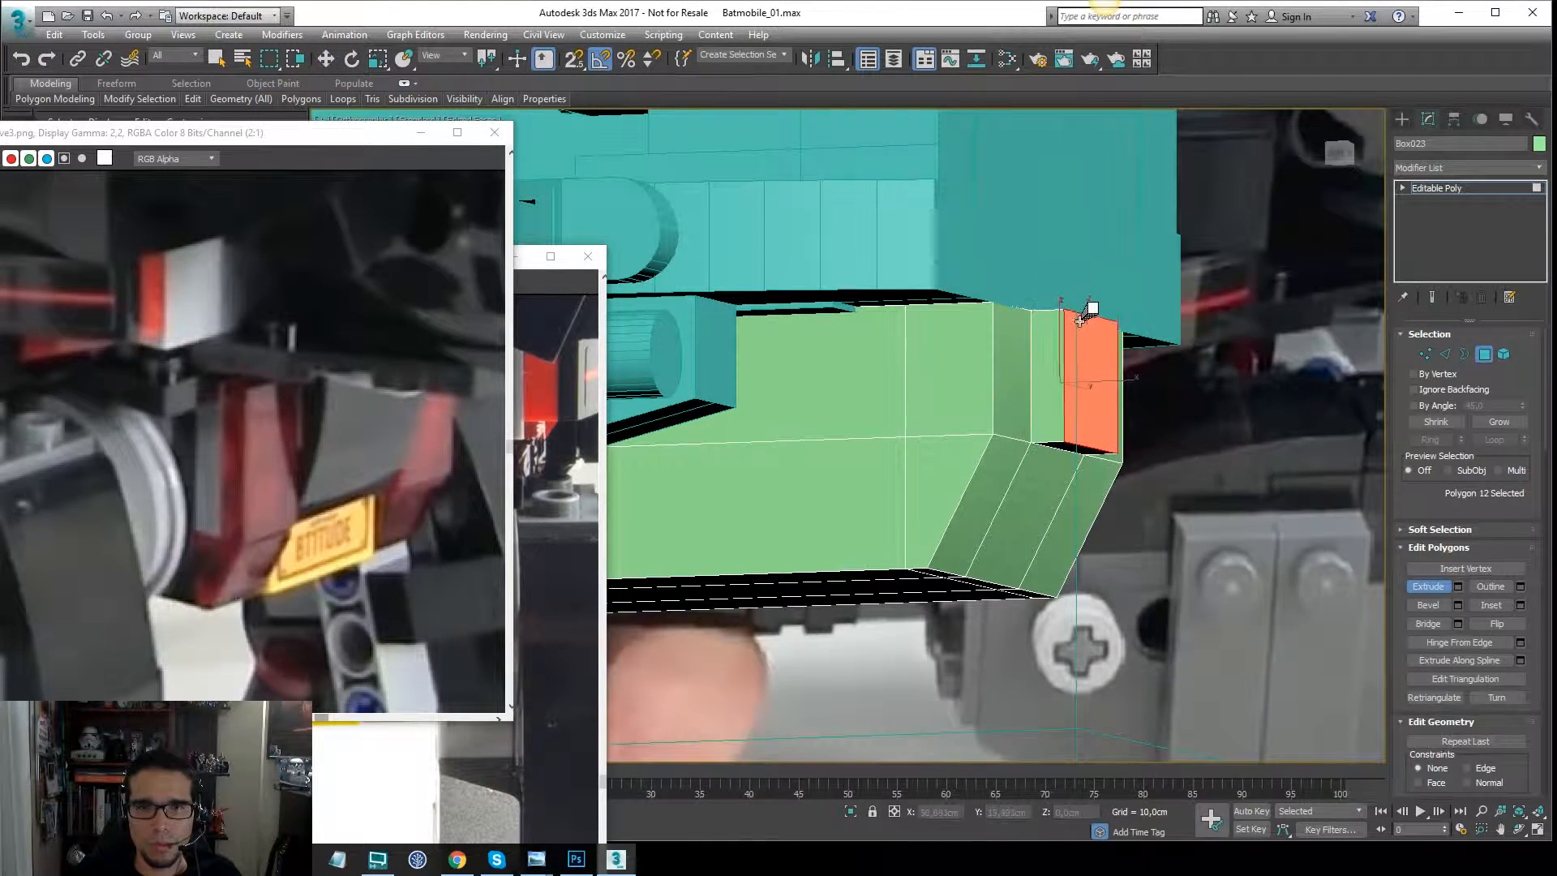
{"action": "key", "text": "w"}
Remove the lower outer edge of the extruded middle section so it tapers down into the rear face.
{"action": "middle_click_drag", "start_coordinate": [1087, 420], "coordinate": [1080, 391]}
{"action": "key", "text": "2"}
{"action": "left_click", "coordinate": [1086, 423]}
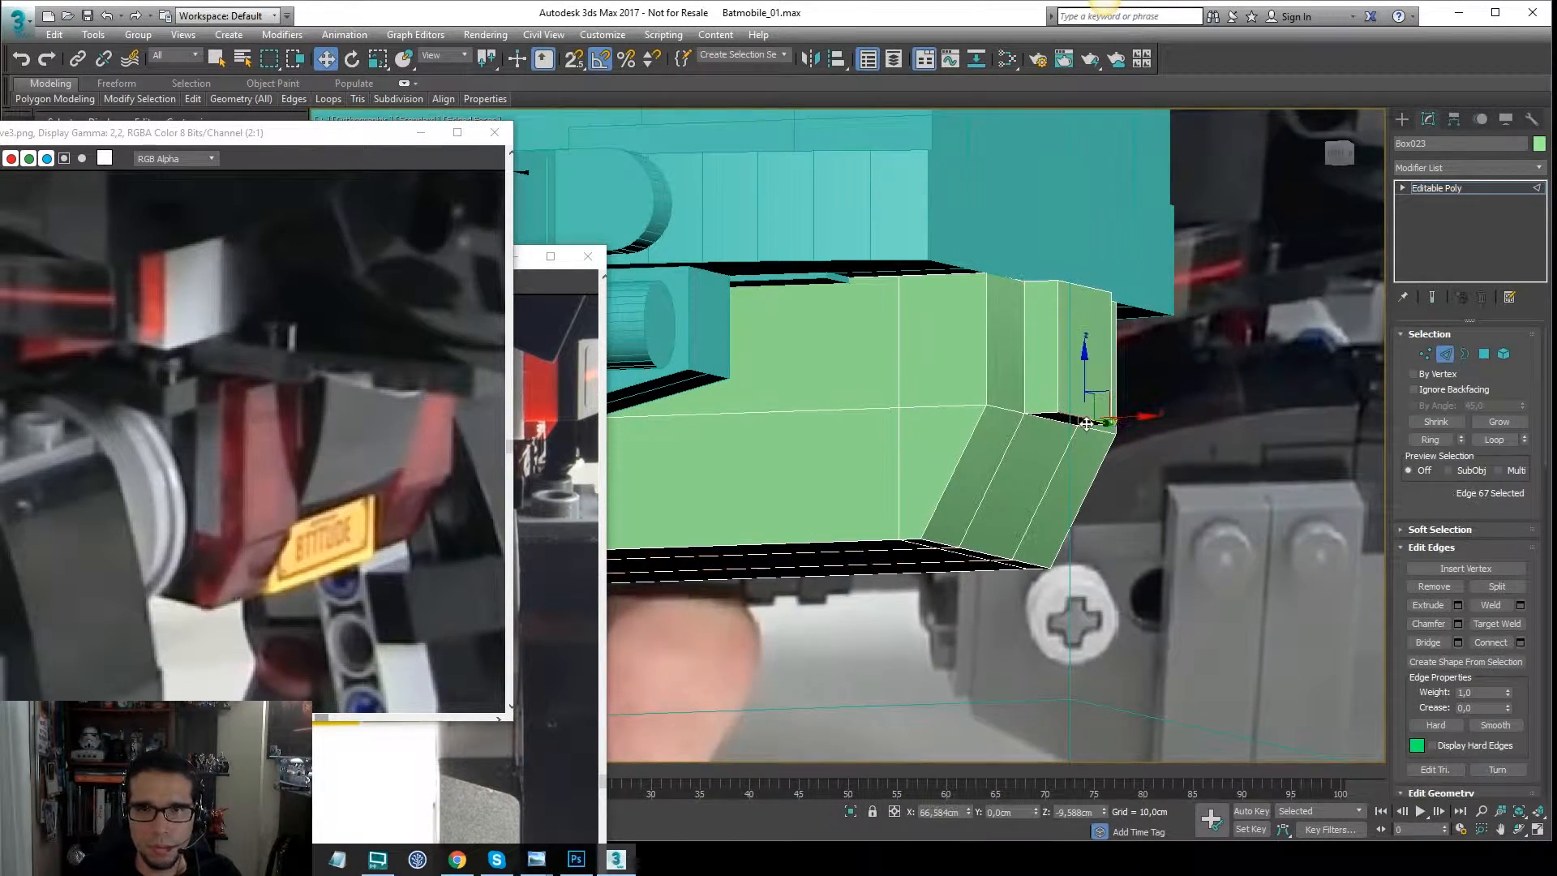
{"action": "key", "text": "BackSpace"}
{"action": "middle_click_drag", "start_coordinate": [1155, 292], "coordinate": [1182, 256]}
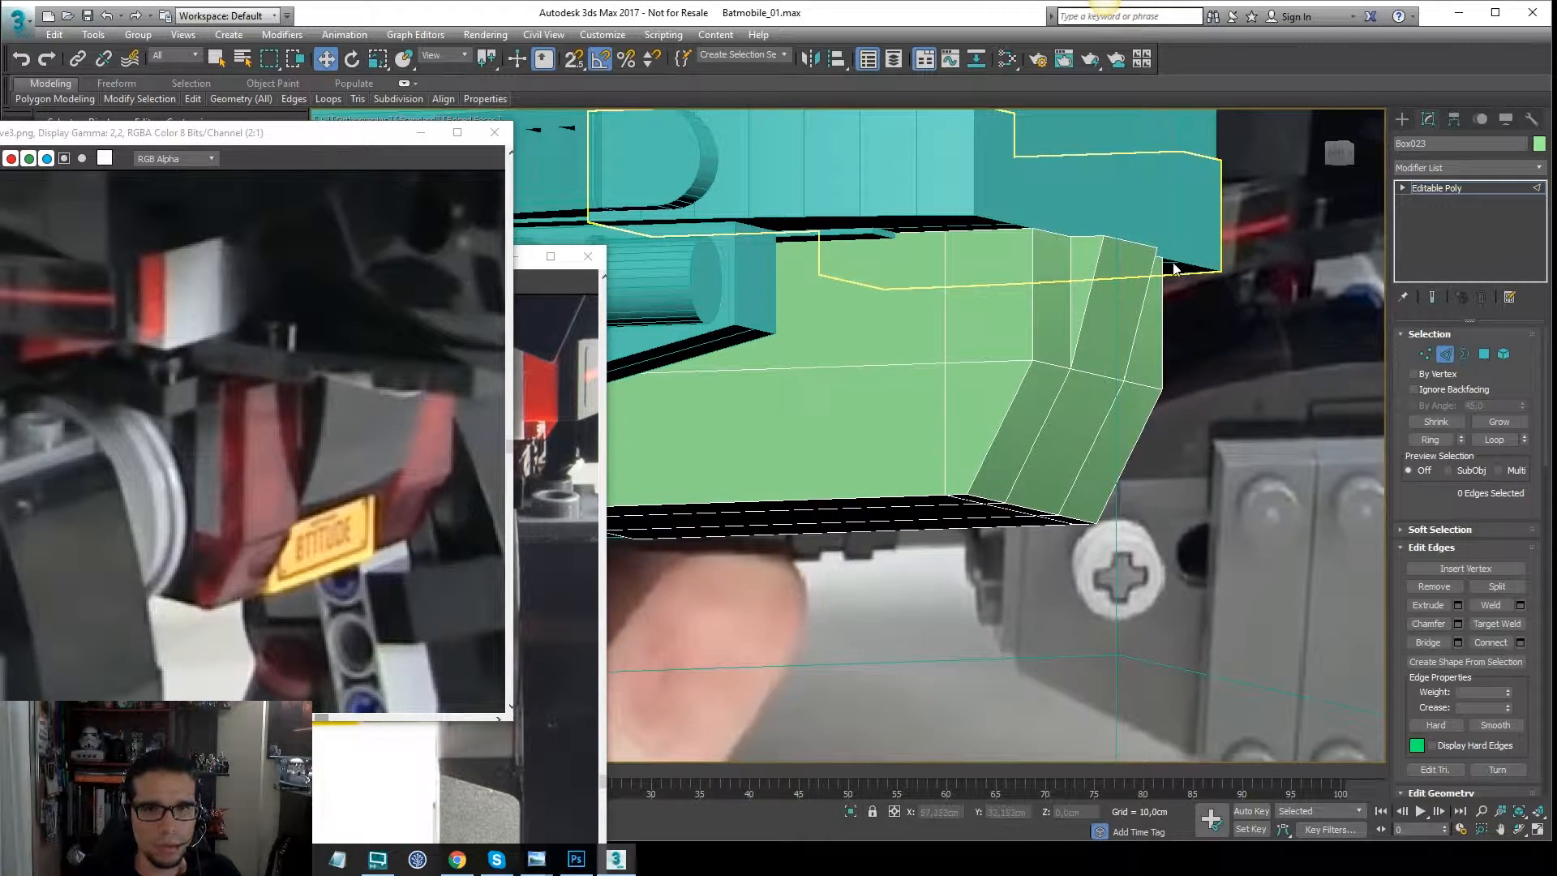
Move all the block's rear-end vertices forward to X about 58.8 cm in the front view.
{"action": "key", "text": "f"}
{"action": "scroll", "coordinate": [1169, 253], "scroll_direction": "up", "scroll_amount": 2}
{"action": "middle_click_drag", "start_coordinate": [1200, 332], "coordinate": [1139, 326]}
{"action": "scroll", "coordinate": [1147, 320], "scroll_direction": "down", "scroll_amount": 2}
{"action": "key", "text": "1"}
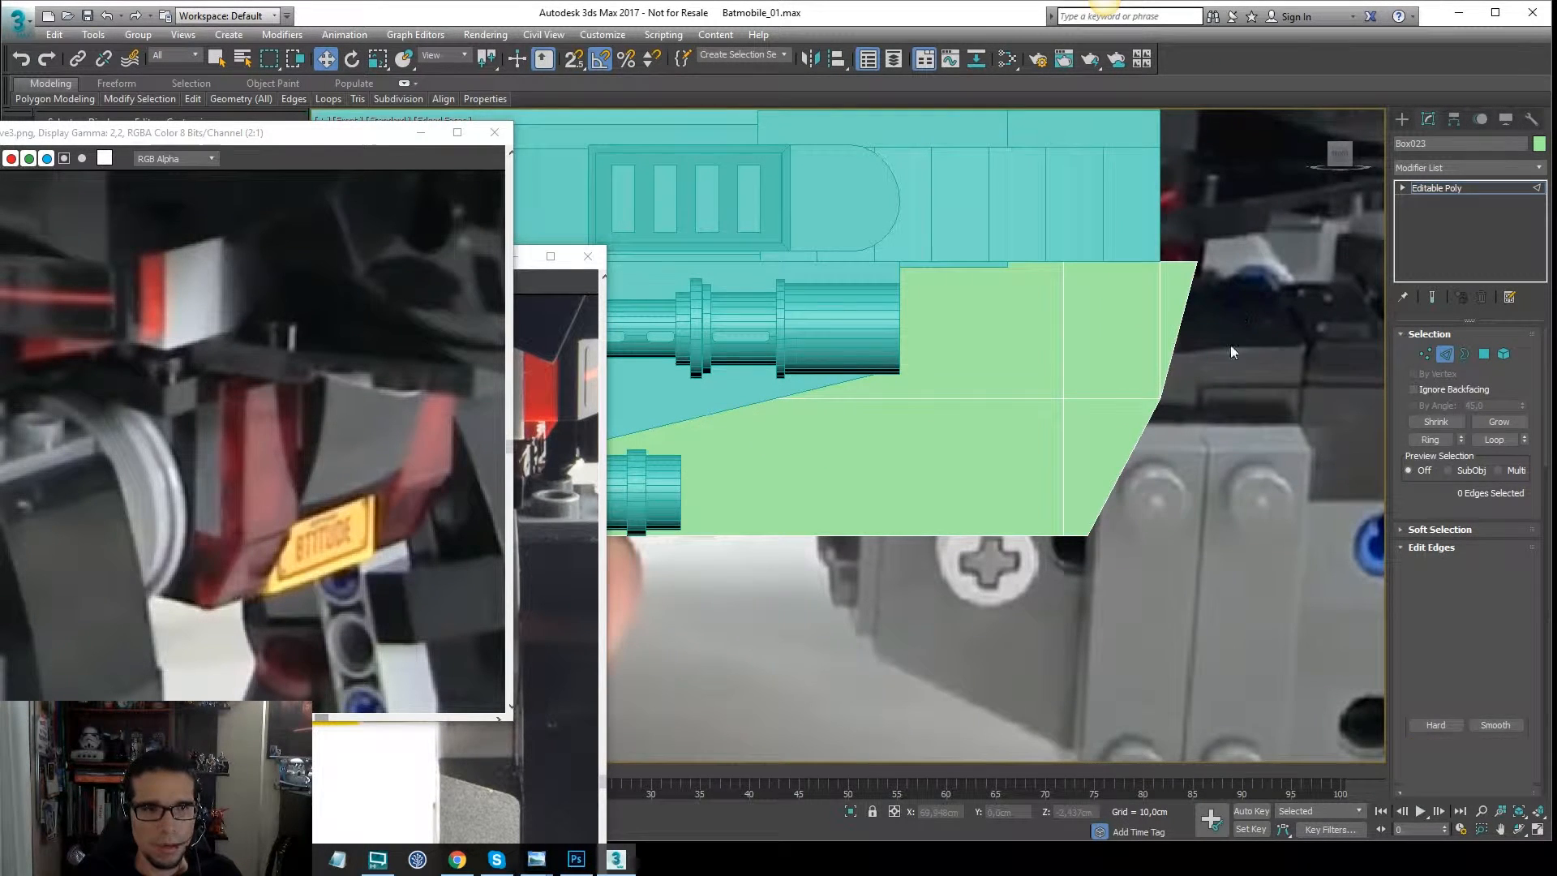
{"action": "left_click_drag", "start_coordinate": [945, 614], "coordinate": [946, 614]}
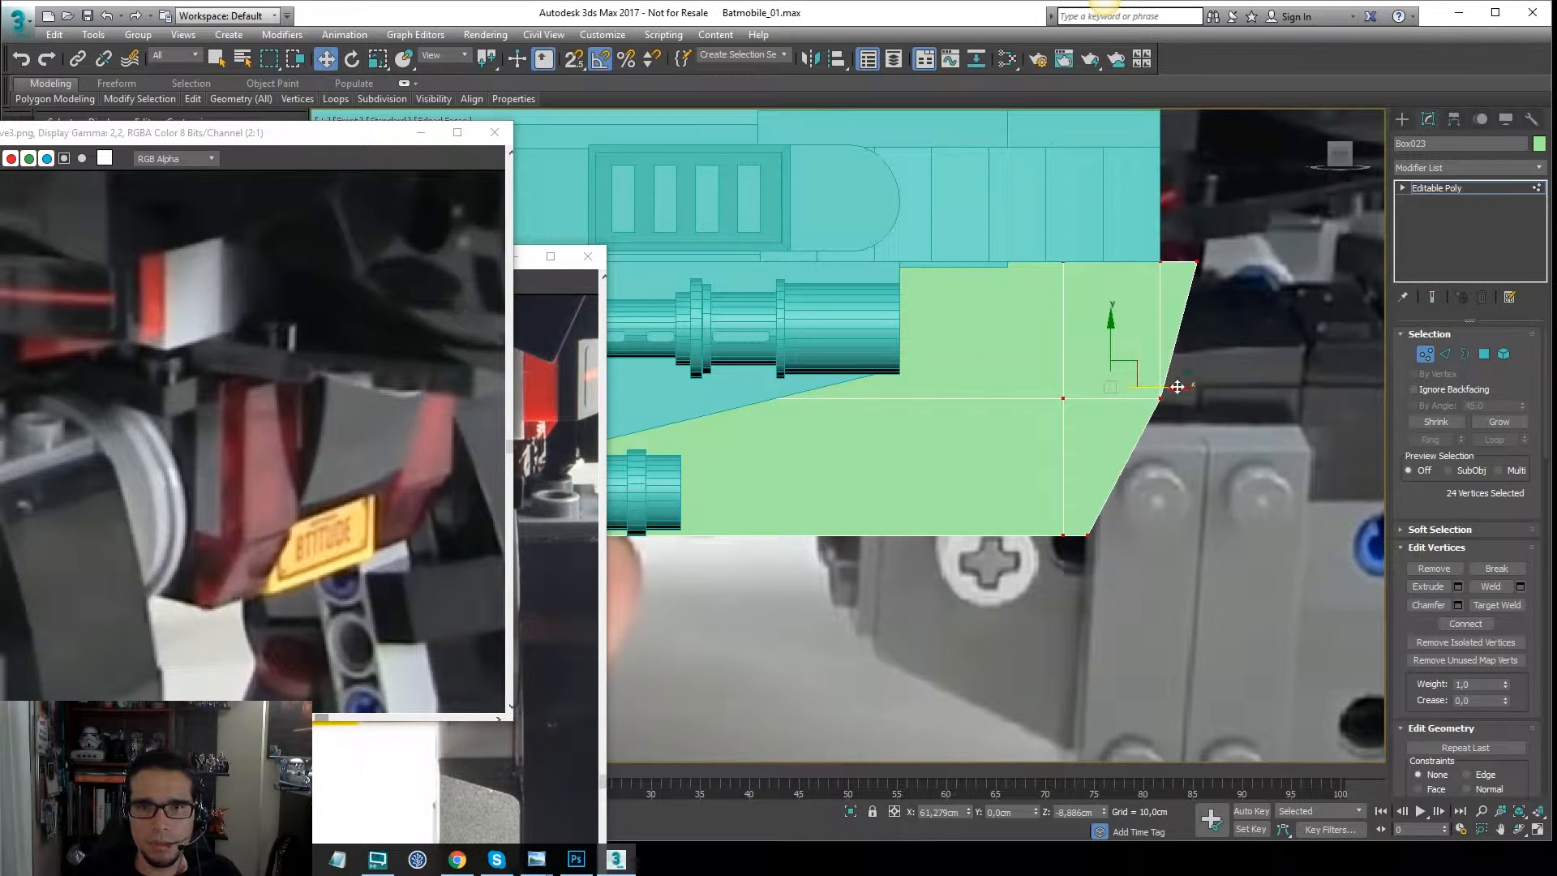
{"action": "left_click_drag", "start_coordinate": [1177, 387], "coordinate": [1133, 383]}
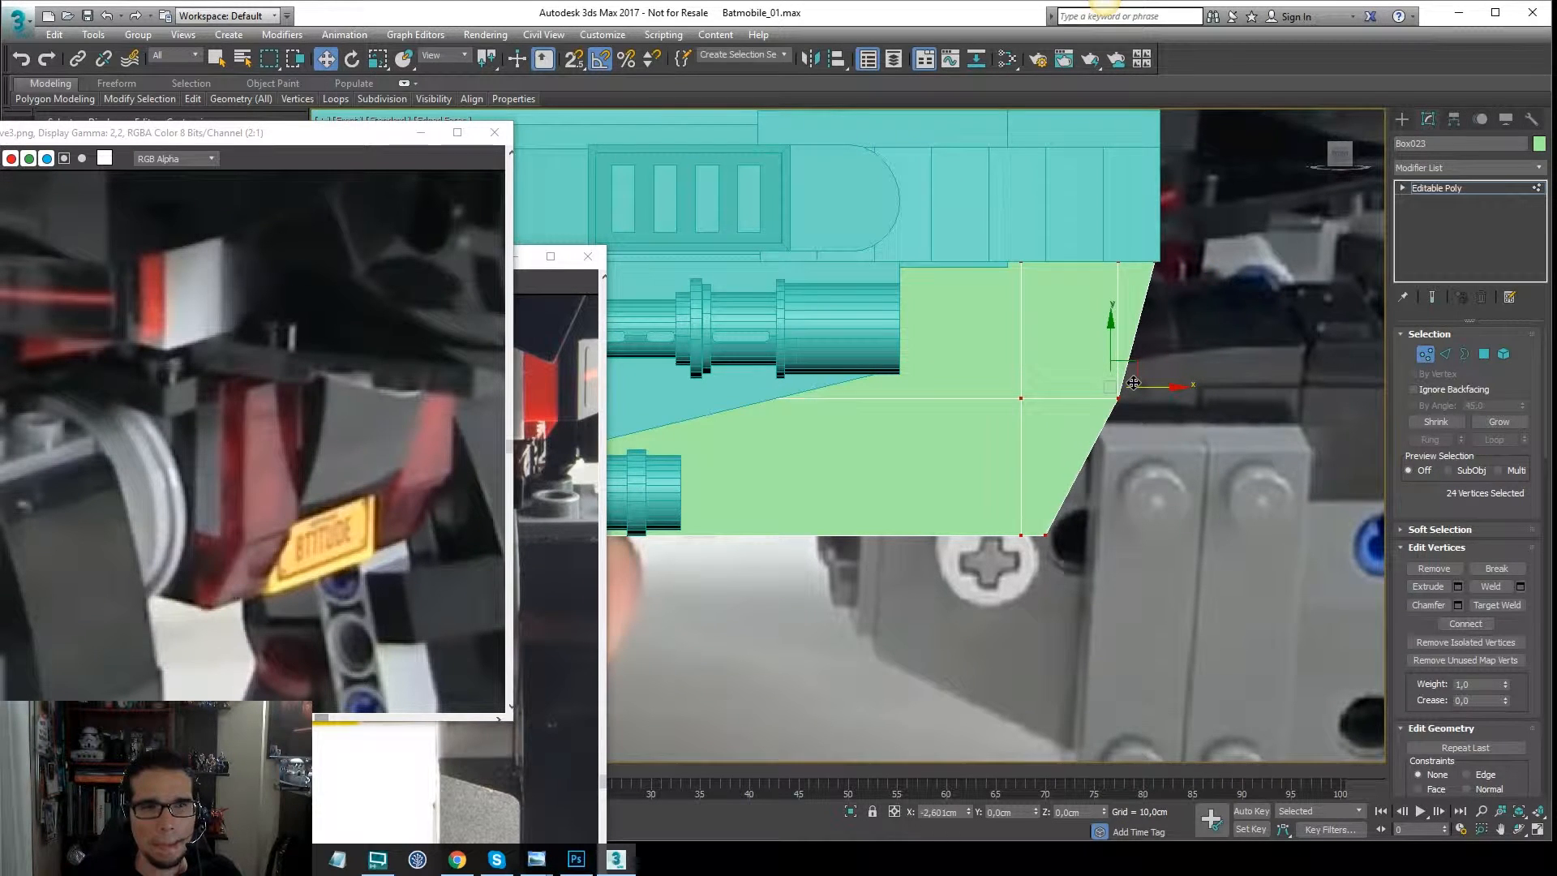
{"action": "middle_click_drag", "start_coordinate": [1133, 383], "coordinate": [1104, 364], "text": "alt"}
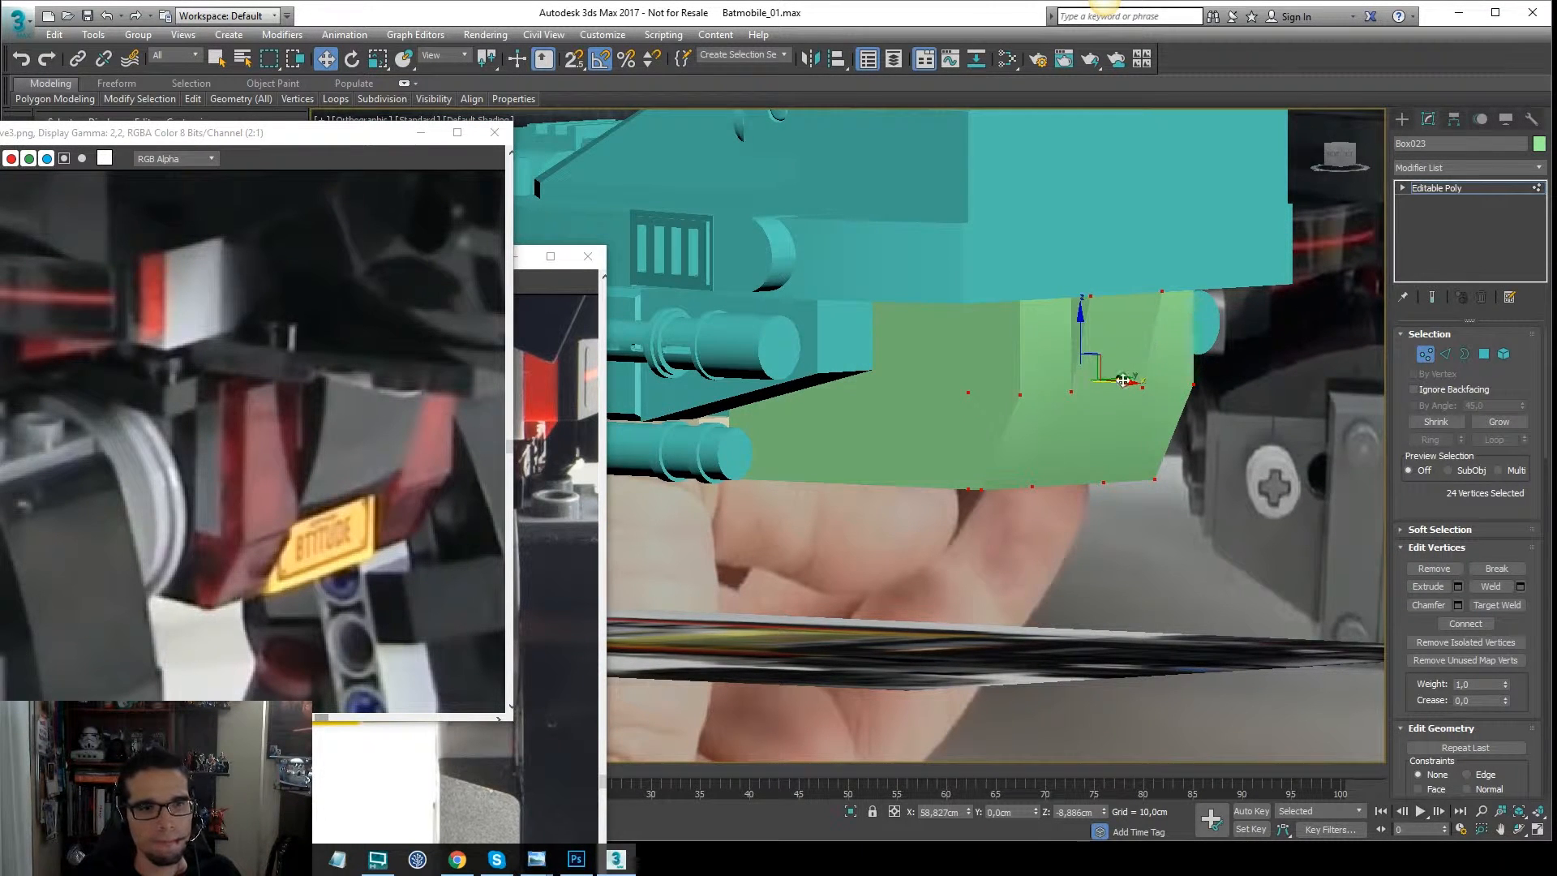
{"action": "key", "text": "F4"}
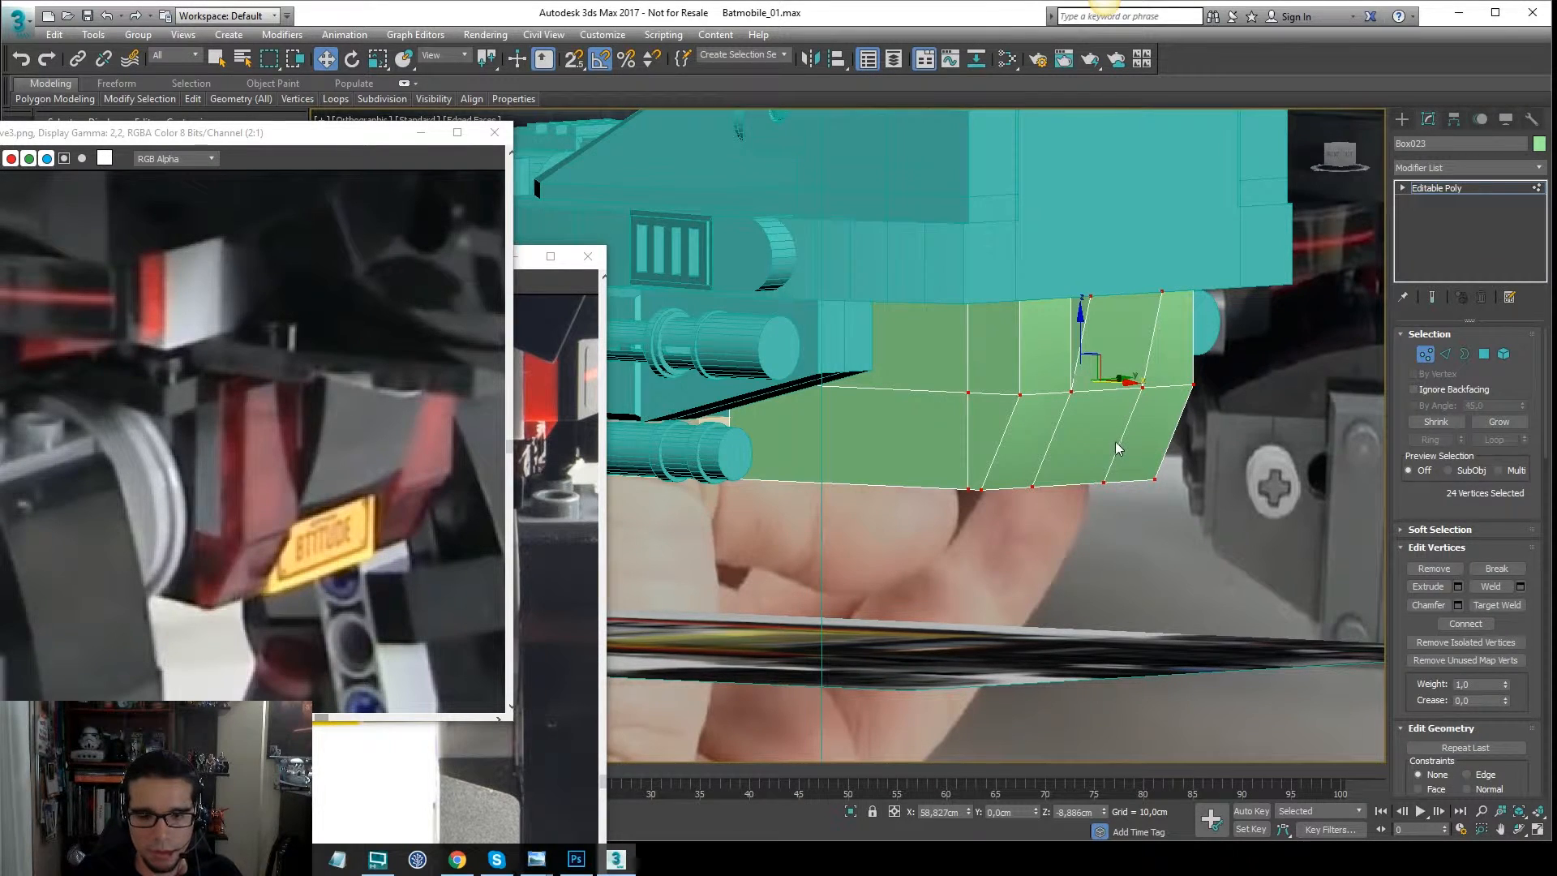
Try to connect the two middle edges of the lower rear slope with a horizontal edge.
{"action": "key", "text": "2"}
{"action": "key", "text": "F3"}
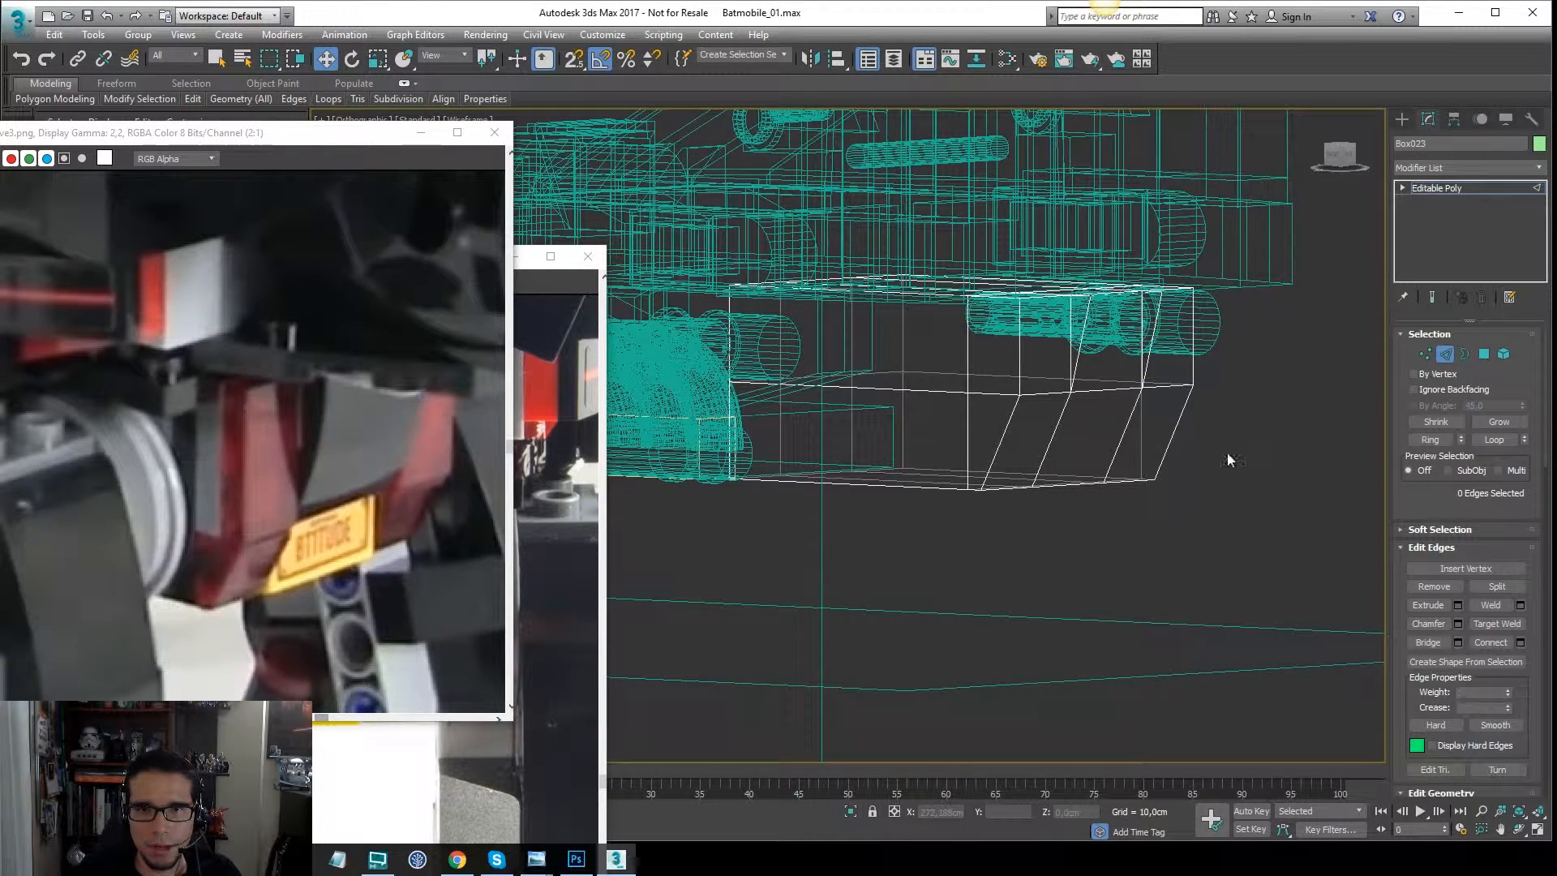
{"action": "left_click", "coordinate": [1117, 453]}
{"action": "left_click", "coordinate": [1050, 442], "text": "ctrl"}
{"action": "key", "text": "F3"}
{"action": "mouse_move", "coordinate": [1105, 422]}
{"action": "middle_mouse_down", "text": "alt"}
{"action": "mouse_move", "coordinate": [1081, 432]}
{"action": "mouse_move", "coordinate": [1104, 441]}
{"action": "middle_mouse_up", "text": "alt"}
{"action": "right_click", "coordinate": [1081, 431]}
{"action": "left_click", "coordinate": [1056, 489]}
{"action": "scroll", "coordinate": [1102, 440], "scroll_direction": "up", "scroll_amount": 2}
{"action": "key", "text": "ctrl+z"}
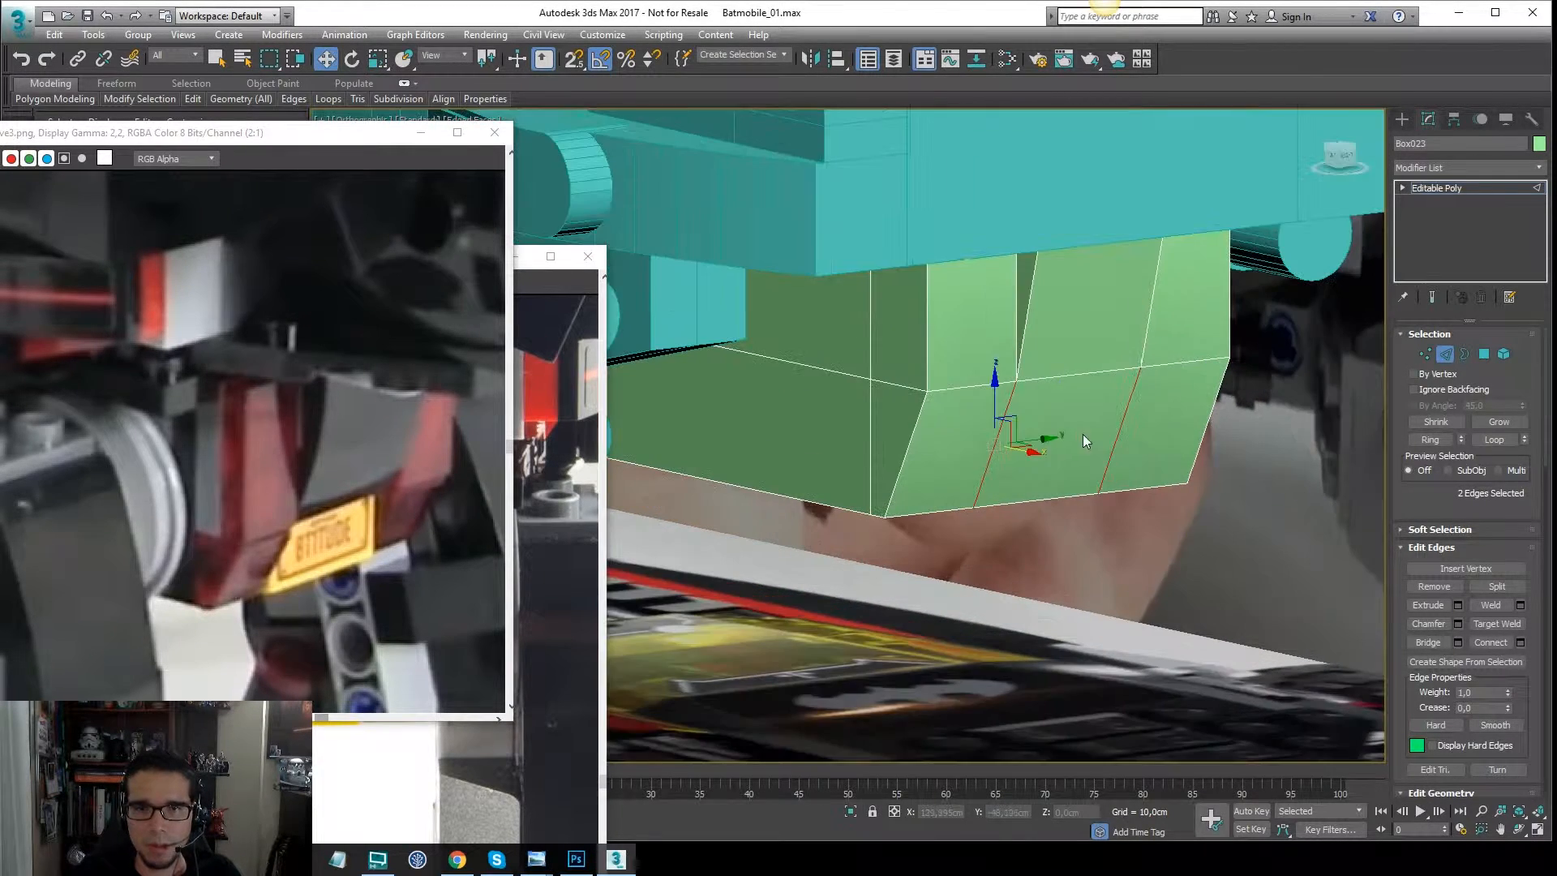
Connect the two middle edges of the lower rear slope with a single horizontal edge, without pinch.
{"action": "right_click", "coordinate": [1072, 430]}
{"action": "left_click", "coordinate": [935, 486]}
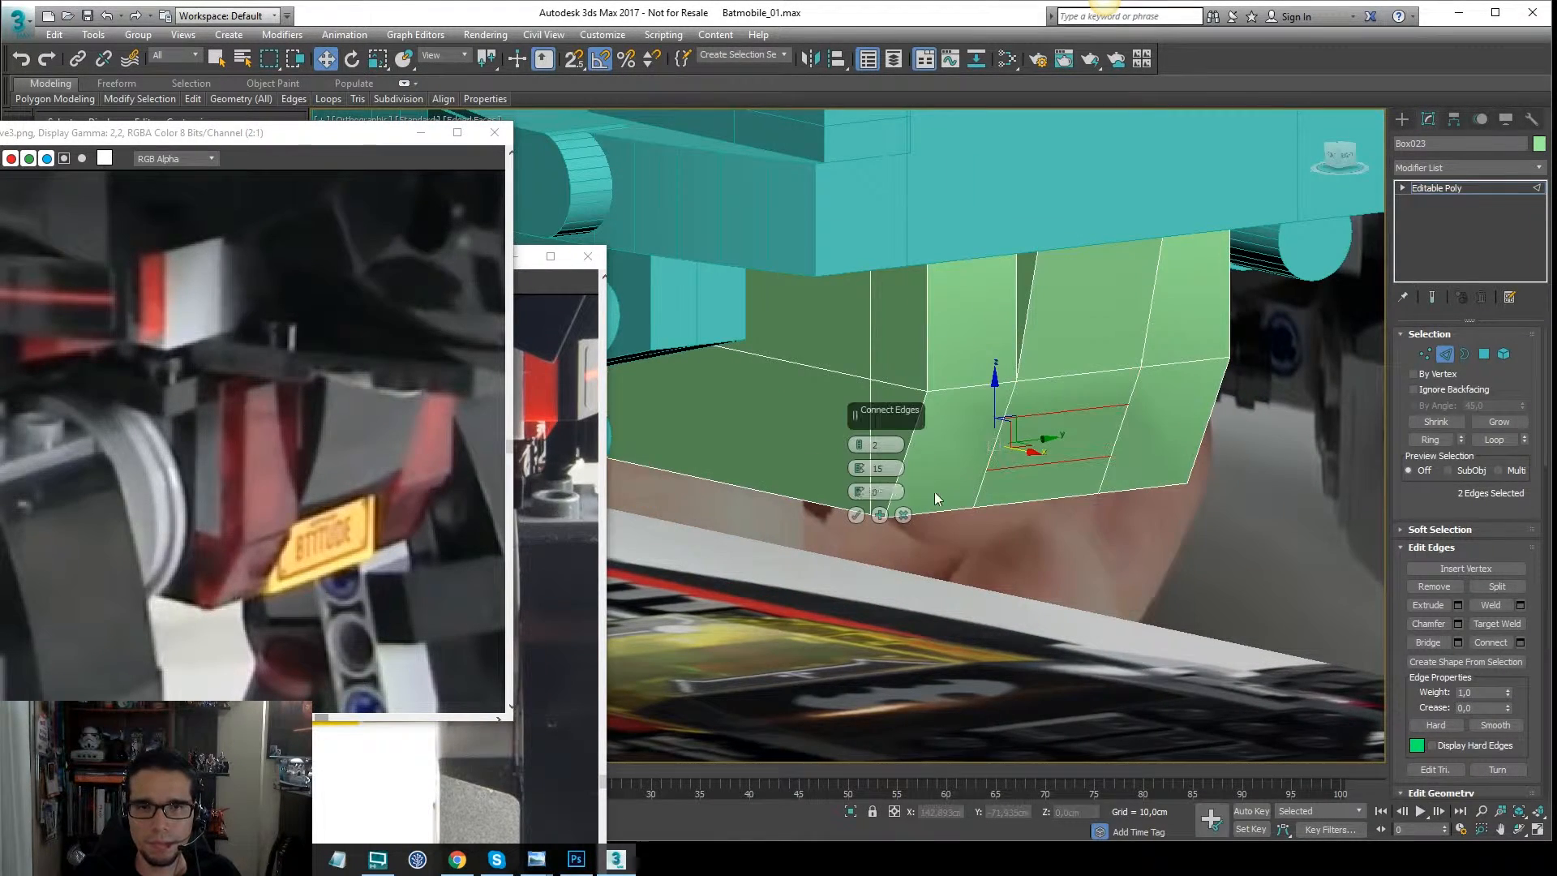
{"action": "right_click", "coordinate": [861, 470]}
{"action": "right_click", "coordinate": [861, 445]}
{"action": "left_click", "coordinate": [856, 515]}
{"action": "middle_click_drag", "start_coordinate": [1025, 450], "coordinate": [1096, 450], "text": "alt"}
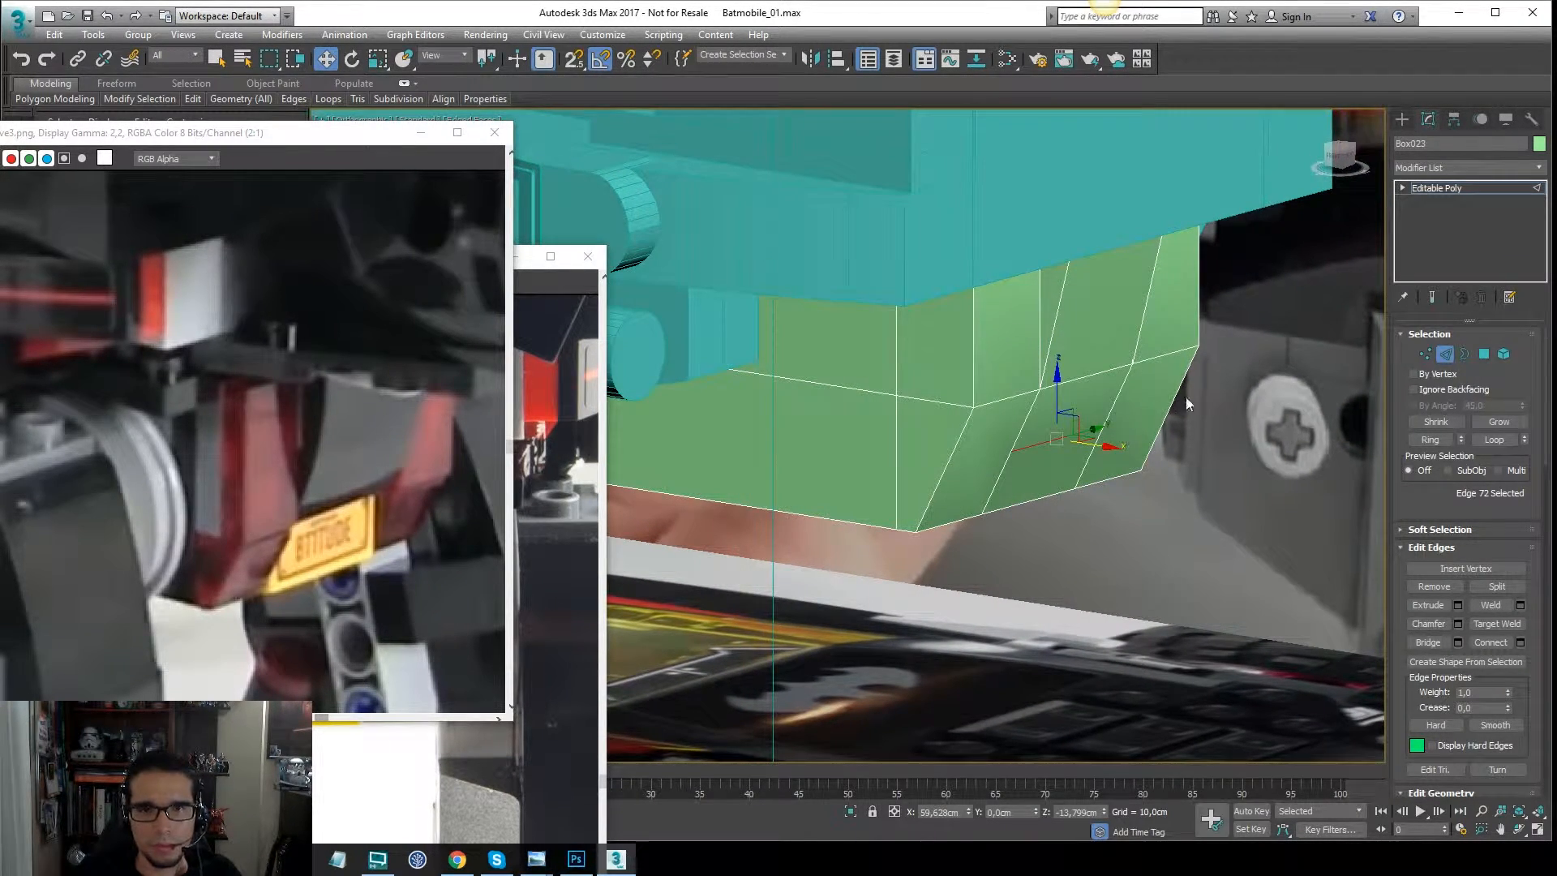
Delete the two middle polygons of the lower rear slope to open a hole for the licence plate.
{"action": "key", "text": "1"}
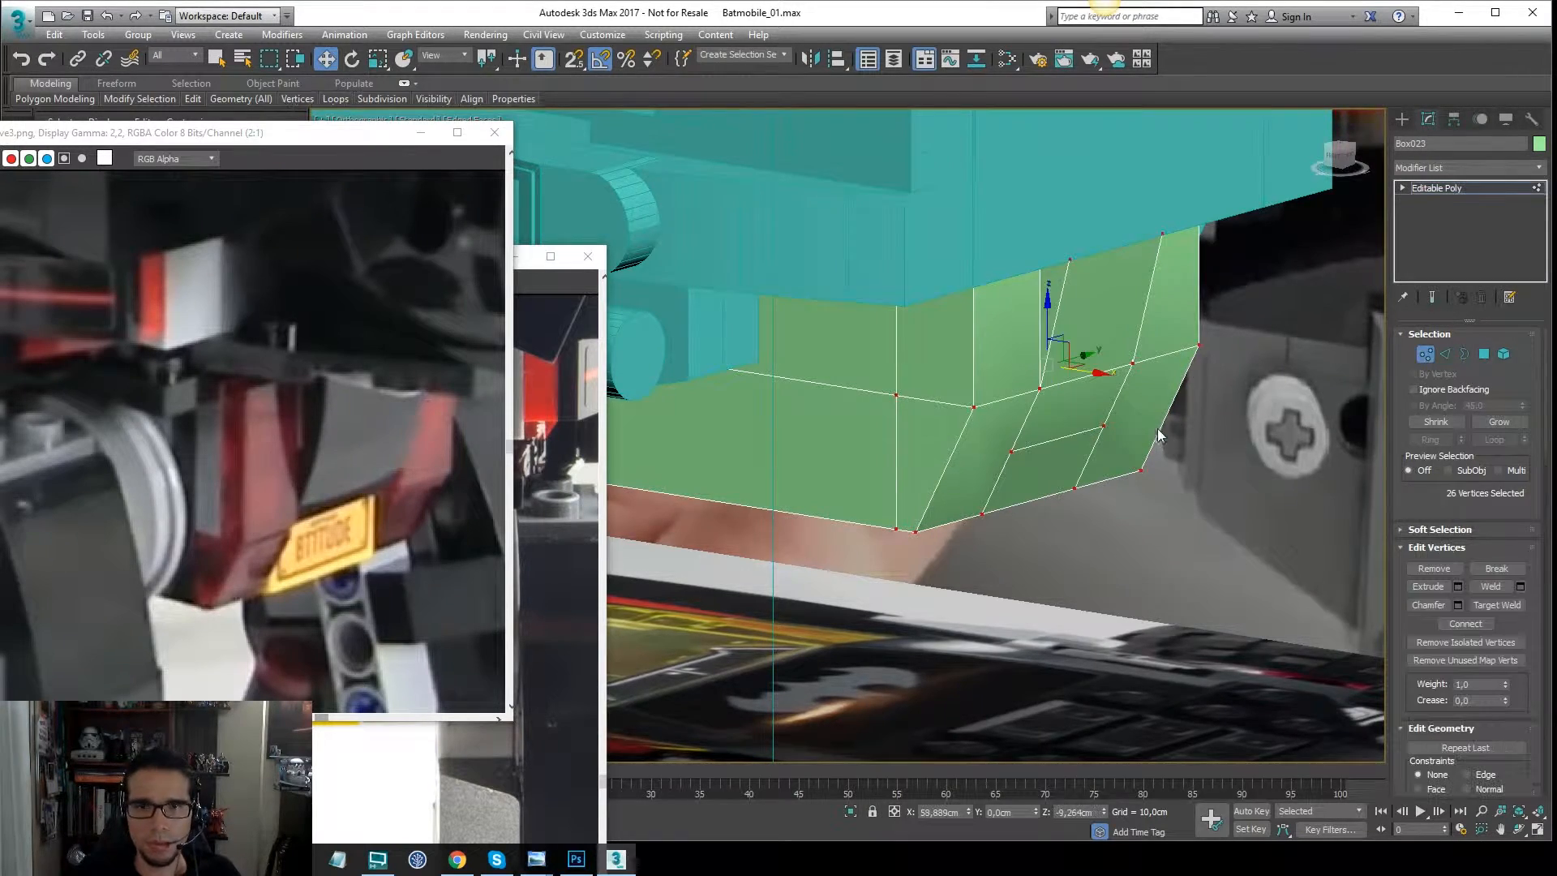
{"action": "middle_click_drag", "start_coordinate": [1158, 439], "coordinate": [1043, 444], "text": "alt"}
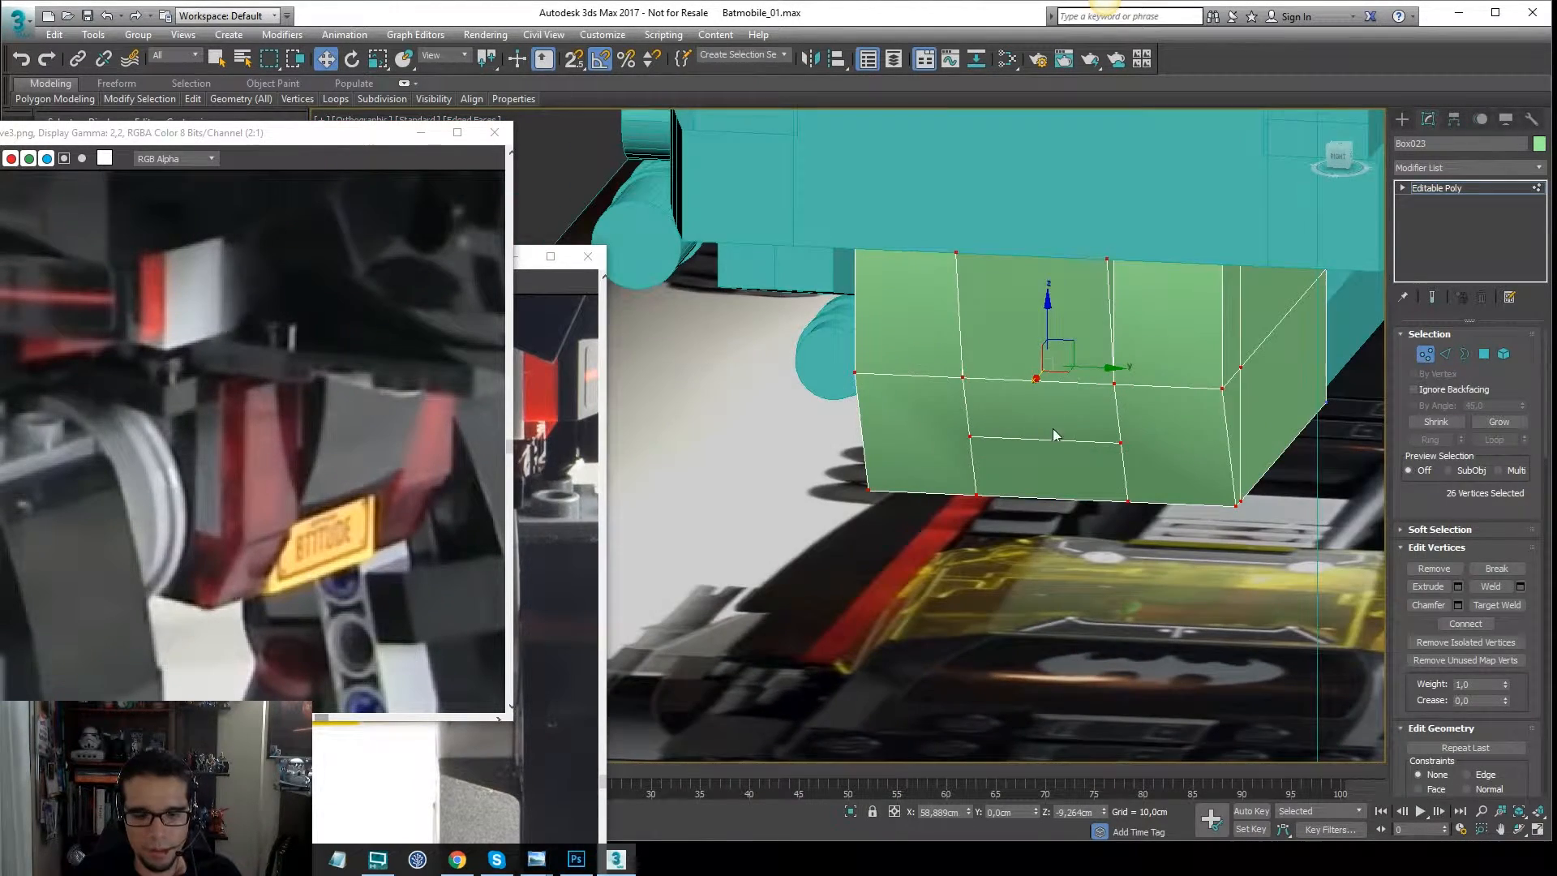
{"action": "key", "text": "4"}
{"action": "left_click", "coordinate": [1044, 411]}
{"action": "left_click", "coordinate": [1045, 452], "text": "ctrl"}
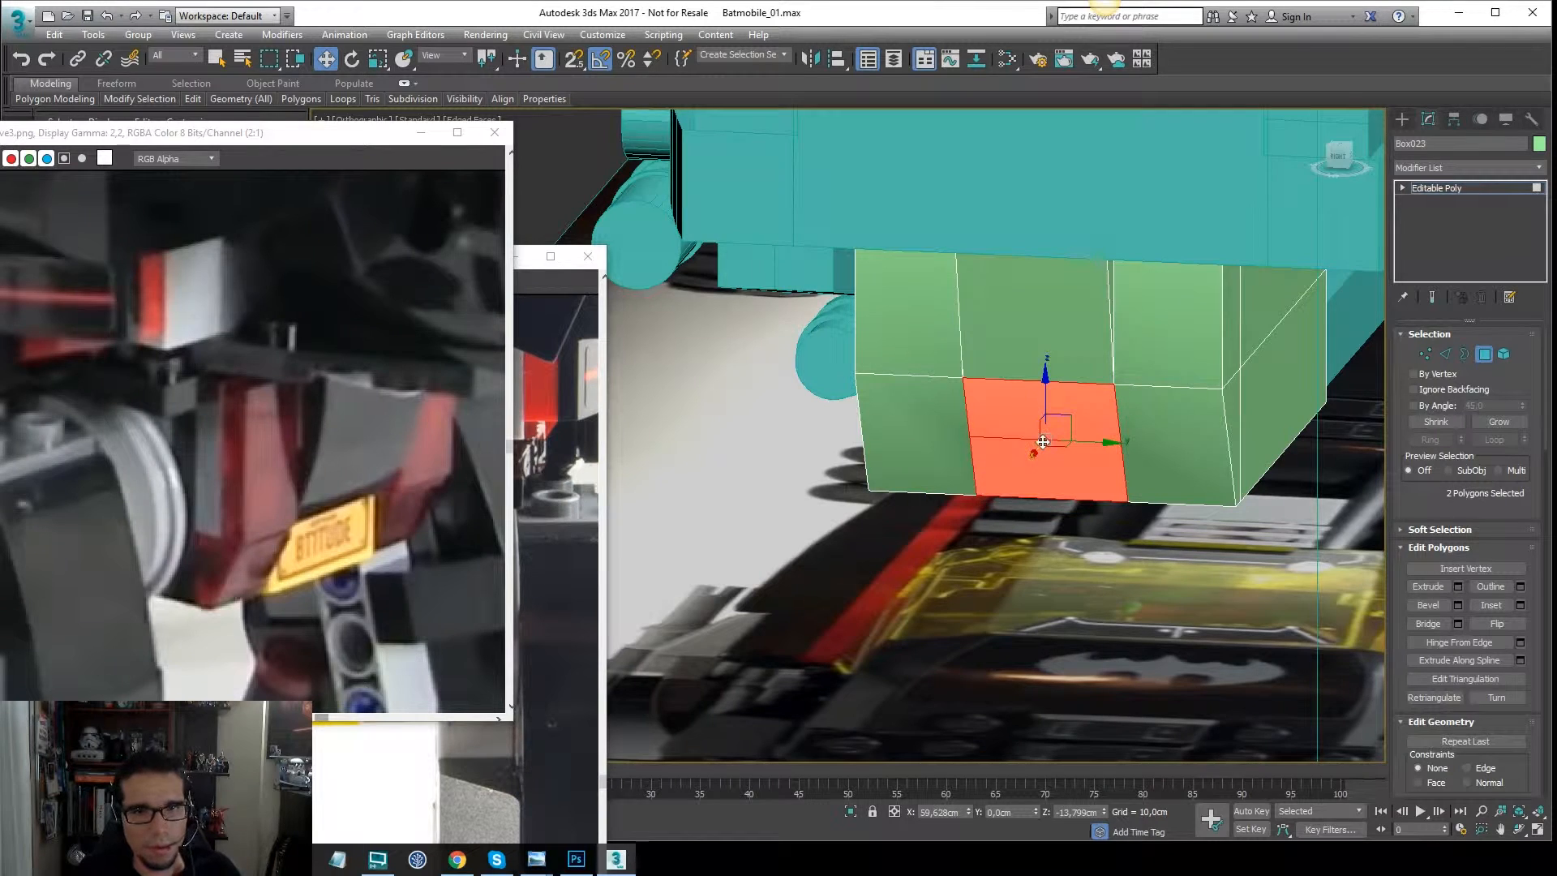
{"action": "key", "text": "Delete"}
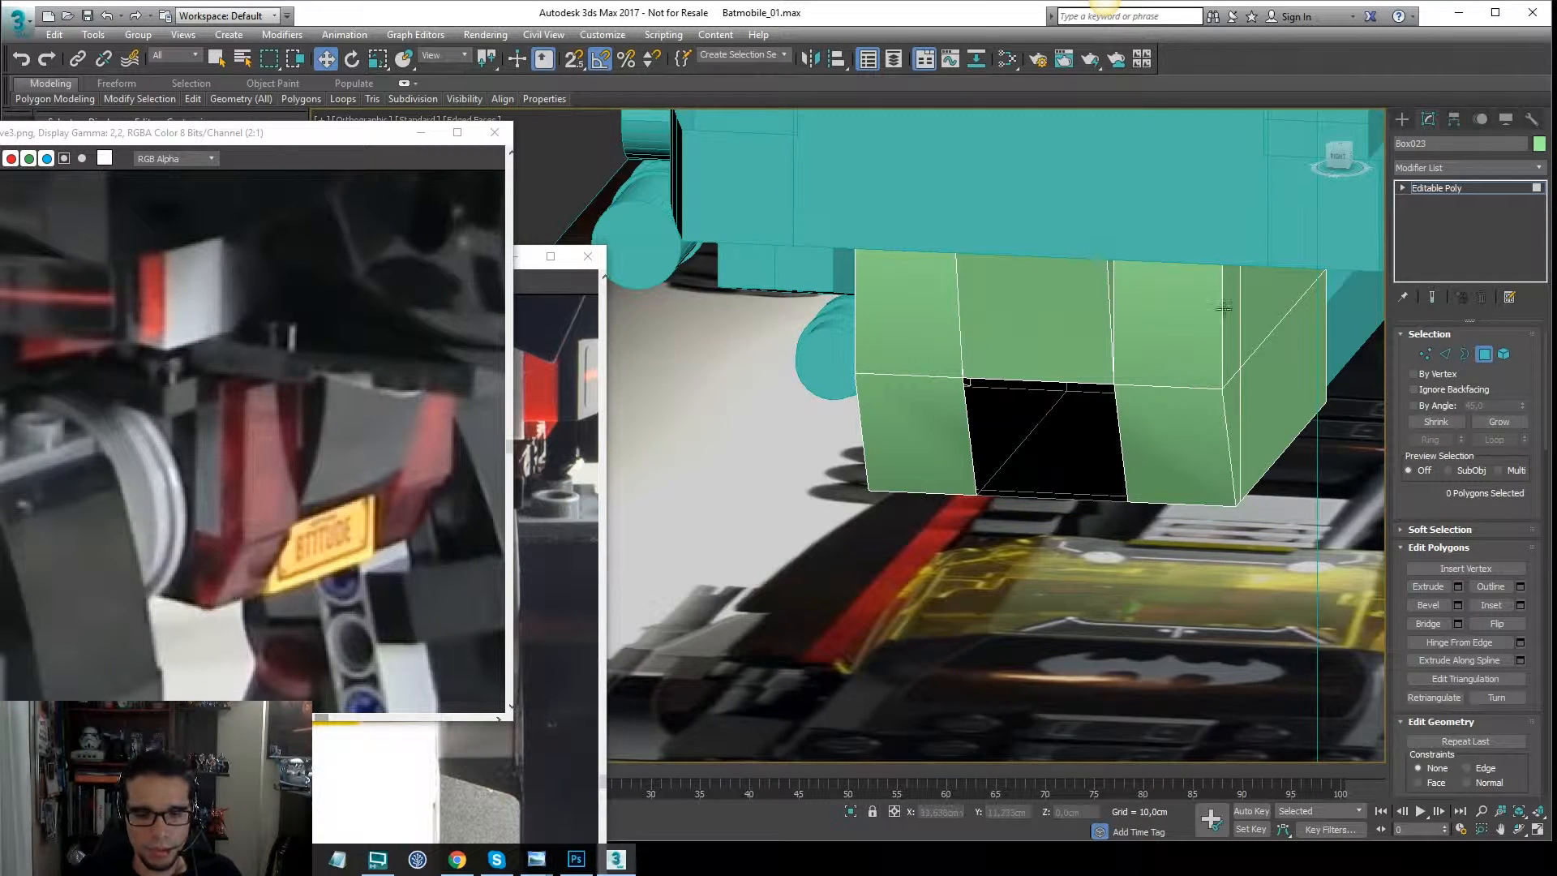
Extend the opening's bottom edge straight upward into a vertical wall about 4.9 cm high.
{"action": "key", "text": "2"}
{"action": "left_click", "coordinate": [1054, 494]}
{"action": "middle_click_drag", "start_coordinate": [1054, 494], "coordinate": [1087, 478], "text": "alt"}
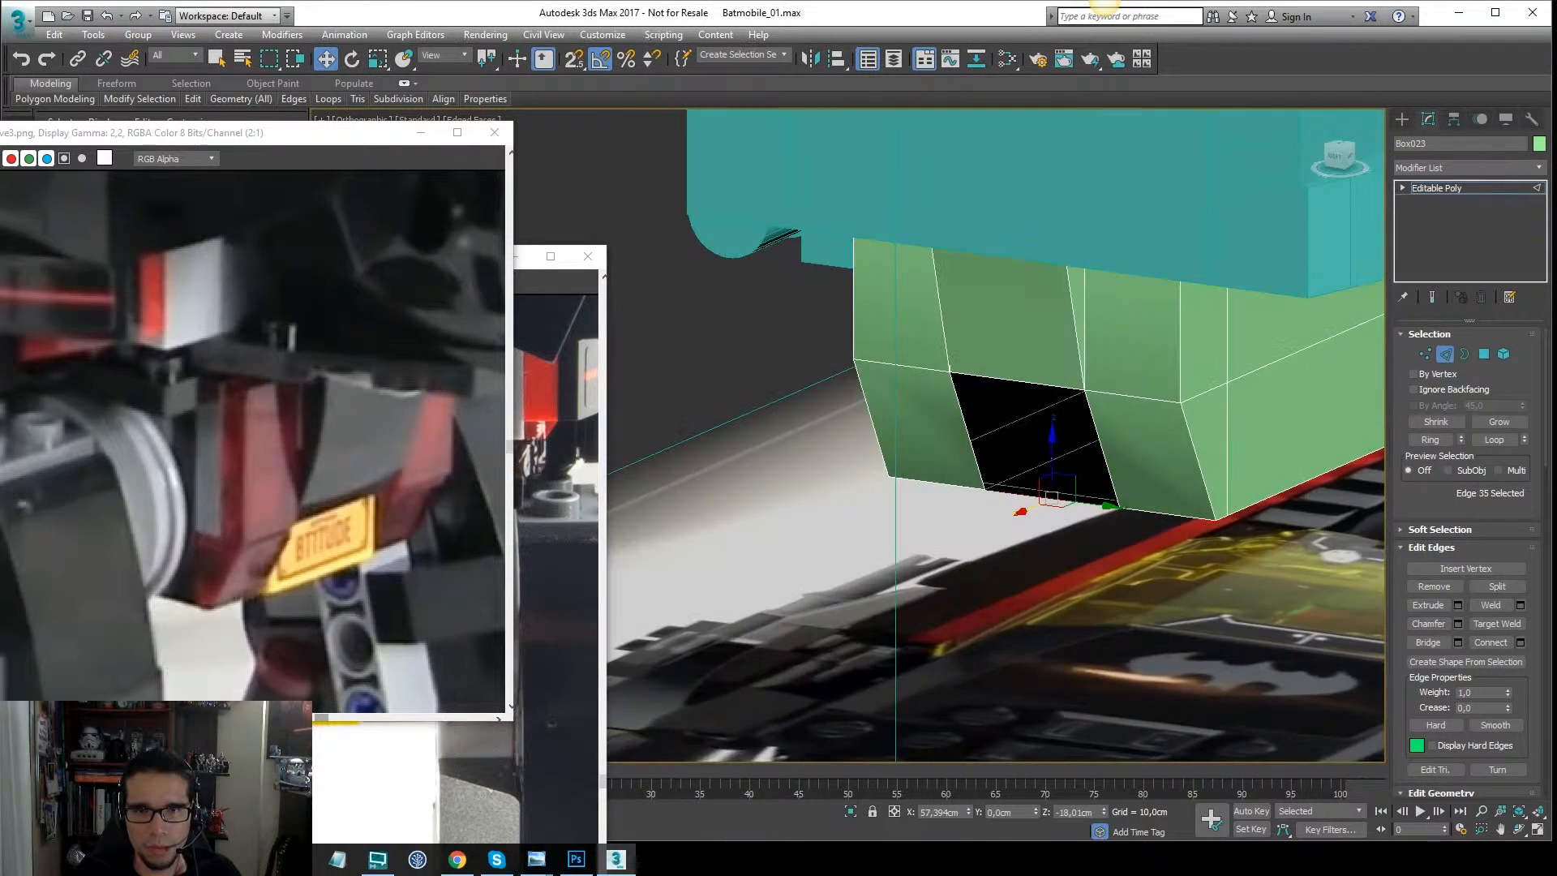
{"action": "left_click_drag", "start_coordinate": [1051, 448], "coordinate": [1051, 369], "text": "shift"}
Try to join the vertical wall's upper edge to the opening's upper edge with Connect and Bridge.
{"action": "left_click", "coordinate": [1051, 386], "text": "ctrl"}
{"action": "middle_click_drag", "start_coordinate": [1051, 386], "coordinate": [1021, 350], "text": "alt"}
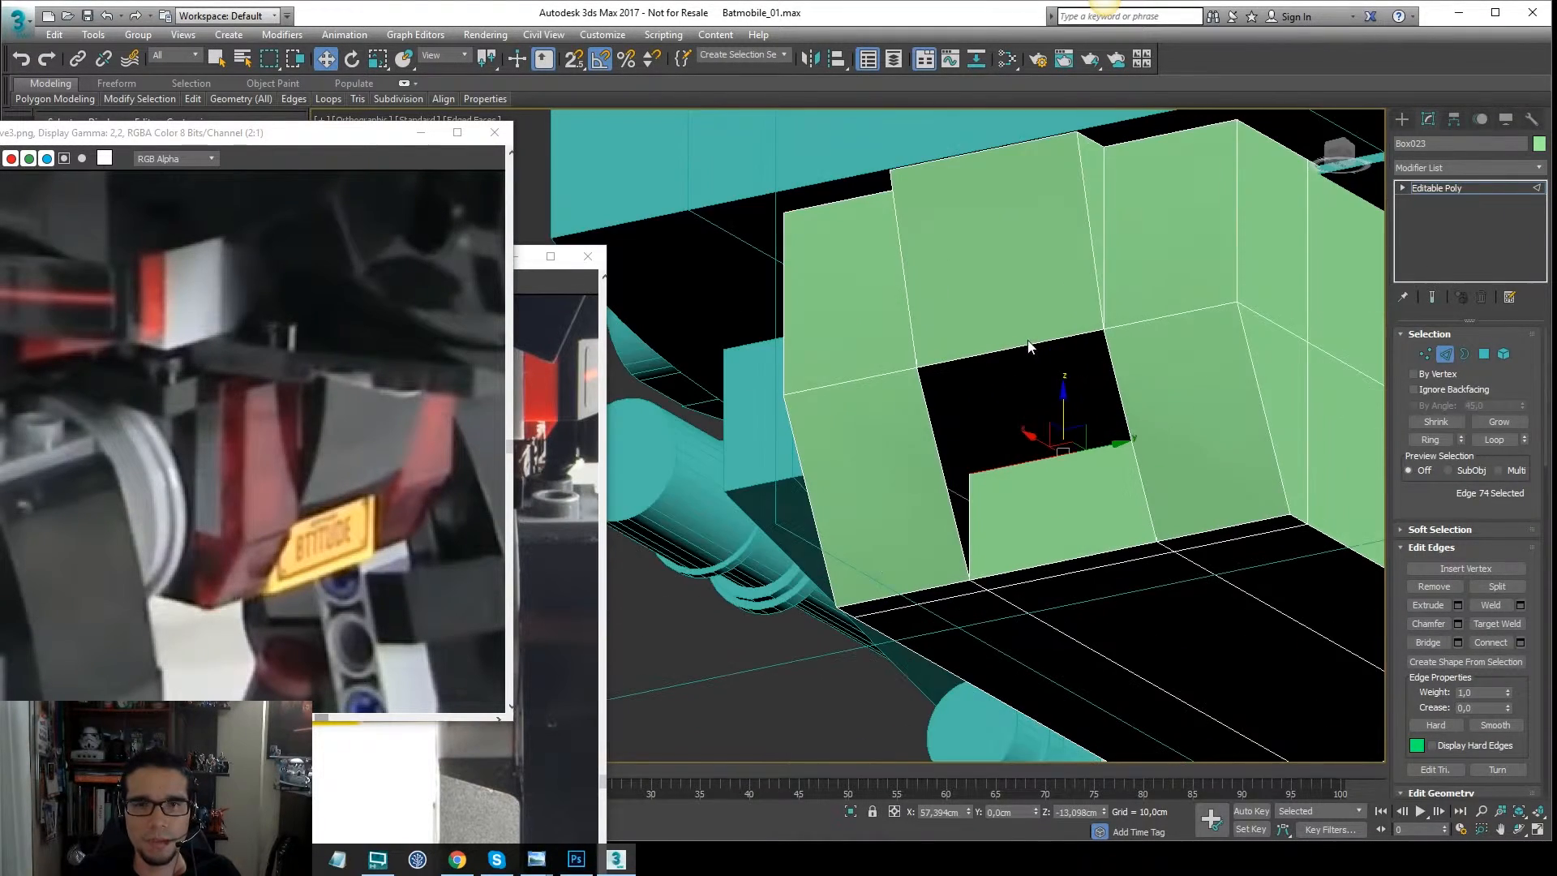
{"action": "right_click", "coordinate": [1005, 389]}
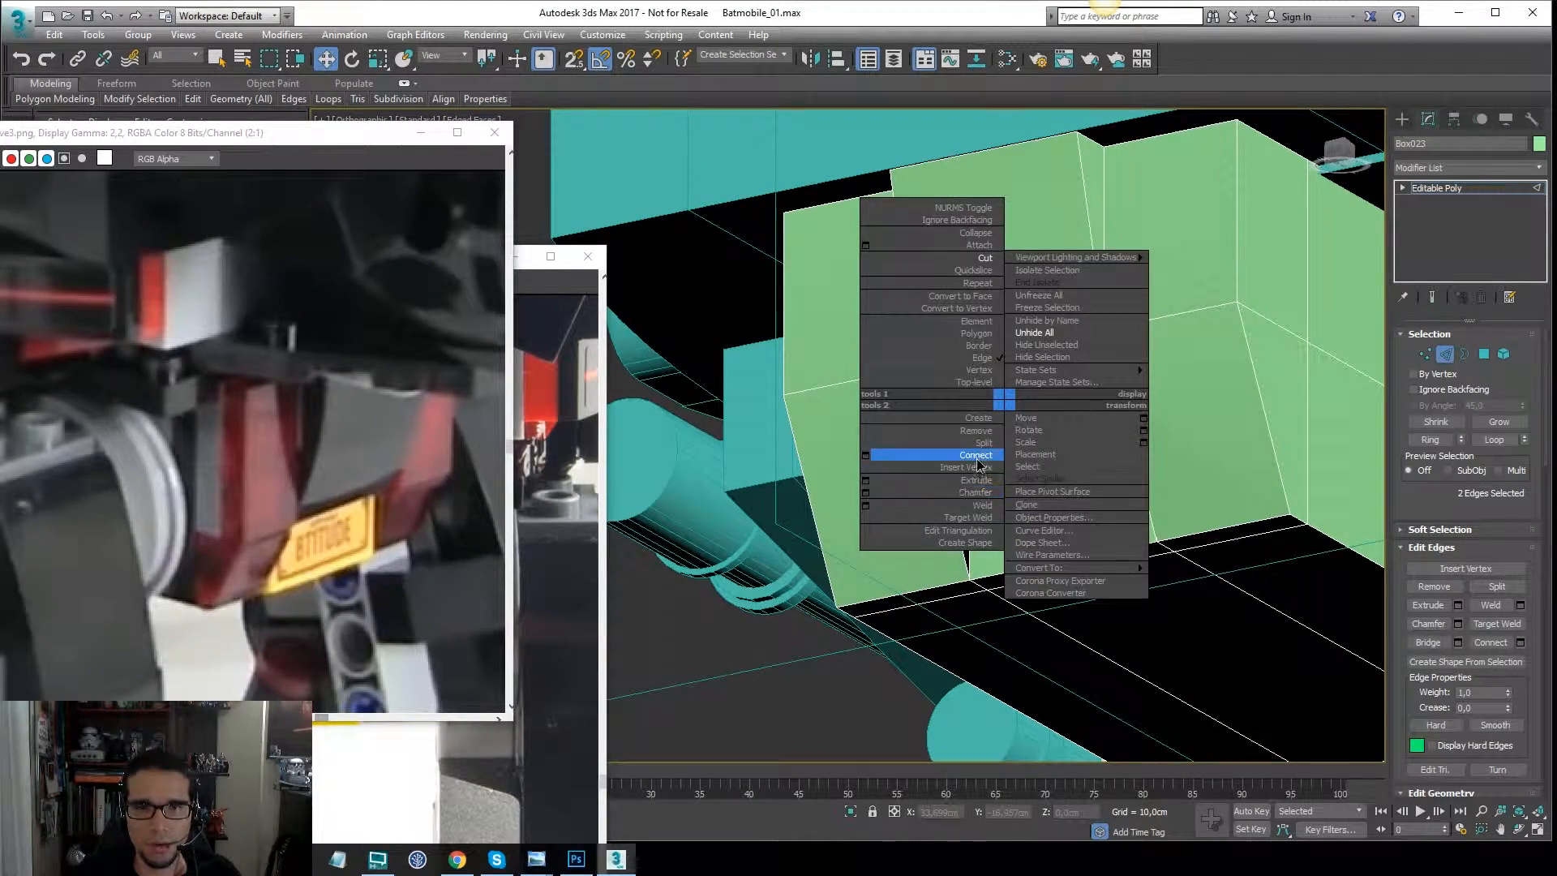
{"action": "left_click", "coordinate": [977, 460]}
{"action": "middle_click_drag", "start_coordinate": [1028, 407], "coordinate": [1079, 389], "text": "alt"}
{"action": "right_click", "coordinate": [1080, 386]}
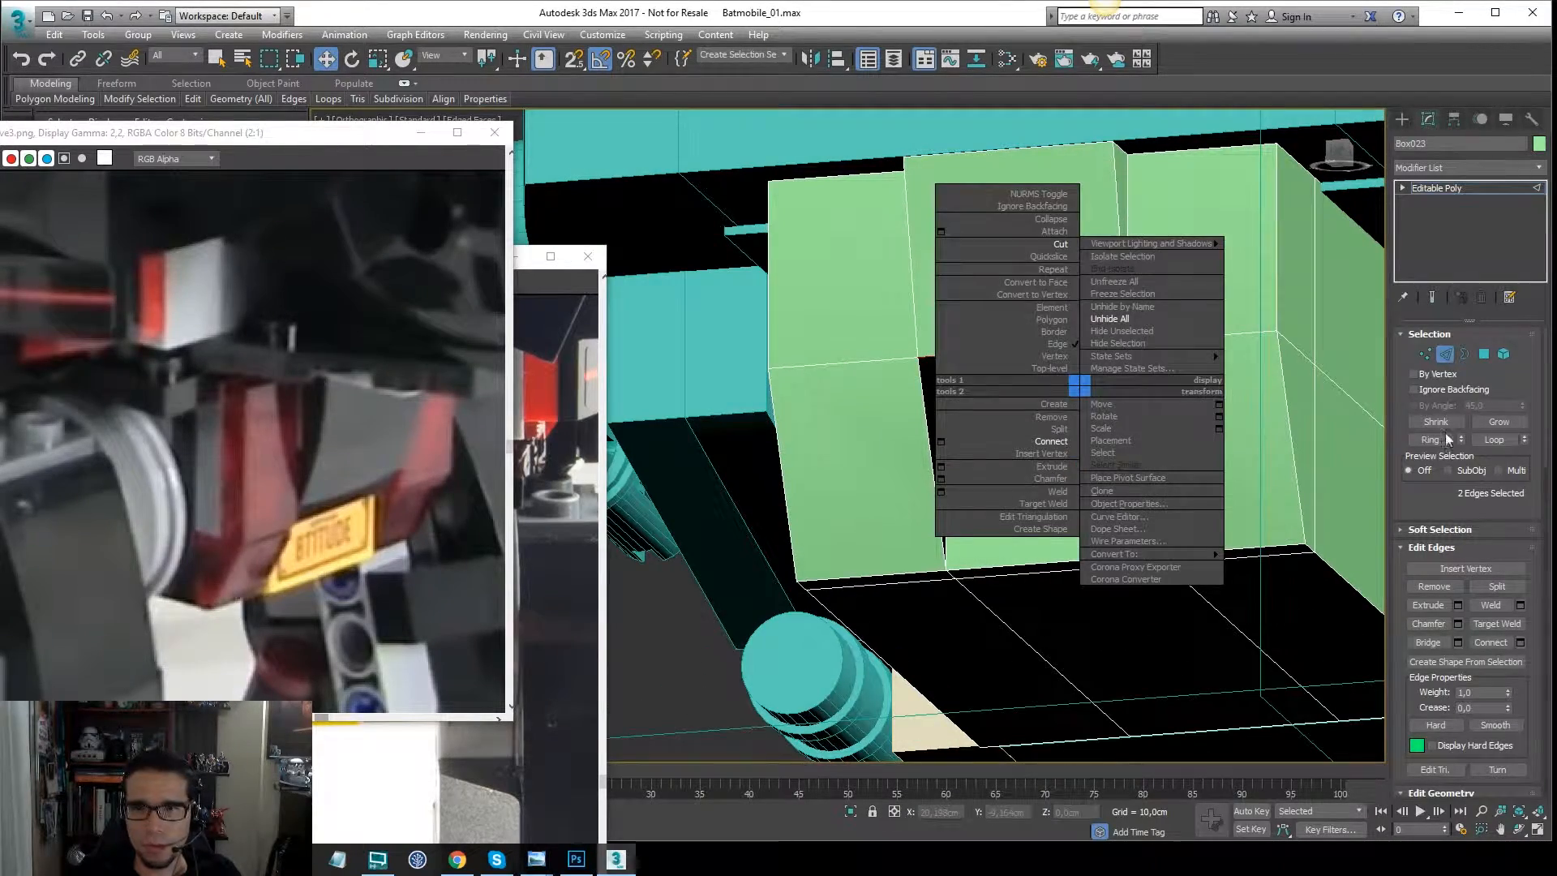
{"action": "left_click", "coordinate": [1414, 503]}
{"action": "left_click", "coordinate": [1428, 640]}
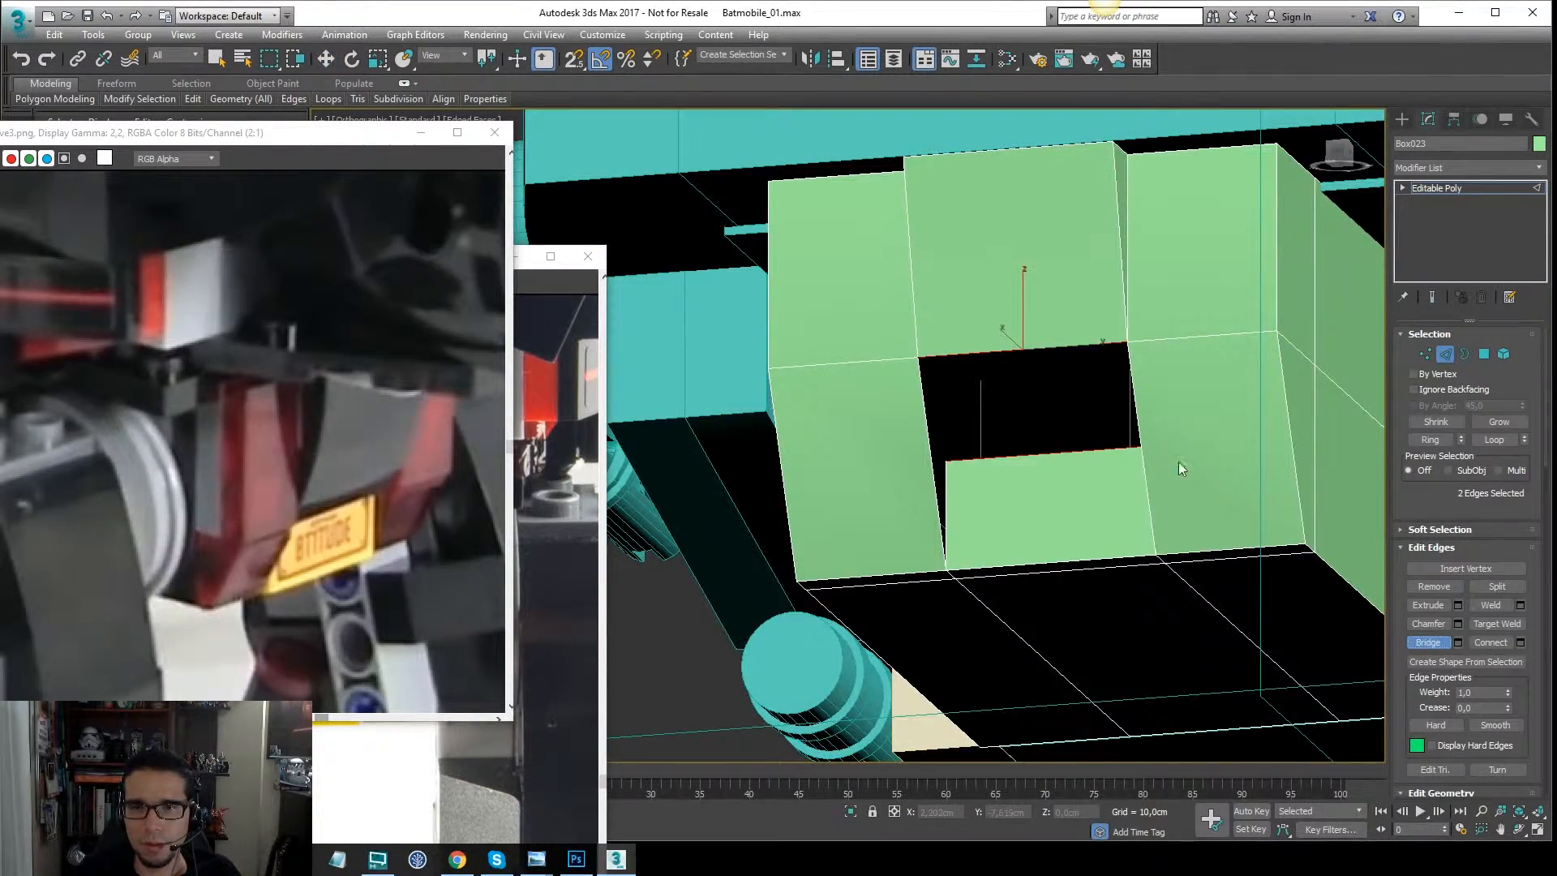
Bridge the vertical wall's upper edge to the opening's upper edge to form the recess ceiling.
{"action": "key", "text": "F3"}
{"action": "mouse_move", "coordinate": [1067, 405]}
{"action": "middle_mouse_down", "text": "alt"}
{"action": "mouse_move", "coordinate": [1189, 422]}
{"action": "mouse_move", "coordinate": [1222, 400]}
{"action": "middle_mouse_up", "text": "alt"}
{"action": "key", "text": "w"}
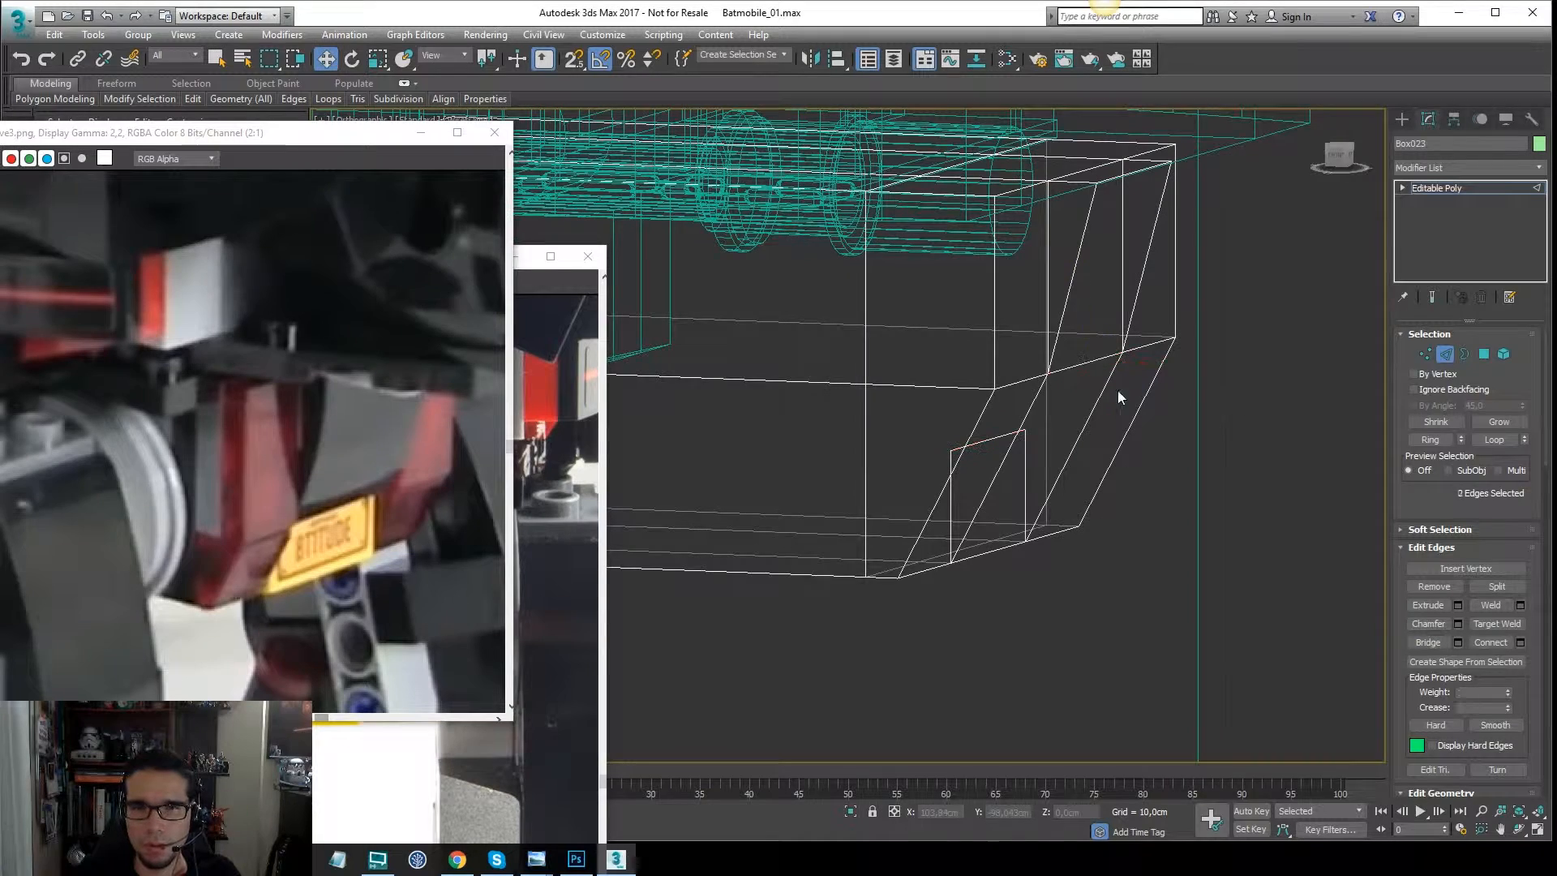
{"action": "left_click", "coordinate": [1078, 366]}
{"action": "left_click", "coordinate": [988, 439], "text": "ctrl"}
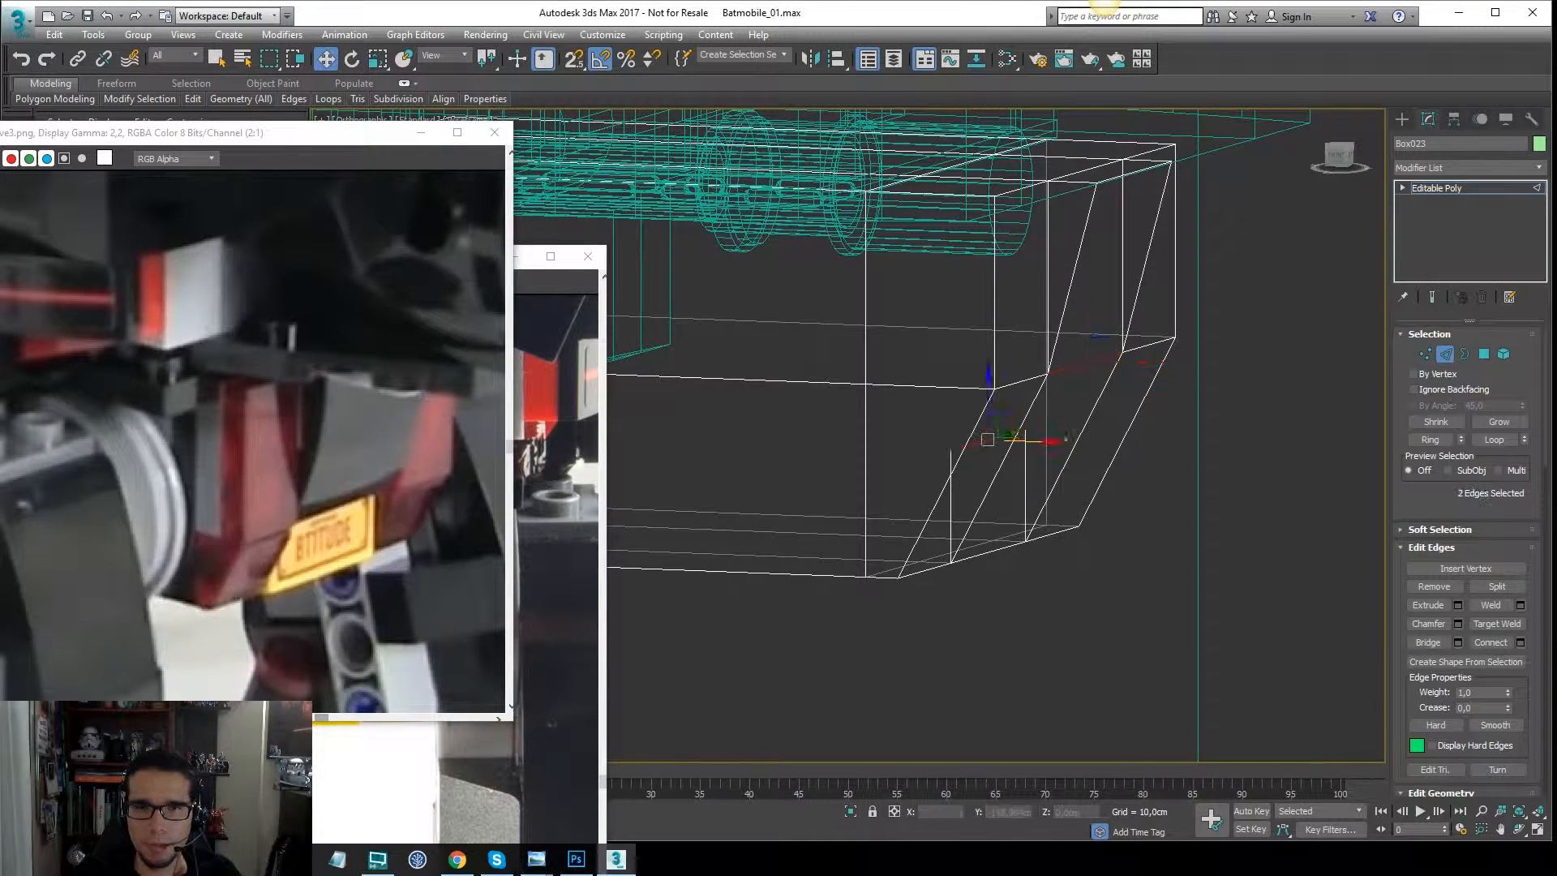
{"action": "left_click", "coordinate": [1432, 644]}
{"action": "key", "text": "F3"}
Cap the open borders on both sides of the licence-plate recess.
{"action": "mouse_move", "coordinate": [1135, 462]}
{"action": "middle_mouse_down", "text": "alt"}
{"action": "mouse_move", "coordinate": [937, 446]}
{"action": "mouse_move", "coordinate": [985, 462]}
{"action": "mouse_move", "coordinate": [945, 446]}
{"action": "mouse_move", "coordinate": [973, 442]}
{"action": "middle_mouse_up", "text": "alt"}
{"action": "key", "text": "3"}
{"action": "left_click", "coordinate": [977, 442]}
{"action": "right_click", "coordinate": [971, 440]}
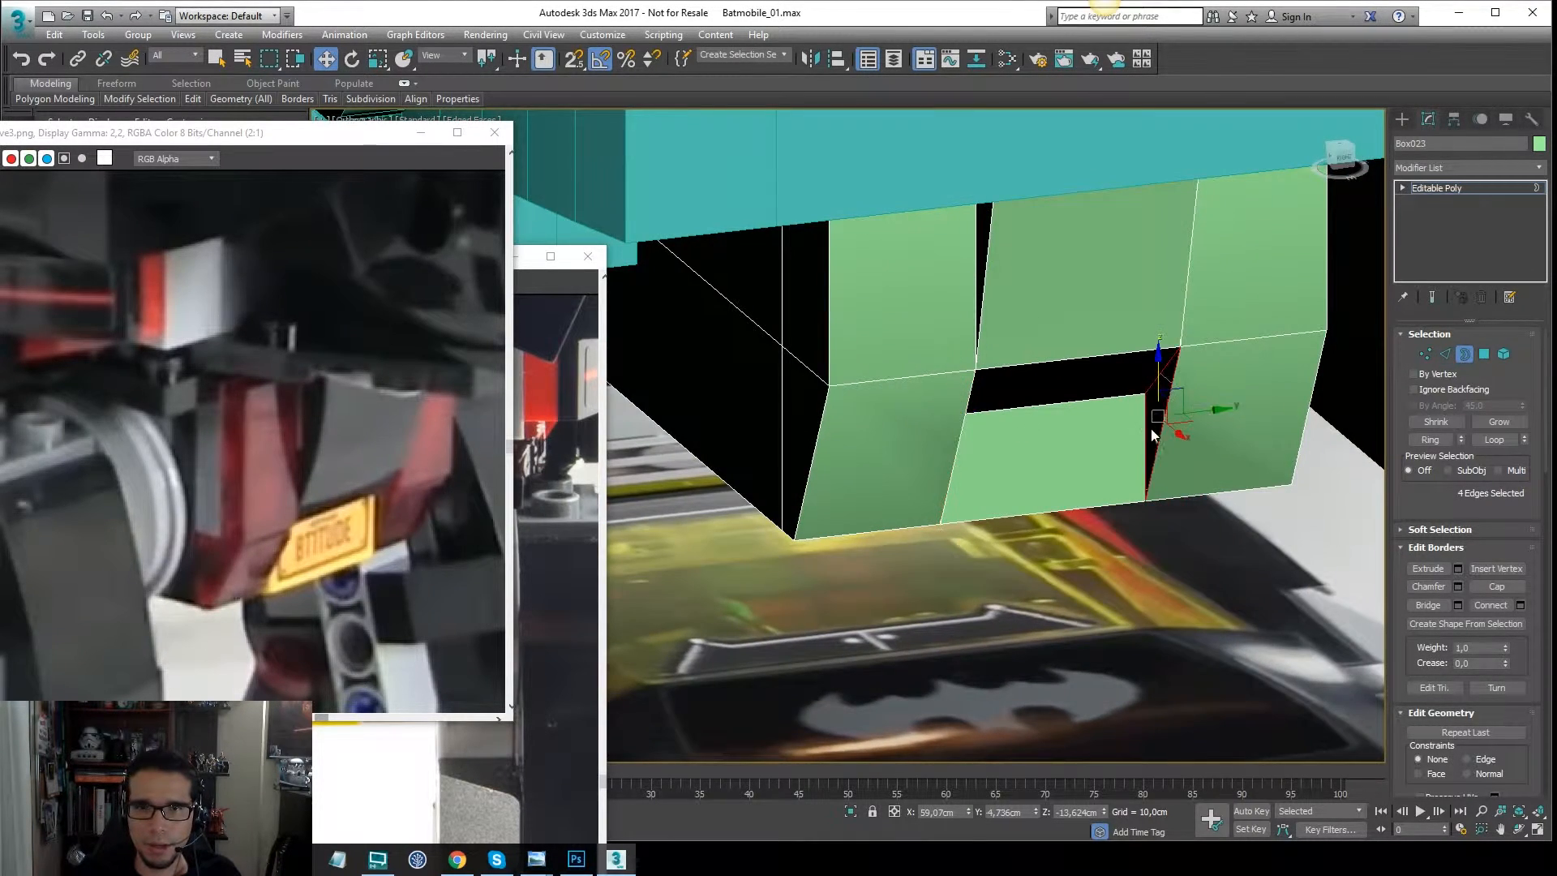
{"action": "right_click", "coordinate": [1133, 431]}
{"action": "left_click", "coordinate": [1111, 478]}
{"action": "middle_click_drag", "start_coordinate": [1109, 477], "coordinate": [1164, 422], "text": "alt"}
{"action": "middle_click_drag", "start_coordinate": [1216, 338], "coordinate": [1131, 398], "text": "alt"}
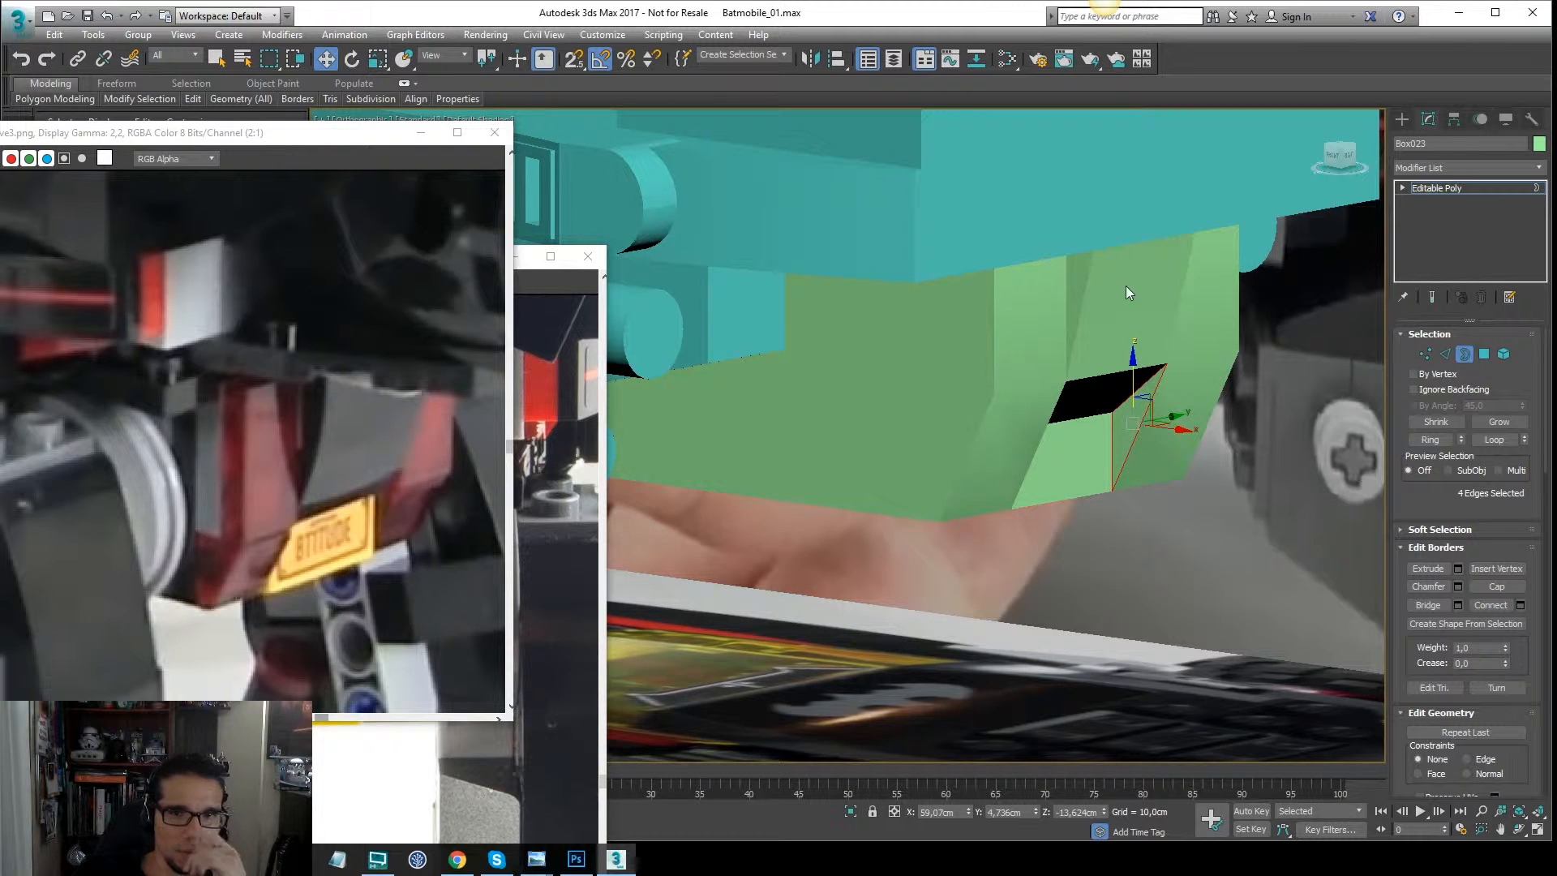
Connect the two outer rear edges of the upper middle section with two horizontal segments.
{"action": "middle_click_drag", "start_coordinate": [1128, 292], "coordinate": [1180, 362], "text": "alt"}
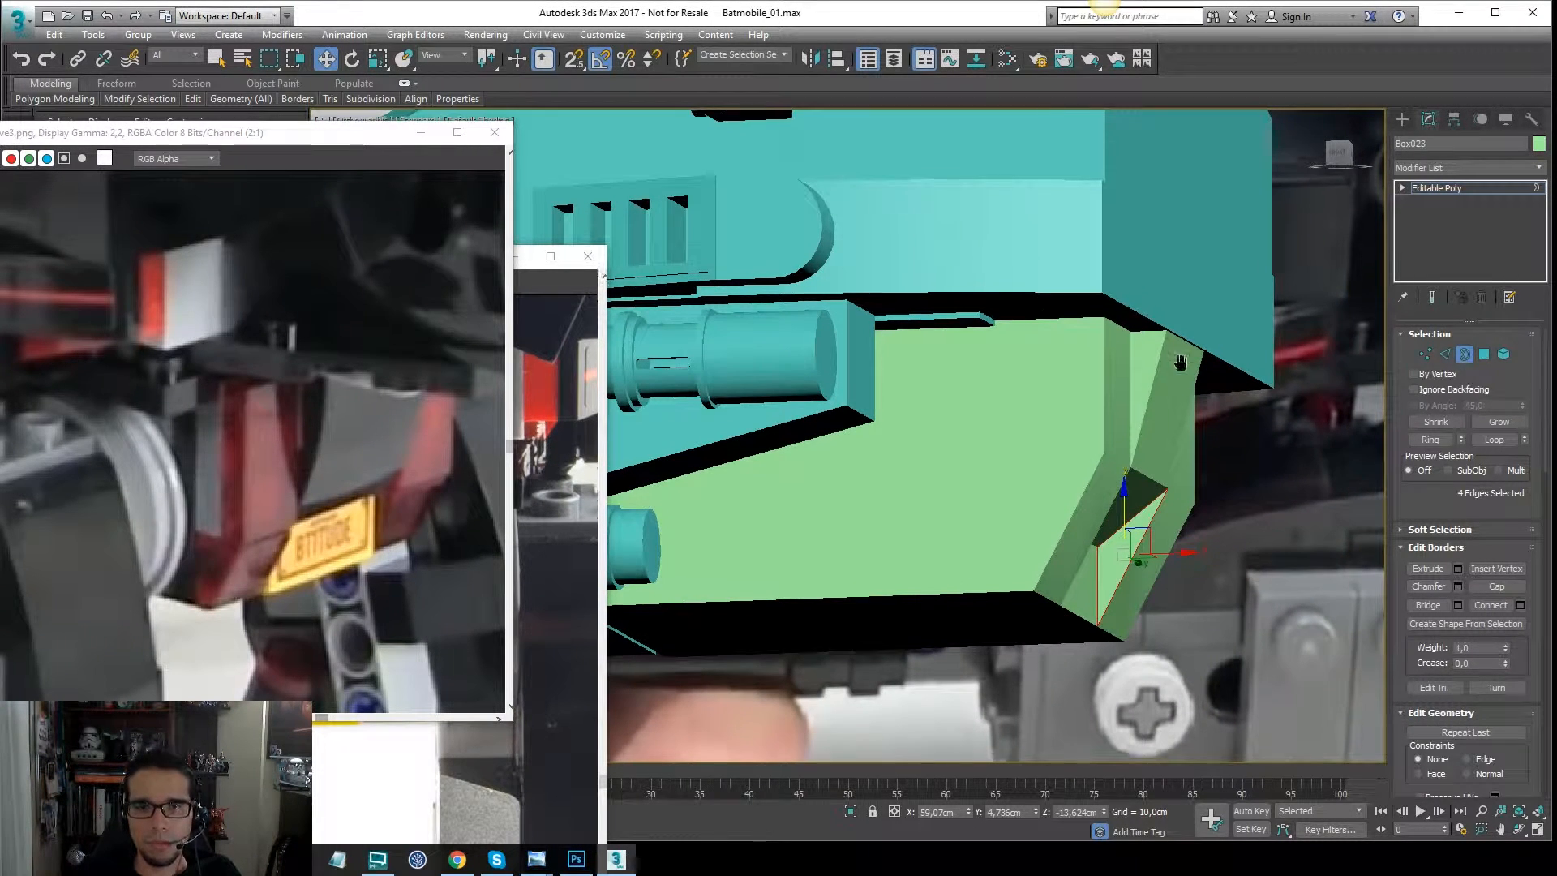
{"action": "key", "text": "F3"}
{"action": "key", "text": "2"}
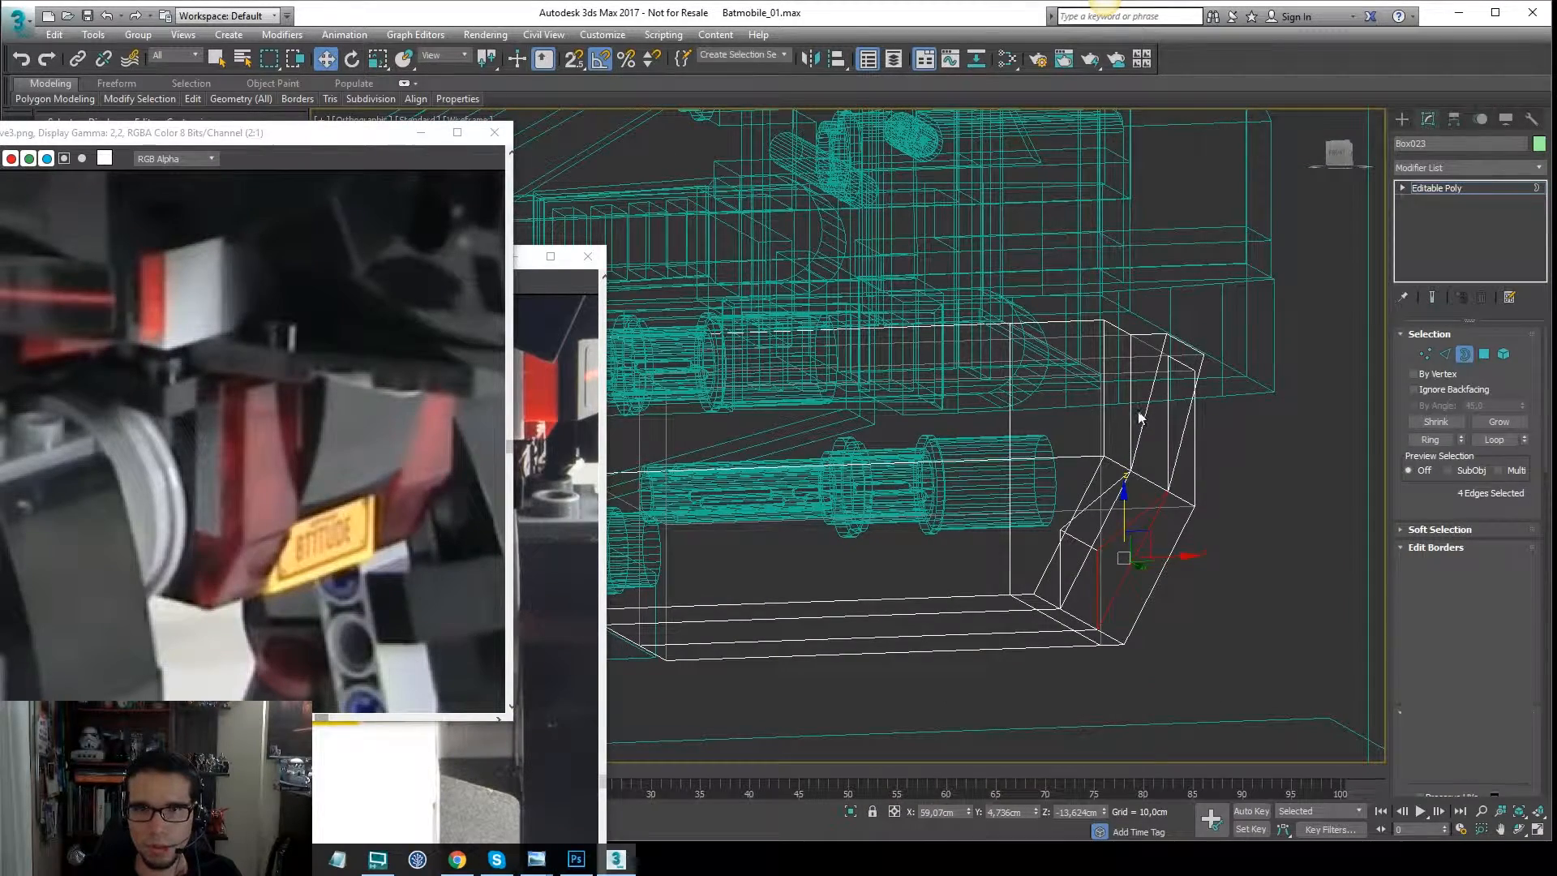
{"action": "left_click", "coordinate": [1150, 406]}
{"action": "left_click", "coordinate": [1190, 415], "text": "ctrl"}
{"action": "right_click", "coordinate": [1187, 420]}
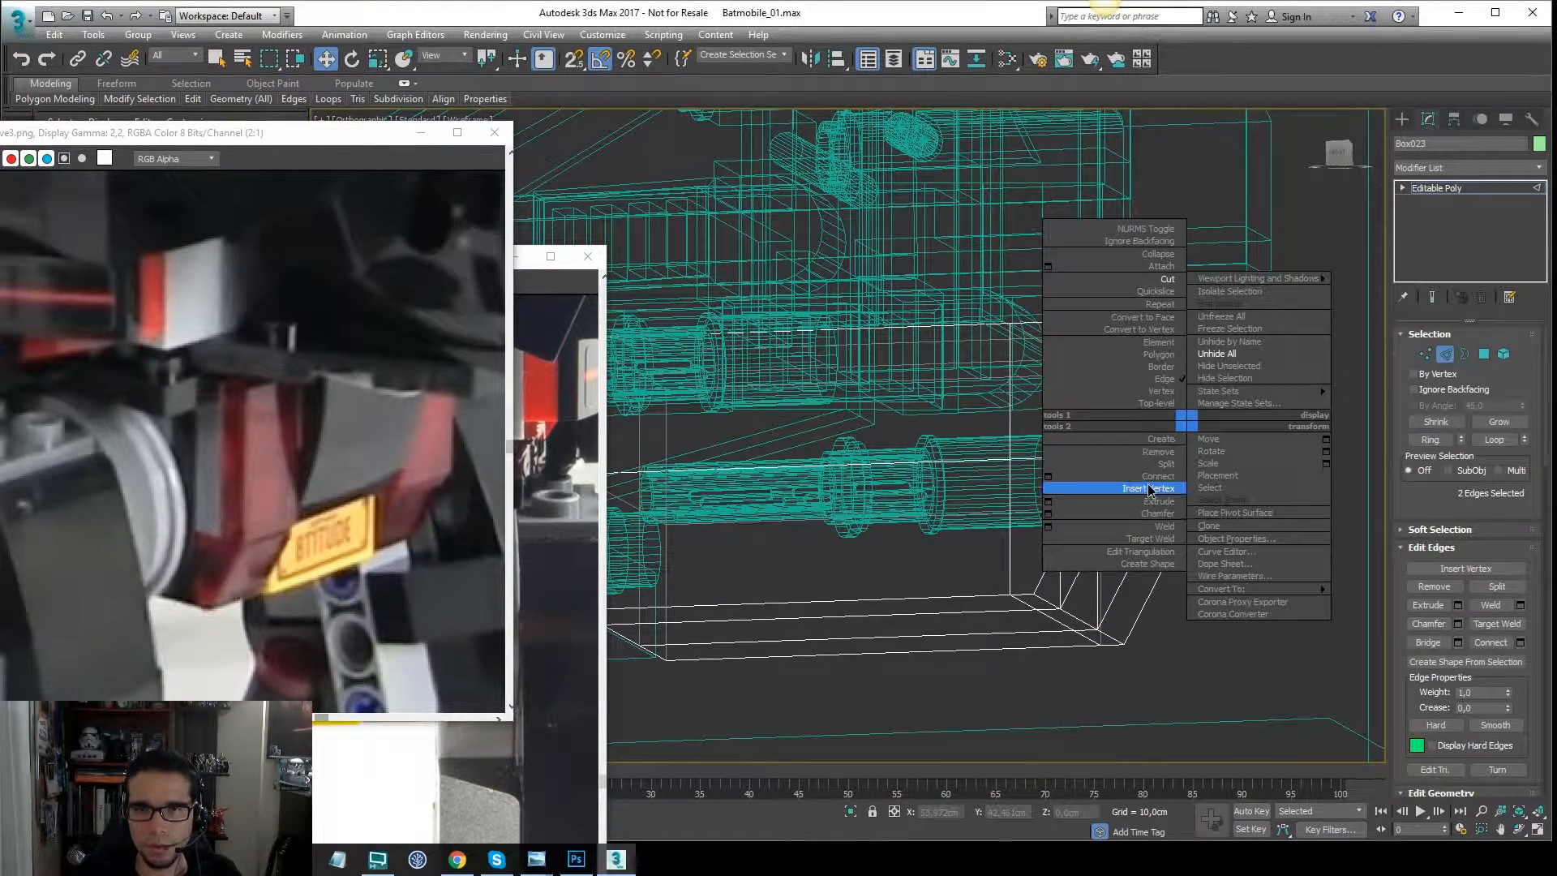
{"action": "left_click", "coordinate": [1049, 477]}
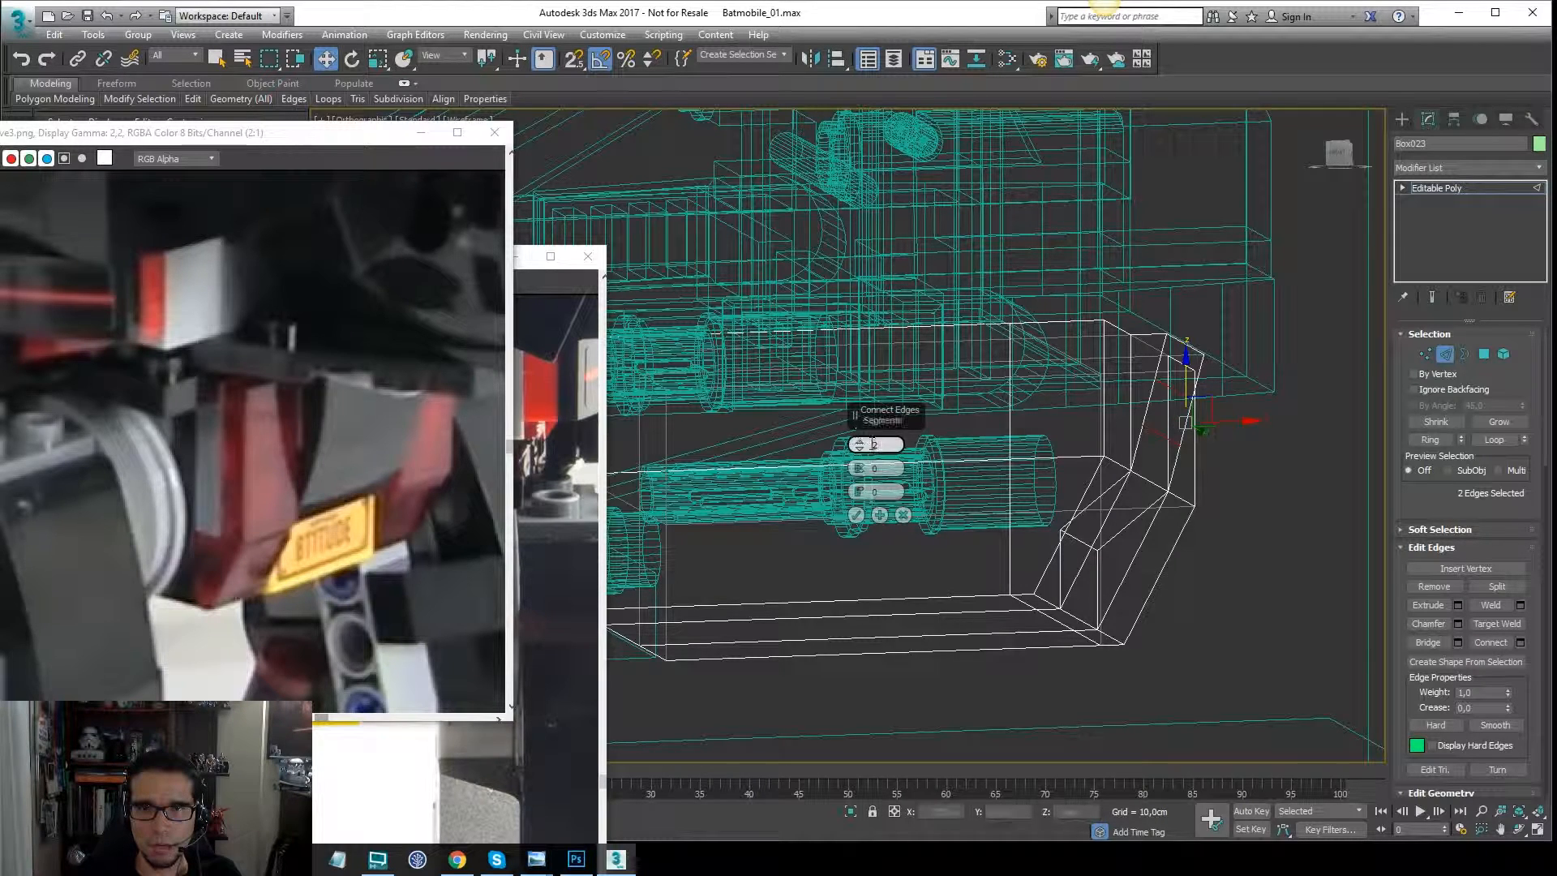
{"action": "left_click", "coordinate": [855, 515]}
Move the new vertices of the upper middle section rearward in the front view so its profile bows outward.
{"action": "key", "text": "f"}
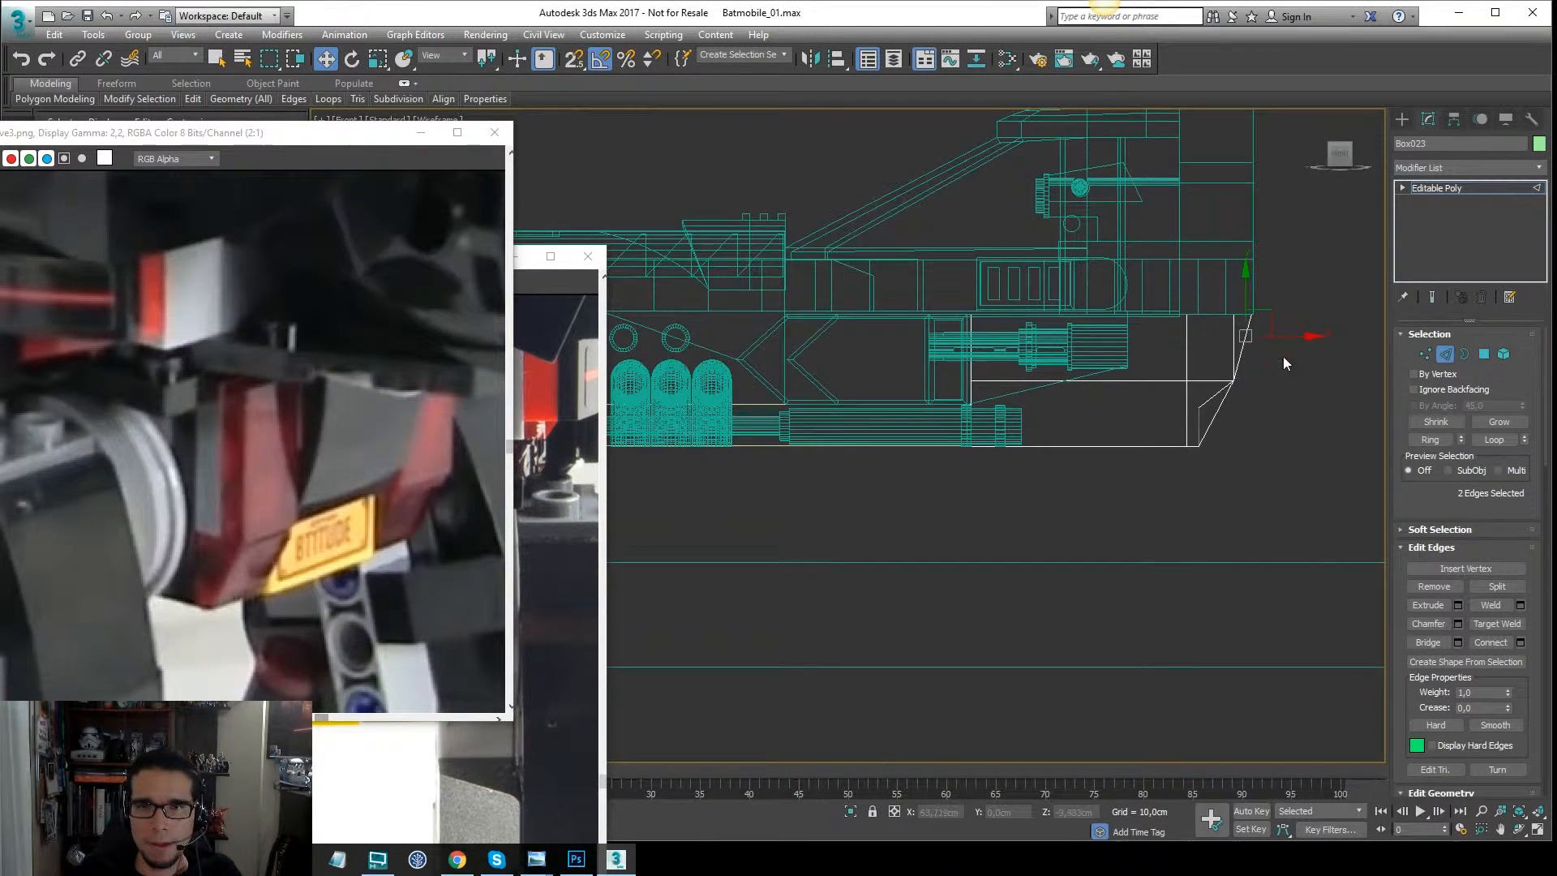
{"action": "scroll", "coordinate": [1275, 349], "scroll_direction": "up", "scroll_amount": 5}
{"action": "key", "text": "1"}
{"action": "mouse_move", "coordinate": [1165, 397]}
{"action": "left_mouse_down"}
{"action": "mouse_move", "coordinate": [1128, 437]}
{"action": "mouse_move", "coordinate": [1185, 416]}
{"action": "left_mouse_up"}
{"action": "left_click_drag", "start_coordinate": [1185, 312], "coordinate": [1232, 331]}
{"action": "scroll", "coordinate": [1112, 385], "scroll_direction": "down", "scroll_amount": 2}
{"action": "middle_click_drag", "start_coordinate": [1113, 384], "coordinate": [1020, 438]}
{"action": "left_click", "coordinate": [1437, 188]}
{"action": "key", "text": "F3"}
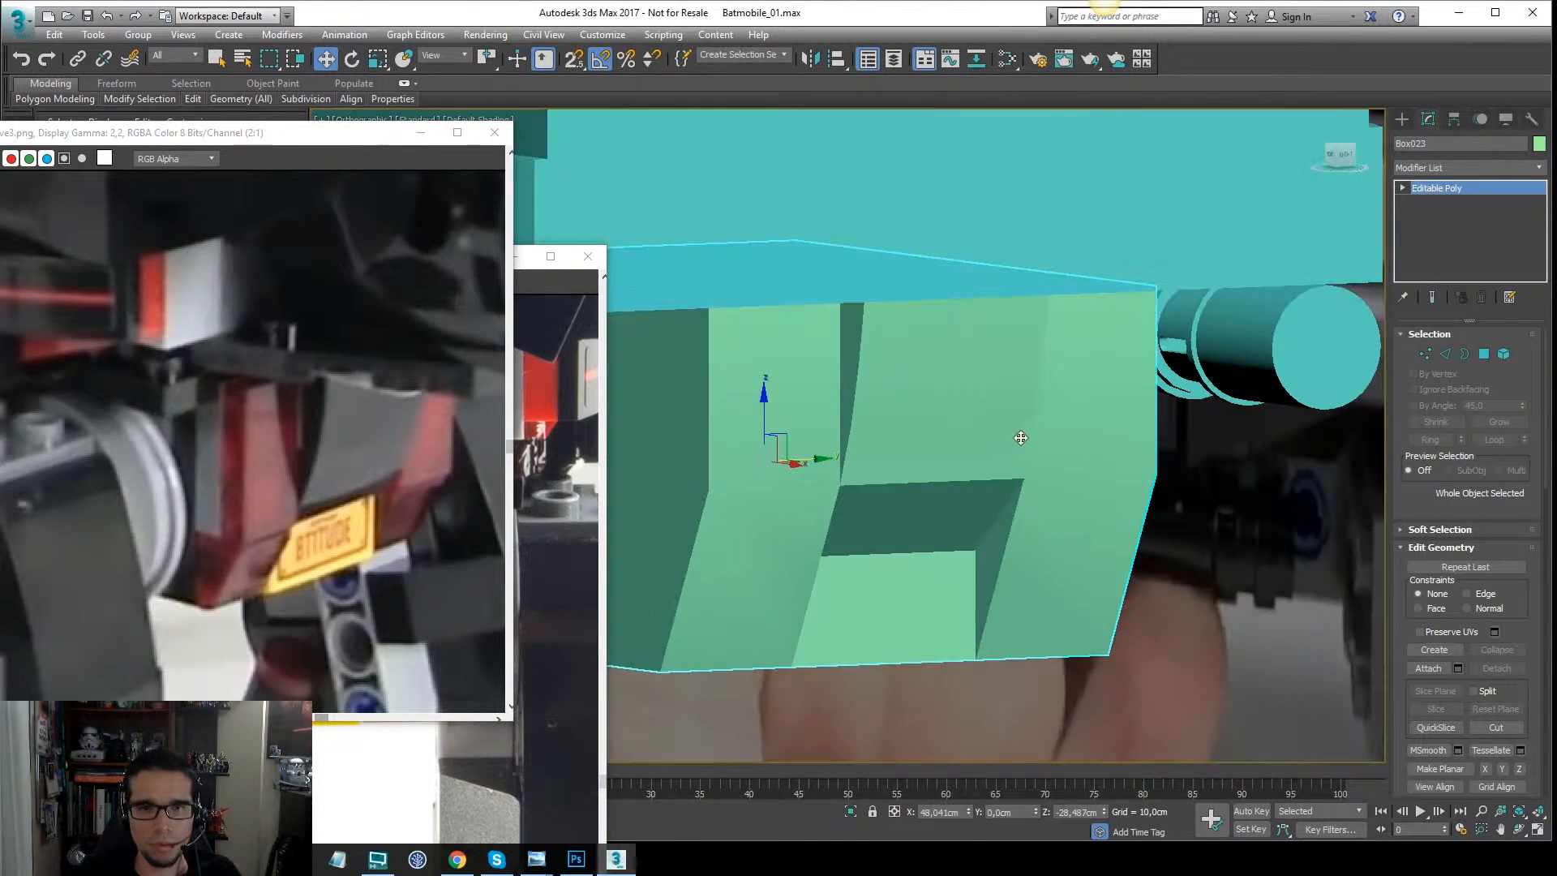
Connect the two slanted side edges of the recess ceiling with two segments.
{"action": "middle_click_drag", "start_coordinate": [875, 532], "coordinate": [1008, 476], "text": "alt"}
{"action": "key", "text": "F4"}
{"action": "key", "text": "F3"}
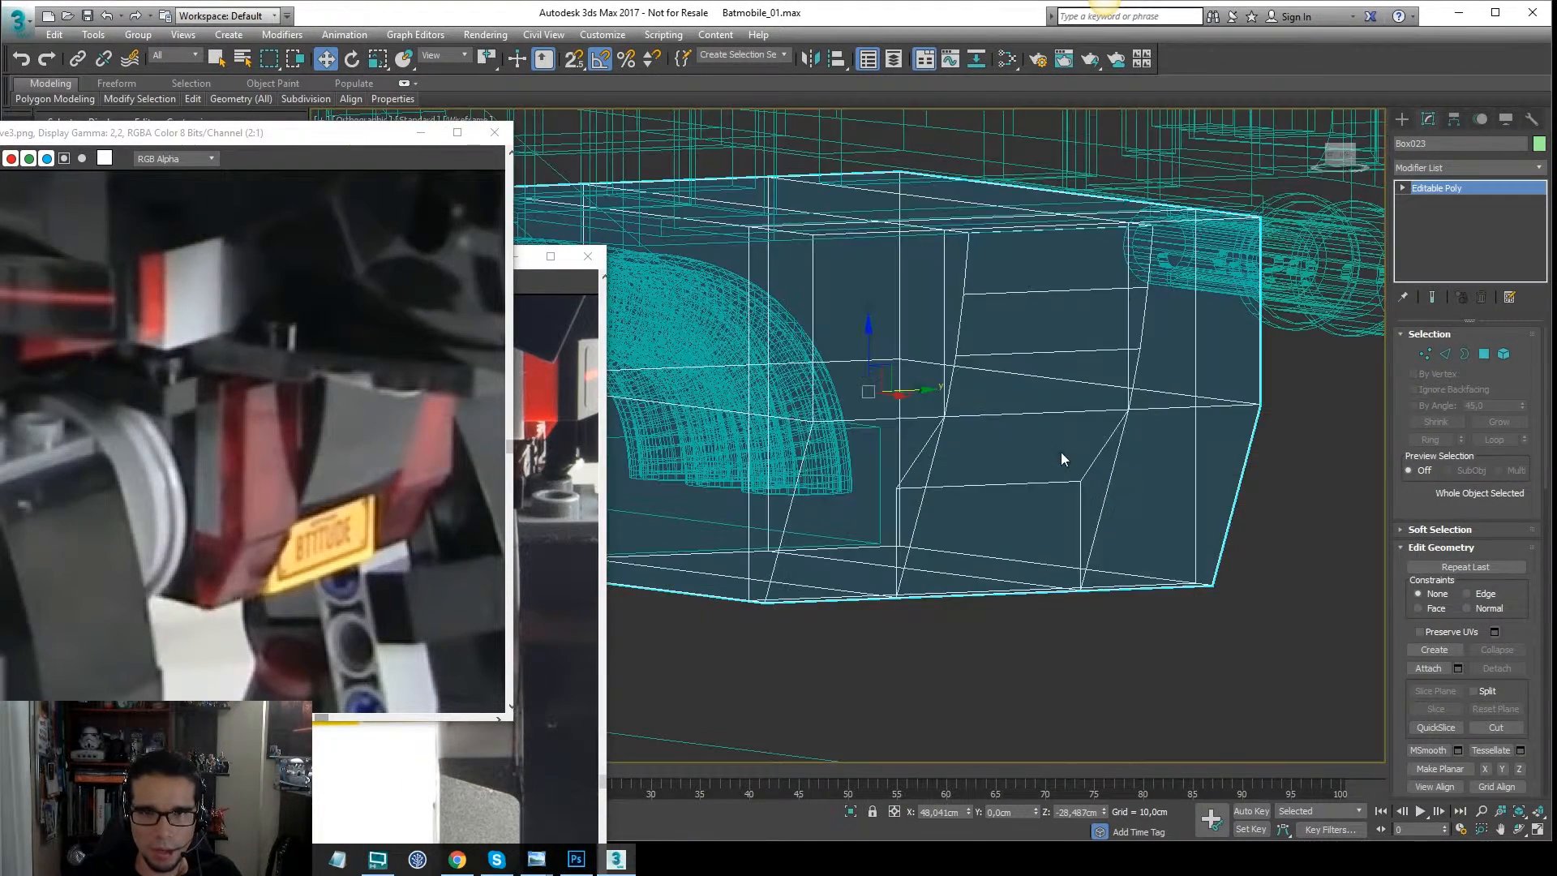
{"action": "key", "text": "2"}
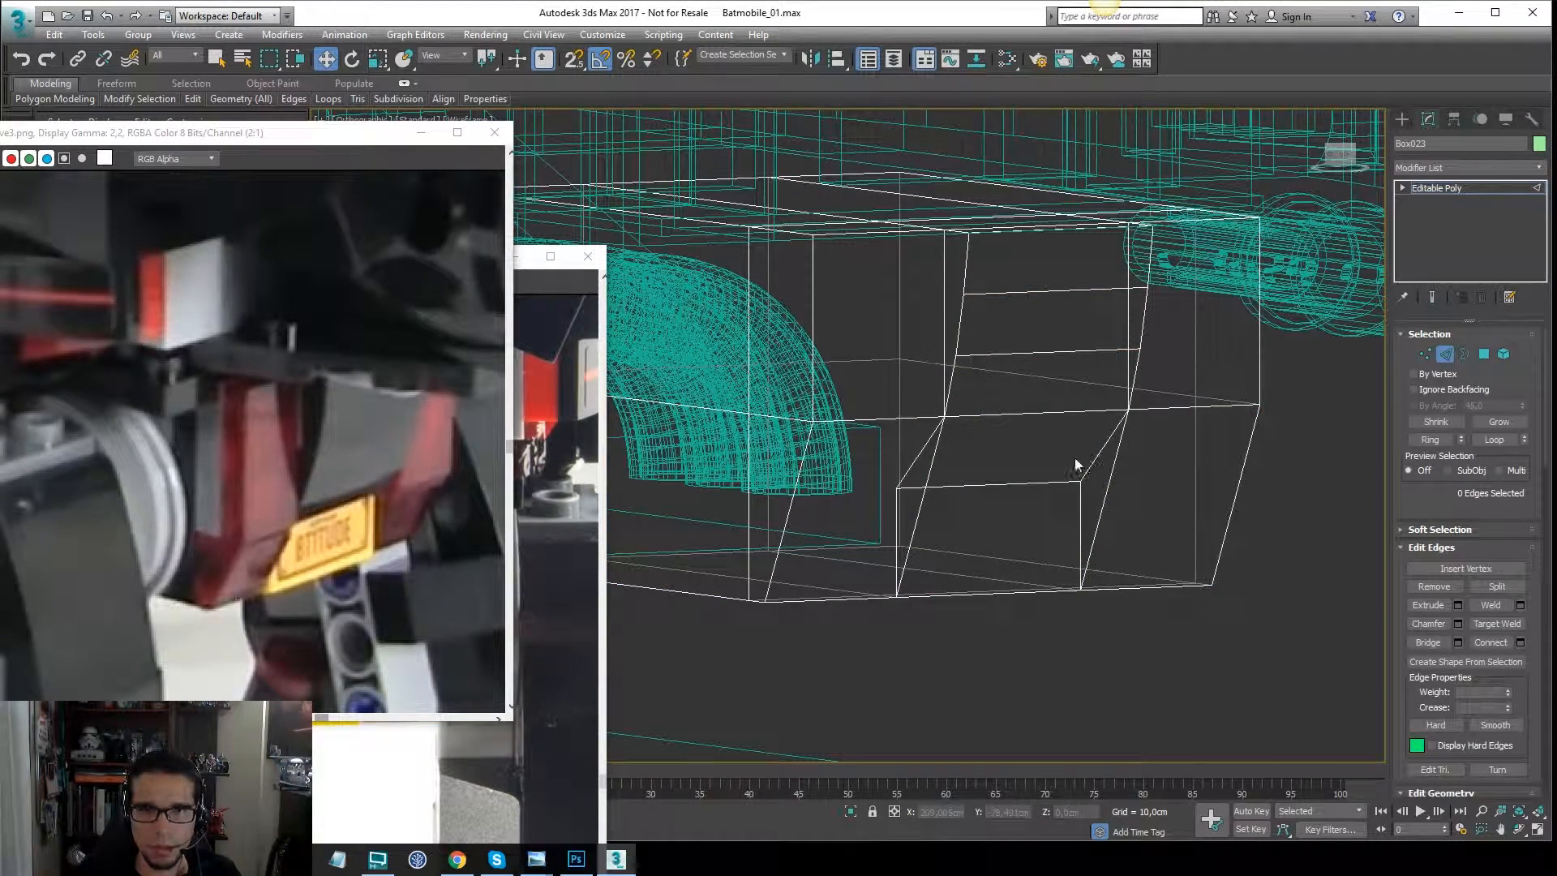
{"action": "left_click", "coordinate": [1099, 454]}
{"action": "right_click", "coordinate": [919, 449]}
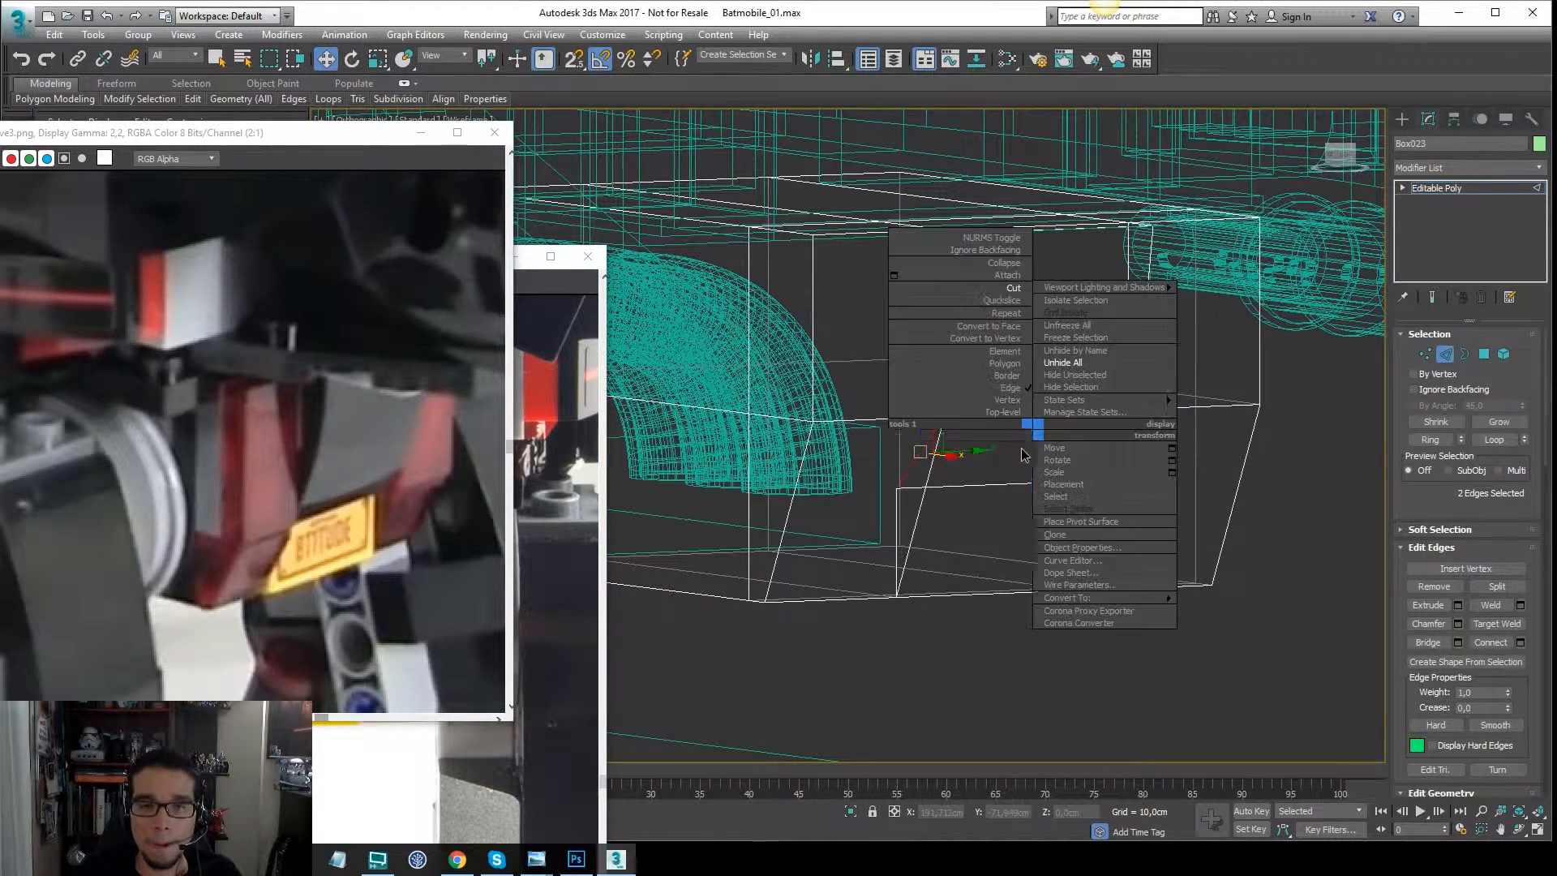
{"action": "left_click", "coordinate": [972, 490]}
Move the recess ceiling's two new vertex pairs about 0.5 cm rearward in the front view to curve it.
{"action": "middle_click_drag", "start_coordinate": [1088, 405], "coordinate": [1101, 400]}
{"action": "key", "text": "f"}
{"action": "key", "text": "z"}
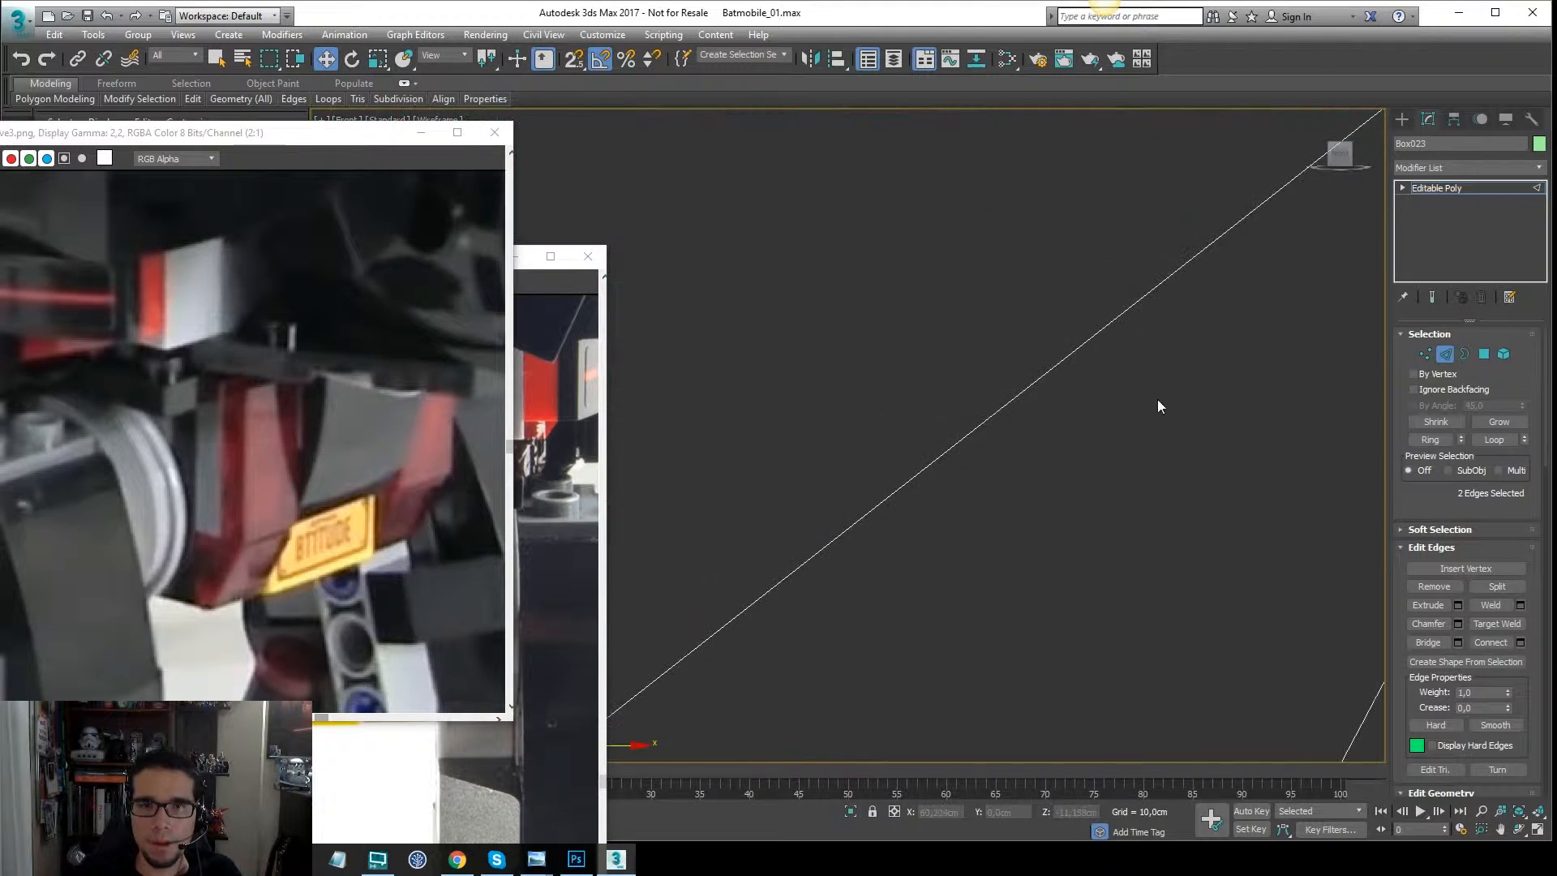
{"action": "scroll", "coordinate": [1175, 404], "scroll_direction": "down", "scroll_amount": 8}
{"action": "middle_click_drag", "start_coordinate": [1204, 412], "coordinate": [1123, 367]}
{"action": "left_click", "coordinate": [1123, 355]}
{"action": "key", "text": "1"}
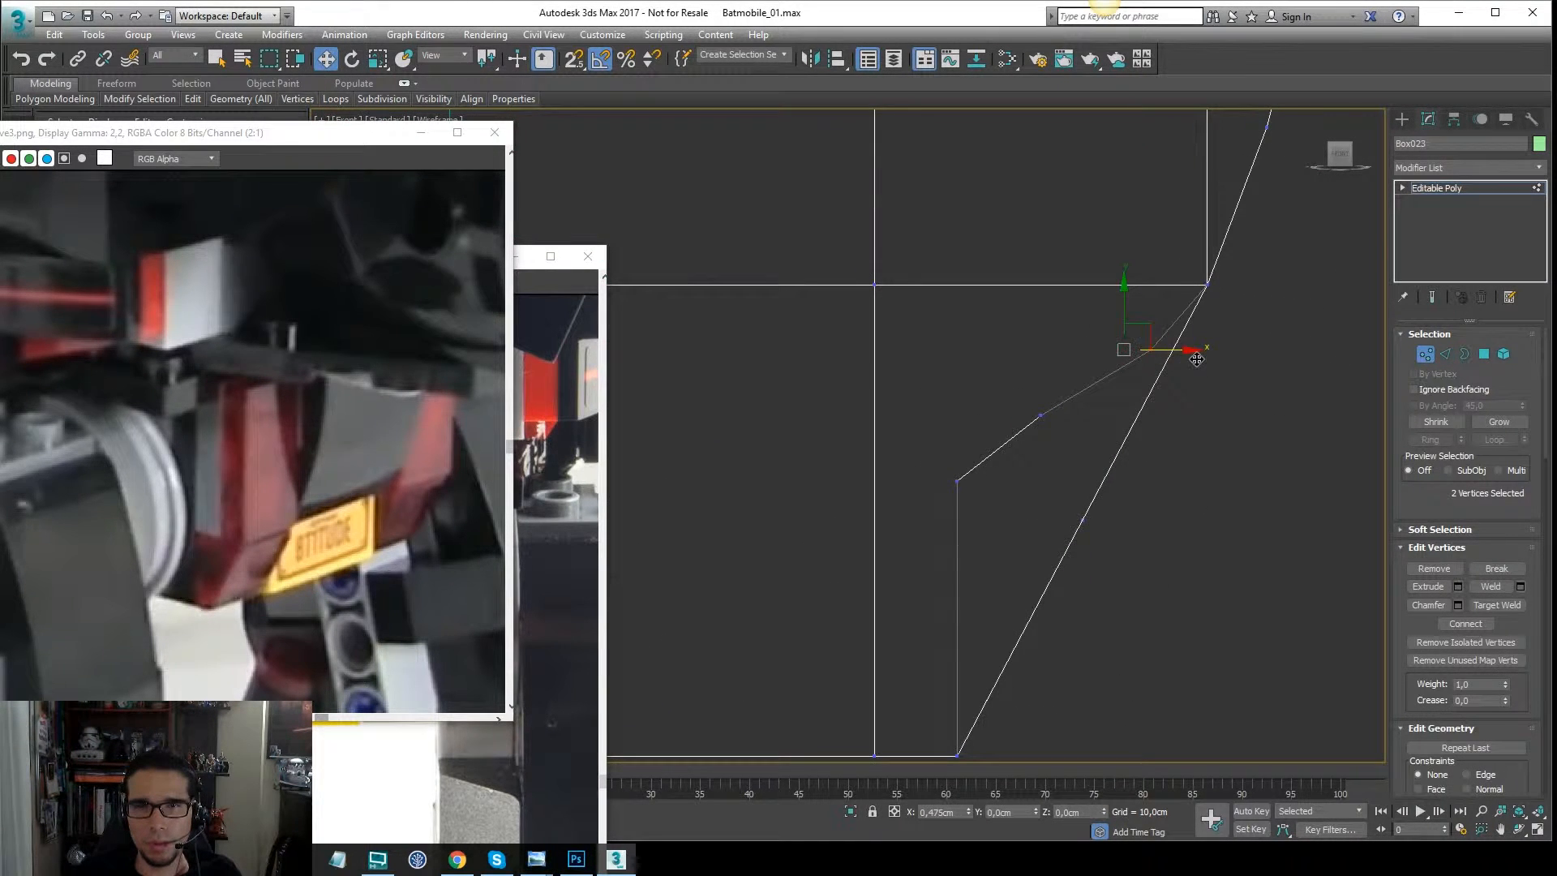
{"action": "left_click_drag", "start_coordinate": [1015, 375], "coordinate": [1117, 416]}
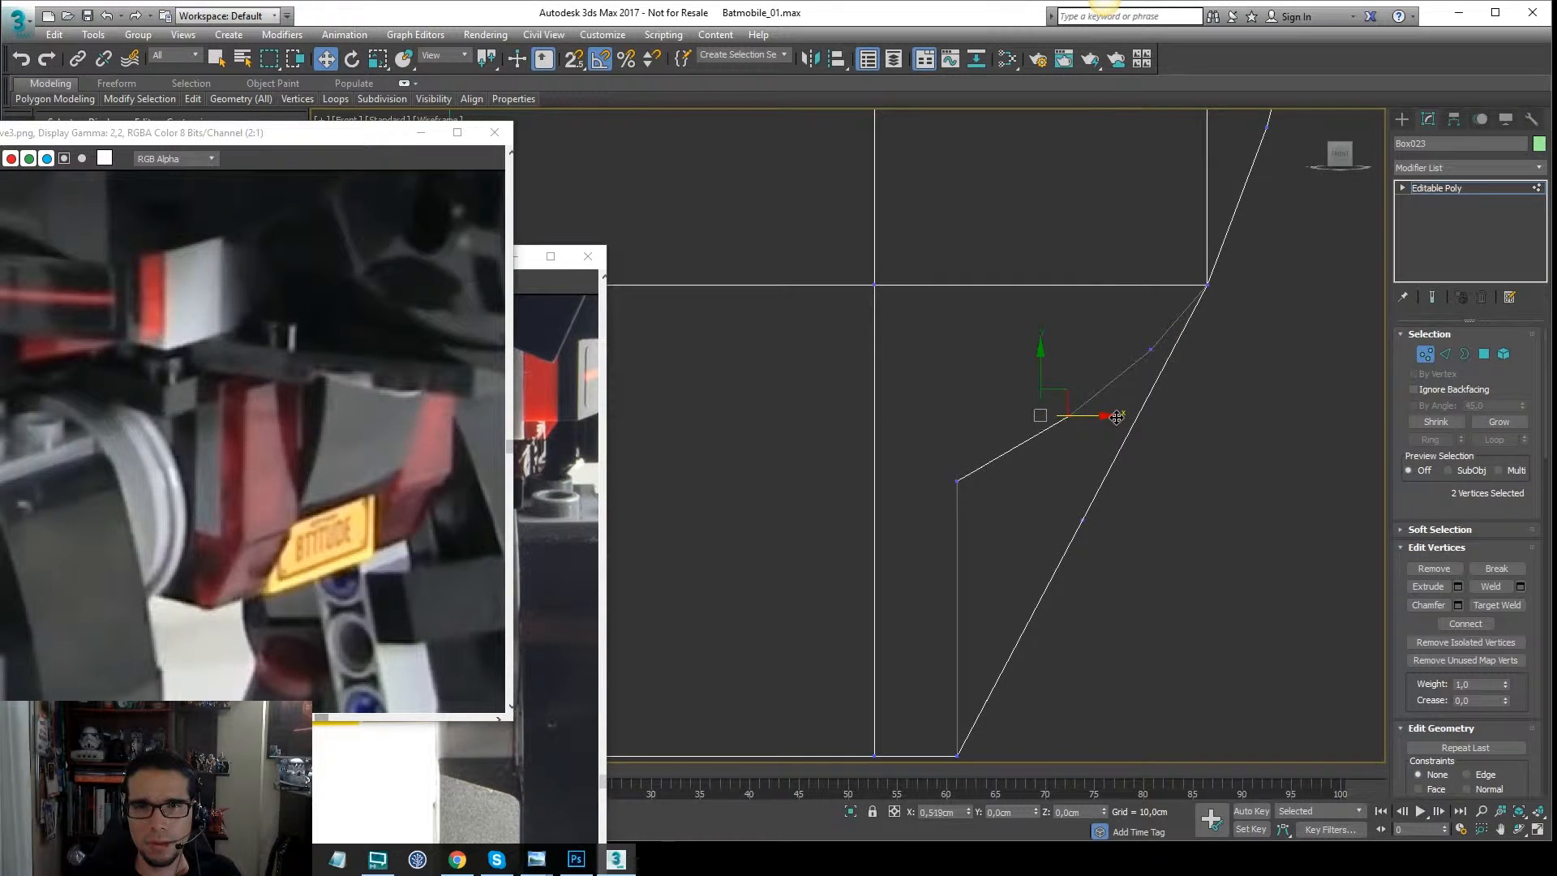
{"action": "scroll", "coordinate": [1022, 560], "scroll_direction": "down", "scroll_amount": 5}
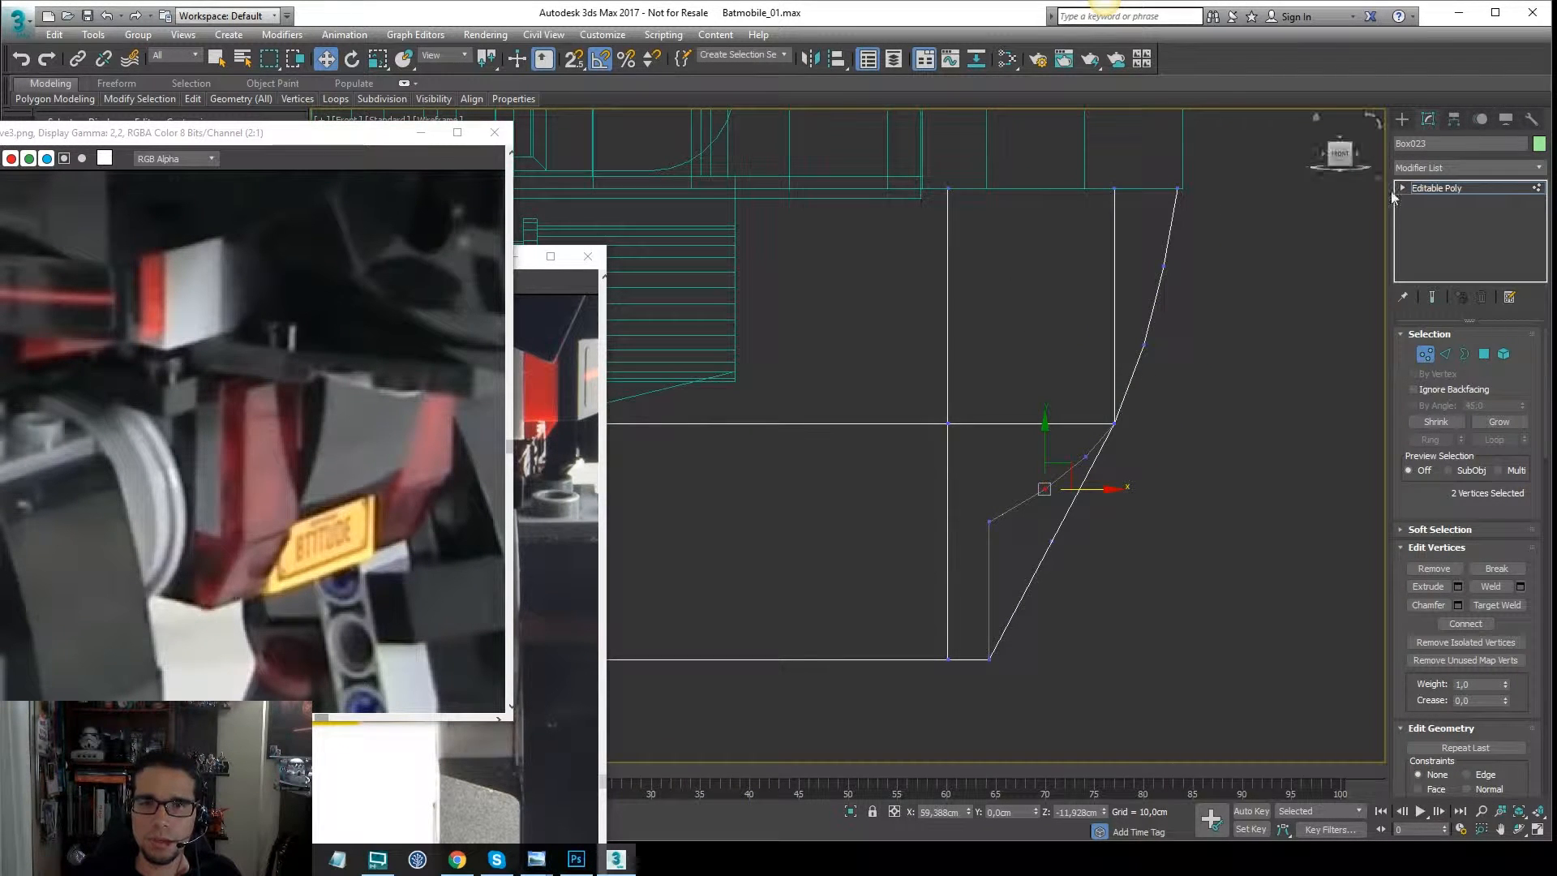
Apply a Smooth modifier to the whole block with Auto Smooth on and a threshold of 25,9.
{"action": "left_click", "coordinate": [1453, 188]}
{"action": "key", "text": "F3"}
{"action": "mouse_move", "coordinate": [1255, 283]}
{"action": "middle_mouse_down", "text": "alt"}
{"action": "mouse_move", "coordinate": [1063, 355]}
{"action": "mouse_move", "coordinate": [1236, 334]}
{"action": "middle_mouse_up", "text": "alt"}
{"action": "key", "text": "F4"}
{"action": "scroll", "coordinate": [1087, 357], "scroll_direction": "down", "scroll_amount": 5}
{"action": "left_click", "coordinate": [1463, 169]}
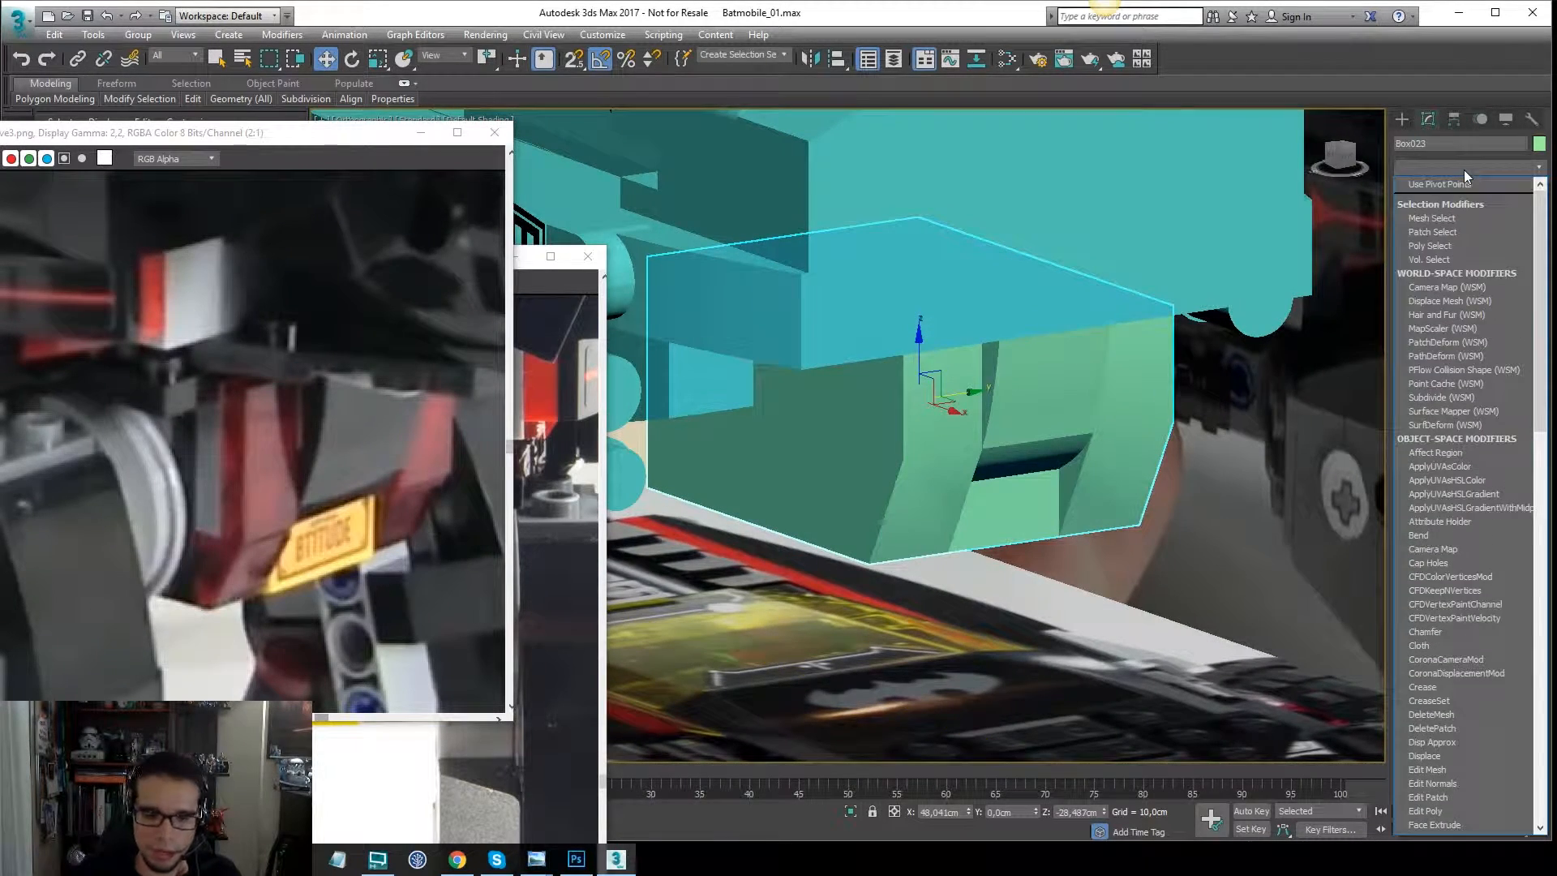
{"action": "type", "text": "sm"}
{"action": "key", "text": "Return"}
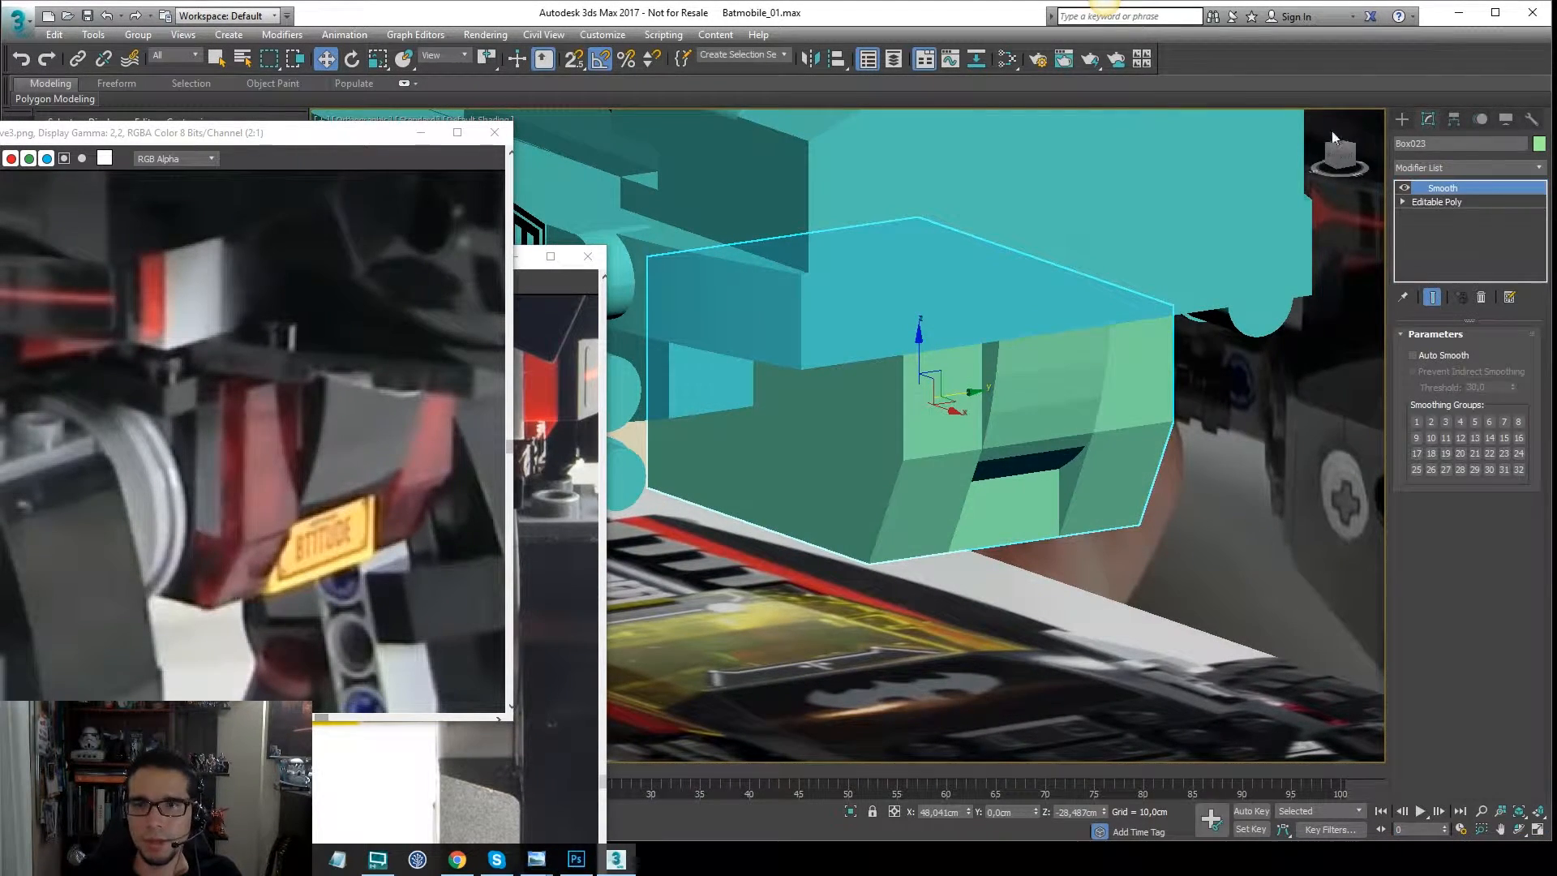
{"action": "middle_click_drag", "start_coordinate": [1241, 416], "coordinate": [1177, 383], "text": "alt"}
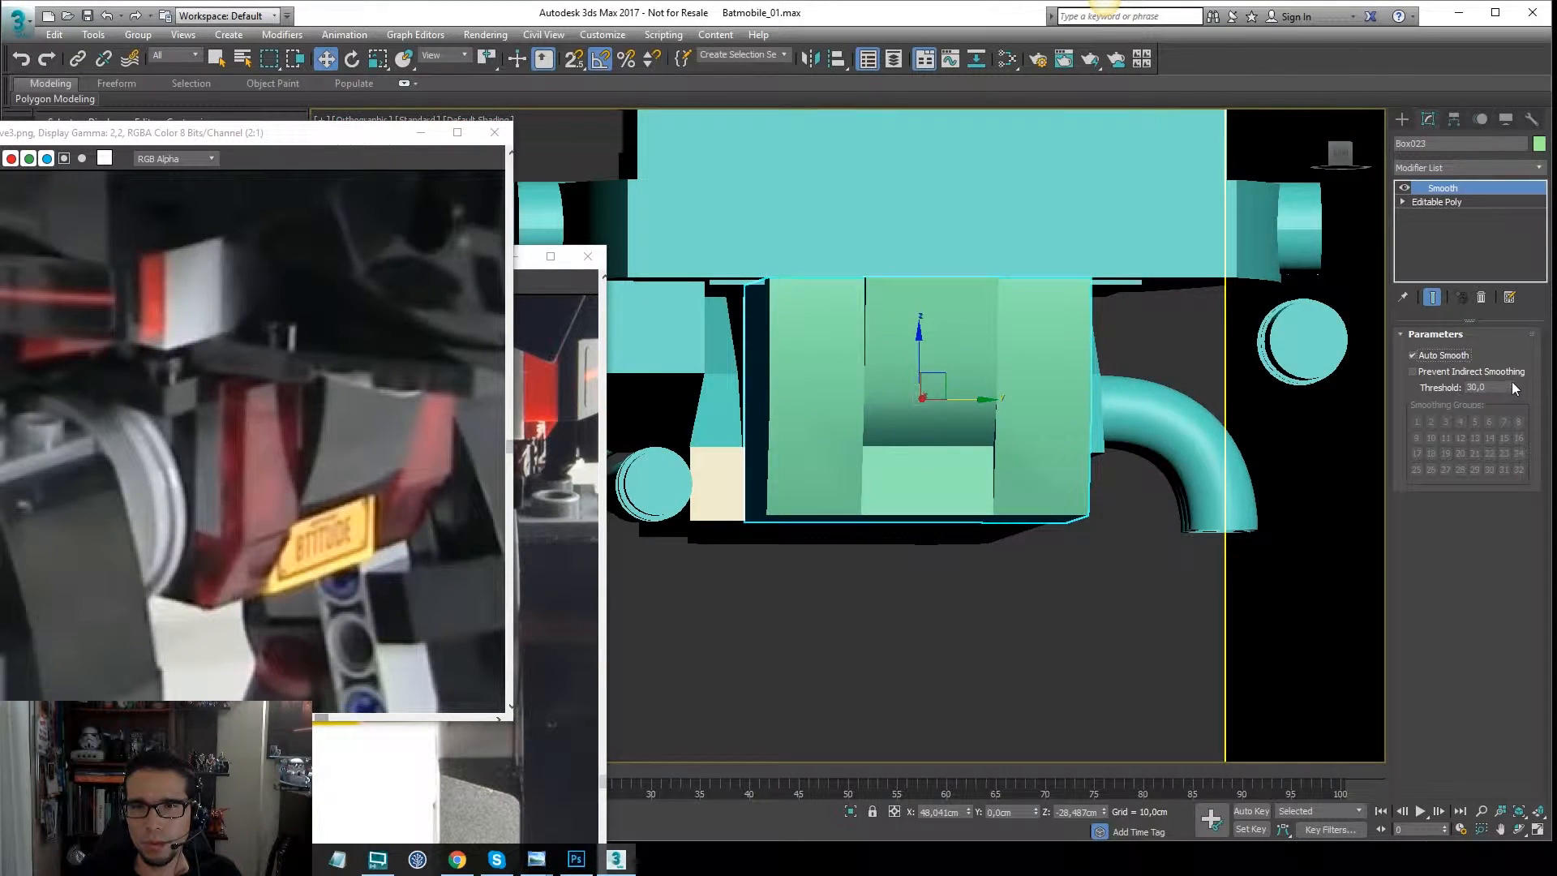
{"action": "middle_click_drag", "start_coordinate": [1248, 454], "coordinate": [1133, 391], "text": "alt"}
Compare the model in the front view with the reference photo to examine the car's rear and underside.
{"action": "scroll", "coordinate": [1156, 415], "scroll_direction": "down", "scroll_amount": 5}
{"action": "key", "text": "p"}
{"action": "key", "text": "f"}
{"action": "key", "text": "z"}
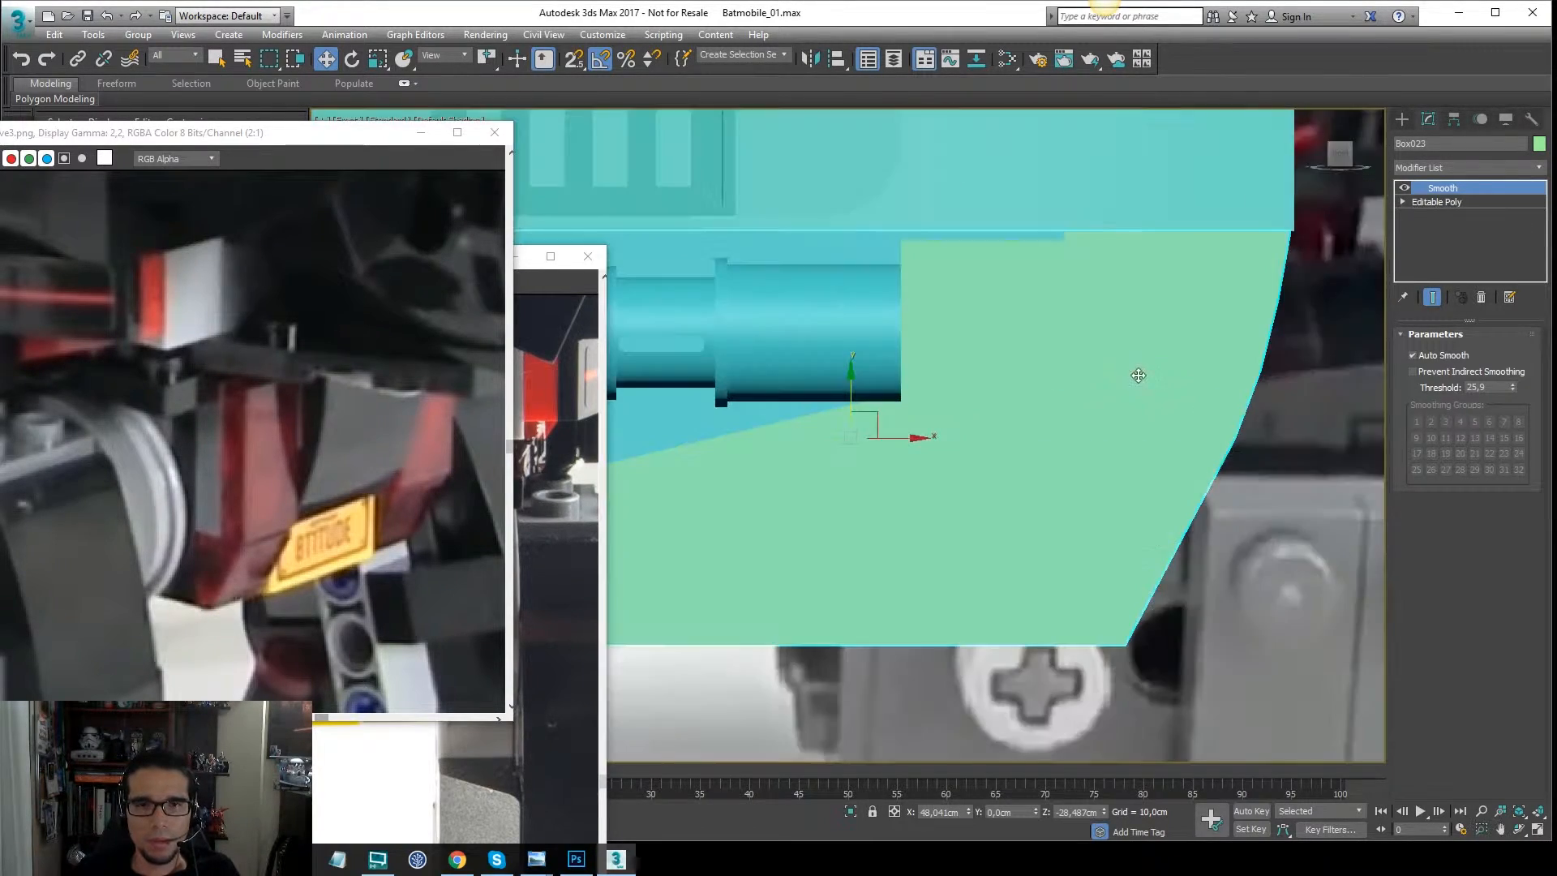
{"action": "scroll", "coordinate": [1127, 357], "scroll_direction": "down", "scroll_amount": 8}
{"action": "middle_click_drag", "start_coordinate": [716, 345], "coordinate": [1011, 355]}
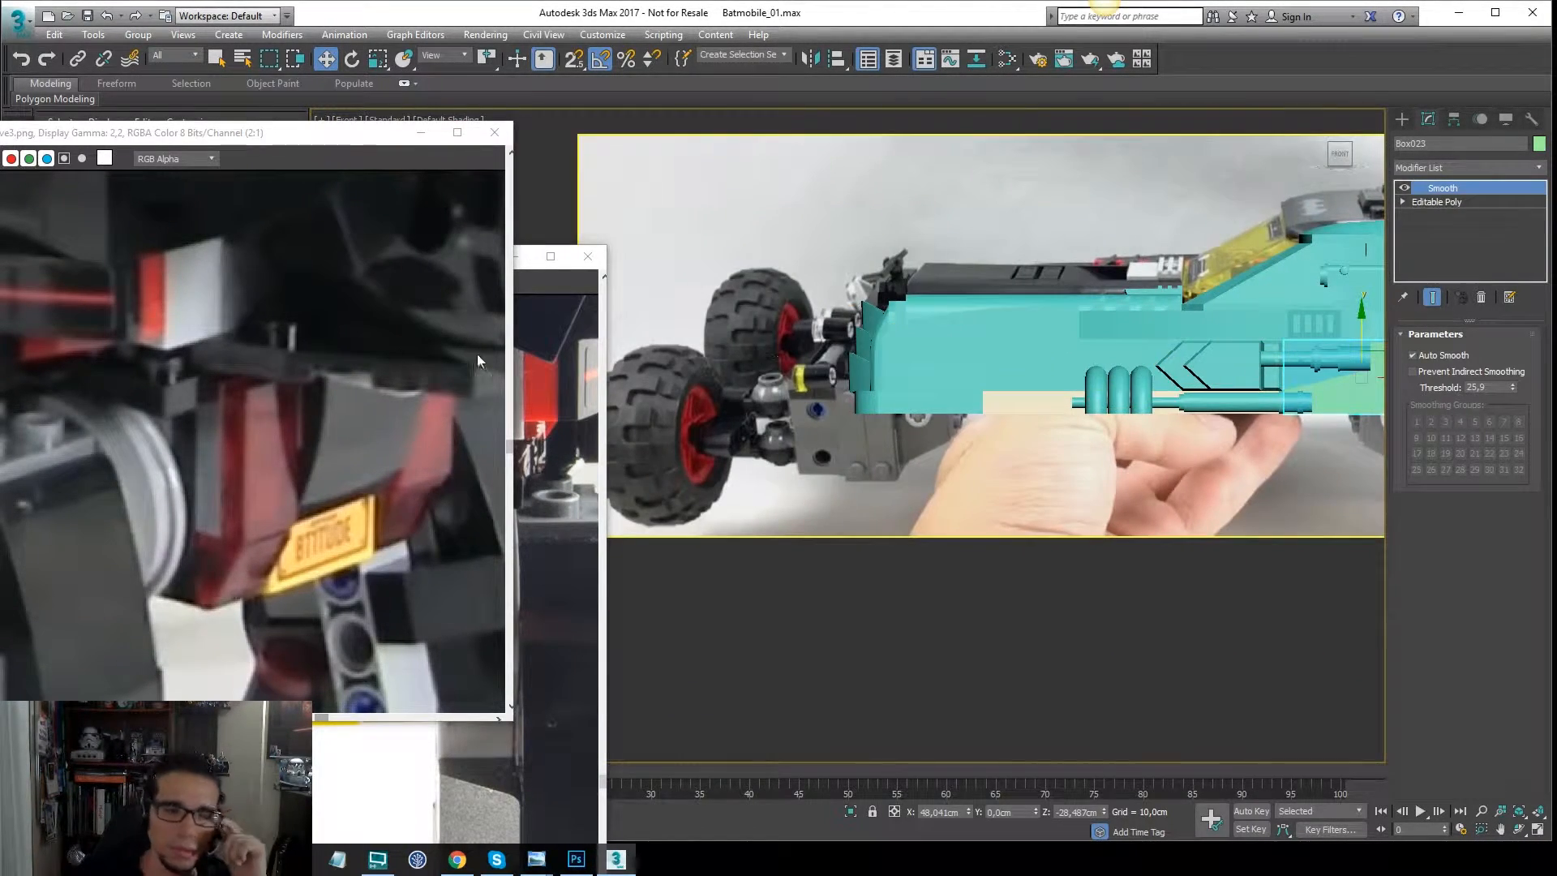
{"action": "middle_click_drag", "start_coordinate": [255, 381], "coordinate": [342, 374]}
{"action": "scroll", "coordinate": [313, 395], "scroll_direction": "down", "scroll_amount": 2}
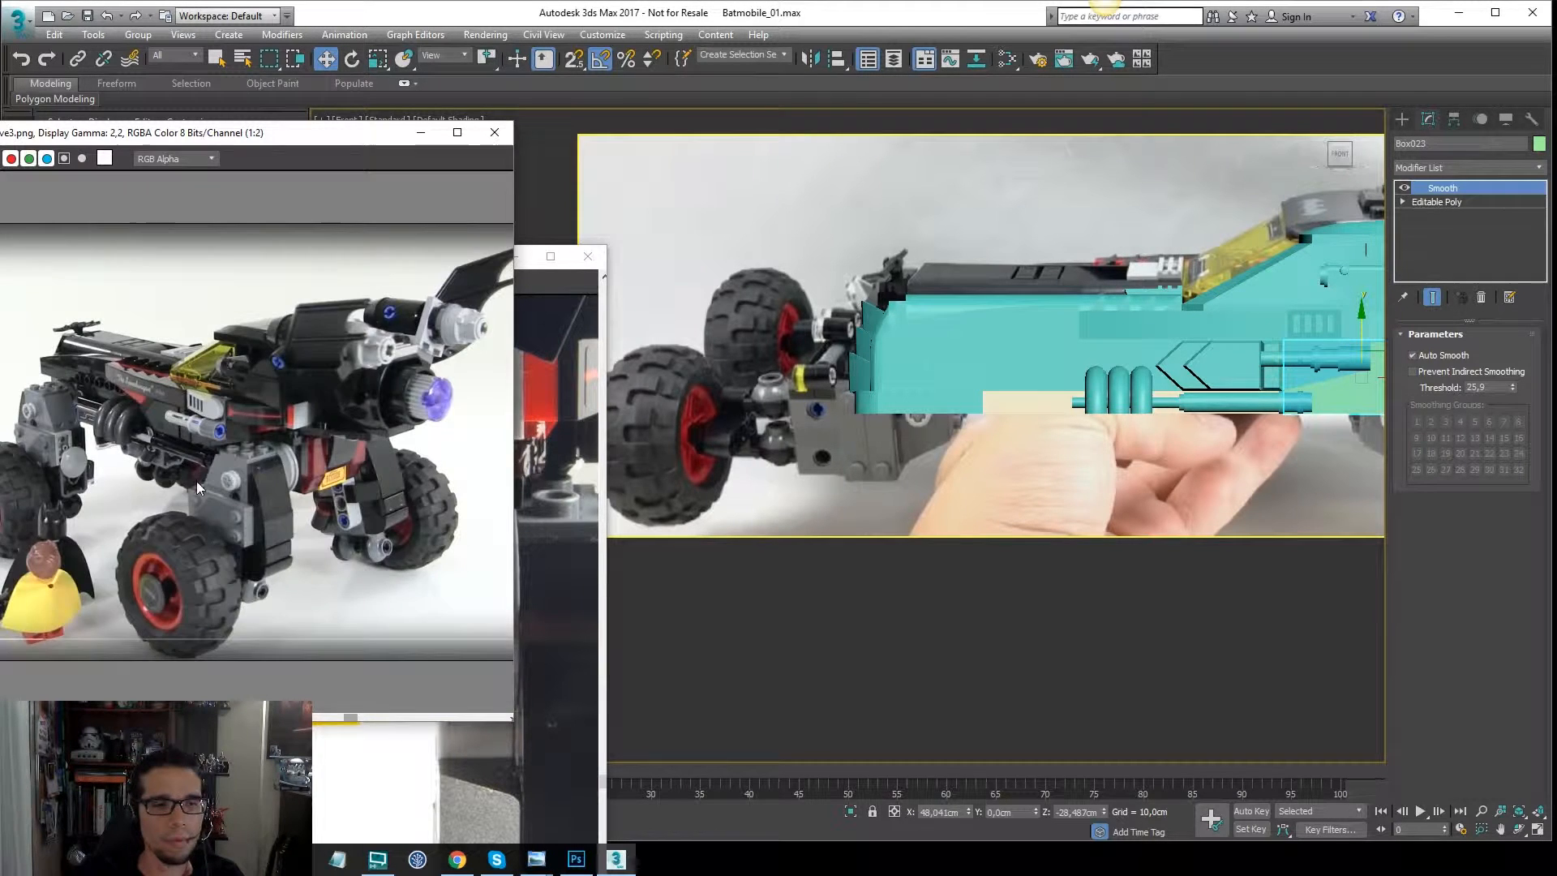
{"action": "scroll", "coordinate": [257, 455], "scroll_direction": "up", "scroll_amount": 1}
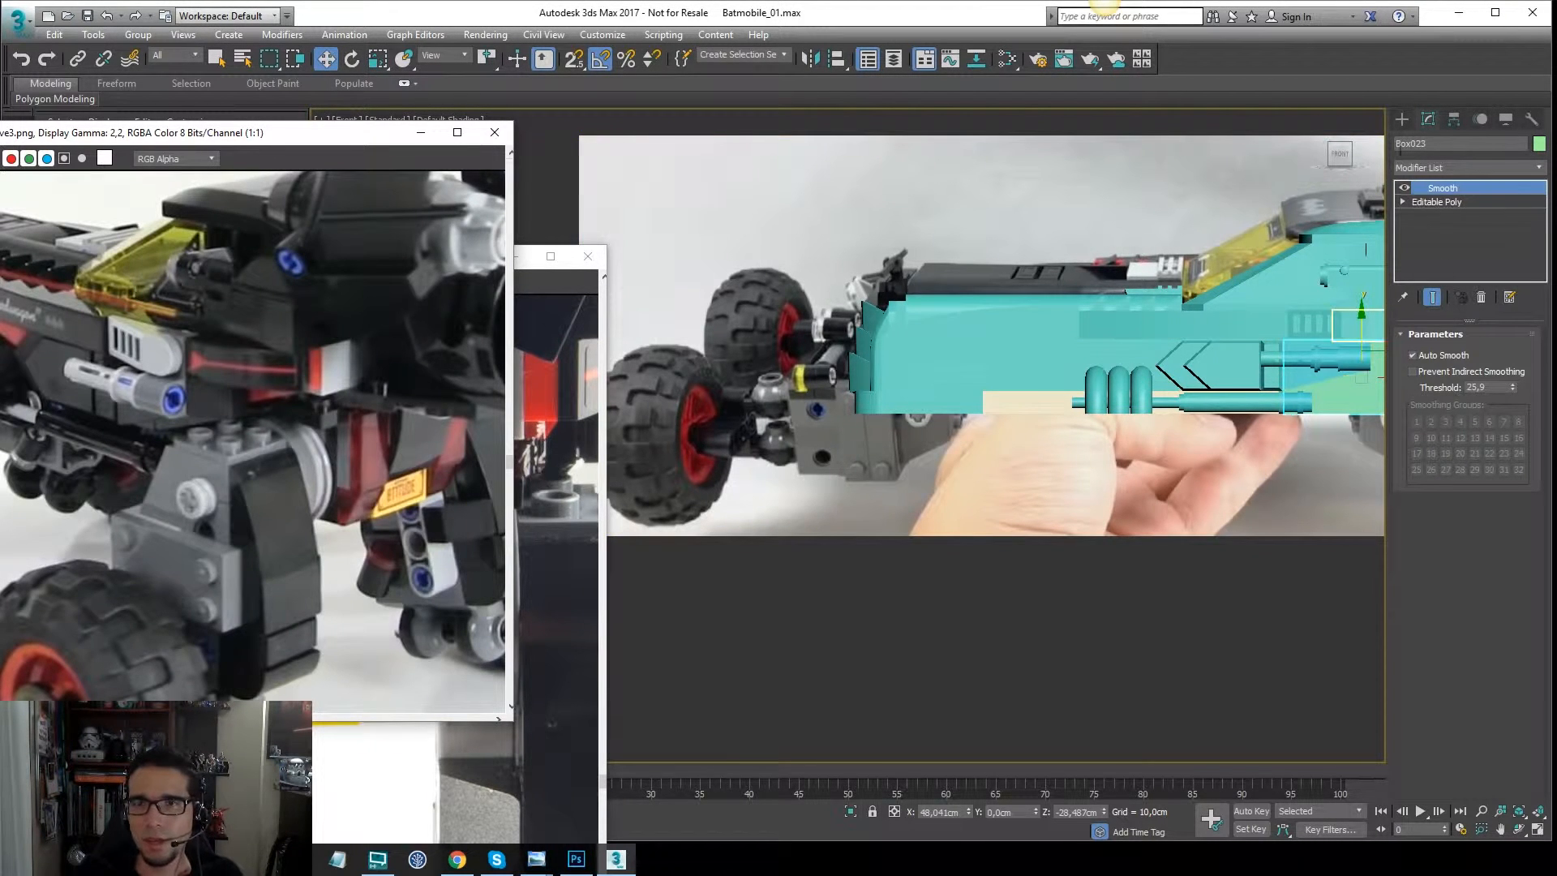
Create a cylinder with a radius of about 5,82 cm and a height of about 5,94 cm over the body's lower rear corner in the front view.
{"action": "left_click", "coordinate": [1402, 119]}
{"action": "left_click", "coordinate": [1433, 252]}
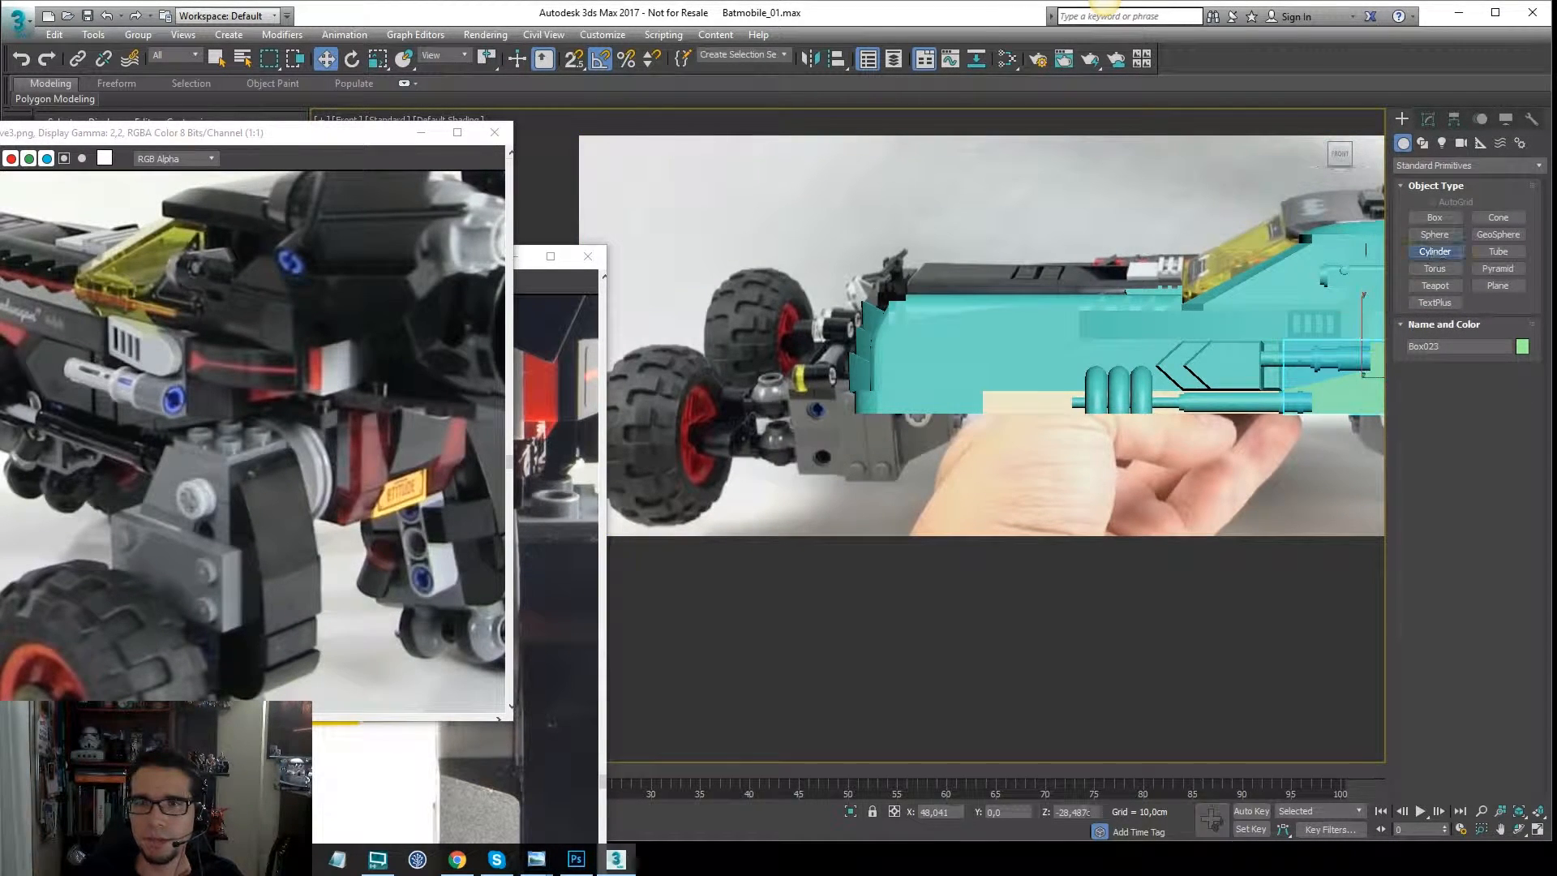
{"action": "scroll", "coordinate": [1200, 365], "scroll_direction": "up", "scroll_amount": 5}
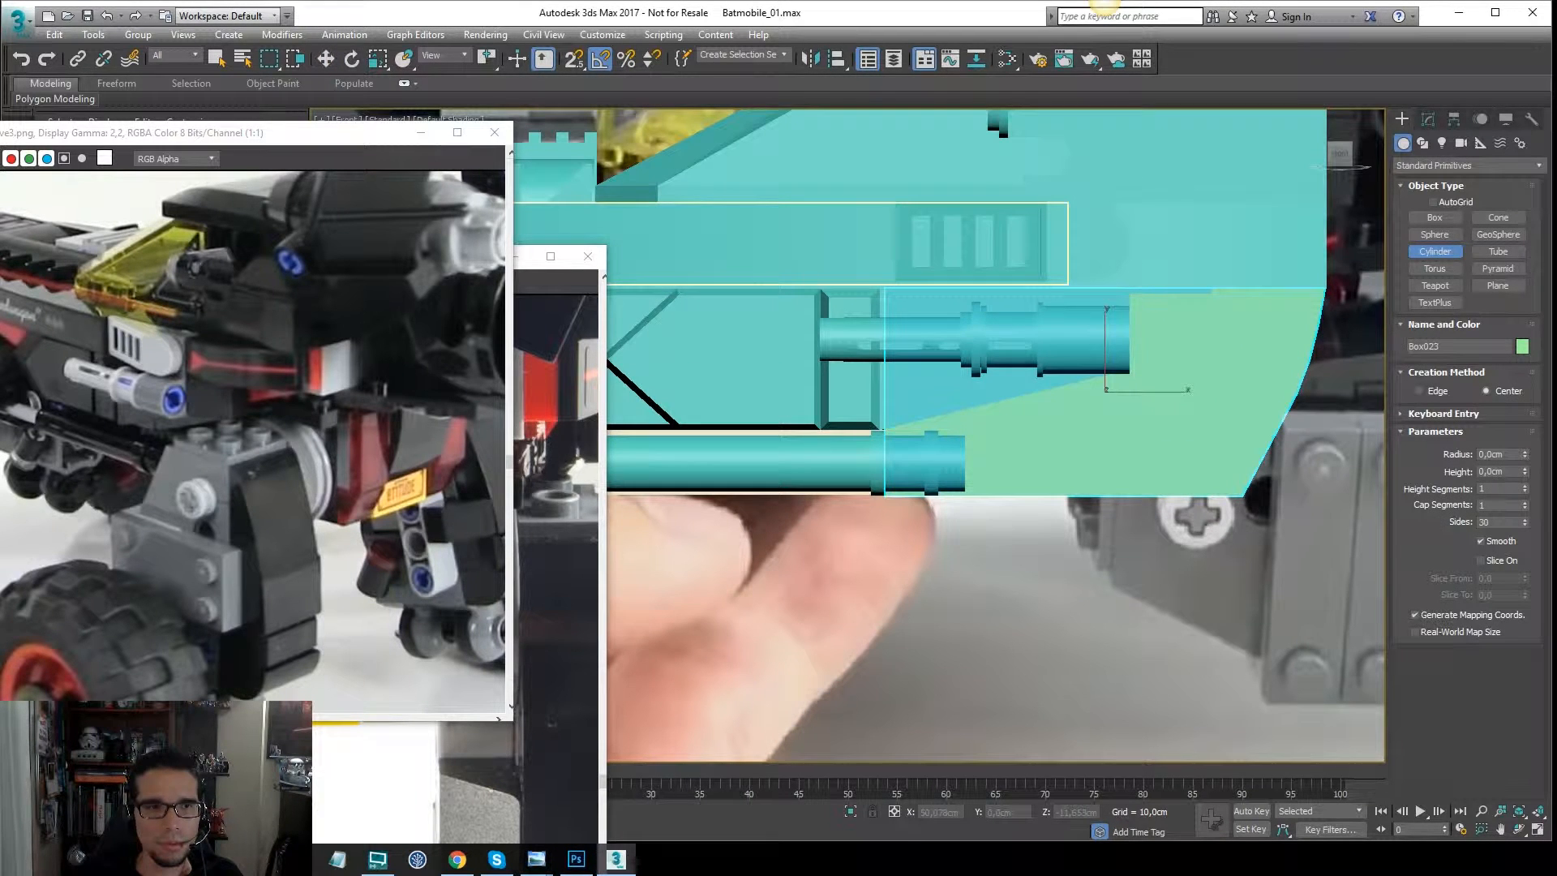
{"action": "left_click_drag", "start_coordinate": [1152, 419], "coordinate": [1226, 442]}
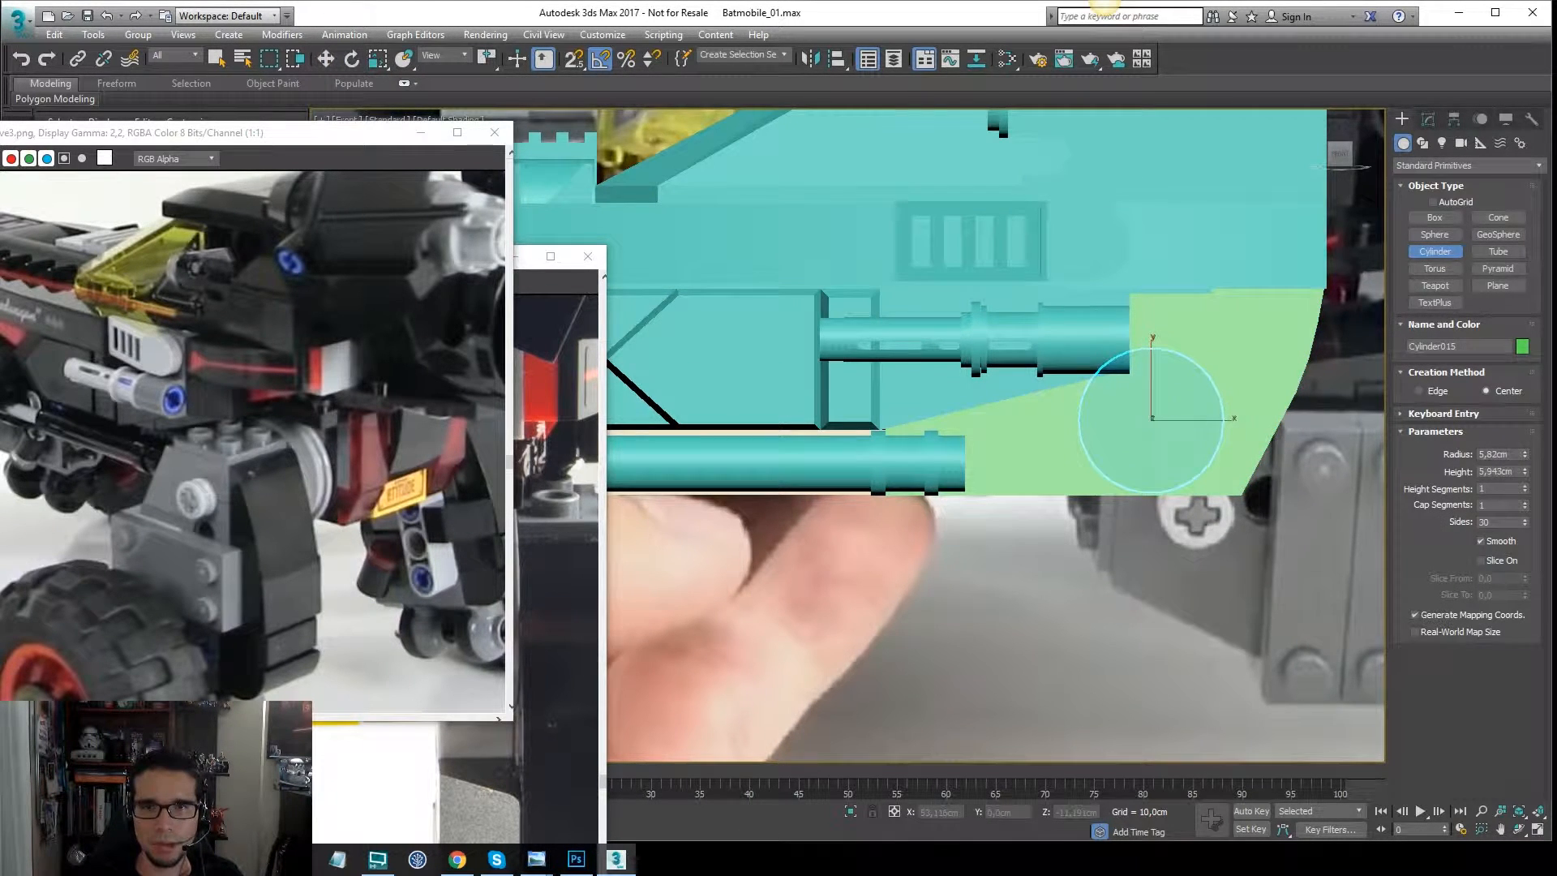
{"action": "key", "text": "w"}
{"action": "key", "text": "F3"}
{"action": "left_click_drag", "start_coordinate": [1180, 395], "coordinate": [1222, 392]}
{"action": "key", "text": "F3"}
Move the cylinder sideways out of the body in the left view and snap its inner face to the body's side edge.
{"action": "scroll", "coordinate": [1276, 394], "scroll_direction": "down", "scroll_amount": 3}
{"action": "key", "text": "l"}
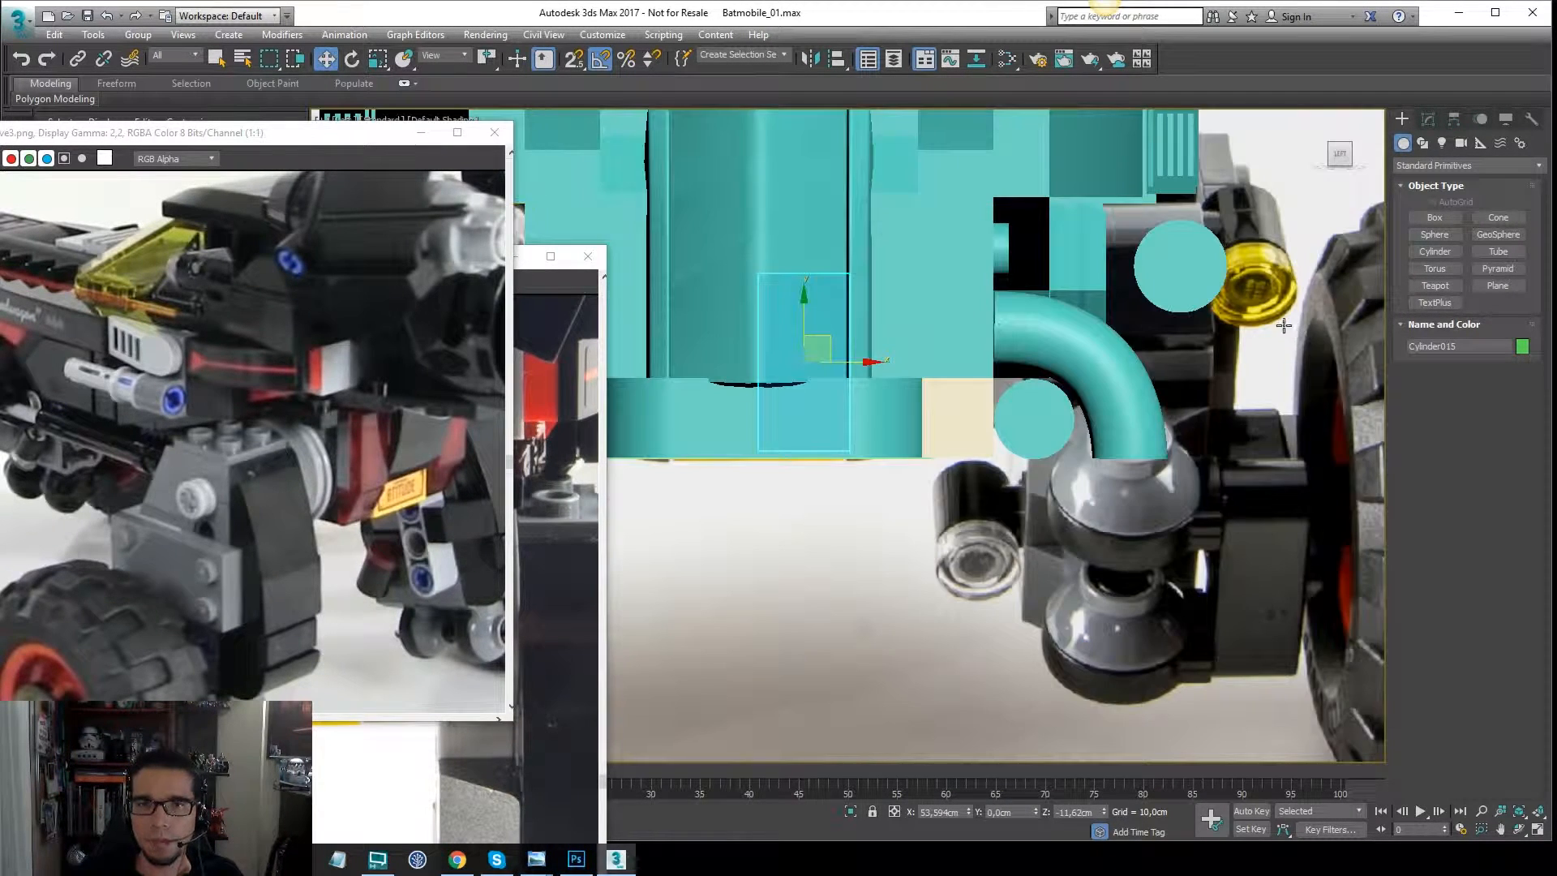
{"action": "key", "text": "F3"}
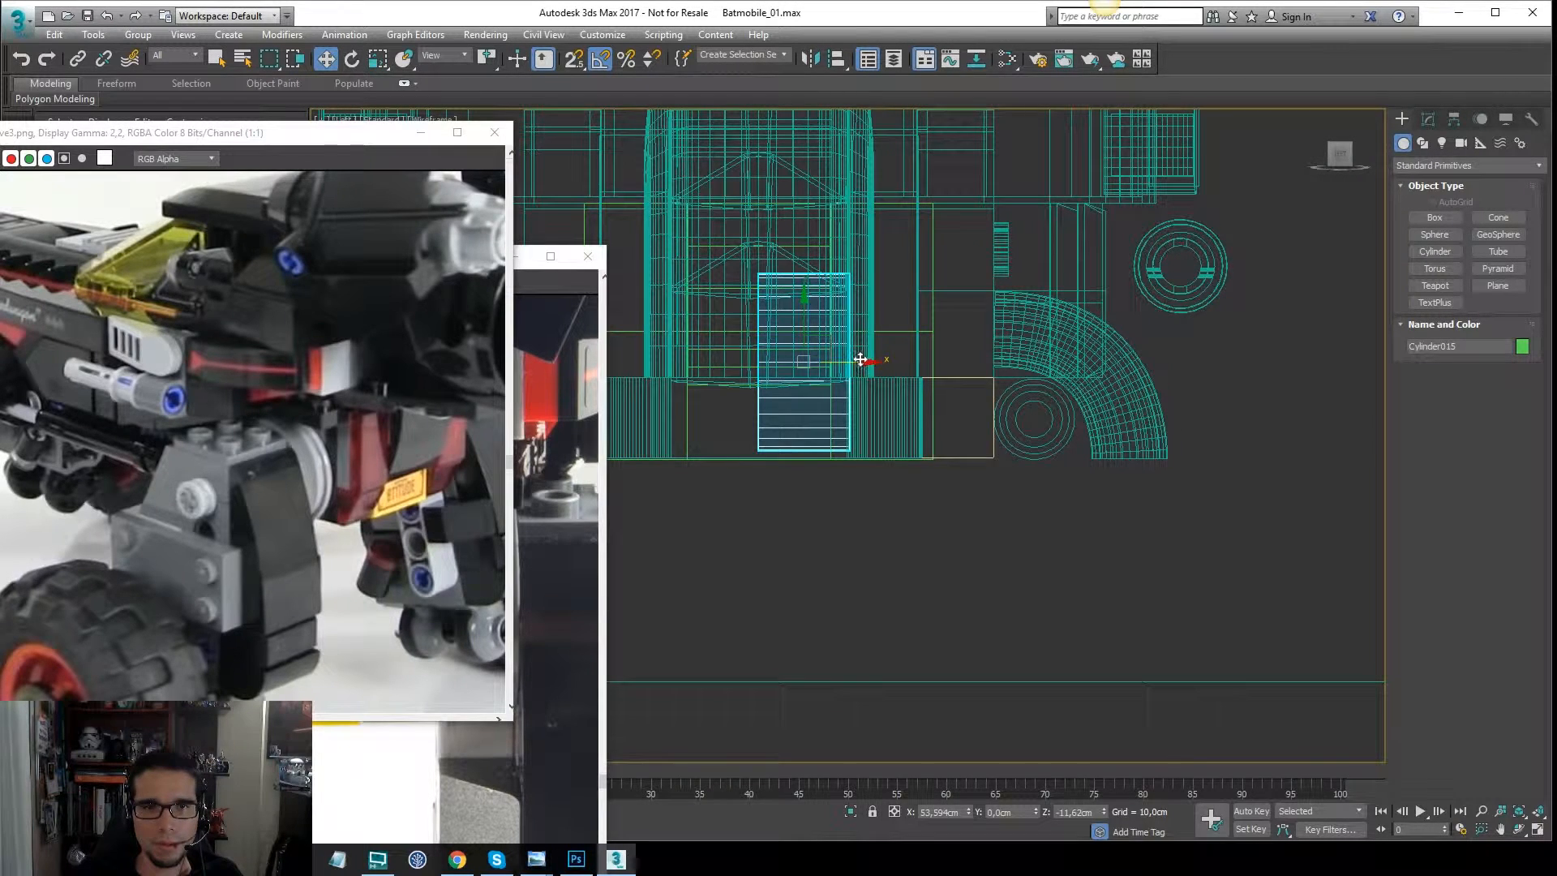
{"action": "left_click_drag", "start_coordinate": [866, 361], "coordinate": [1096, 382]}
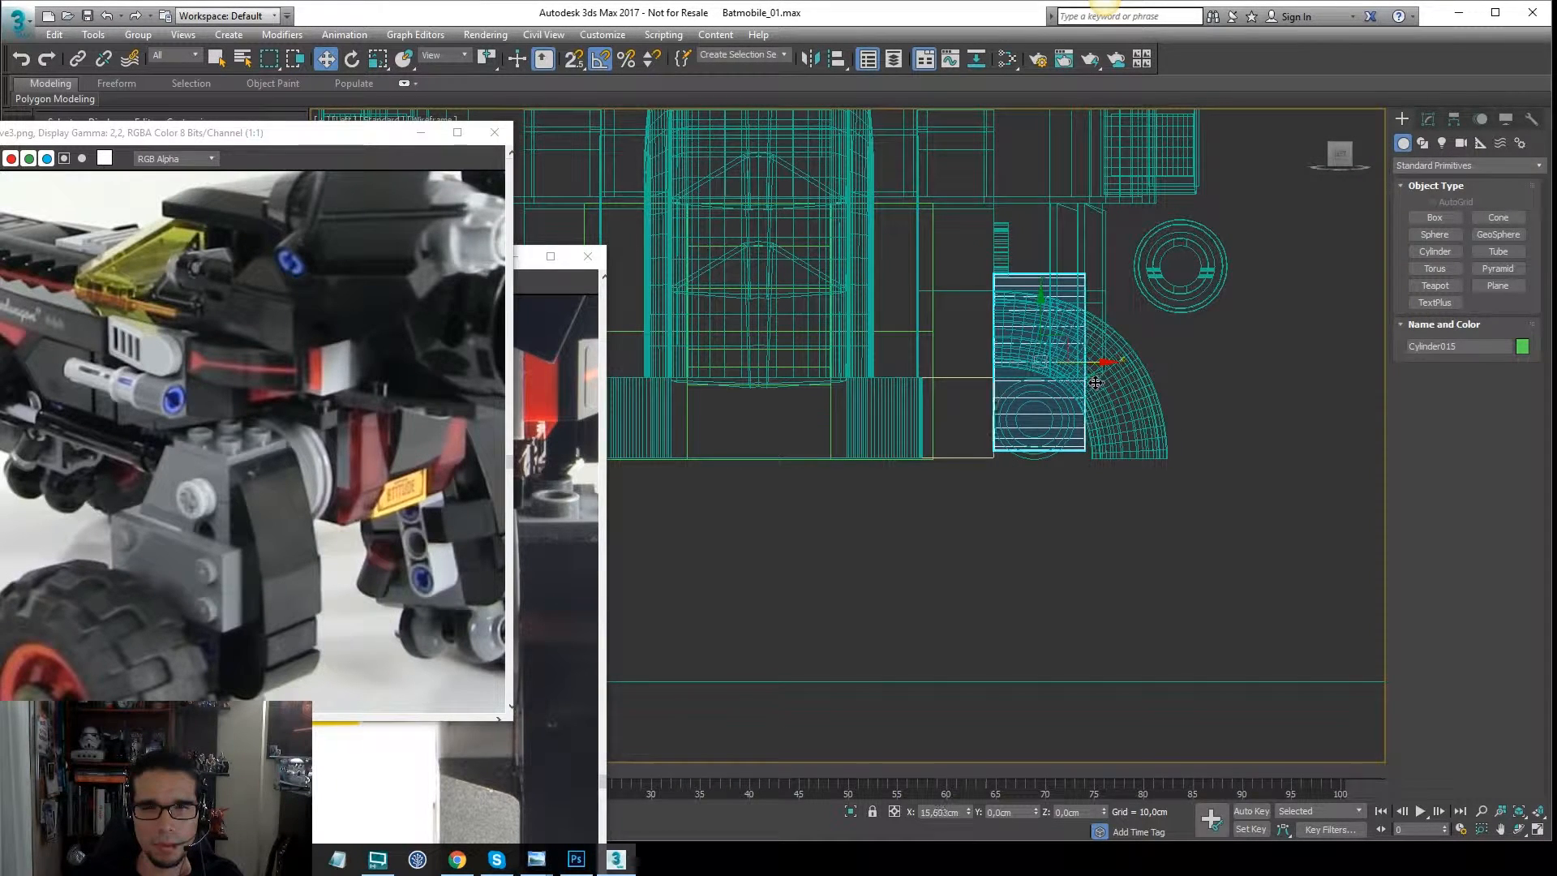
{"action": "scroll", "coordinate": [965, 490], "scroll_direction": "up", "scroll_amount": 5}
{"action": "left_click", "coordinate": [572, 60]}
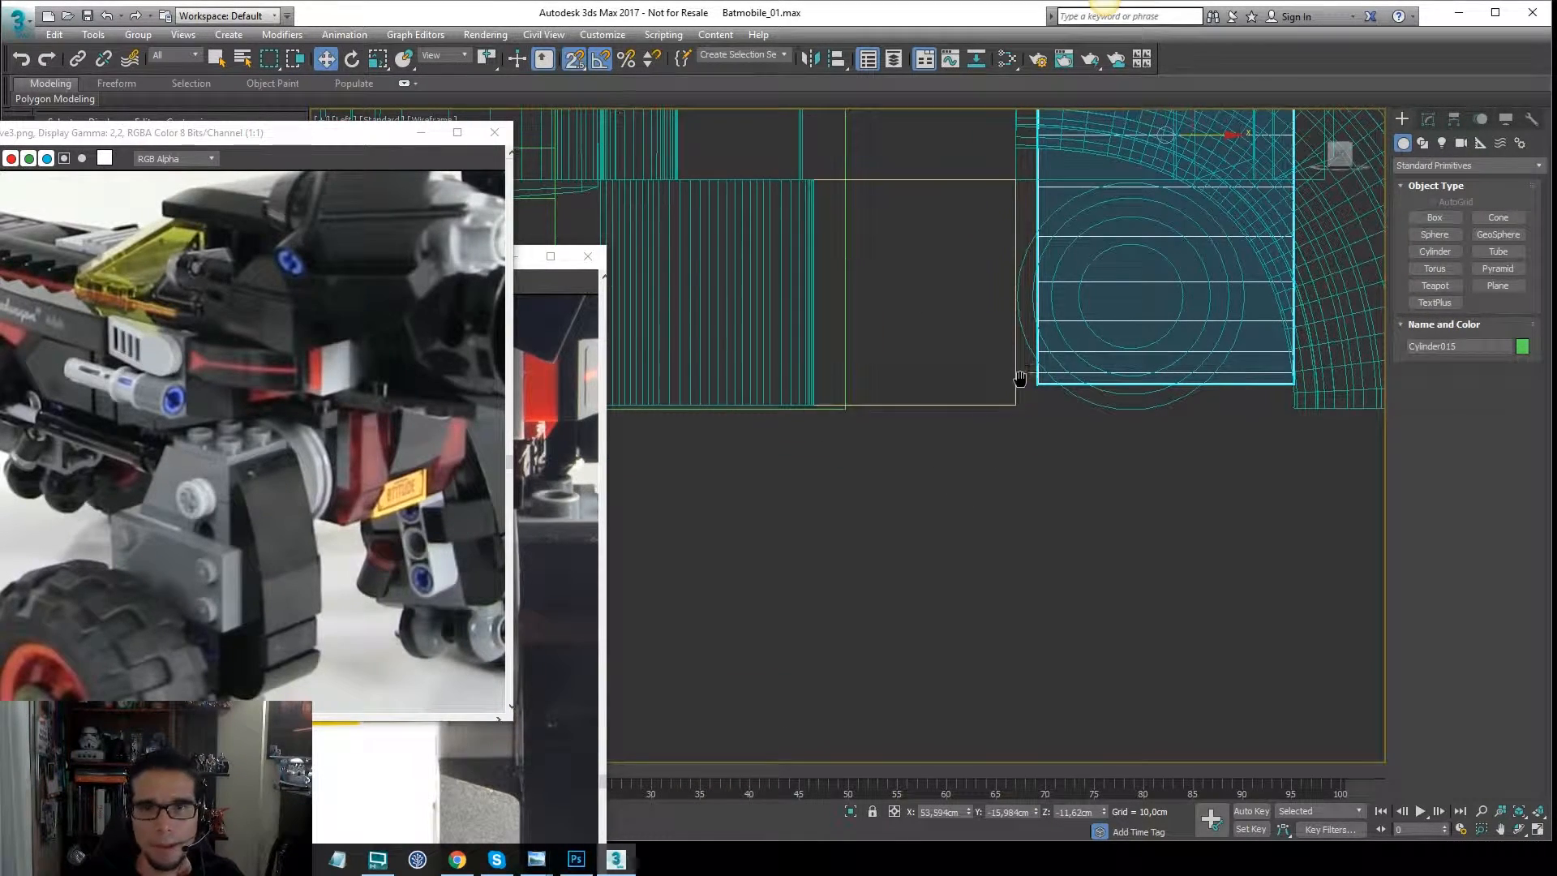
{"action": "scroll", "coordinate": [1028, 389], "scroll_direction": "up", "scroll_amount": 3}
{"action": "left_click_drag", "start_coordinate": [1025, 376], "coordinate": [976, 421]}
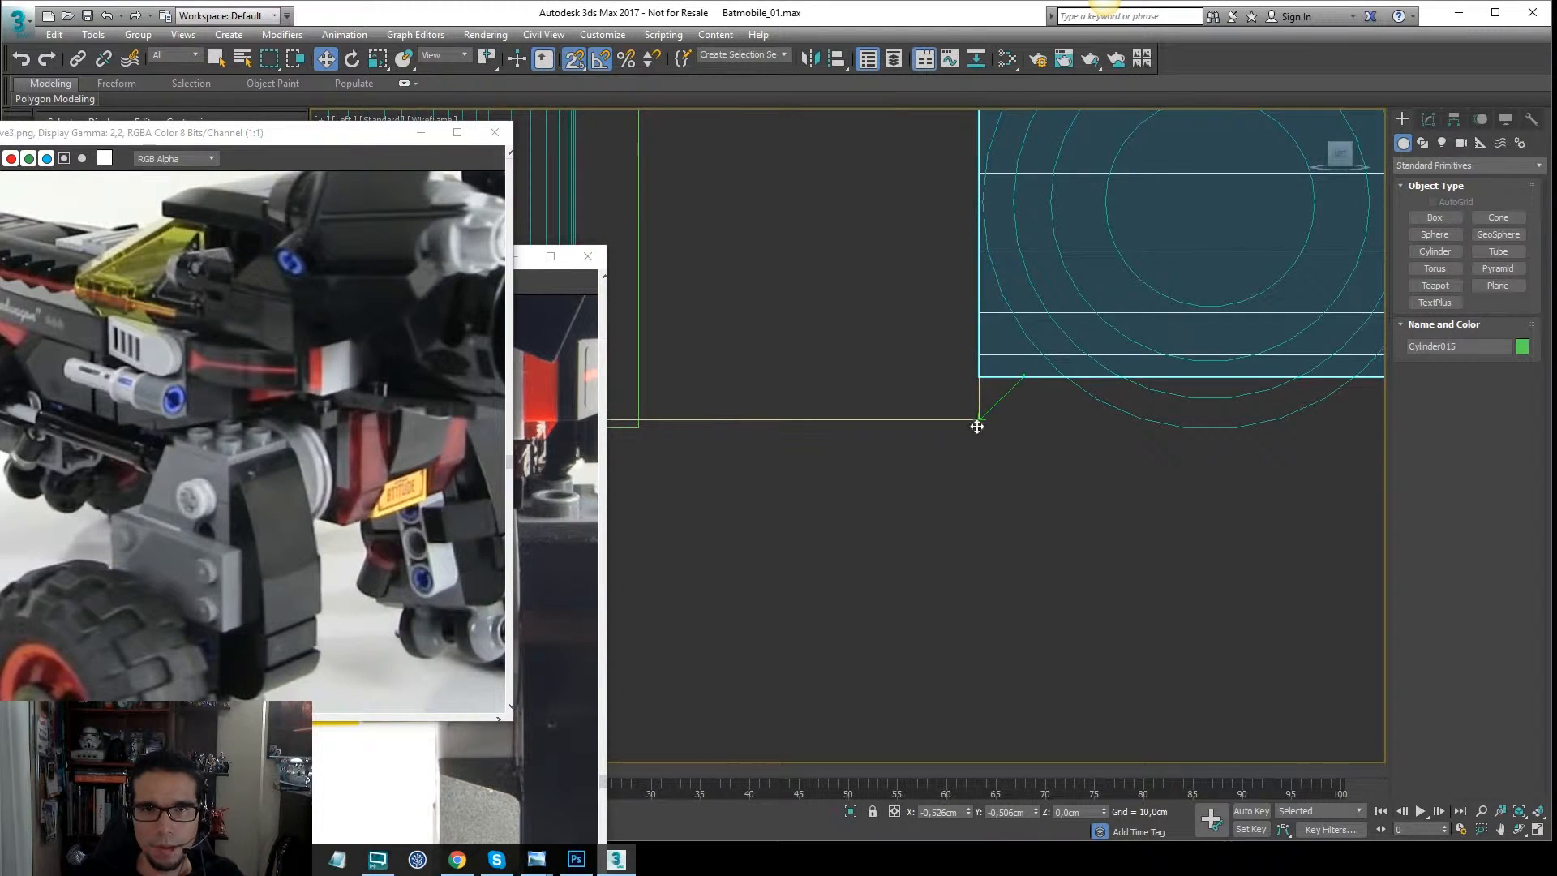
{"action": "scroll", "coordinate": [976, 420], "scroll_direction": "down", "scroll_amount": 4}
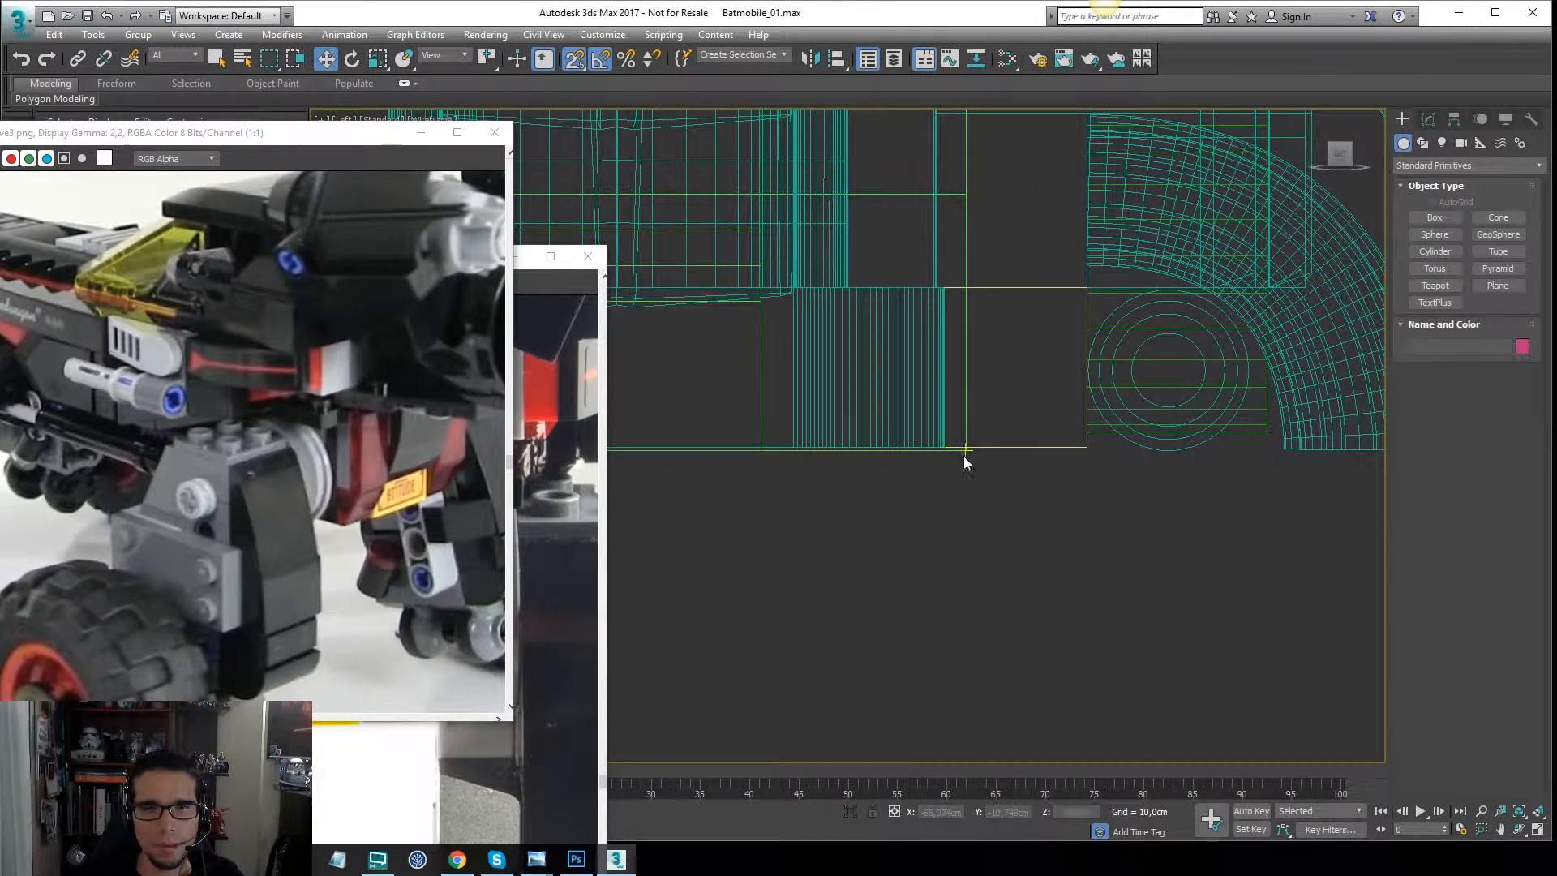
Snap the bottom vertices of the licence-plate block to the lower edge of the neighbouring box in the left view, returning to the Smooth modifier.
{"action": "left_click", "coordinate": [963, 452]}
{"action": "scroll", "coordinate": [1370, 308], "scroll_direction": "down", "scroll_amount": 2}
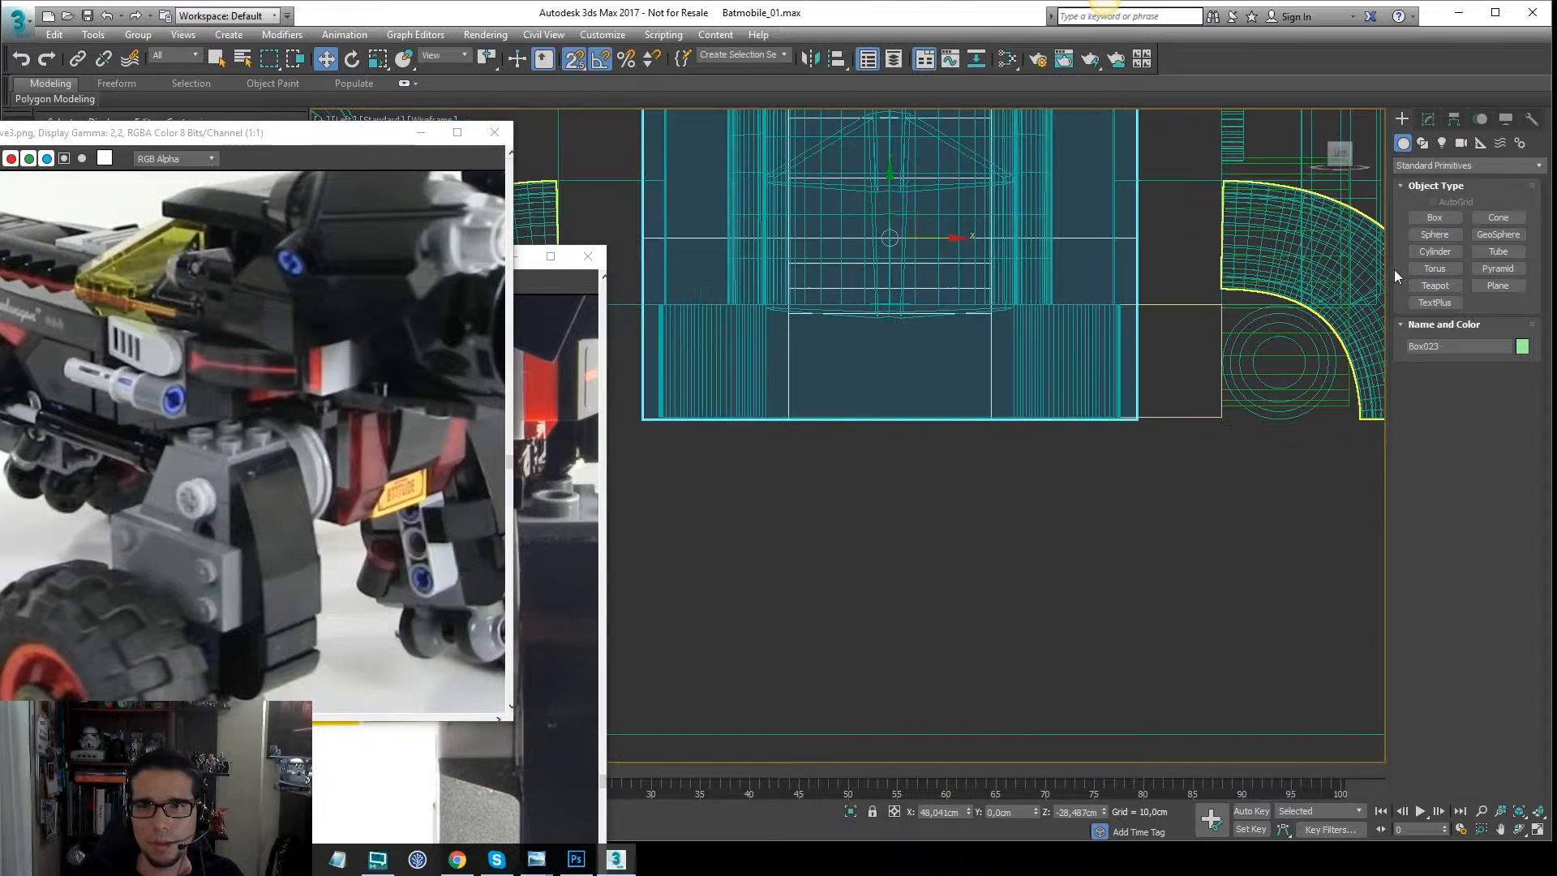
{"action": "left_click", "coordinate": [1429, 120]}
{"action": "key", "text": "1"}
{"action": "left_click_drag", "start_coordinate": [1187, 461], "coordinate": [839, 379]}
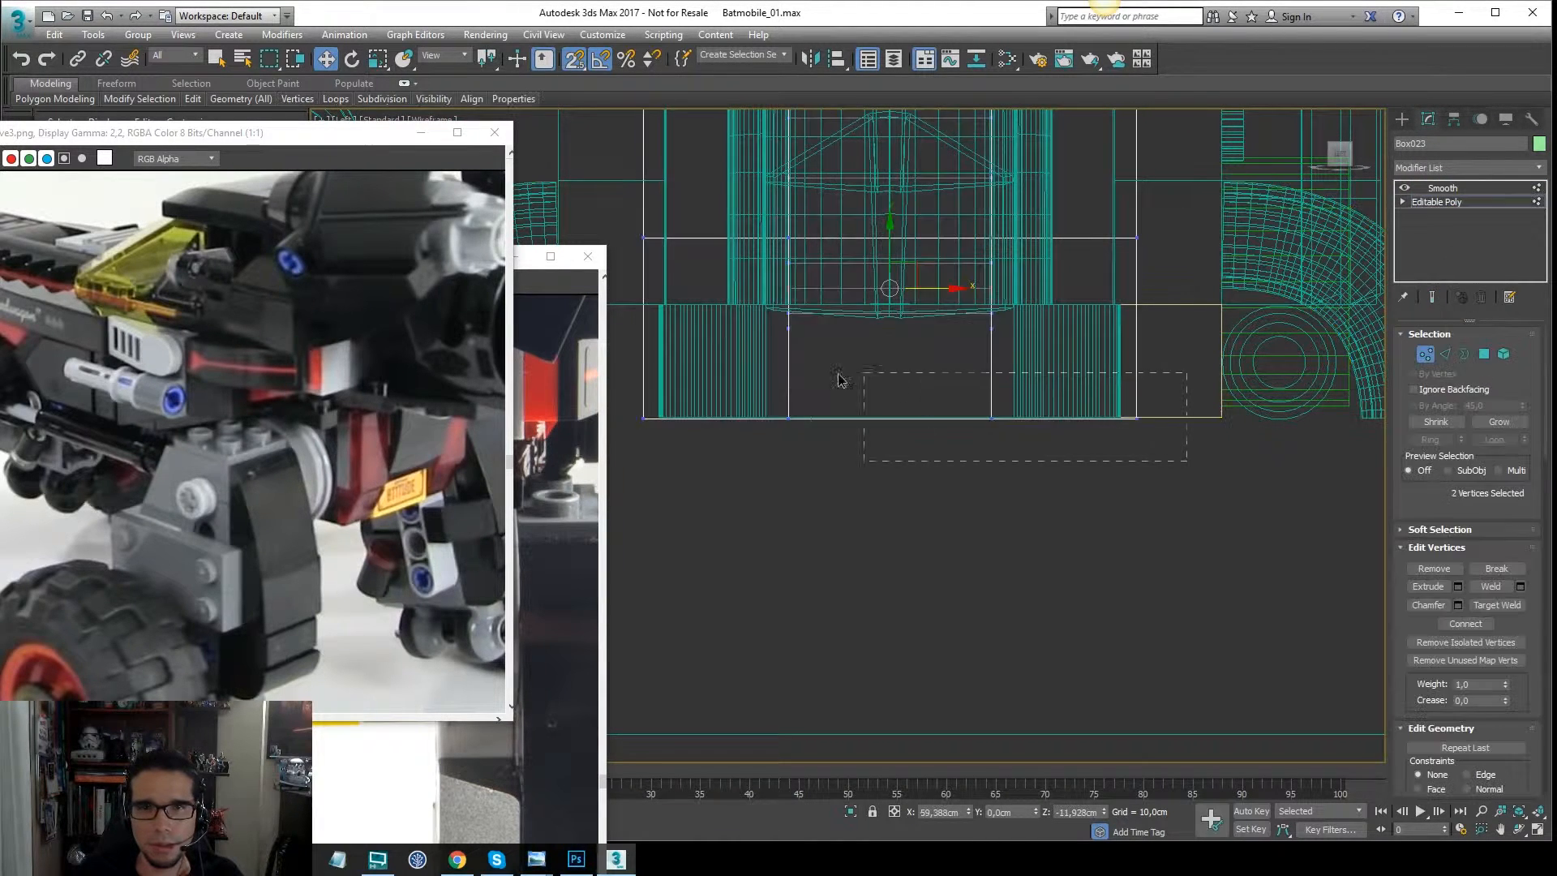
{"action": "left_click_drag", "start_coordinate": [613, 384], "coordinate": [613, 383]}
{"action": "scroll", "coordinate": [931, 407], "scroll_direction": "up", "scroll_amount": 2}
{"action": "left_click_drag", "start_coordinate": [865, 386], "coordinate": [1332, 415]}
{"action": "left_click", "coordinate": [1480, 190]}
{"action": "scroll", "coordinate": [1135, 364], "scroll_direction": "down", "scroll_amount": 4}
{"action": "key", "text": "F3"}
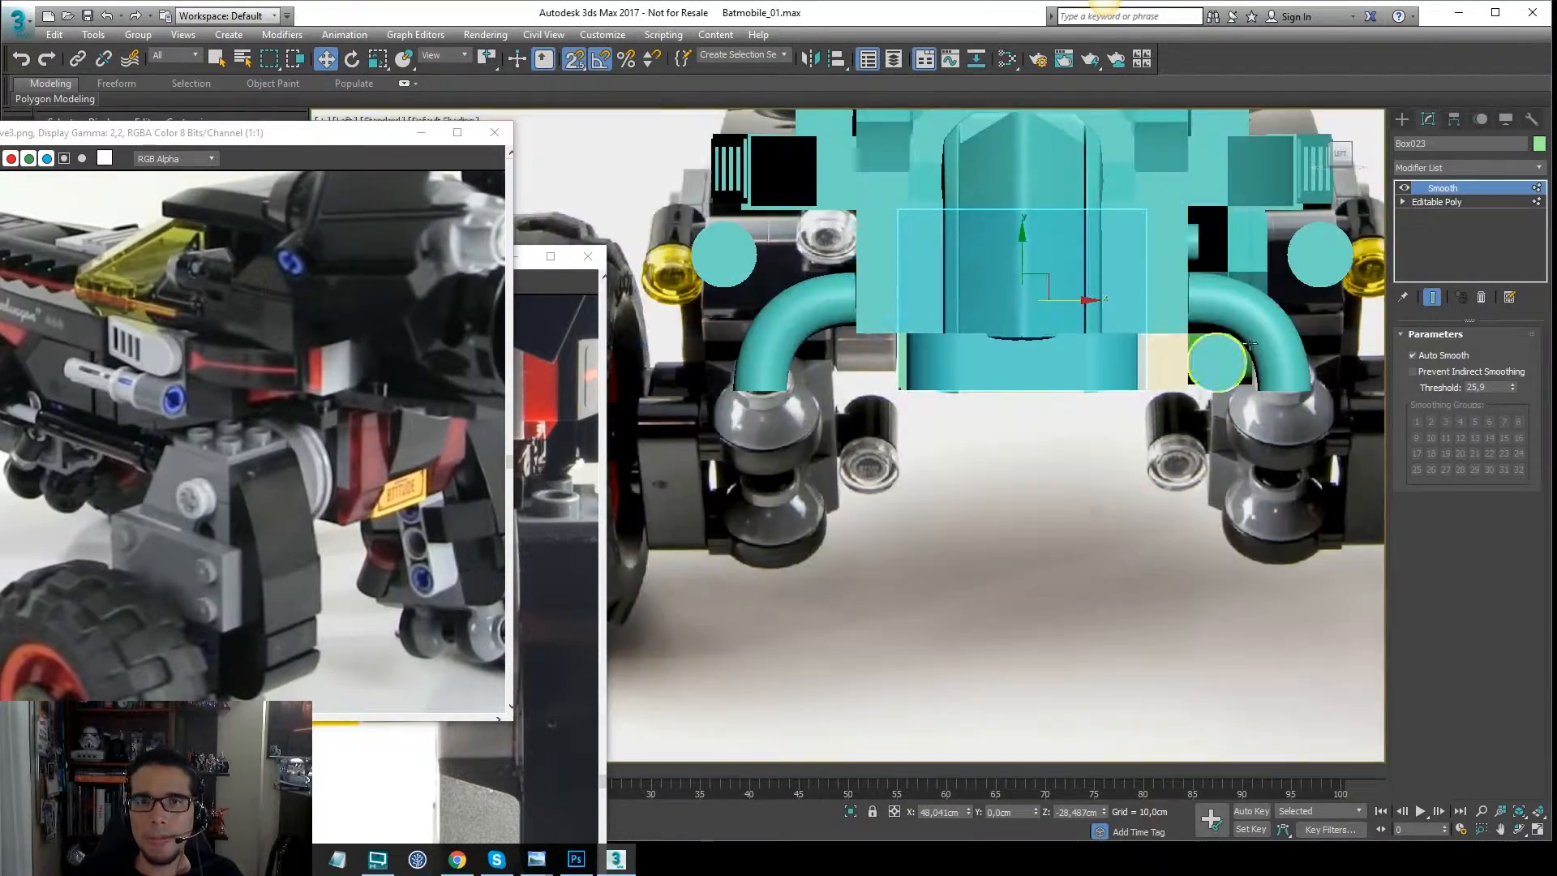
Clone the rear cylinder as a single instance about 112 cm toward the car's front end in the front view.
{"action": "mouse_move", "coordinate": [957, 329]}
{"action": "middle_mouse_down", "text": "alt"}
{"action": "mouse_move", "coordinate": [1069, 336]}
{"action": "mouse_move", "coordinate": [1063, 375]}
{"action": "mouse_move", "coordinate": [1121, 329]}
{"action": "middle_mouse_up", "text": "alt"}
{"action": "left_click", "coordinate": [1072, 345]}
{"action": "key", "text": "f"}
{"action": "key", "text": "z"}
{"action": "scroll", "coordinate": [1108, 312], "scroll_direction": "down", "scroll_amount": 10}
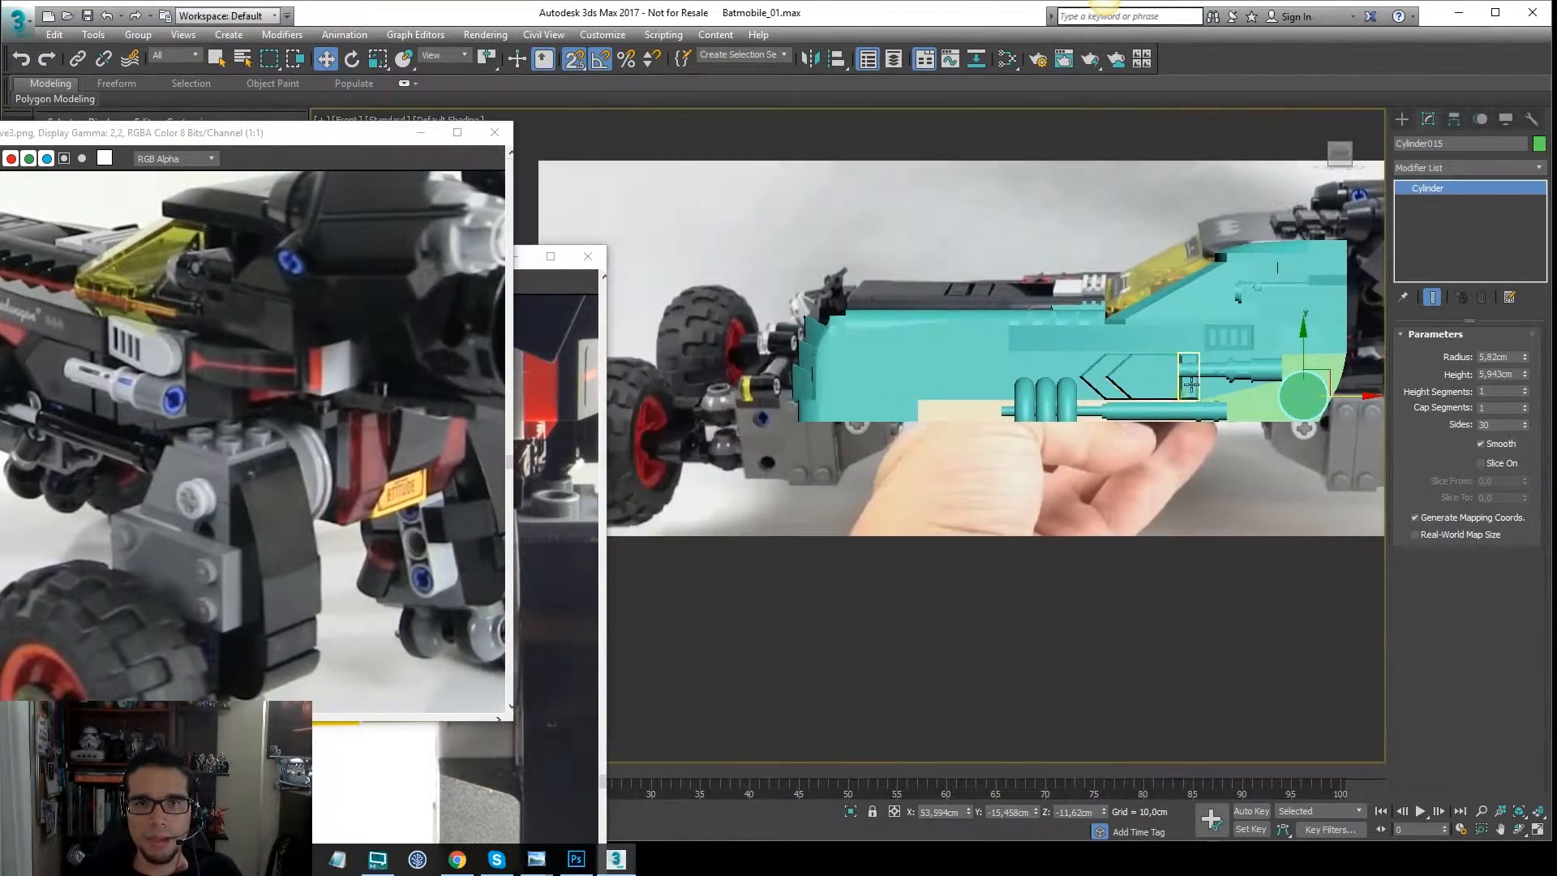
{"action": "left_click_drag", "start_coordinate": [1362, 406], "coordinate": [1143, 408], "text": "shift"}
{"action": "left_click", "coordinate": [850, 500]}
{"action": "left_click", "coordinate": [1318, 395]}
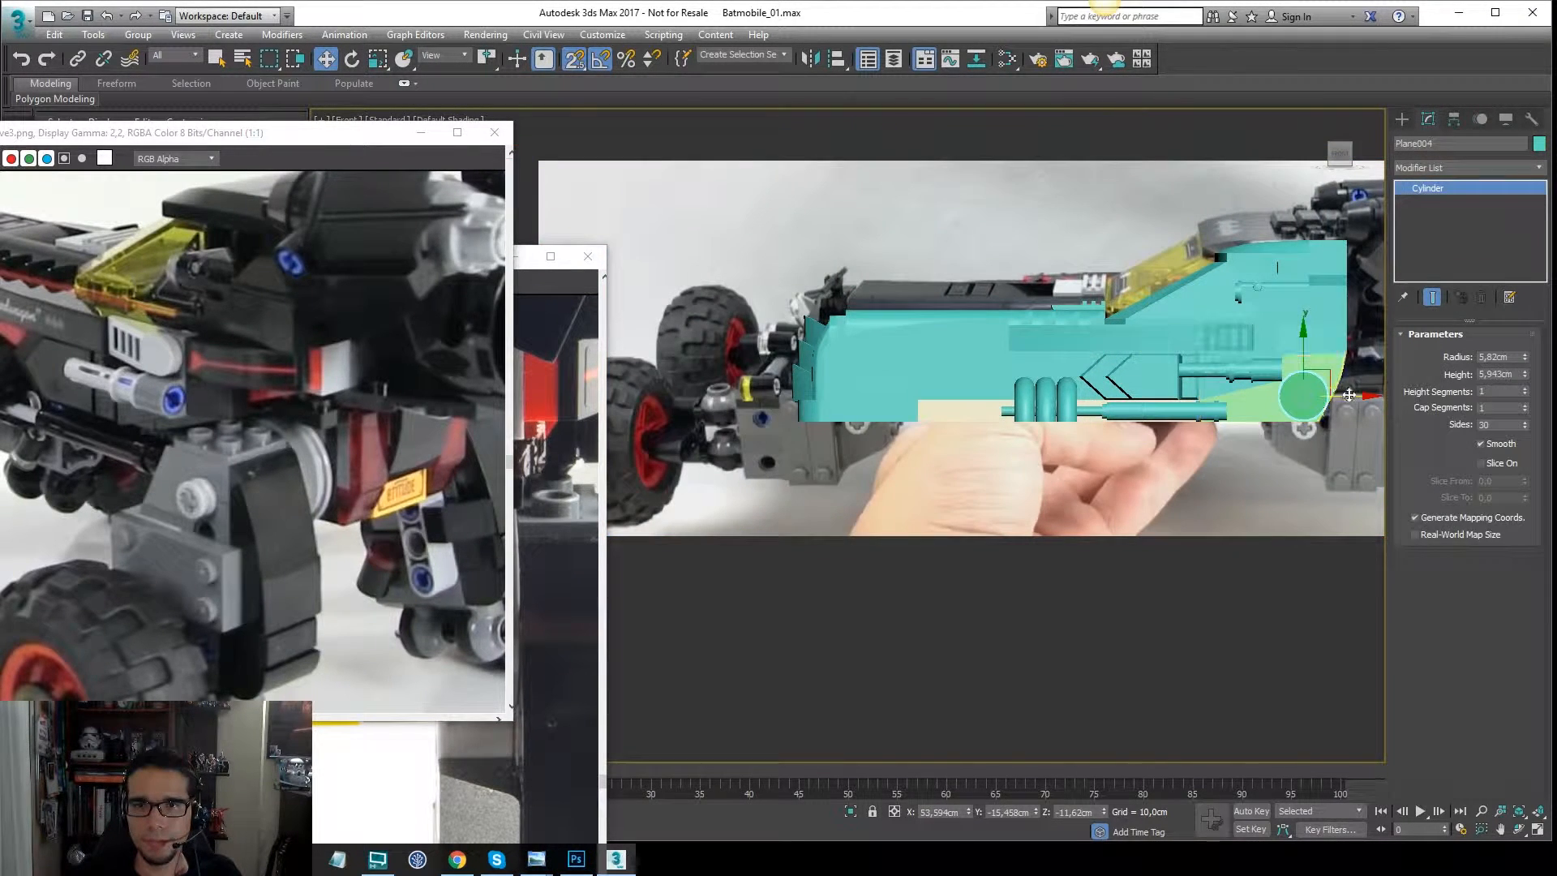
{"action": "left_click_drag", "start_coordinate": [1354, 393], "coordinate": [919, 394], "text": "shift"}
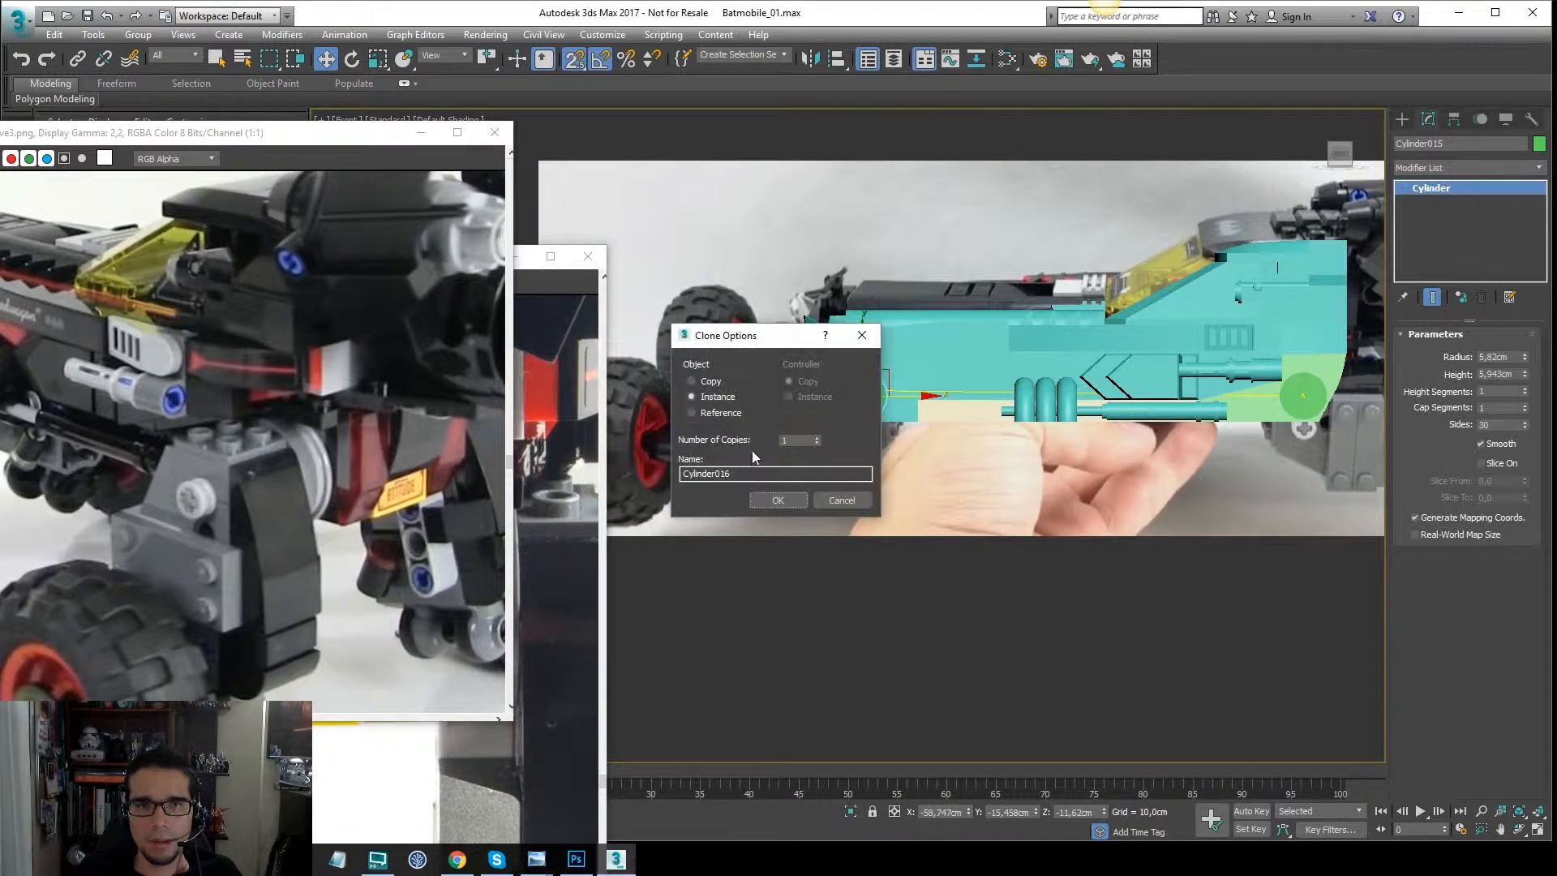
{"action": "left_click", "coordinate": [776, 500]}
Move the cloned front cylinder about 9 cm rearward beneath the notch of the side panel.
{"action": "scroll", "coordinate": [901, 383], "scroll_direction": "up", "scroll_amount": 5}
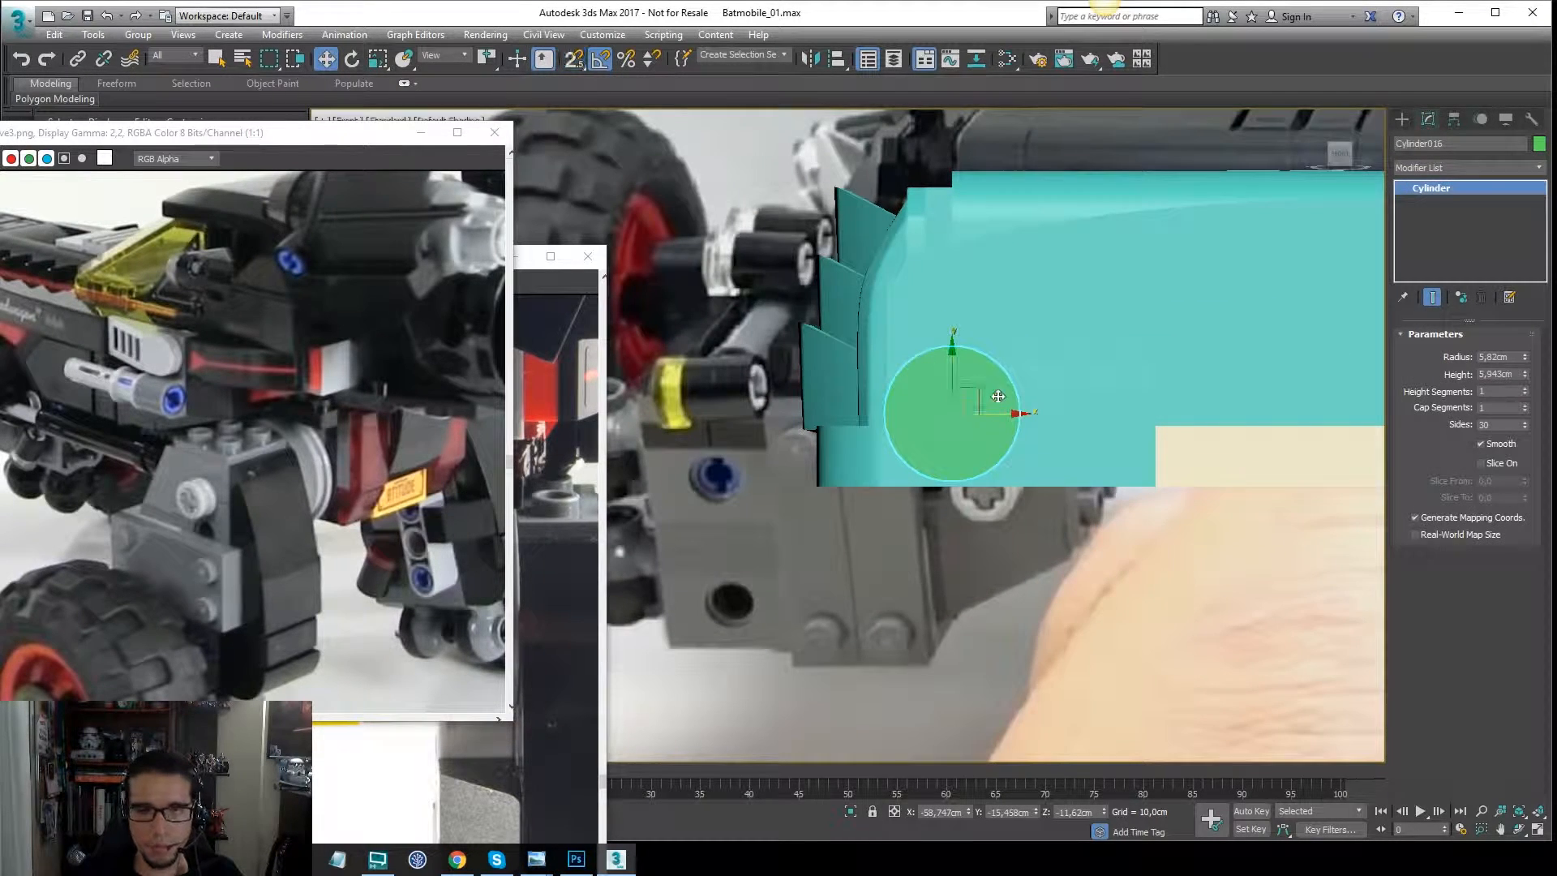
{"action": "key", "text": "F4"}
{"action": "left_click_drag", "start_coordinate": [1016, 412], "coordinate": [1127, 416]}
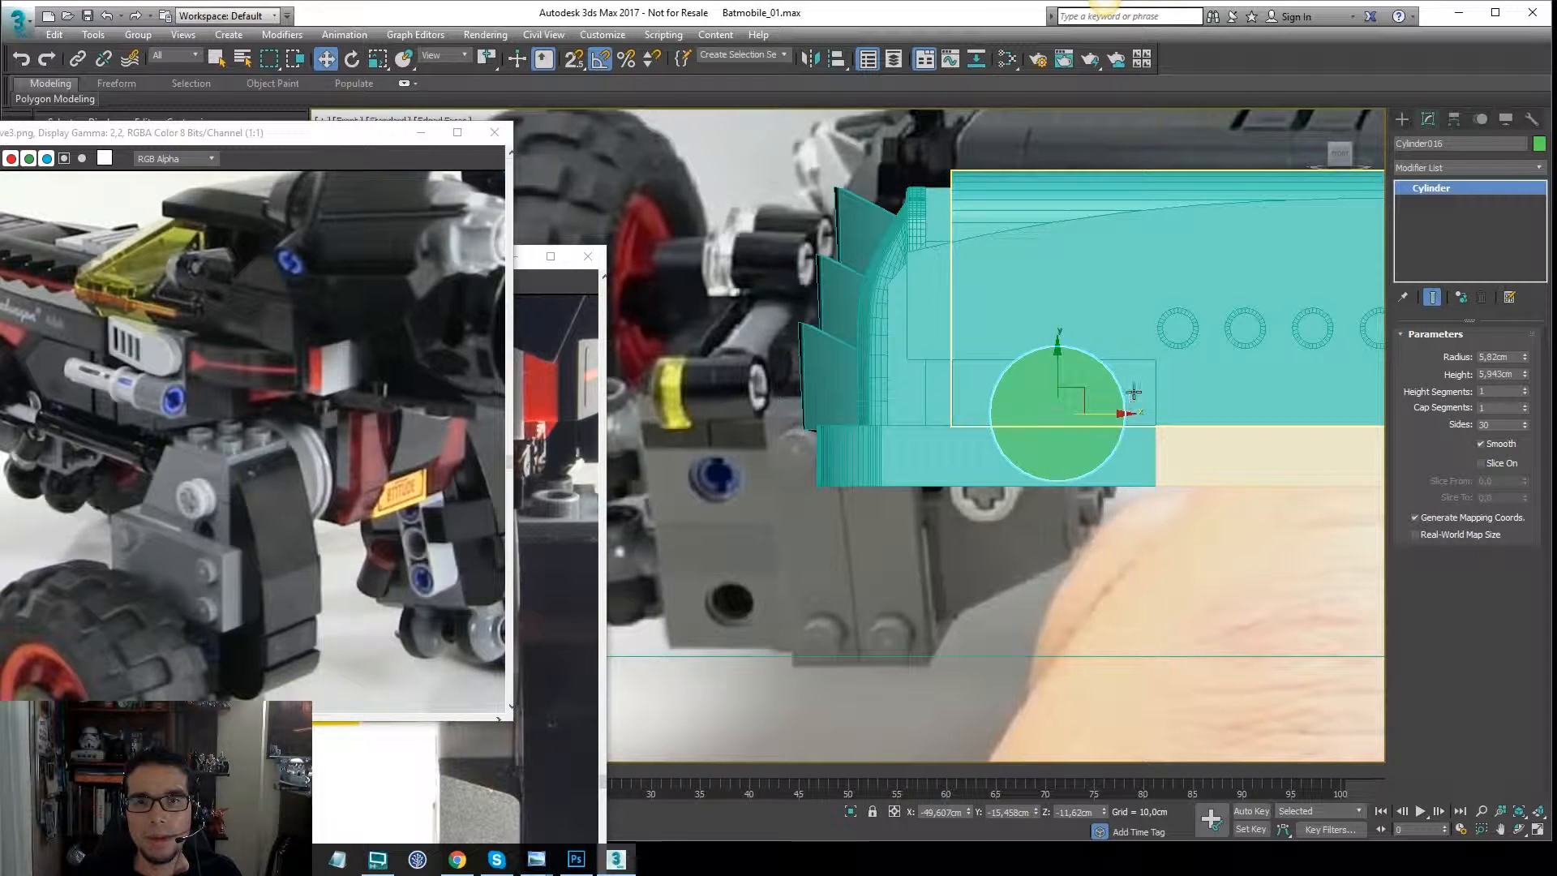
Raise the two upper vertices of the side panel's front notch in its spline to clear the front cylinder, and return to the Symmetry modifier.
{"action": "left_click", "coordinate": [1133, 392]}
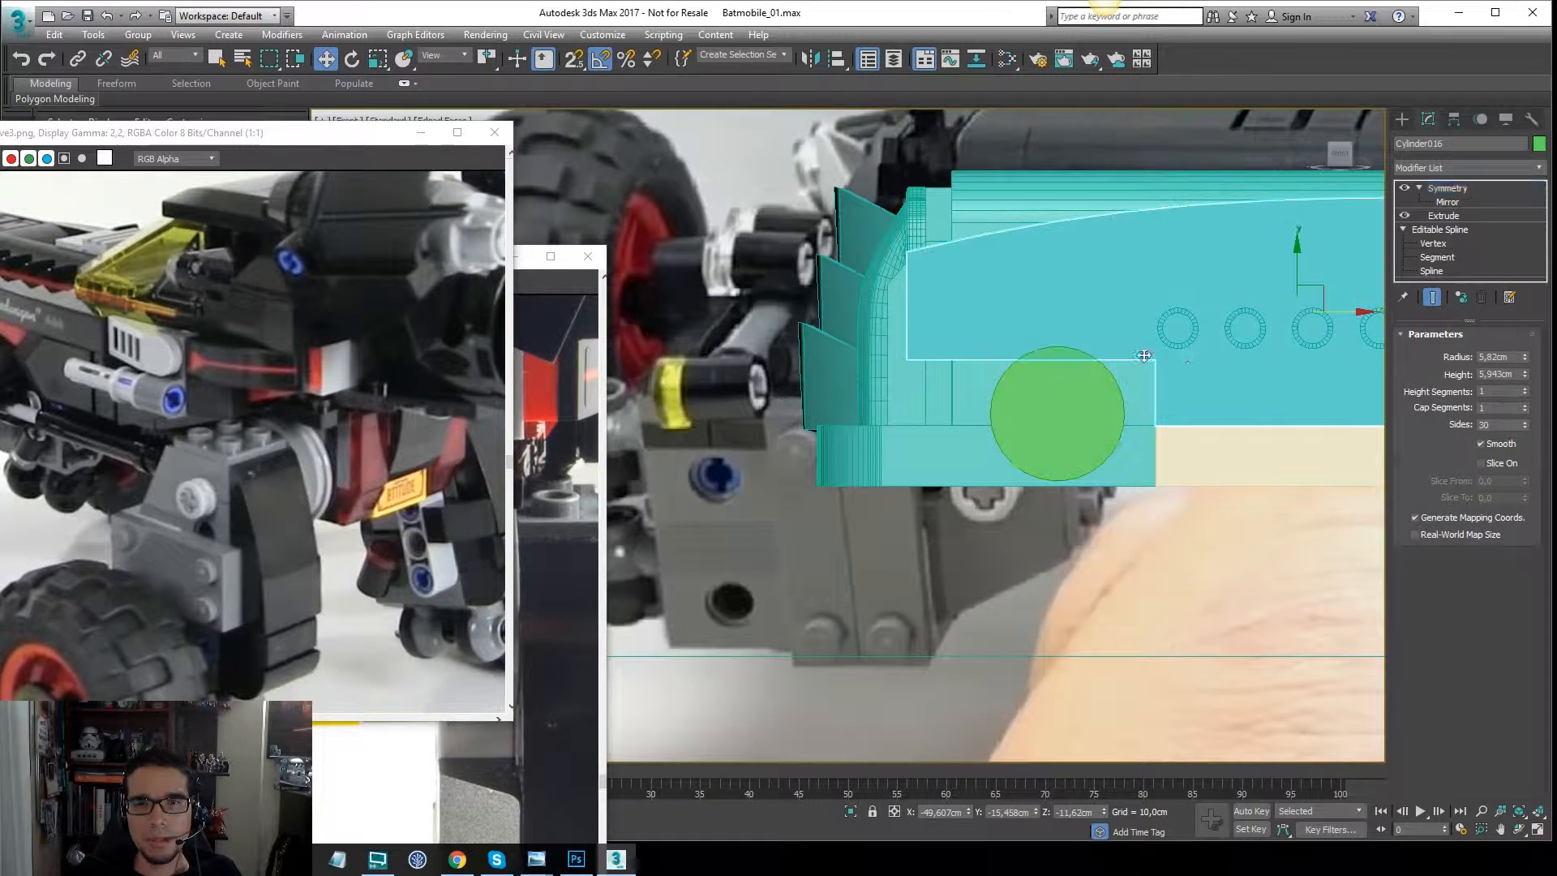
{"action": "left_click", "coordinate": [1473, 229]}
{"action": "left_click", "coordinate": [1434, 243]}
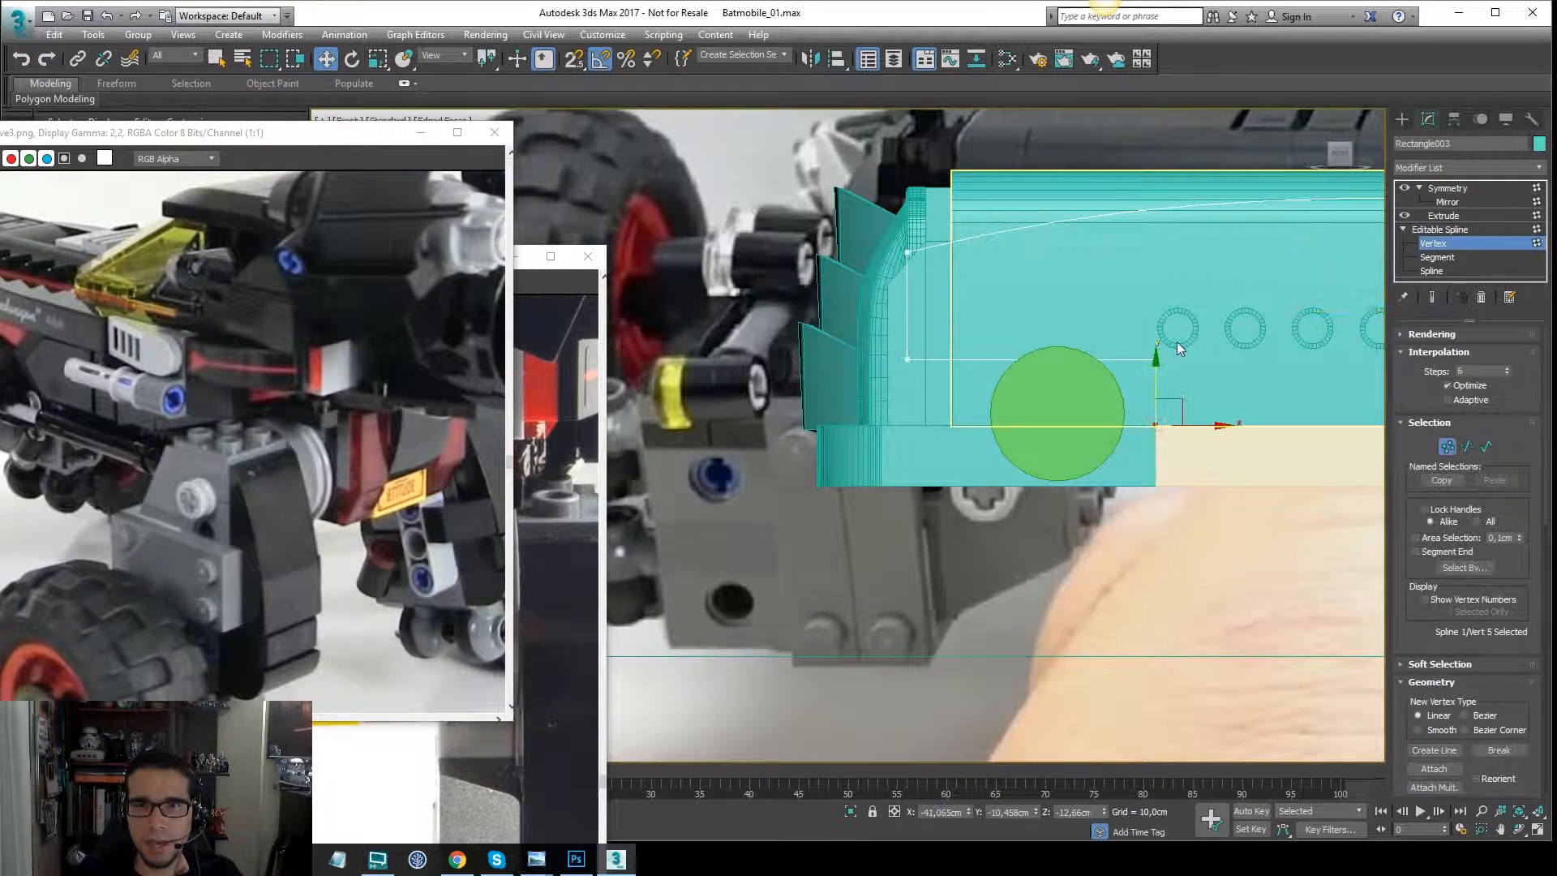
{"action": "left_click_drag", "start_coordinate": [879, 363], "coordinate": [1004, 349]}
{"action": "left_click_drag", "start_coordinate": [905, 317], "coordinate": [916, 295]}
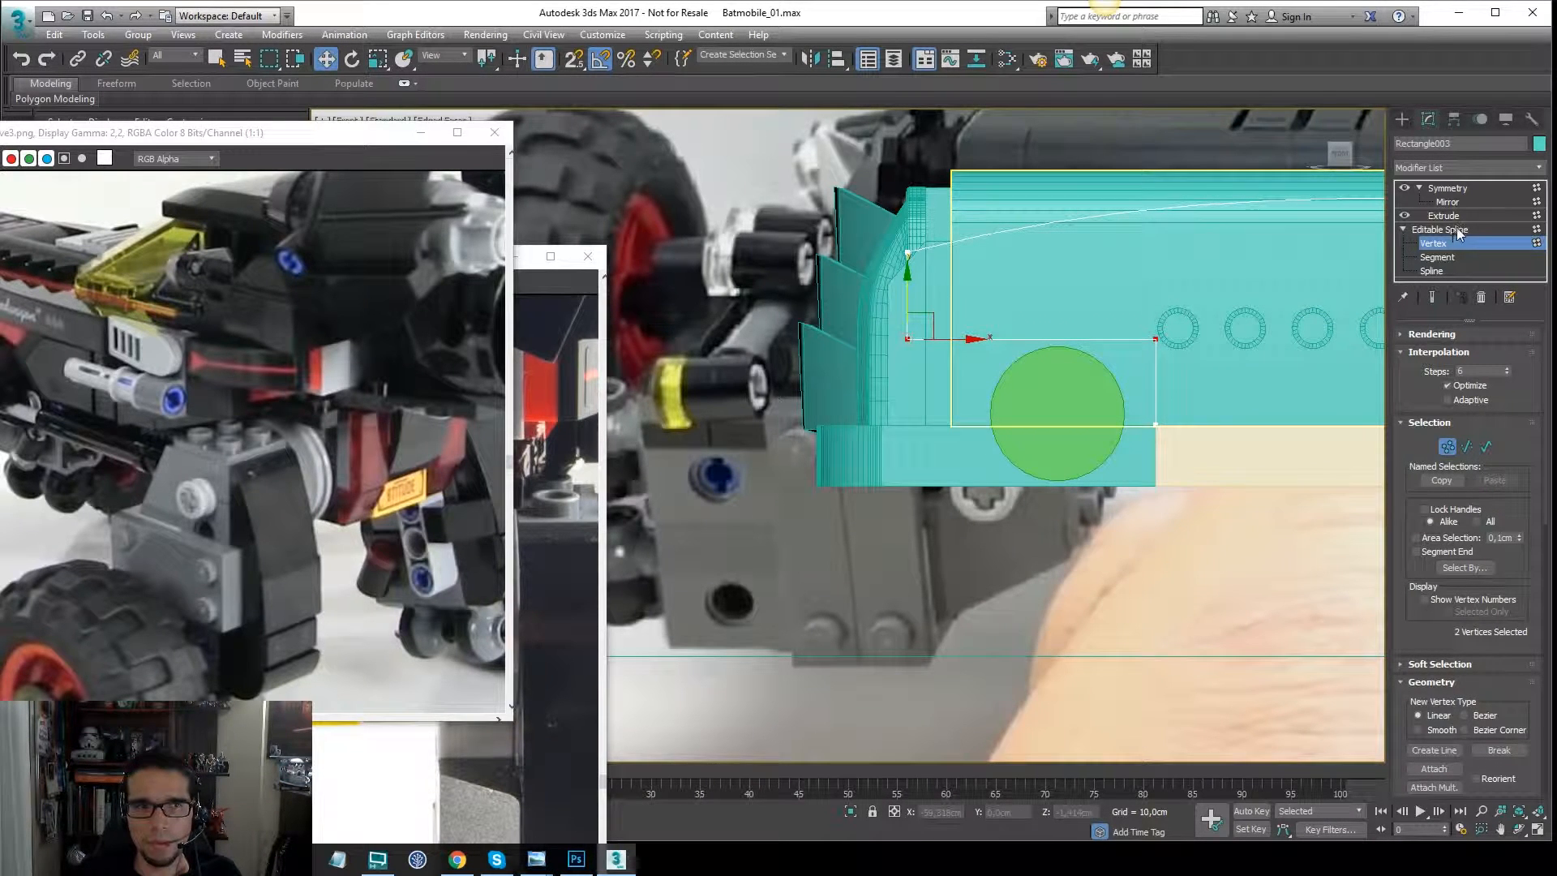
{"action": "left_click", "coordinate": [1477, 191]}
Isolate the side reference photo plane to examine the front side panel and its row of round holes, and exit isolation.
{"action": "scroll", "coordinate": [920, 329], "scroll_direction": "down", "scroll_amount": 3}
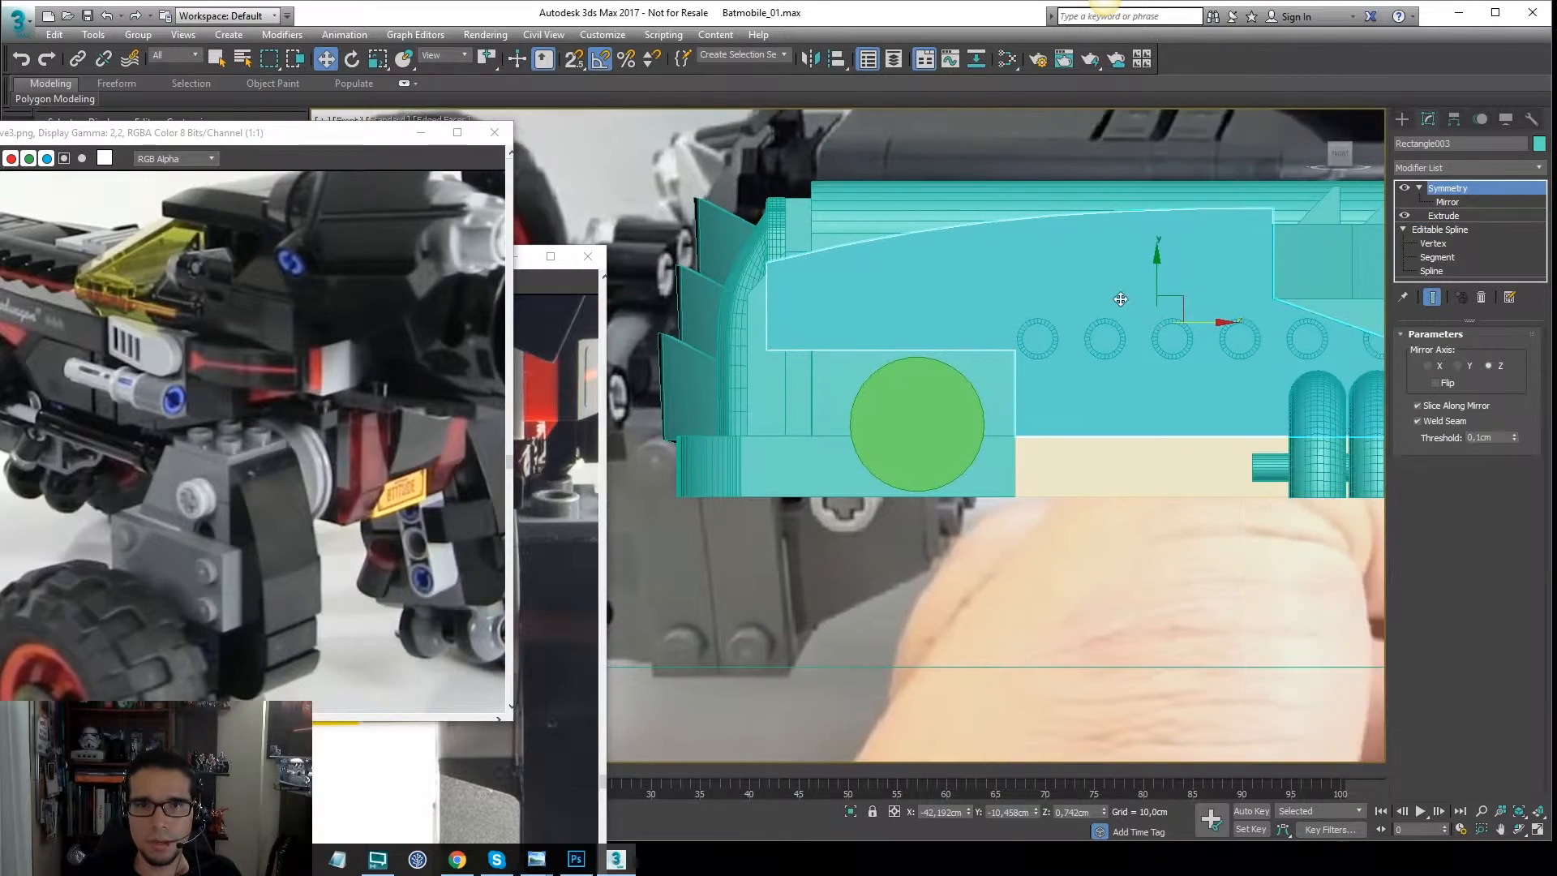
{"action": "middle_click_drag", "start_coordinate": [802, 345], "coordinate": [817, 355]}
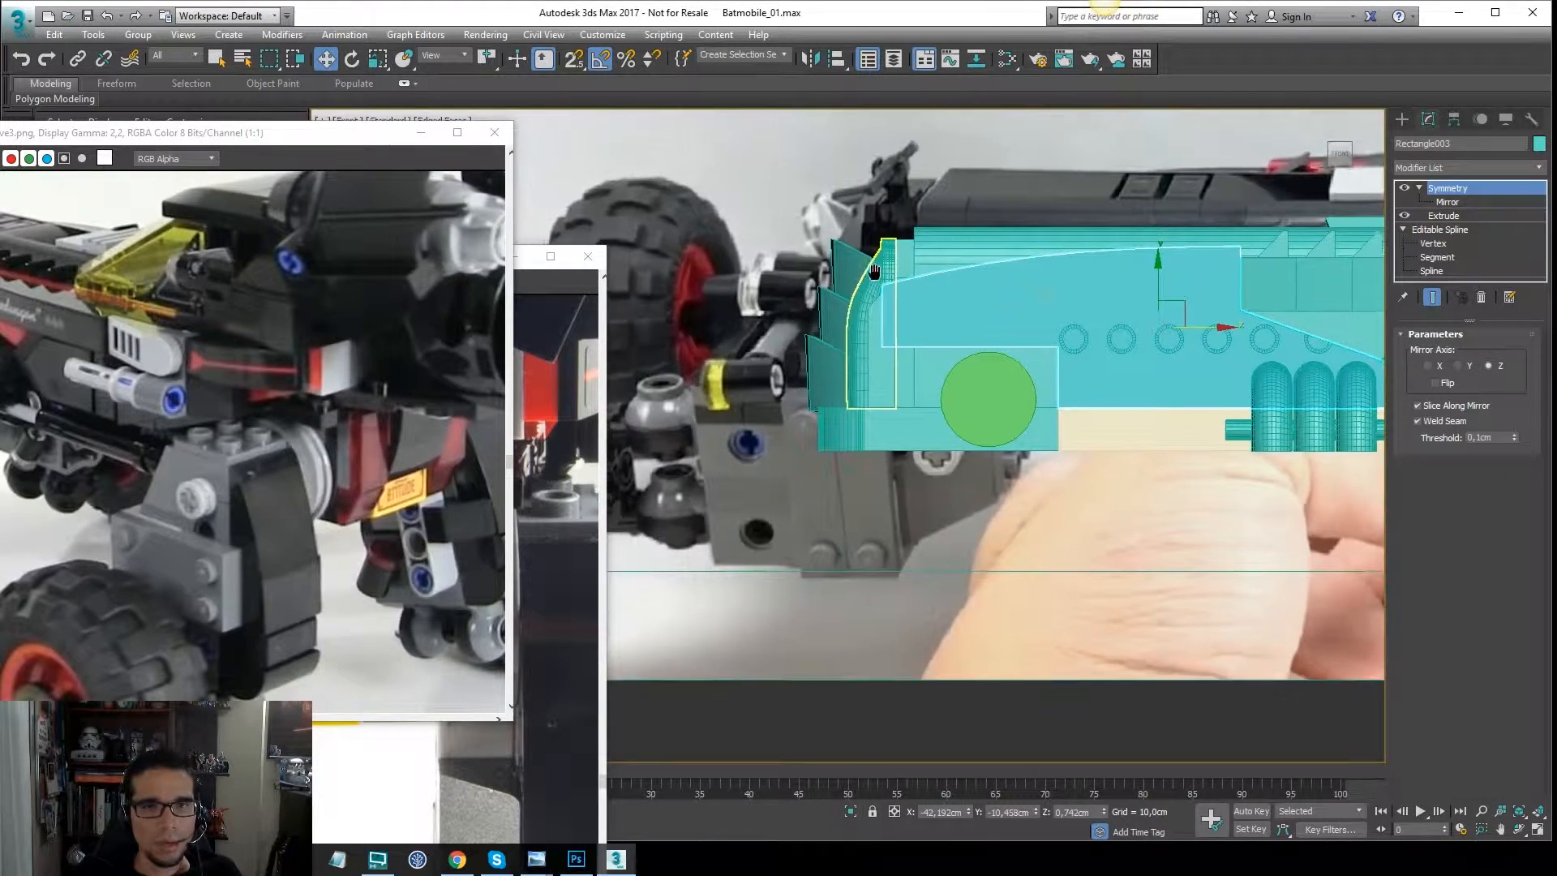
{"action": "scroll", "coordinate": [817, 356], "scroll_direction": "down", "scroll_amount": 4}
{"action": "middle_click_drag", "start_coordinate": [913, 264], "coordinate": [951, 286], "text": "alt"}
{"action": "scroll", "coordinate": [836, 287], "scroll_direction": "up", "scroll_amount": 3}
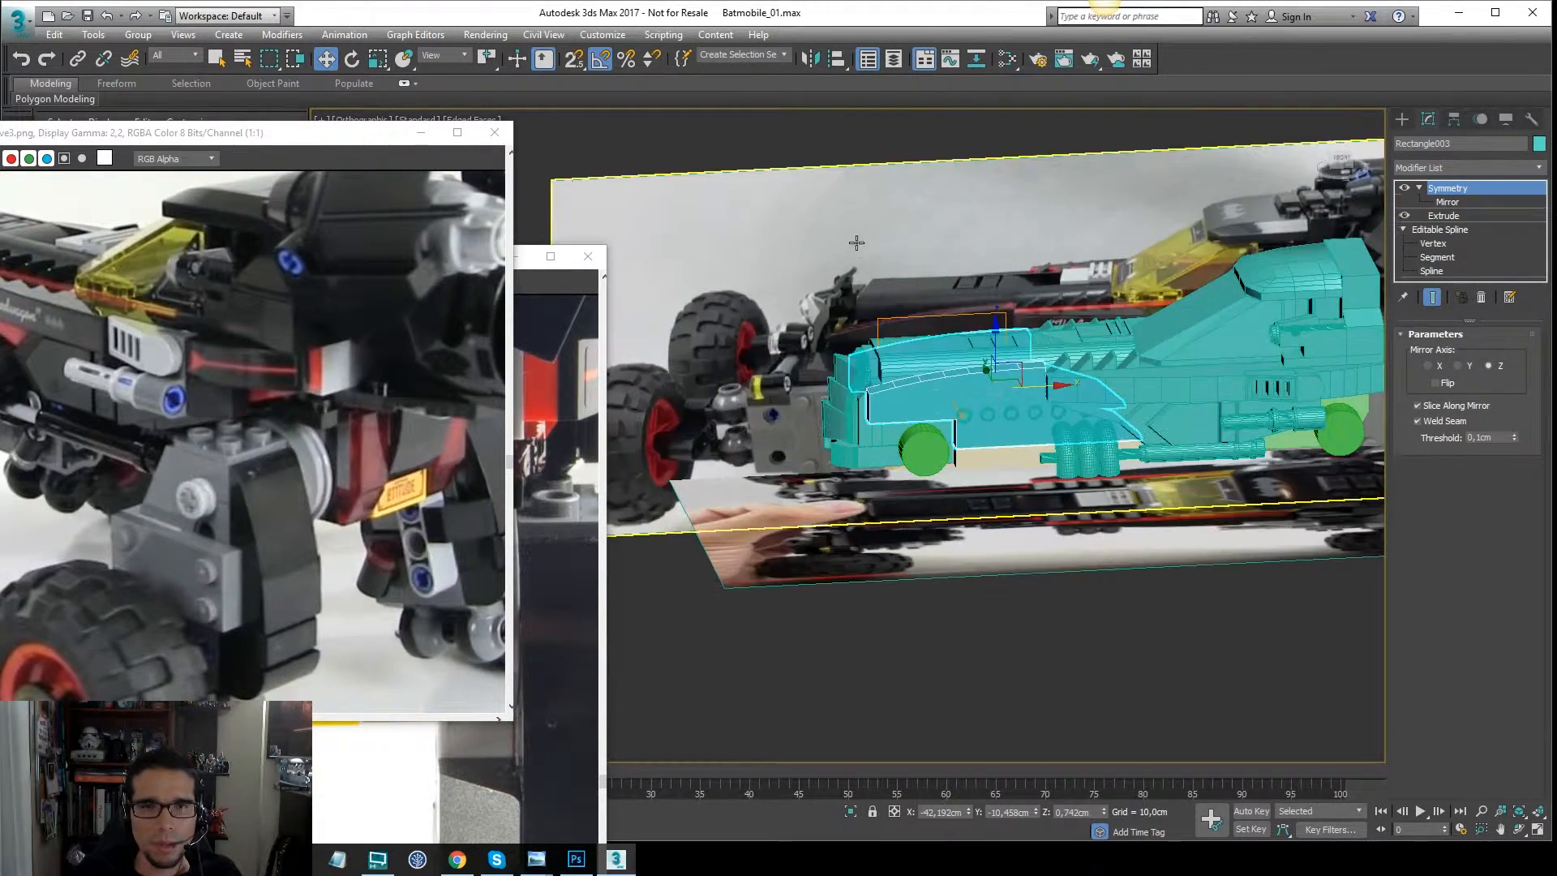
{"action": "left_click", "coordinate": [876, 246]}
{"action": "key", "text": "alt+q"}
{"action": "middle_click_drag", "start_coordinate": [700, 463], "coordinate": [797, 439]}
{"action": "scroll", "coordinate": [797, 439], "scroll_direction": "up", "scroll_amount": 5}
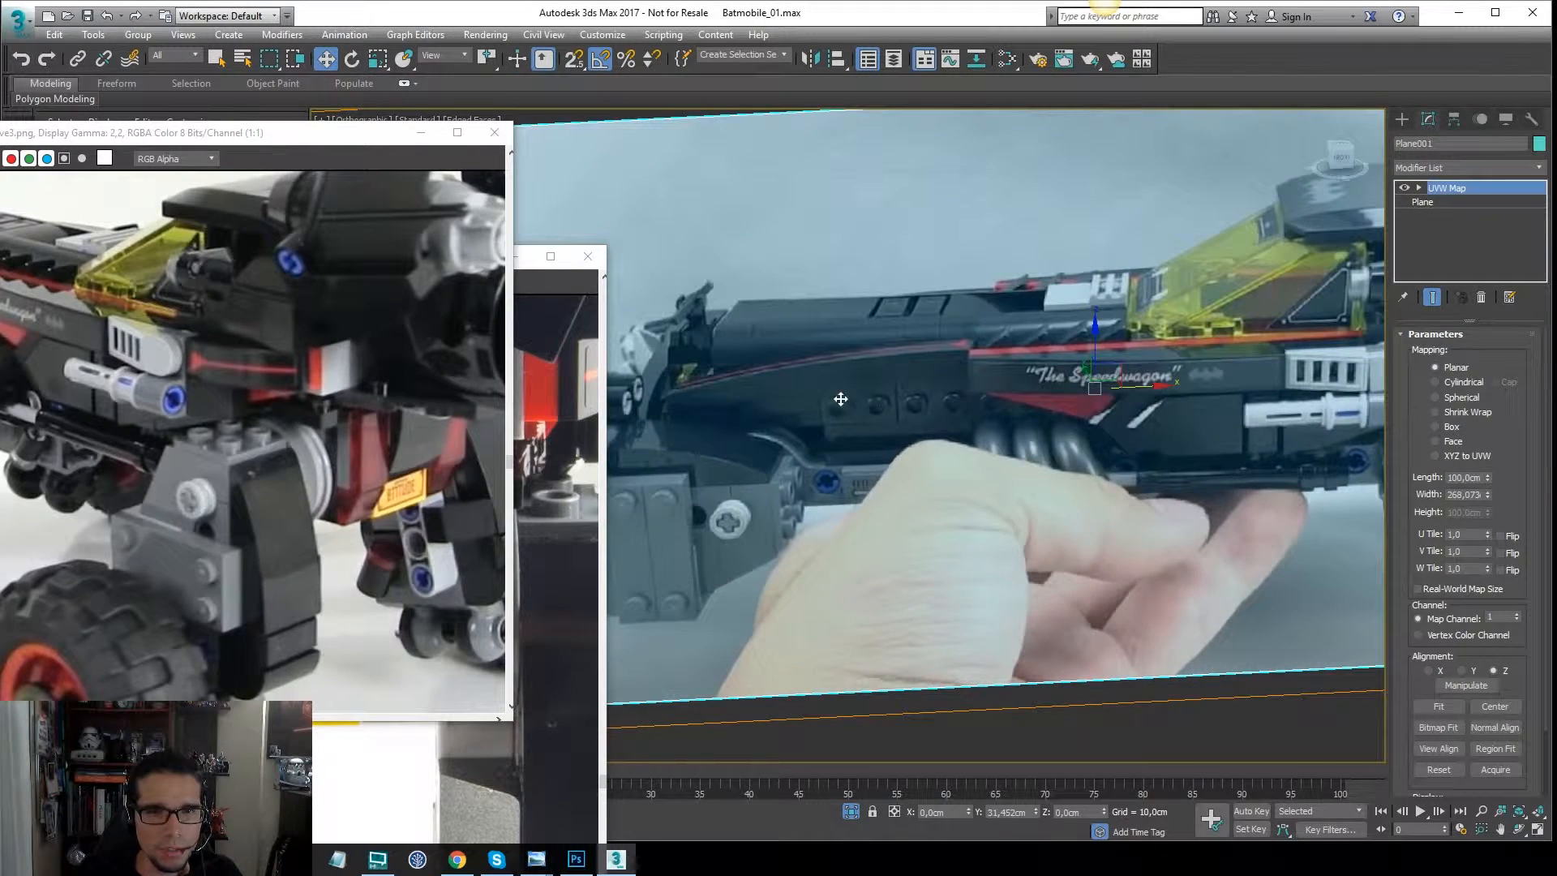
{"action": "left_click", "coordinate": [850, 811]}
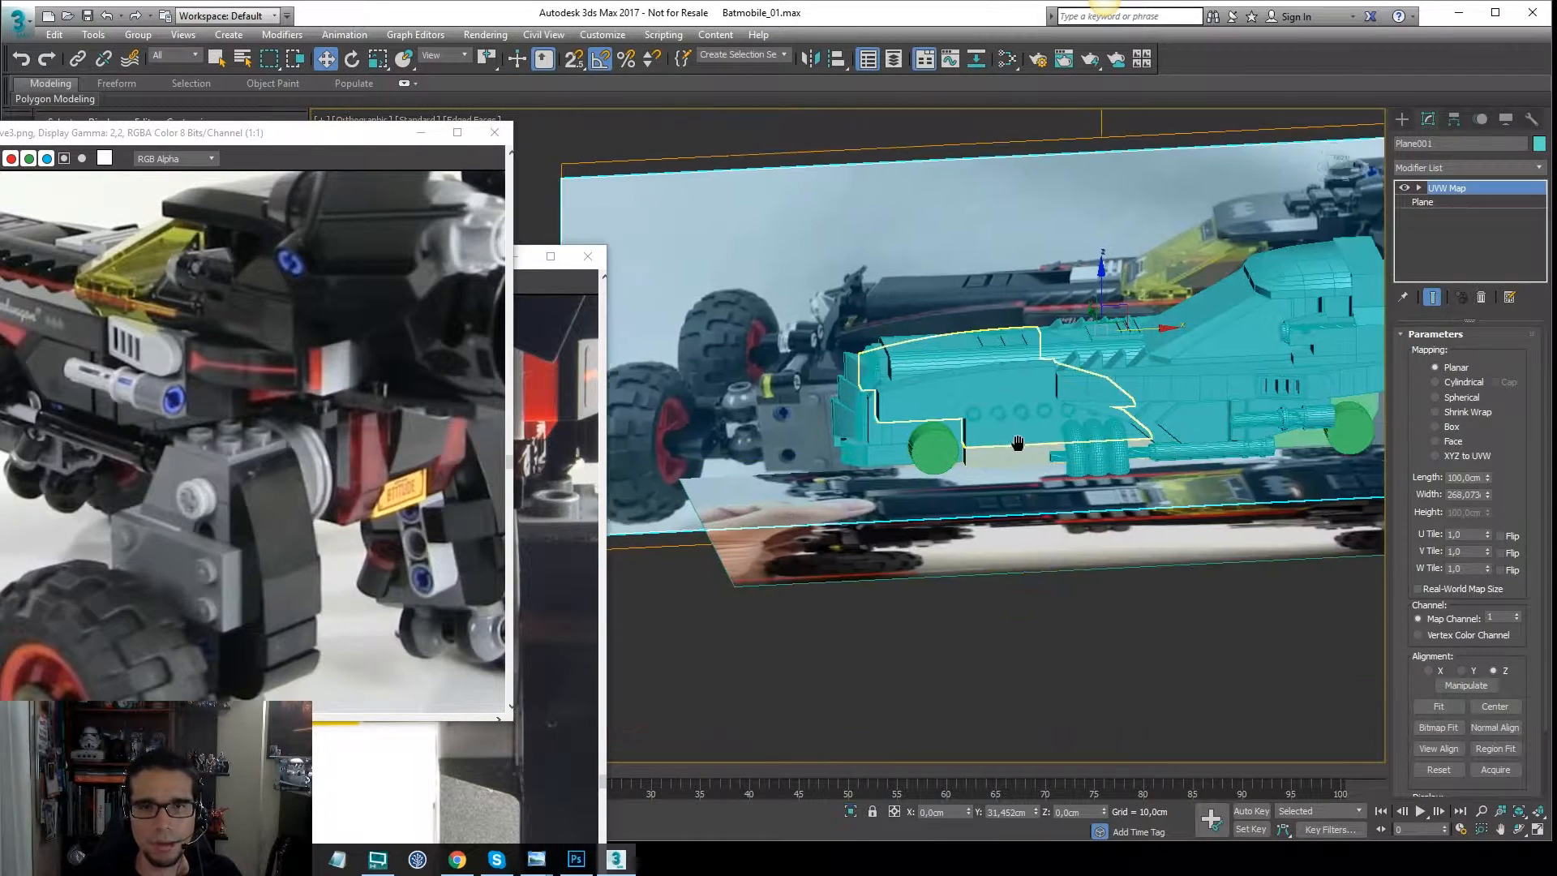
Shift the row of six tubes on the side panel slightly rearward and upward in the front view.
{"action": "key", "text": "f"}
{"action": "scroll", "coordinate": [885, 381], "scroll_direction": "up", "scroll_amount": 3}
{"action": "key", "text": "F3"}
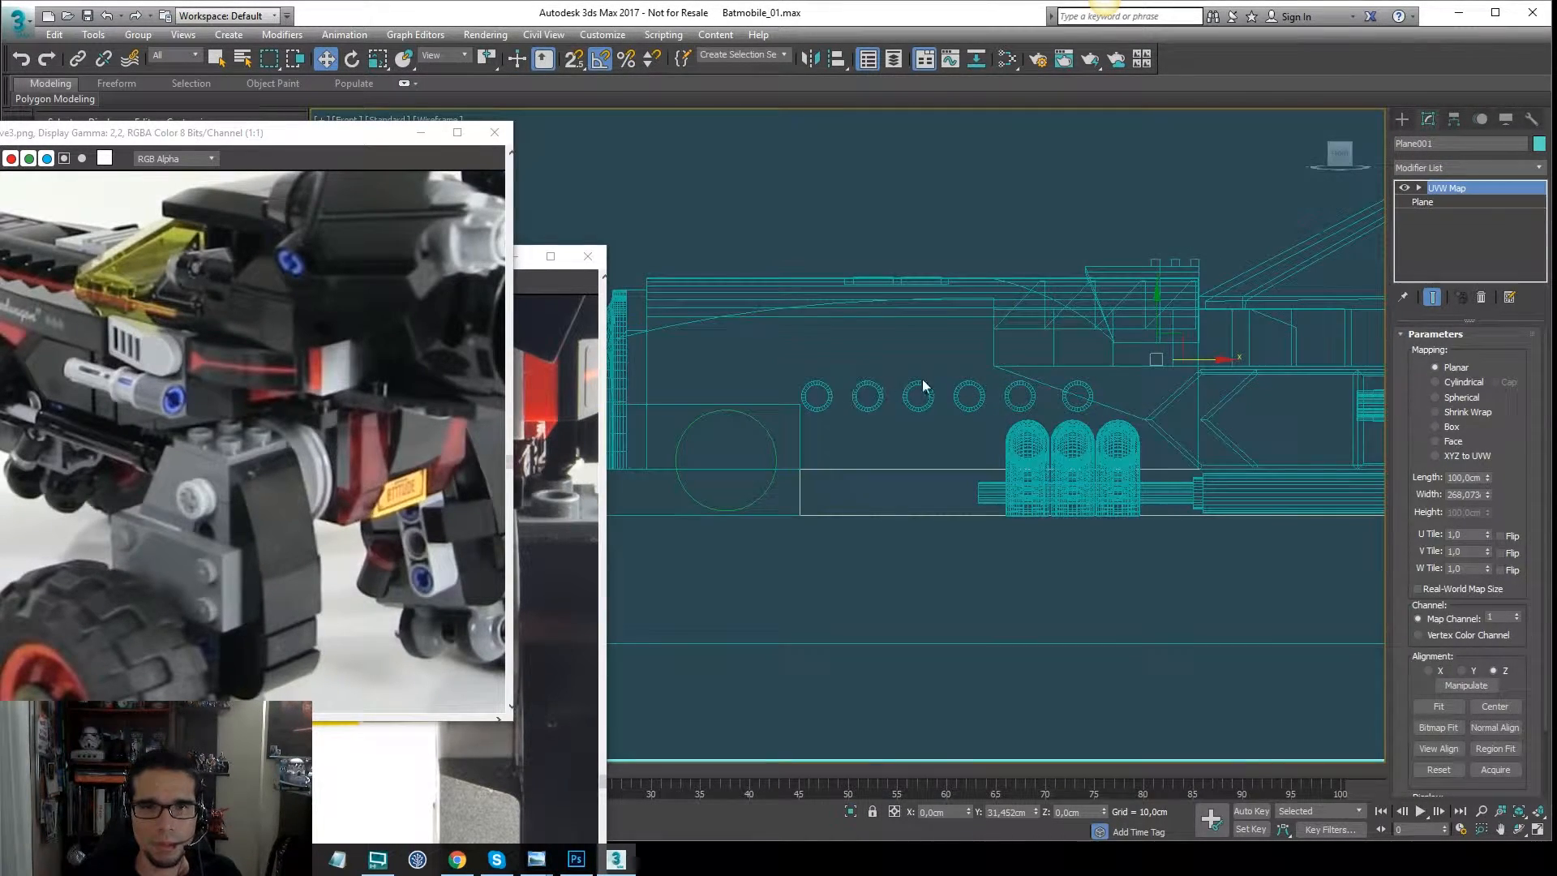
{"action": "left_click", "coordinate": [1059, 405]}
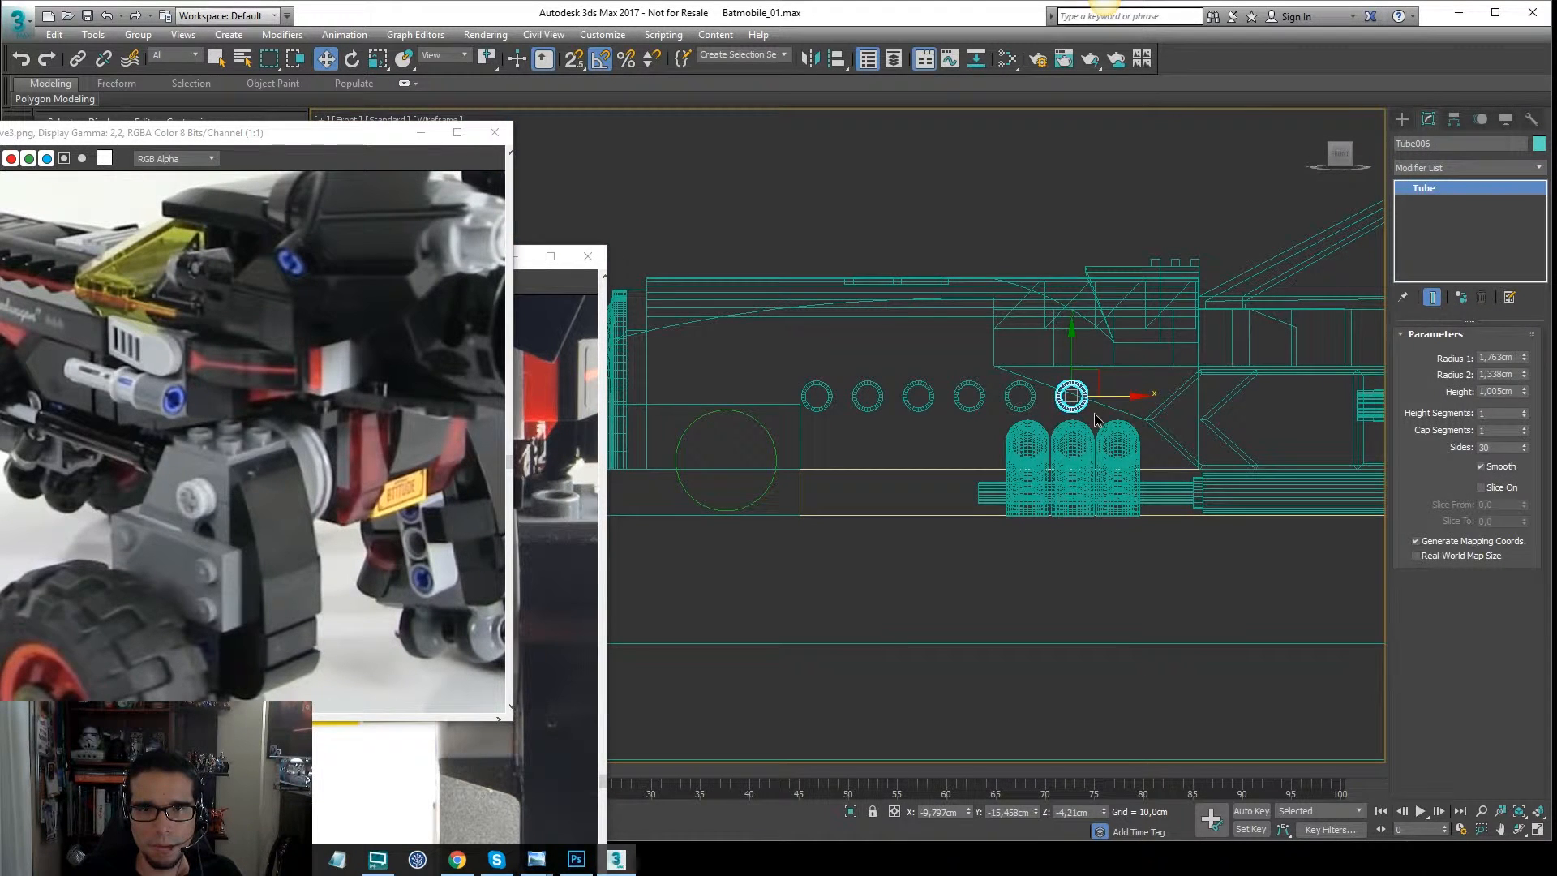
{"action": "left_click", "coordinate": [1094, 418]}
{"action": "left_click_drag", "start_coordinate": [815, 402], "coordinate": [816, 404]}
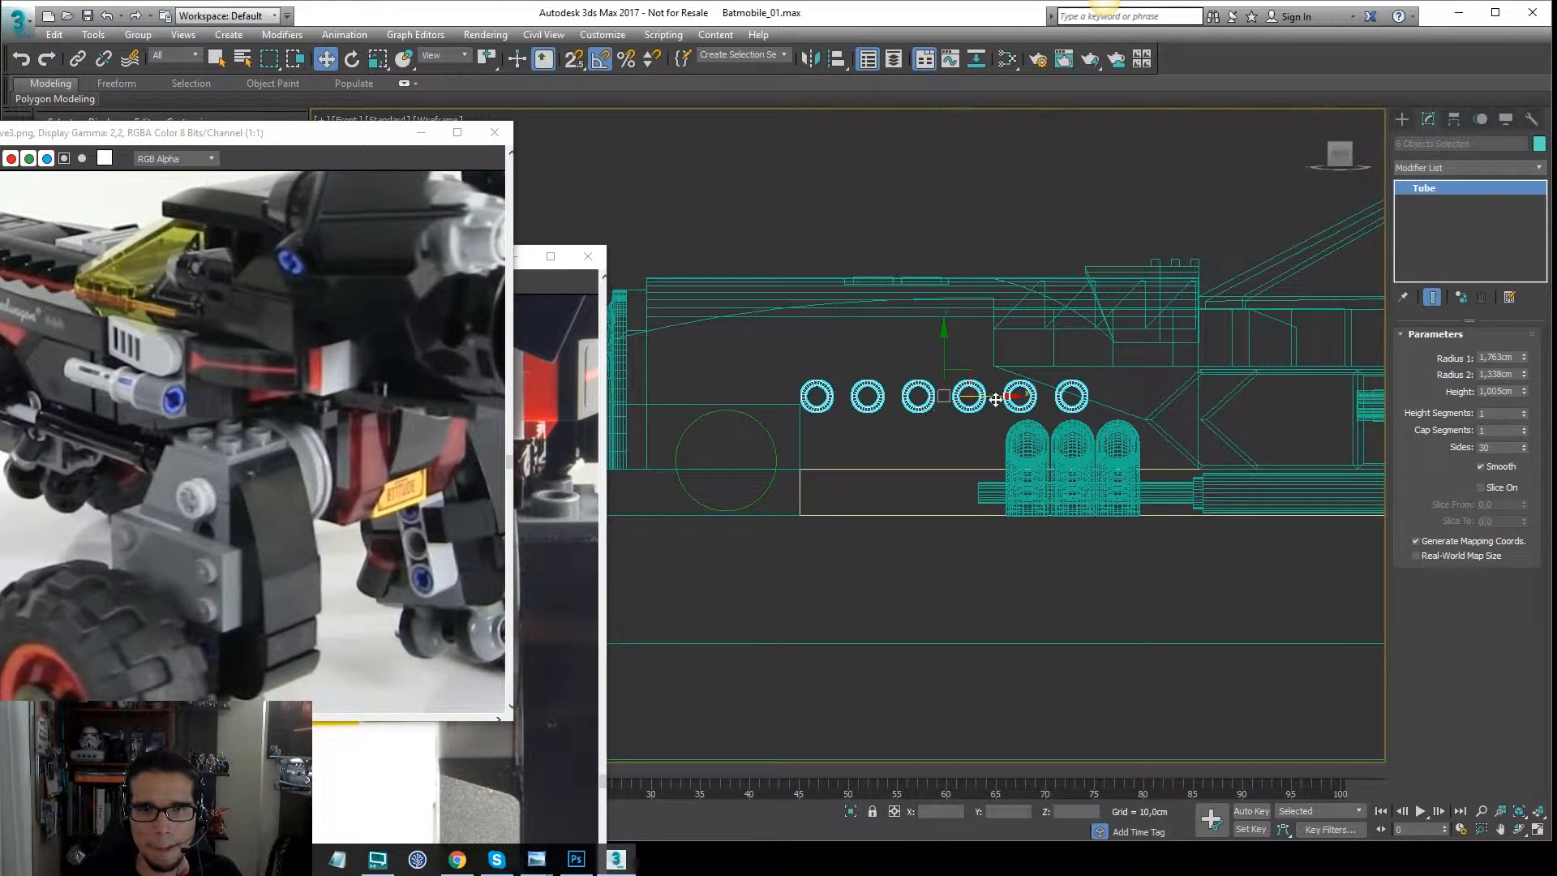
{"action": "left_click_drag", "start_coordinate": [998, 396], "coordinate": [962, 351]}
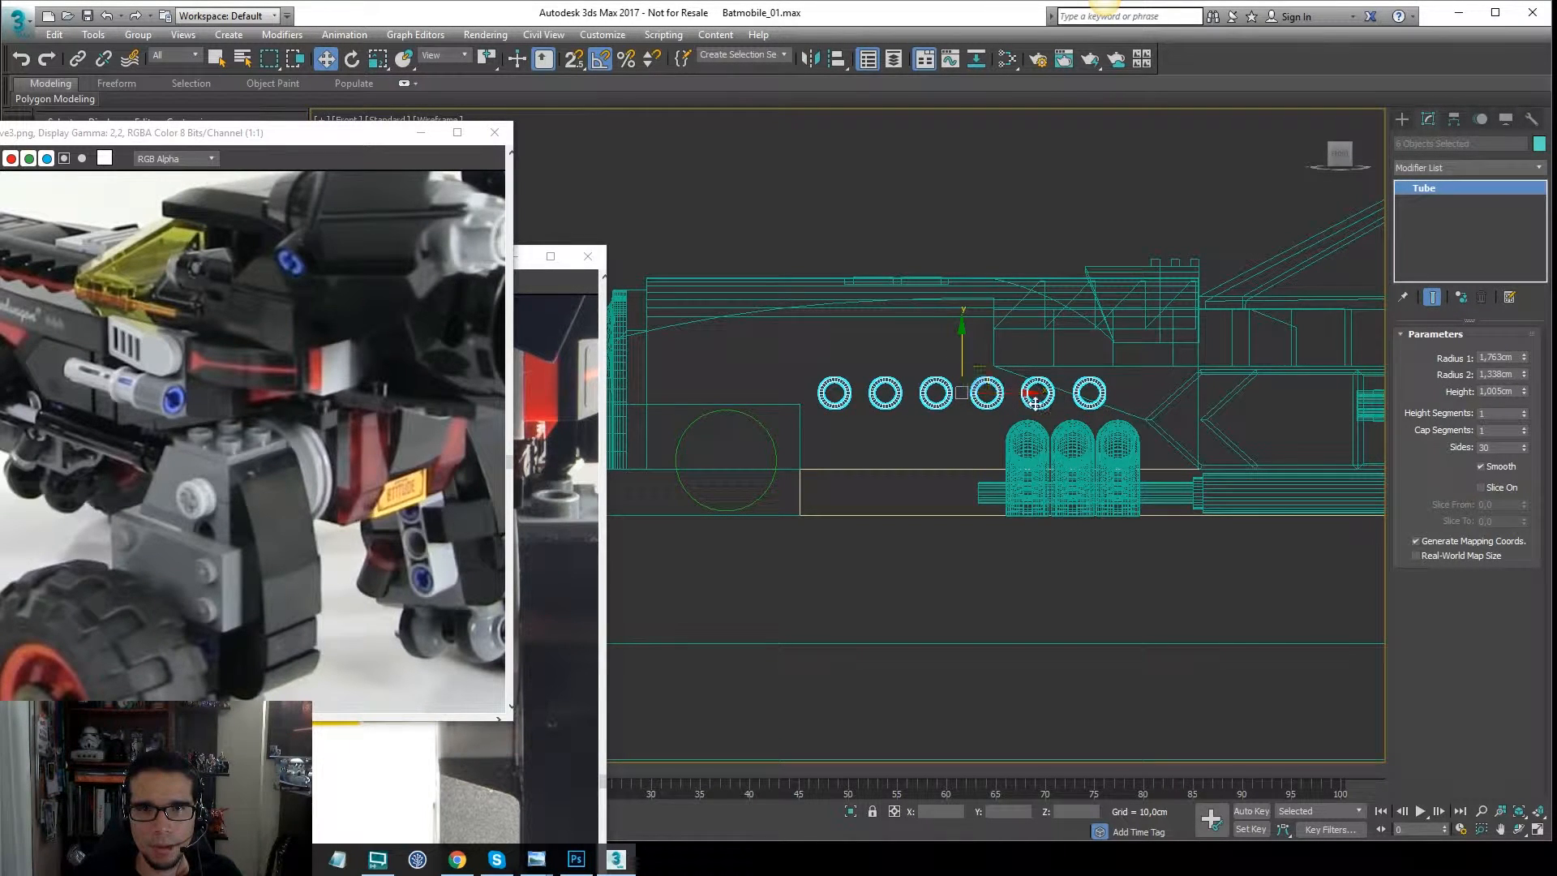
{"action": "key", "text": "F3"}
{"action": "middle_click_drag", "start_coordinate": [1024, 397], "coordinate": [1062, 392]}
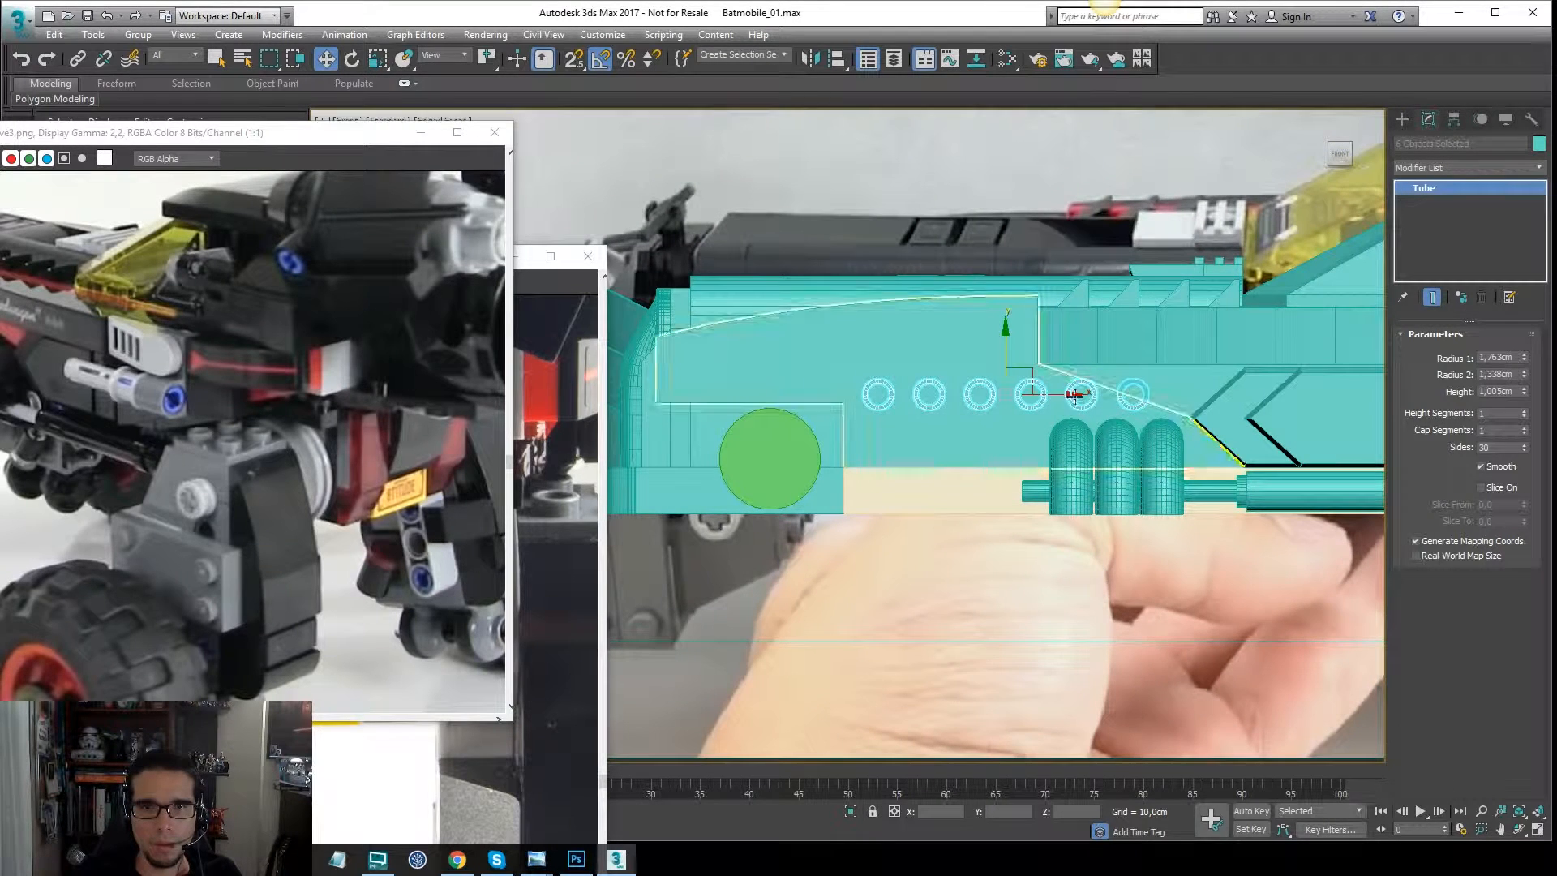
{"action": "left_click_drag", "start_coordinate": [1063, 393], "coordinate": [1054, 394]}
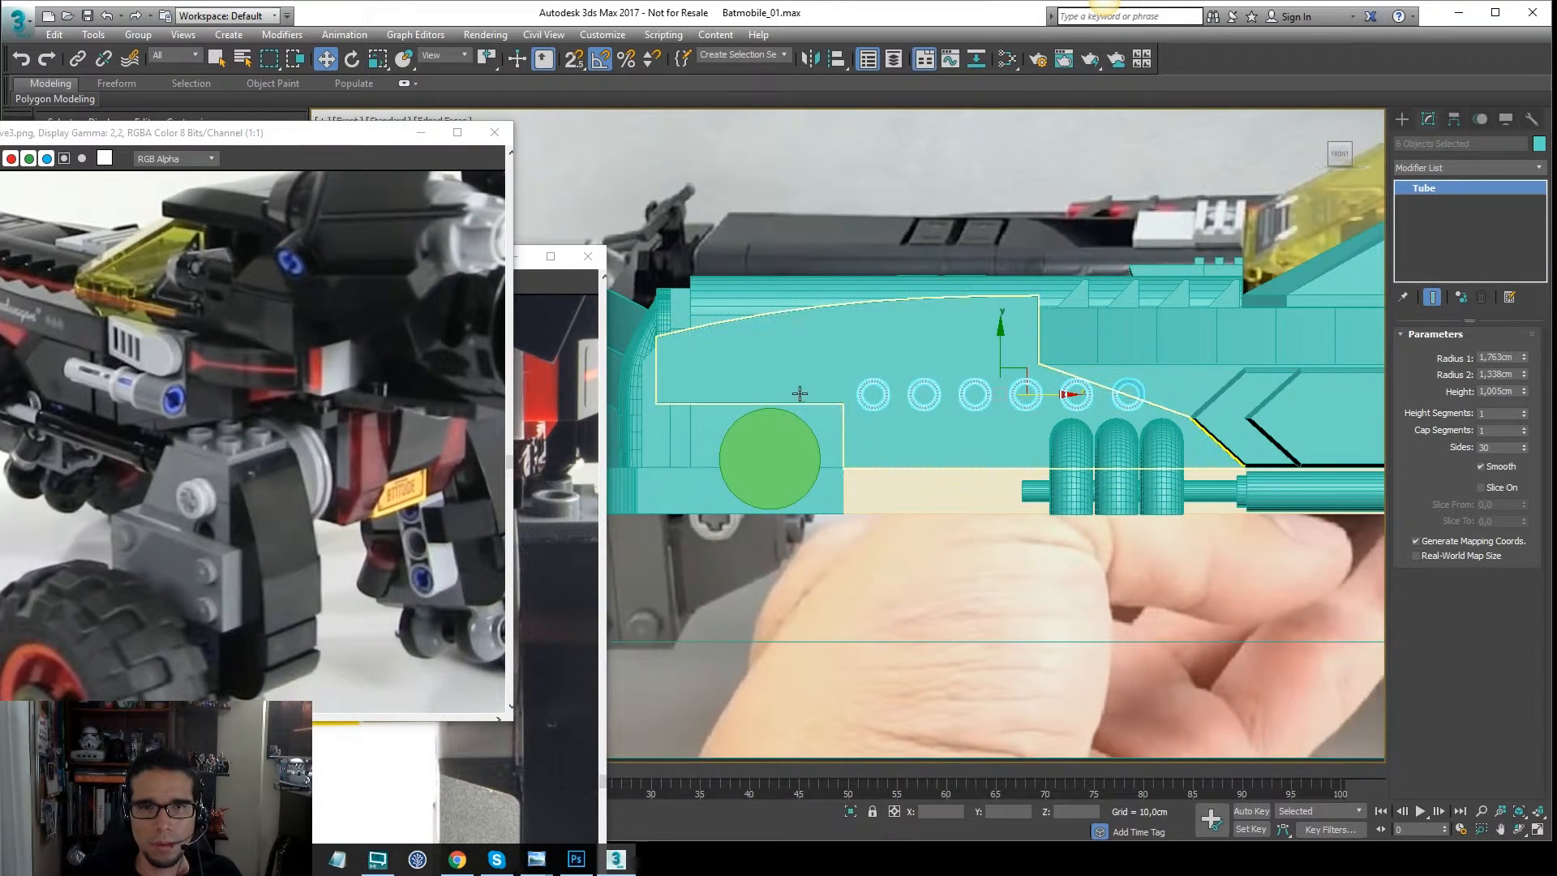
Lower the two upper vertices of the side panel's front notch slightly over the front cylinder and leave vertex editing.
{"action": "left_click", "coordinate": [963, 382]}
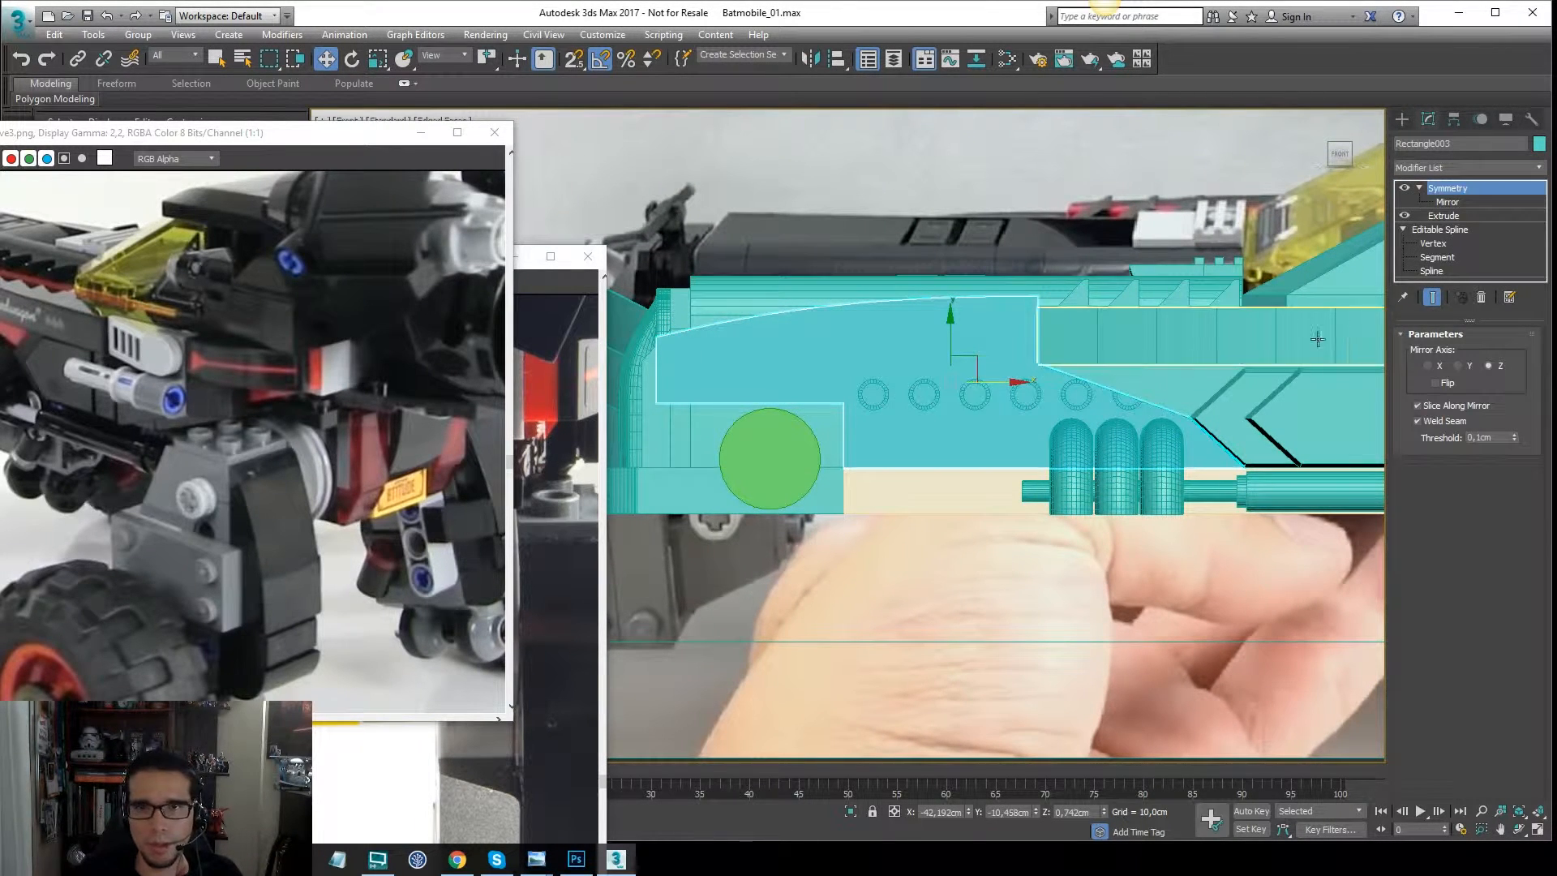
{"action": "left_click", "coordinate": [1442, 241]}
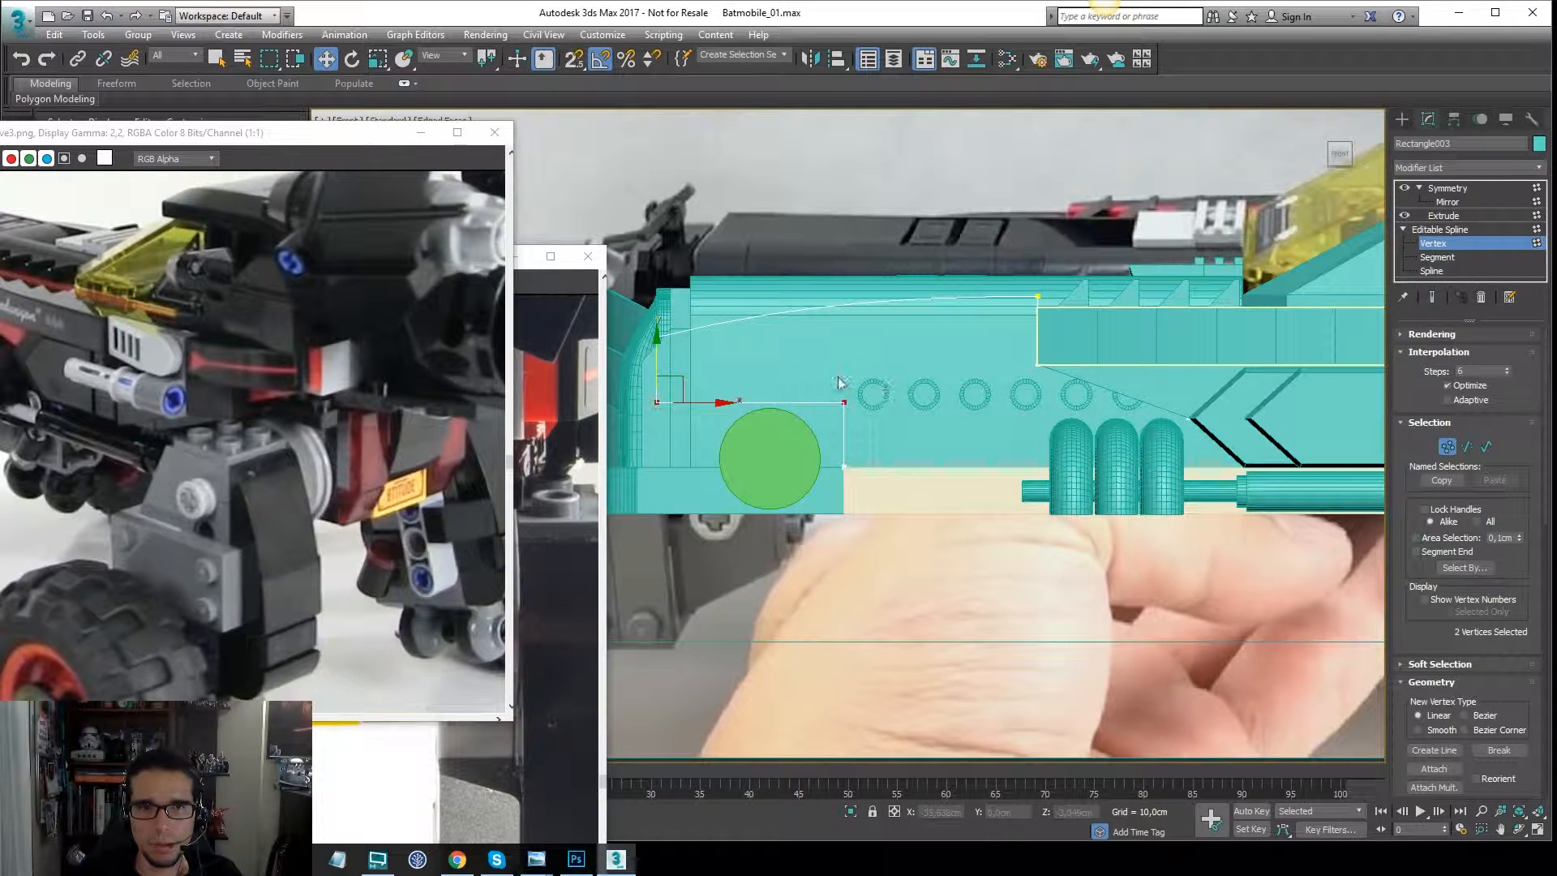
{"action": "left_click_drag", "start_coordinate": [655, 373], "coordinate": [657, 383]}
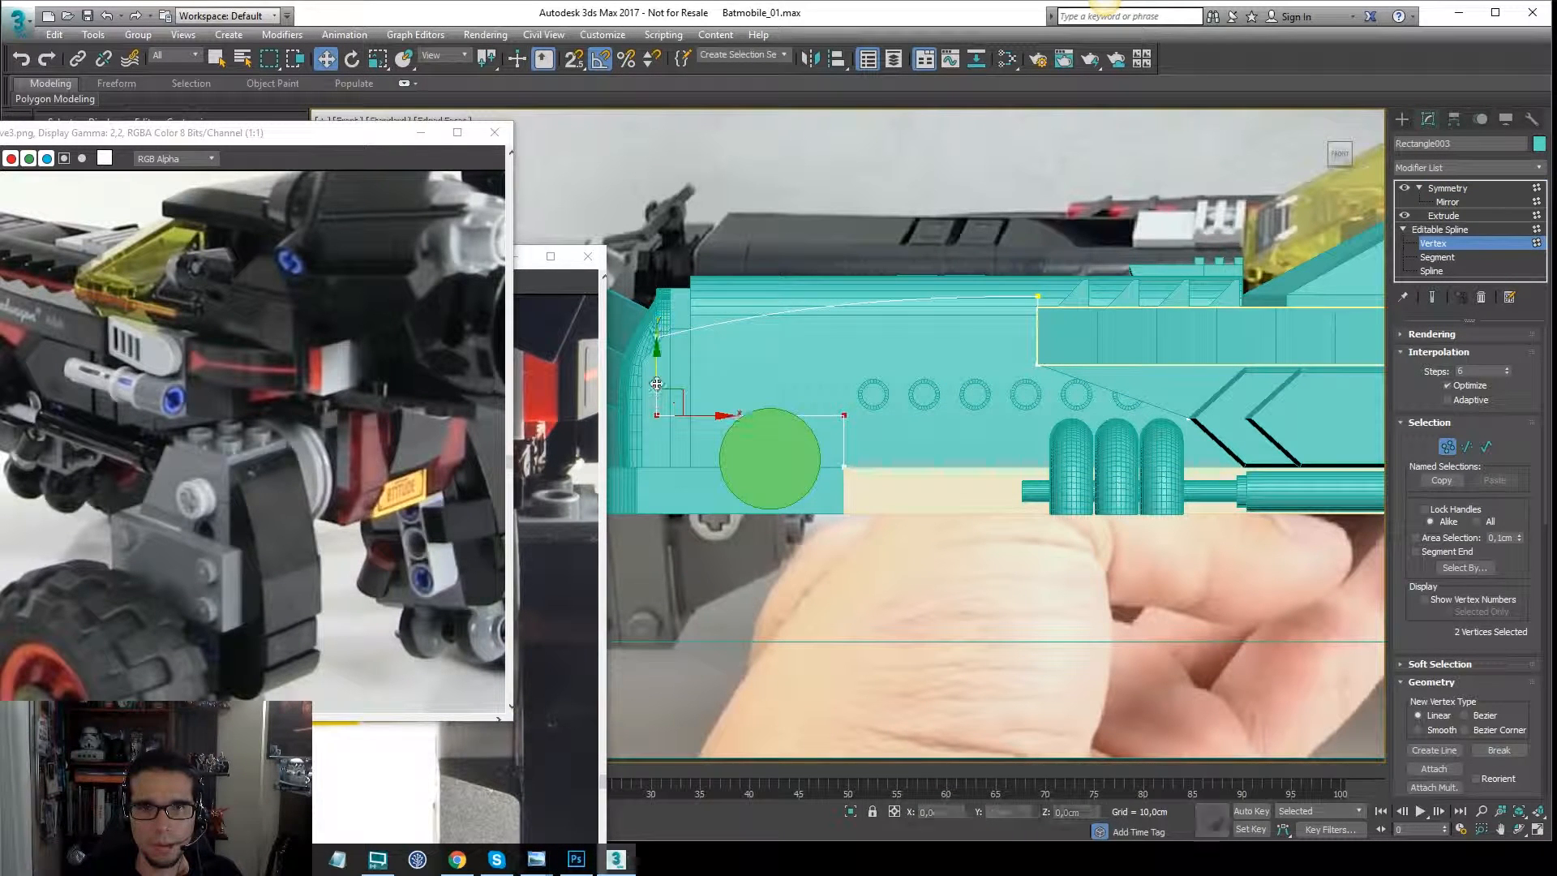
{"action": "left_click", "coordinate": [1447, 230]}
Lower the front side cylinder slightly beneath the side panel's notch in the front view.
{"action": "left_click", "coordinate": [784, 459]}
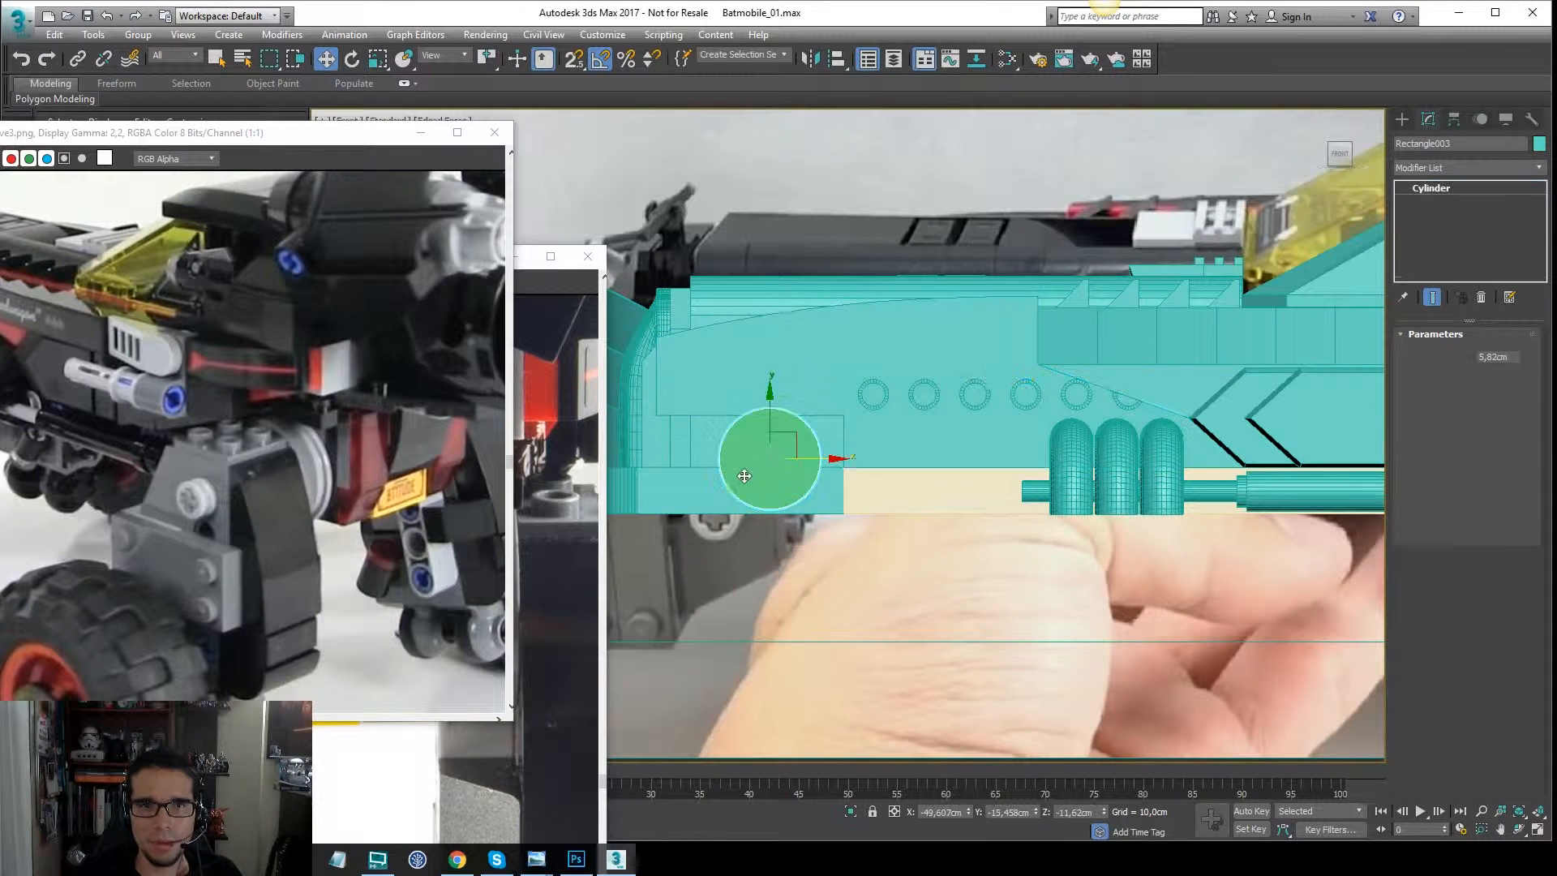
{"action": "left_click_drag", "start_coordinate": [769, 409], "coordinate": [769, 421]}
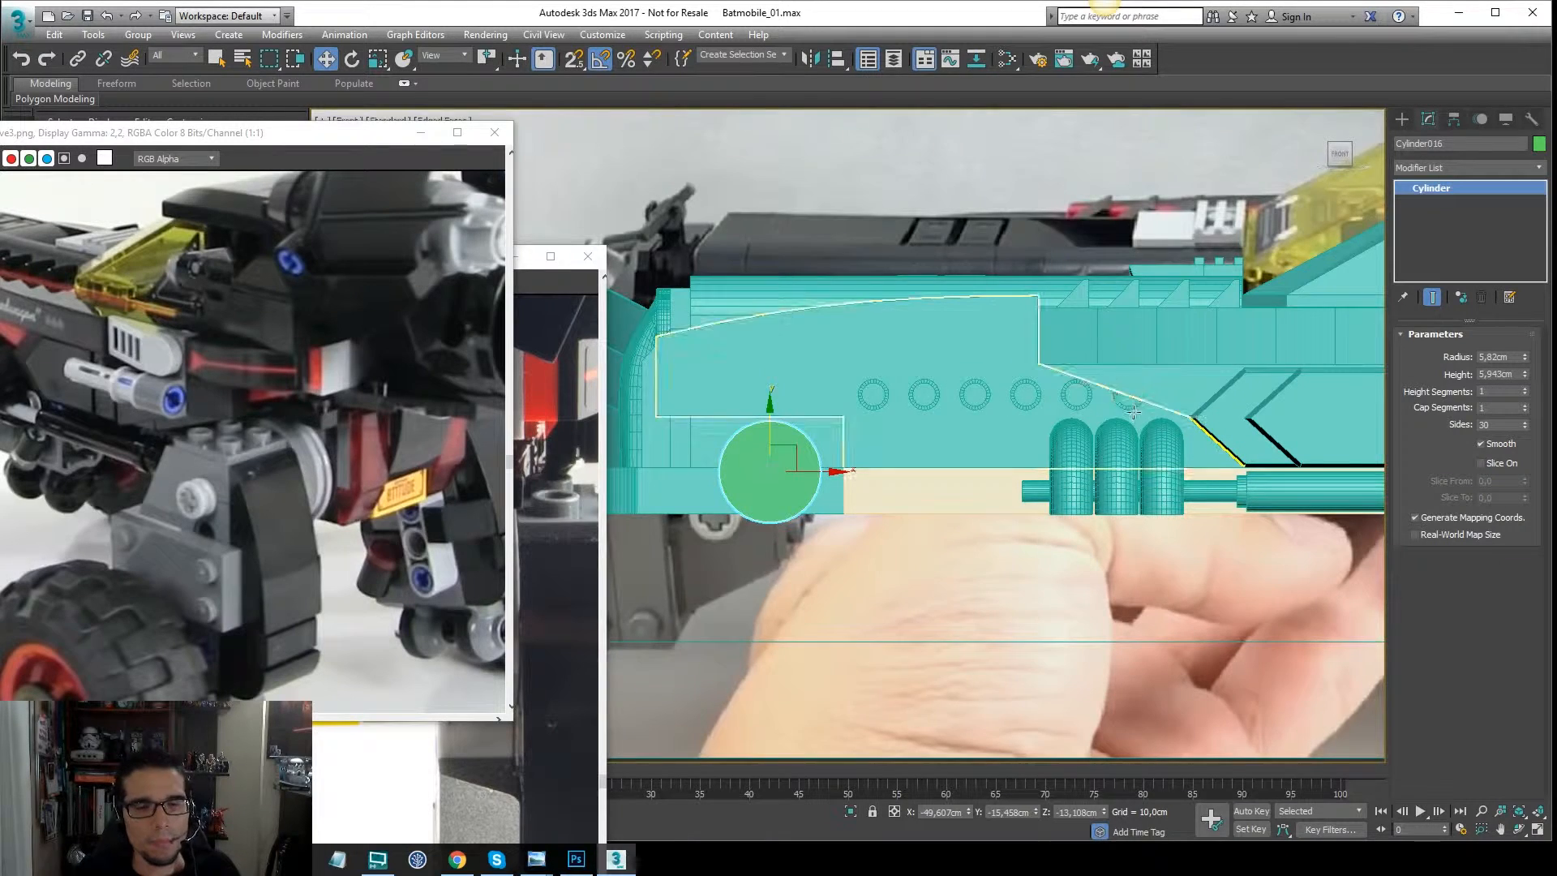
{"action": "scroll", "coordinate": [1133, 412], "scroll_direction": "down", "scroll_amount": 5}
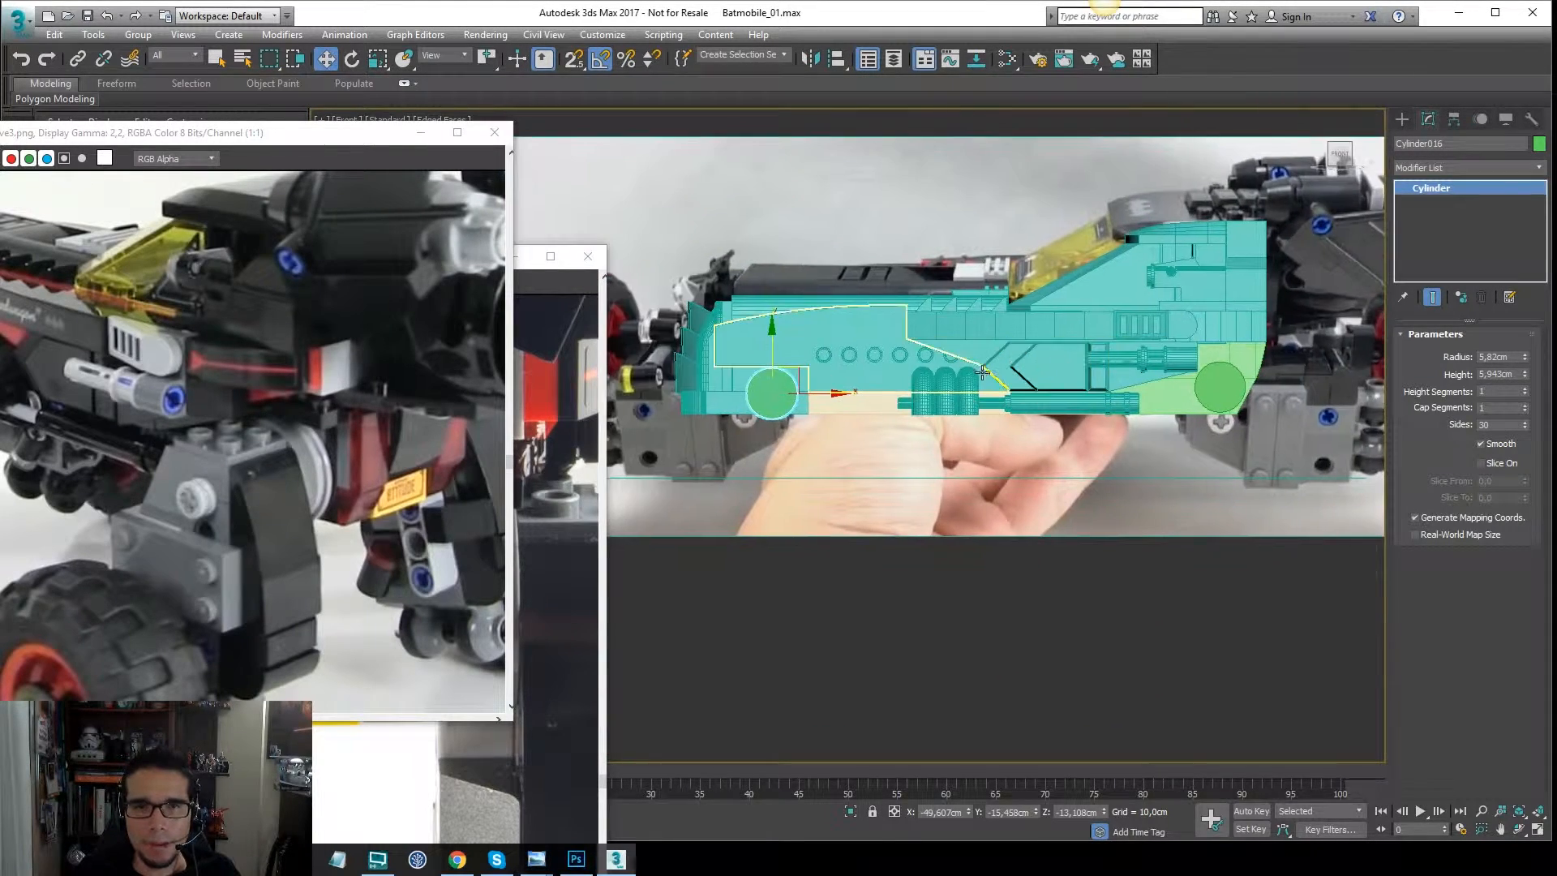
{"action": "scroll", "coordinate": [1062, 393], "scroll_direction": "up", "scroll_amount": 3}
{"action": "left_click", "coordinate": [1099, 422]}
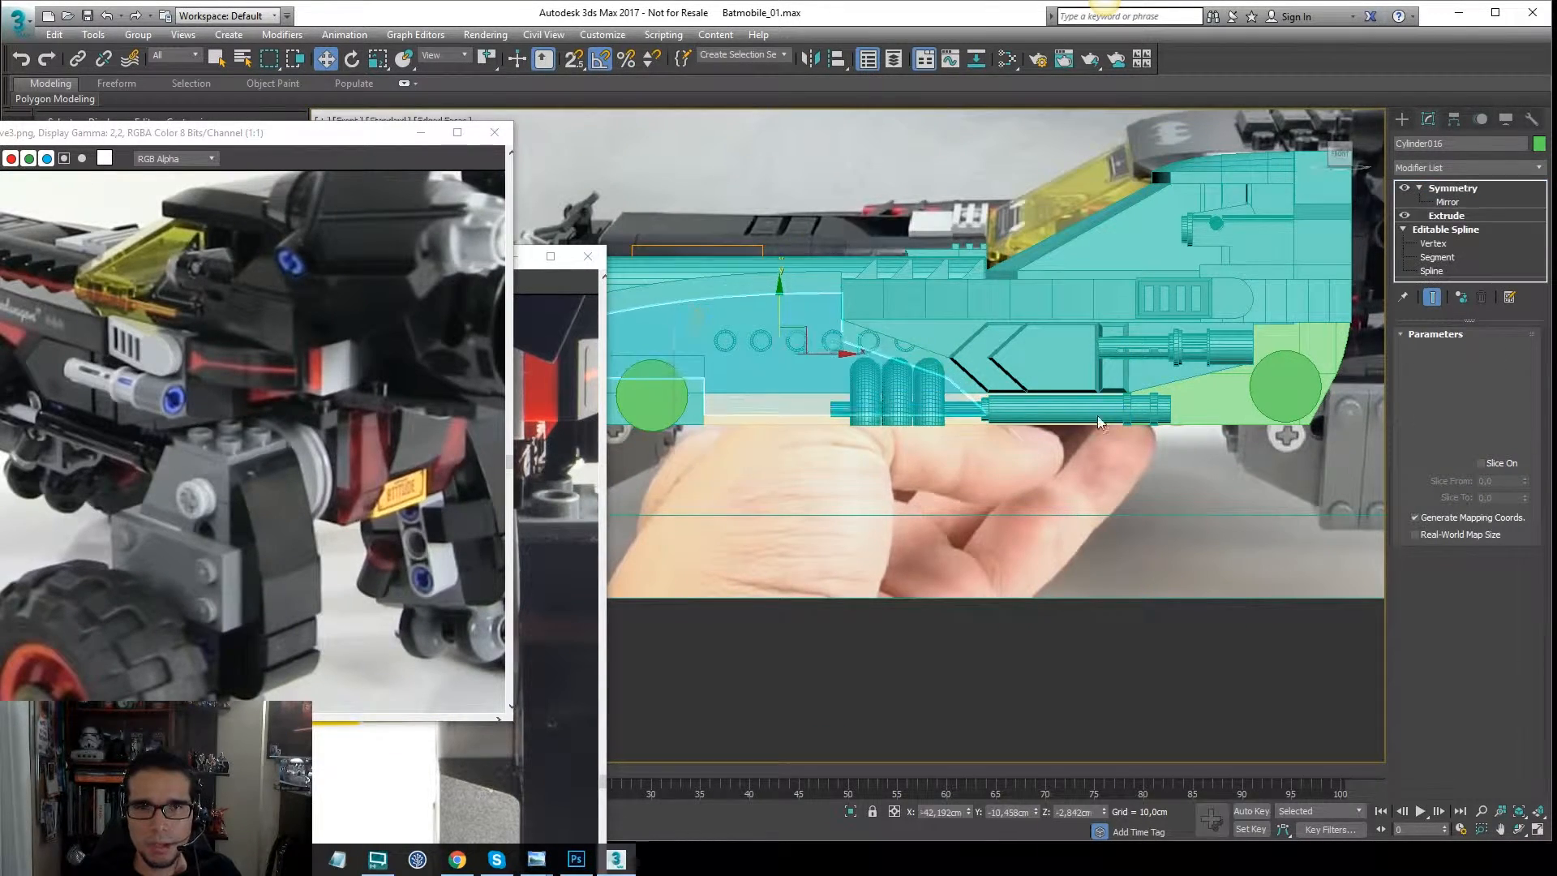
{"action": "left_click_drag", "start_coordinate": [1099, 421], "coordinate": [1100, 422], "text": "shift"}
{"action": "left_click", "coordinate": [827, 501]}
{"action": "key", "text": "ctrl+z"}
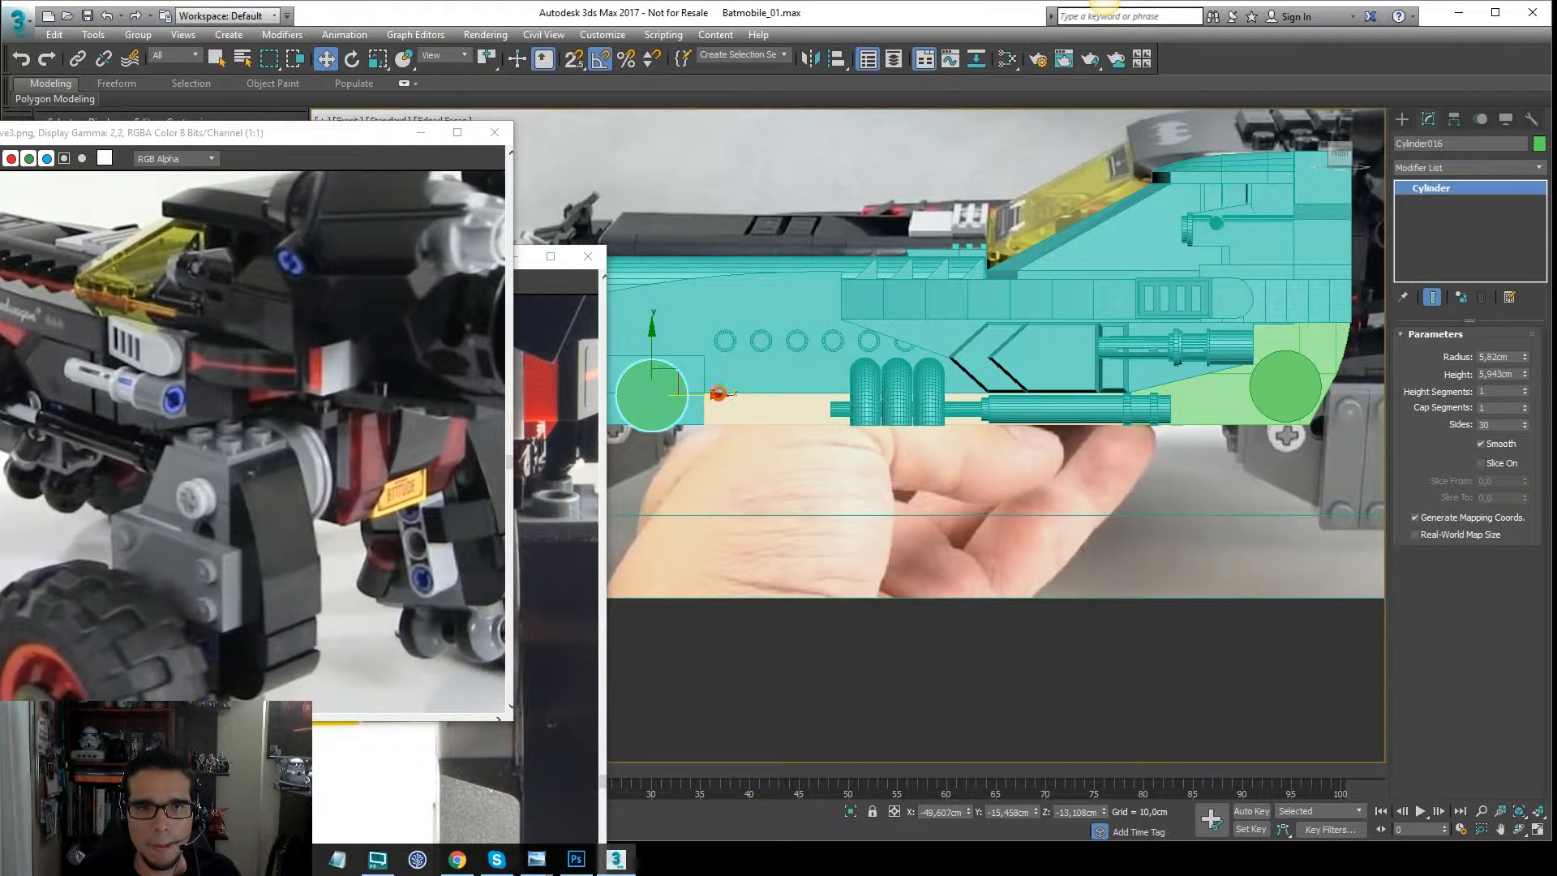
Replace the rear cylinder with an instance clone of the front cylinder, placed straight behind it at the same height.
{"action": "mouse_move", "coordinate": [717, 393]}
{"action": "left_mouse_down", "text": "shift"}
{"action": "mouse_move", "coordinate": [1371, 394]}
{"action": "mouse_move", "coordinate": [1349, 395]}
{"action": "left_mouse_up", "text": "shift"}
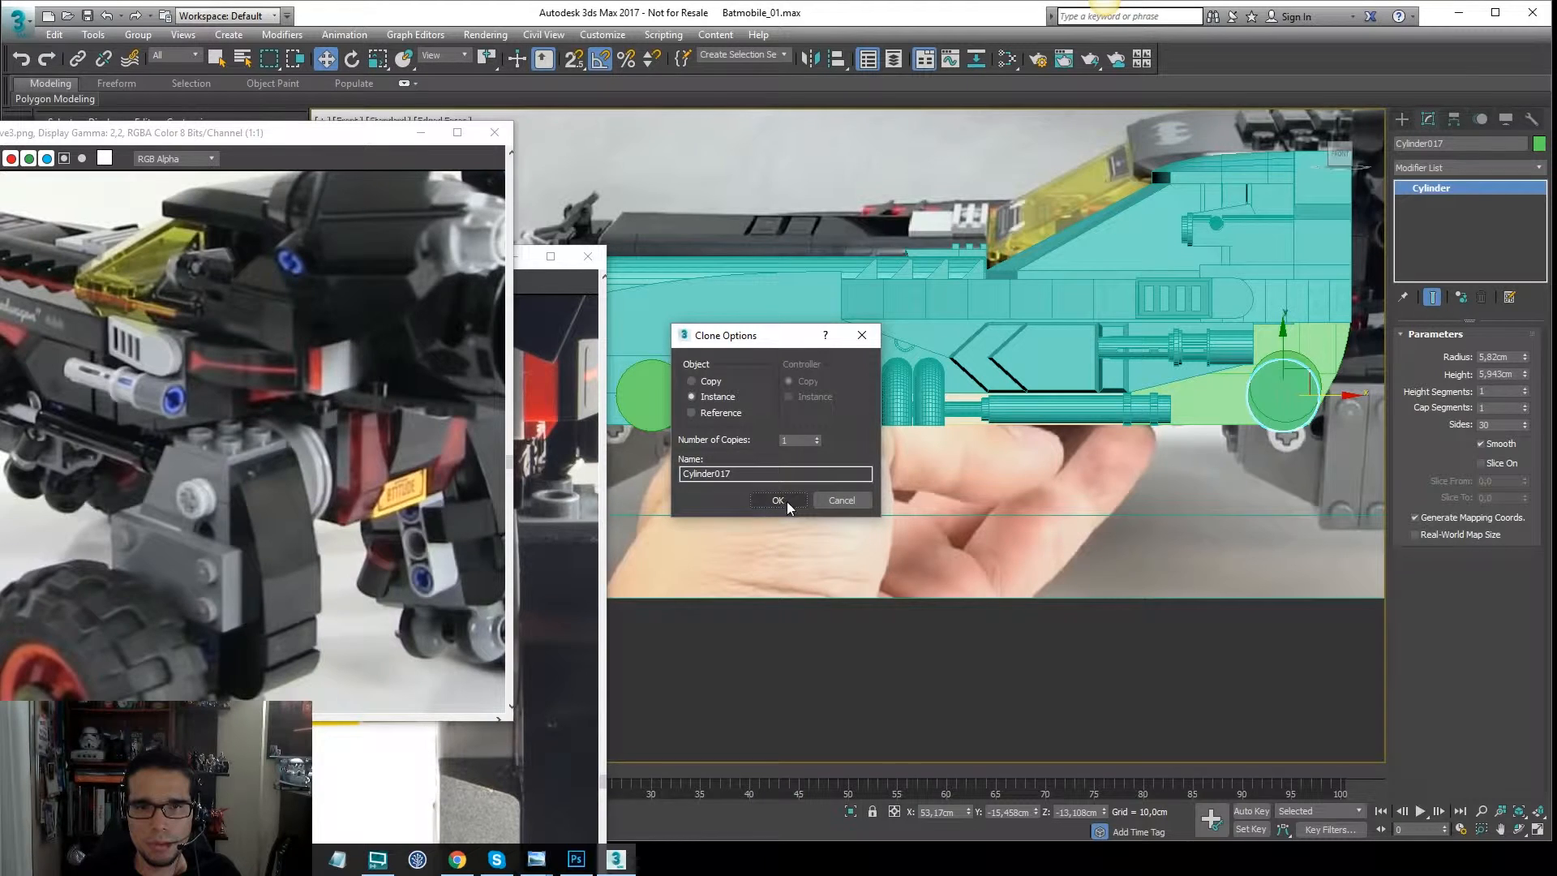
{"action": "left_click", "coordinate": [776, 500]}
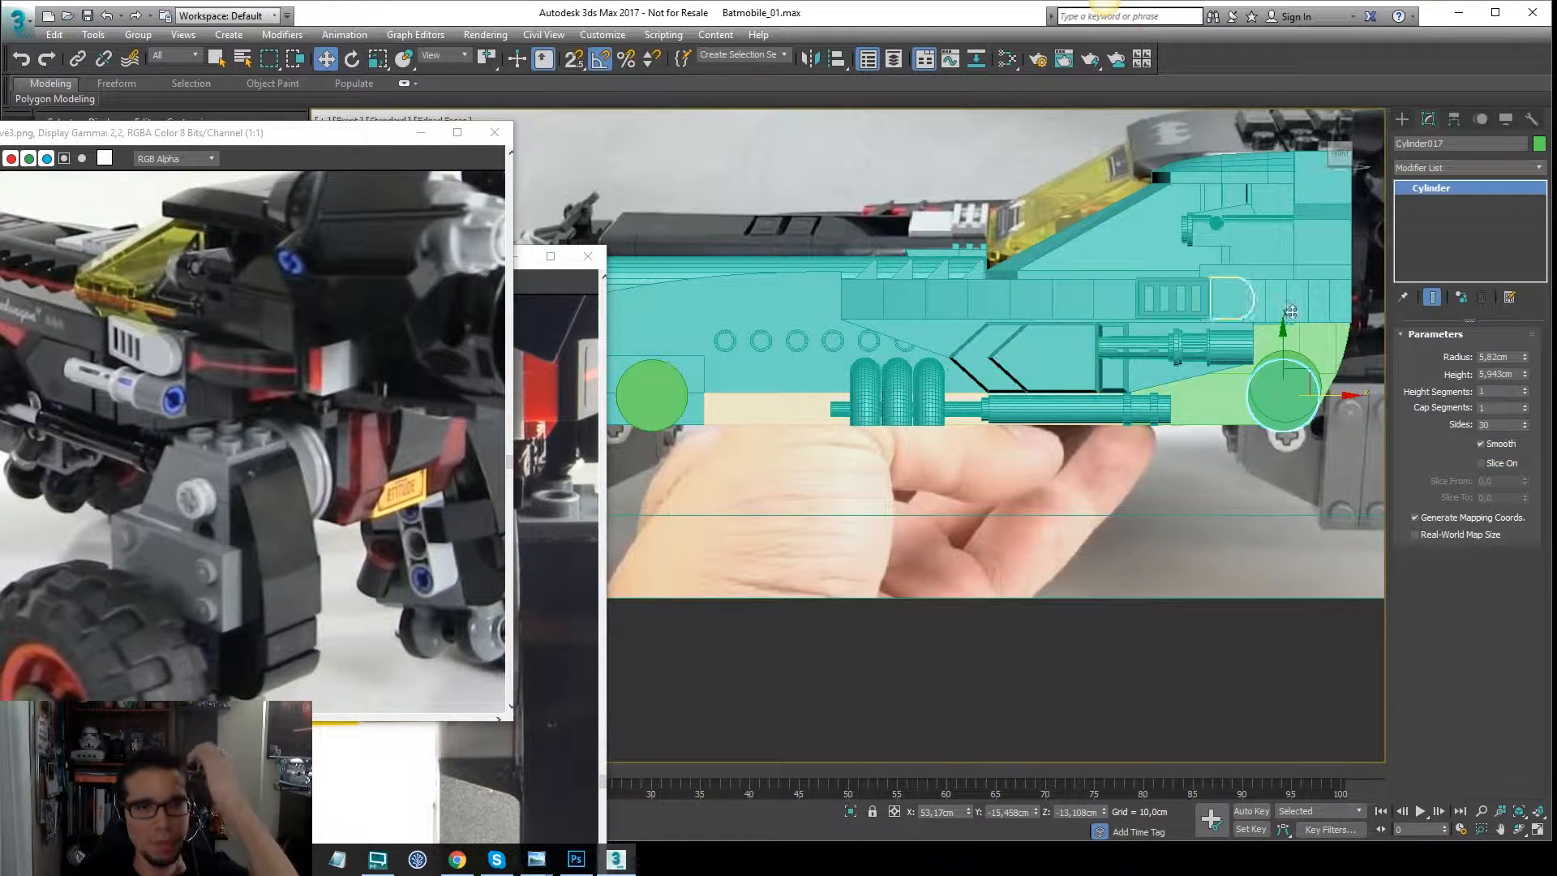
{"action": "left_click", "coordinate": [1301, 360]}
{"action": "left_click_drag", "start_coordinate": [1300, 360], "coordinate": [1282, 392]}
{"action": "middle_click_drag", "start_coordinate": [1135, 372], "coordinate": [1174, 372]}
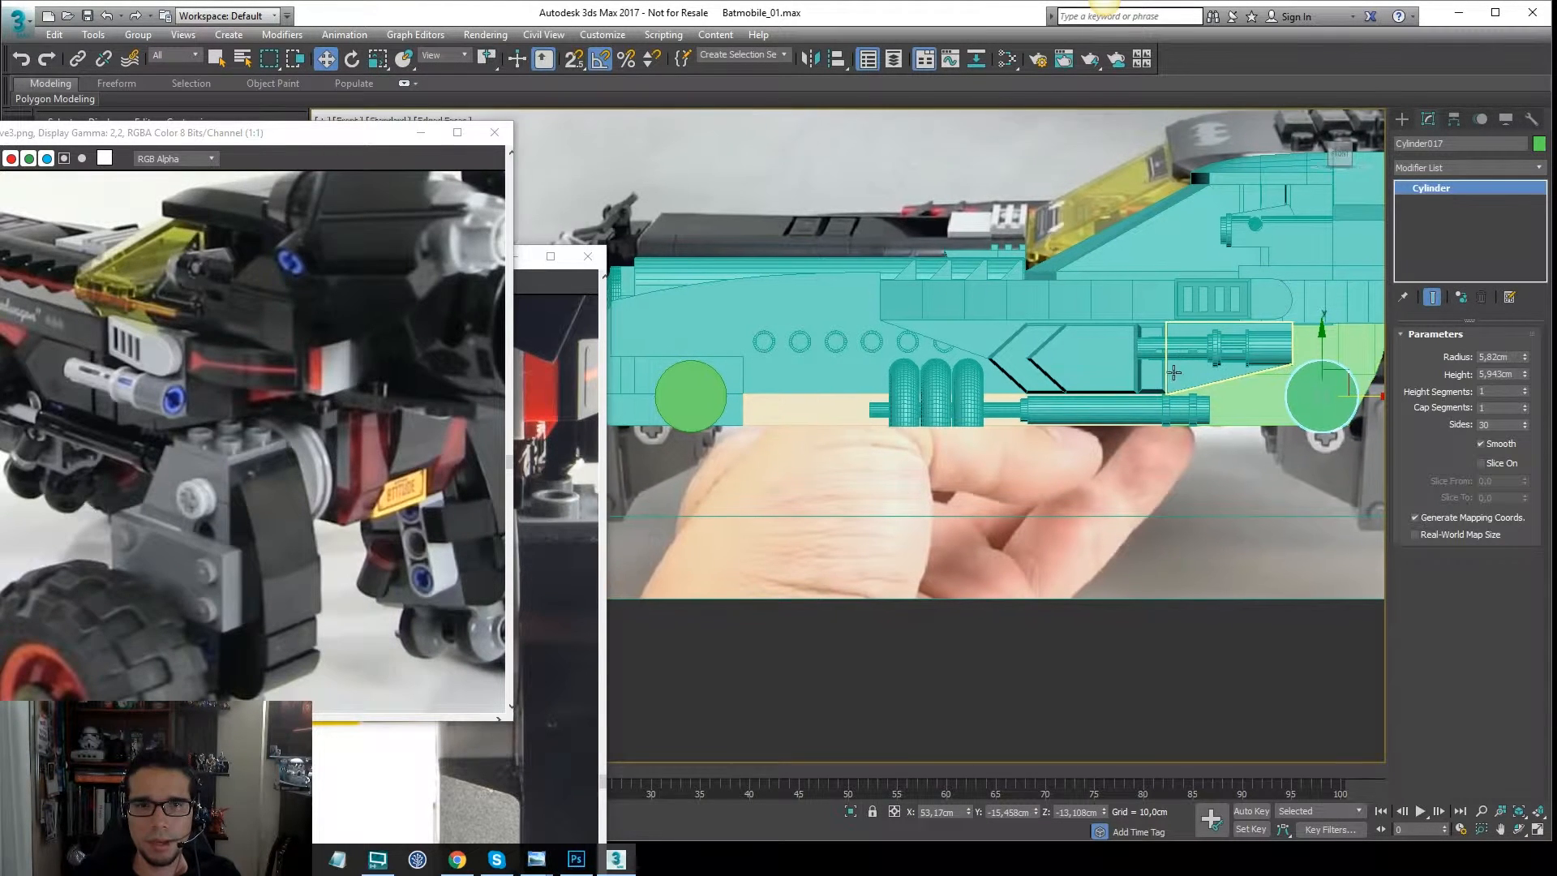
Isolate the three lower body pieces: the front base, the long beige strip and the rear lower block.
{"action": "left_click", "coordinate": [1280, 407]}
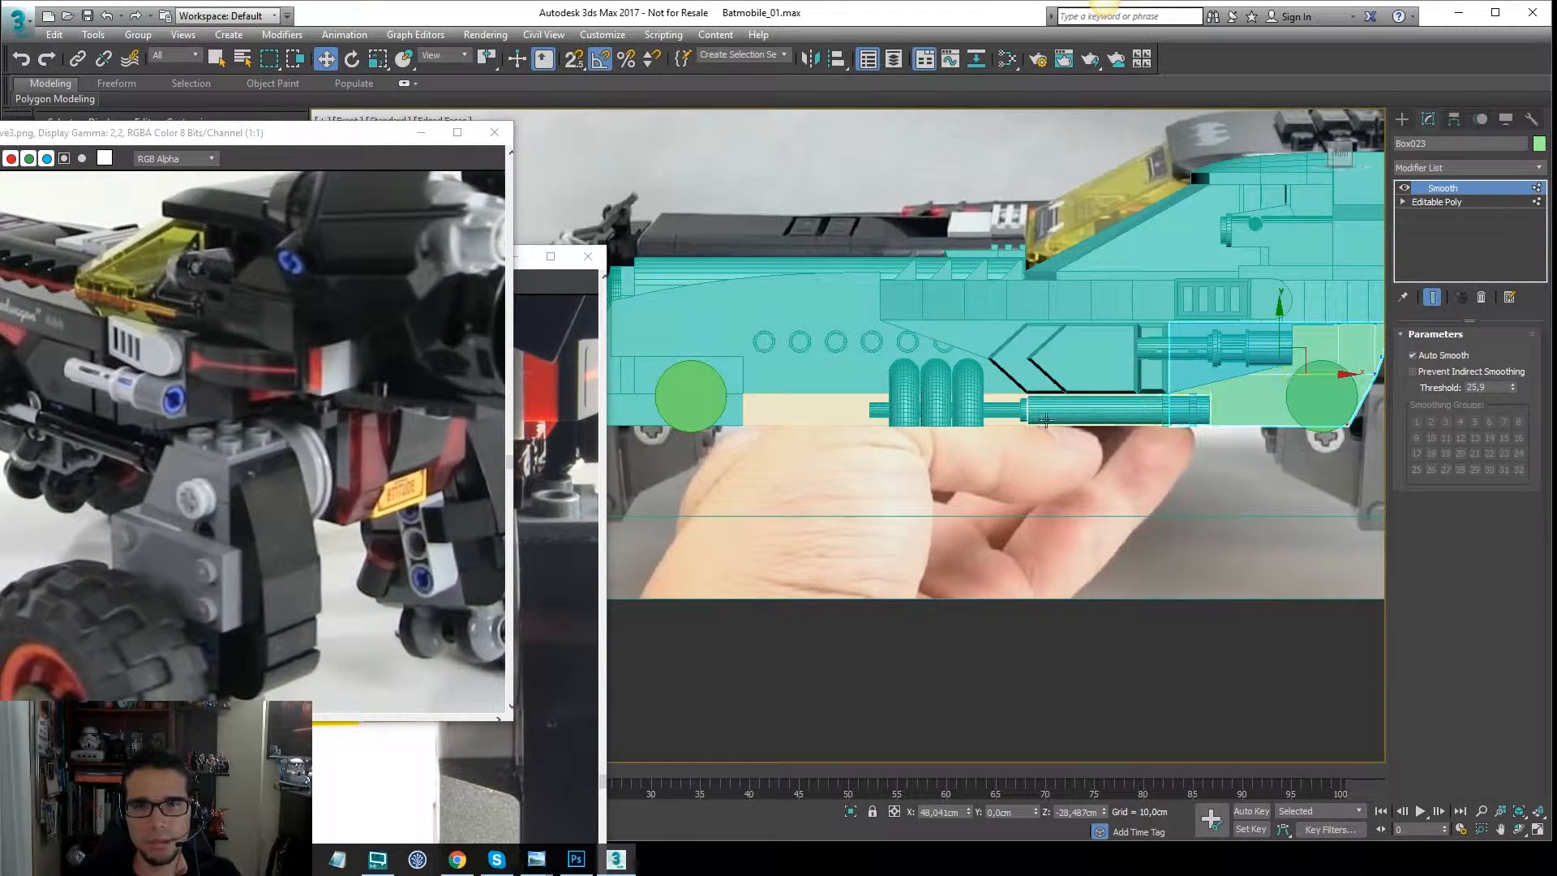
{"action": "left_click", "coordinate": [801, 417]}
{"action": "left_click", "coordinate": [1228, 395]}
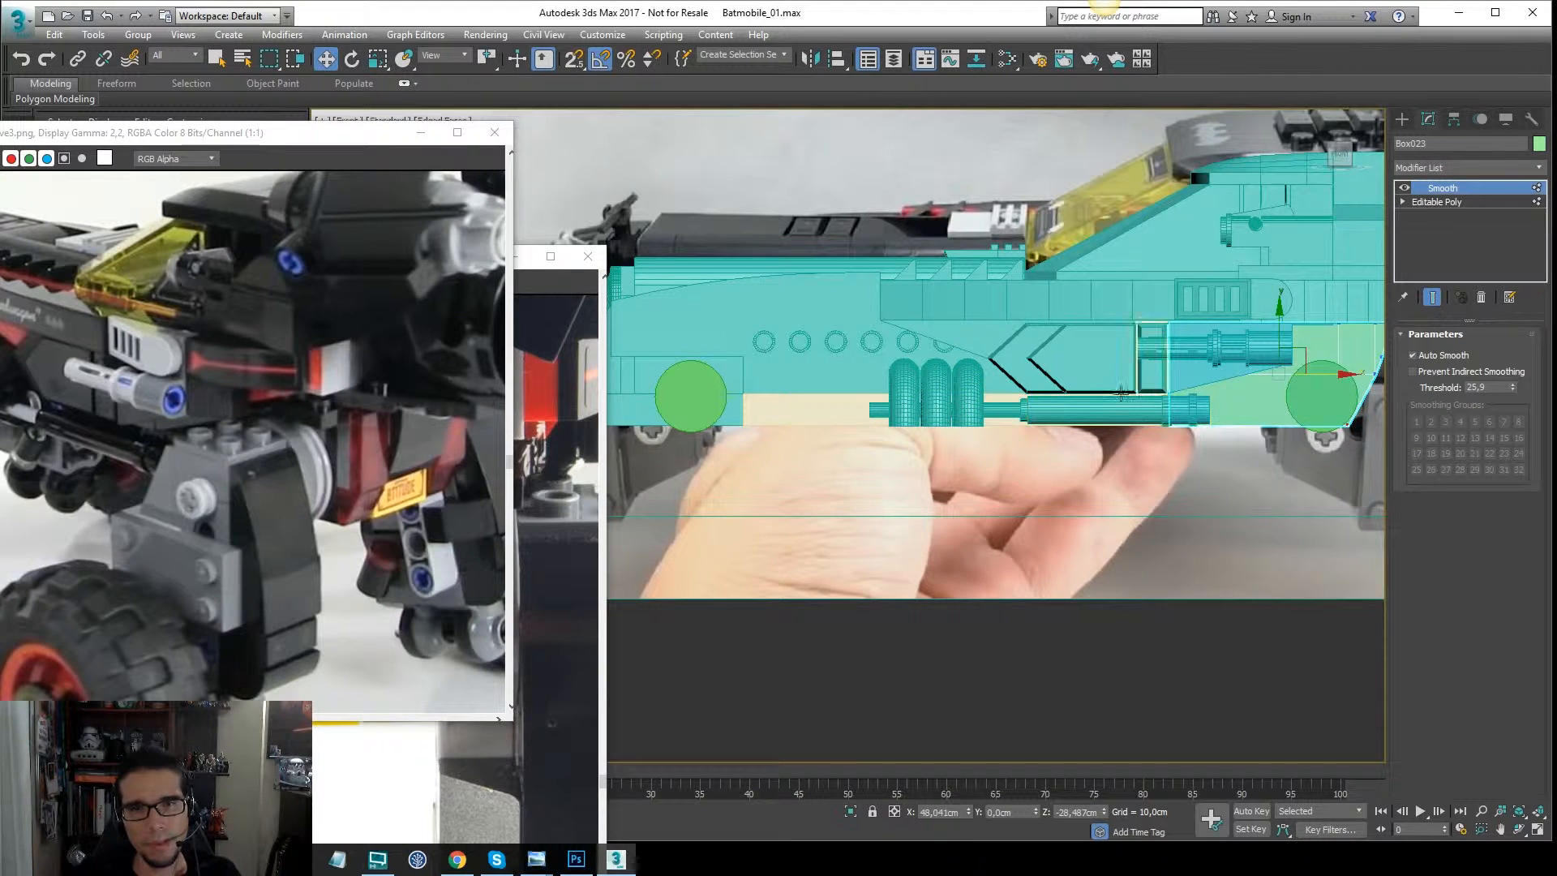
{"action": "left_click", "coordinate": [819, 414], "text": "ctrl"}
{"action": "middle_click_drag", "start_coordinate": [678, 414], "coordinate": [1008, 348]}
{"action": "left_click", "coordinate": [1096, 368], "text": "ctrl"}
{"action": "key", "text": "alt+q"}
{"action": "mouse_move", "coordinate": [1220, 365]}
{"action": "middle_mouse_down"}
{"action": "mouse_move", "coordinate": [1155, 361]}
{"action": "mouse_move", "coordinate": [1190, 355]}
{"action": "middle_mouse_up"}
{"action": "scroll", "coordinate": [1190, 354], "scroll_direction": "down", "scroll_amount": 2}
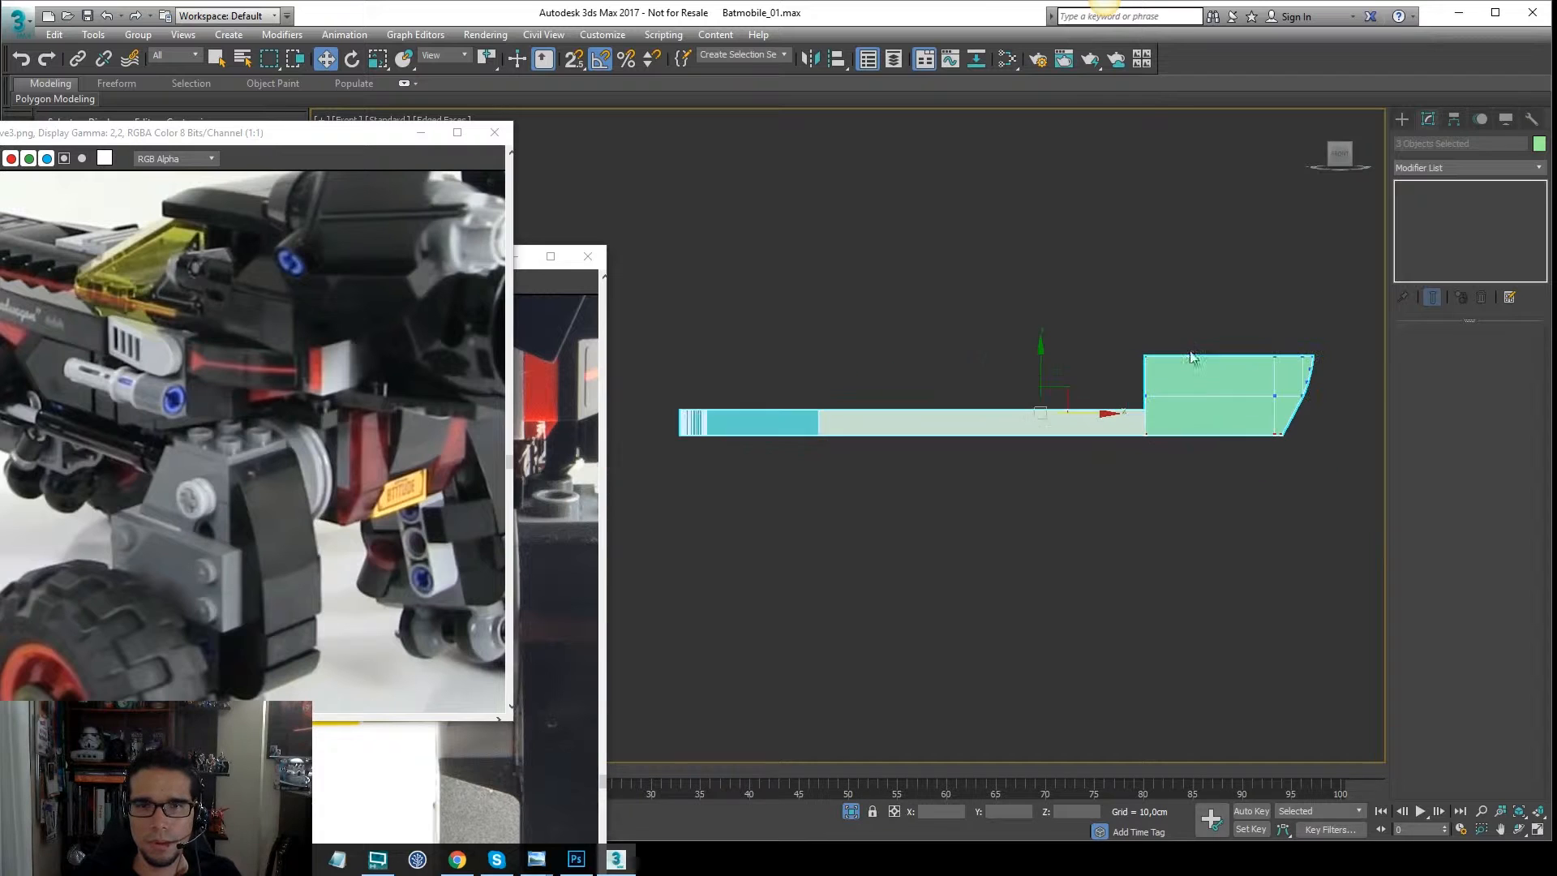
Apply a shared Edit Poly modifier to the three lower body pieces and lower their bottom vertices slightly, with isolation switched off.
{"action": "left_click", "coordinate": [1466, 168]}
{"action": "key", "text": "e"}
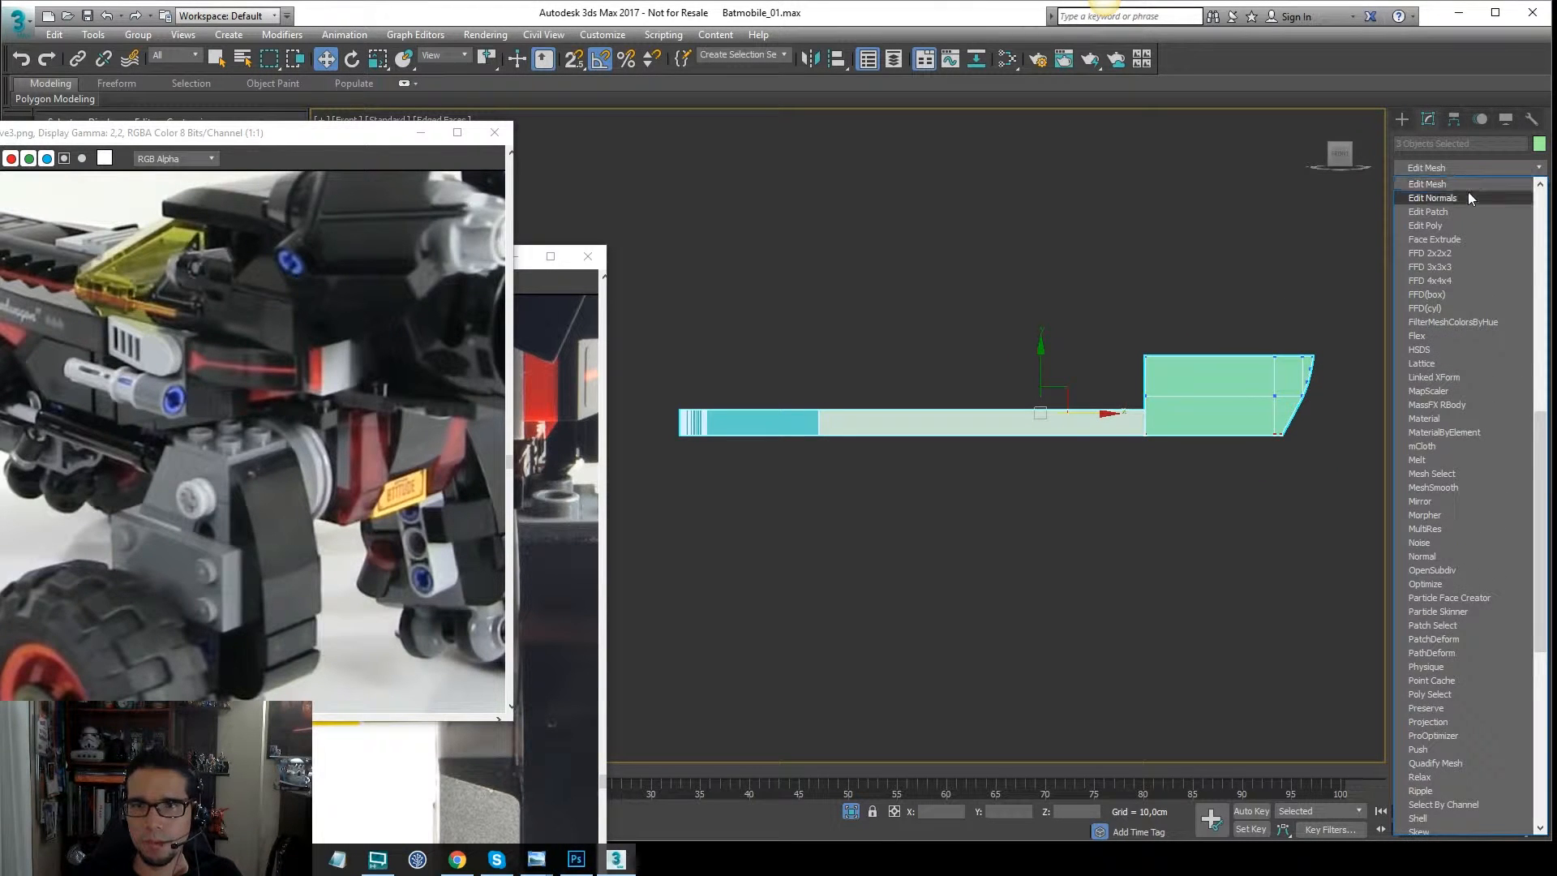
{"action": "left_click", "coordinate": [1451, 226]}
{"action": "key", "text": "1"}
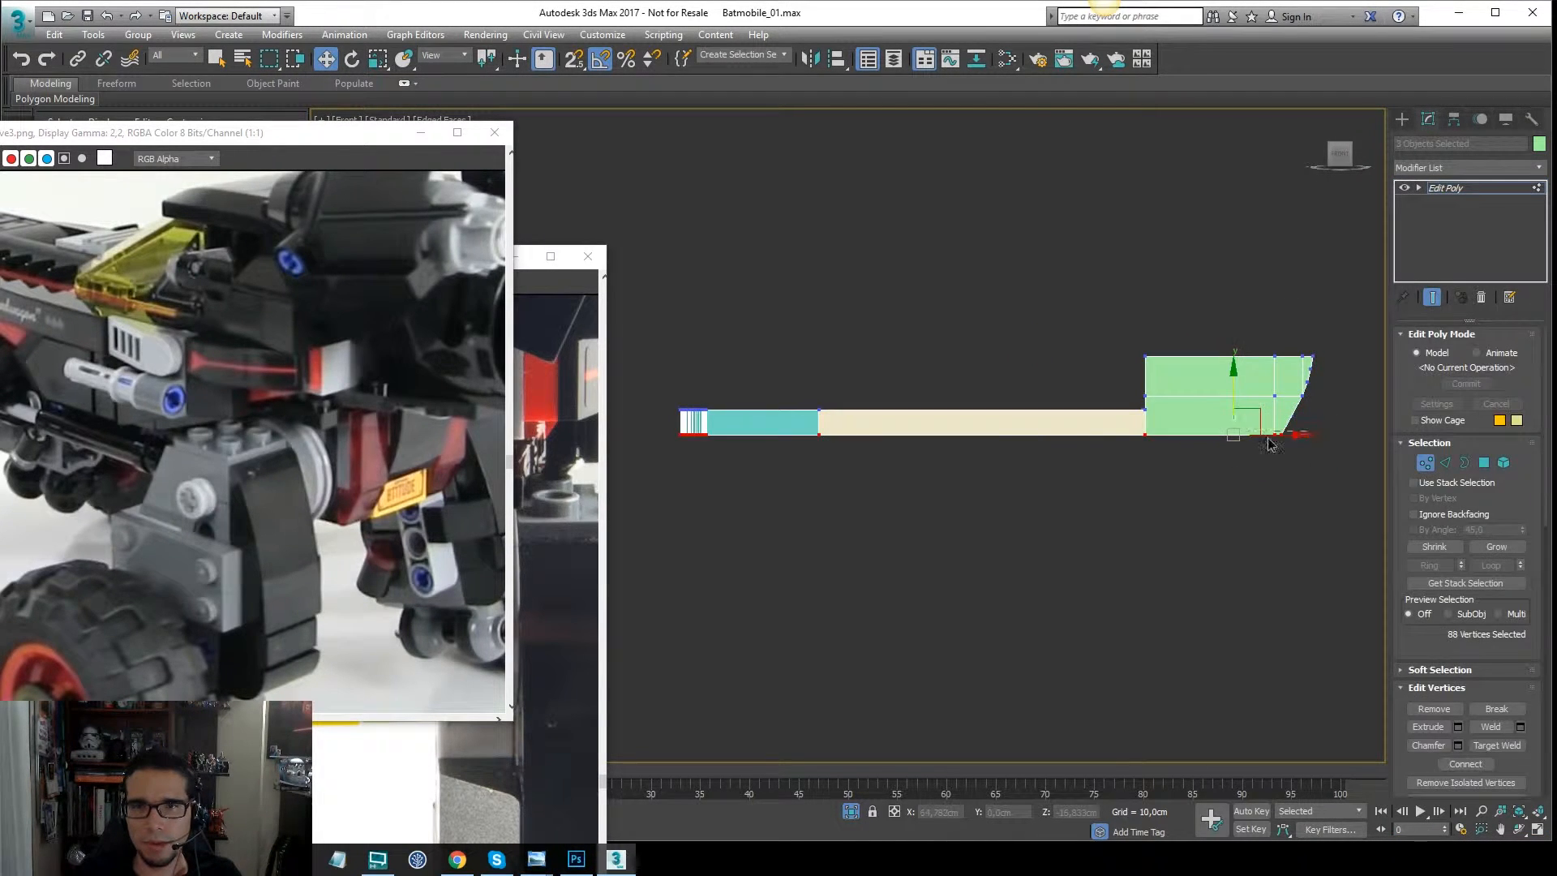
{"action": "left_click", "coordinate": [852, 813]}
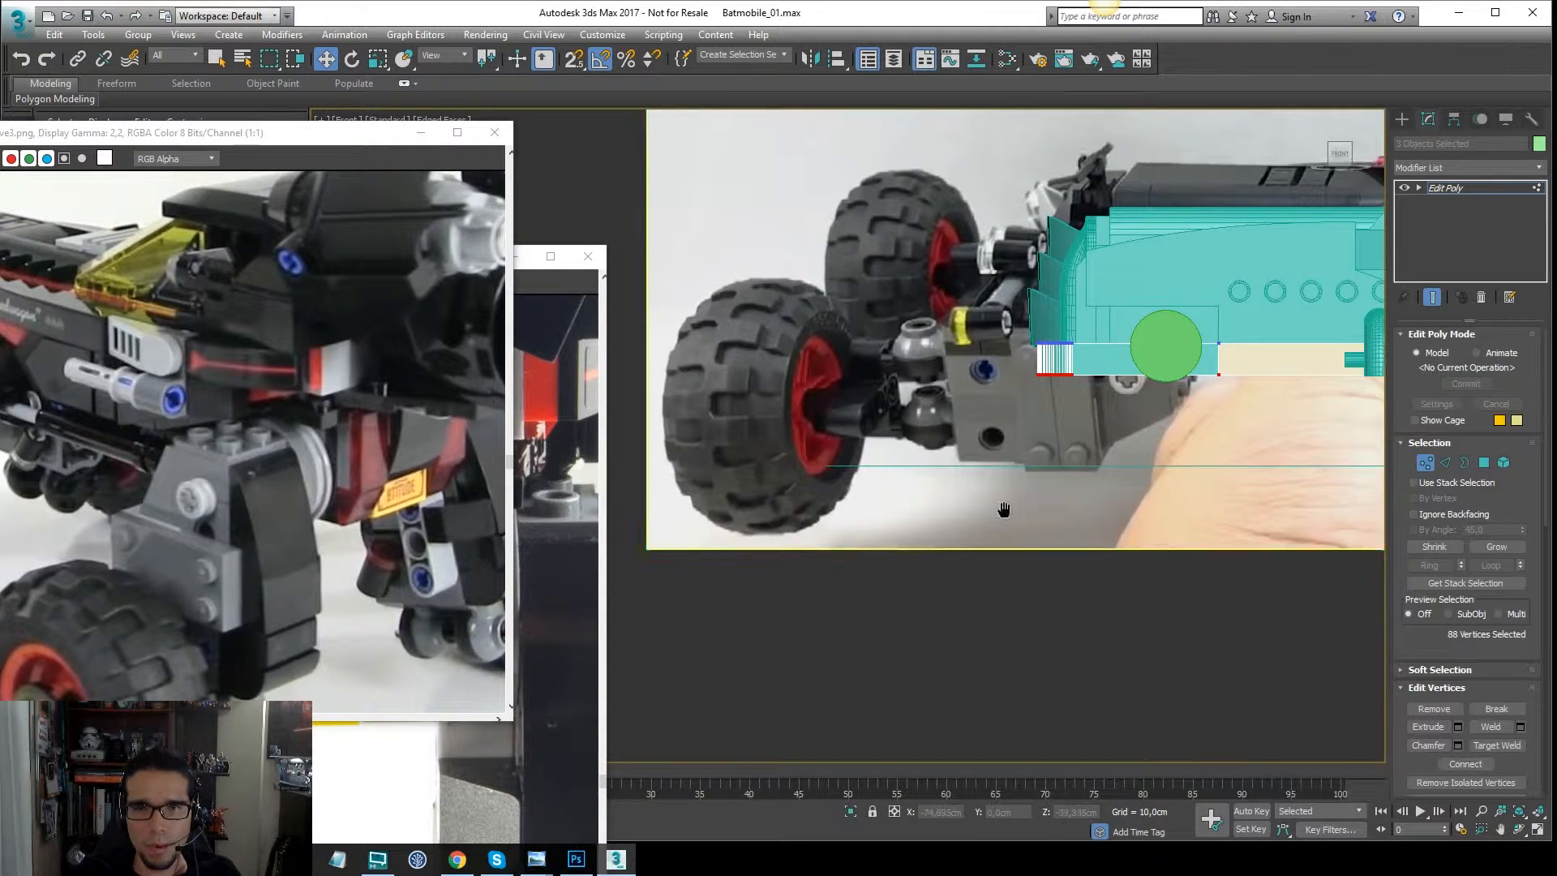
{"action": "middle_click_drag", "start_coordinate": [1004, 509], "coordinate": [676, 529]}
{"action": "middle_click_drag", "start_coordinate": [1126, 368], "coordinate": [931, 382]}
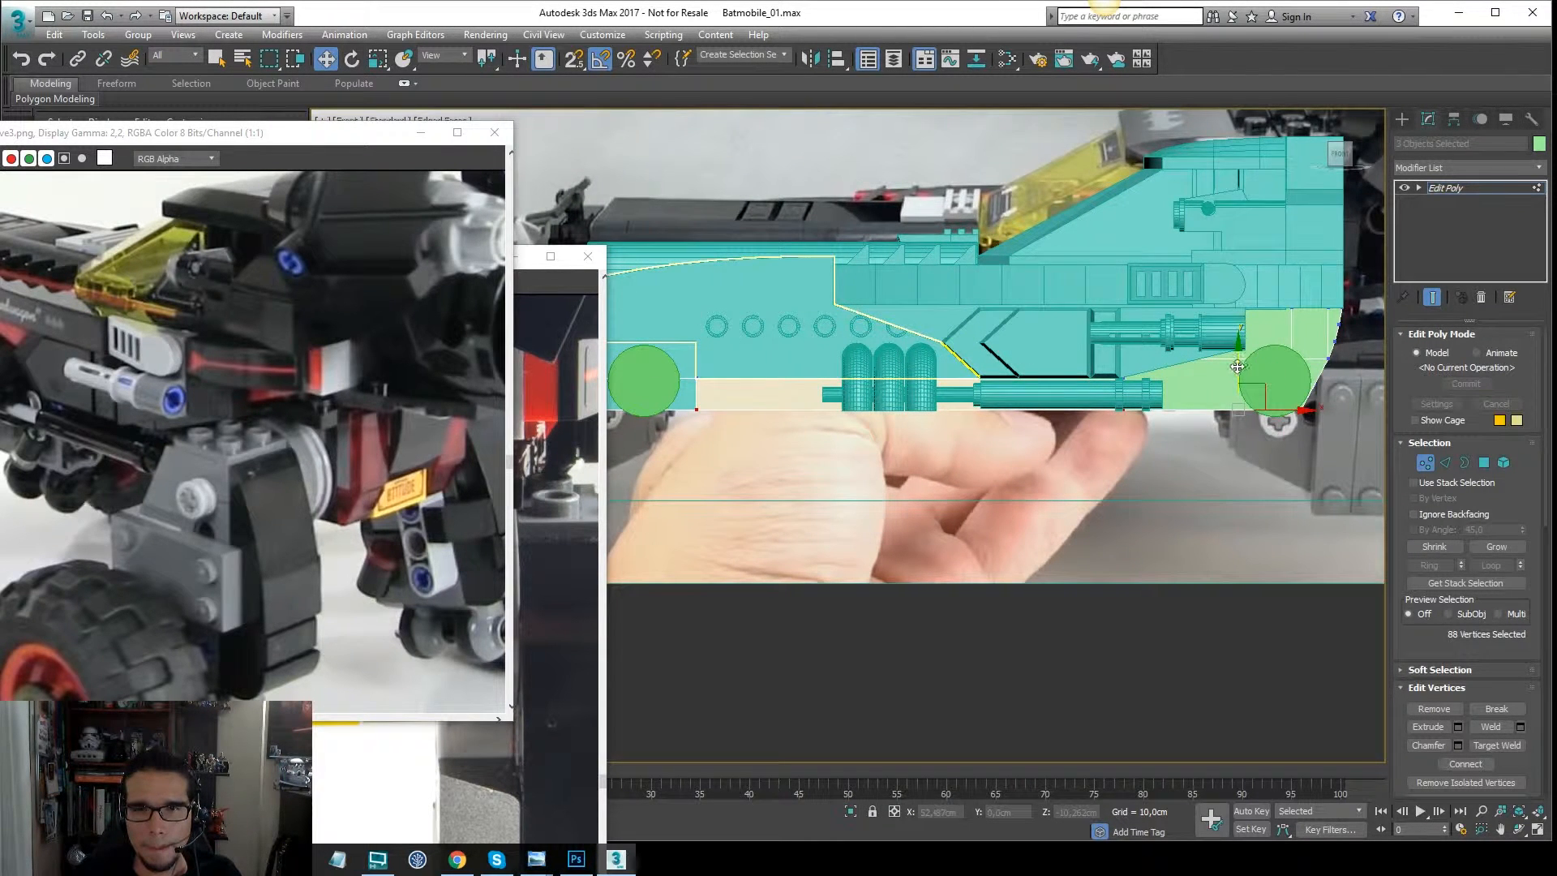
{"action": "left_click_drag", "start_coordinate": [1236, 366], "coordinate": [1239, 377]}
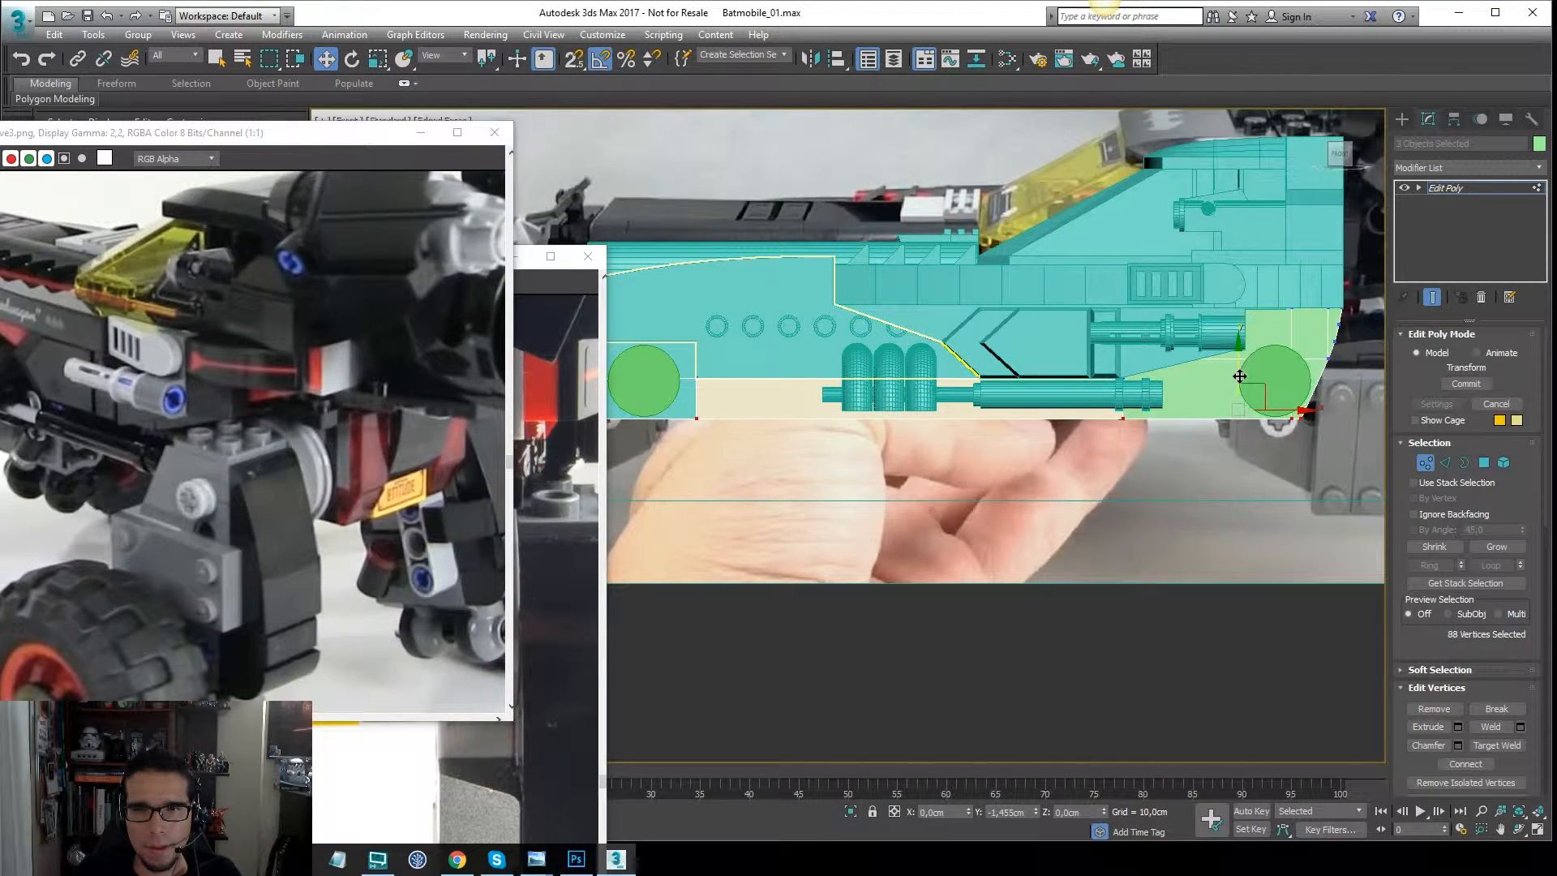
{"action": "middle_click_drag", "start_coordinate": [1035, 387], "coordinate": [1111, 399]}
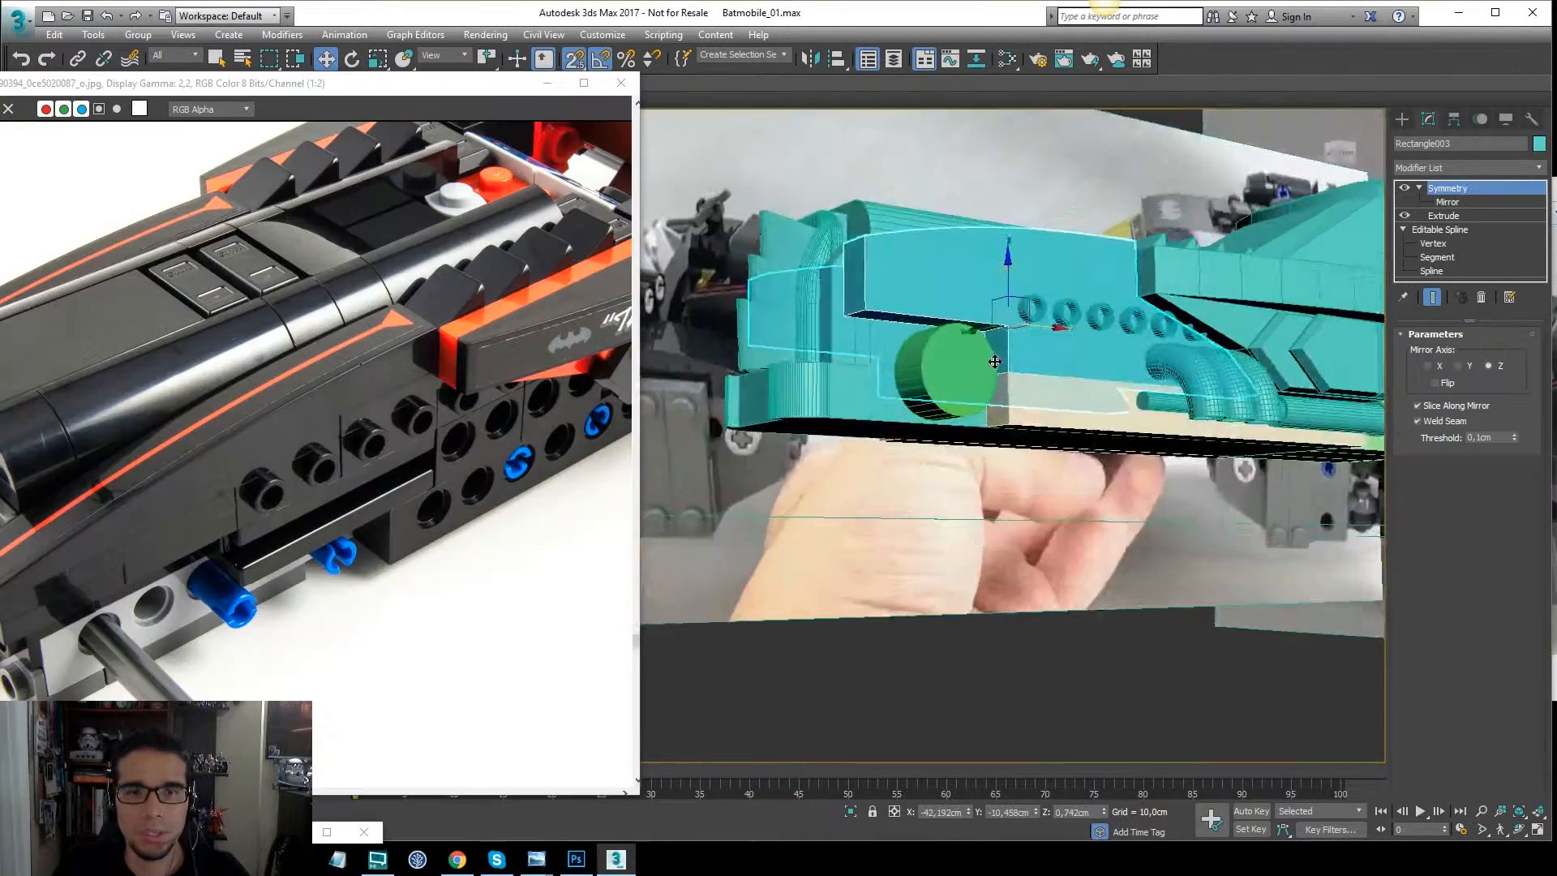
Compare the modelled front notch with the reference photo, temporarily circling the narrow slot near the blue pins.
{"action": "scroll", "coordinate": [980, 373], "scroll_direction": "up", "scroll_amount": 3}
{"action": "scroll", "coordinate": [980, 373], "scroll_direction": "up", "scroll_amount": 2}
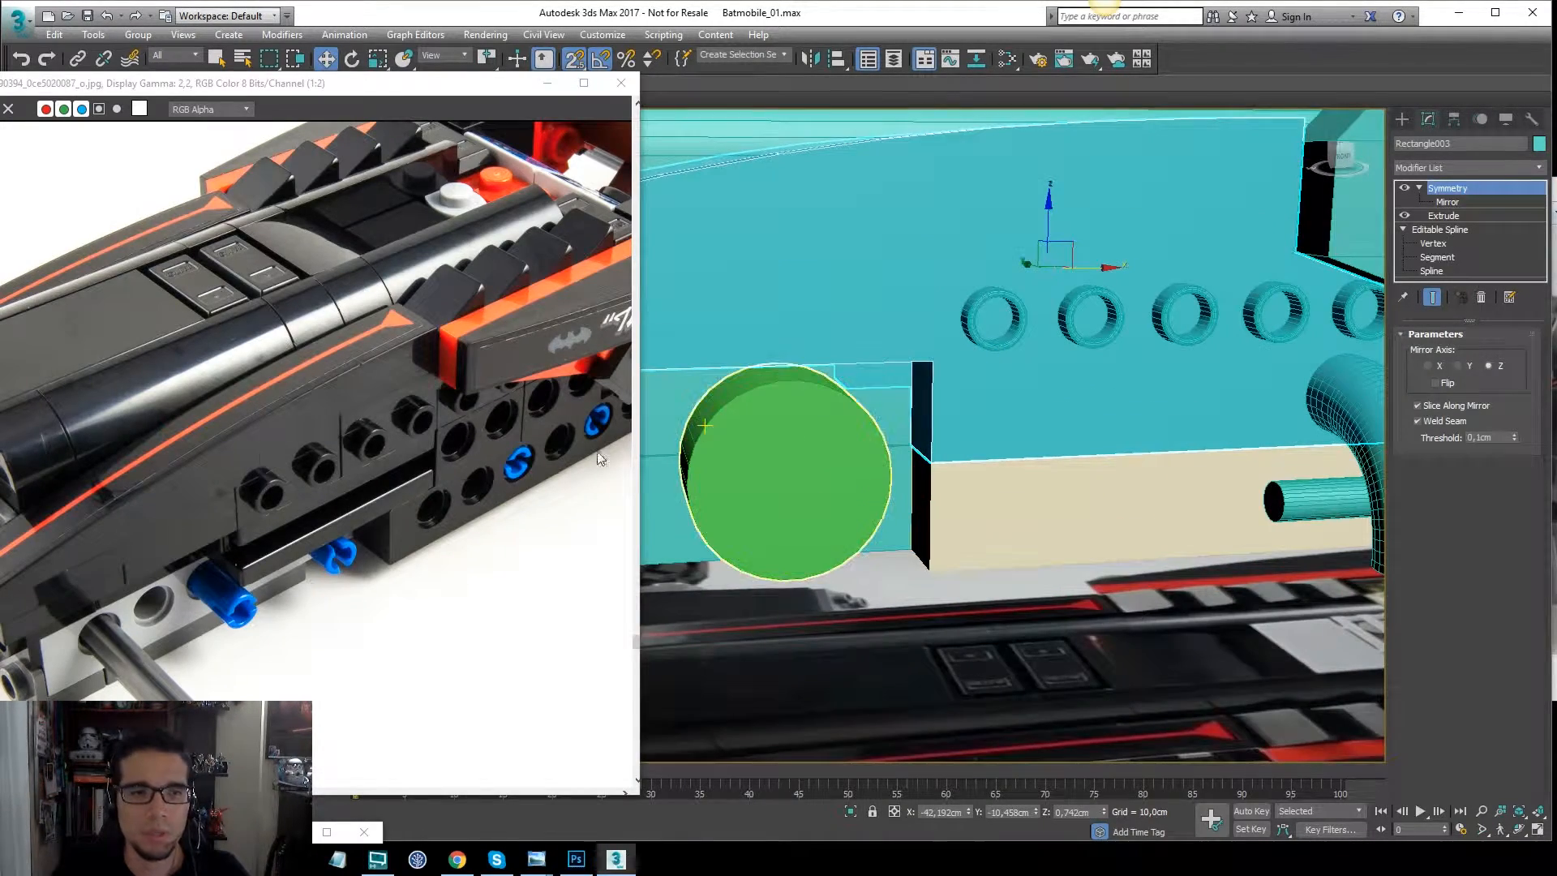
{"action": "key", "text": "ctrl+shift+d"}
{"action": "left_click_drag", "start_coordinate": [451, 430], "coordinate": [505, 488]}
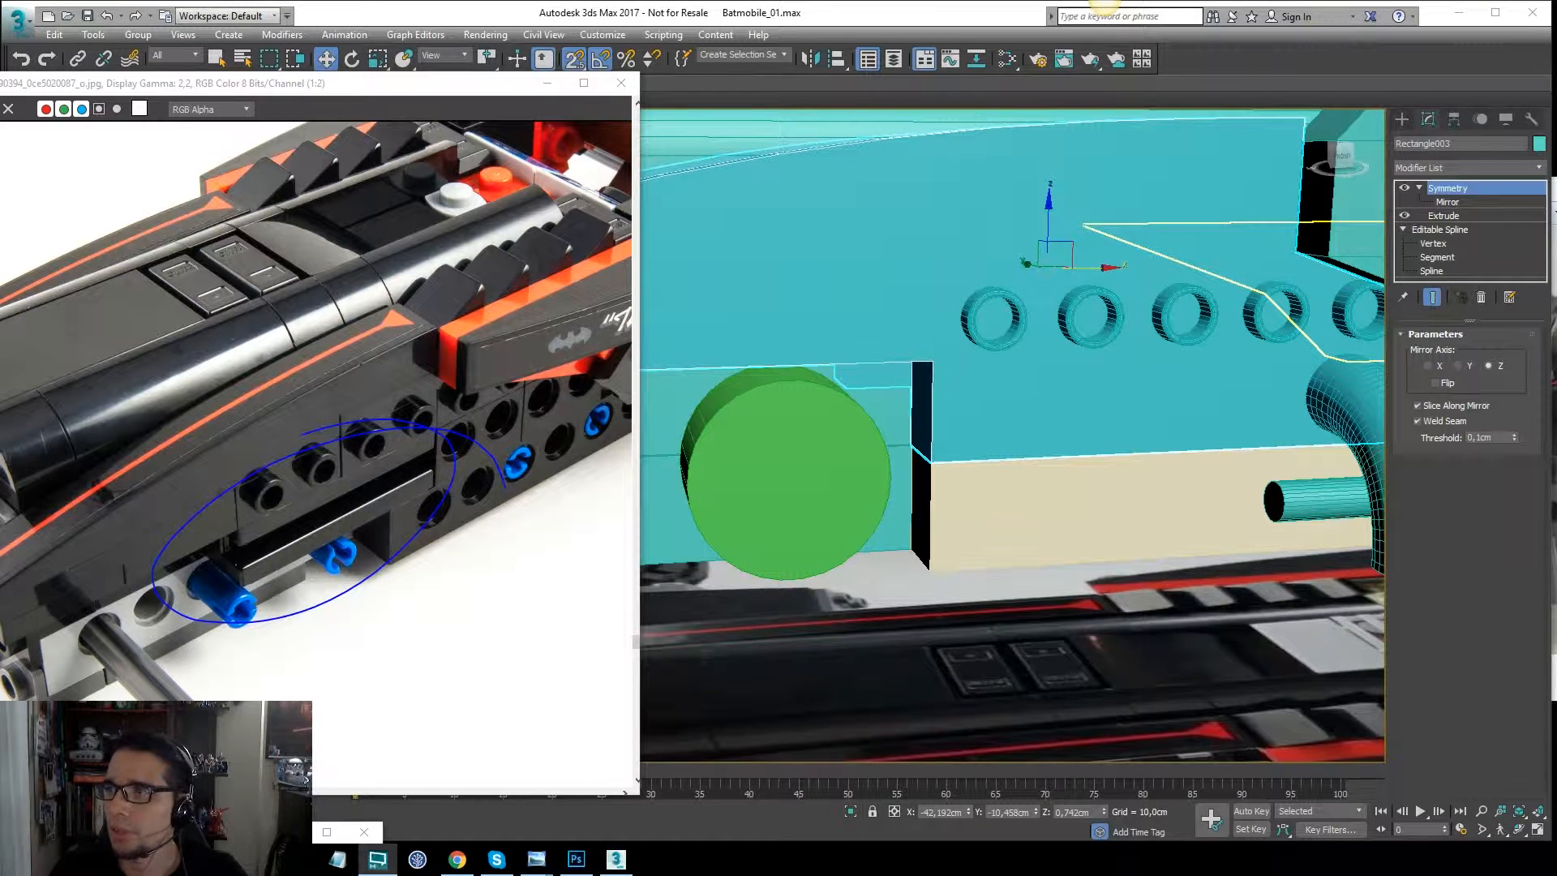
{"action": "key", "text": "Escape"}
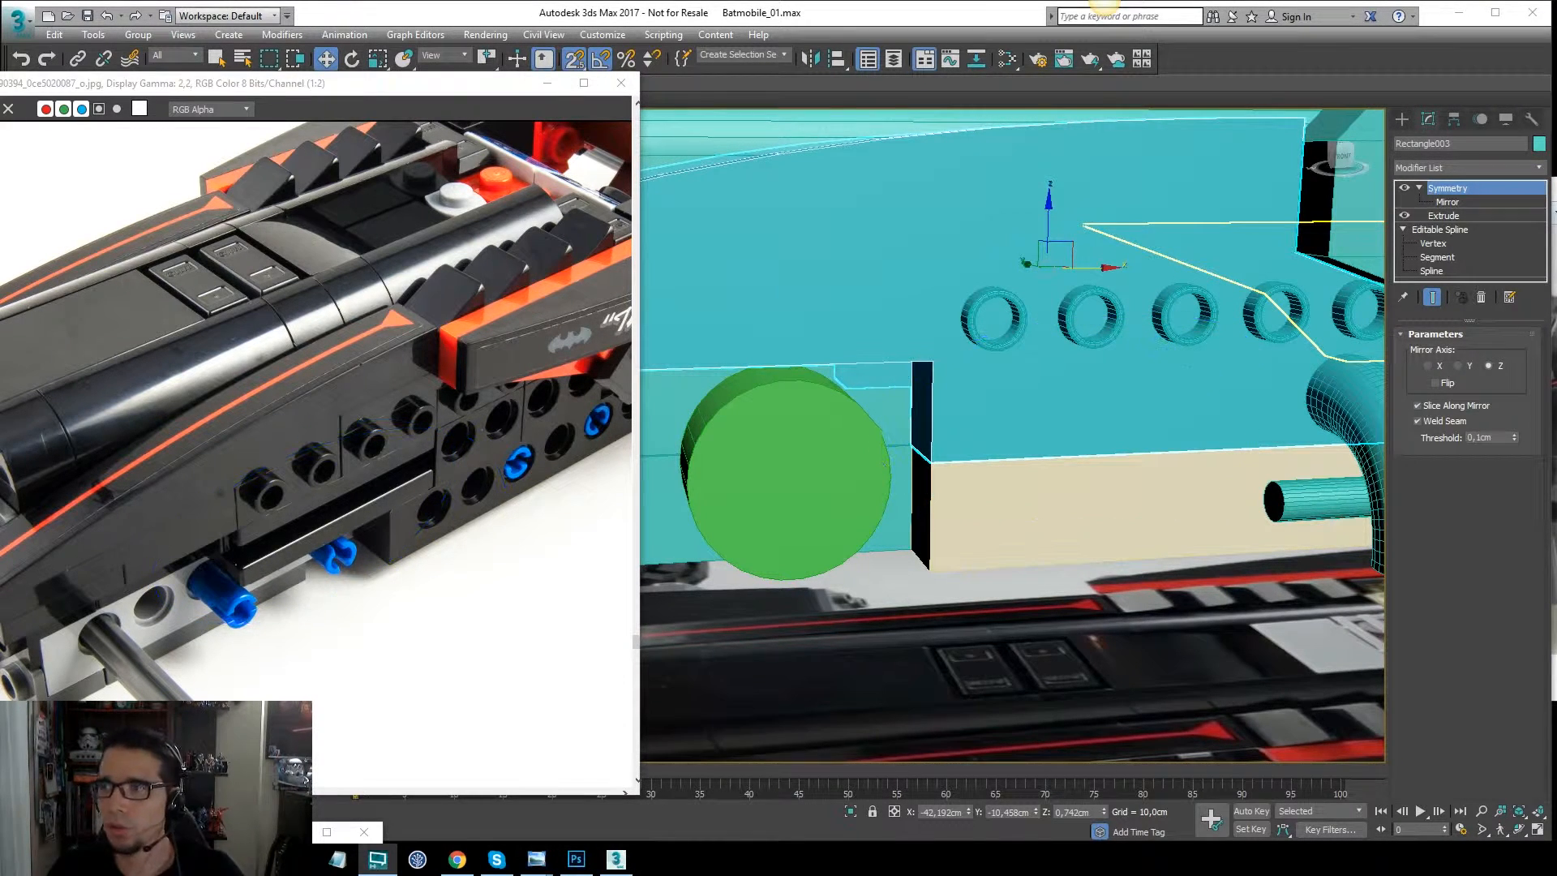
Refine the vertical edge of the side panel's front notch with four extra vertices in the Rectangle003 spline.
{"action": "middle_click_drag", "start_coordinate": [1225, 373], "coordinate": [1157, 380], "text": "alt"}
{"action": "key", "text": "f"}
{"action": "scroll", "coordinate": [883, 390], "scroll_direction": "down", "scroll_amount": 5}
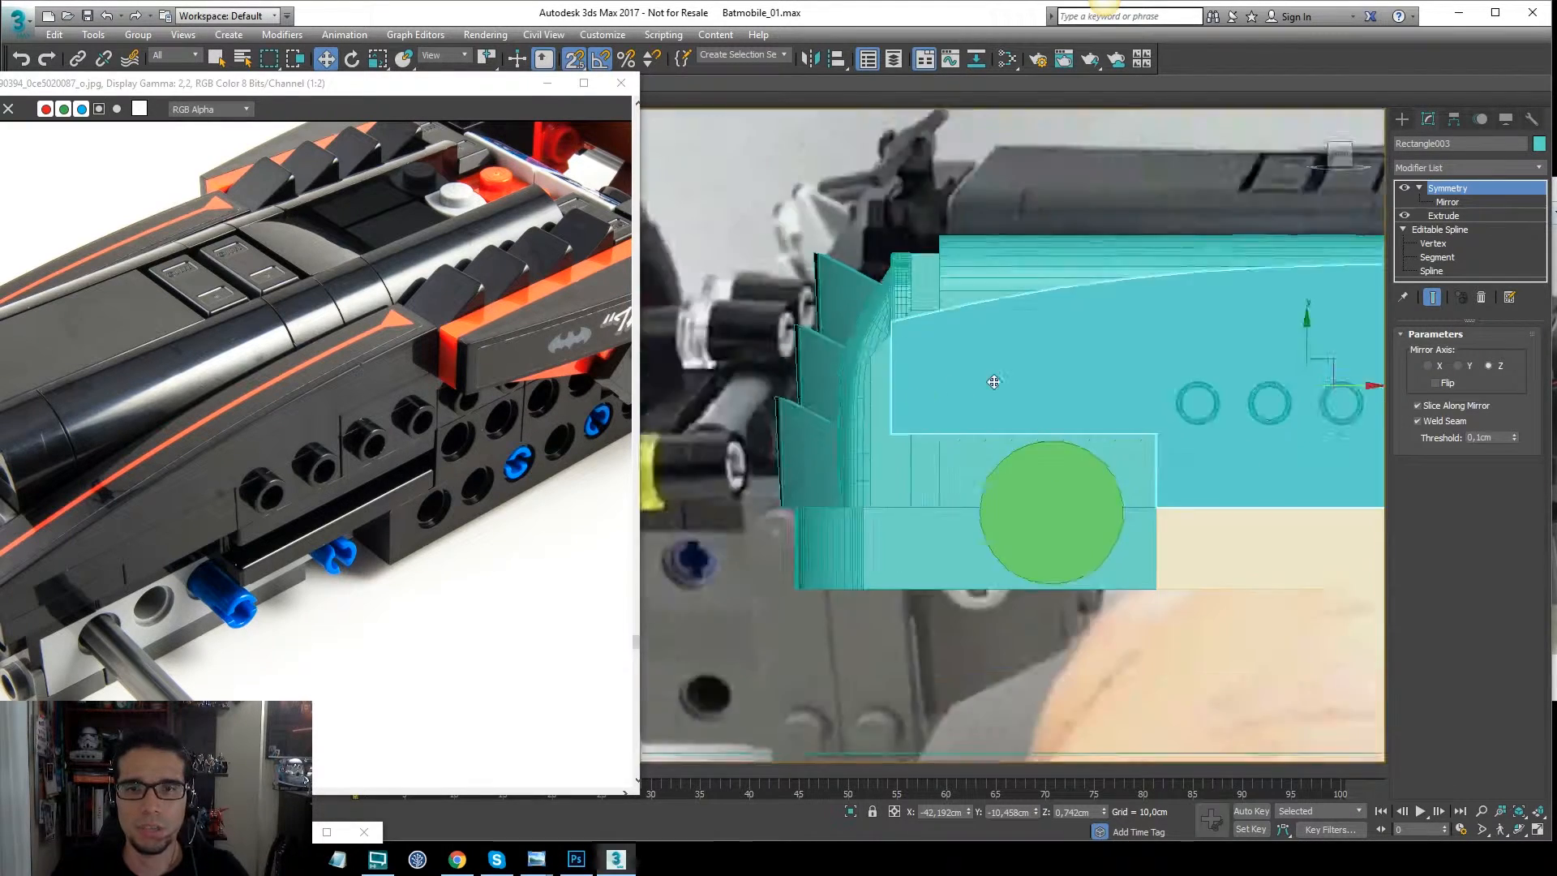
{"action": "scroll", "coordinate": [1083, 358], "scroll_direction": "up", "scroll_amount": 5}
{"action": "left_click", "coordinate": [1450, 242]}
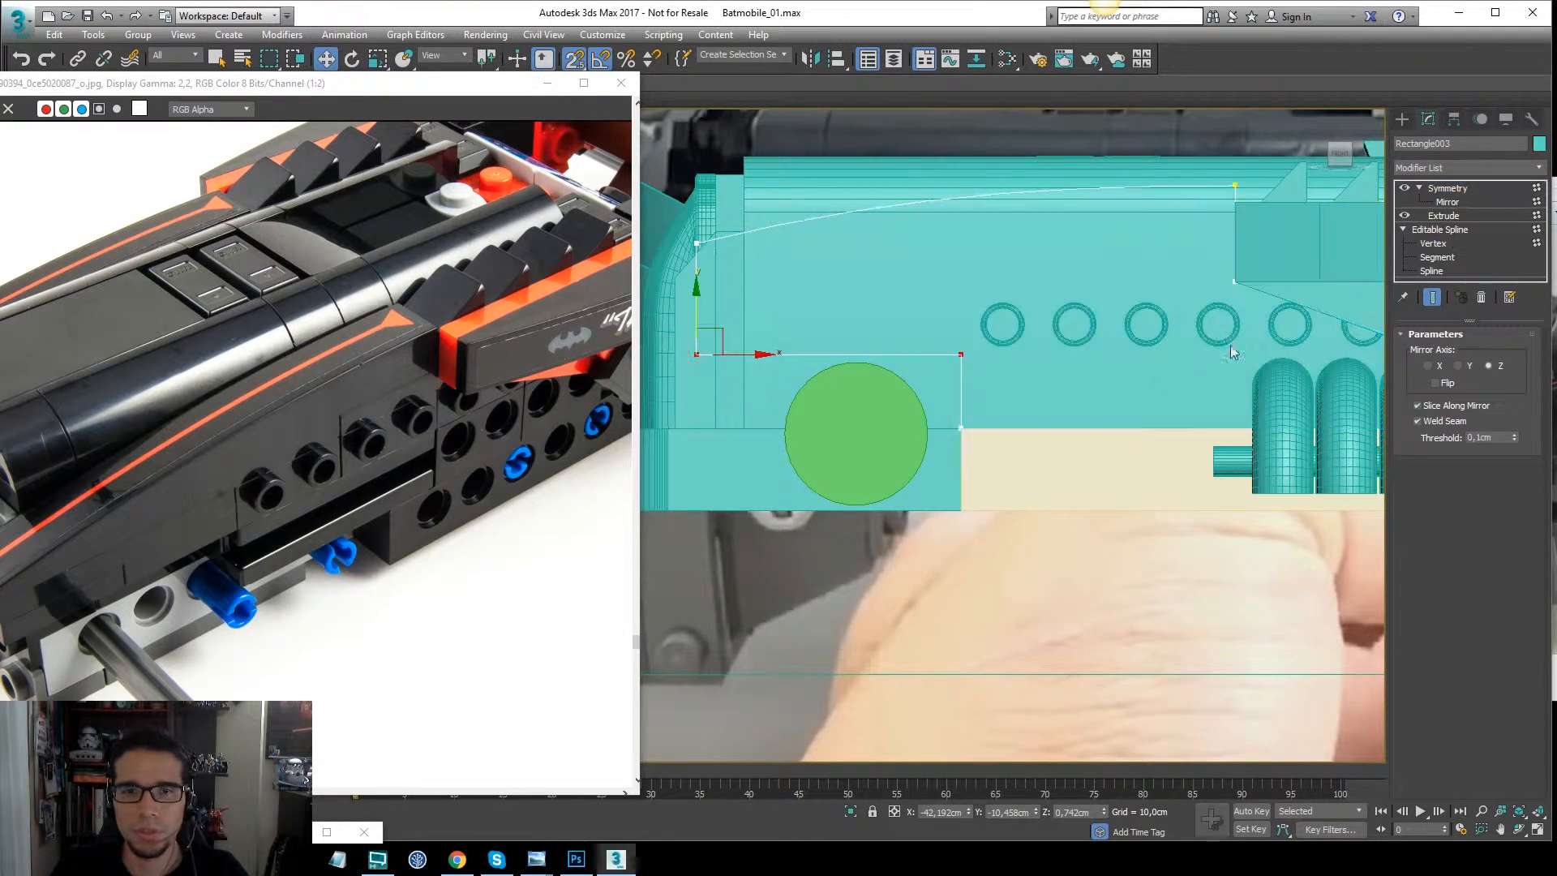
{"action": "scroll", "coordinate": [1054, 357], "scroll_direction": "up", "scroll_amount": 4}
{"action": "right_click", "coordinate": [939, 392]}
{"action": "left_click", "coordinate": [911, 463]}
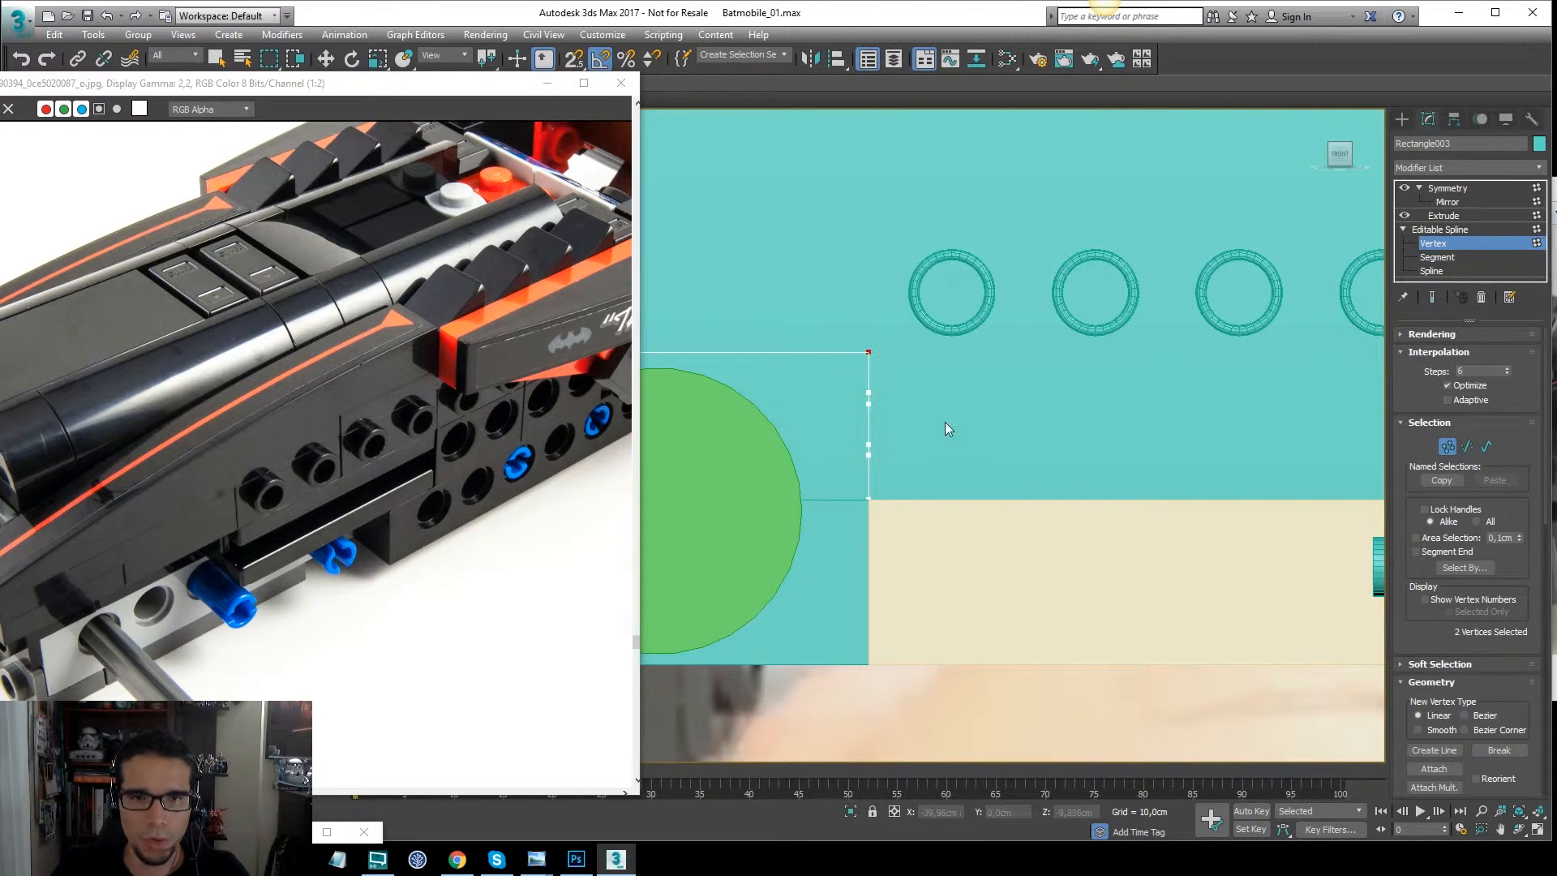
Move the middle segment of the refined notch edge rearward to form a slot ending just before the curved exhaust pipes.
{"action": "key", "text": "2"}
{"action": "left_click", "coordinate": [868, 427]}
{"action": "scroll", "coordinate": [871, 427], "scroll_direction": "down", "scroll_amount": 3}
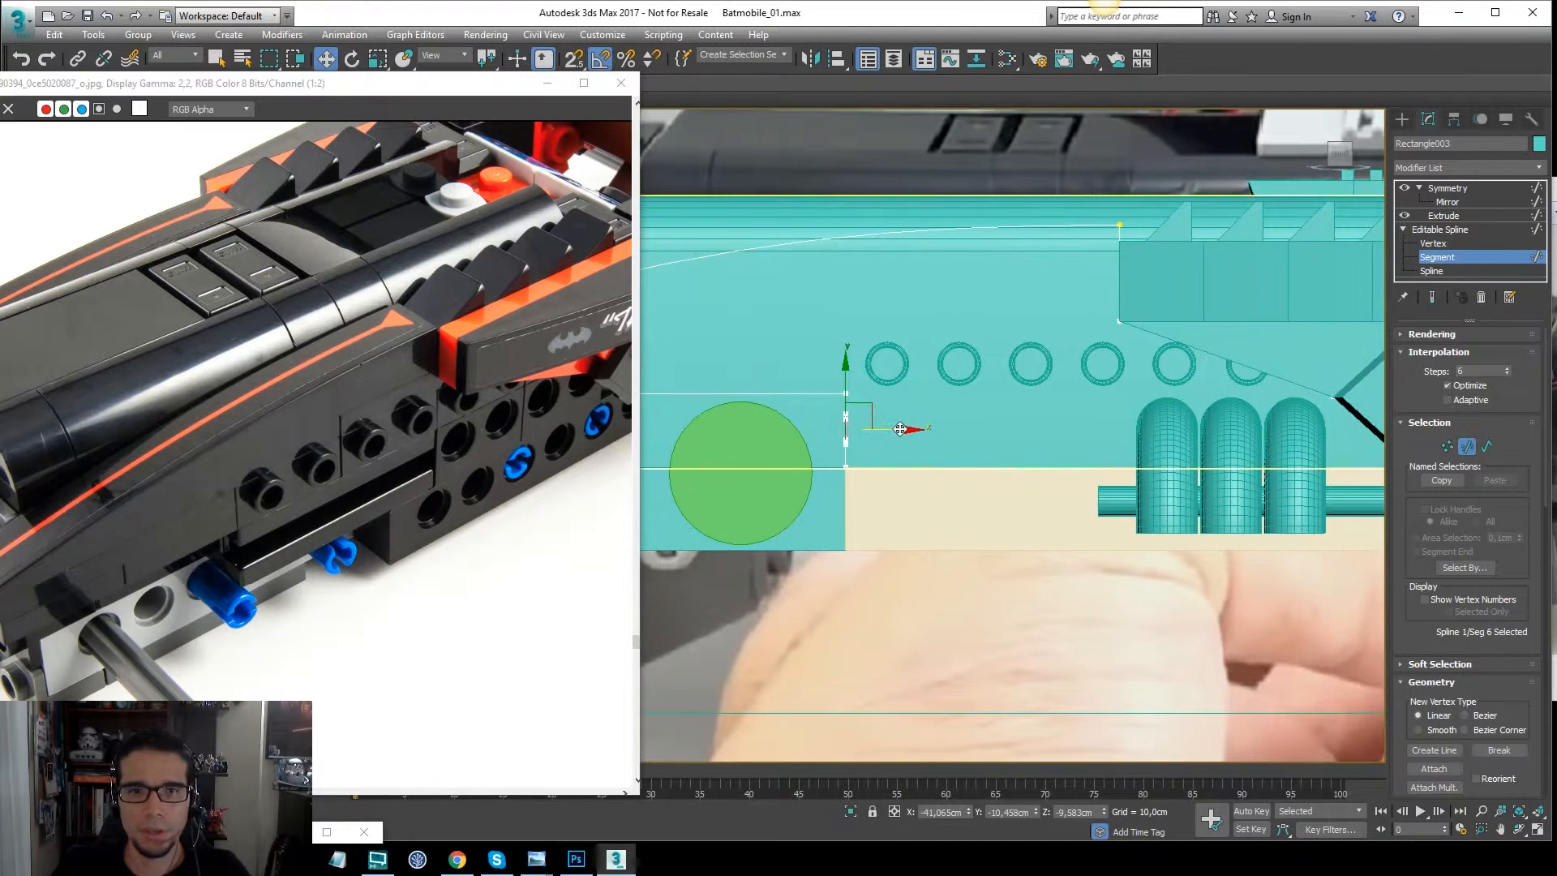
{"action": "left_click_drag", "start_coordinate": [1168, 413], "coordinate": [1176, 413]}
{"action": "key", "text": "1"}
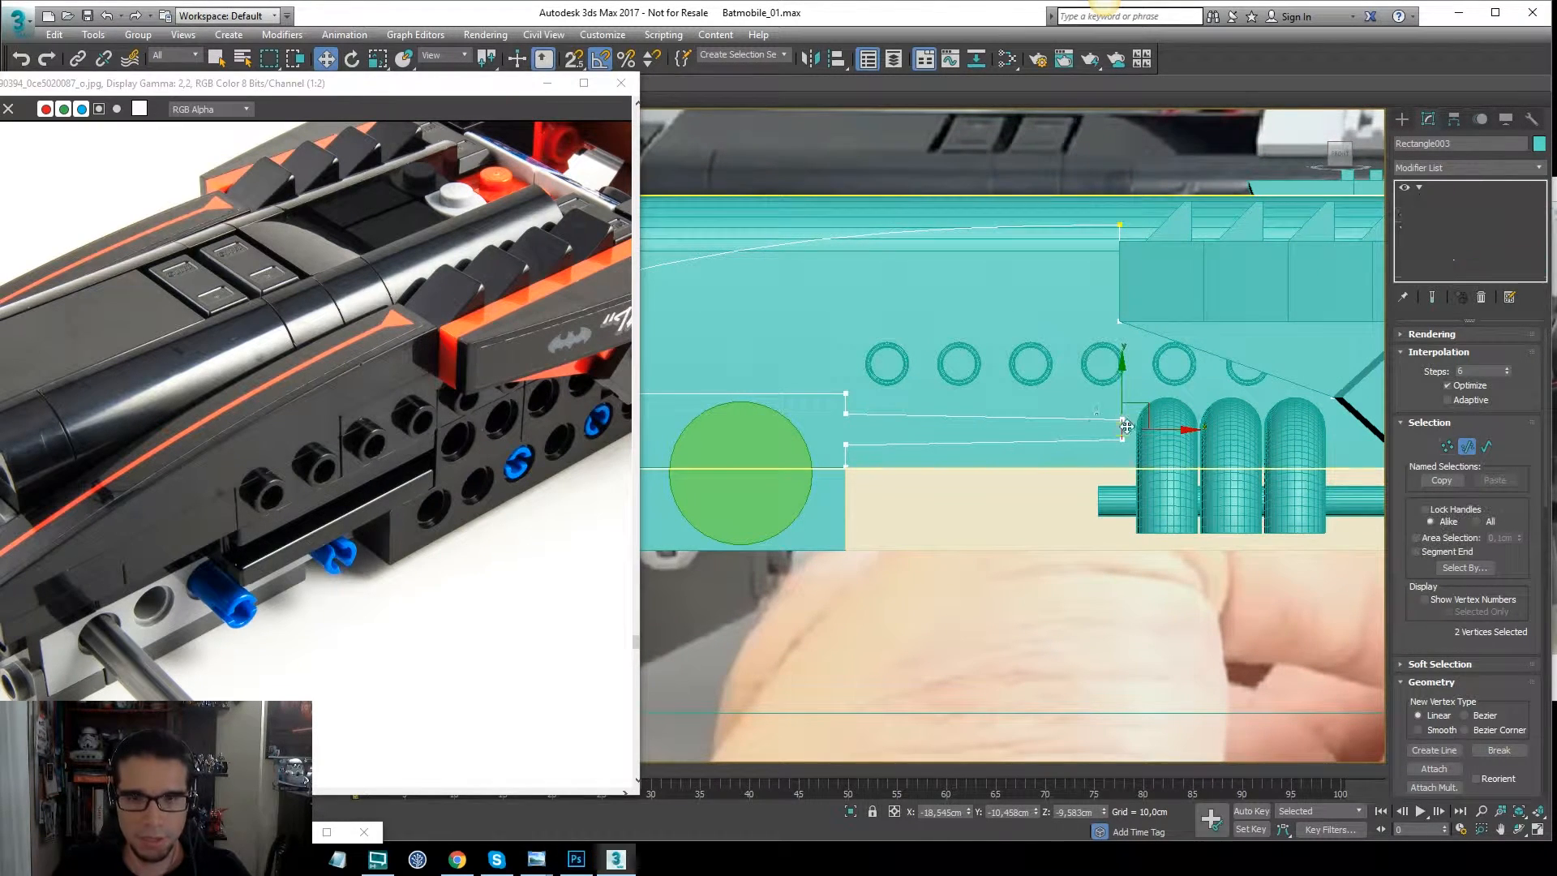
Straighten the slot's lower and upper edges by snapping their vertices level, lower the upper edge slightly, and return to the Symmetry modifier.
{"action": "left_click", "coordinate": [1121, 439]}
{"action": "scroll", "coordinate": [1120, 436], "scroll_direction": "up", "scroll_amount": 3}
{"action": "scroll", "coordinate": [1117, 389], "scroll_direction": "down", "scroll_amount": 2}
{"action": "middle_click_drag", "start_coordinate": [1105, 378], "coordinate": [1196, 385]}
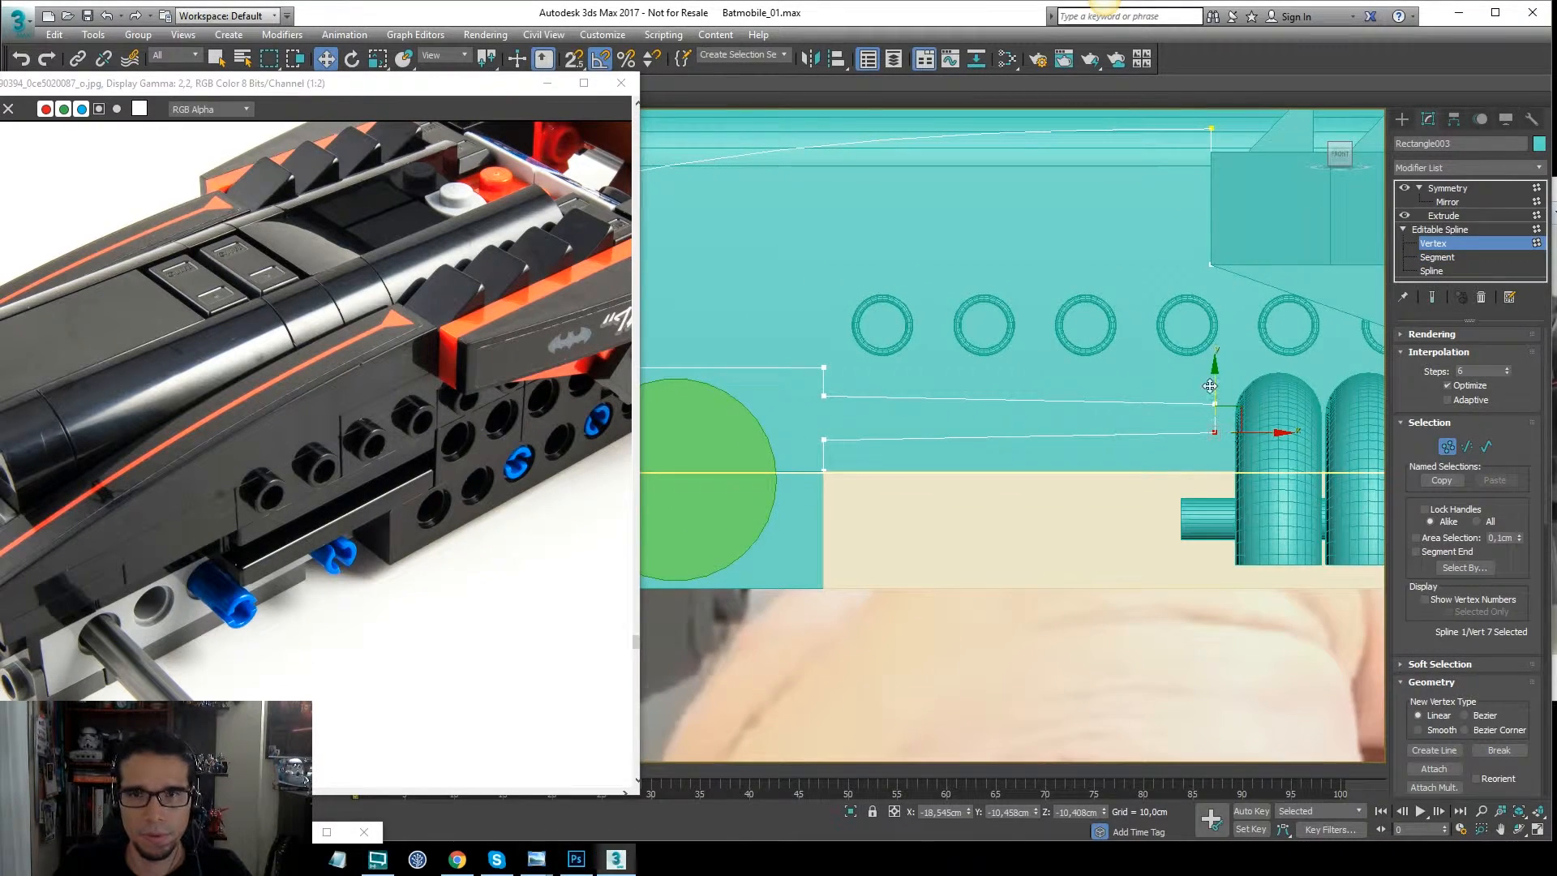
{"action": "left_click_drag", "start_coordinate": [1214, 385], "coordinate": [985, 423]}
{"action": "key", "text": "s"}
{"action": "left_click_drag", "start_coordinate": [825, 435], "coordinate": [828, 435]}
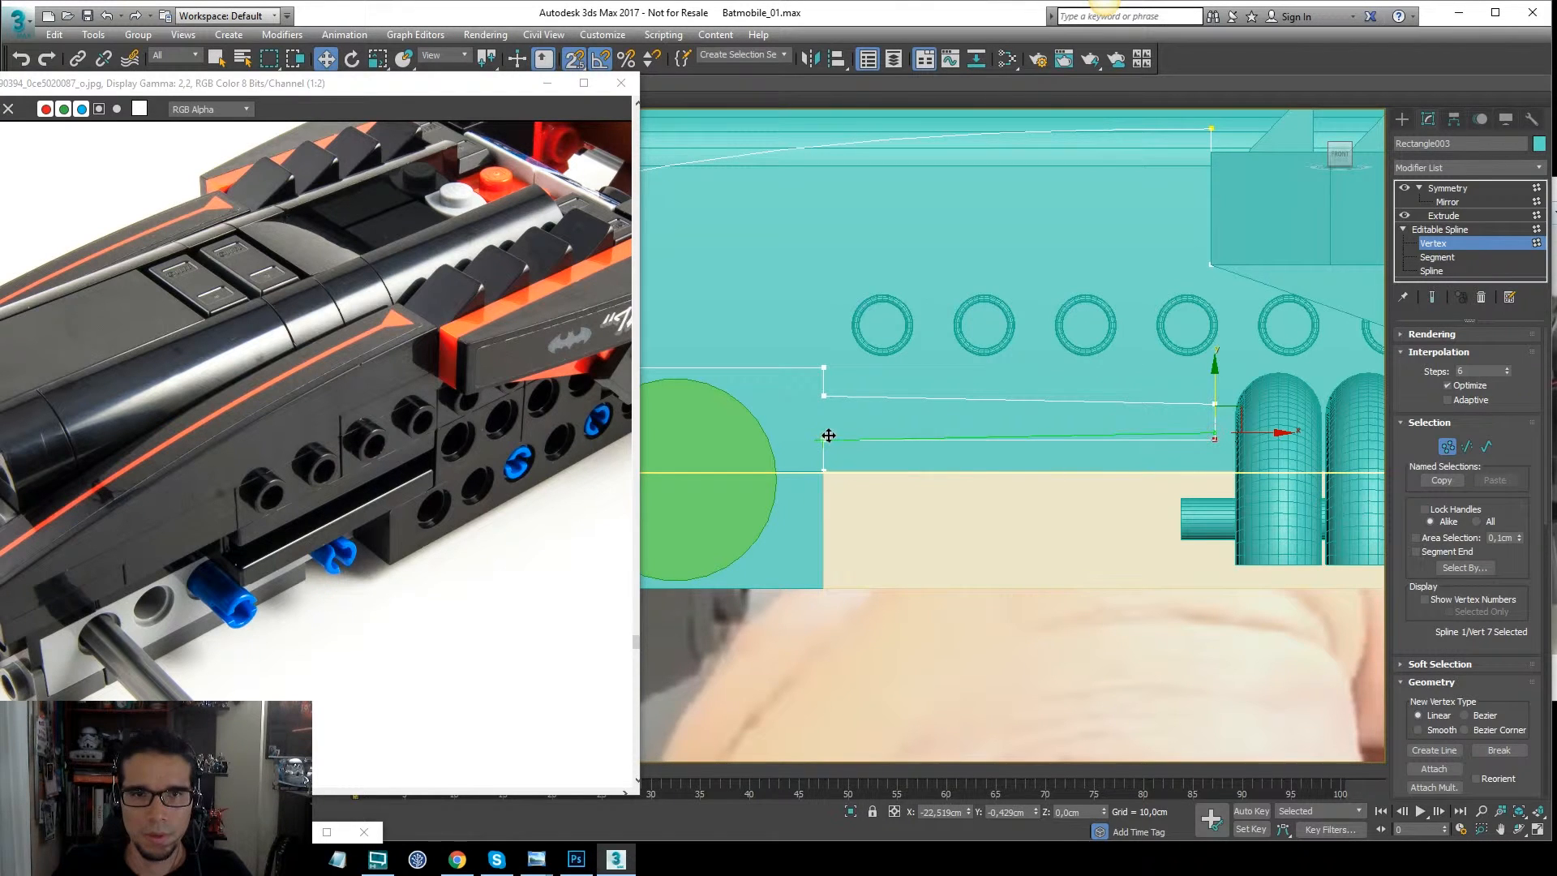
{"action": "left_click_drag", "start_coordinate": [1218, 385], "coordinate": [823, 397]}
{"action": "left_click", "coordinate": [1263, 383]}
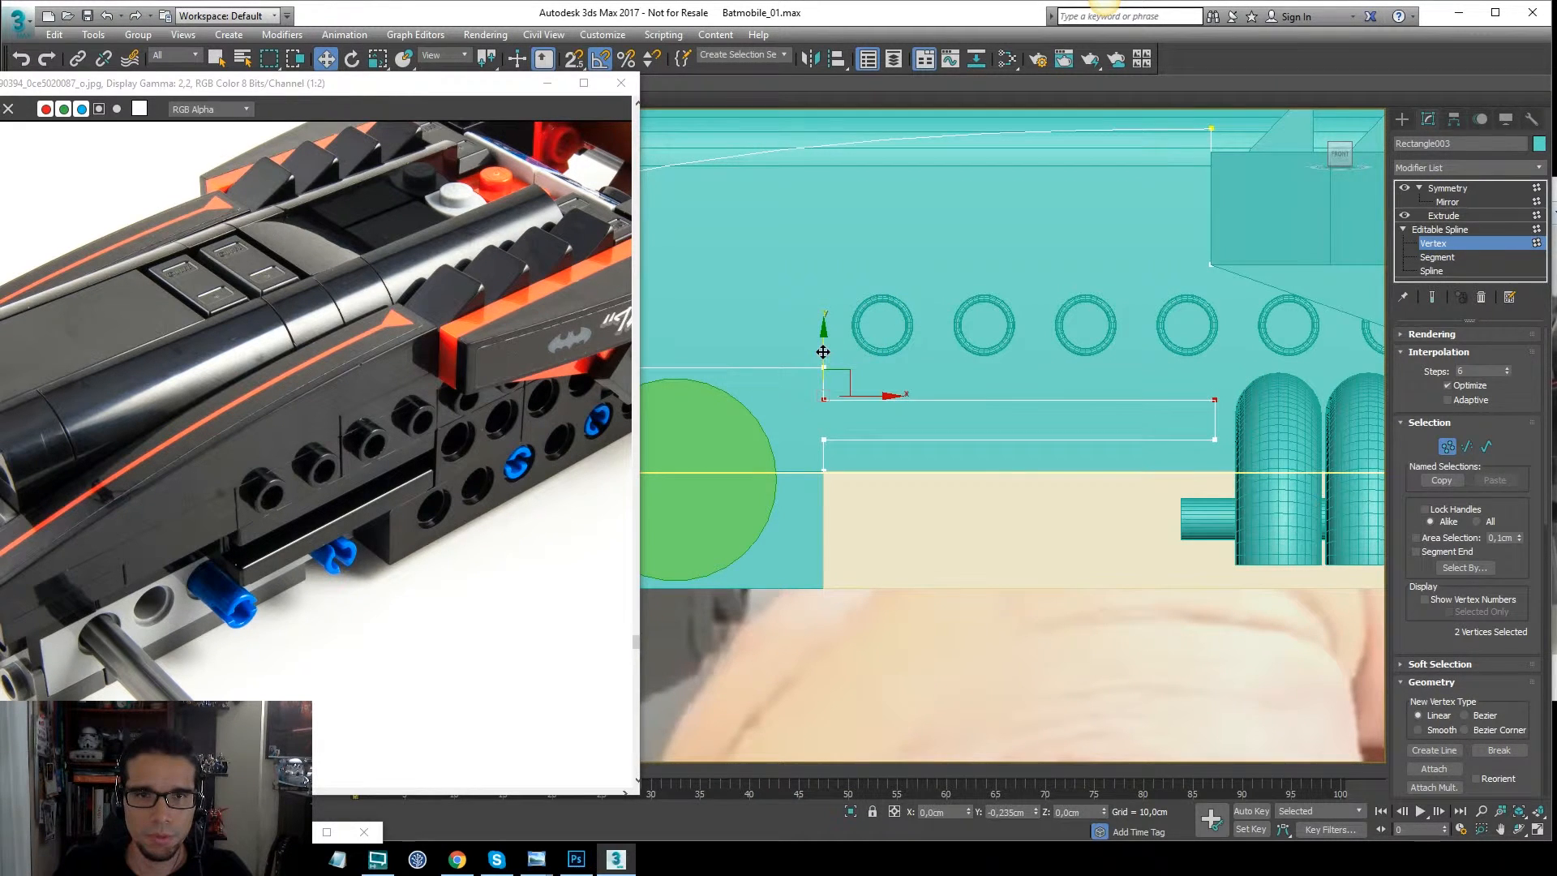
{"action": "left_click", "coordinate": [1484, 242]}
{"action": "left_click", "coordinate": [1468, 191]}
Inspect the side panel's new slot and the front cylinder from several perspective angles.
{"action": "key", "text": "p"}
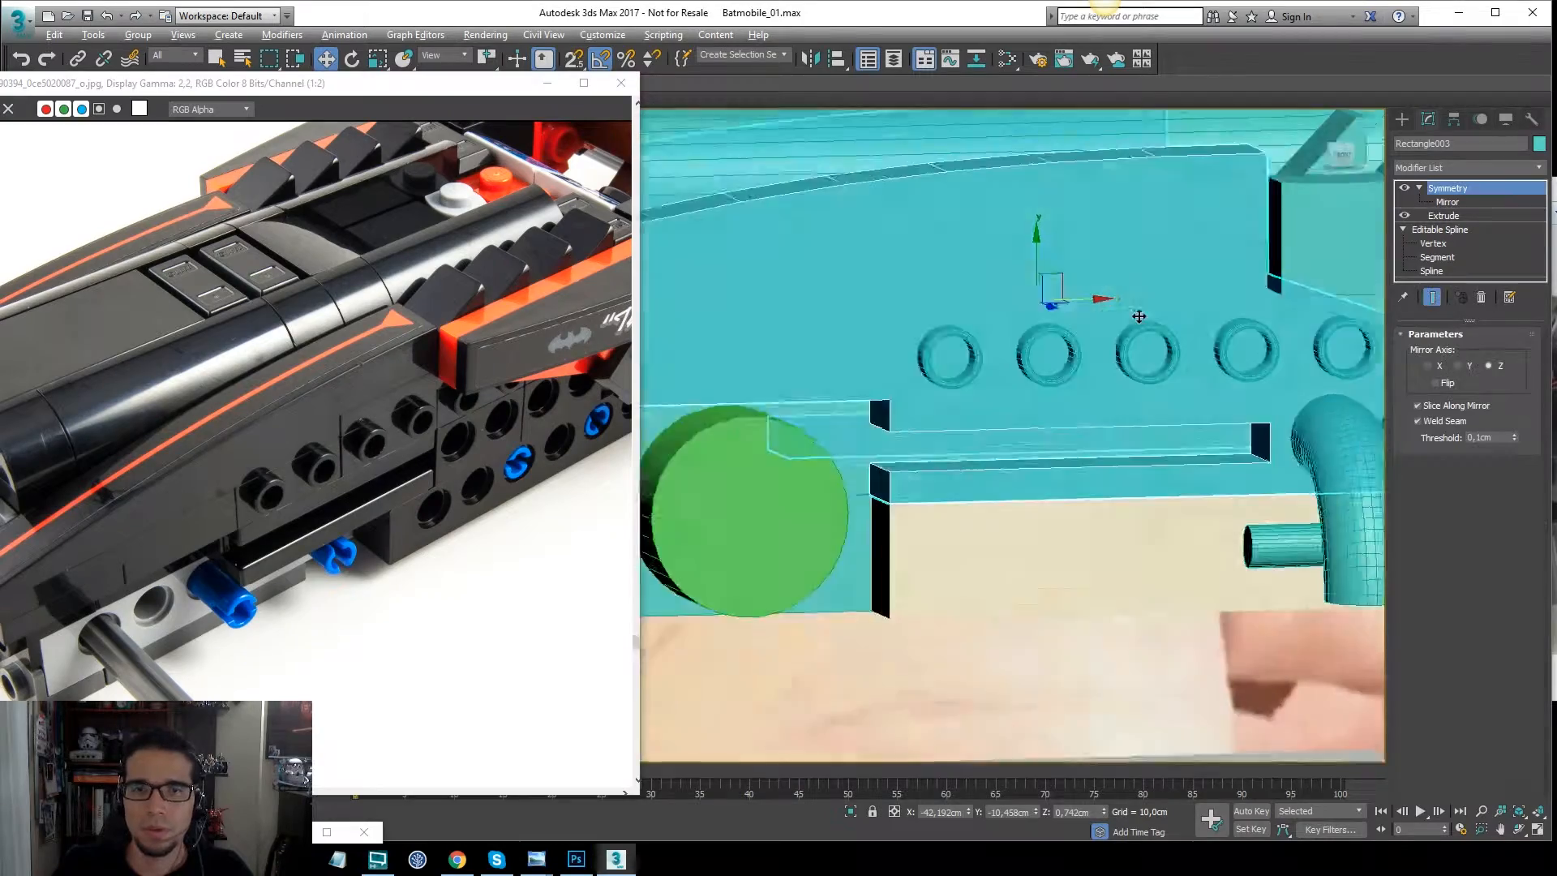
{"action": "middle_click_drag", "start_coordinate": [1136, 319], "coordinate": [1193, 321], "text": "alt"}
{"action": "mouse_move", "coordinate": [1029, 340]}
{"action": "middle_mouse_down", "text": "alt"}
{"action": "mouse_move", "coordinate": [1087, 337]}
{"action": "mouse_move", "coordinate": [1030, 345]}
{"action": "middle_mouse_up", "text": "alt"}
{"action": "scroll", "coordinate": [1176, 349], "scroll_direction": "down", "scroll_amount": 5}
{"action": "middle_click_drag", "start_coordinate": [1176, 349], "coordinate": [1248, 390], "text": "alt"}
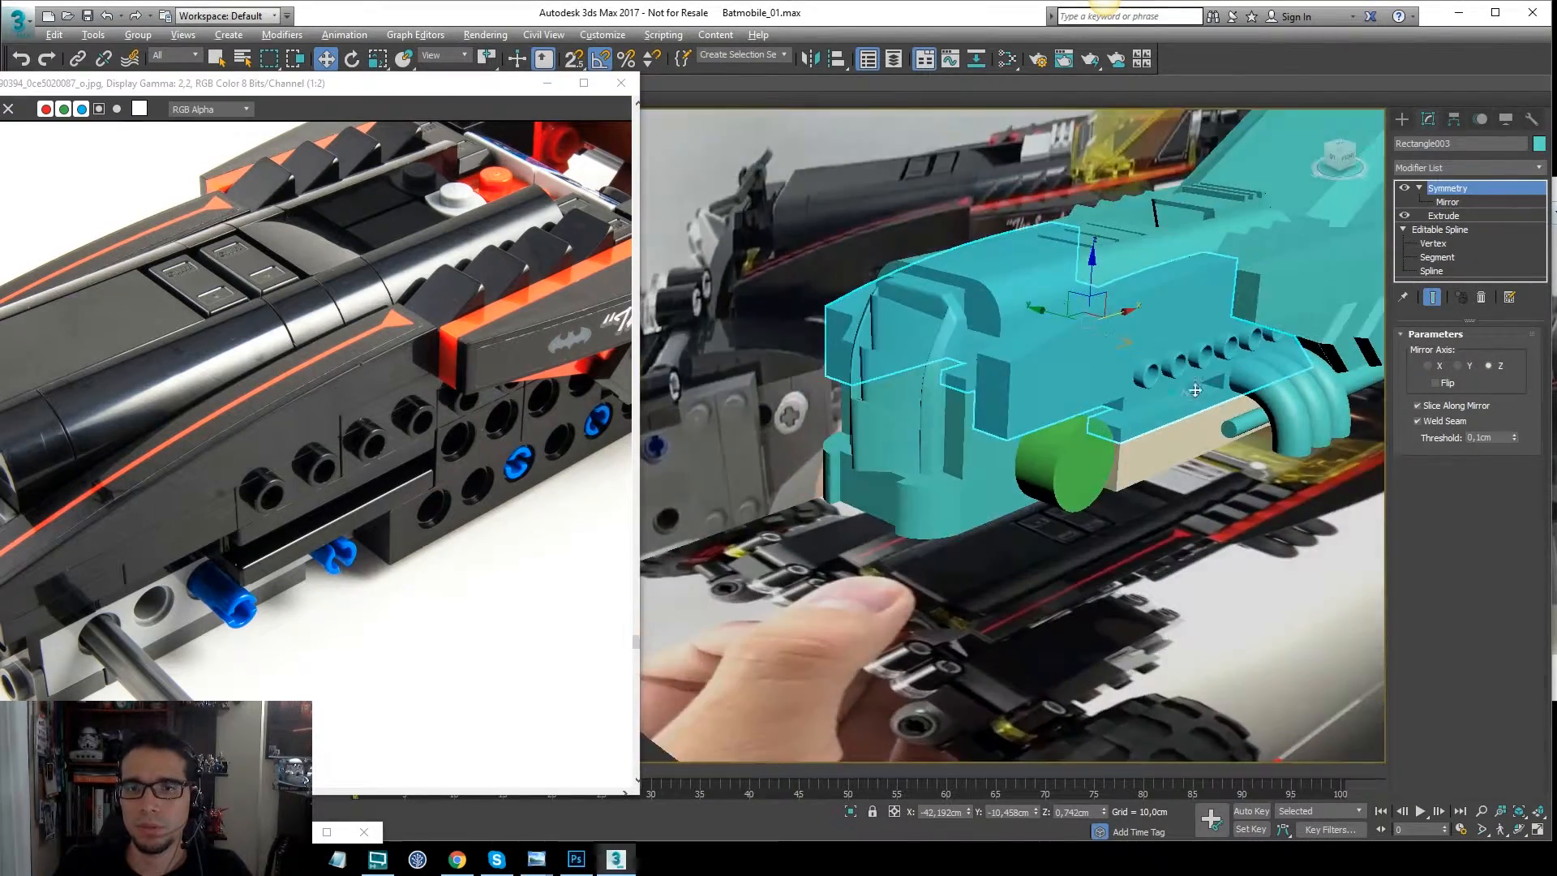
{"action": "middle_click_drag", "start_coordinate": [1253, 495], "coordinate": [1185, 503], "text": "alt"}
{"action": "left_click", "coordinate": [1290, 681]}
{"action": "middle_click_drag", "start_coordinate": [1082, 433], "coordinate": [1165, 419], "text": "alt"}
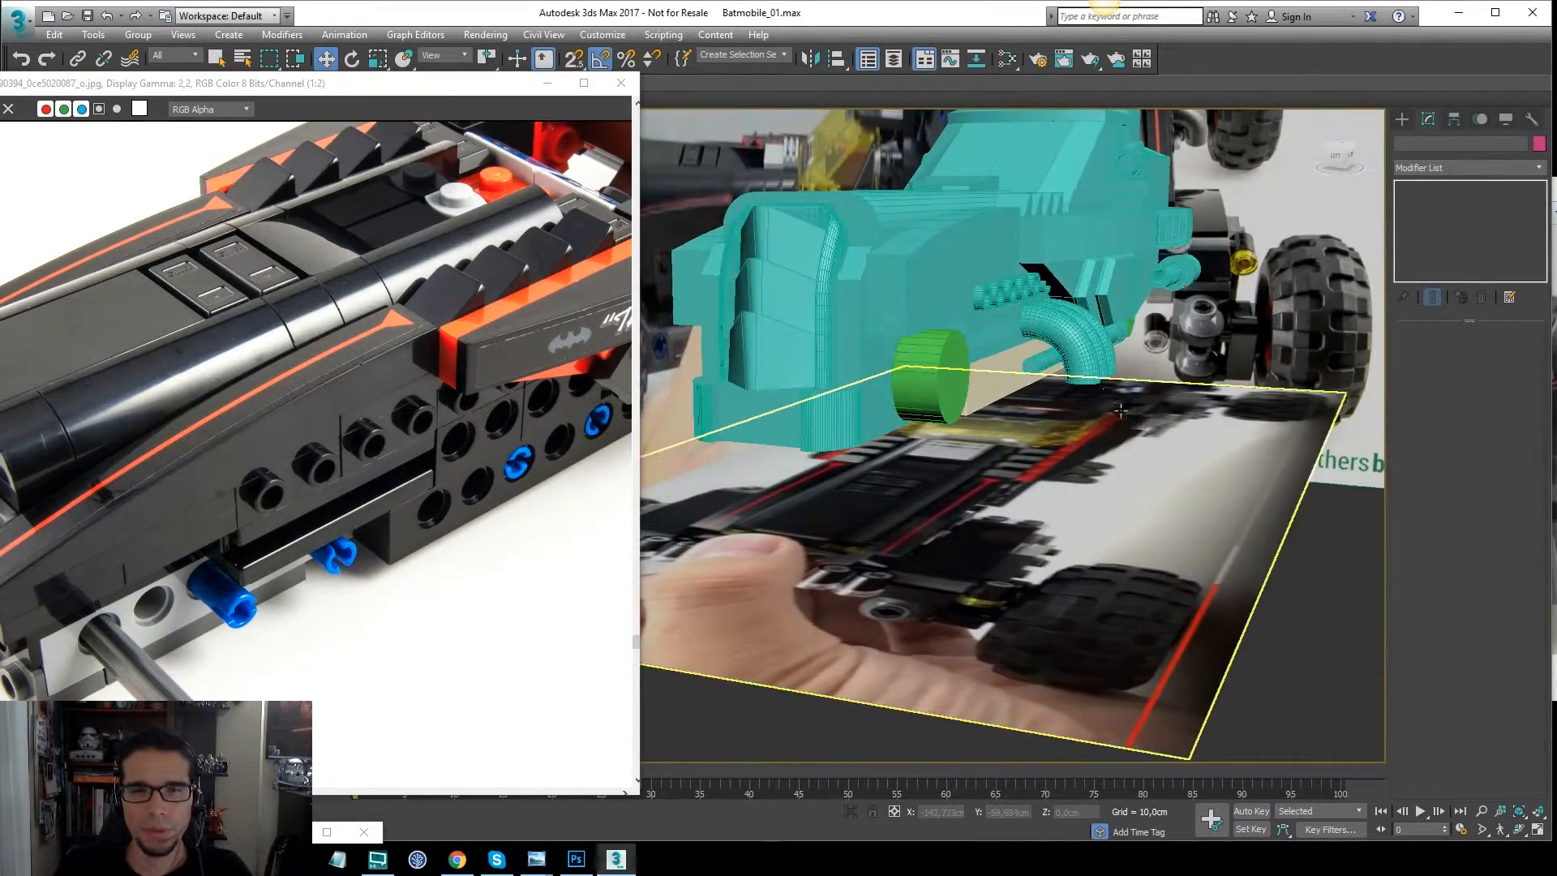
{"action": "middle_click_drag", "start_coordinate": [1081, 394], "coordinate": [1023, 389], "text": "alt"}
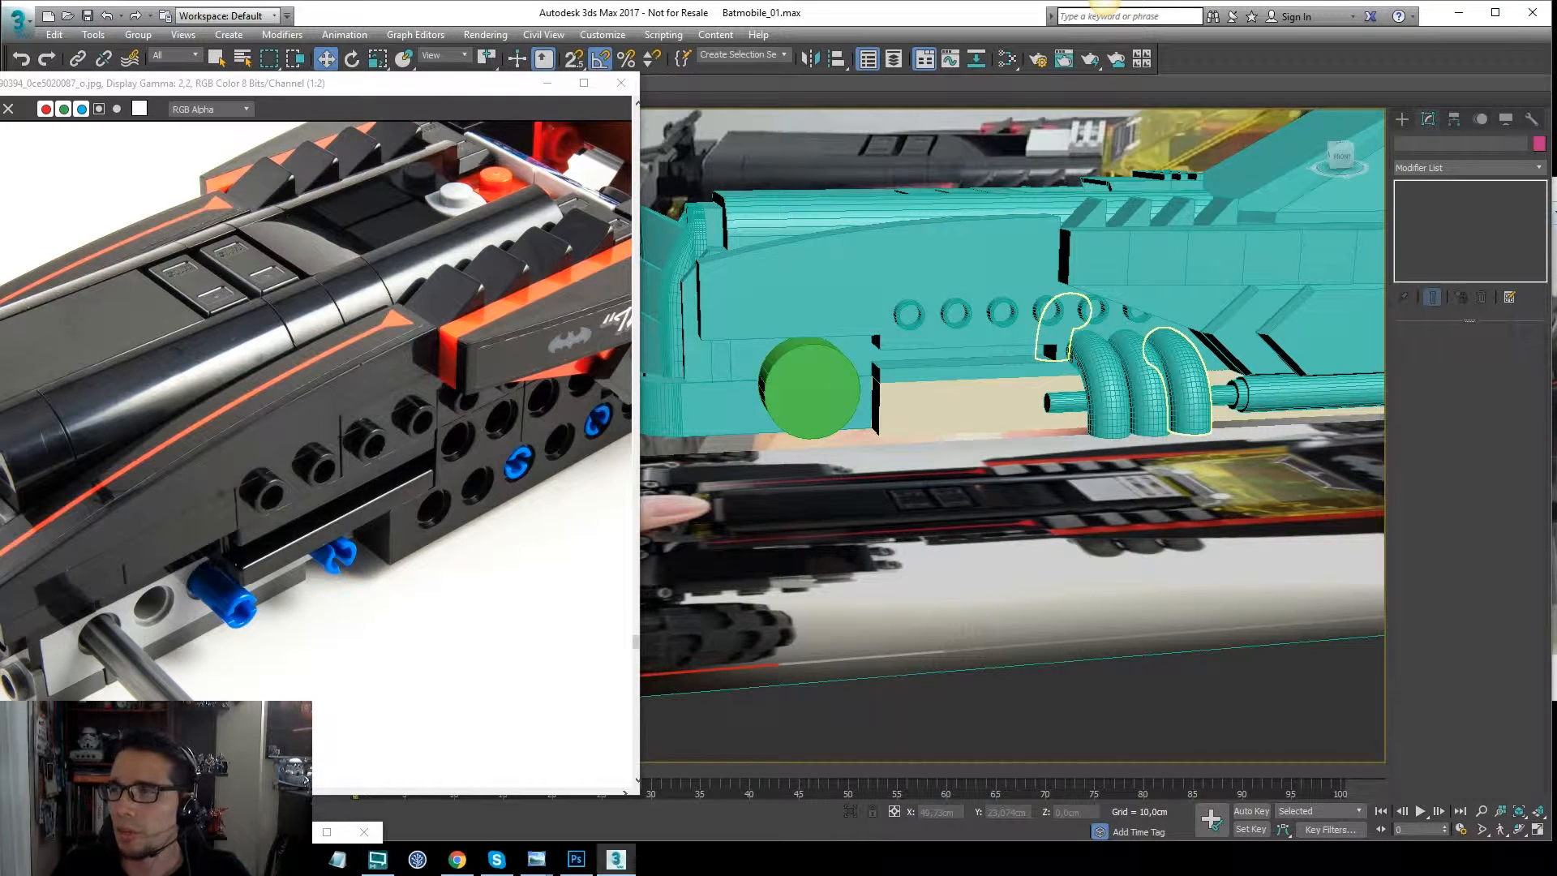
Examine the slot area on the side_v2.png reference photo, move the photo aside, and review the same area on the model.
{"action": "left_click_drag", "start_coordinate": [1169, 193], "coordinate": [879, 196]}
{"action": "mouse_move", "coordinate": [978, 426]}
{"action": "left_mouse_down"}
{"action": "mouse_move", "coordinate": [711, 470]}
{"action": "mouse_move", "coordinate": [819, 368]}
{"action": "left_mouse_up"}
{"action": "key", "text": "Escape"}
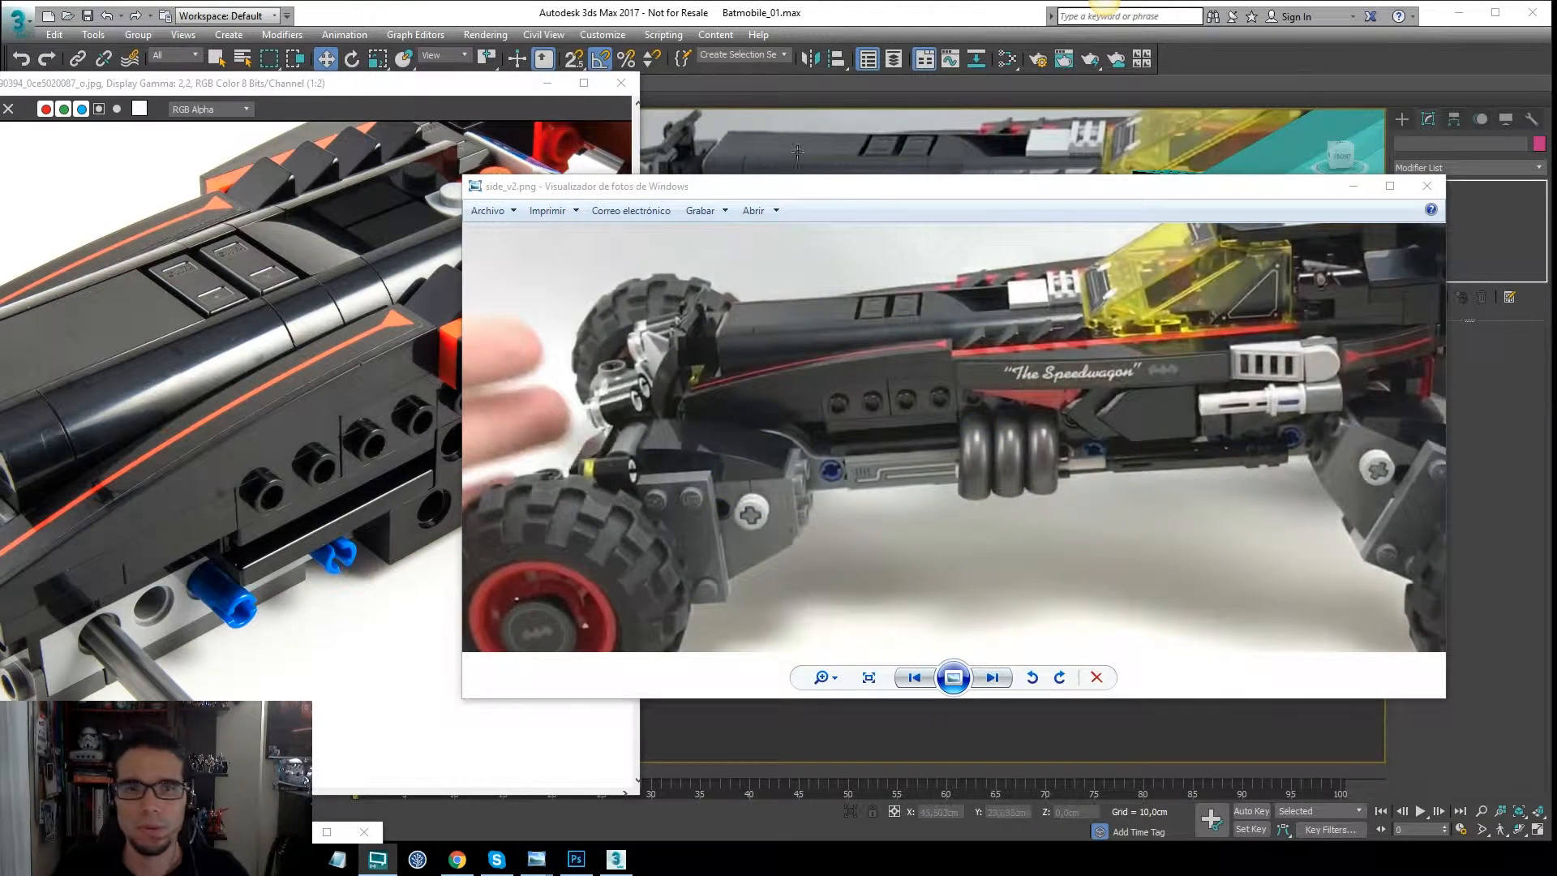
{"action": "left_click_drag", "start_coordinate": [808, 184], "coordinate": [1556, 174]}
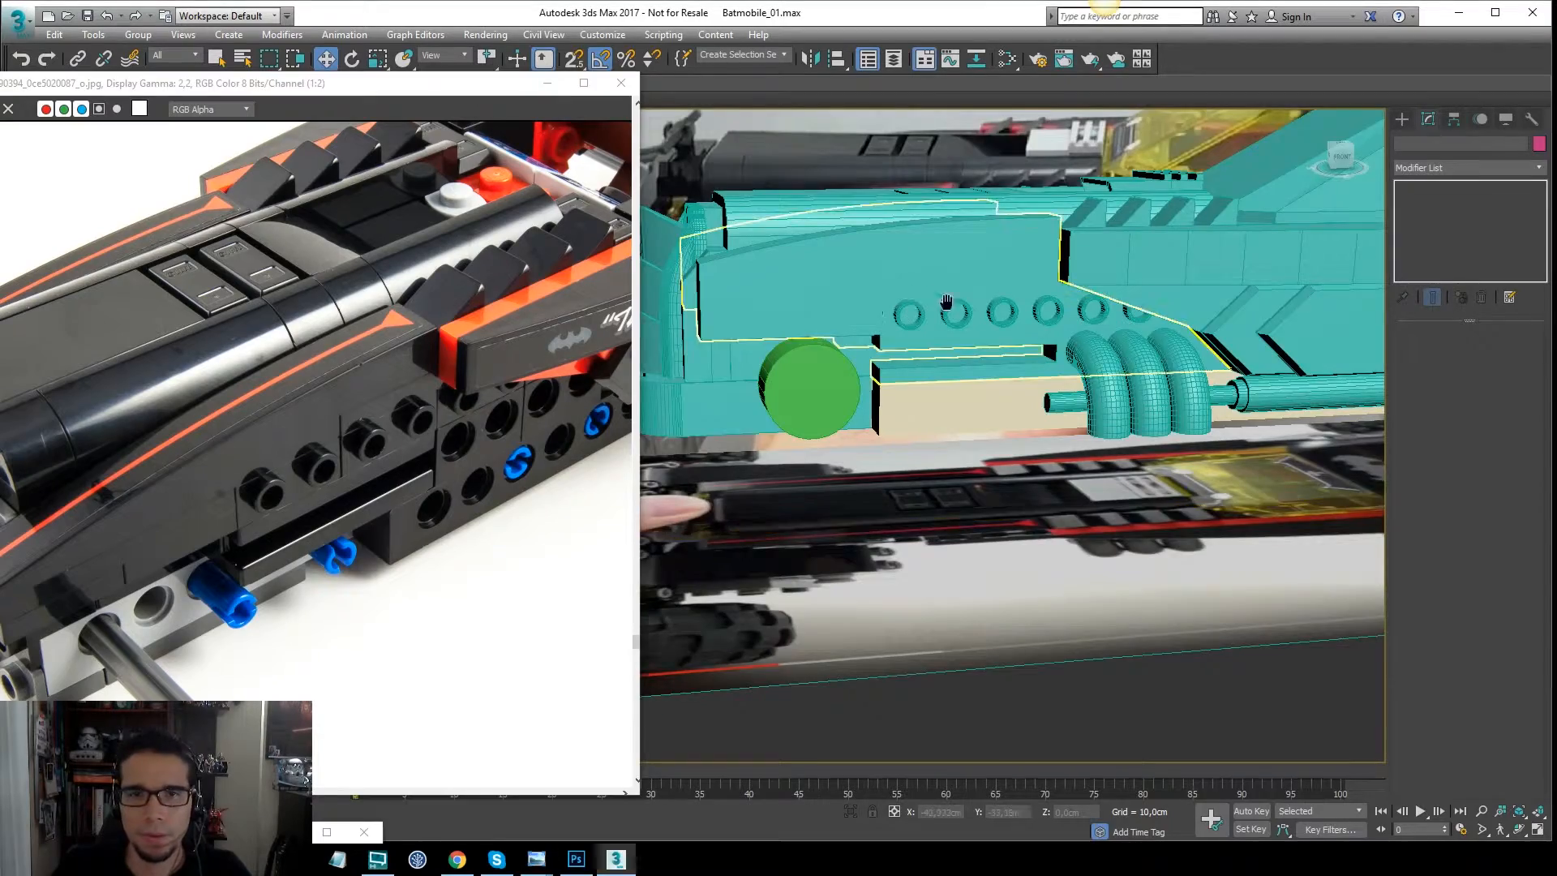
{"action": "middle_click_drag", "start_coordinate": [945, 306], "coordinate": [1051, 318], "text": "alt"}
{"action": "scroll", "coordinate": [1074, 396], "scroll_direction": "up", "scroll_amount": 3}
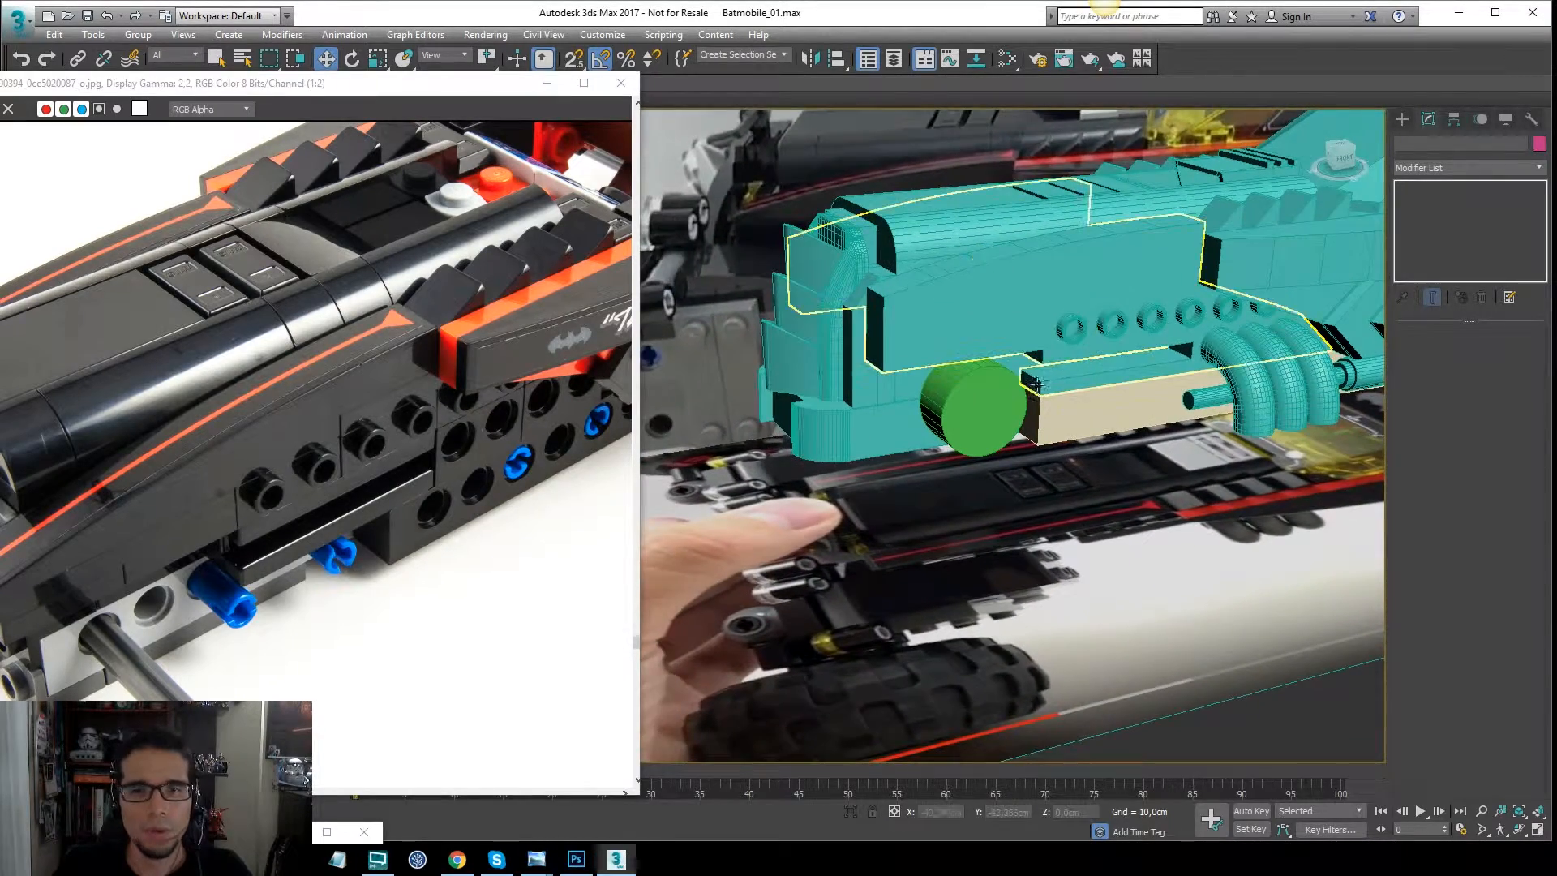
Compare the side panel's slot and the area around the front cylinder with the perspective reference photo.
{"action": "mouse_move", "coordinate": [1074, 396]}
{"action": "middle_mouse_down", "text": "alt"}
{"action": "mouse_move", "coordinate": [1074, 364]}
{"action": "mouse_move", "coordinate": [1068, 392]}
{"action": "middle_mouse_up", "text": "alt"}
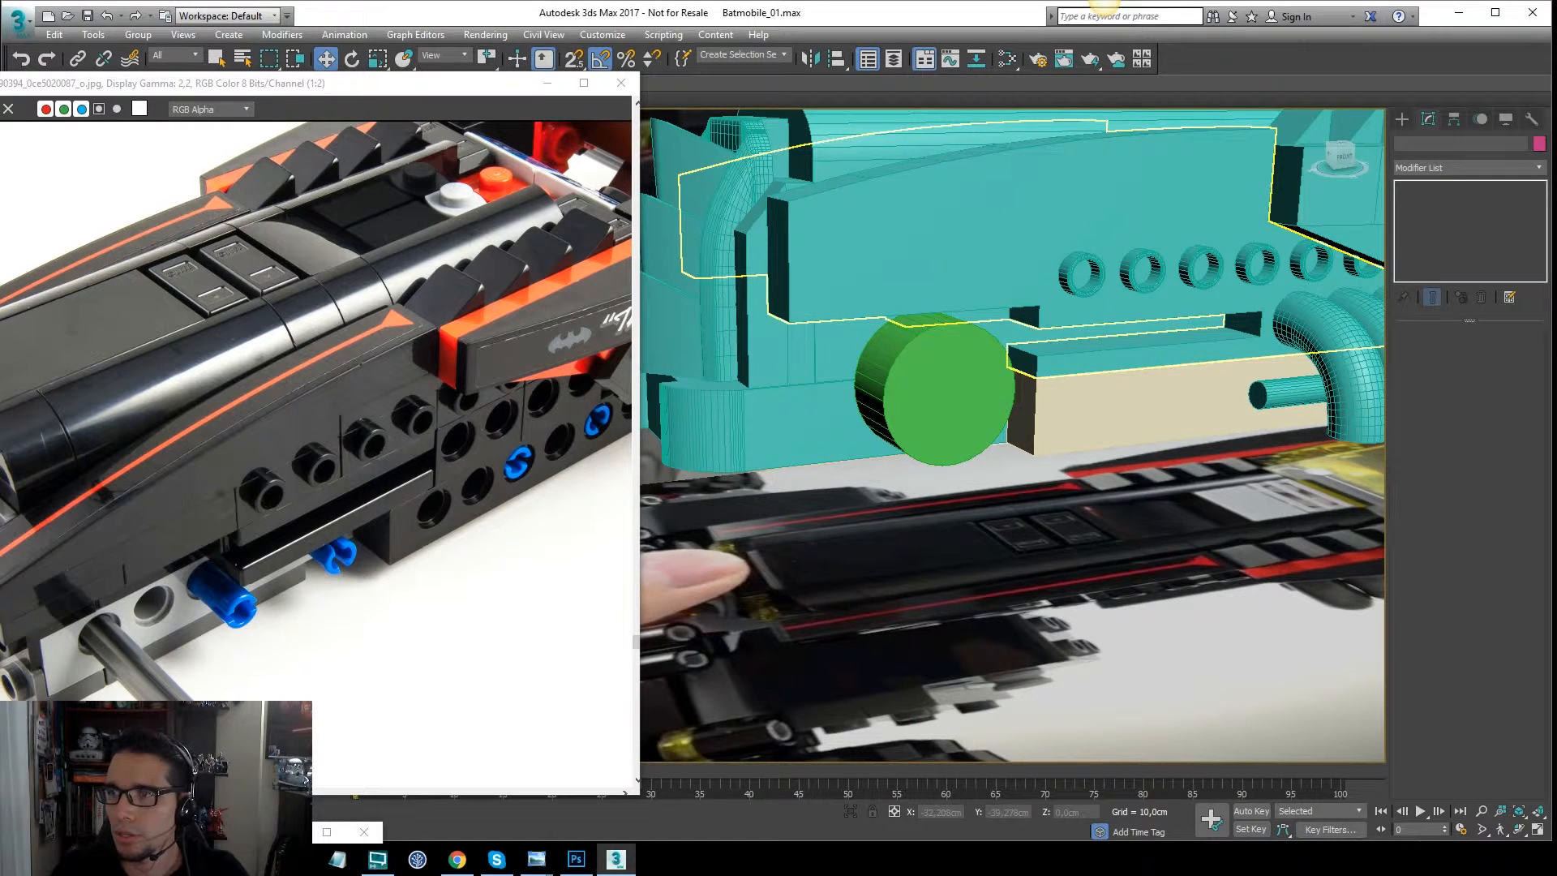
{"action": "key", "text": "alt+Tab"}
{"action": "mouse_move", "coordinate": [373, 562]}
{"action": "left_mouse_down"}
{"action": "mouse_move", "coordinate": [393, 602]}
{"action": "mouse_move", "coordinate": [212, 569]}
{"action": "left_mouse_up"}
{"action": "key", "text": "Escape"}
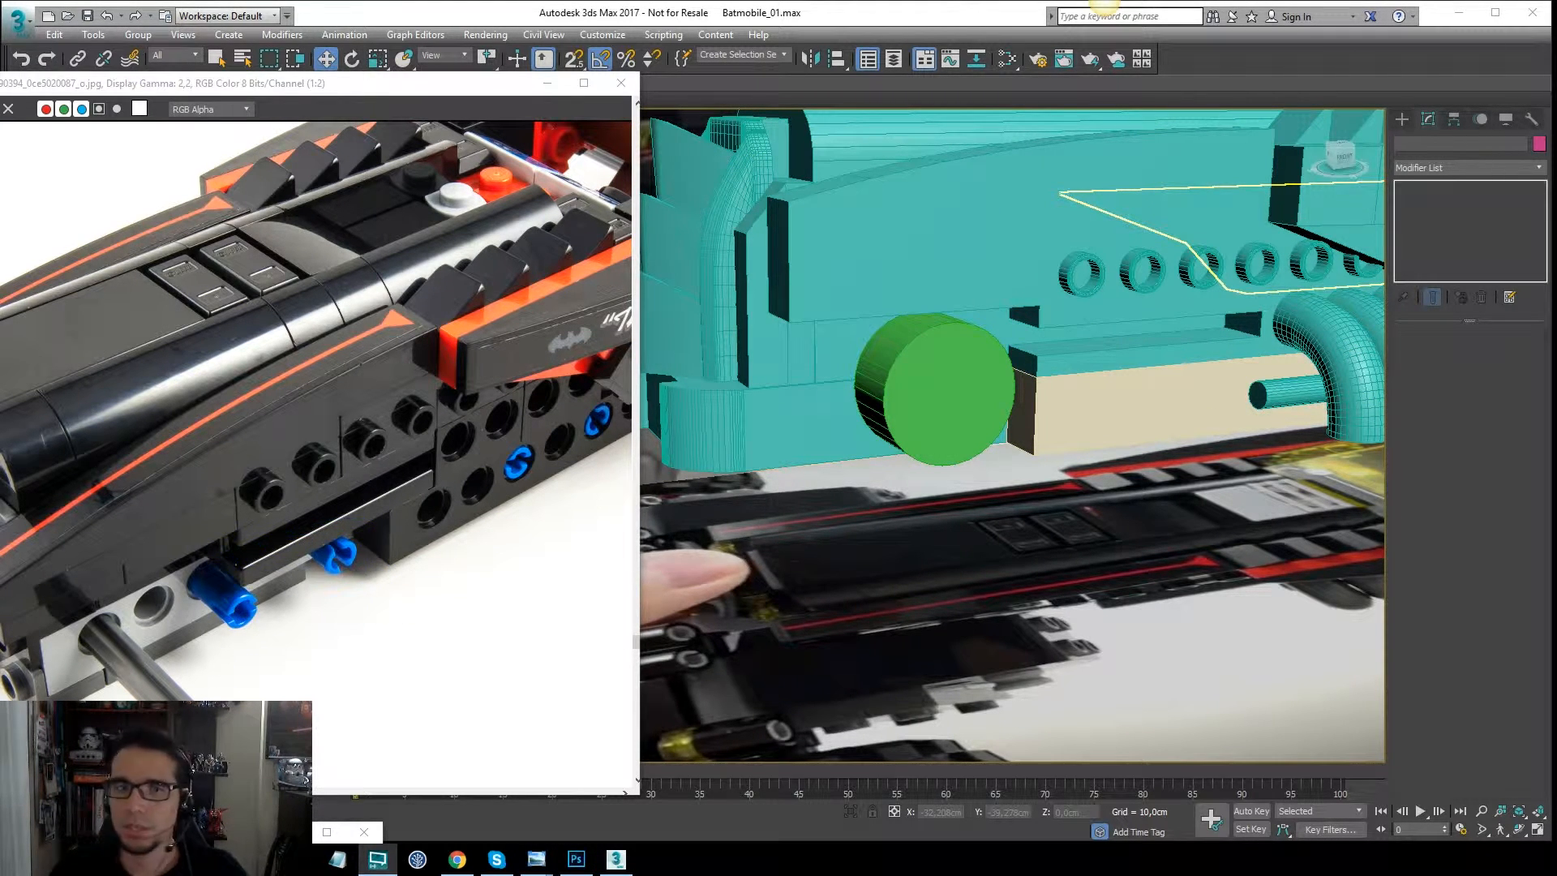
{"action": "middle_click_drag", "start_coordinate": [1115, 418], "coordinate": [1043, 430]}
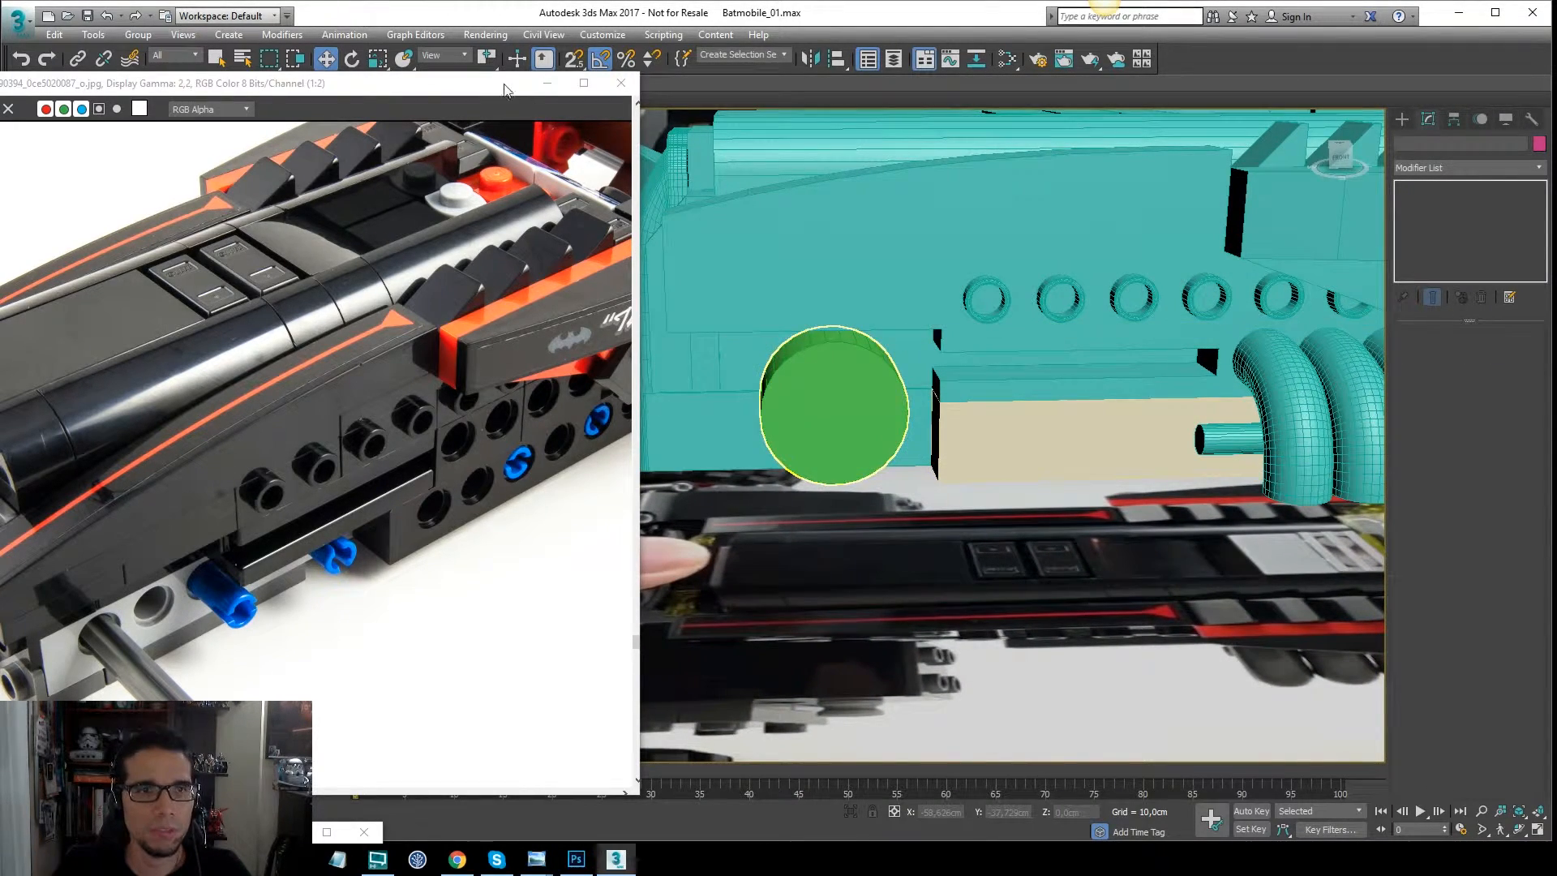
Move the photo window aside, isolate the side reference plane to view its image, and restore the full scene.
{"action": "left_click_drag", "start_coordinate": [487, 96], "coordinate": [186, 241]}
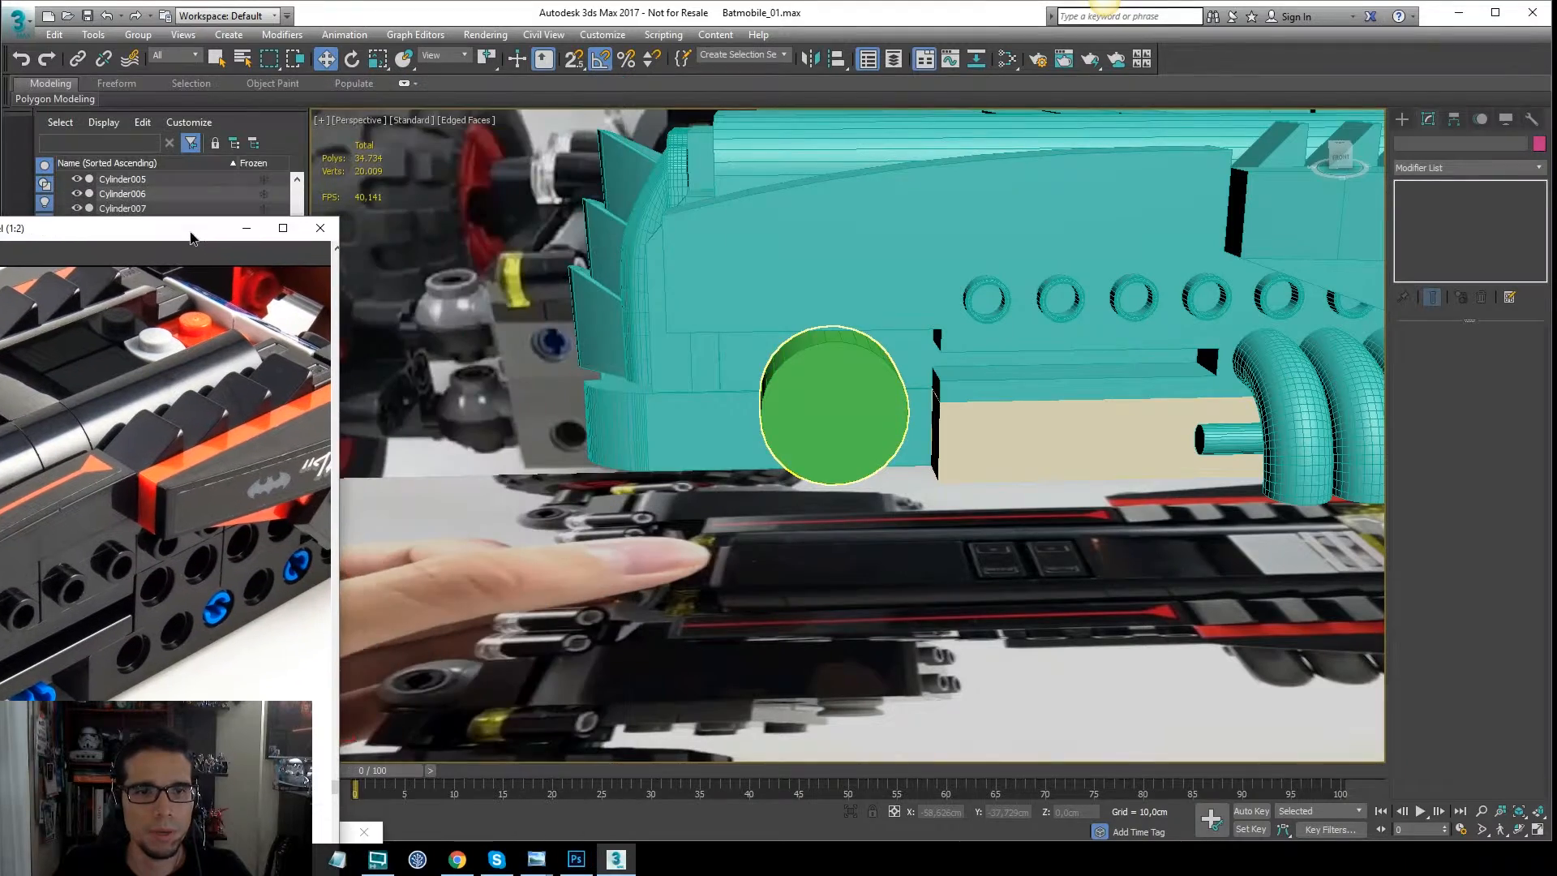
{"action": "middle_click_drag", "start_coordinate": [777, 422], "coordinate": [827, 592]}
{"action": "scroll", "coordinate": [800, 549], "scroll_direction": "down", "scroll_amount": 5}
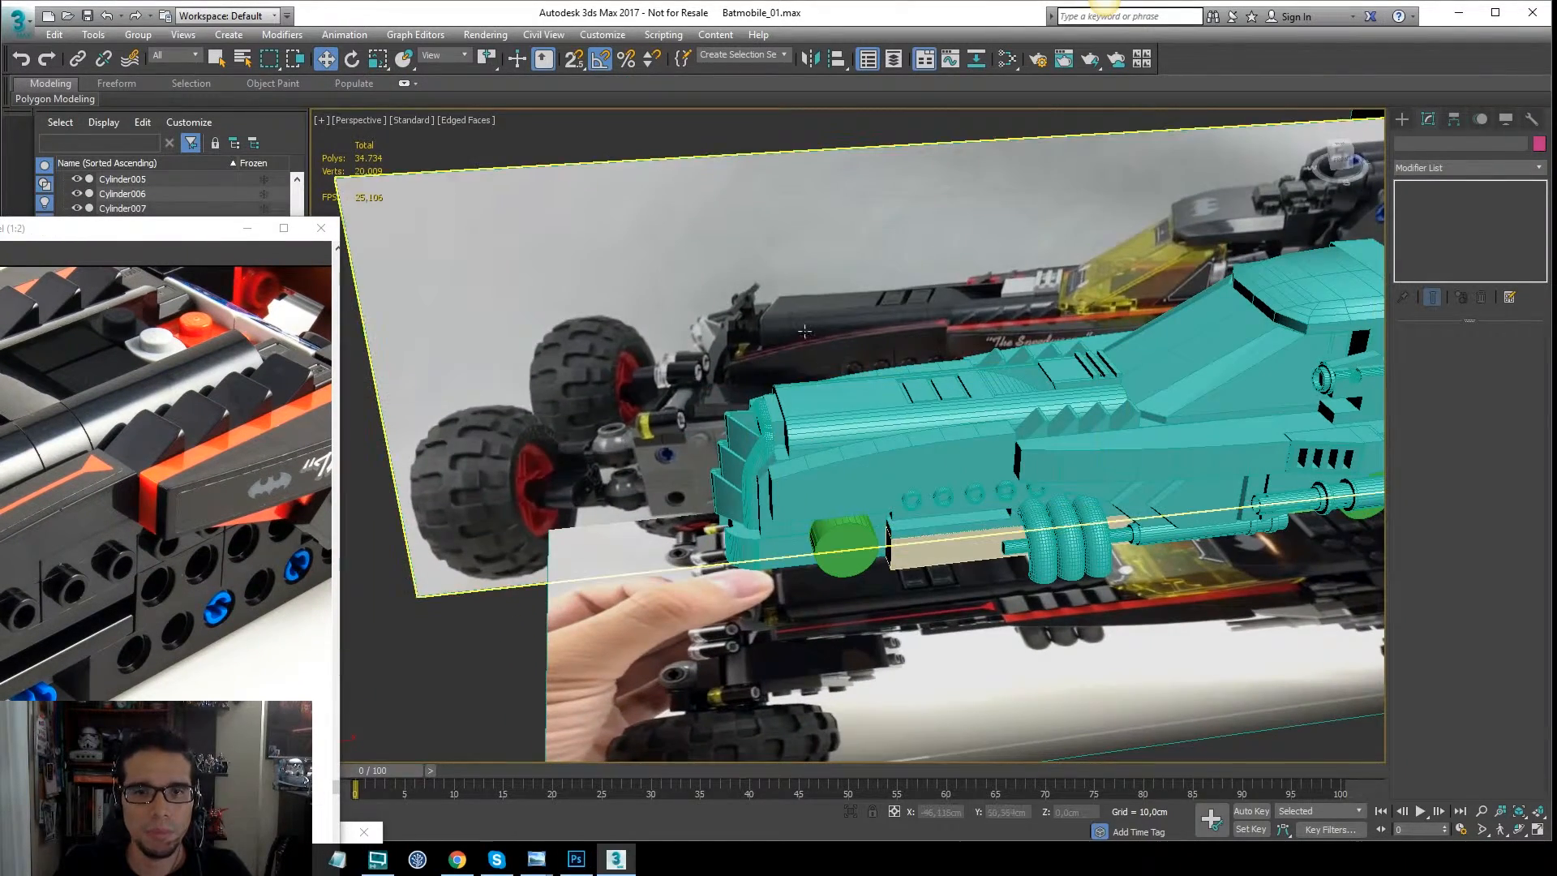
{"action": "left_click", "coordinate": [806, 332]}
{"action": "key", "text": "alt+q"}
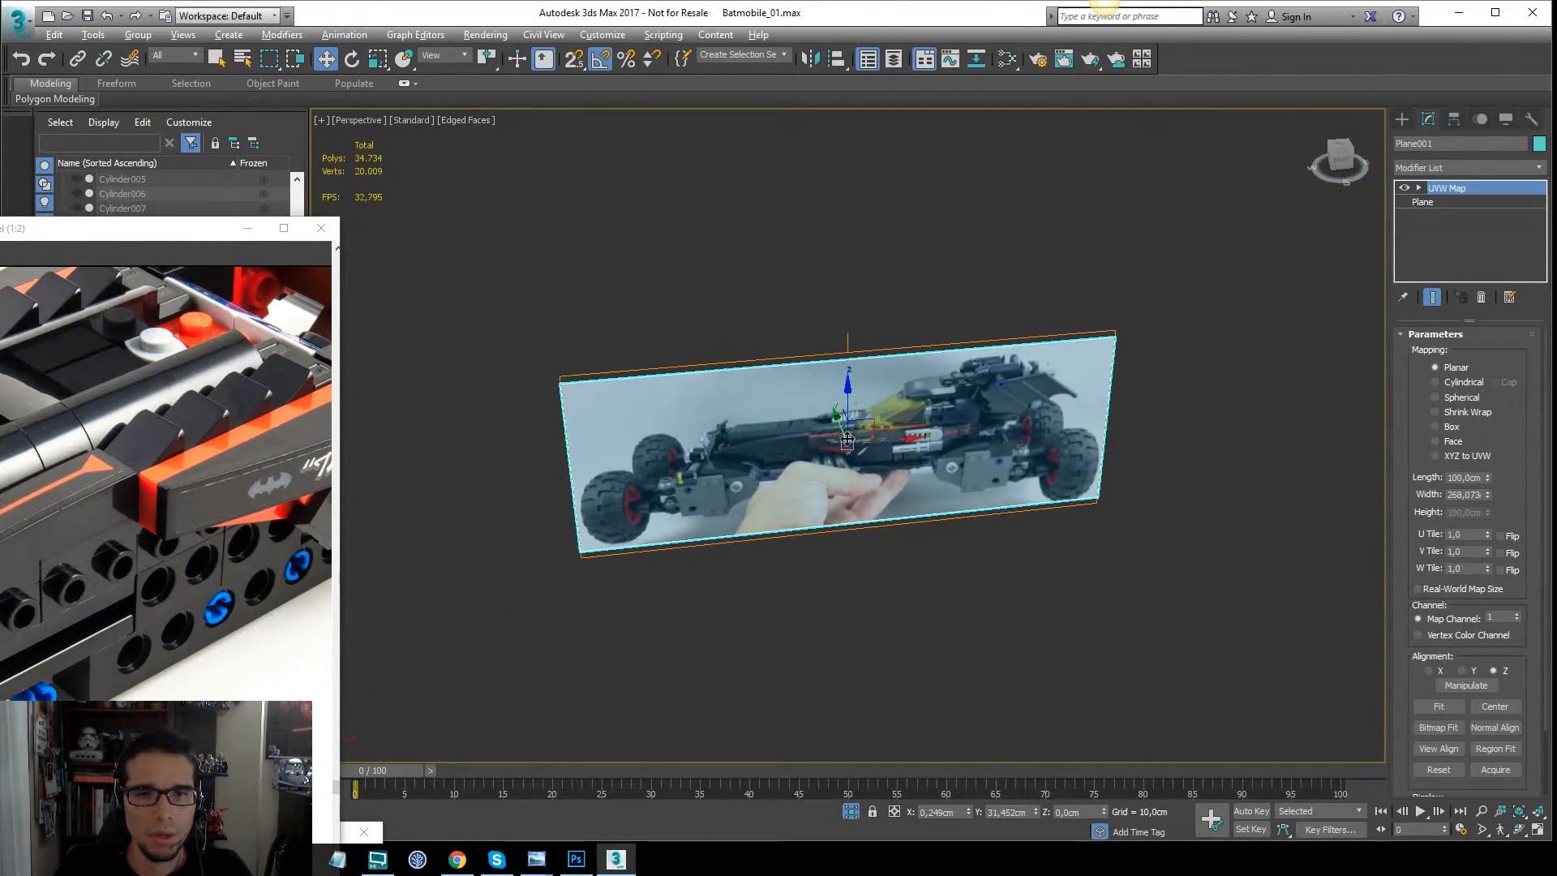
{"action": "left_click", "coordinate": [851, 812]}
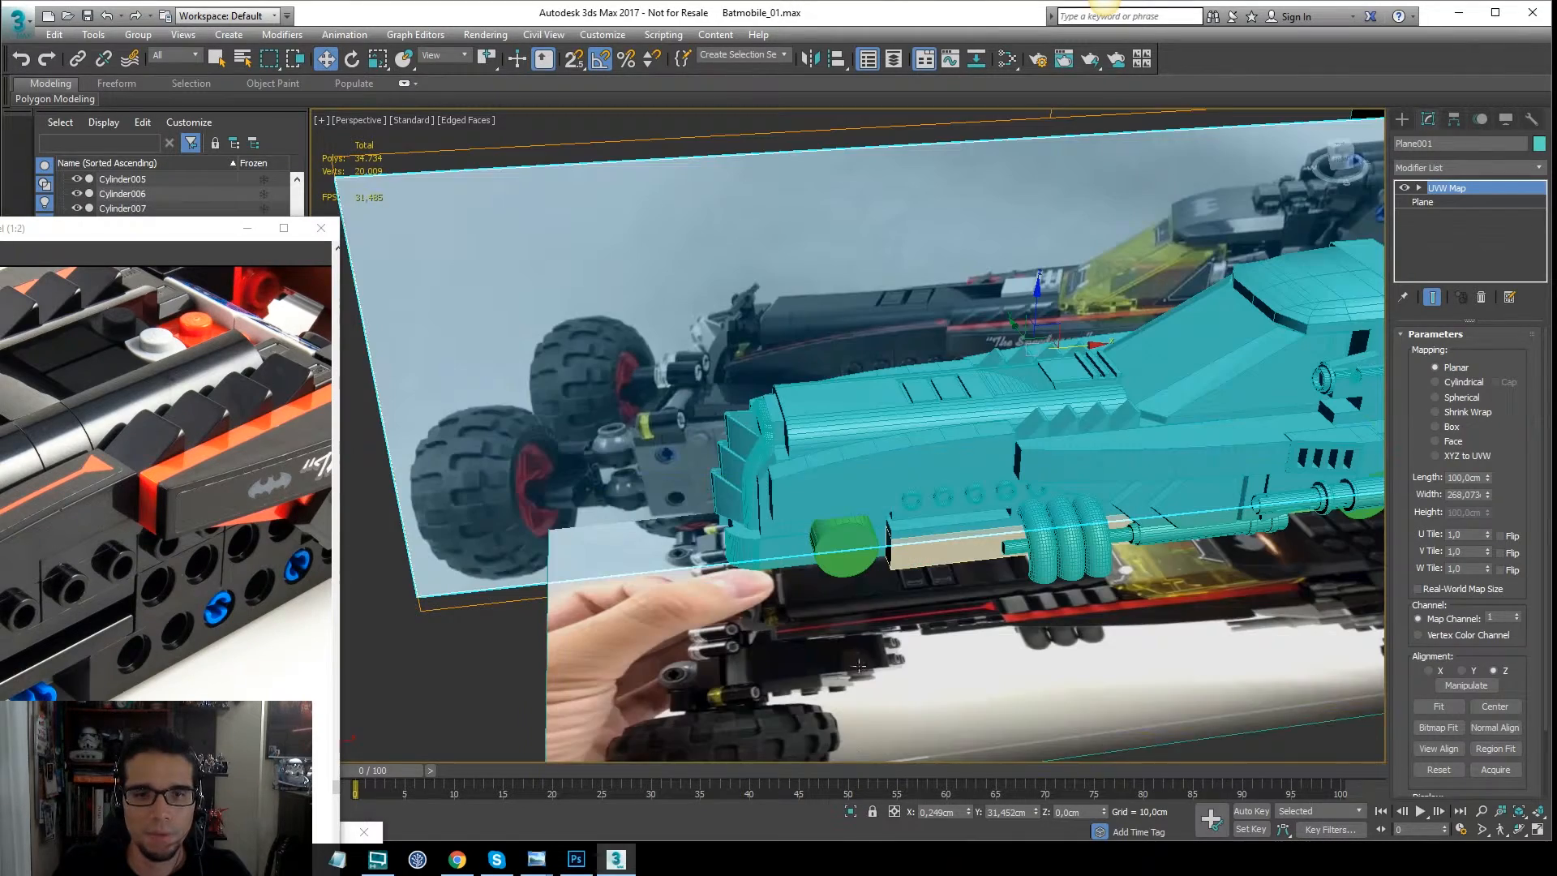
Open the side reference photo enlarged around the lower front details and line up the model's side for comparison.
{"action": "left_click", "coordinate": [484, 34]}
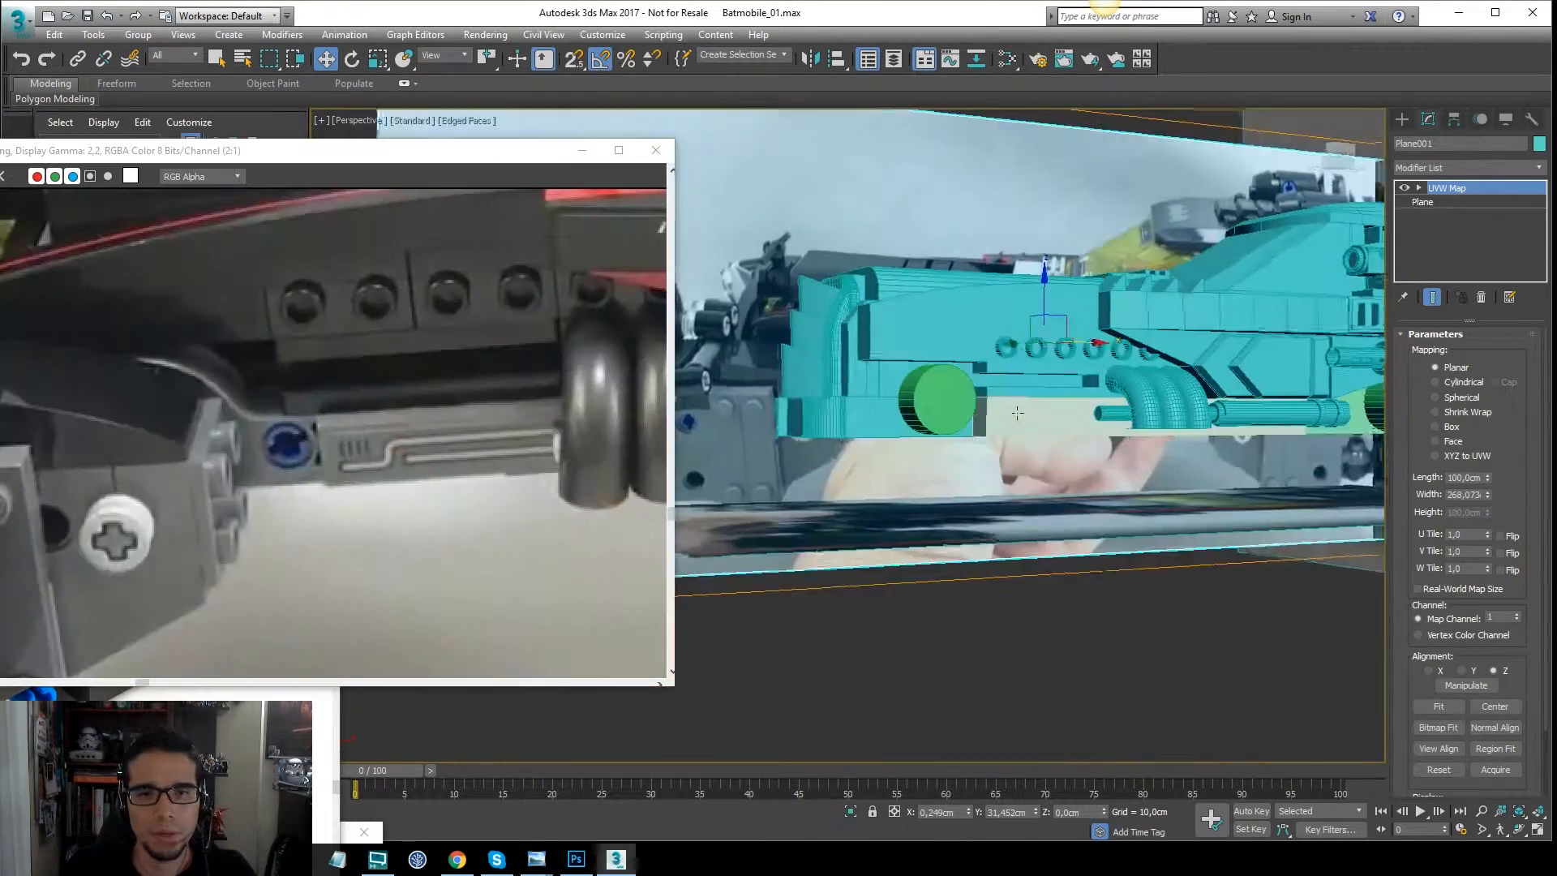
{"action": "scroll", "coordinate": [996, 468], "scroll_direction": "up", "scroll_amount": 4}
{"action": "middle_click_drag", "start_coordinate": [996, 469], "coordinate": [1057, 470], "text": "alt"}
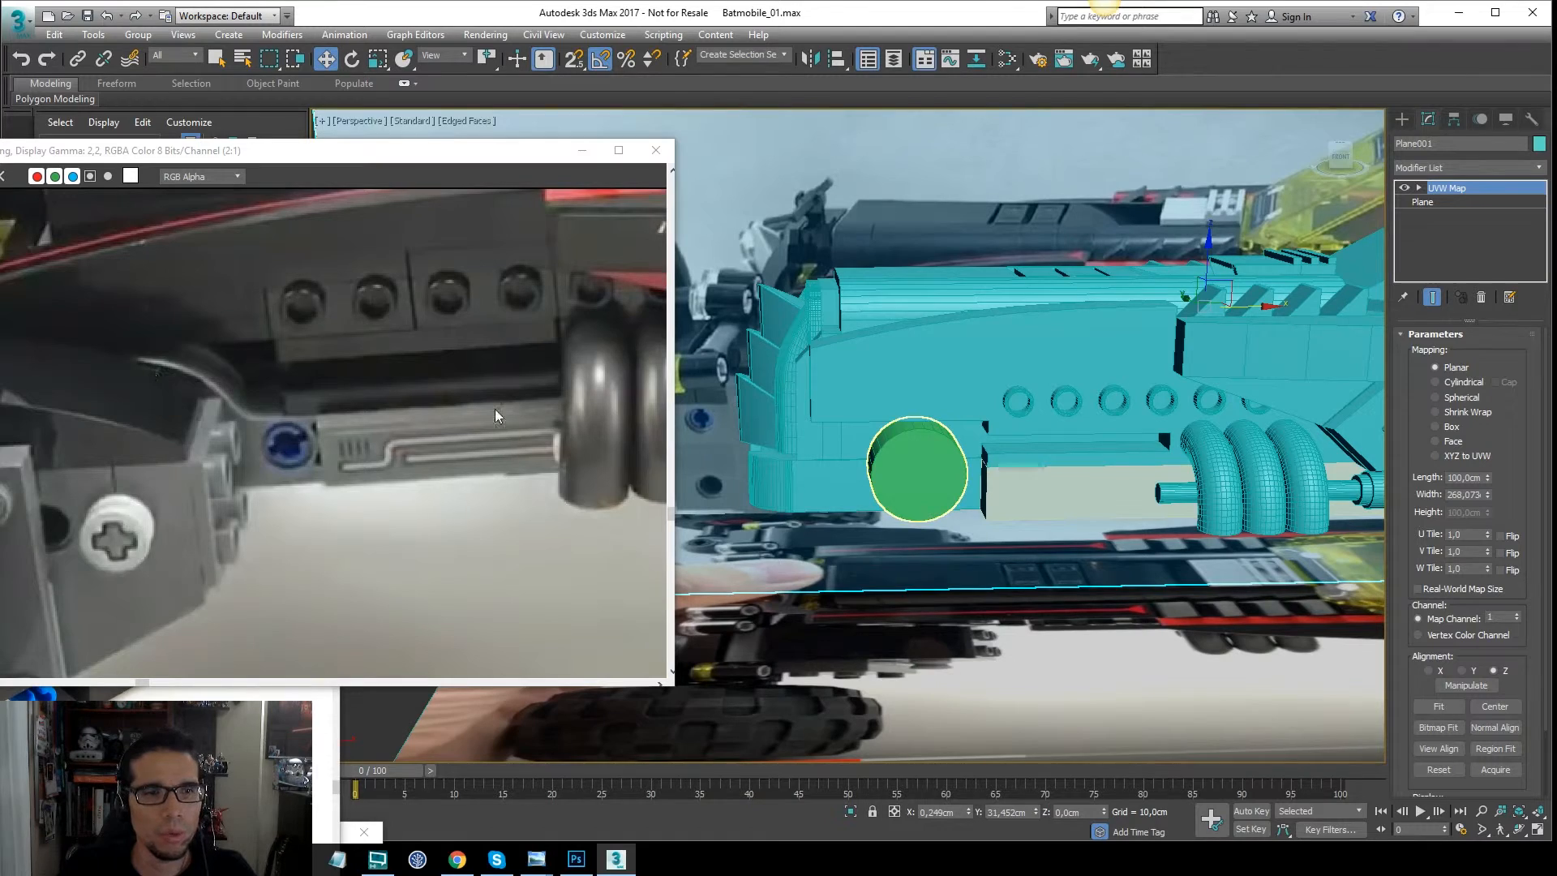
Select the beige lower side box and outline the curved front piece around the blue pin on the side photo.
{"action": "left_click", "coordinate": [1023, 484]}
{"action": "middle_click_drag", "start_coordinate": [1050, 487], "coordinate": [1098, 492], "text": "alt"}
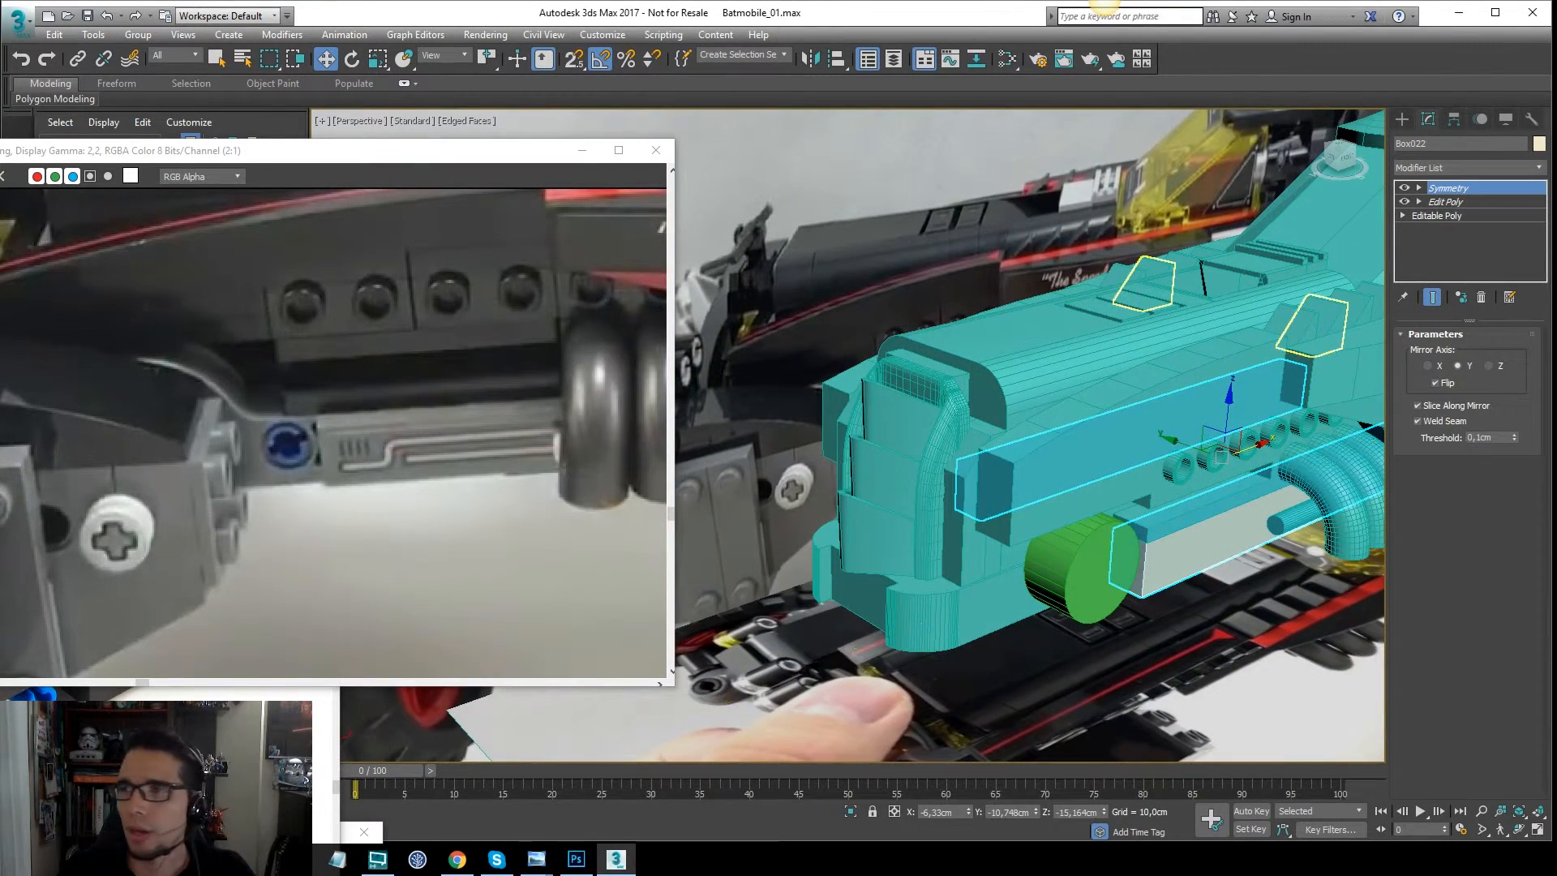
{"action": "left_click_drag", "start_coordinate": [340, 424], "coordinate": [347, 424]}
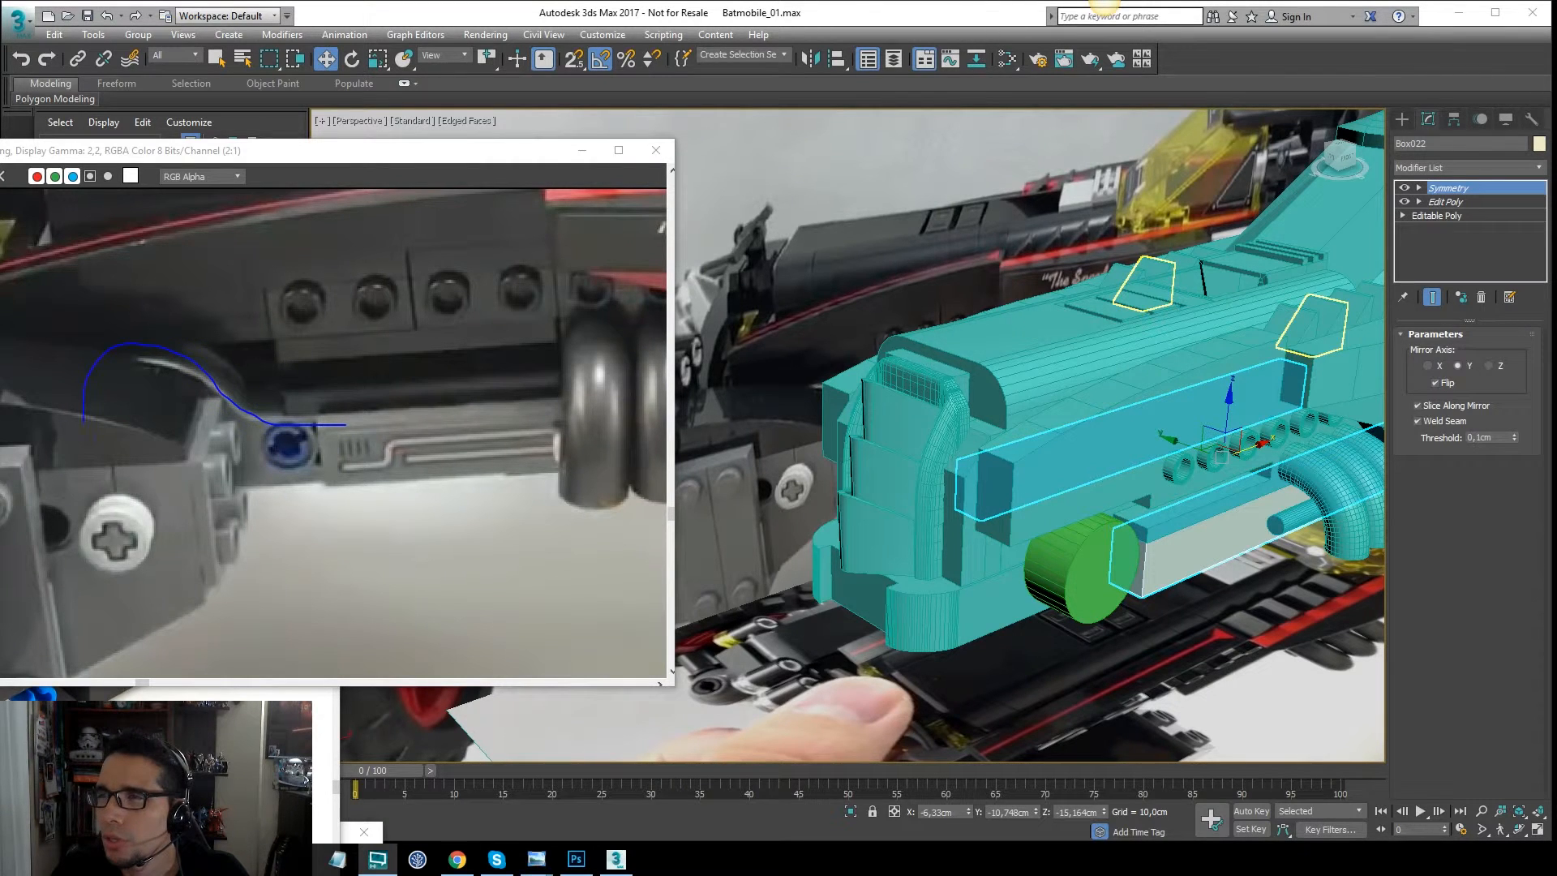
{"action": "left_click_drag", "start_coordinate": [82, 420], "coordinate": [264, 481]}
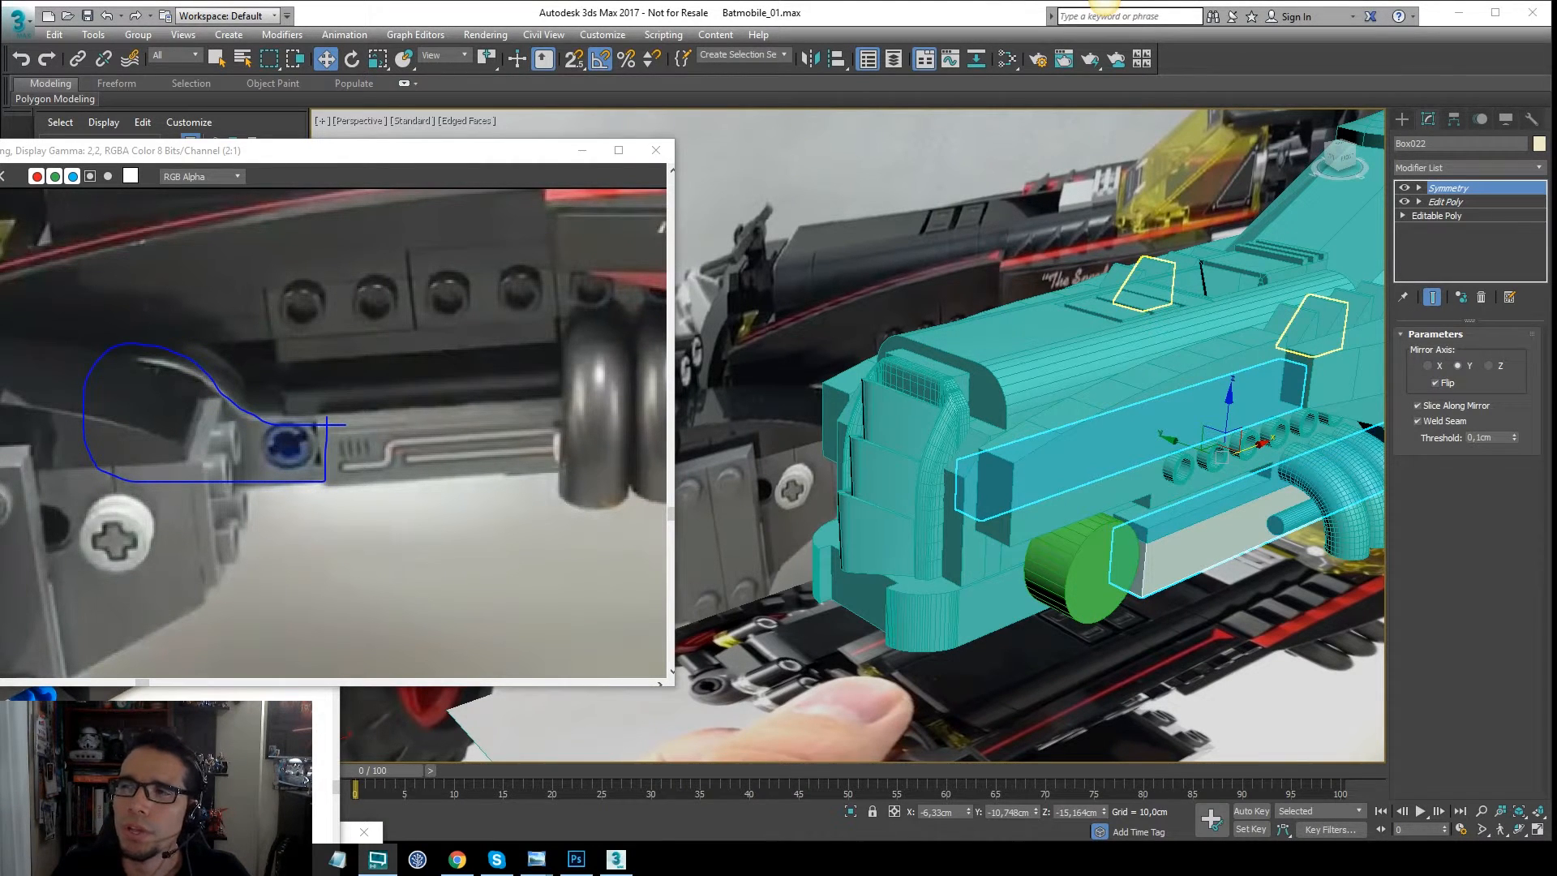